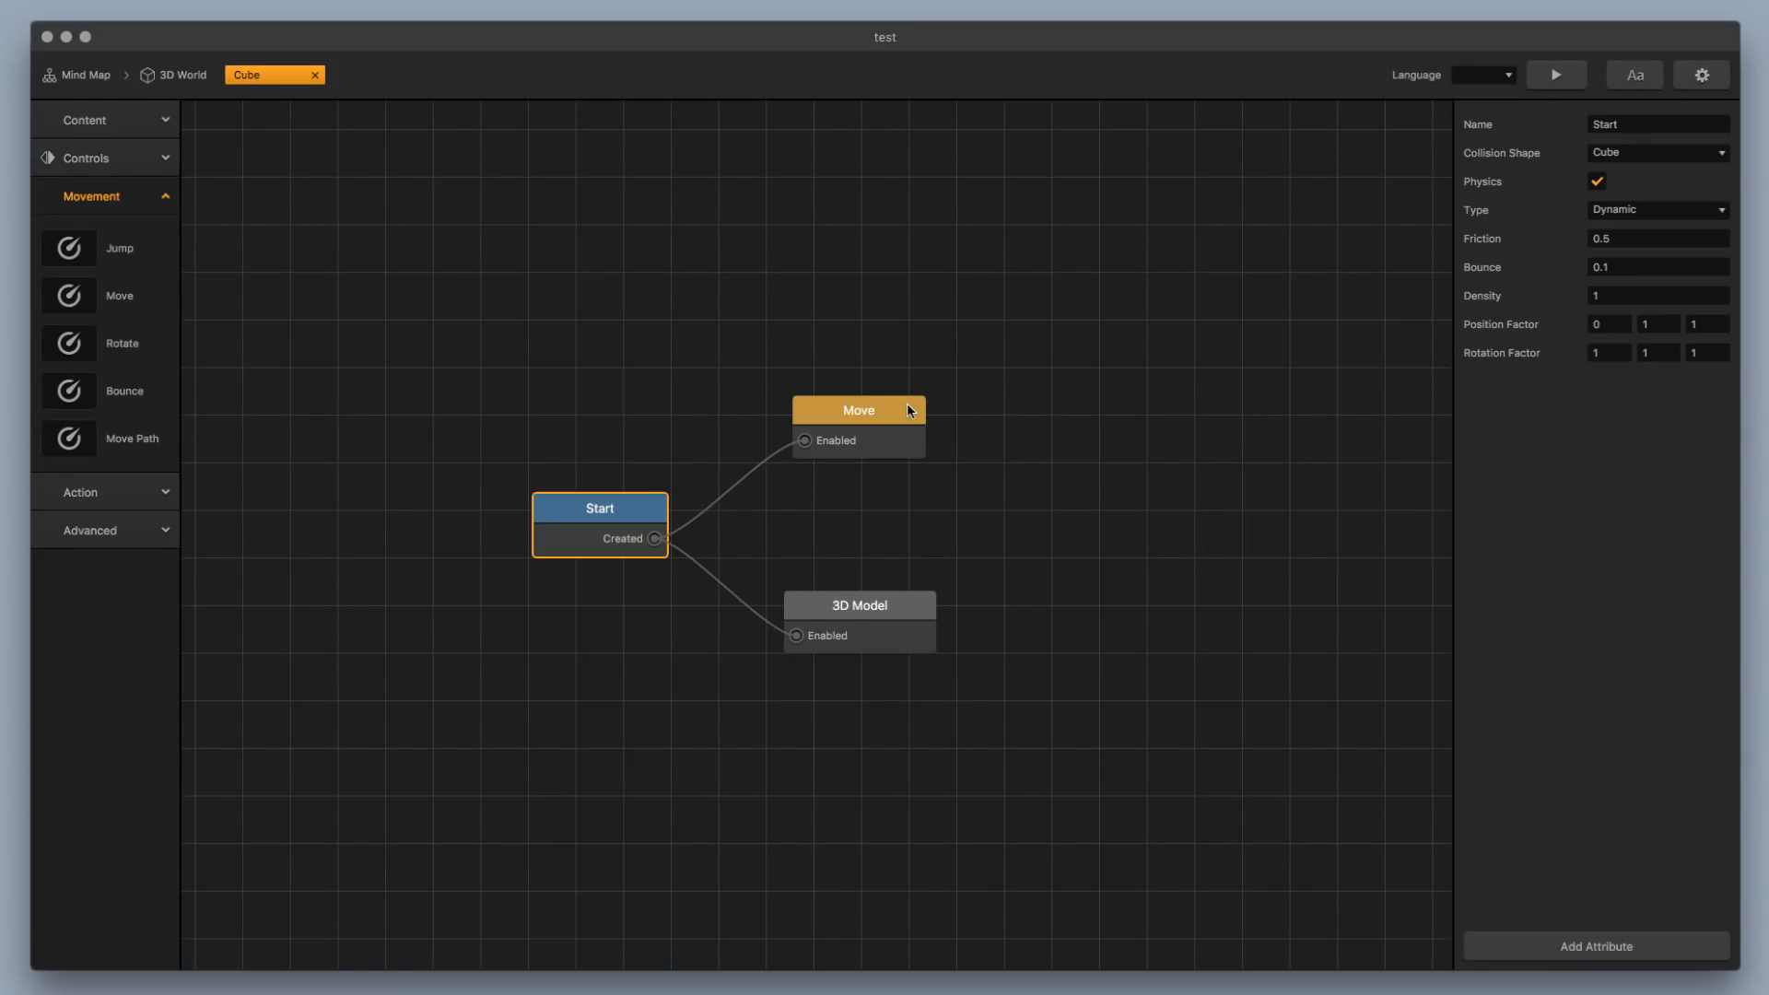
Set the Move node's third speed value to -5 in the Cube's node graph and return to the 3D World
click(331, 677)
click(1683, 254)
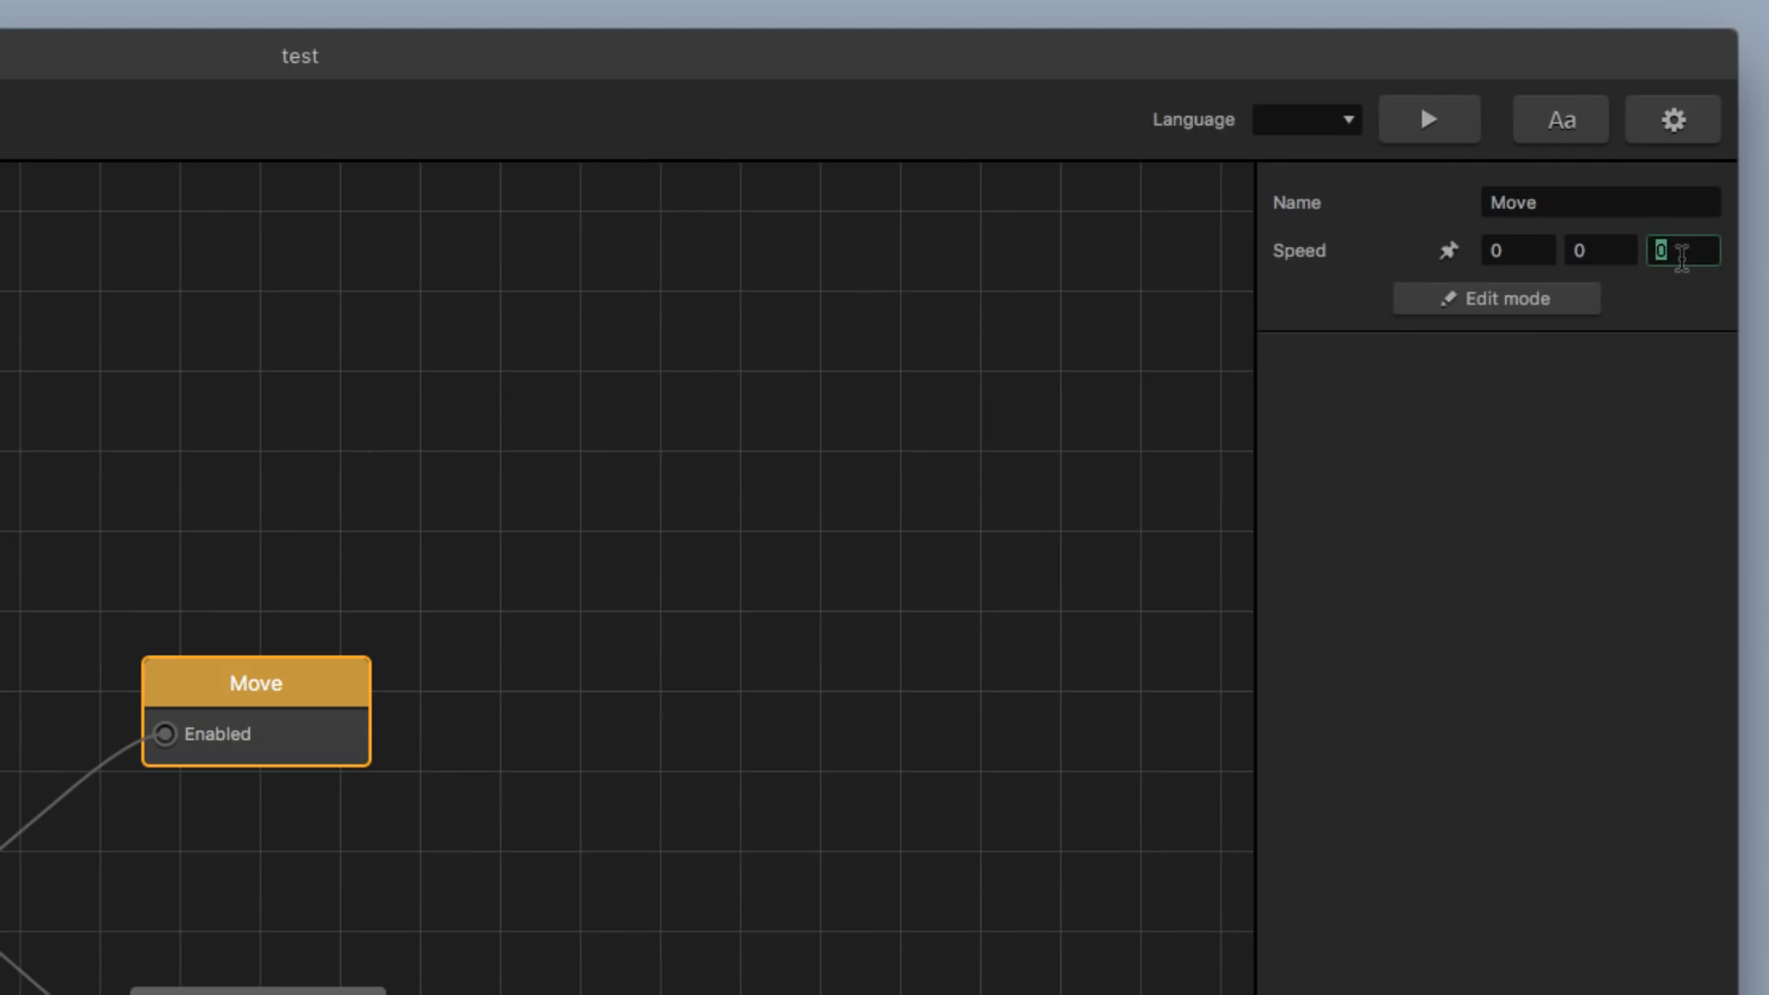
text(-5)
click(1032, 459)
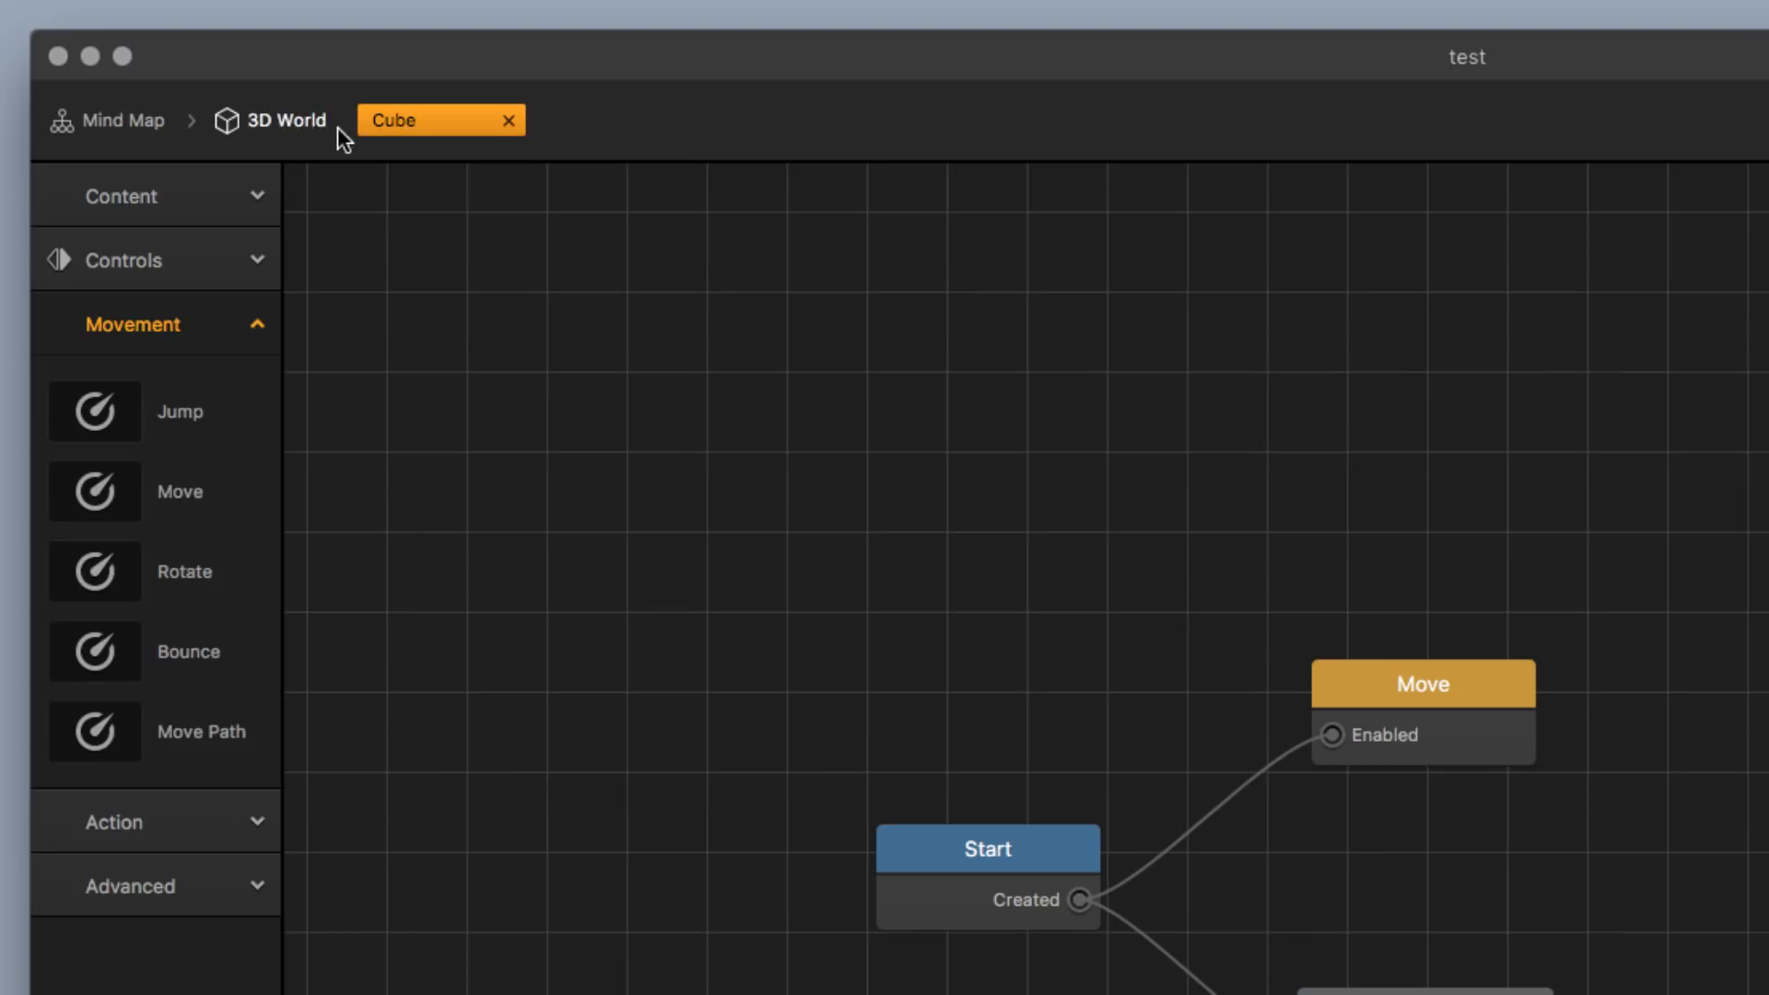
click(204, 77)
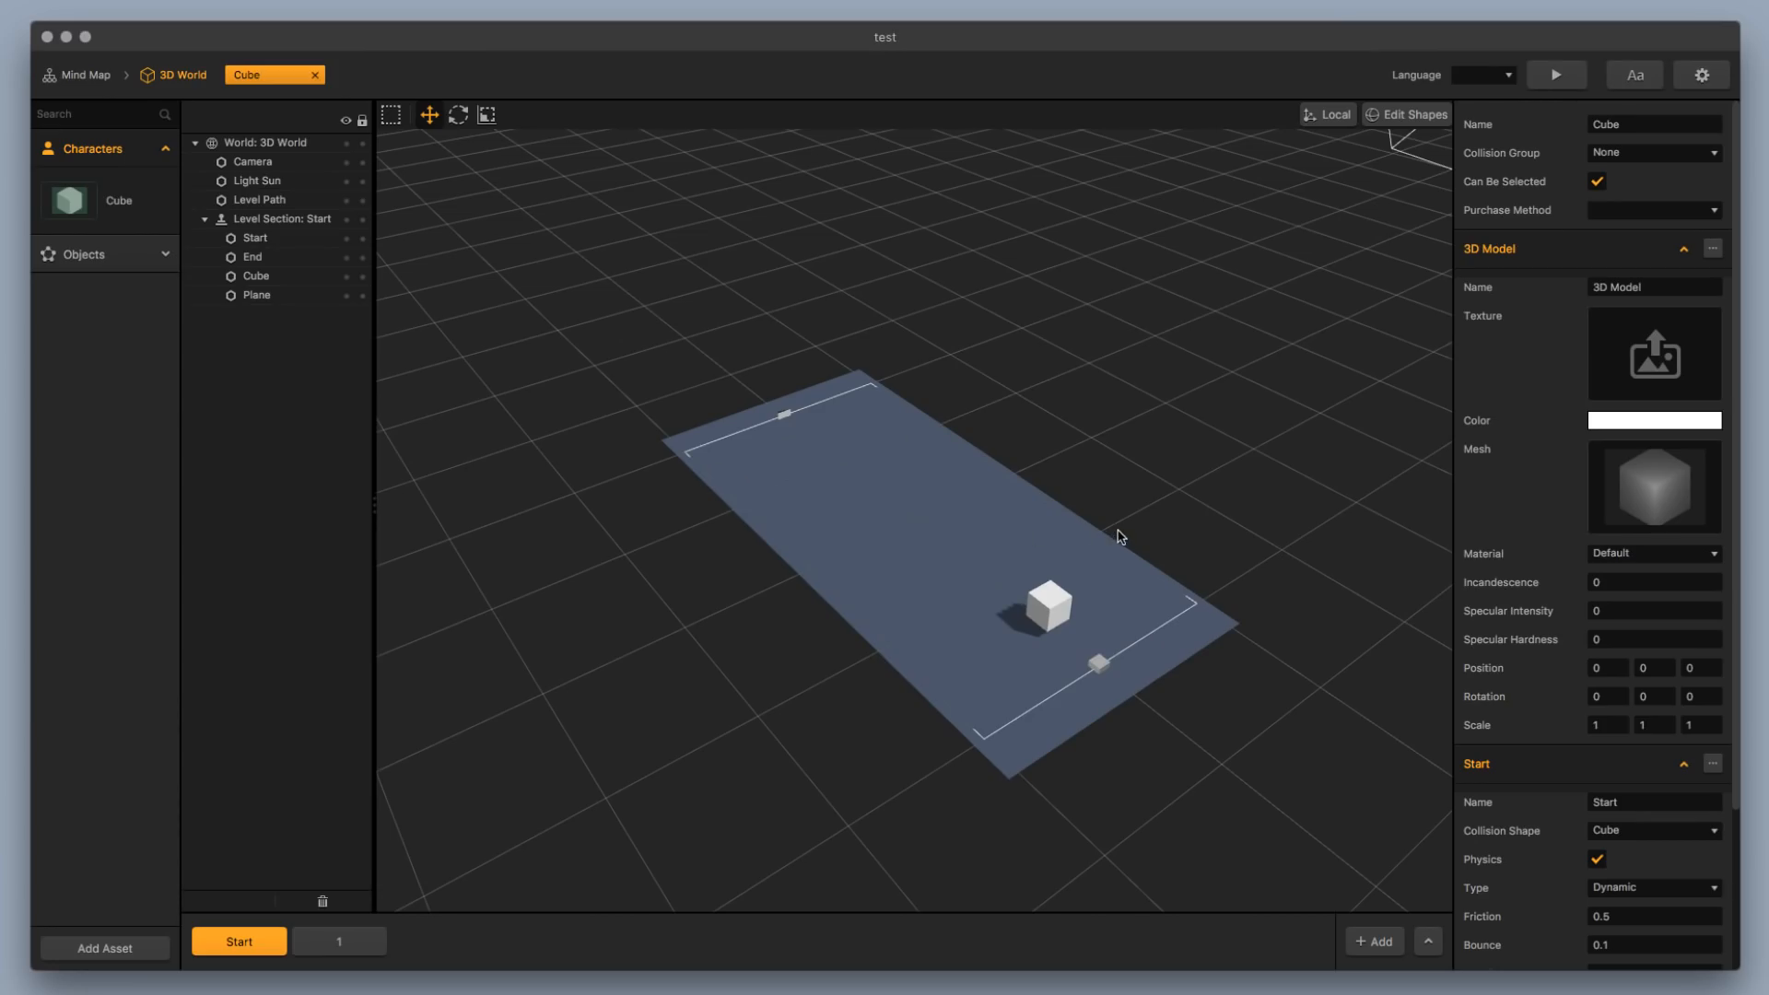
Run the game preview to check how the cube moves along the plane
right_drag(1118, 530, 924, 508)
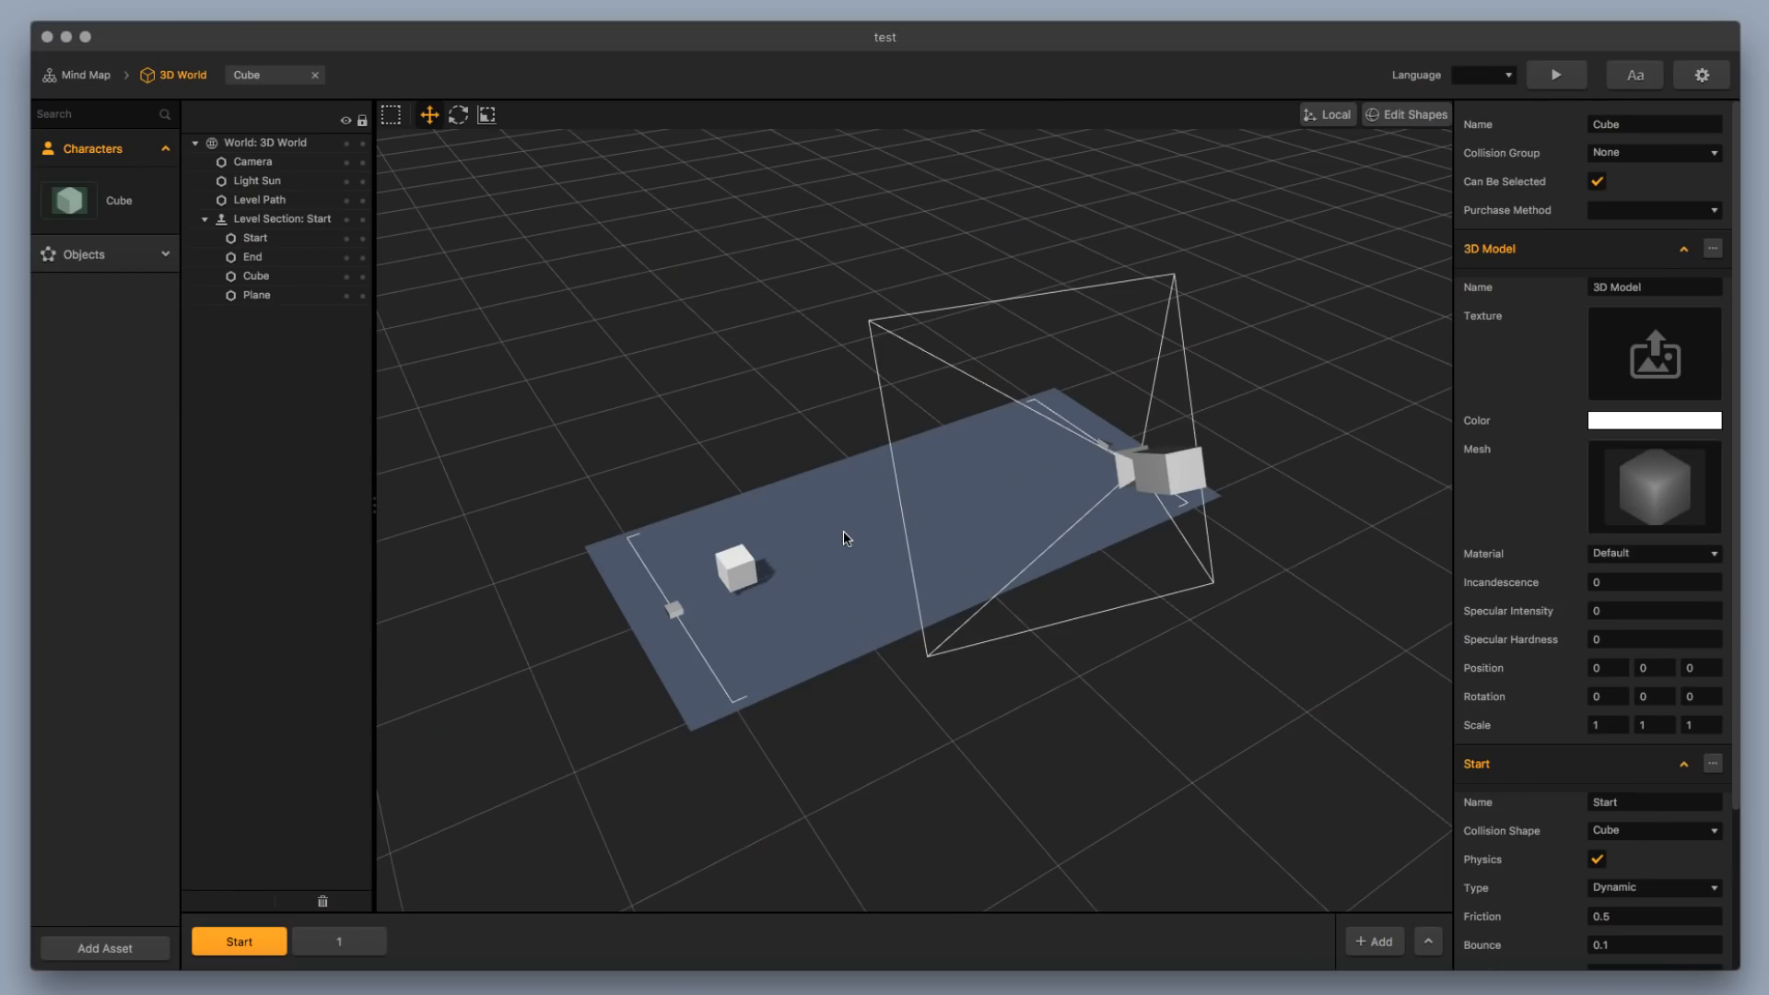
scroll(827, 580, up, 3)
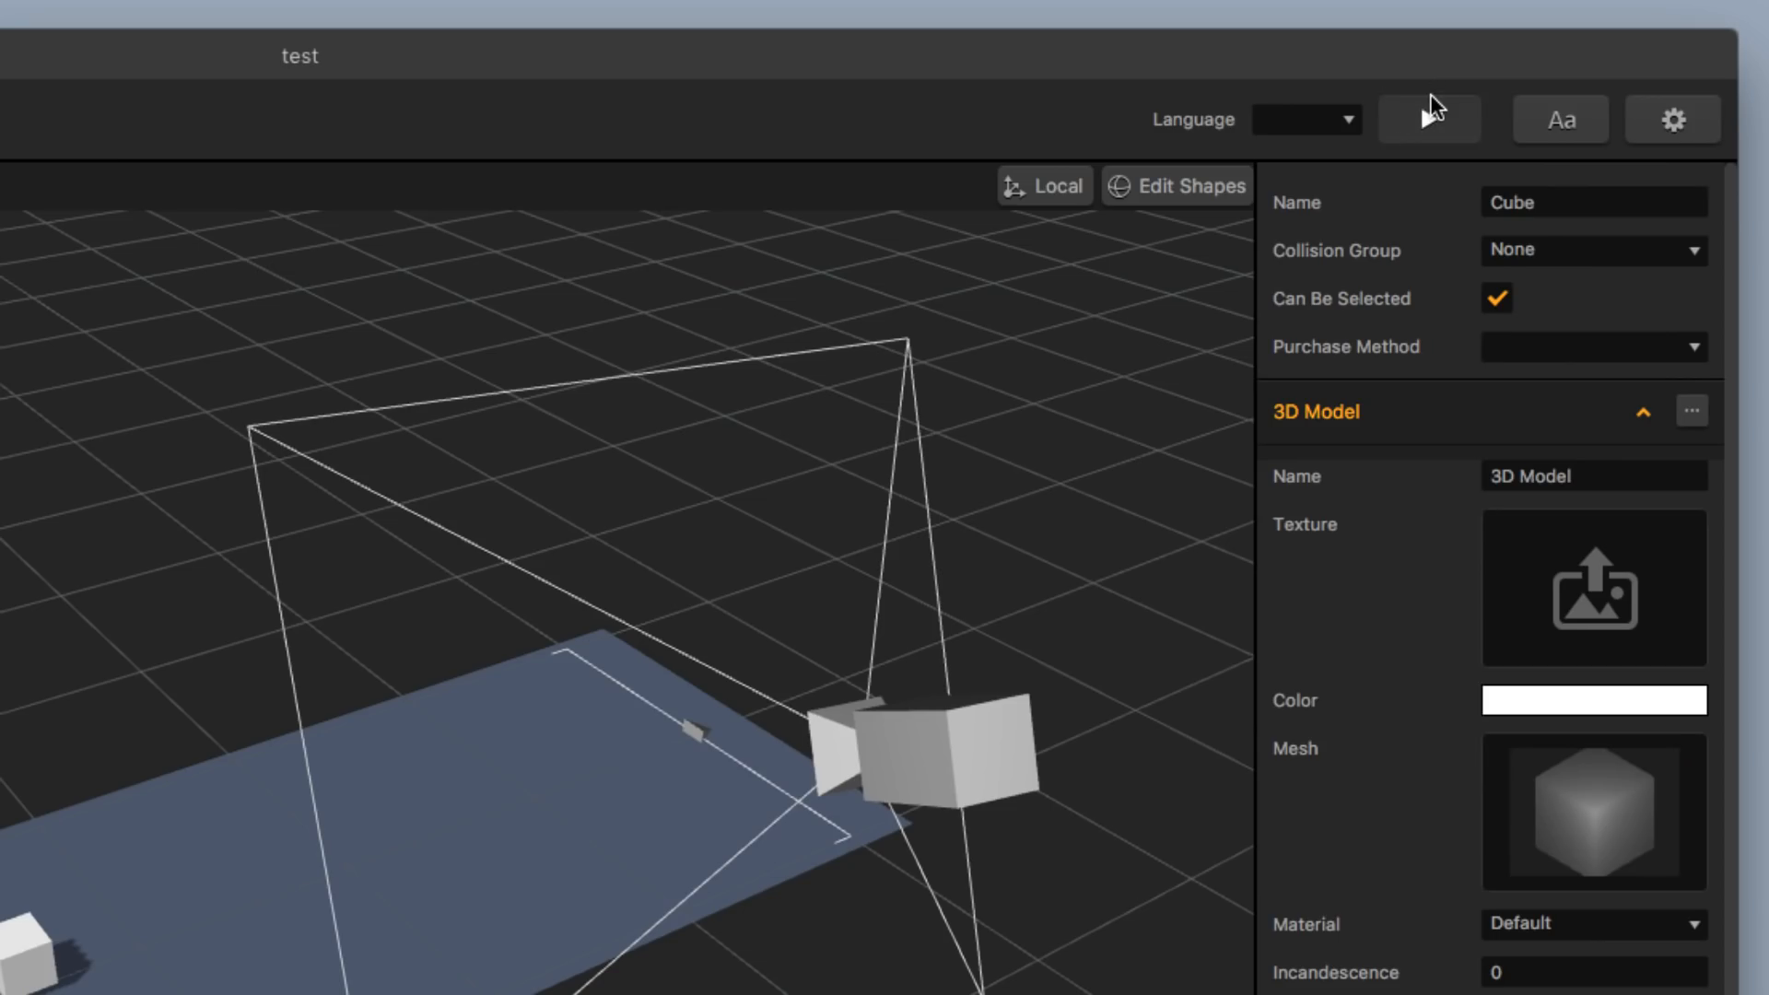
click(1420, 114)
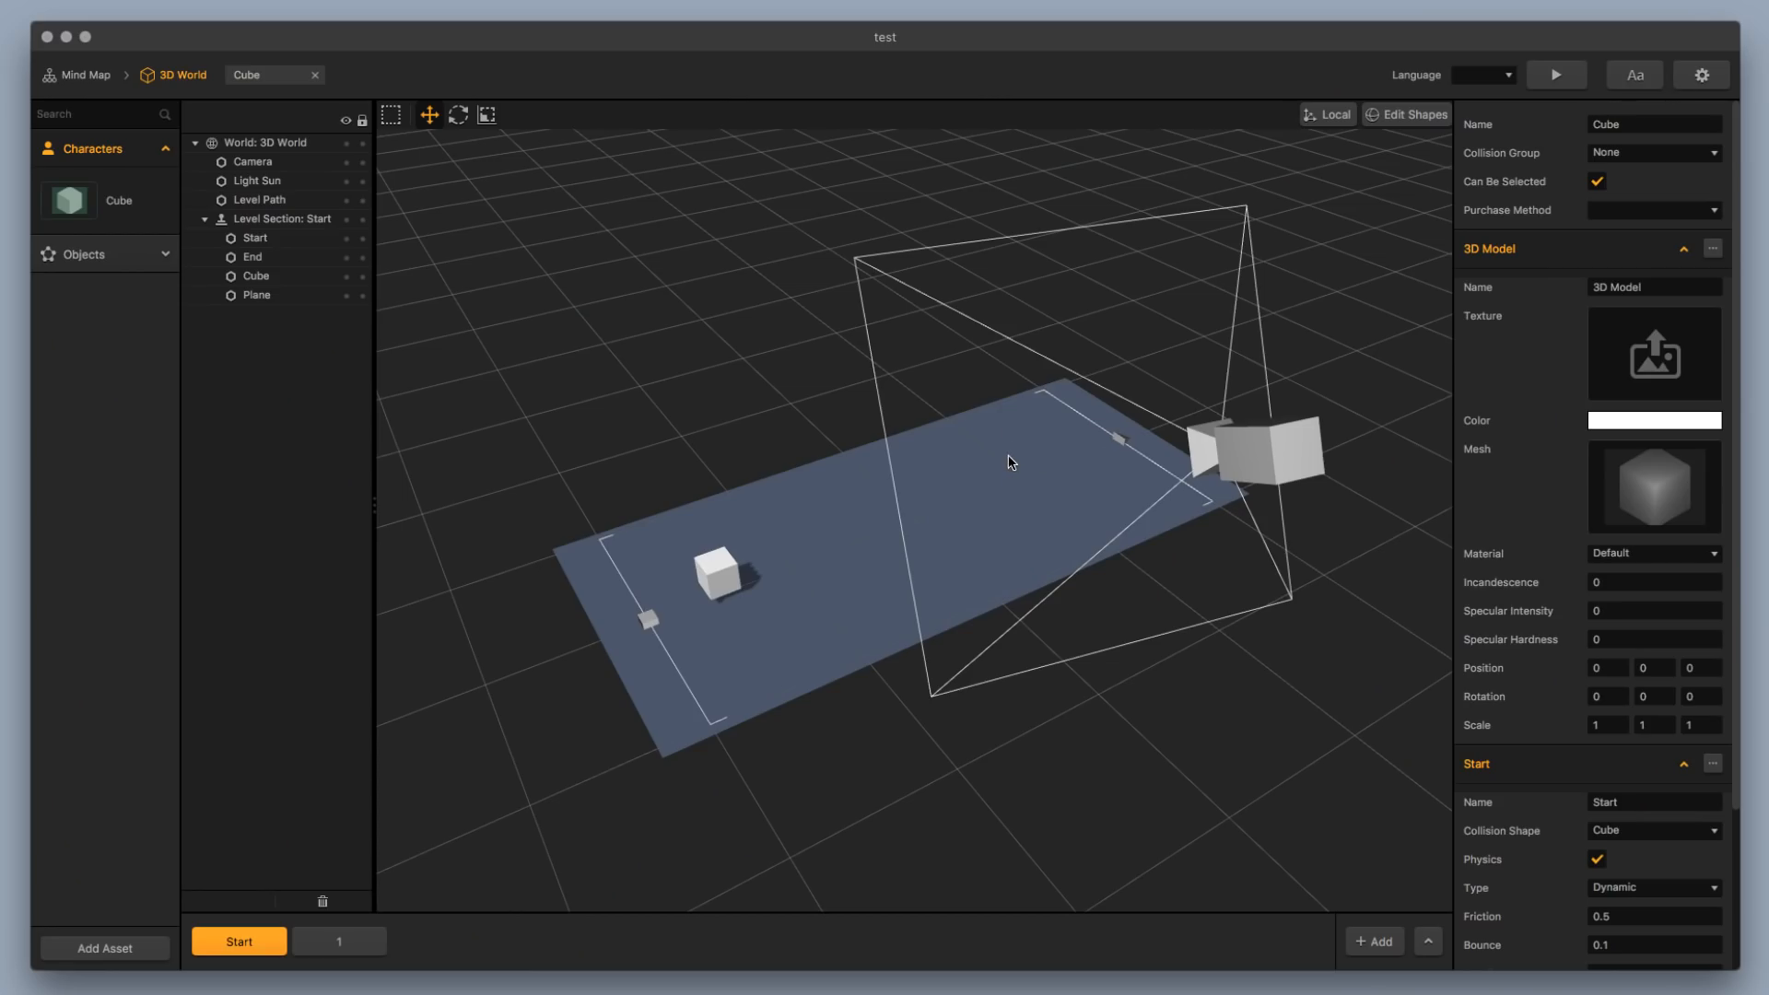
Expand the Objects assets, show the editable collision shapes and select the Plane's collision shape
click(716, 639)
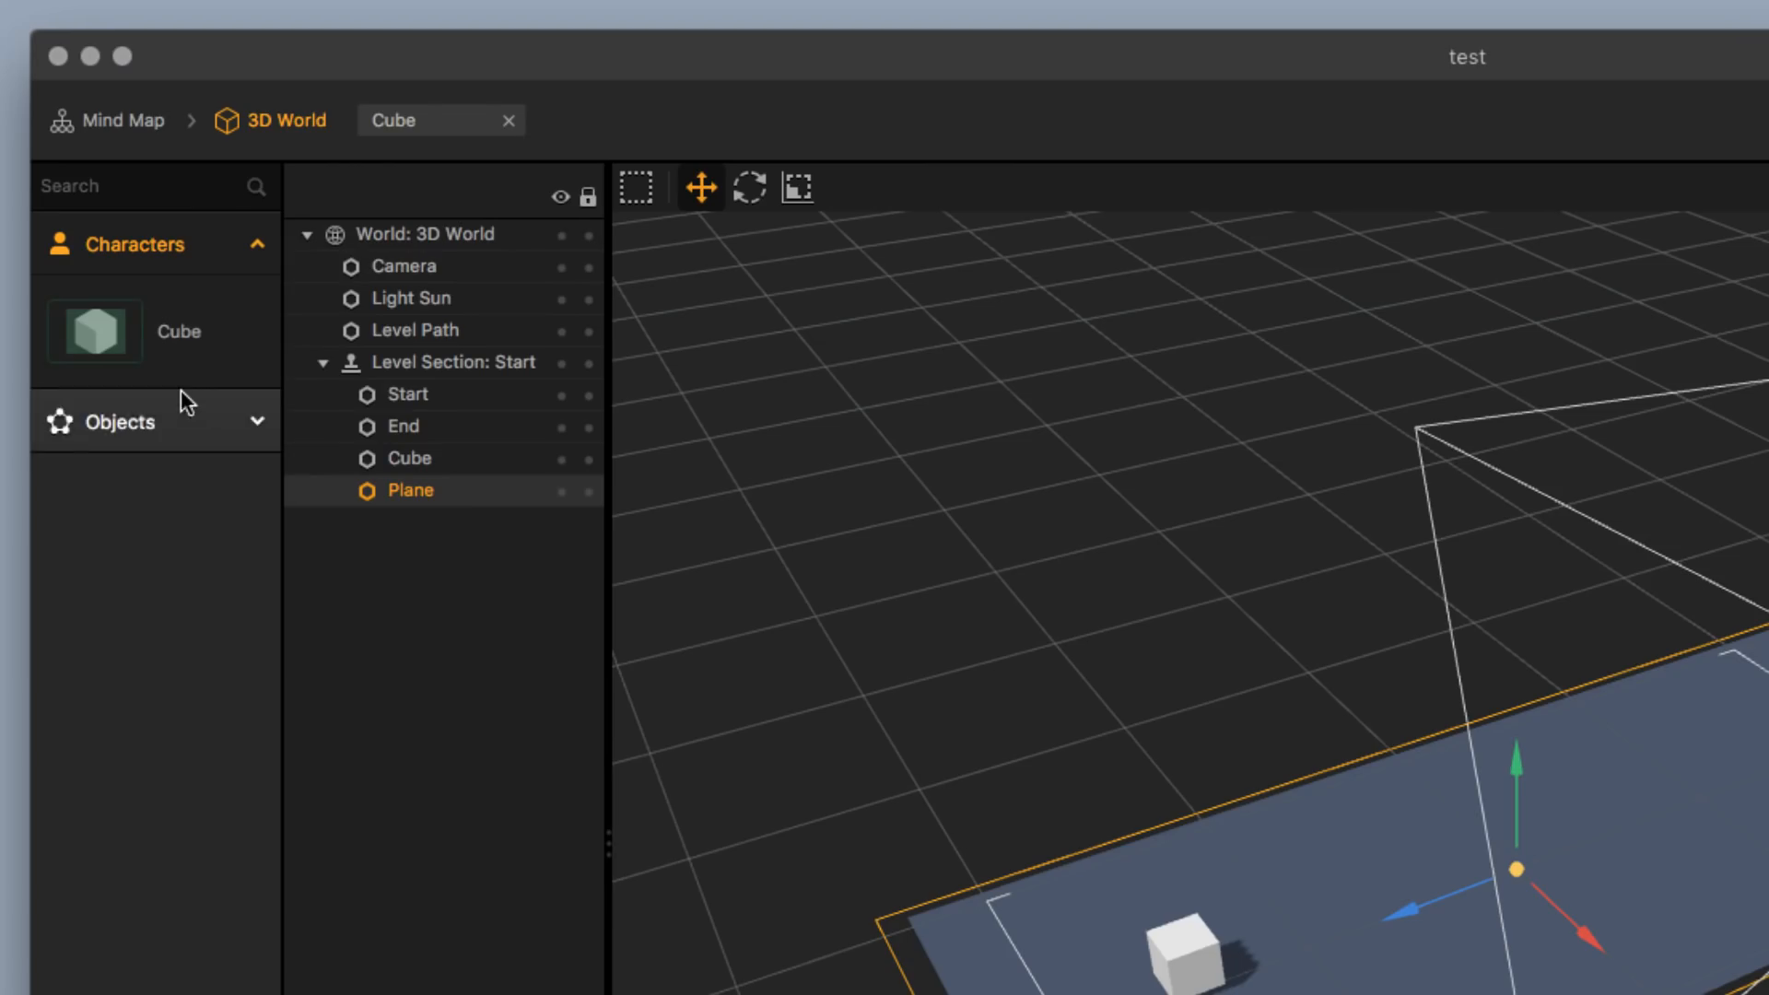
click(138, 251)
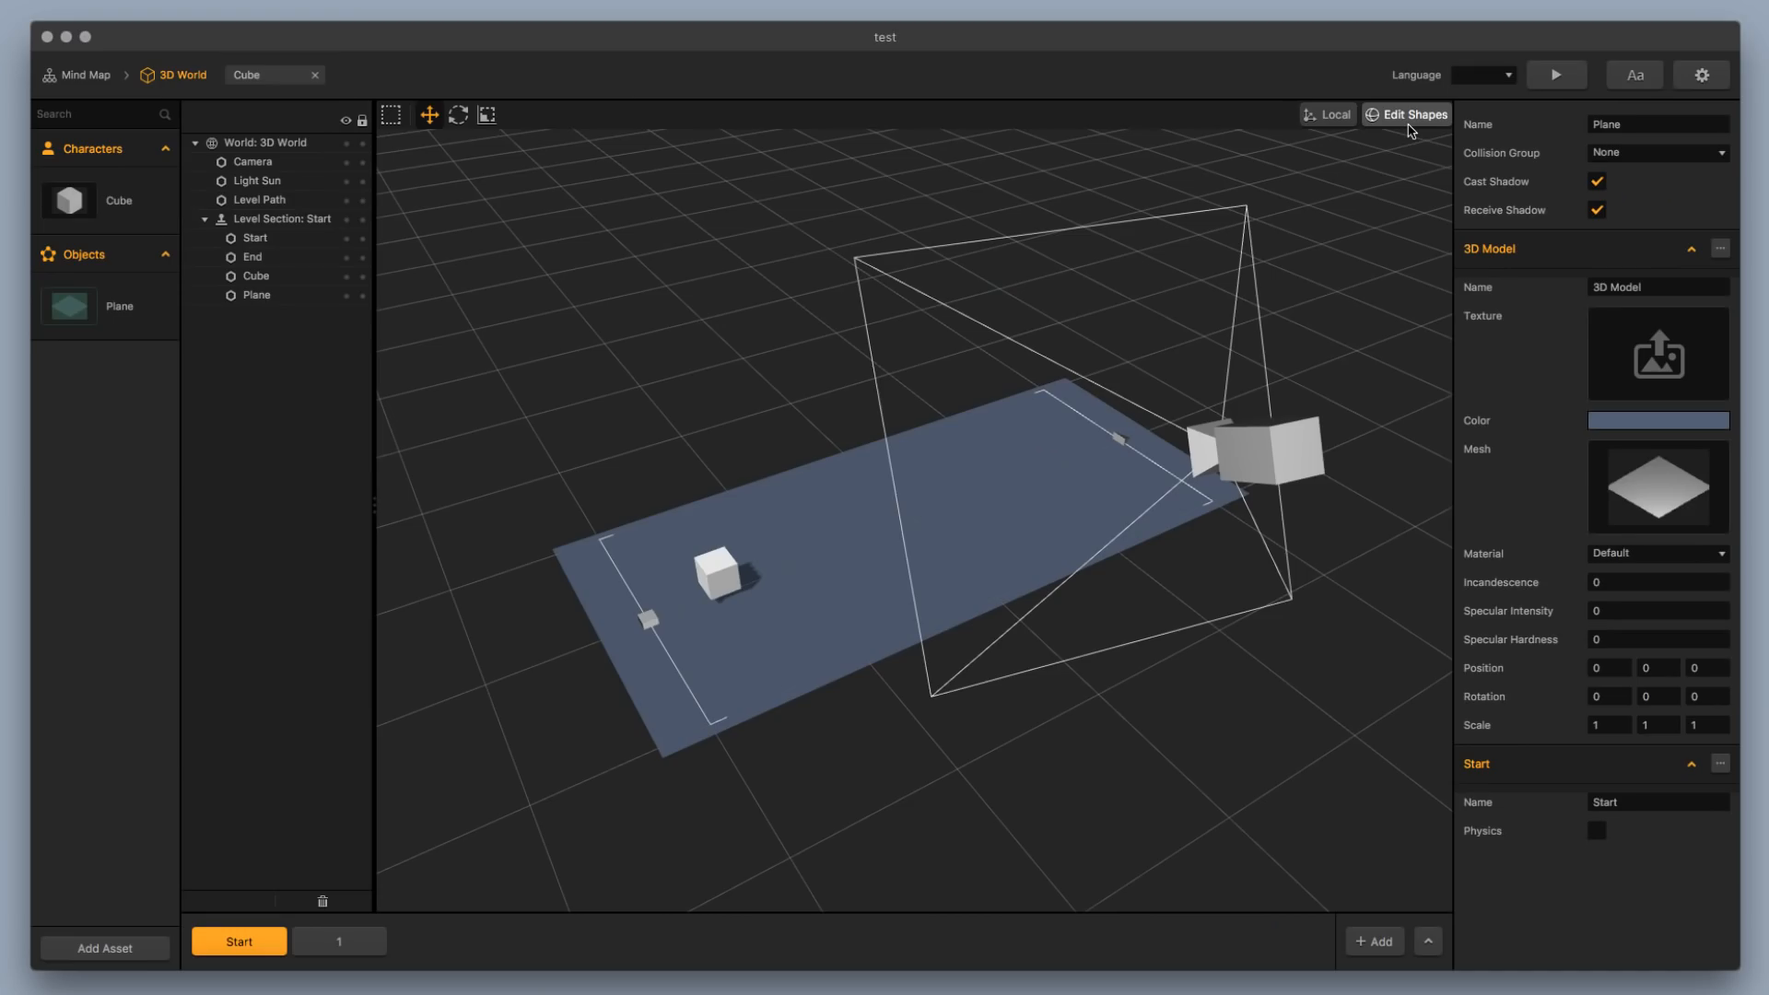
click(1189, 193)
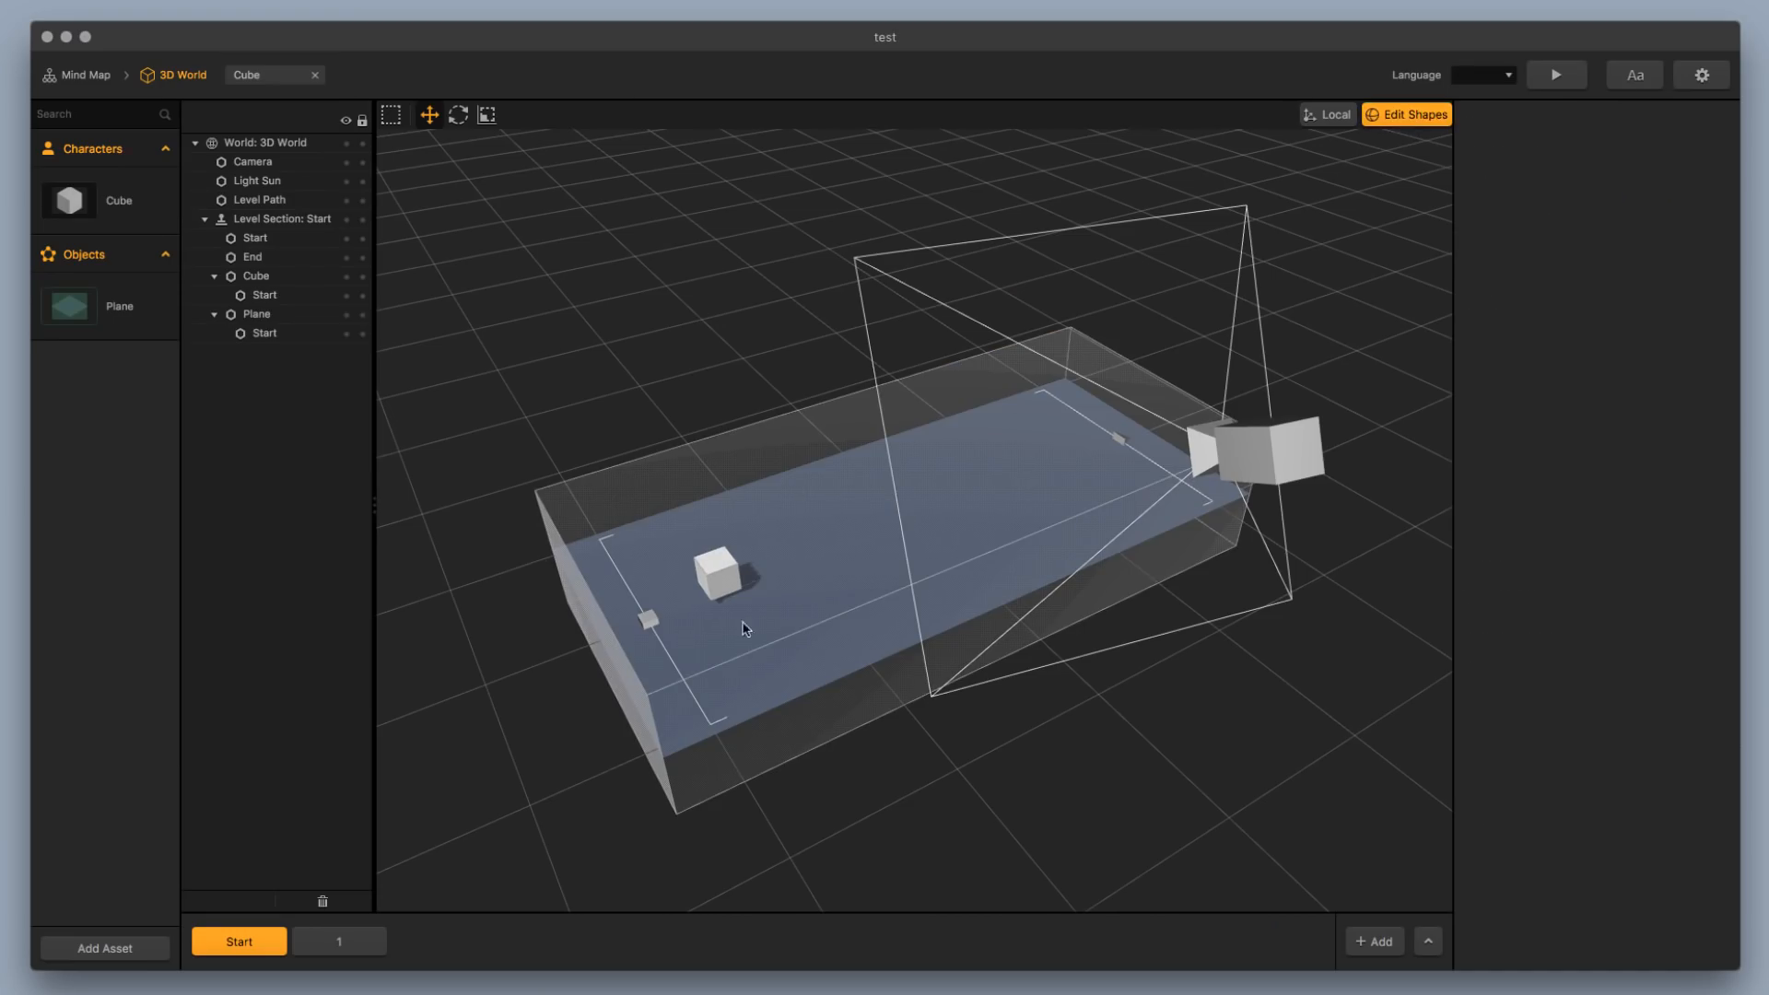
click(702, 667)
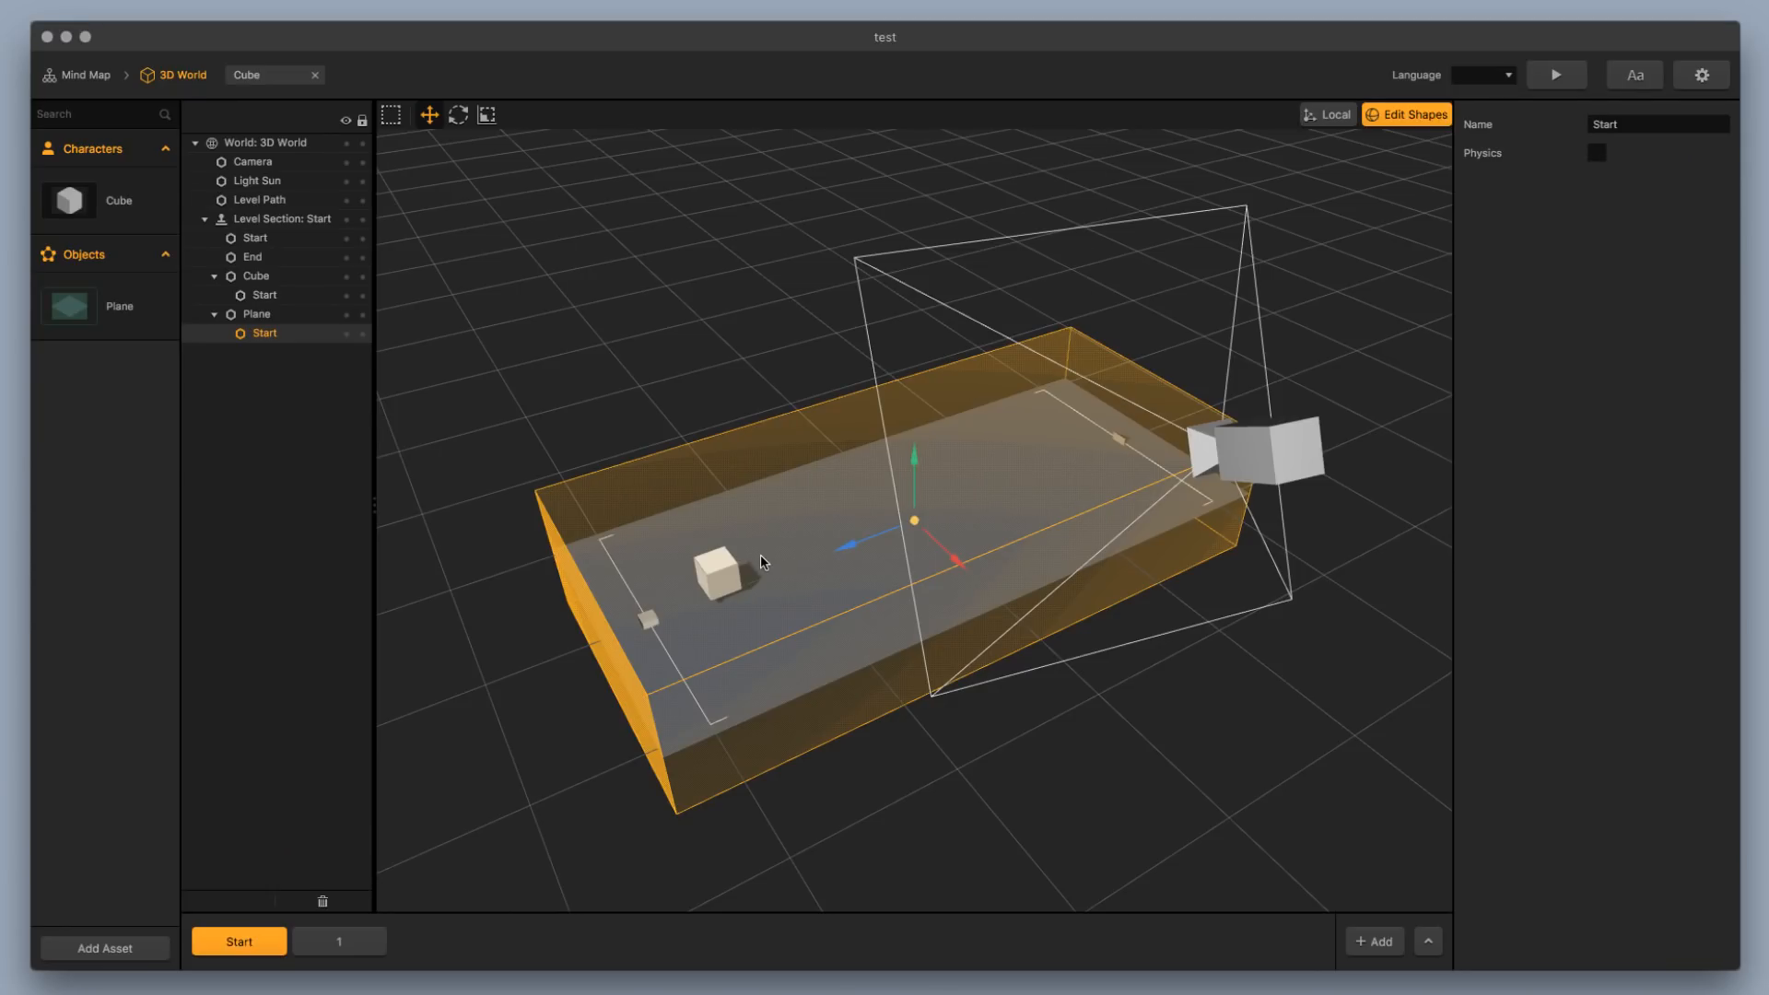
scroll(834, 613, down, 2)
middle_drag(759, 588, 985, 547)
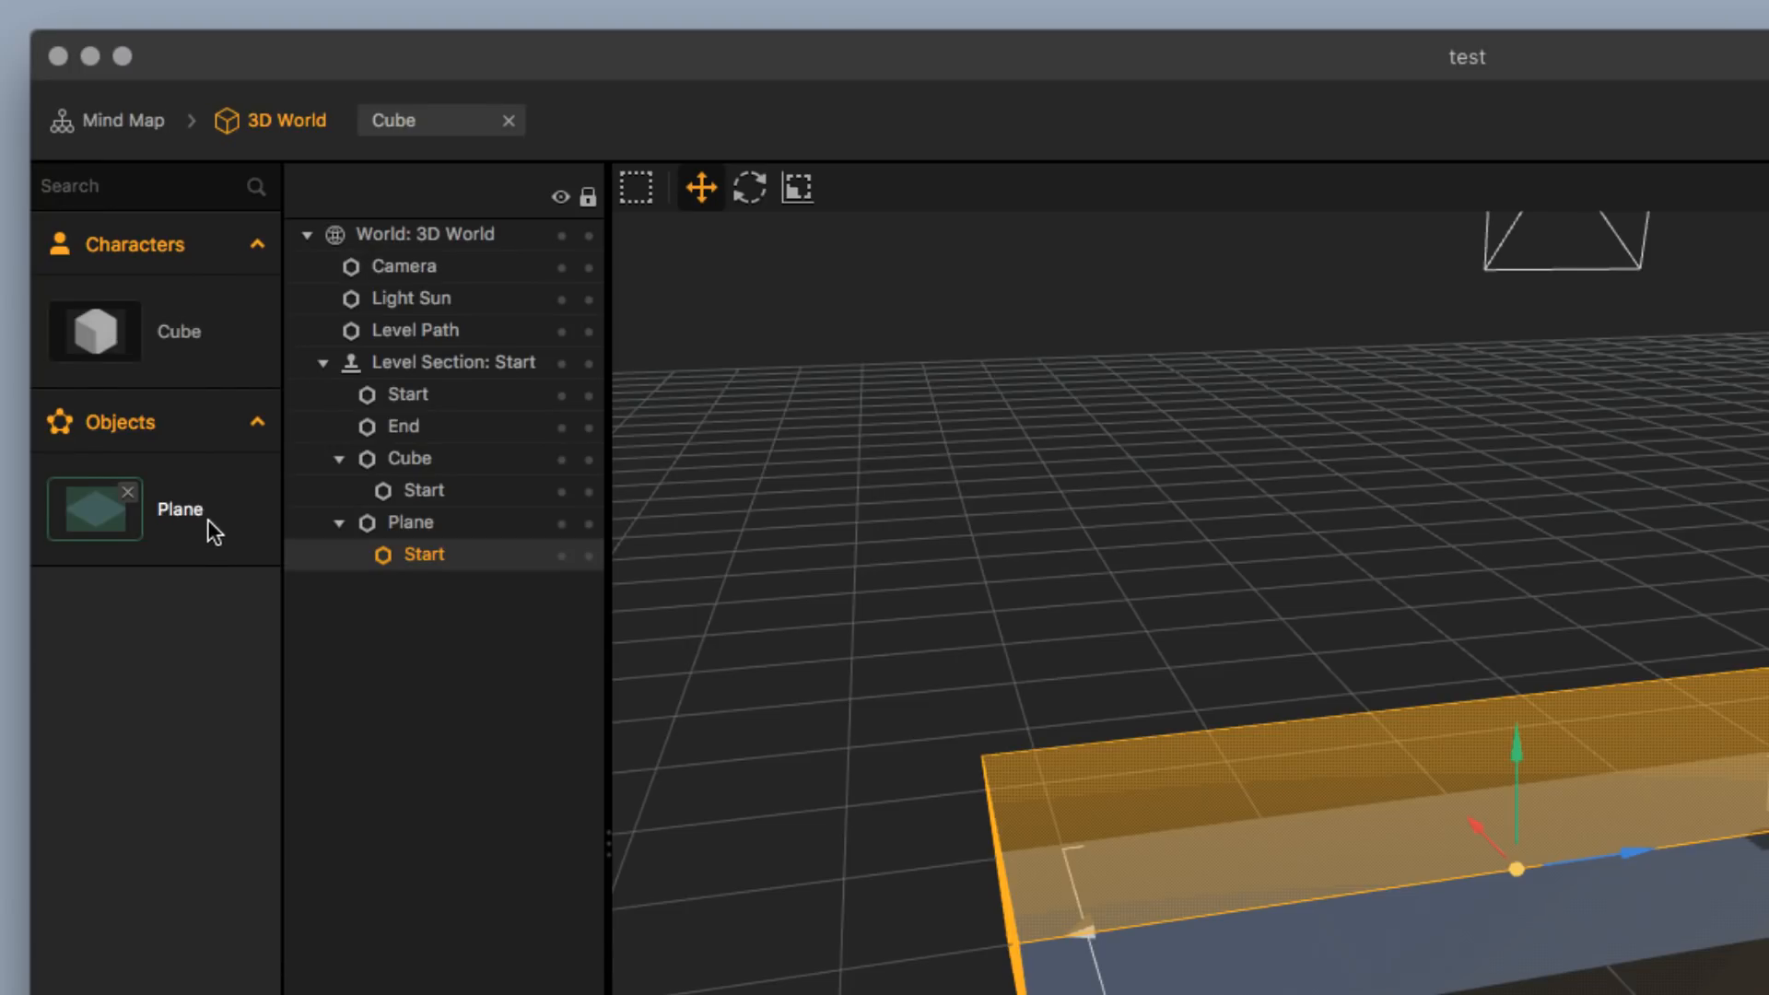
Examine the Plane's collision group options and the Cube's 3D Model and Start attributes
click(136, 310)
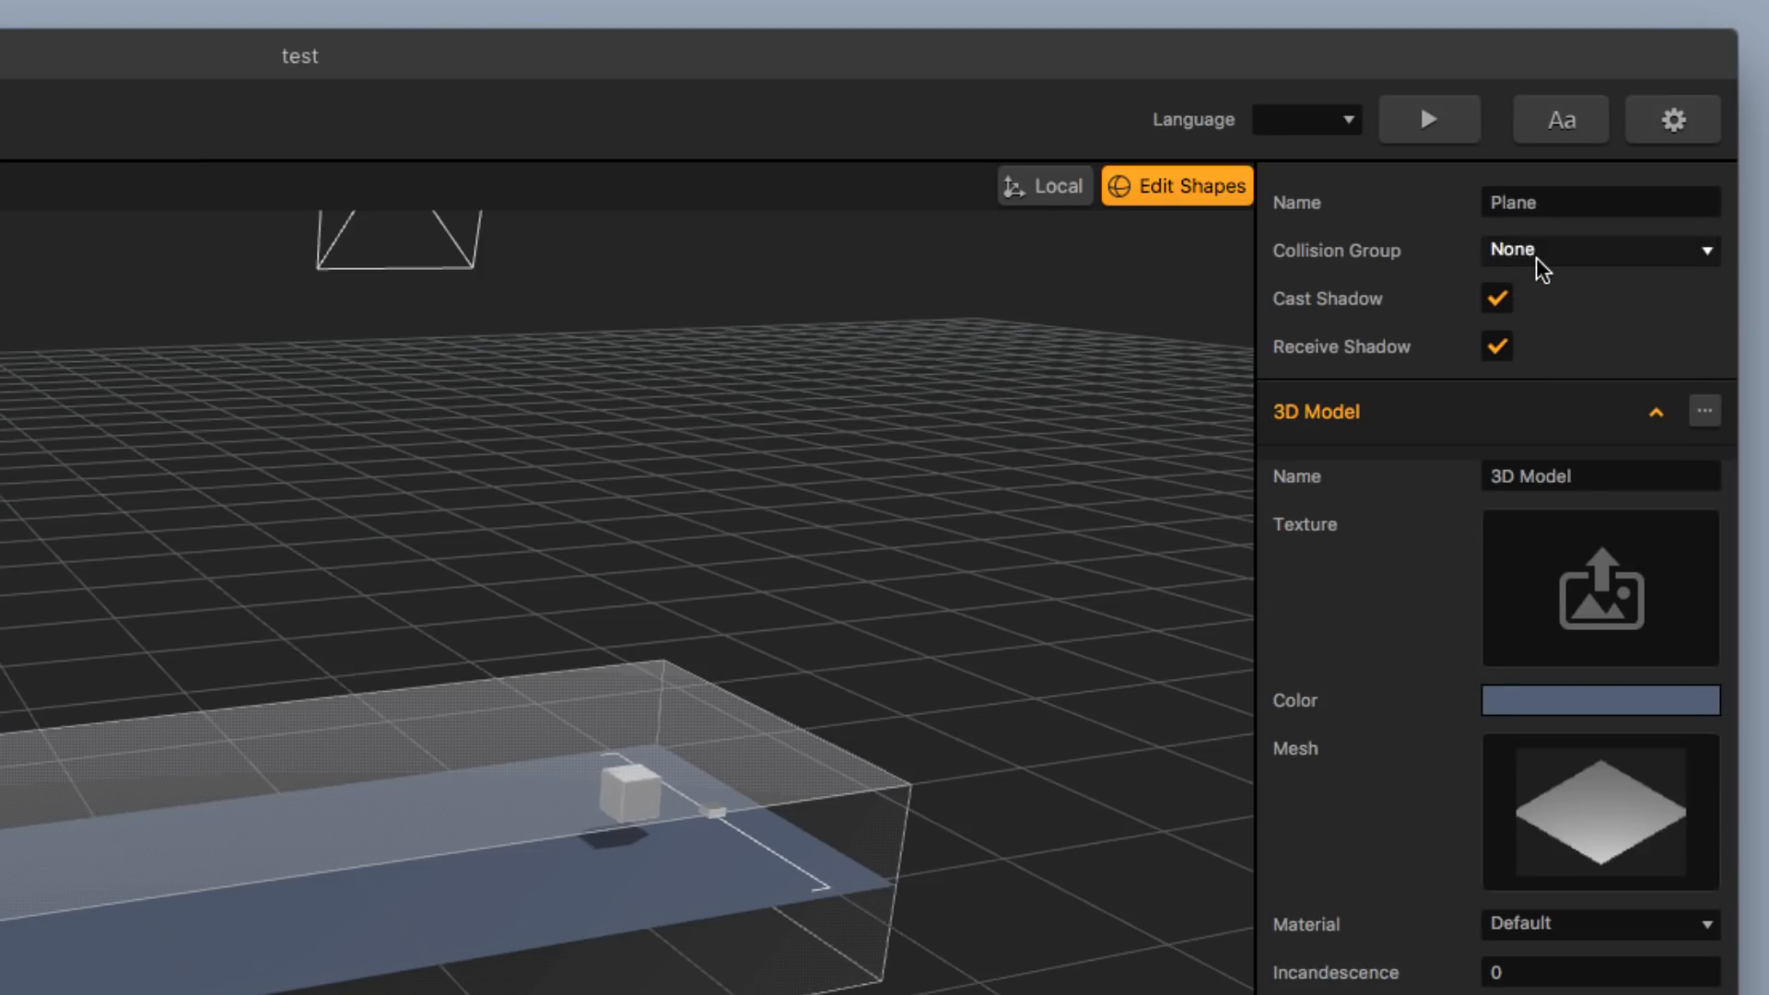
click(1538, 252)
click(1536, 260)
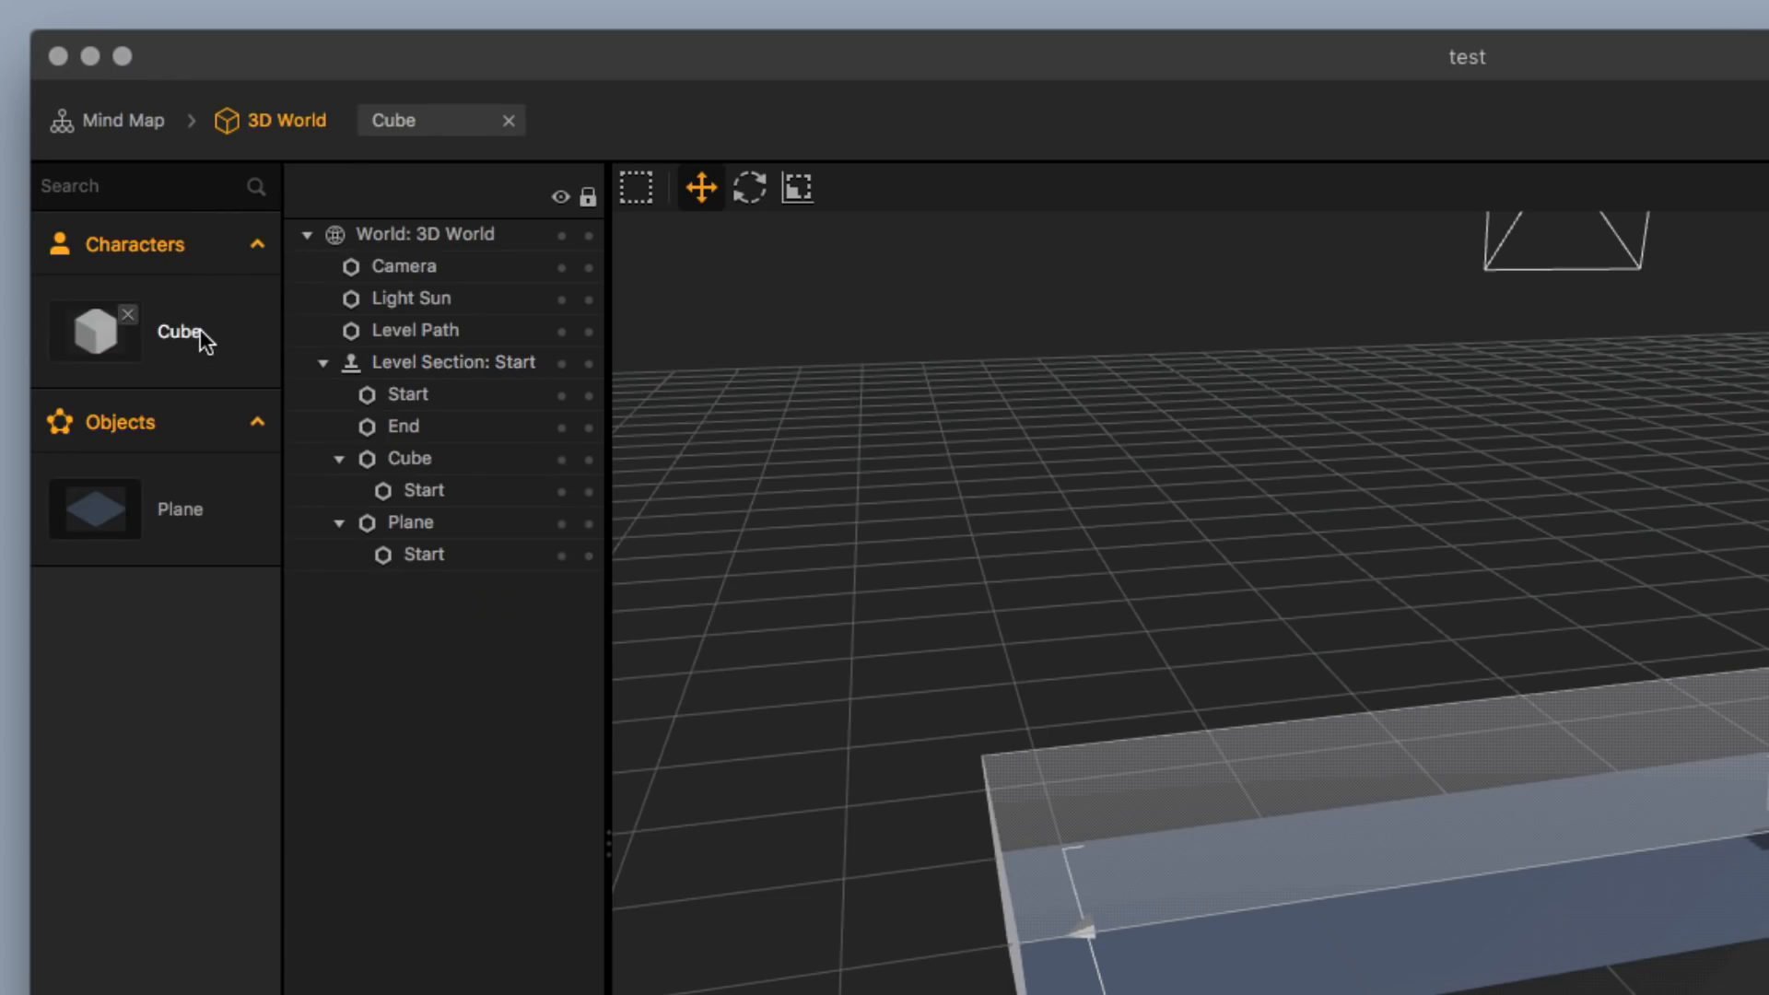
click(201, 329)
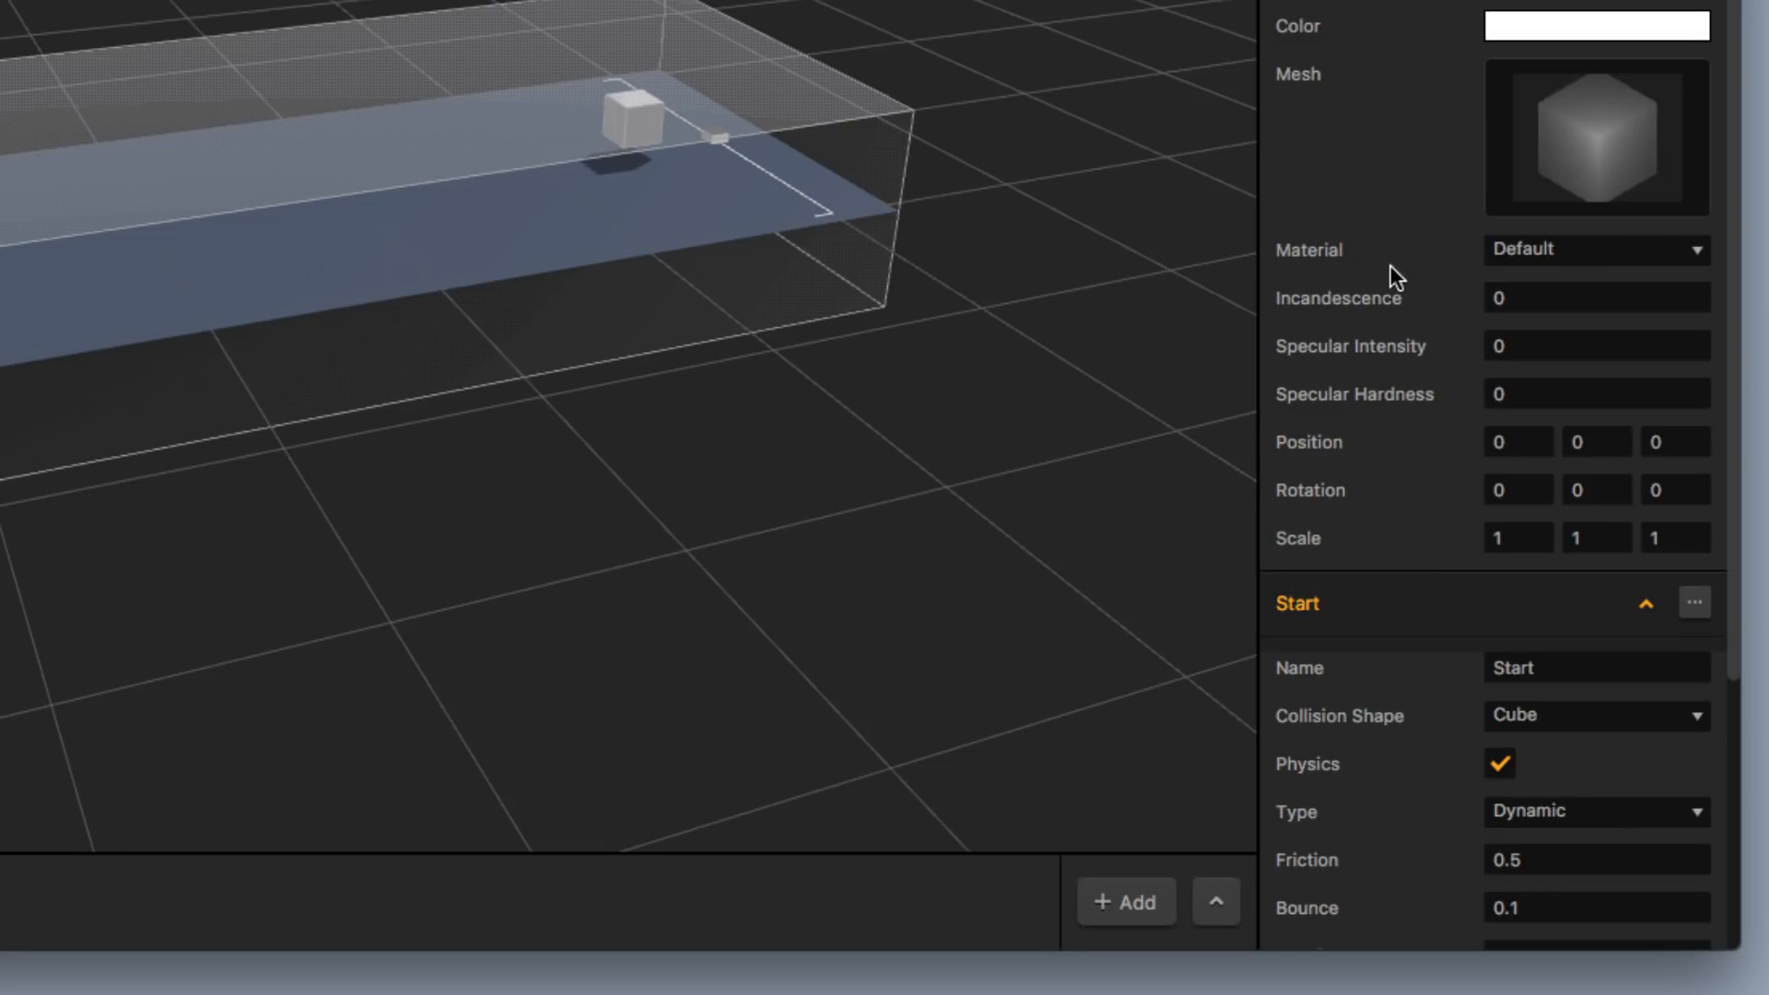
scroll(1392, 267, down, 5)
scroll(1393, 269, up, 5)
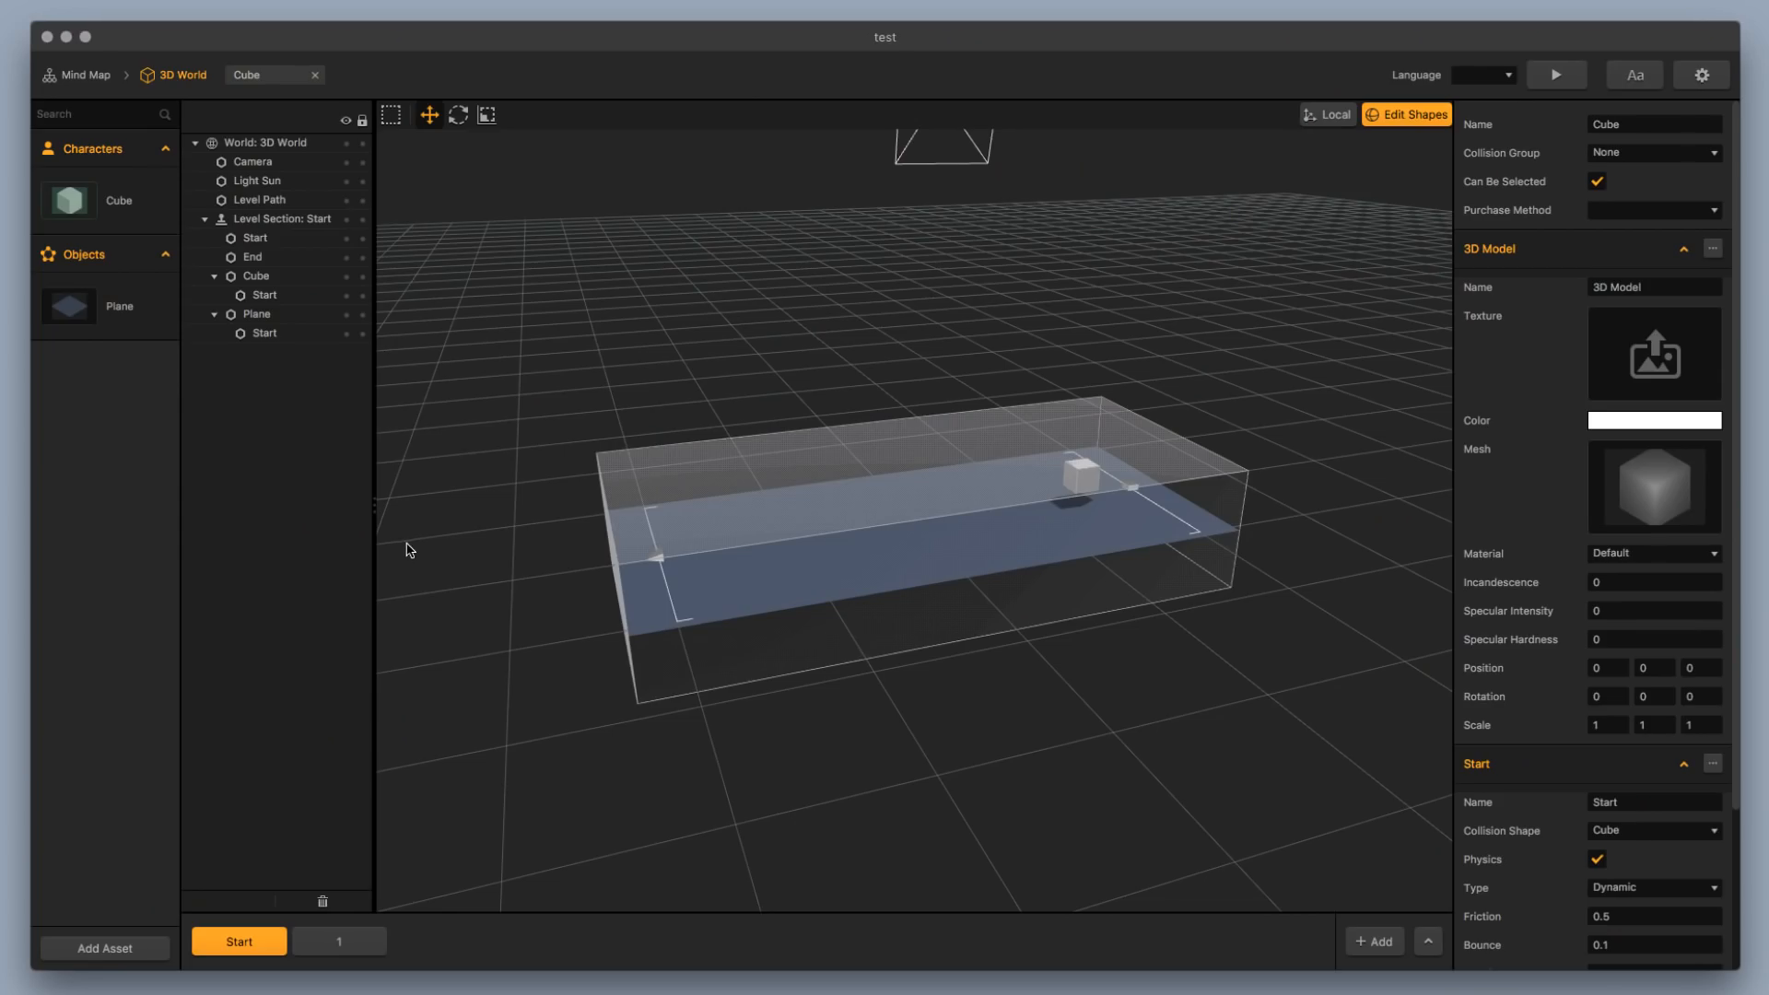
Scale the Plane's collision shape down vertically until it lies flat on the plane's surface
click(844, 529)
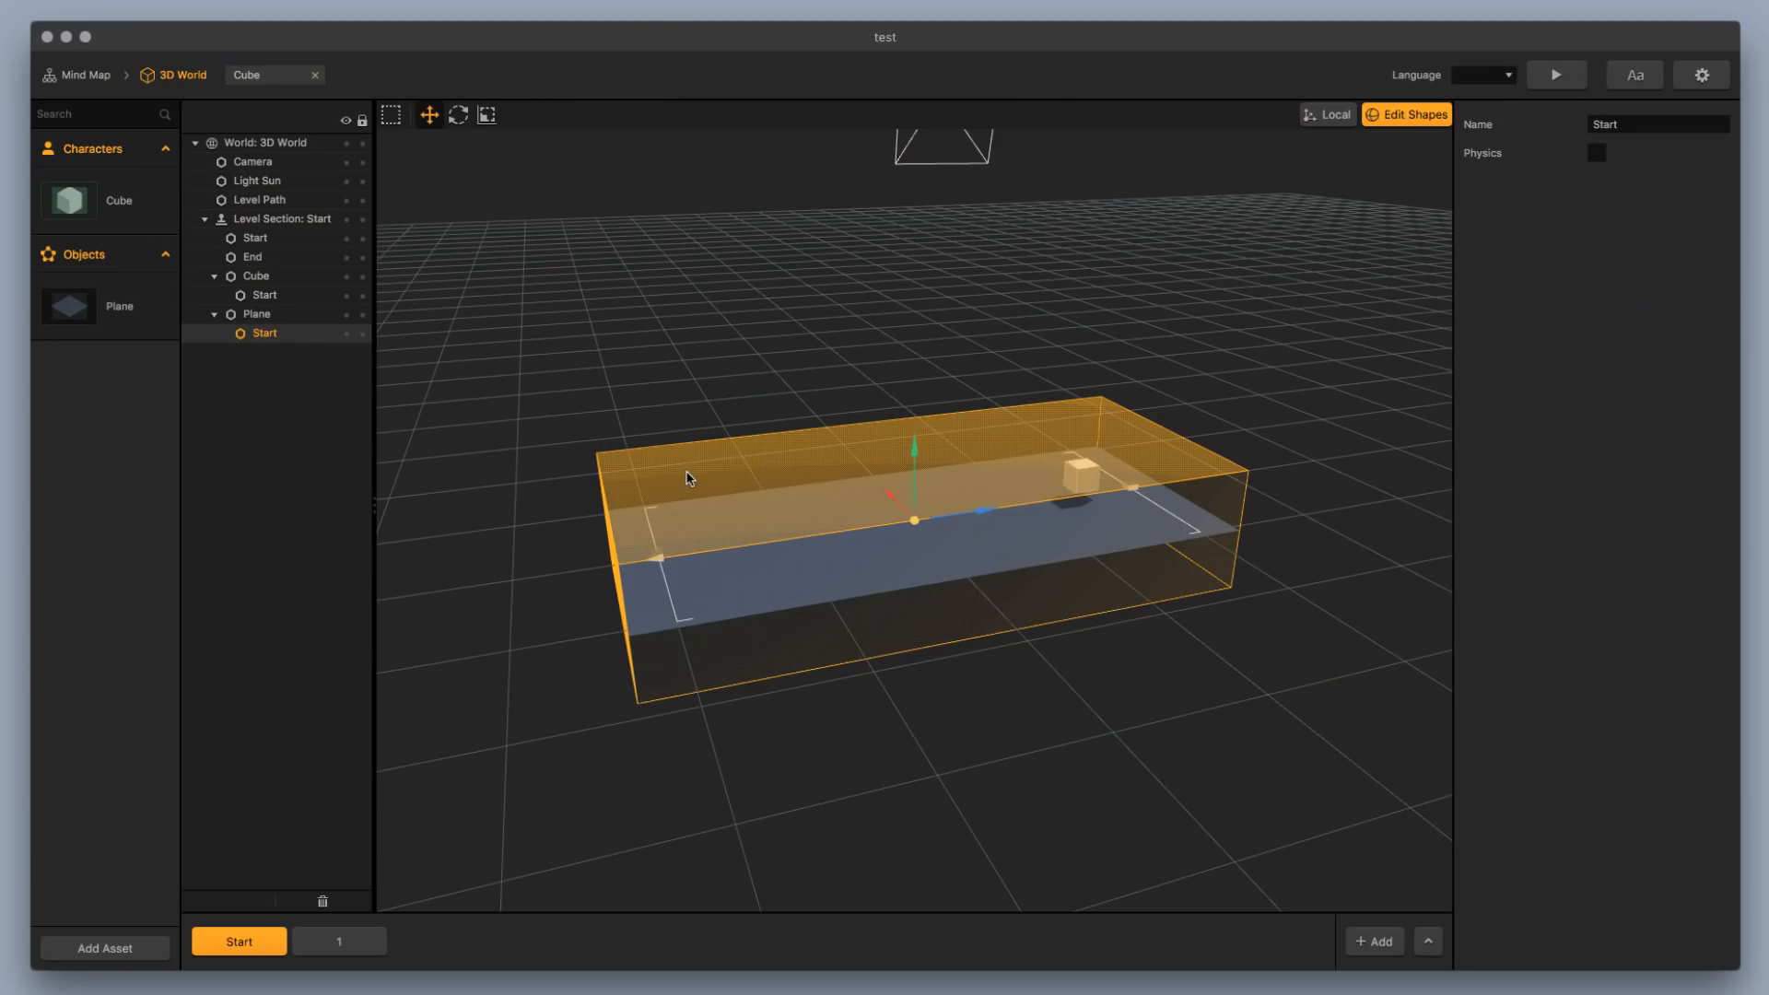
click(486, 114)
drag(914, 452, 917, 522)
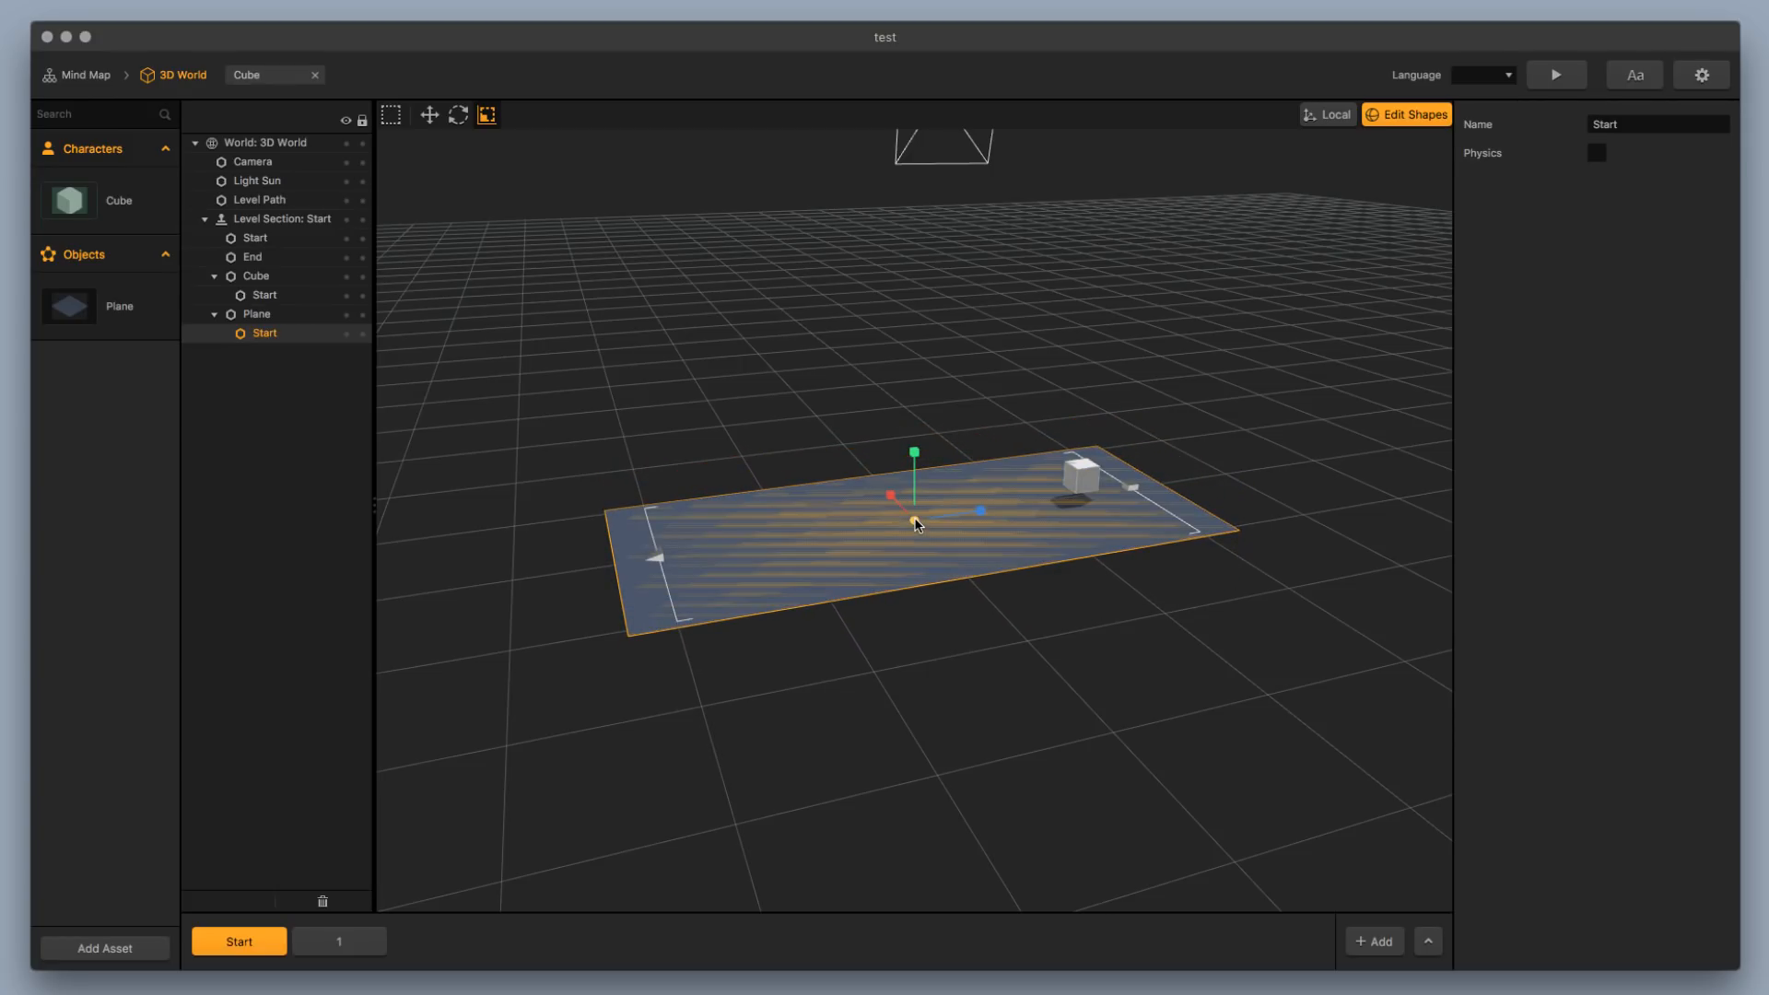
scroll(917, 502, up, 5)
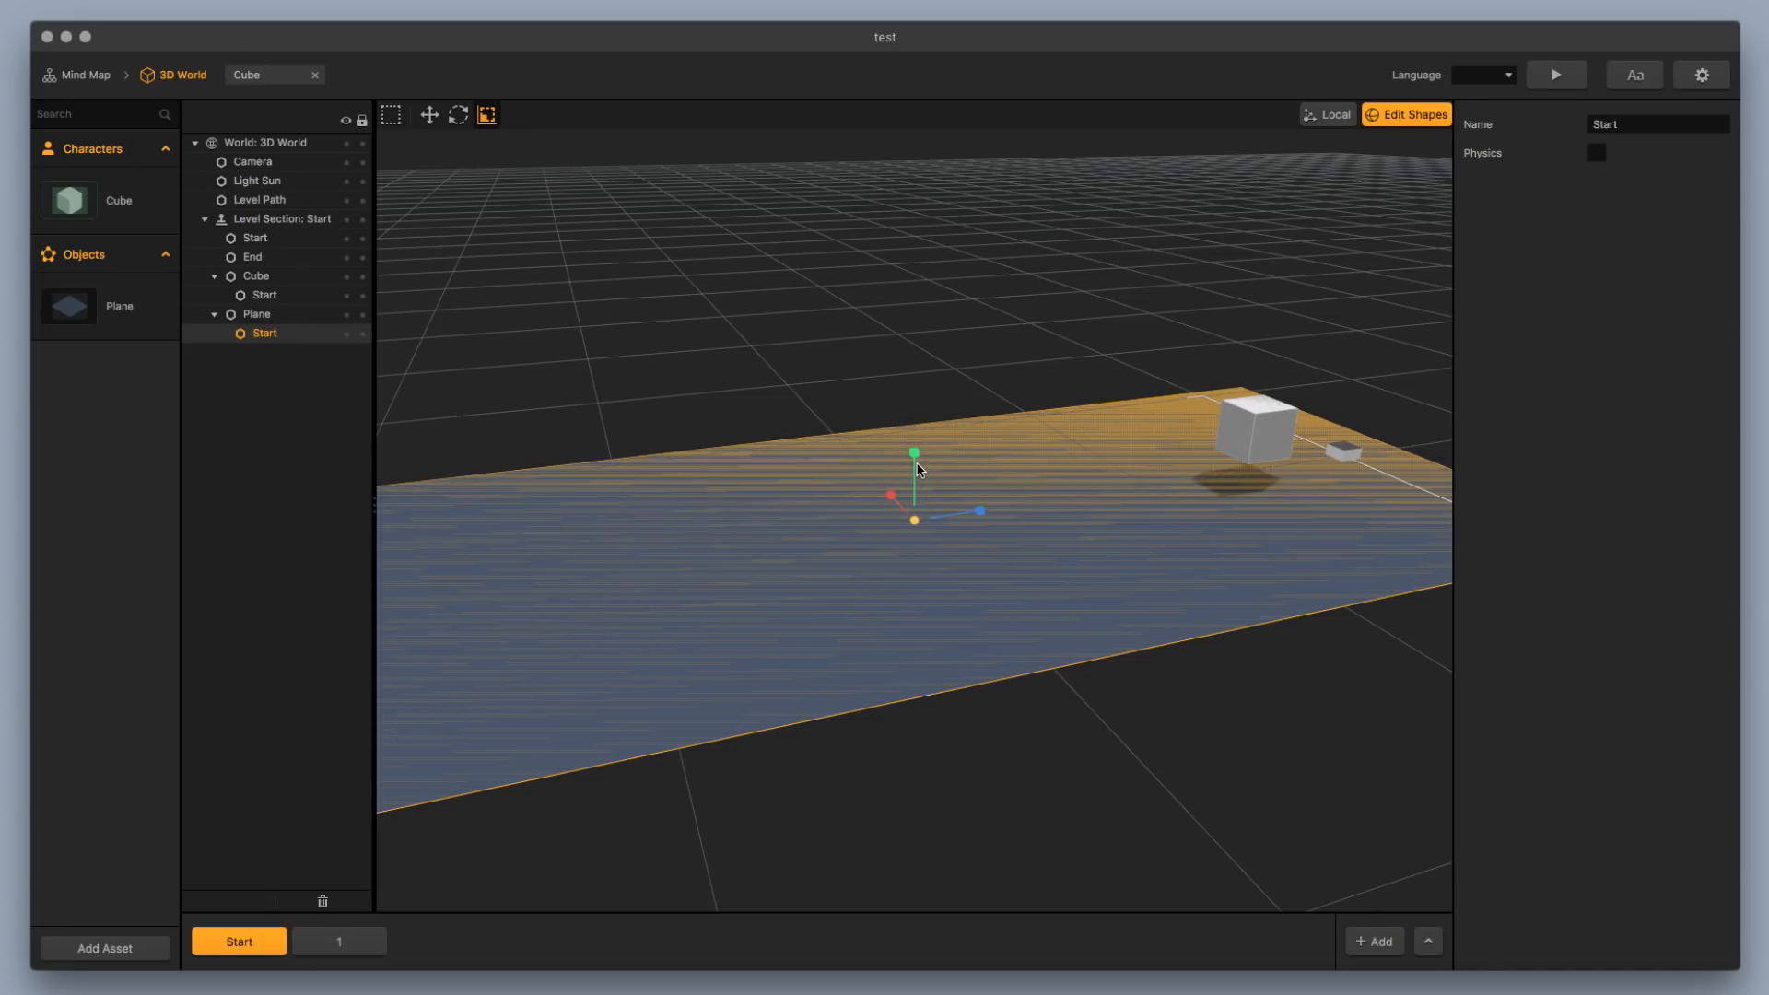
middle_drag(1107, 435, 974, 443)
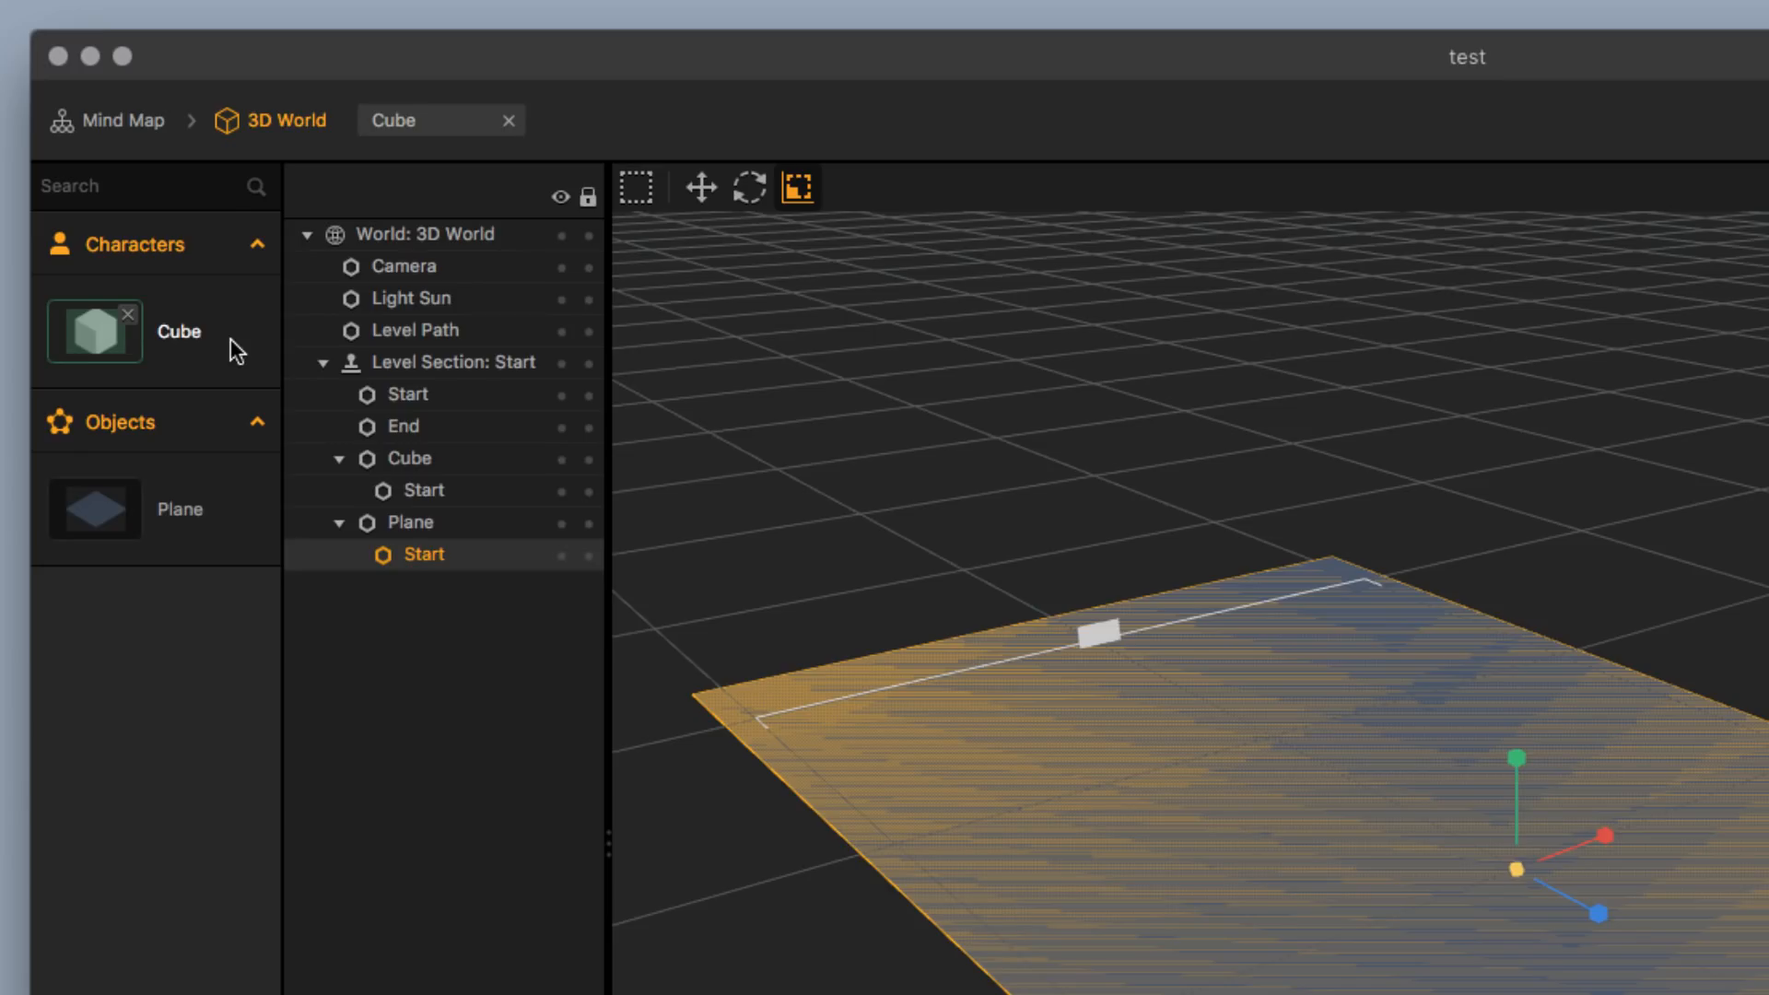
Open the Plane's node graph and move the 3D Model node up beside the Start node
click(225, 490)
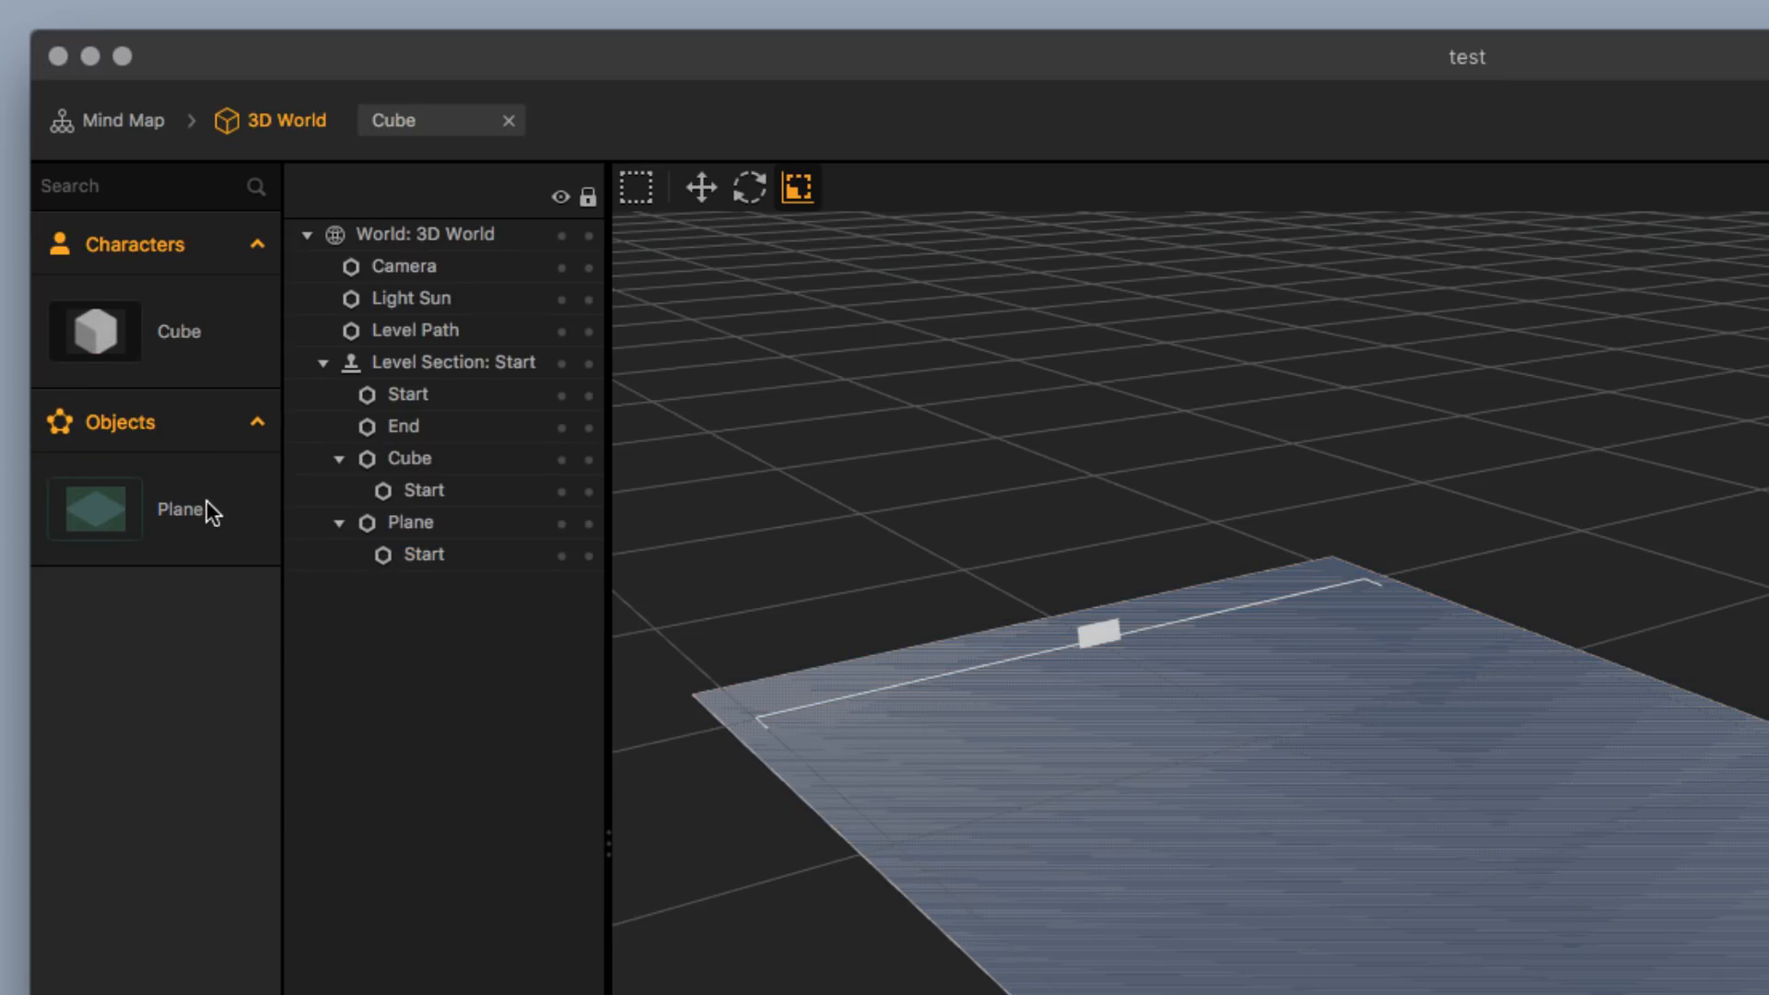
double_click(194, 512)
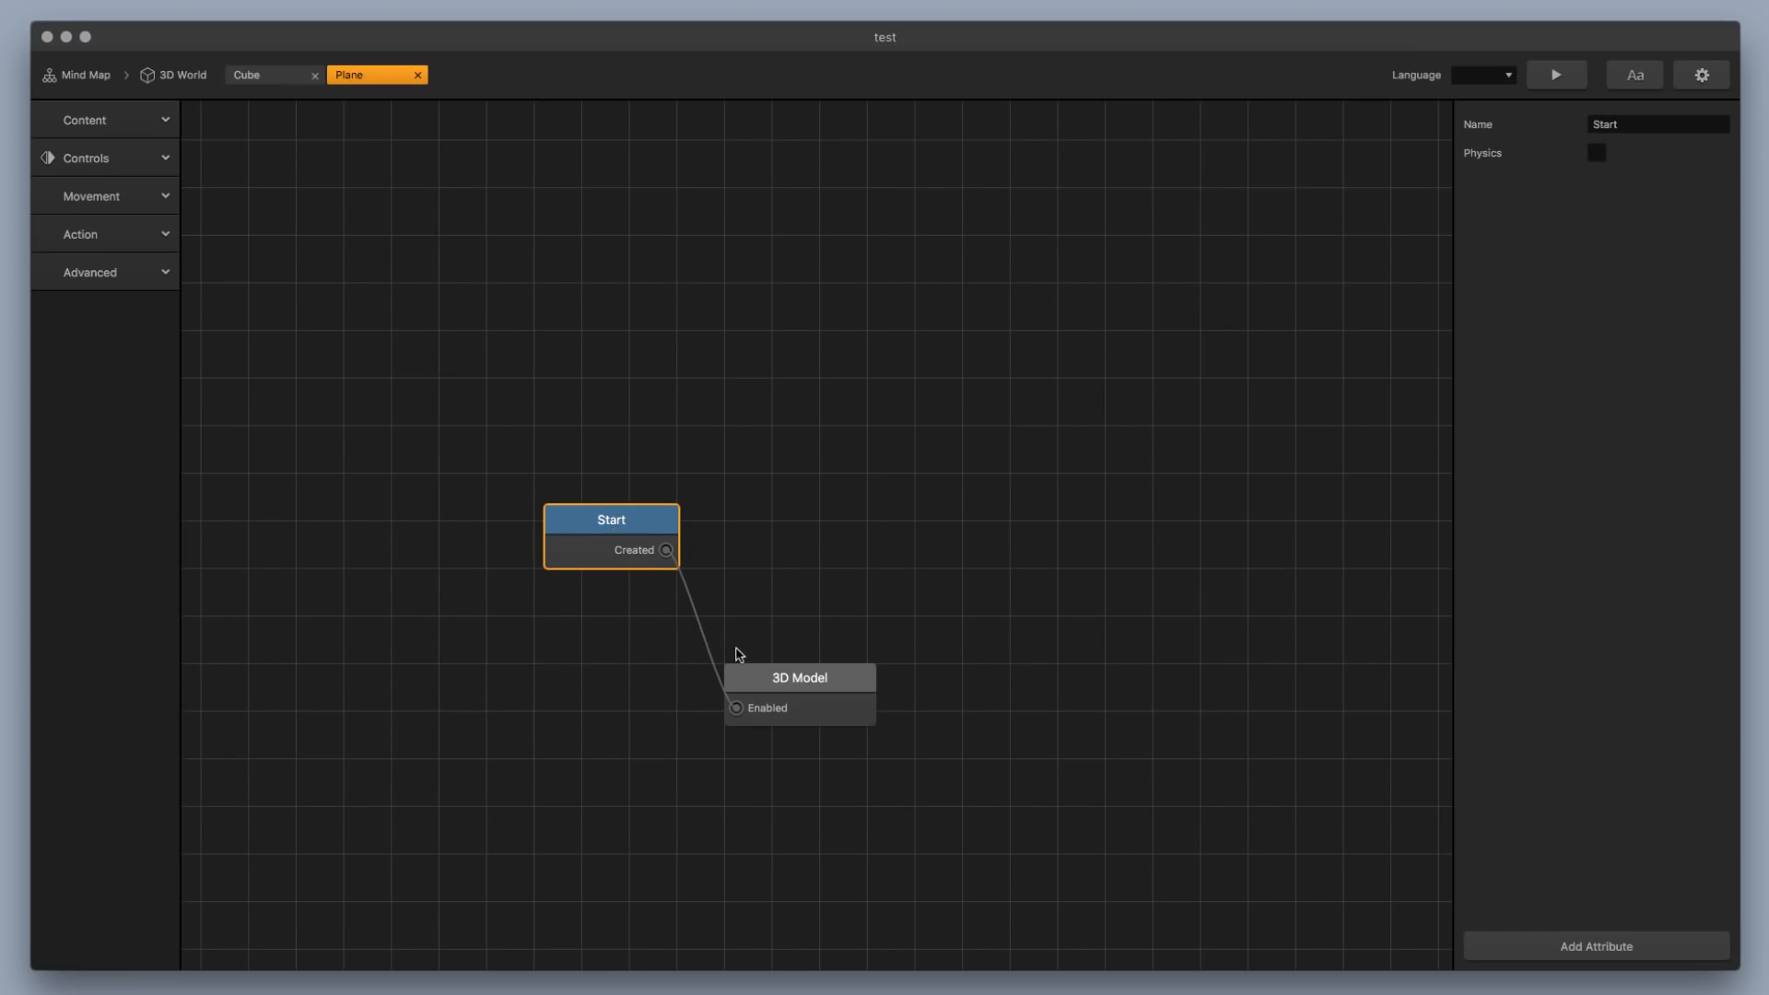
drag(755, 686, 896, 493)
Enable physics on the Plane's Start node and set its type to Static
click(594, 542)
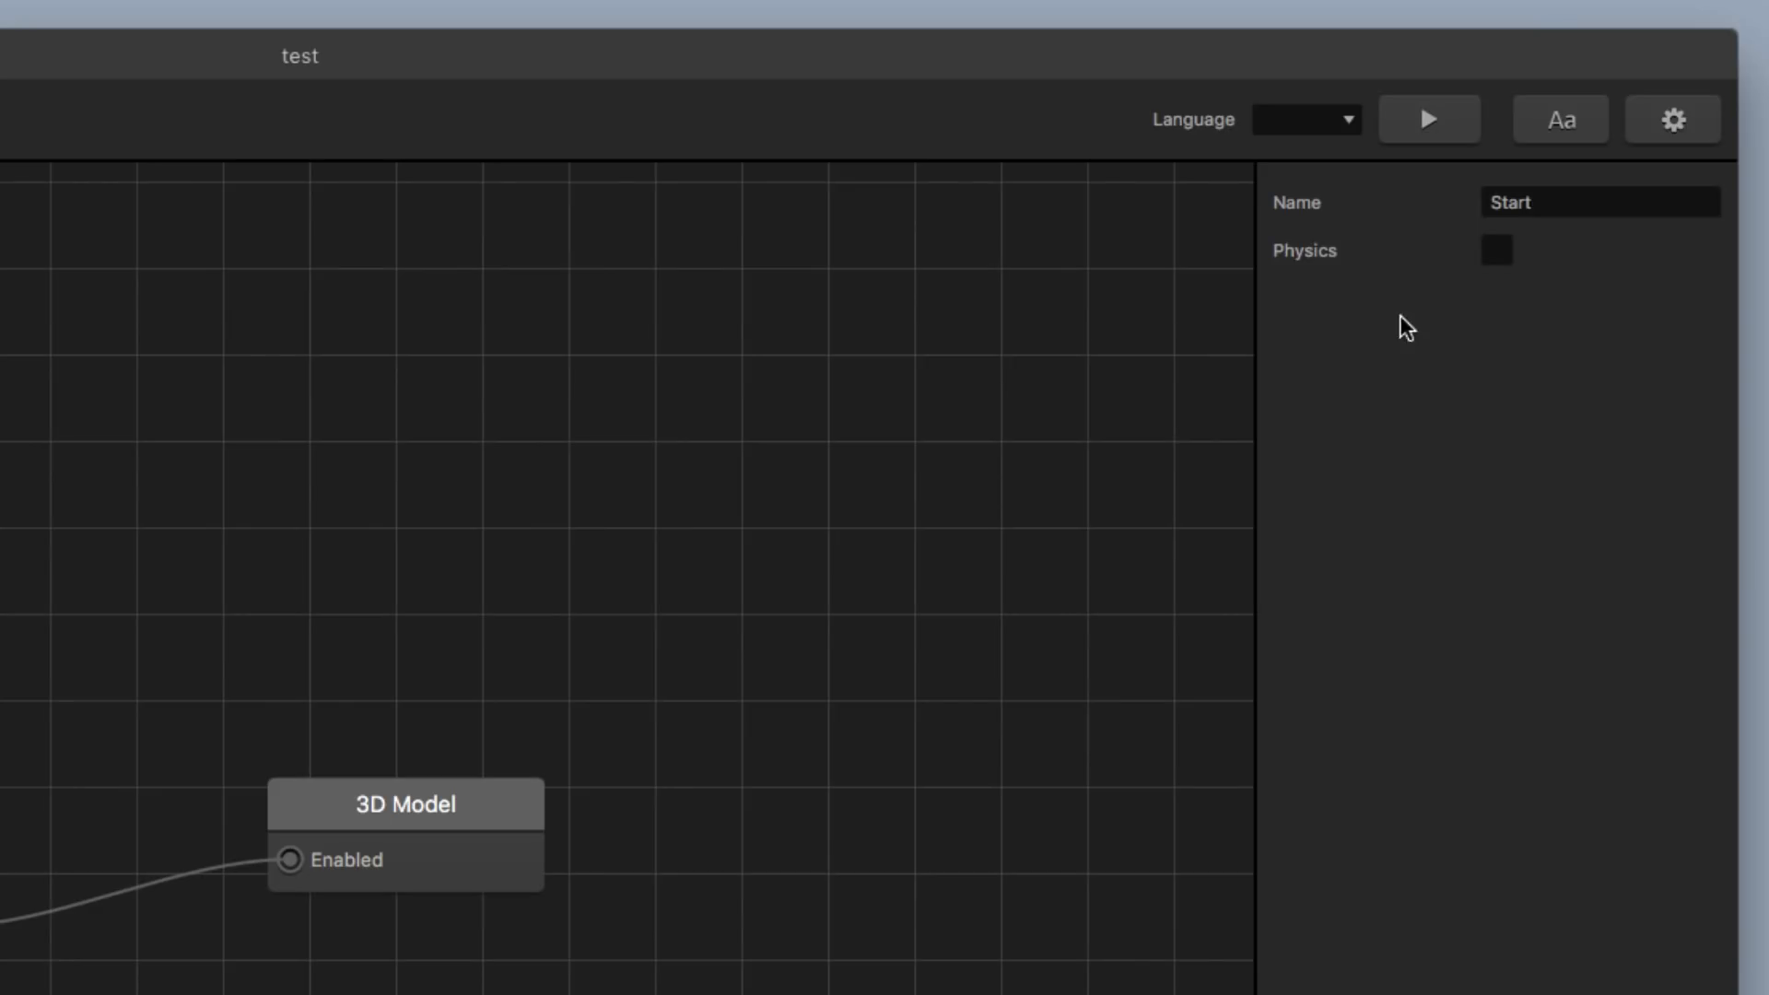
click(1498, 250)
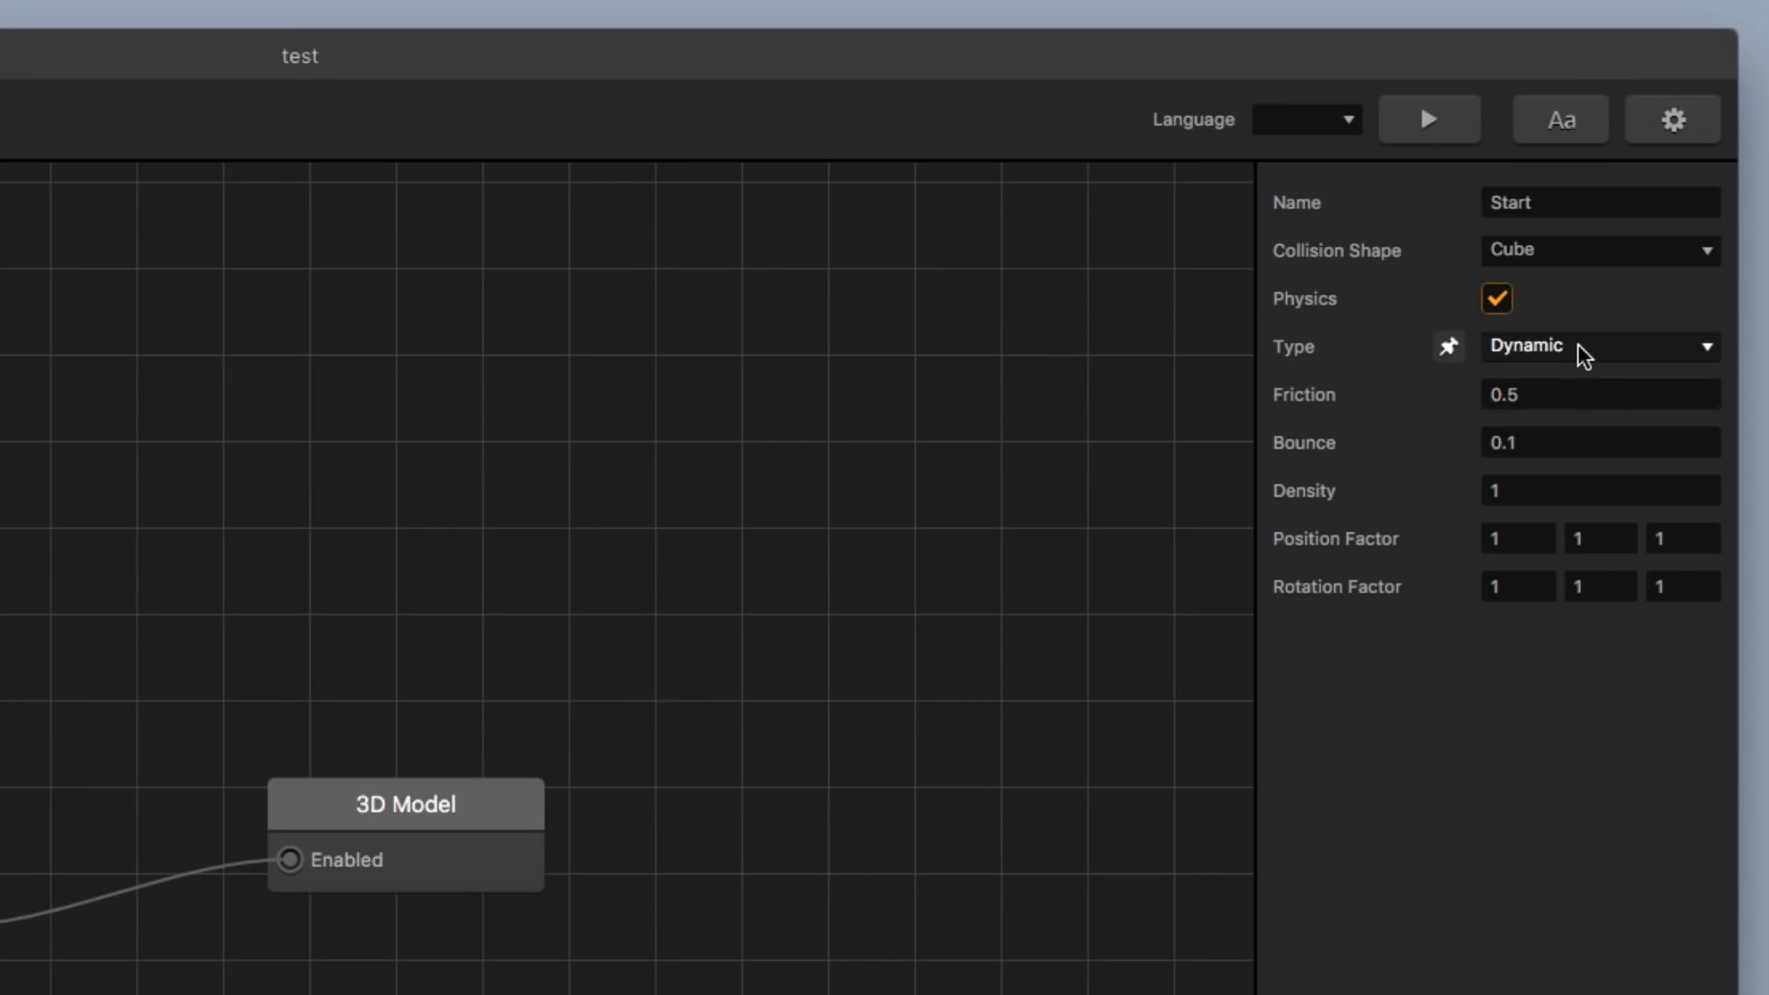
click(1581, 357)
click(1581, 382)
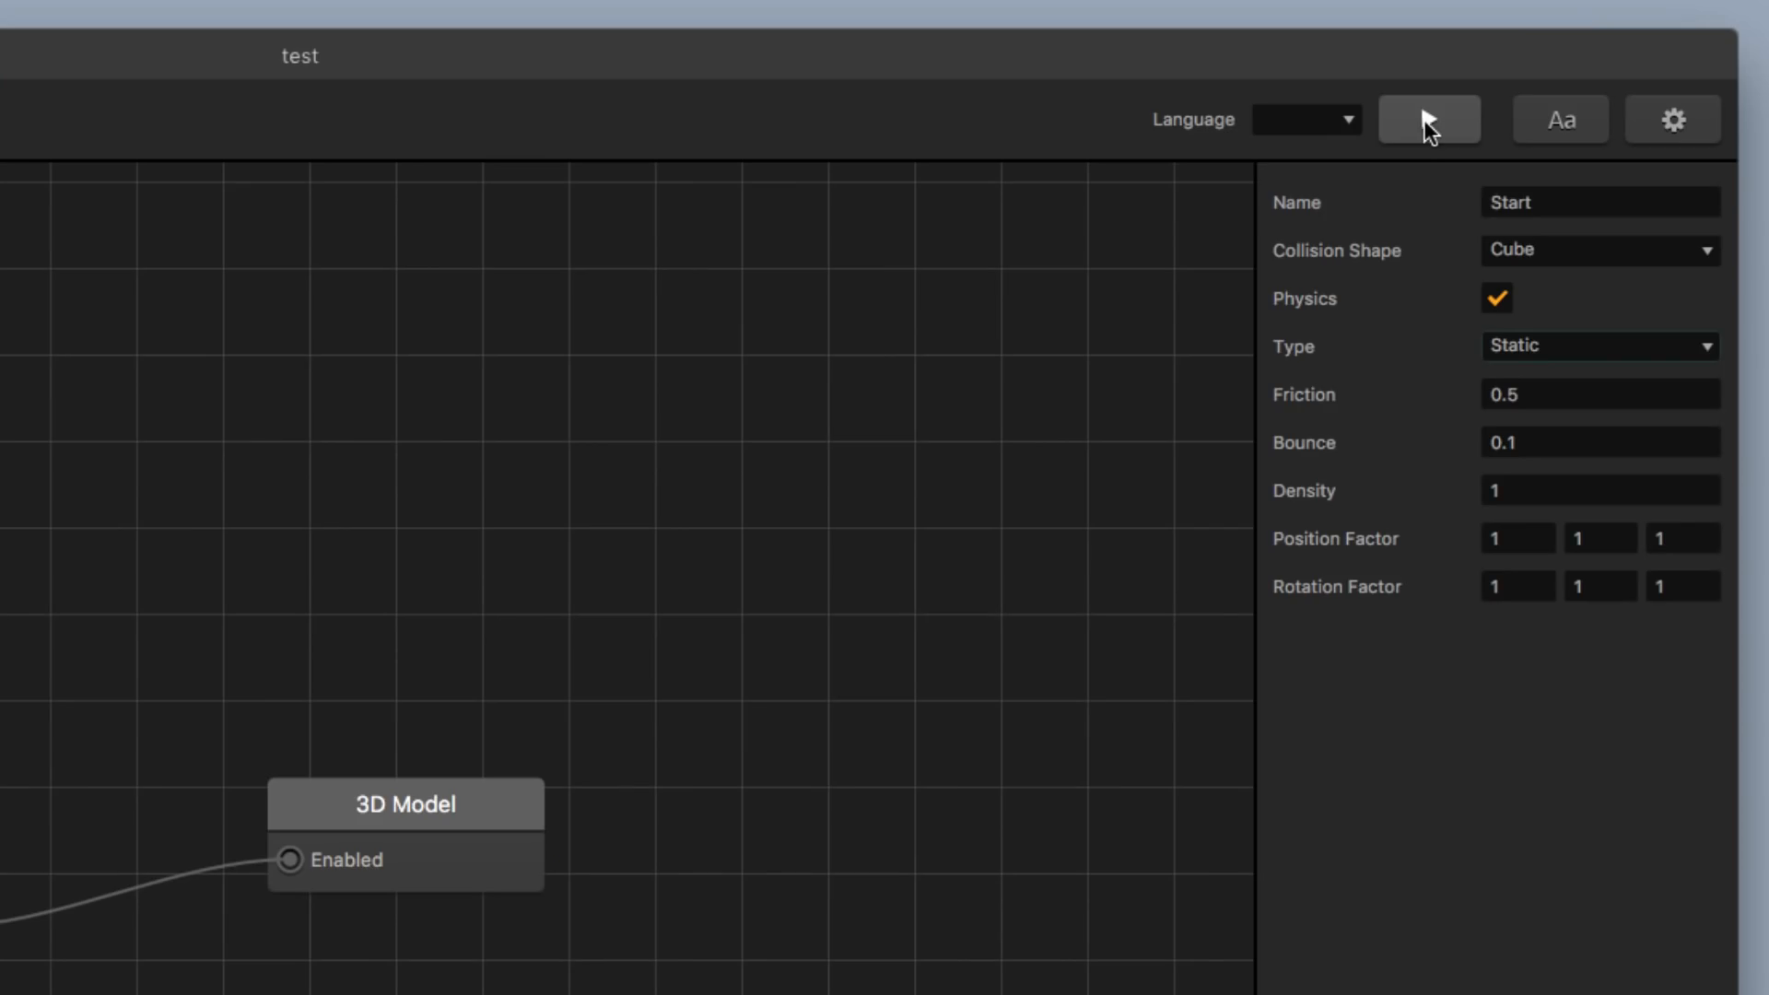
Preview the game with the static plane, restart the preview once and close it
click(1428, 125)
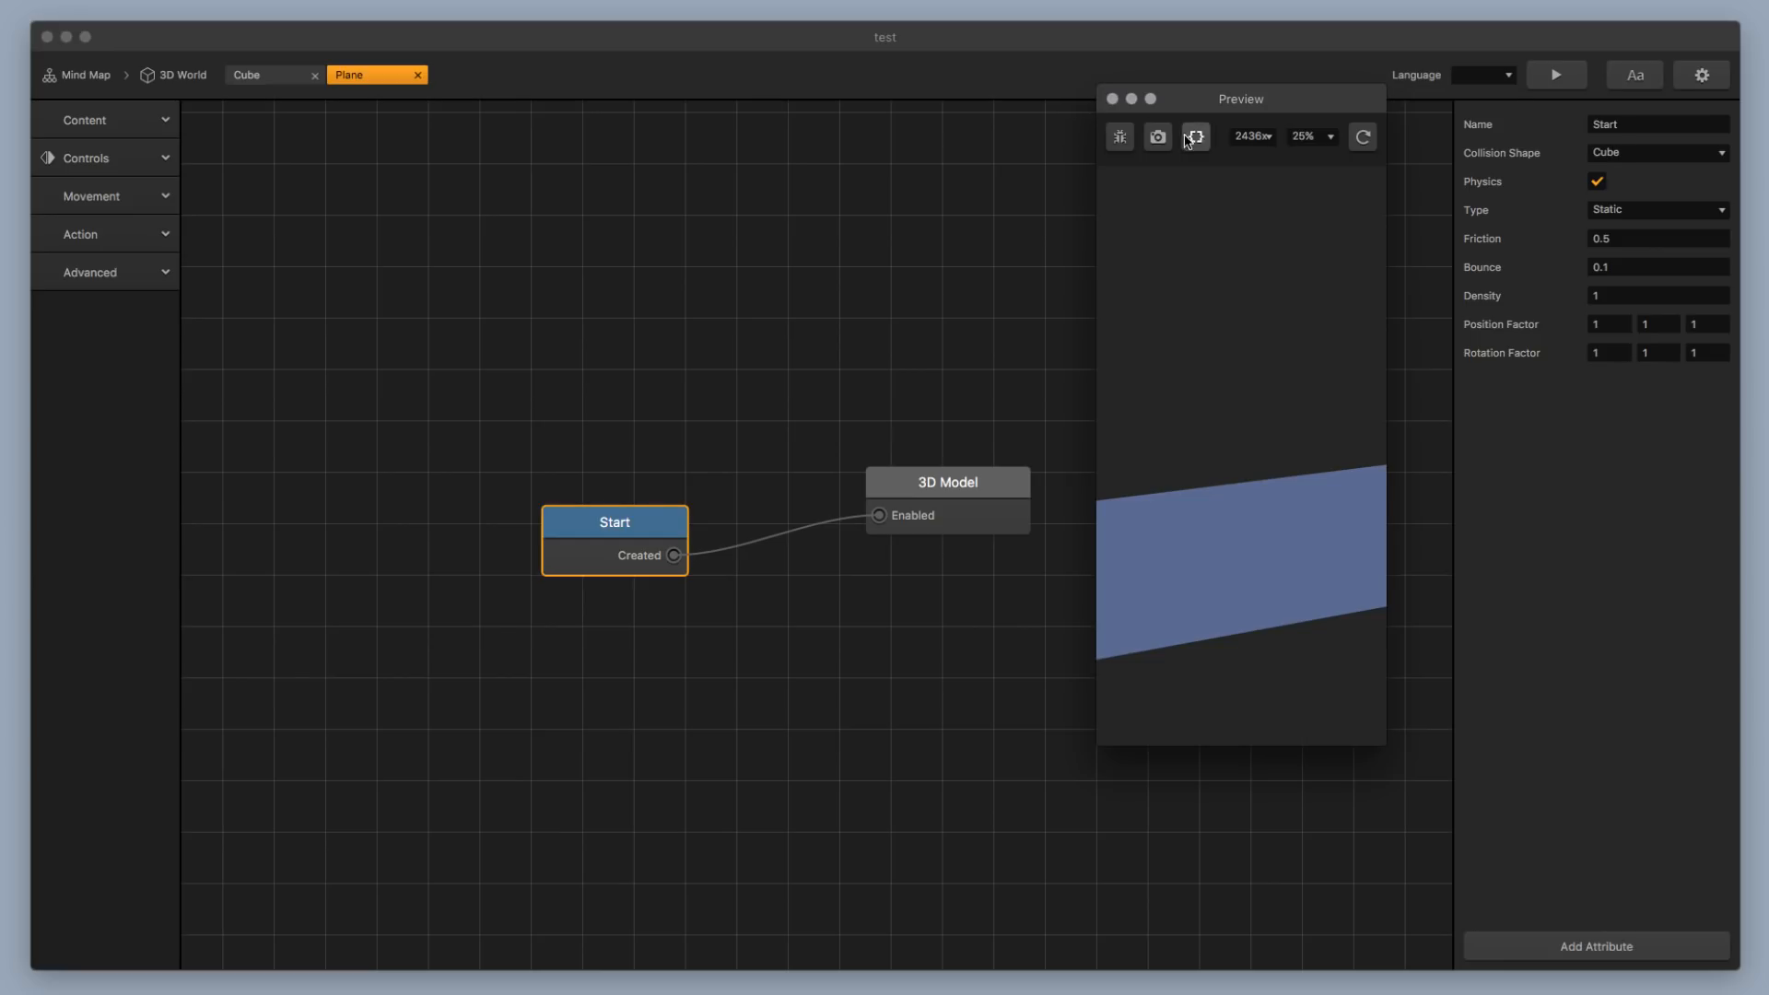
click(1362, 138)
click(1113, 99)
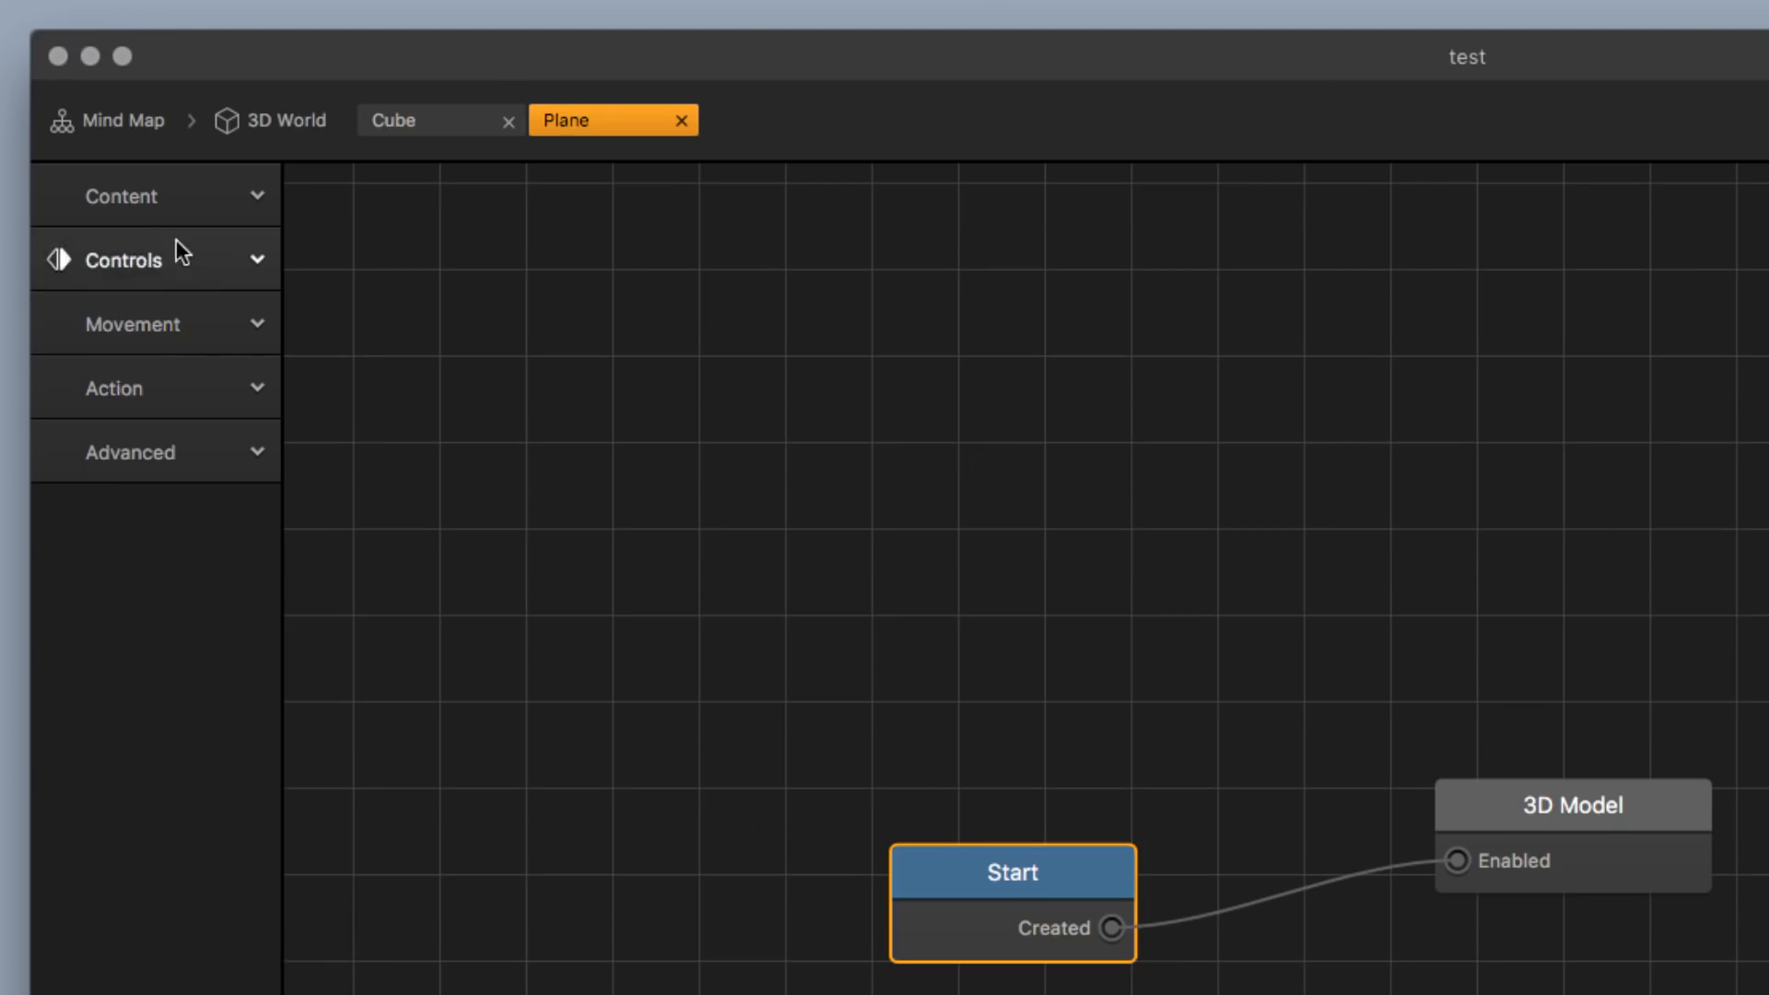
Reopen the 3D World from the Mind Map and set the Camera's Position Follow to Character
click(153, 119)
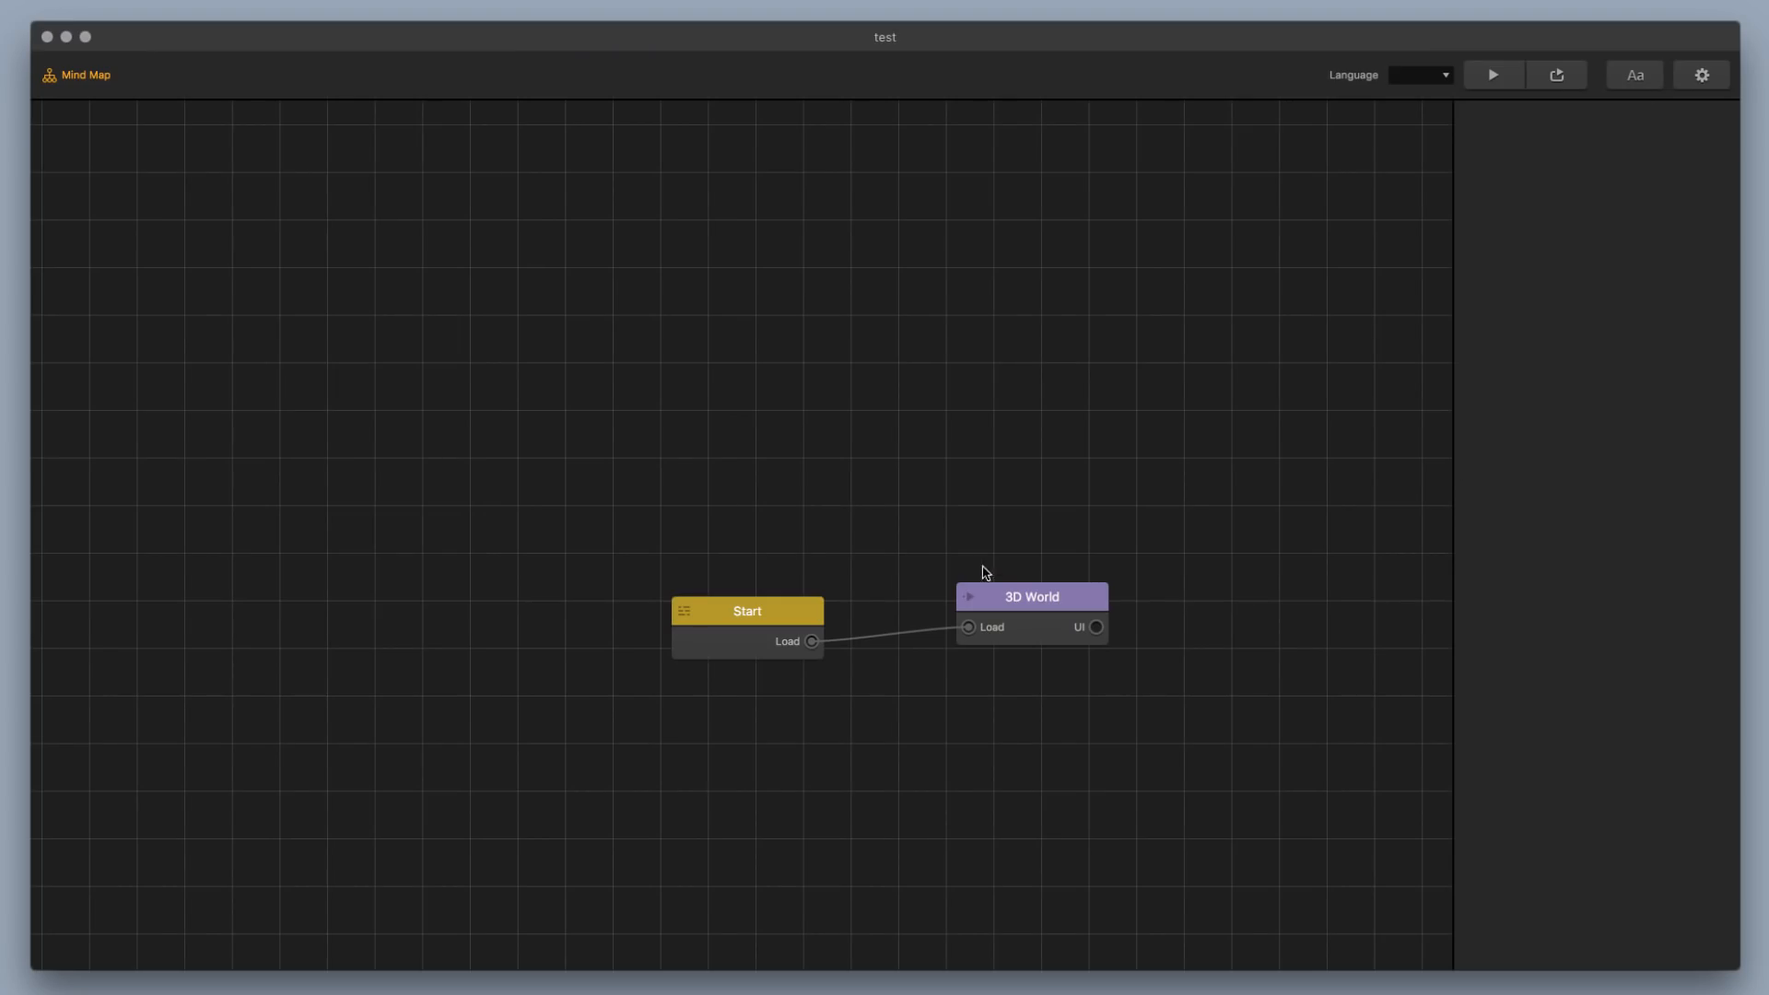
double_click(986, 596)
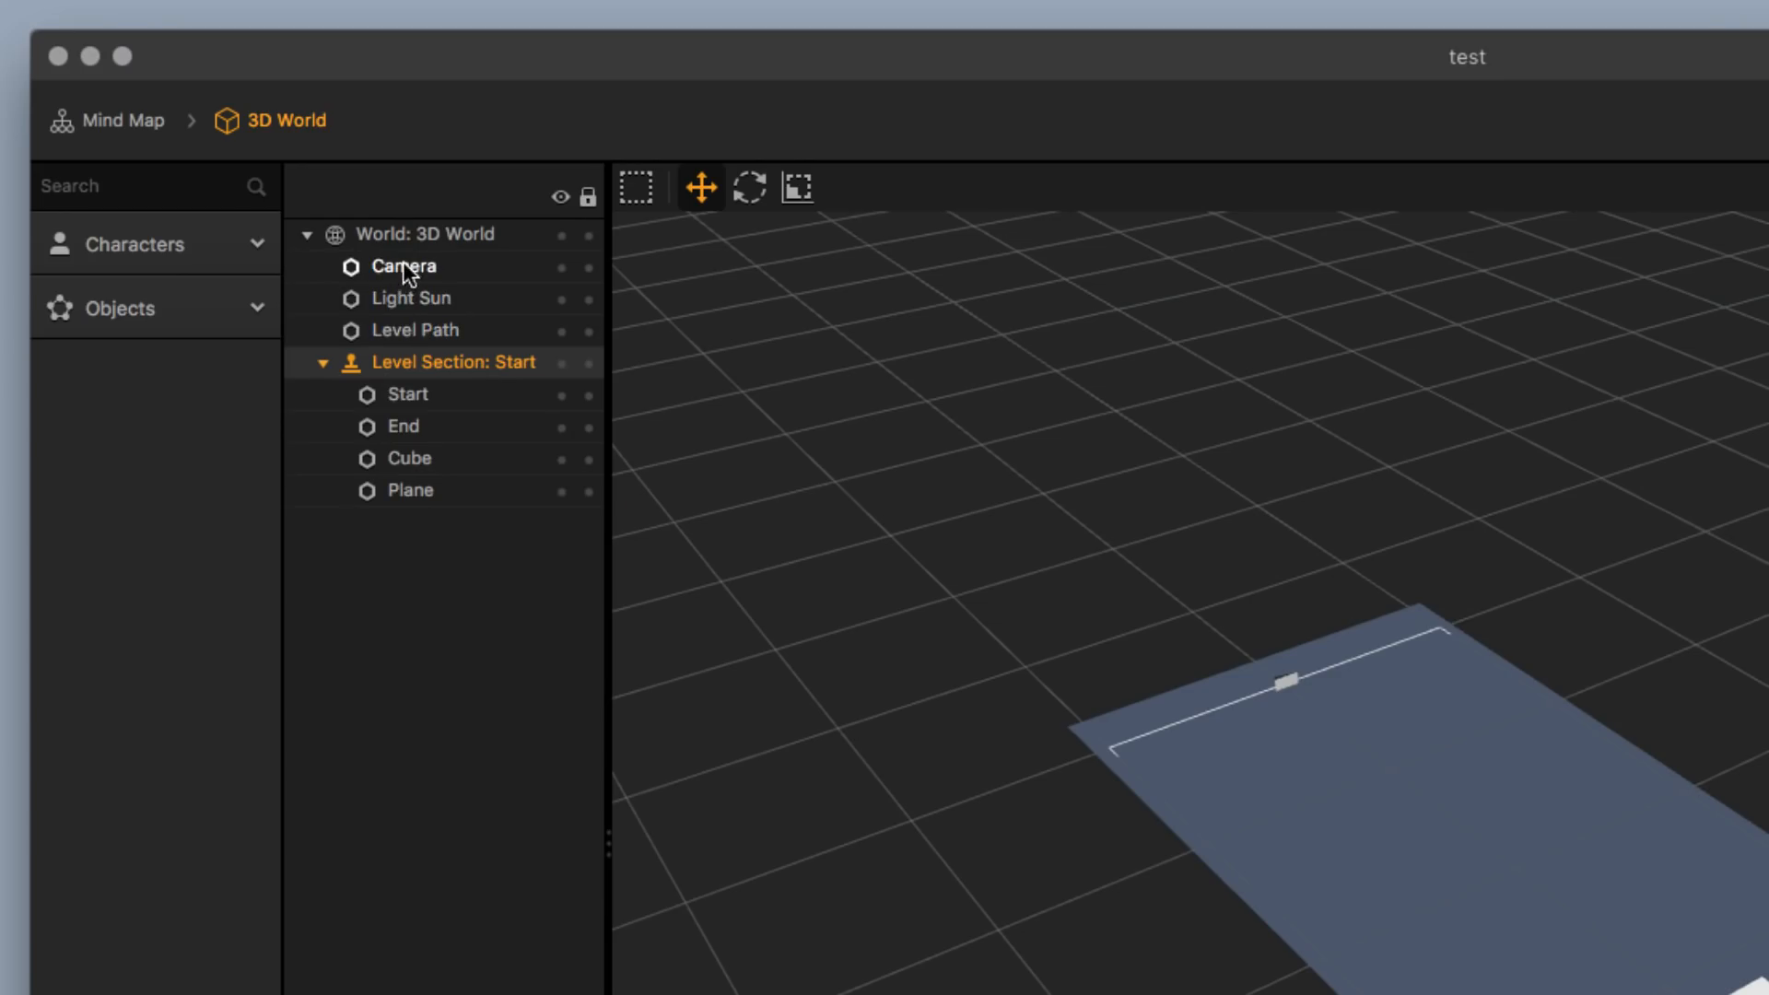
click(255, 160)
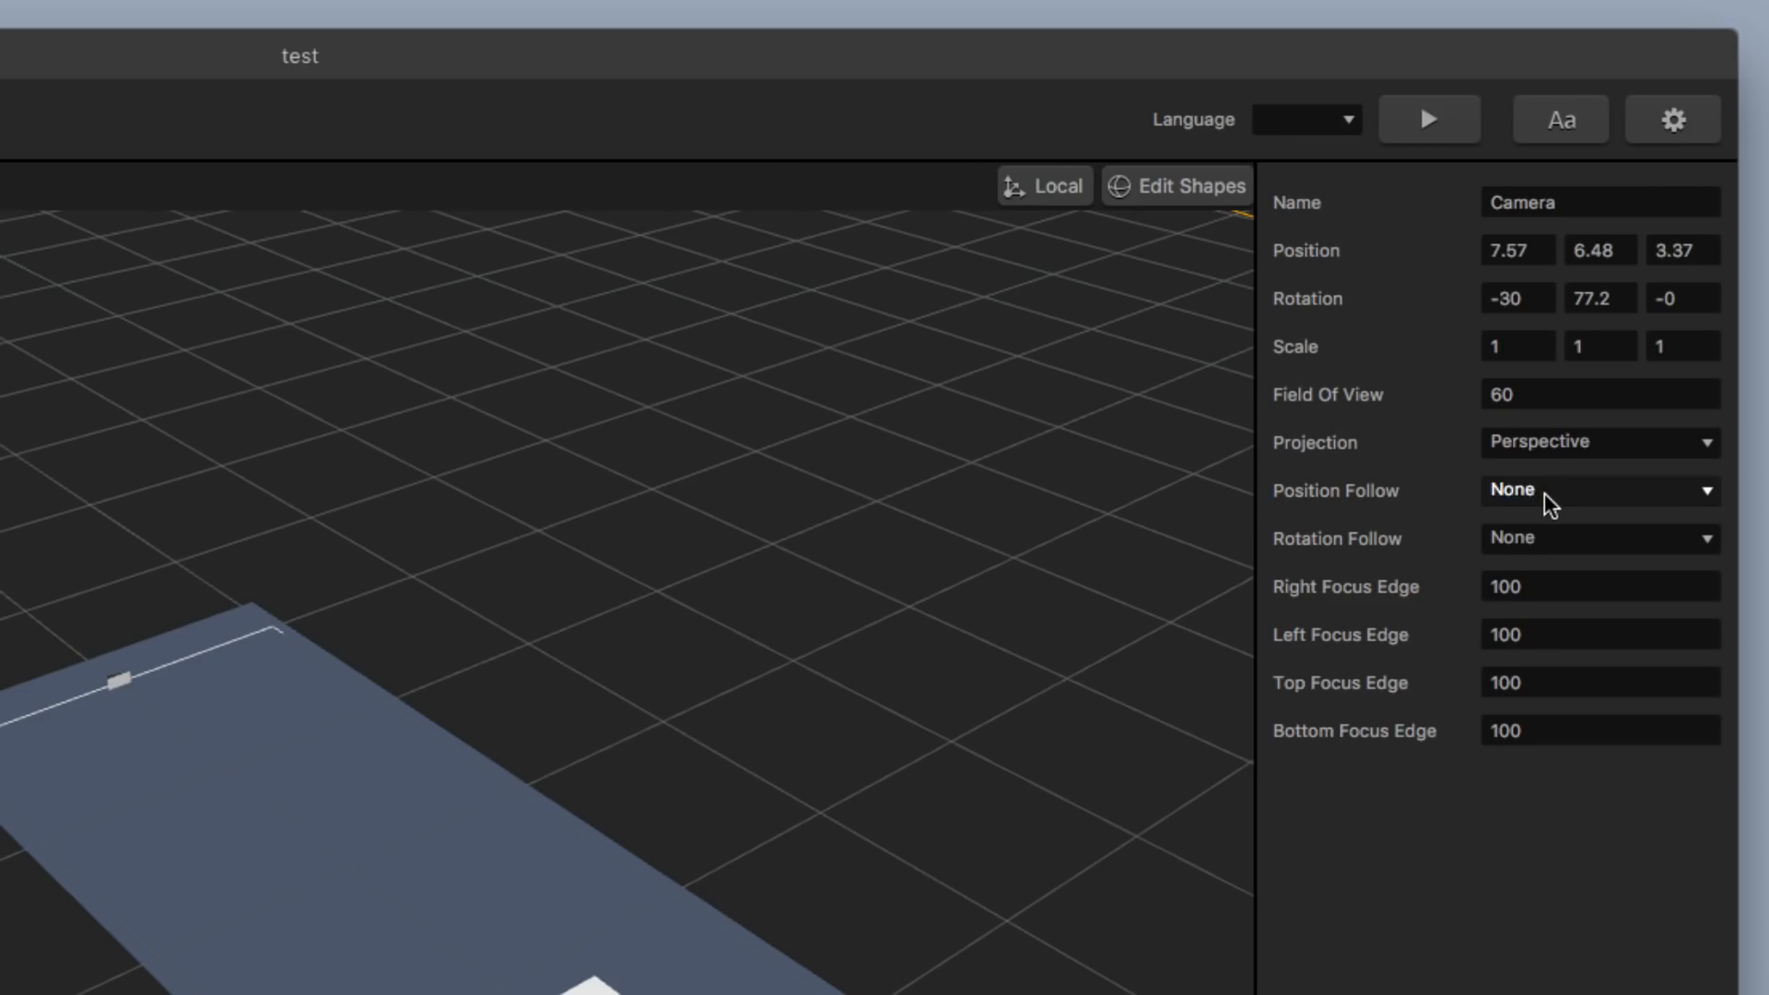
scroll(1327, 478, down, 4)
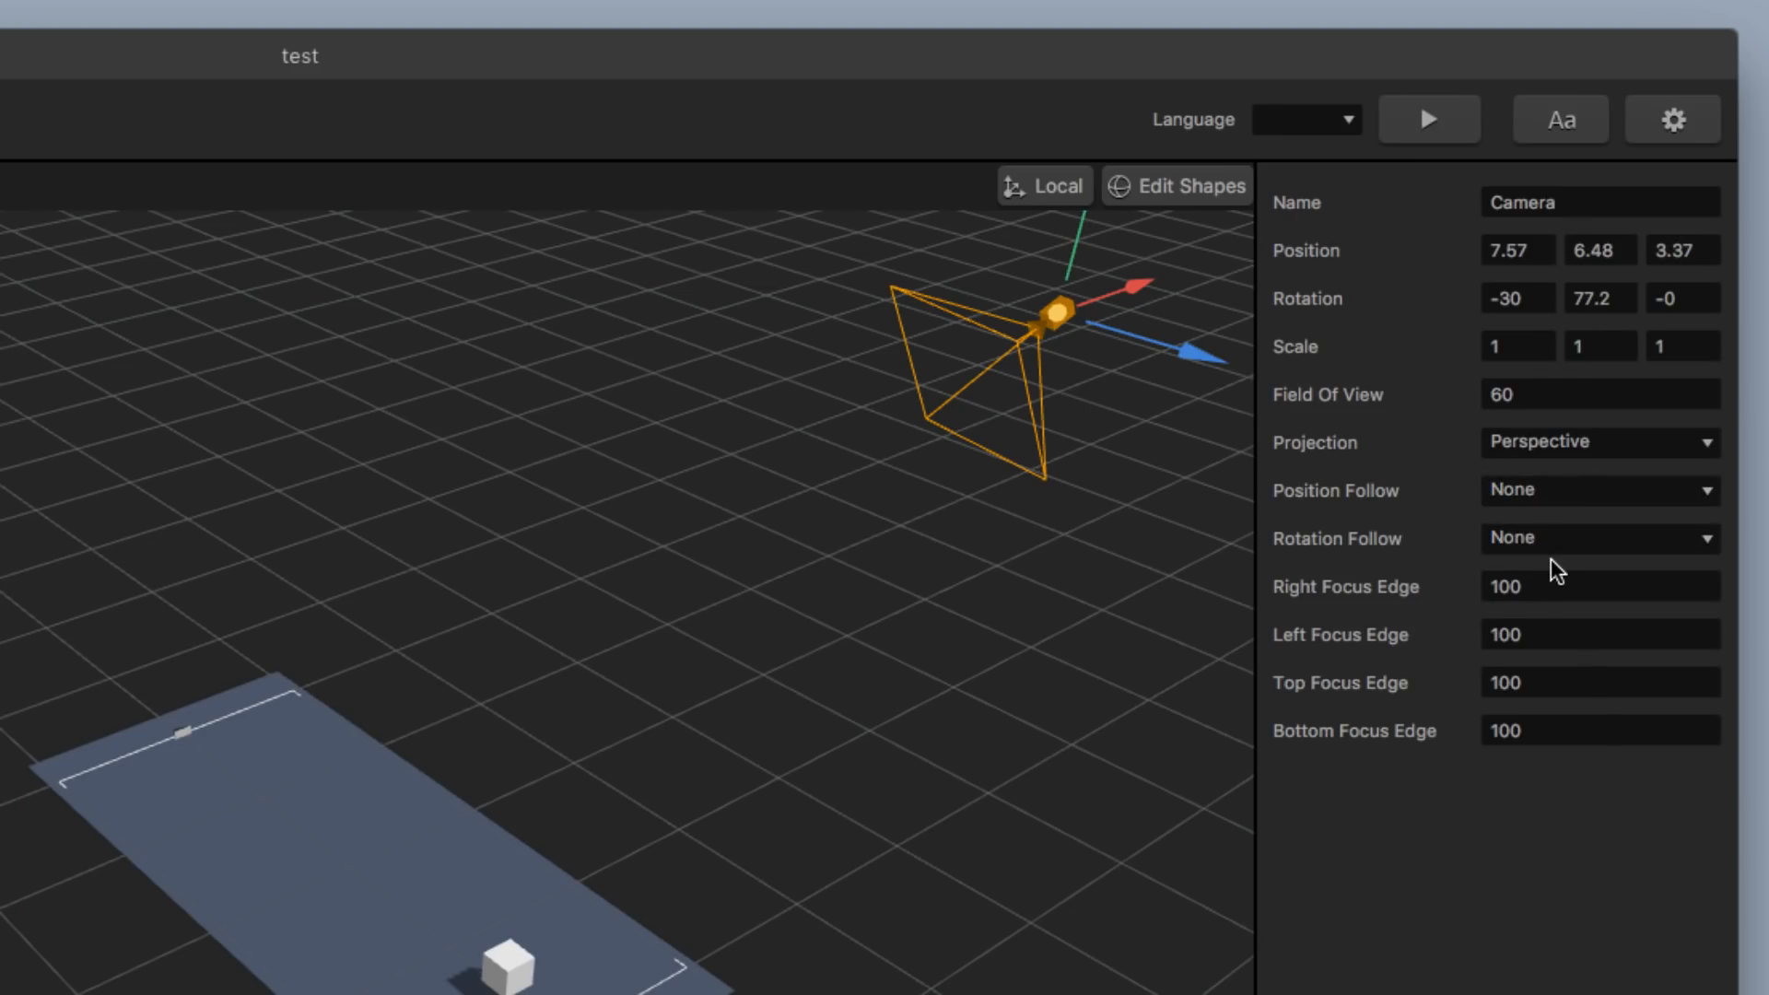
click(1572, 493)
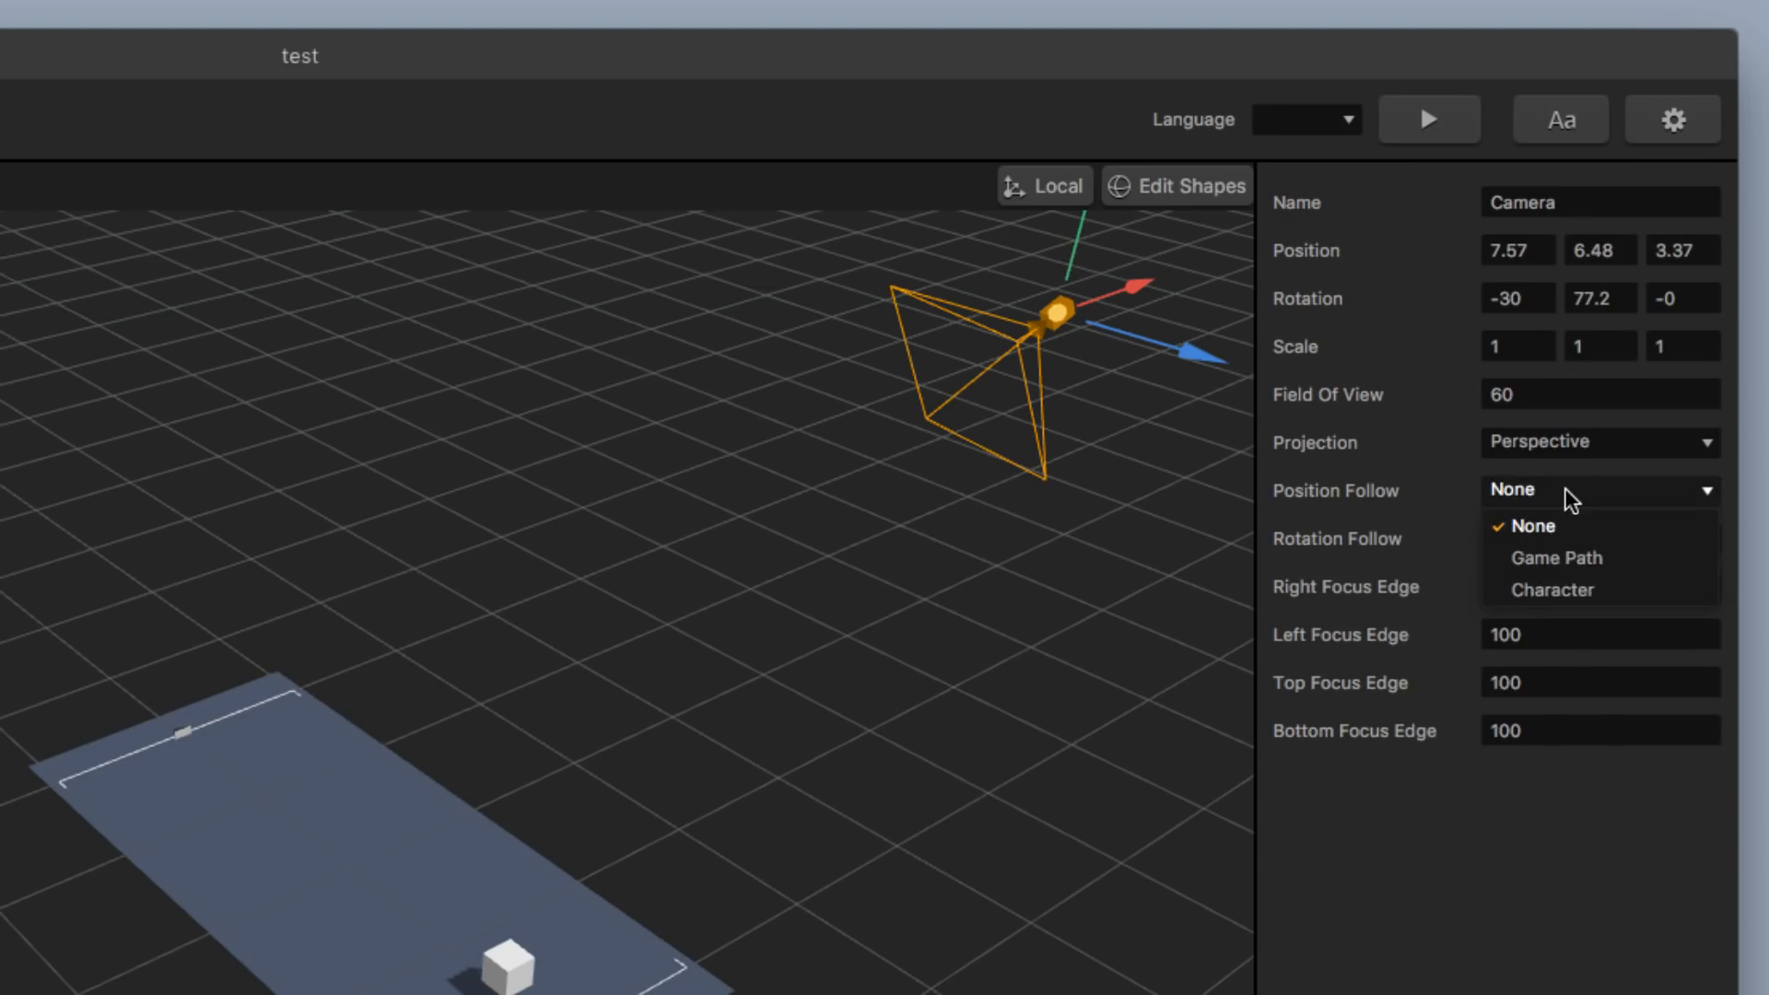
click(1581, 588)
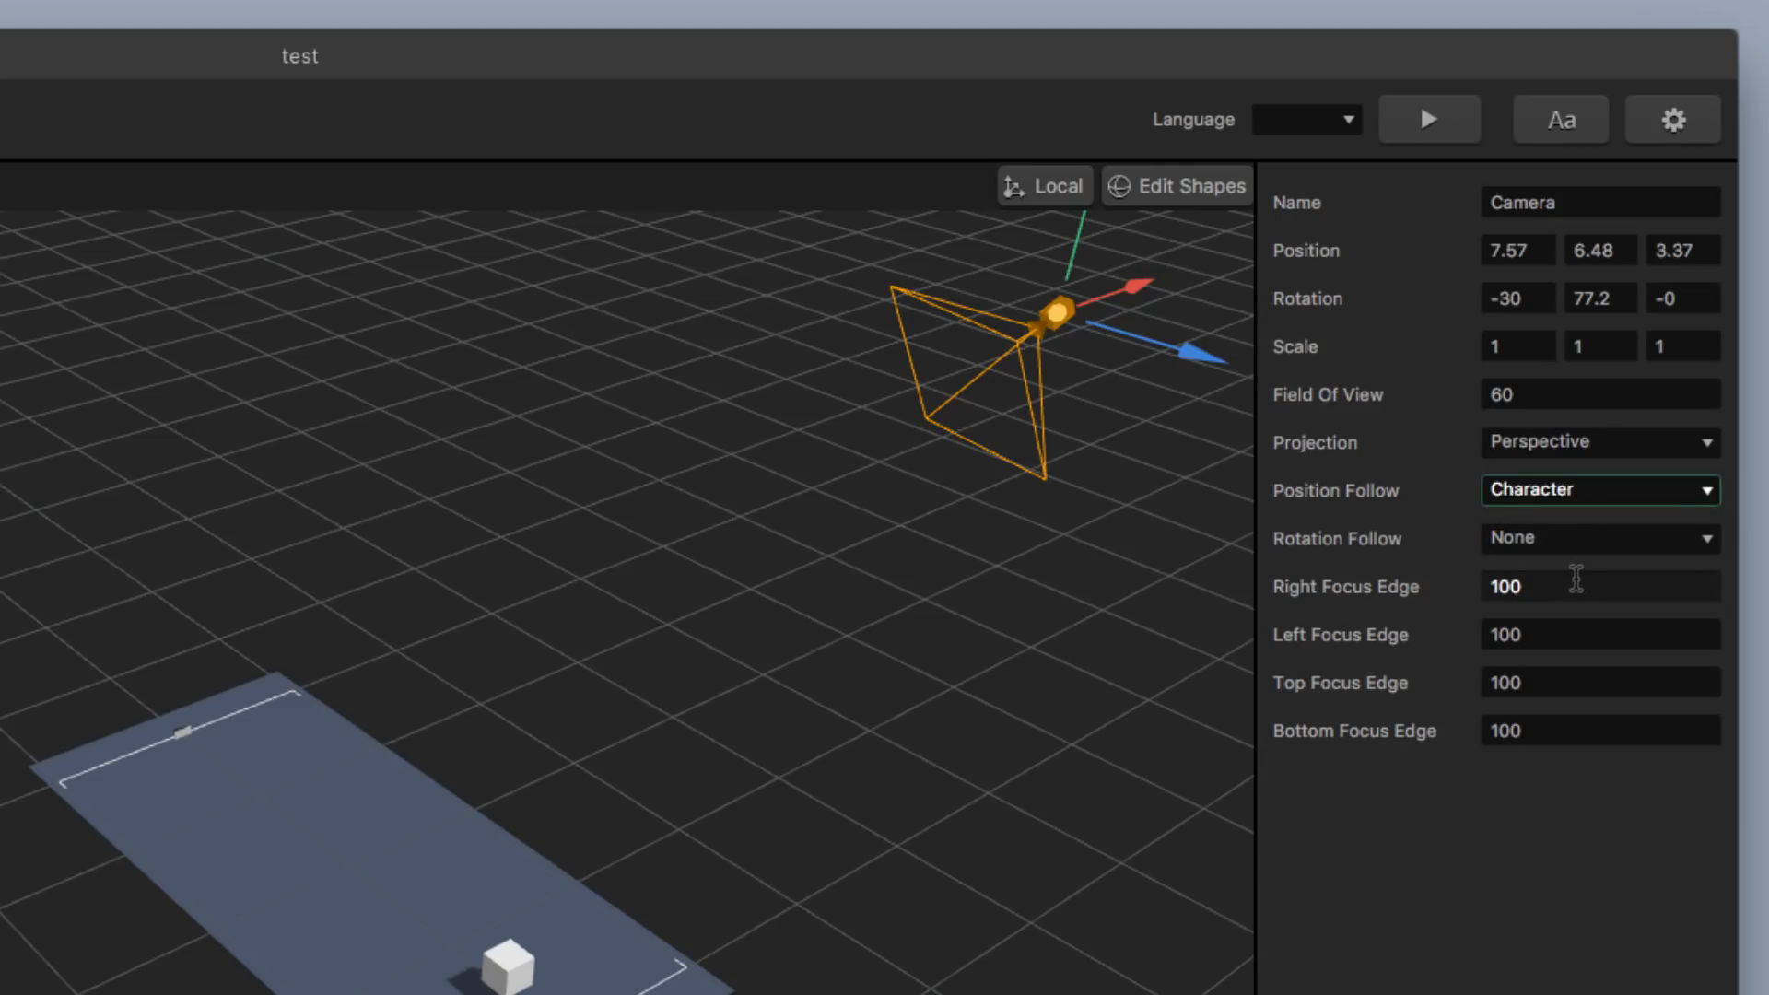
Preview the game with the camera following the character, turn on debug display and close the preview
click(1427, 119)
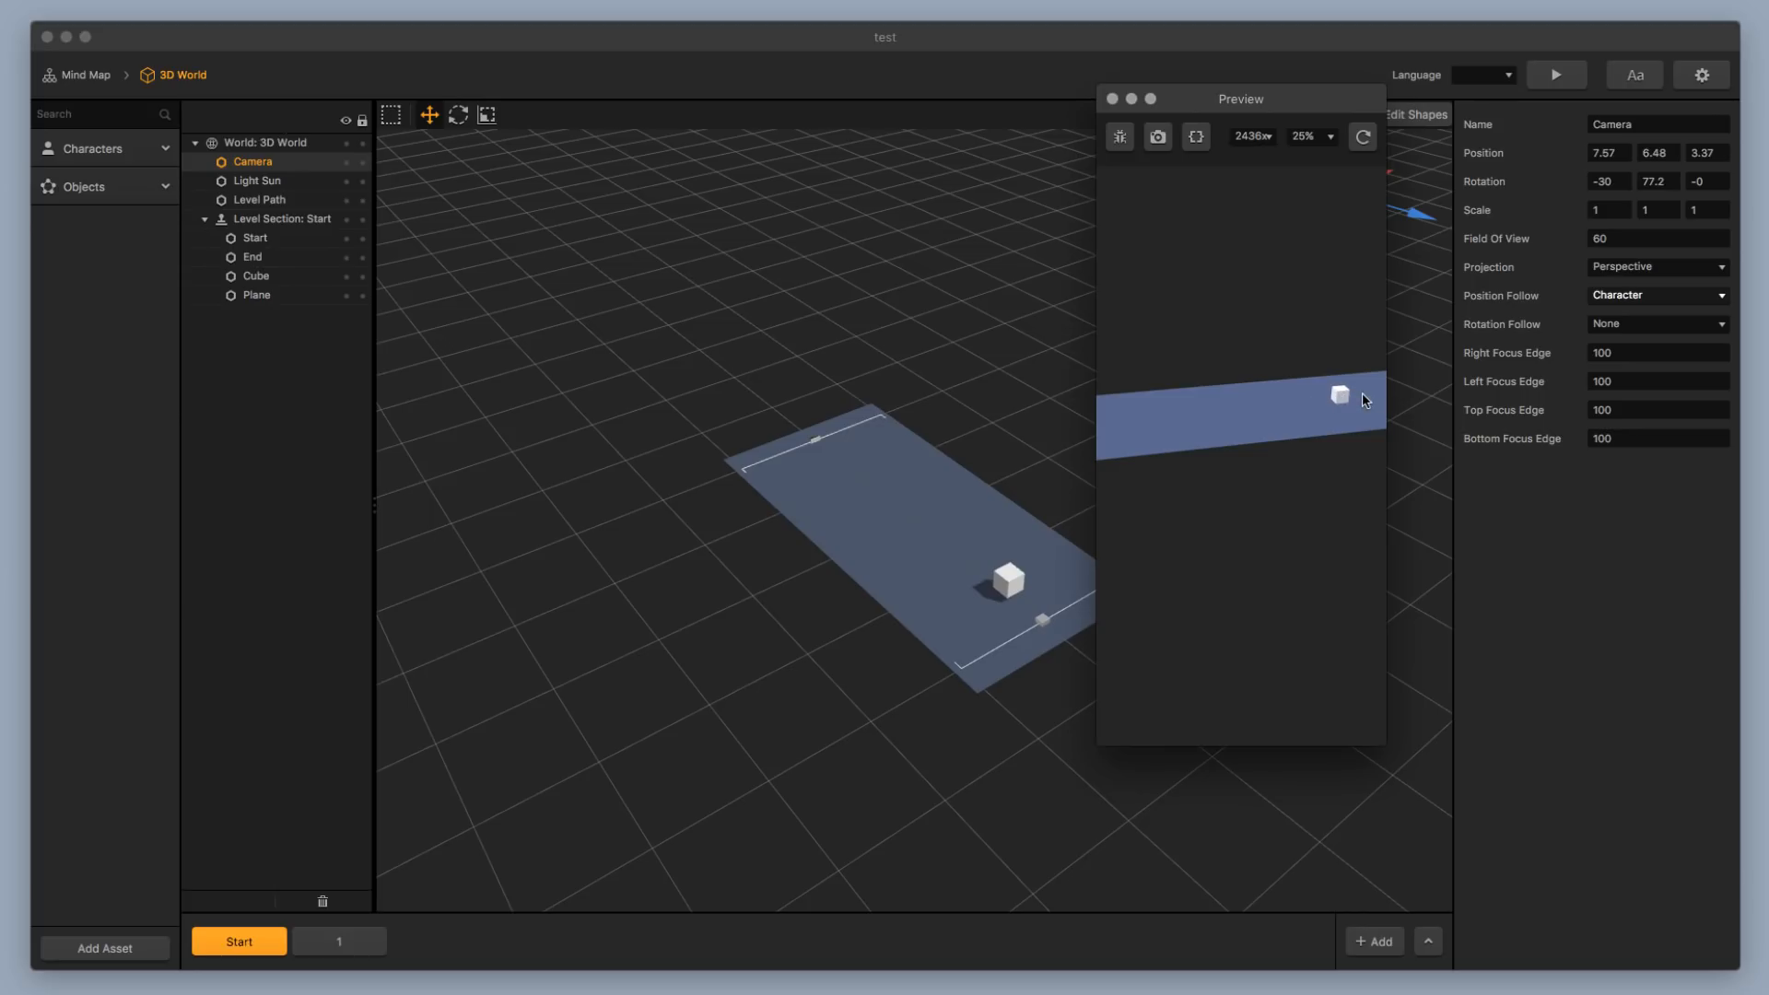
click(1118, 139)
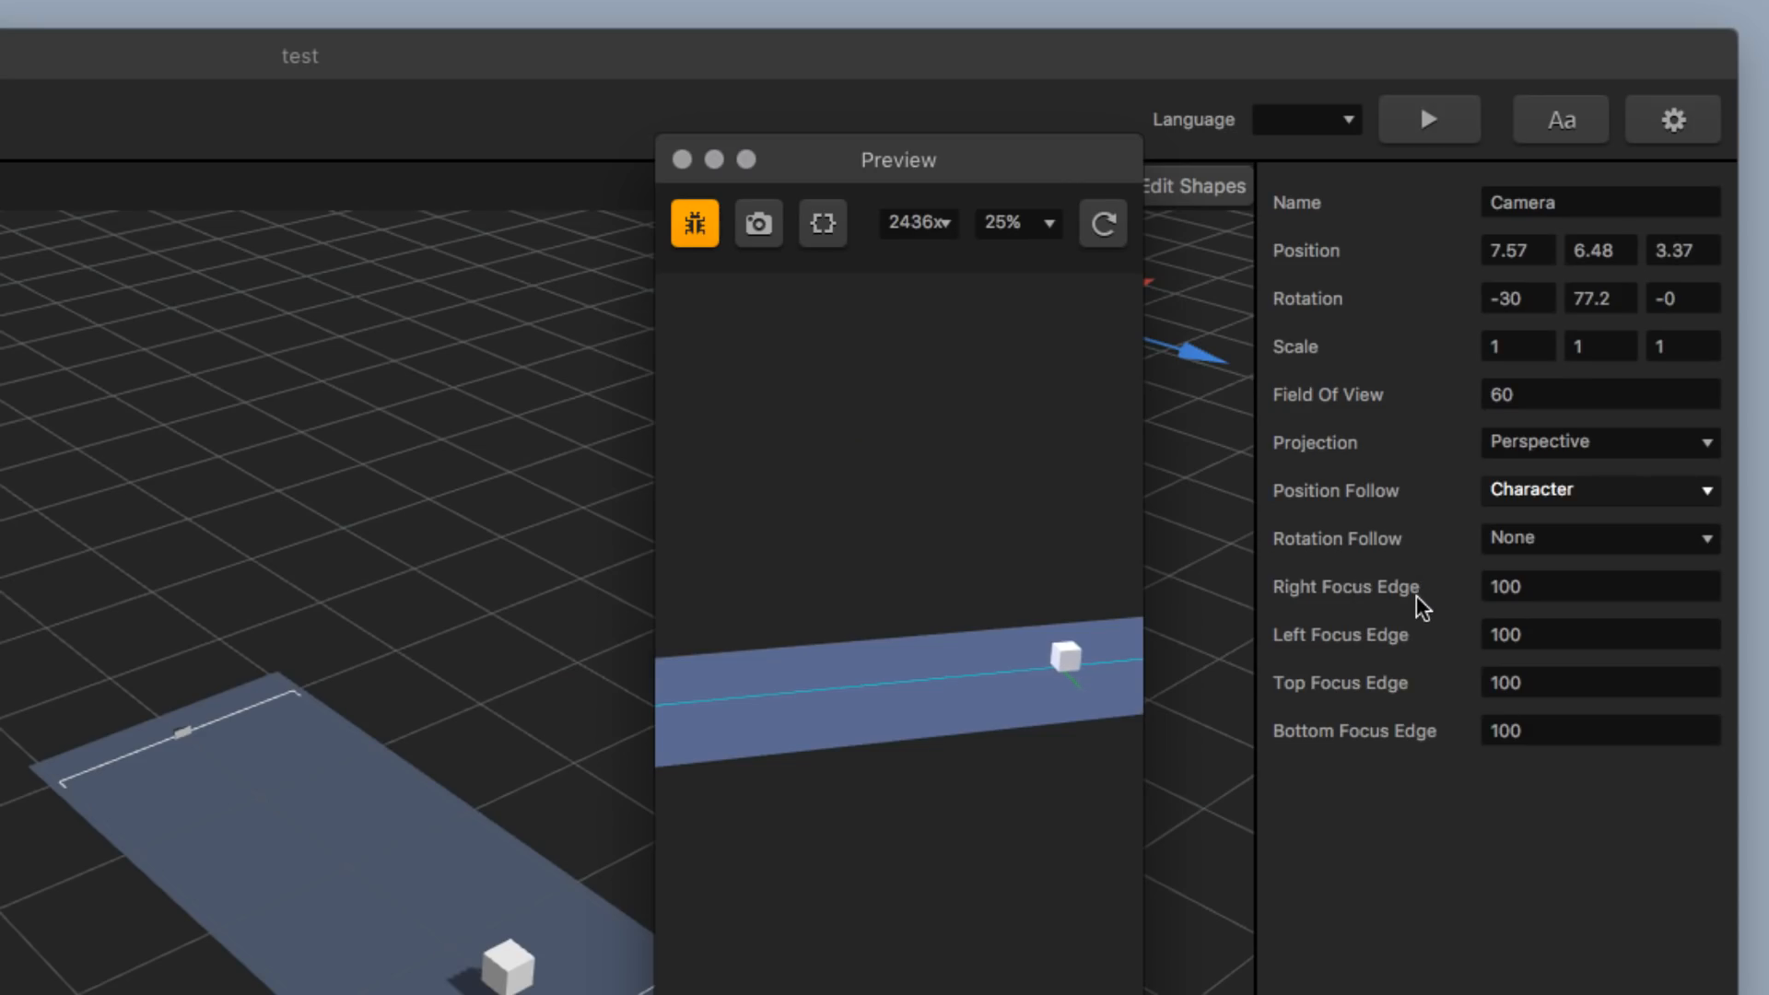
click(1491, 592)
double_click(1528, 587)
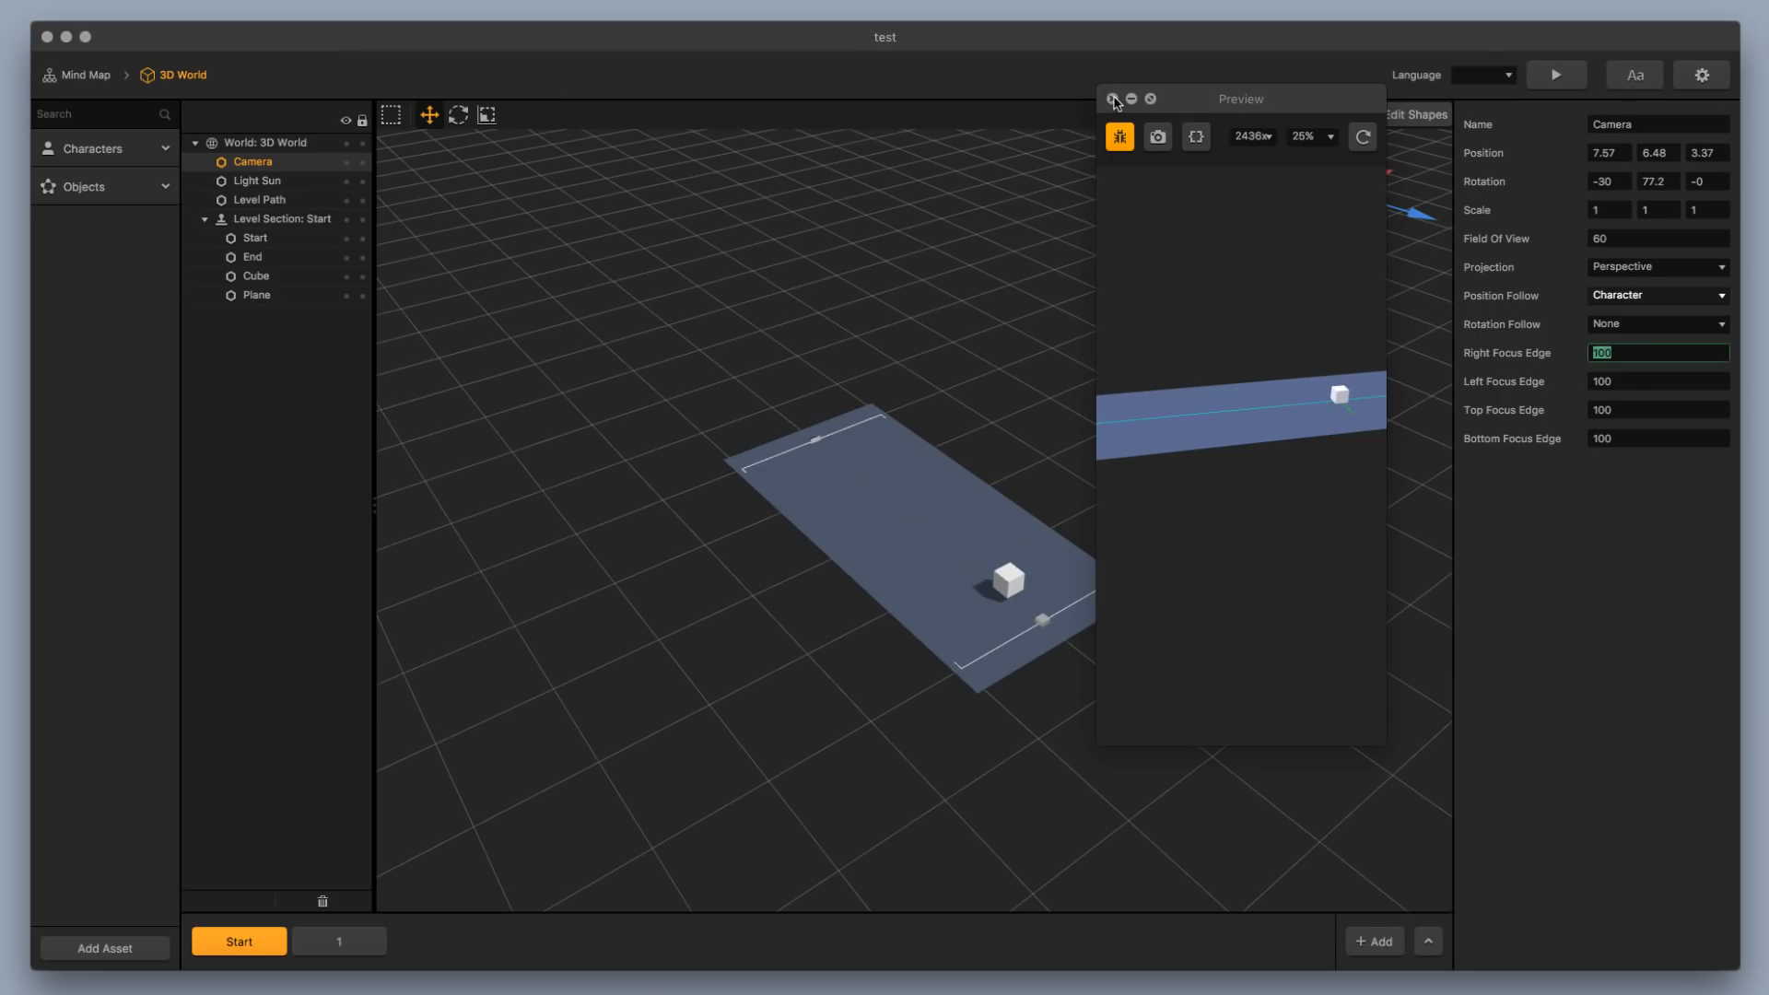
click(1113, 100)
Set the Camera's Right Focus Edge to -100 and preview the game
click(1644, 351)
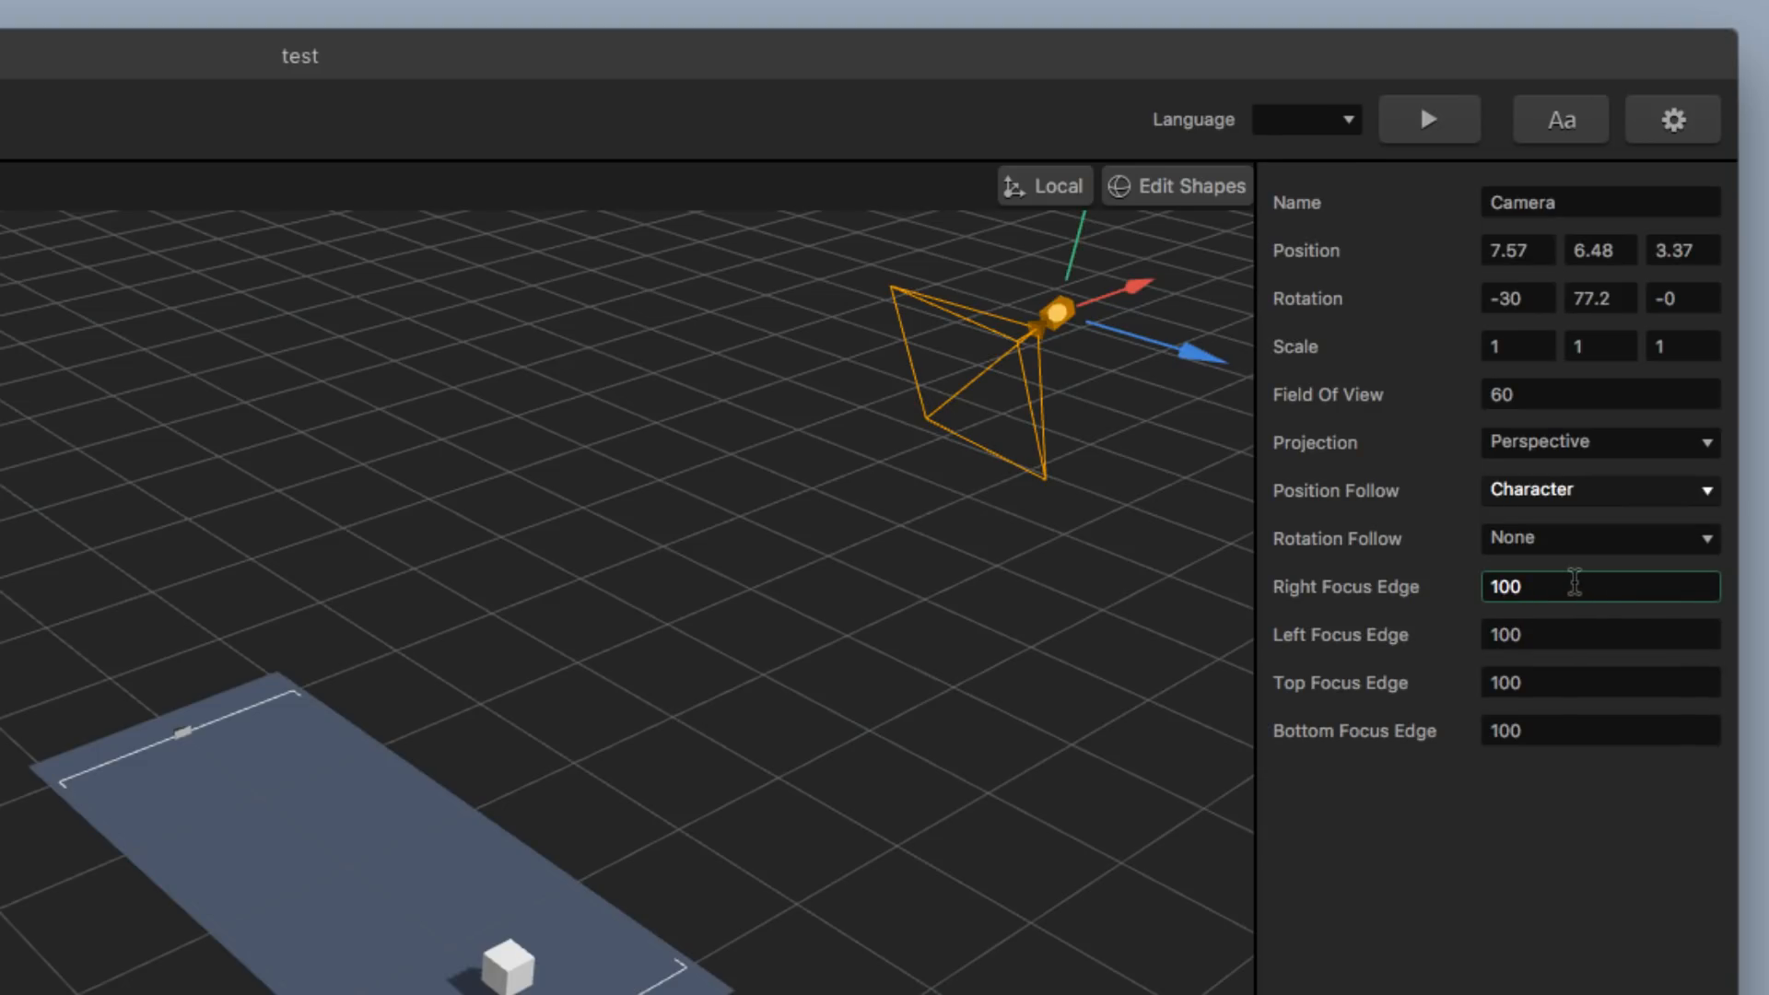
double_click(1570, 578)
text(-100)
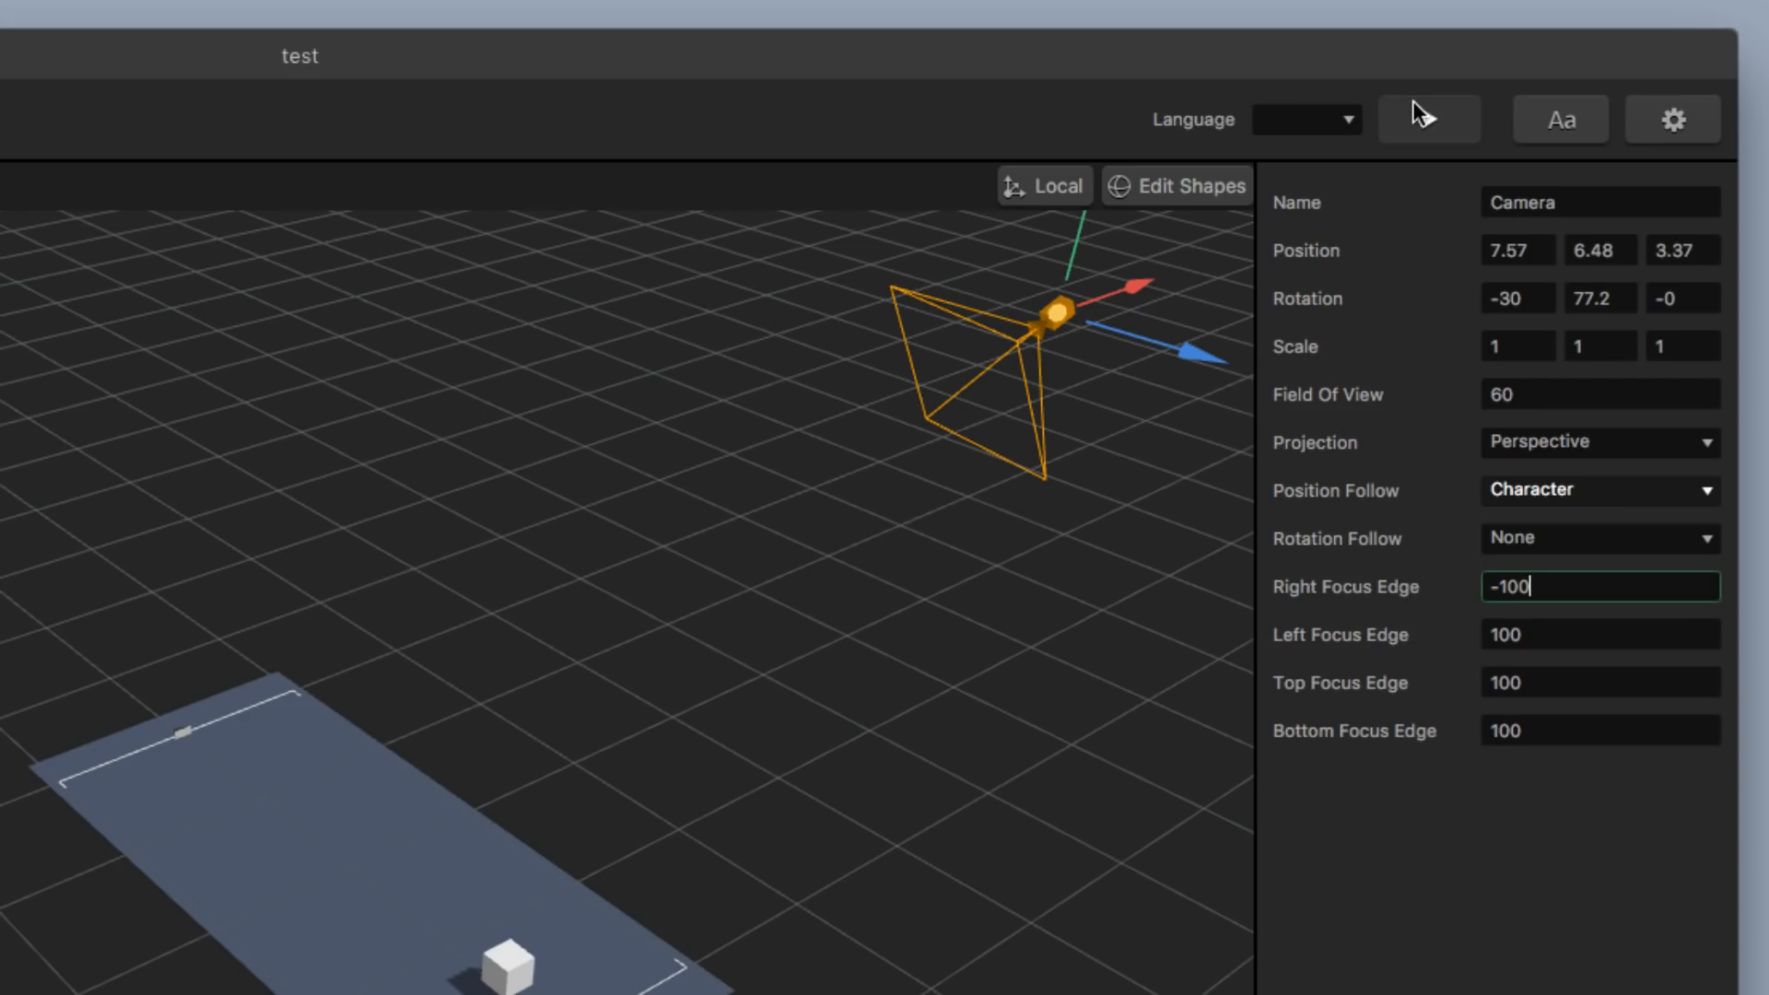
click(1410, 118)
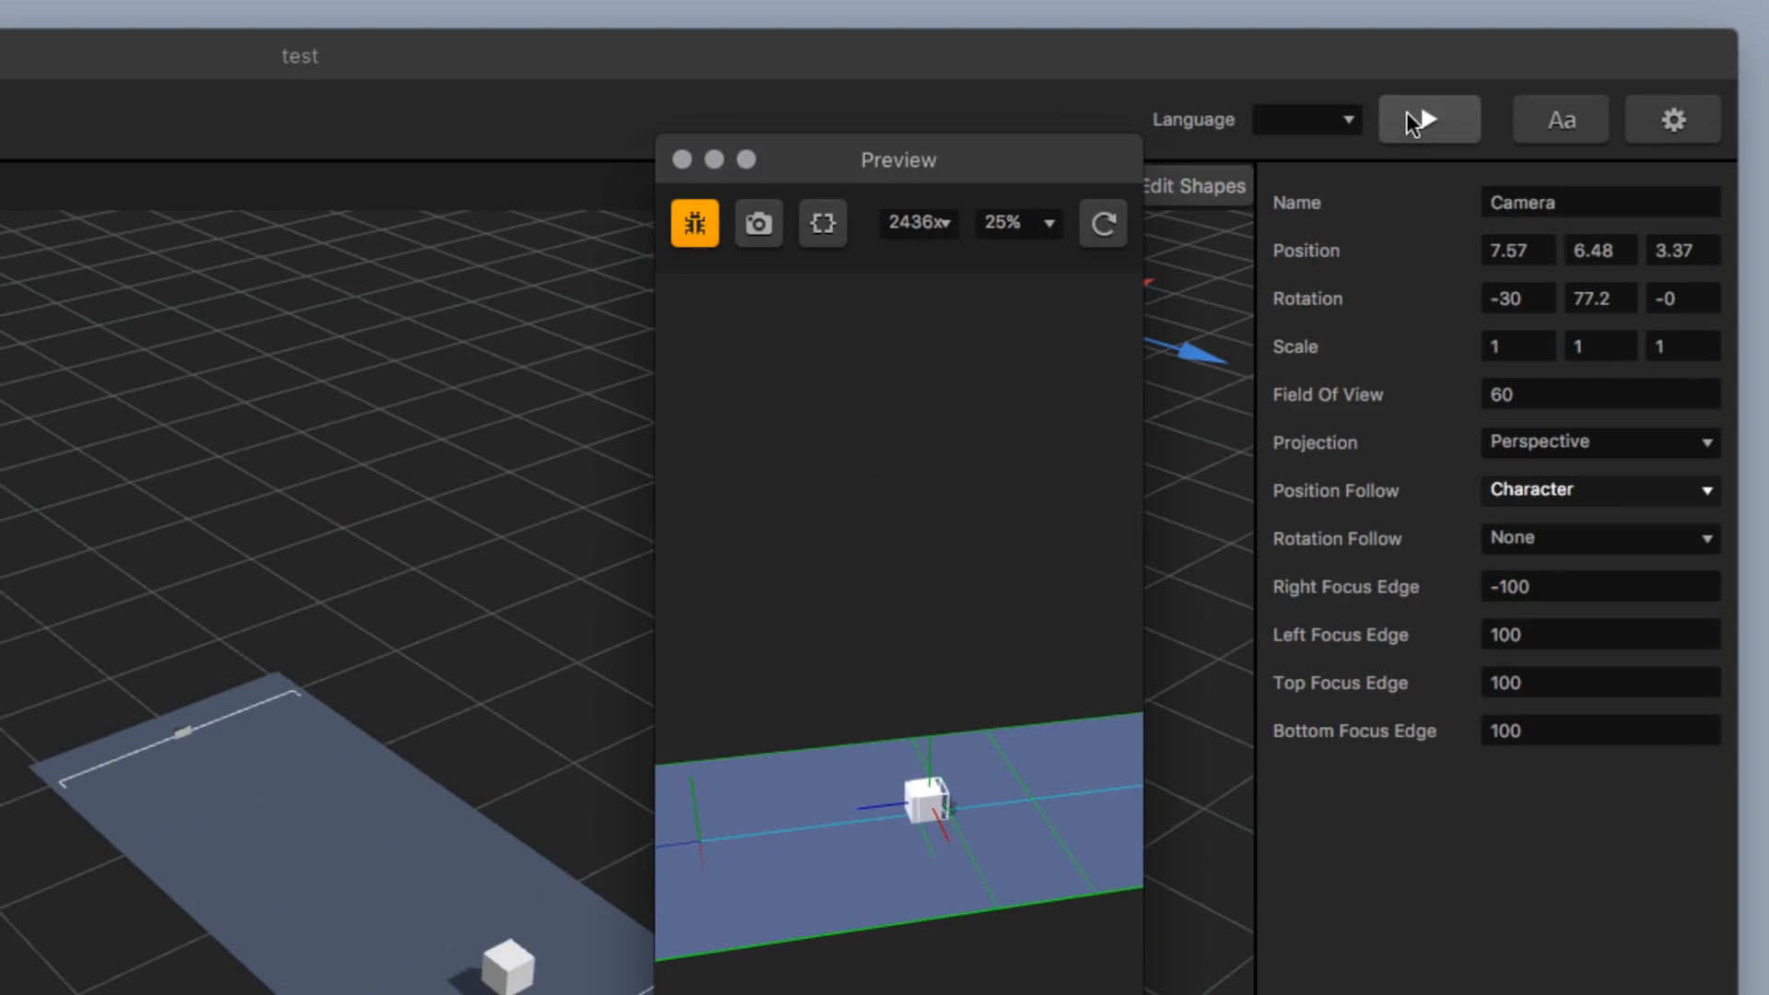
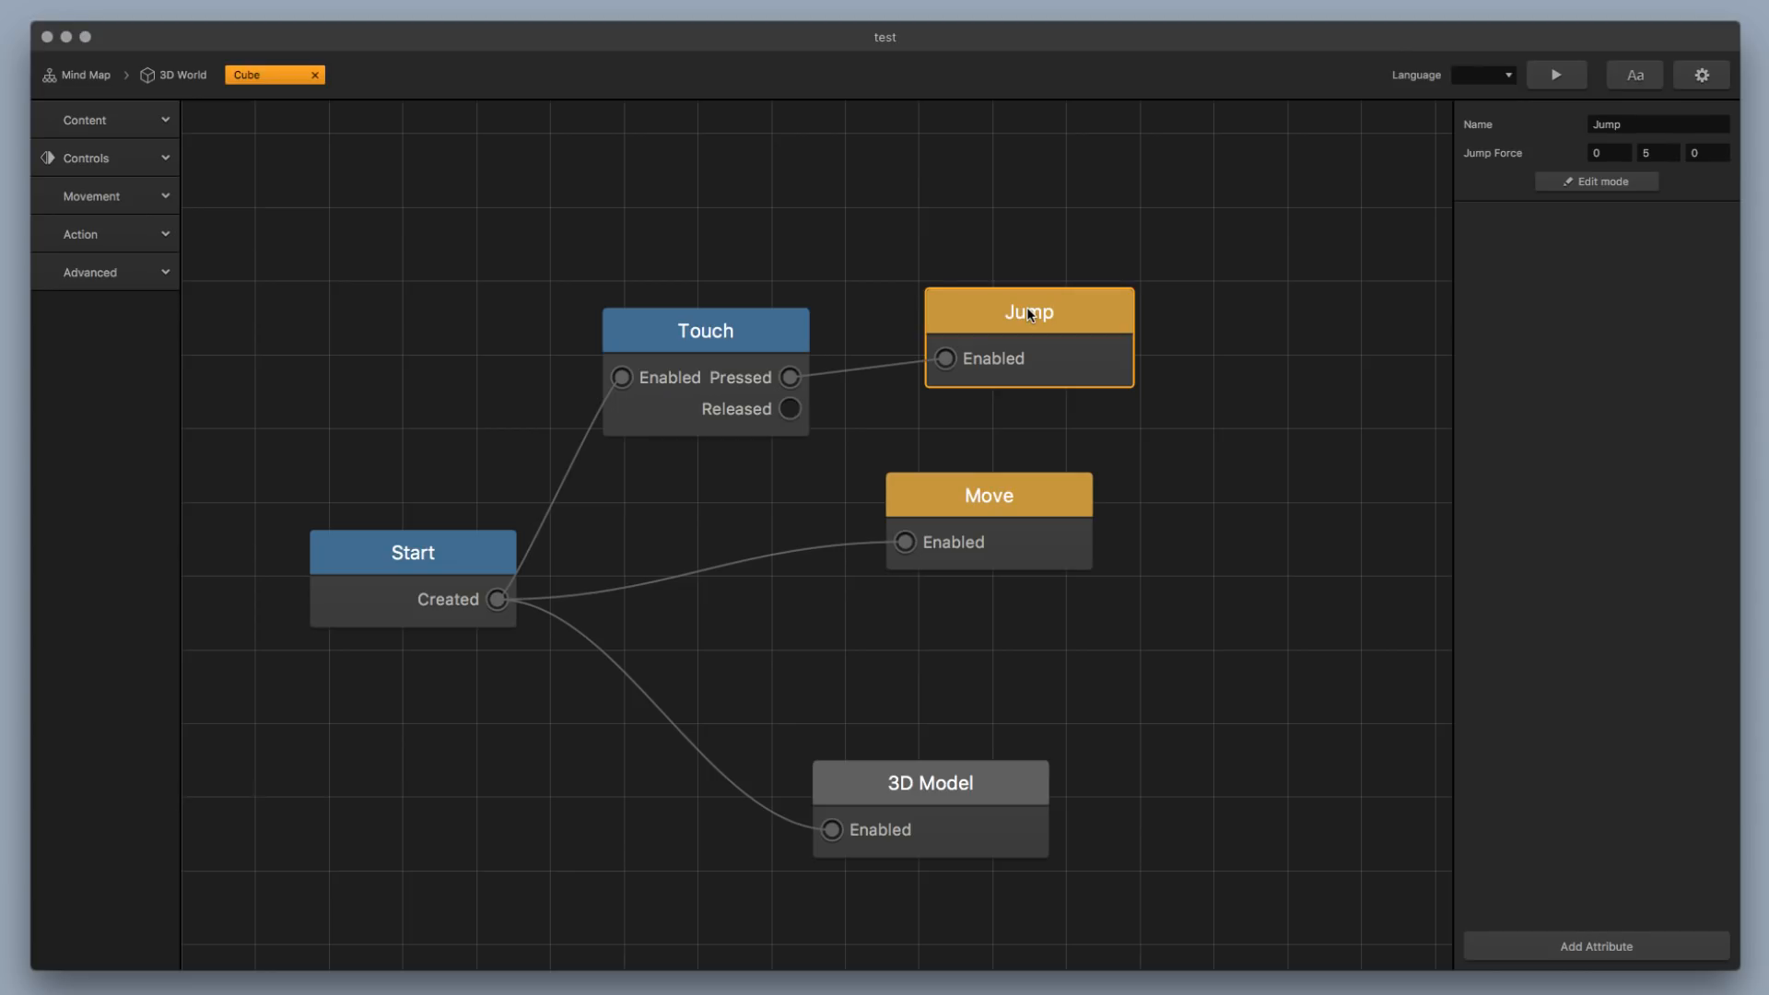
Examine the scripts behind the Jump and Move nodes in the Cube's node graph, then close the code view
double_click(1029, 313)
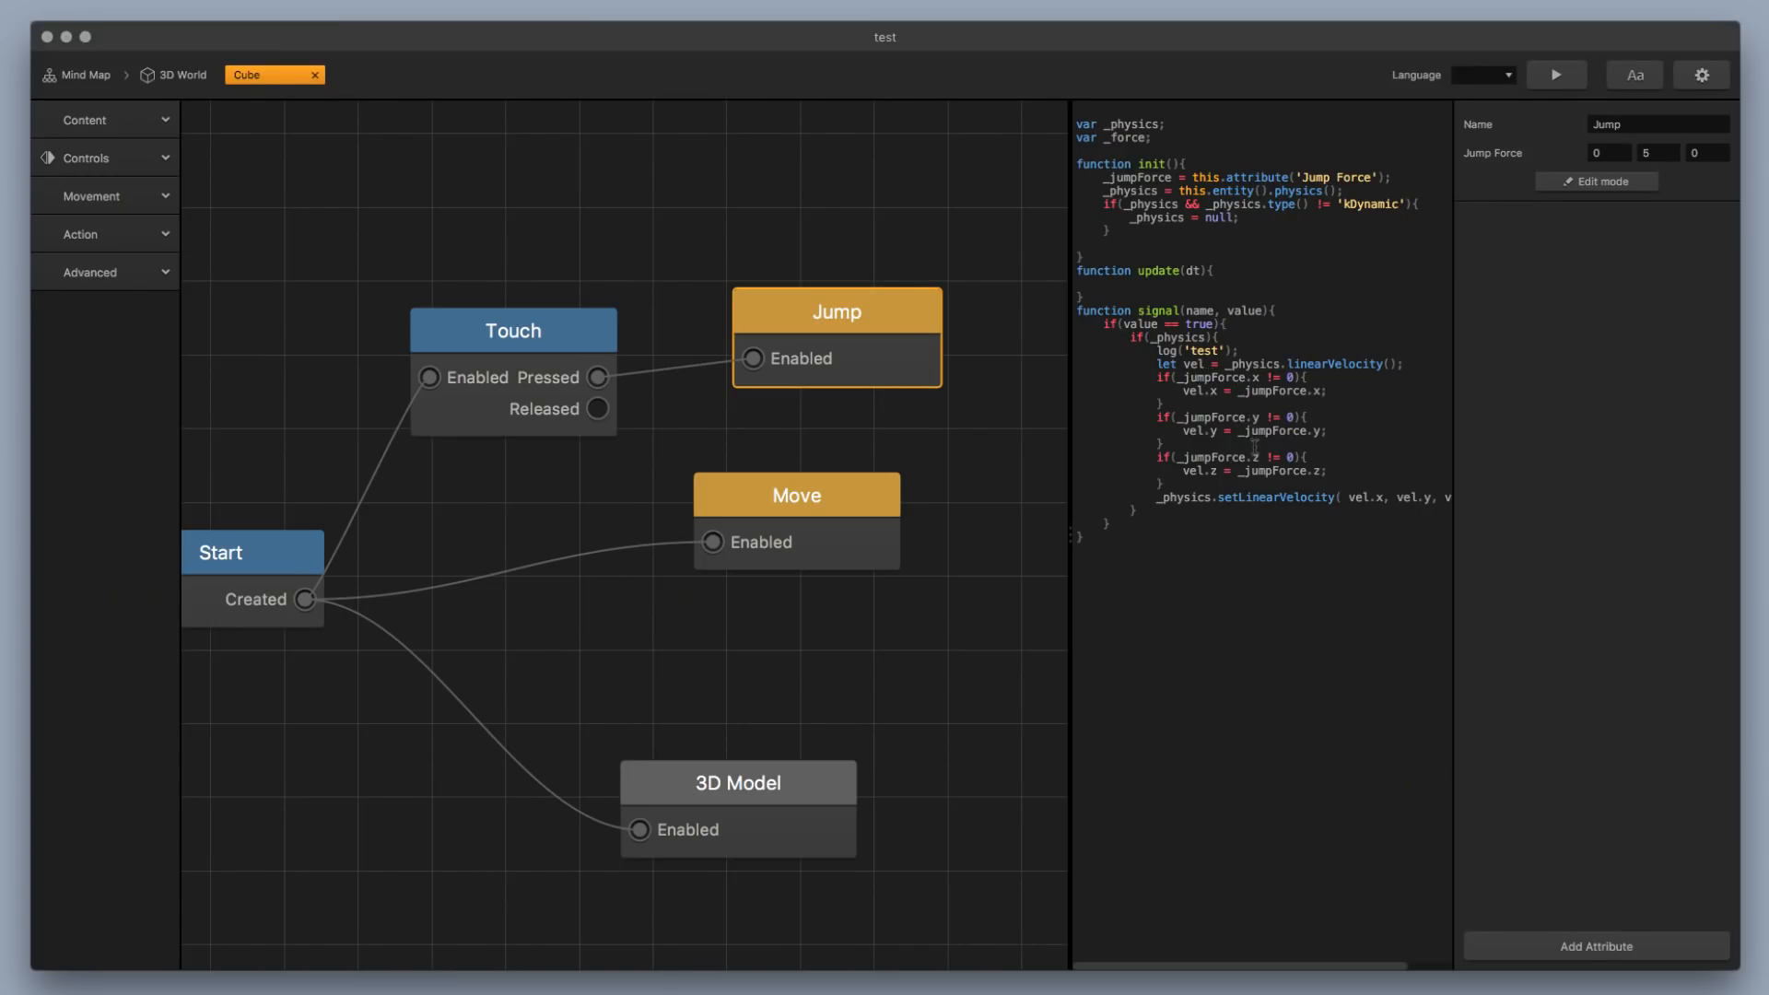
click(829, 527)
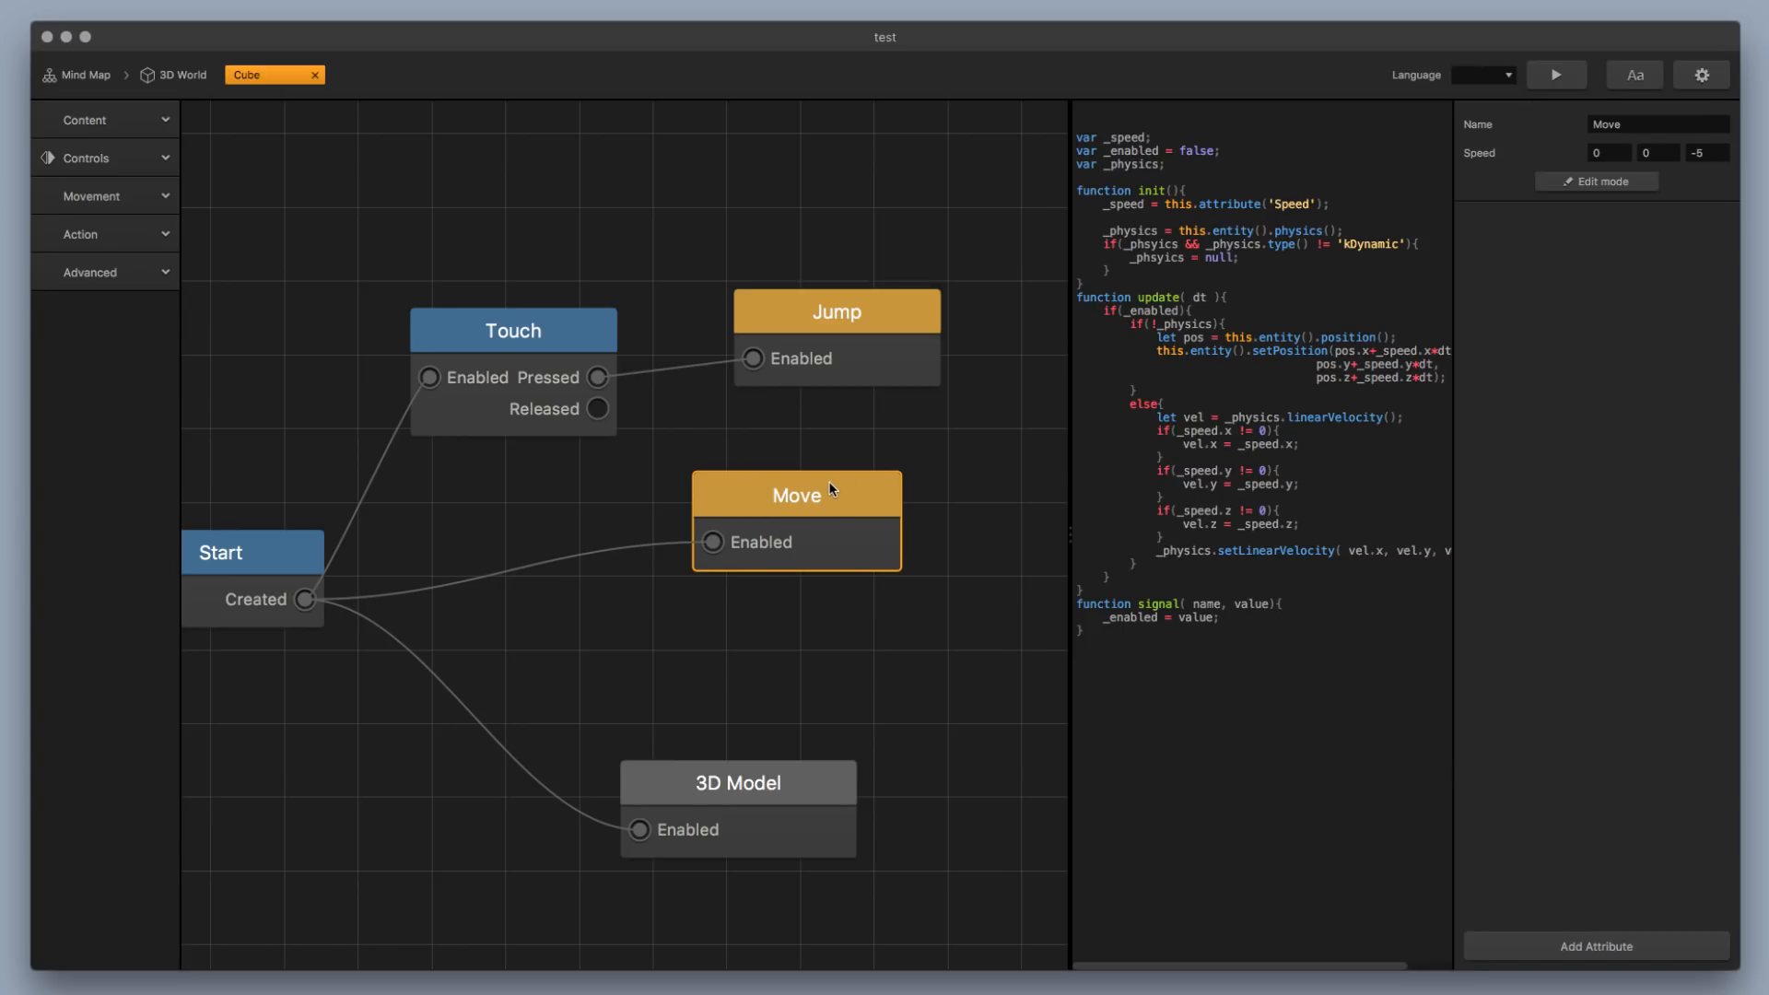
click(969, 459)
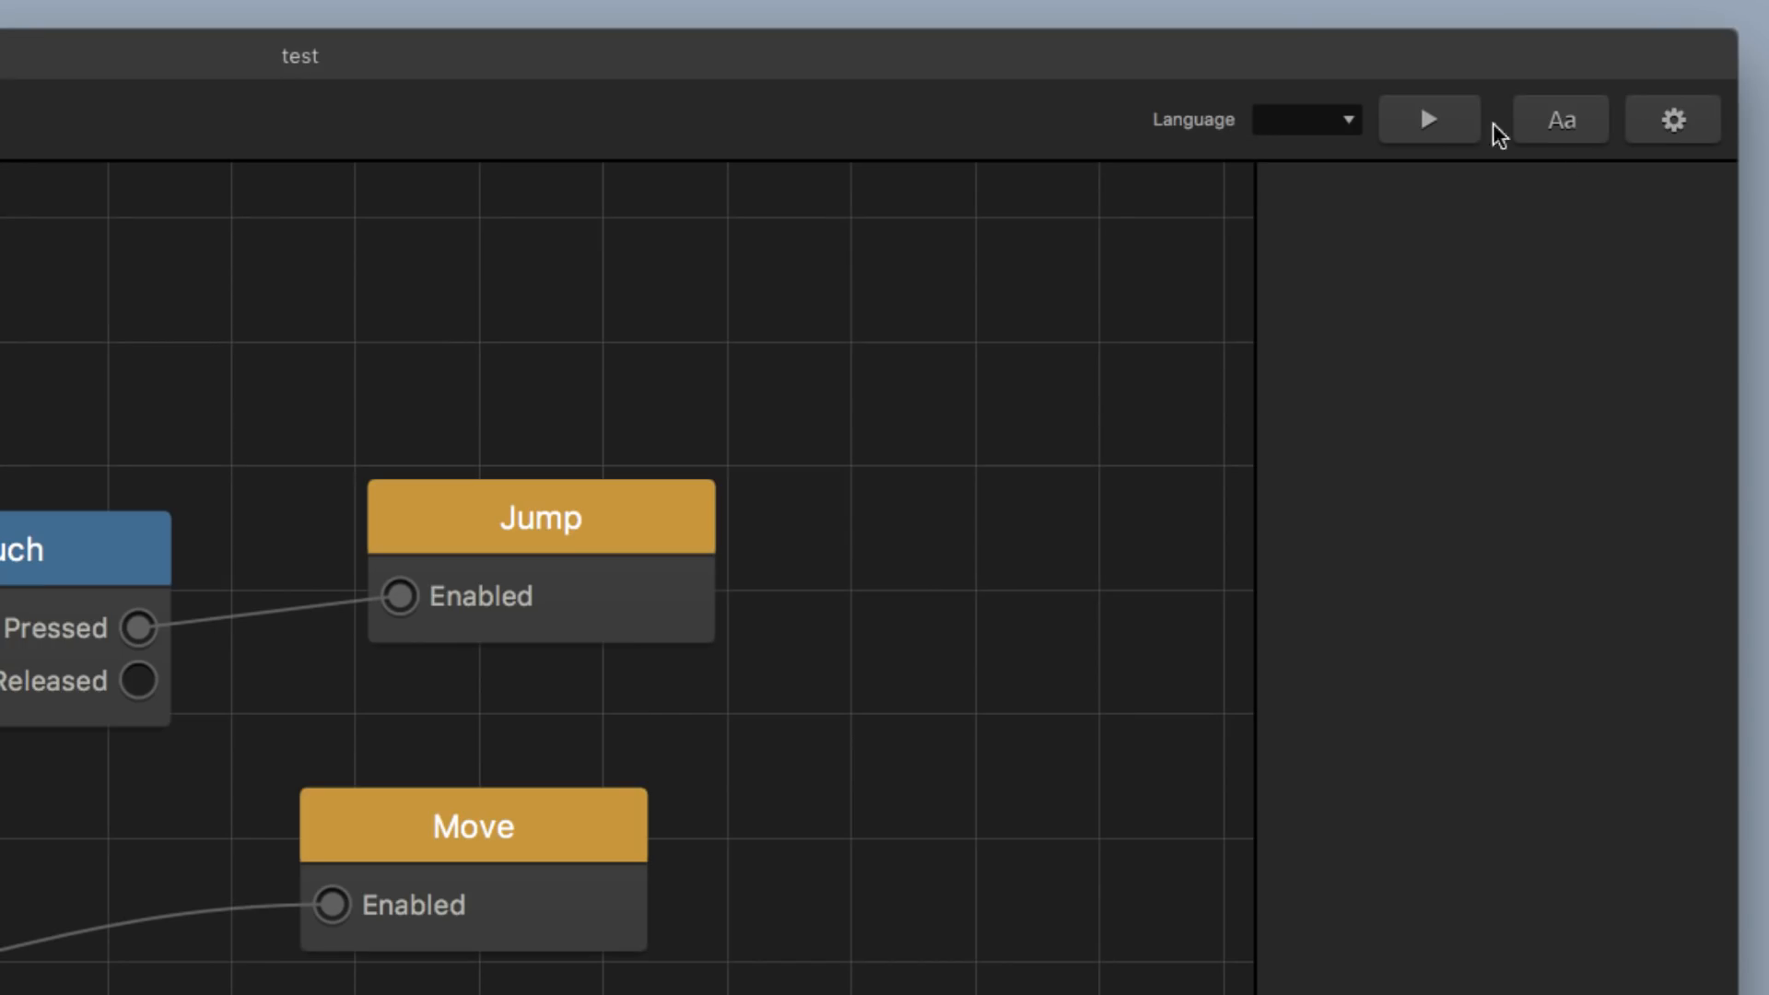
Preview the game, make the cube jump by touching the screen twice and close the preview
click(1557, 75)
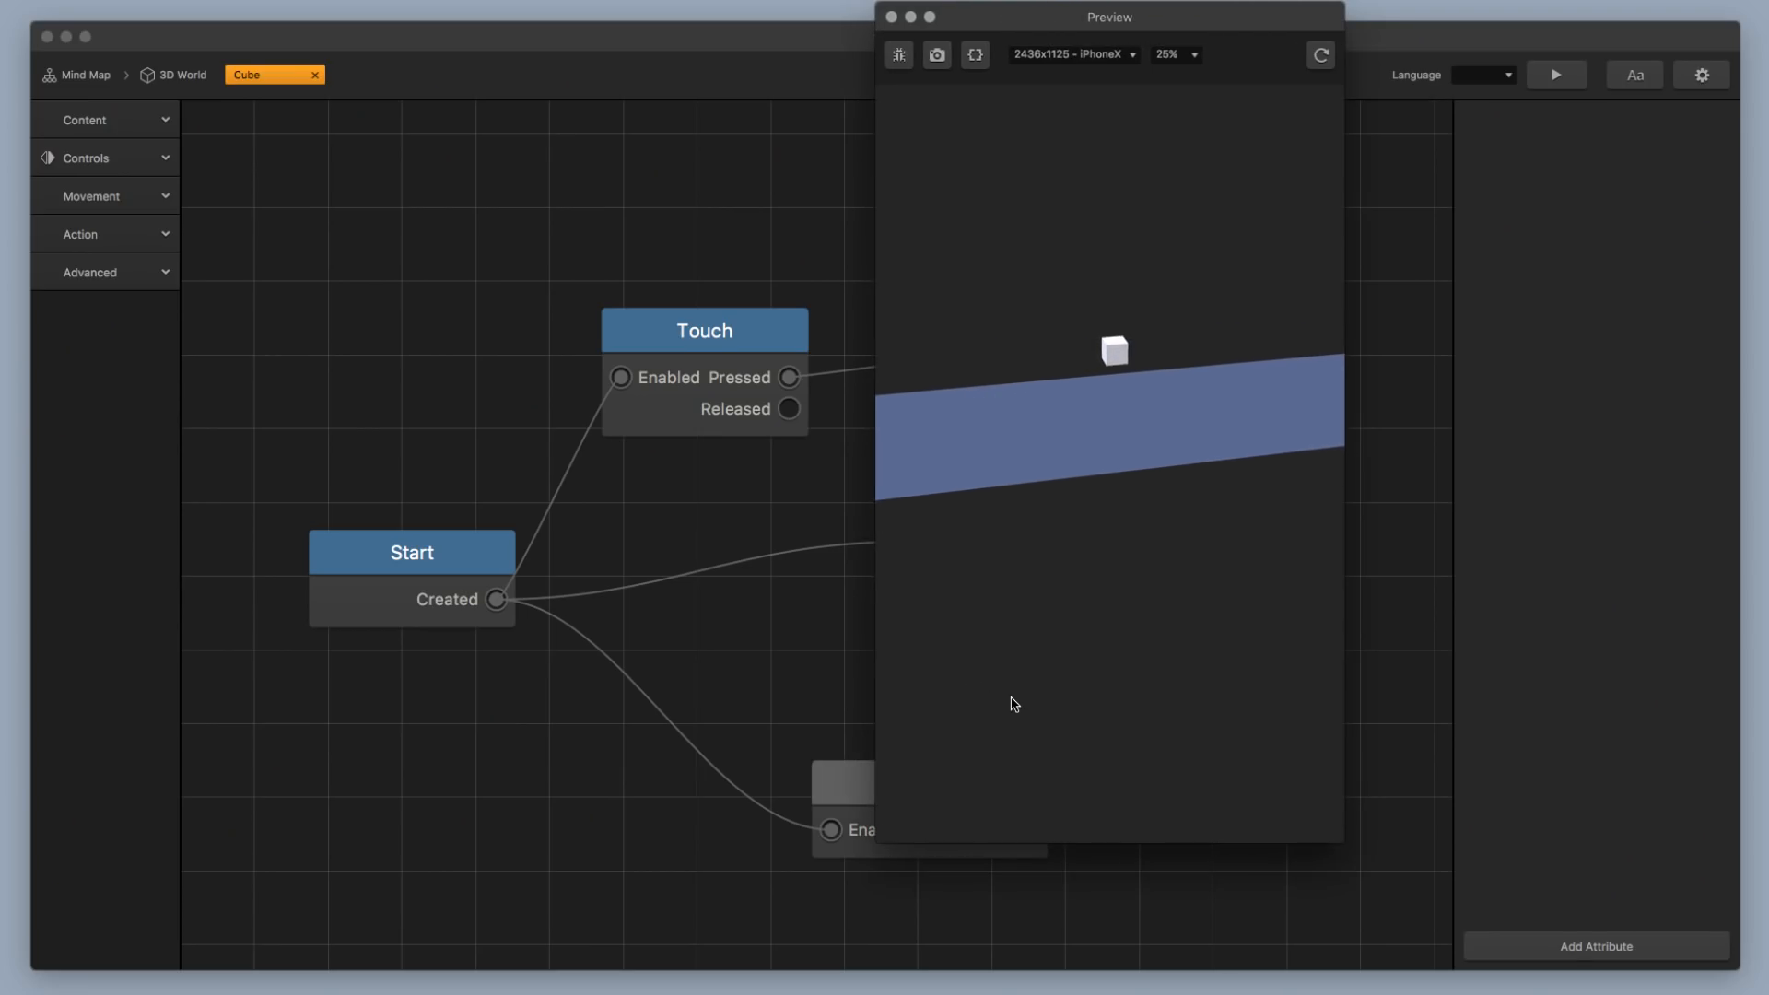
click(1014, 705)
click(1013, 708)
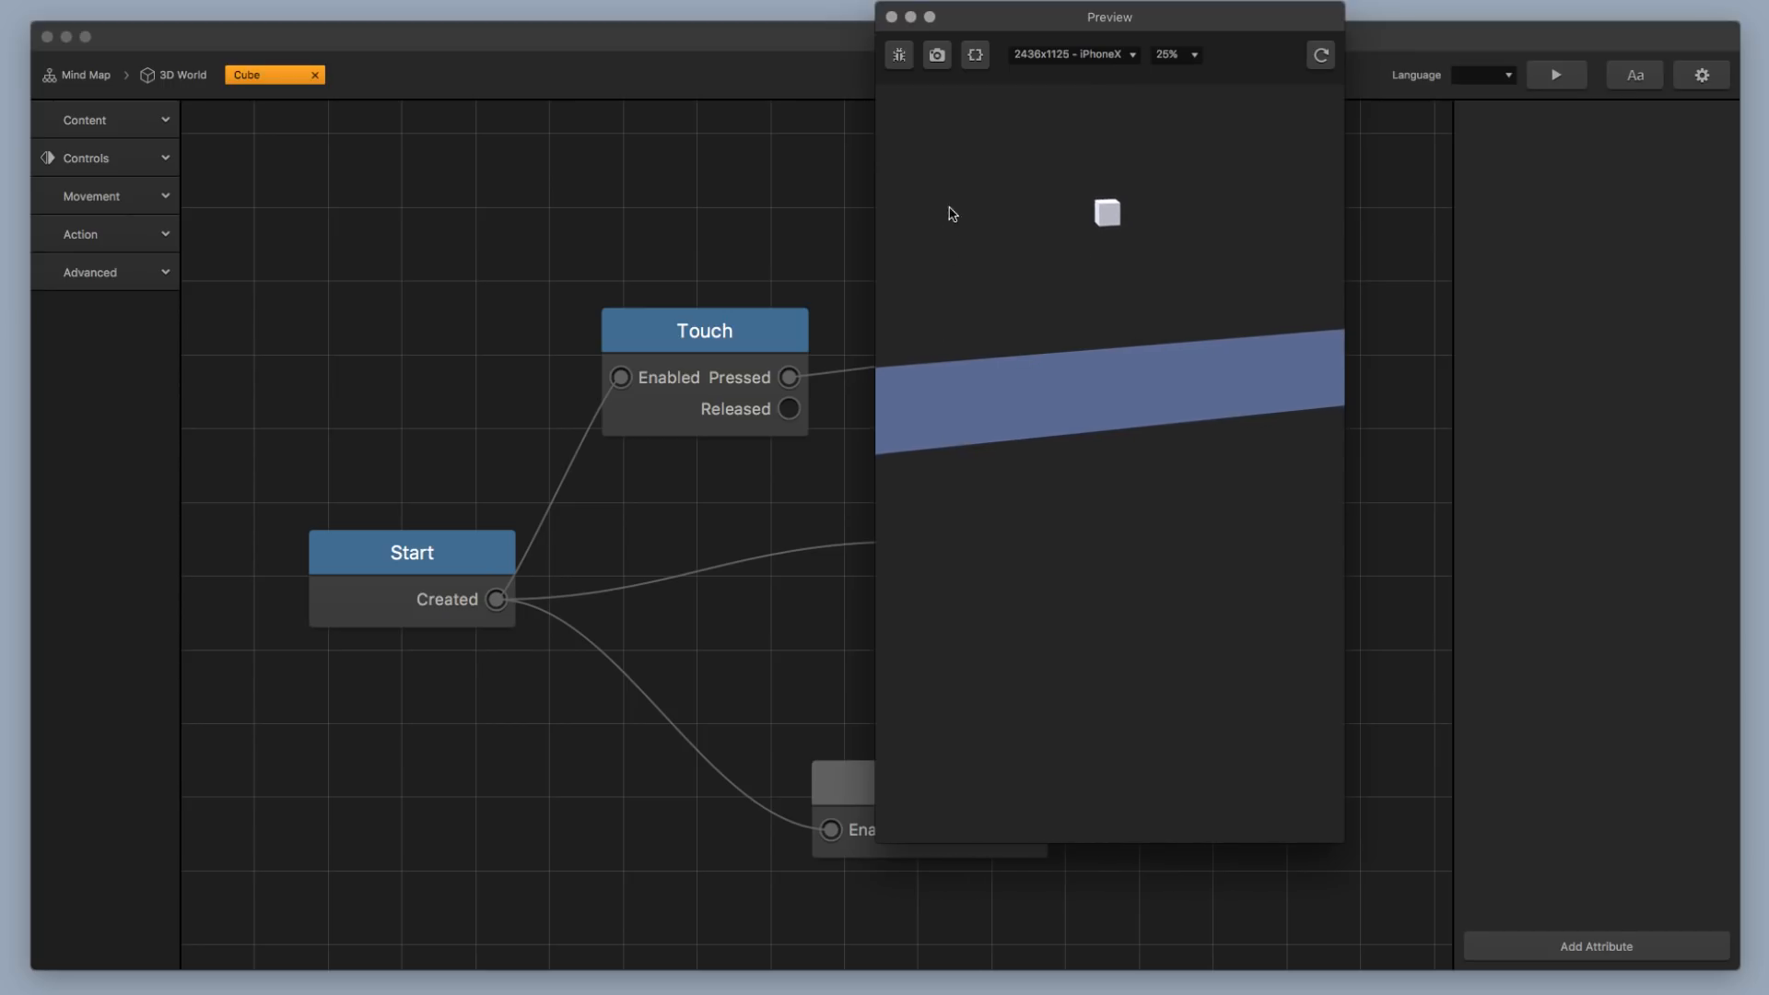
click(889, 20)
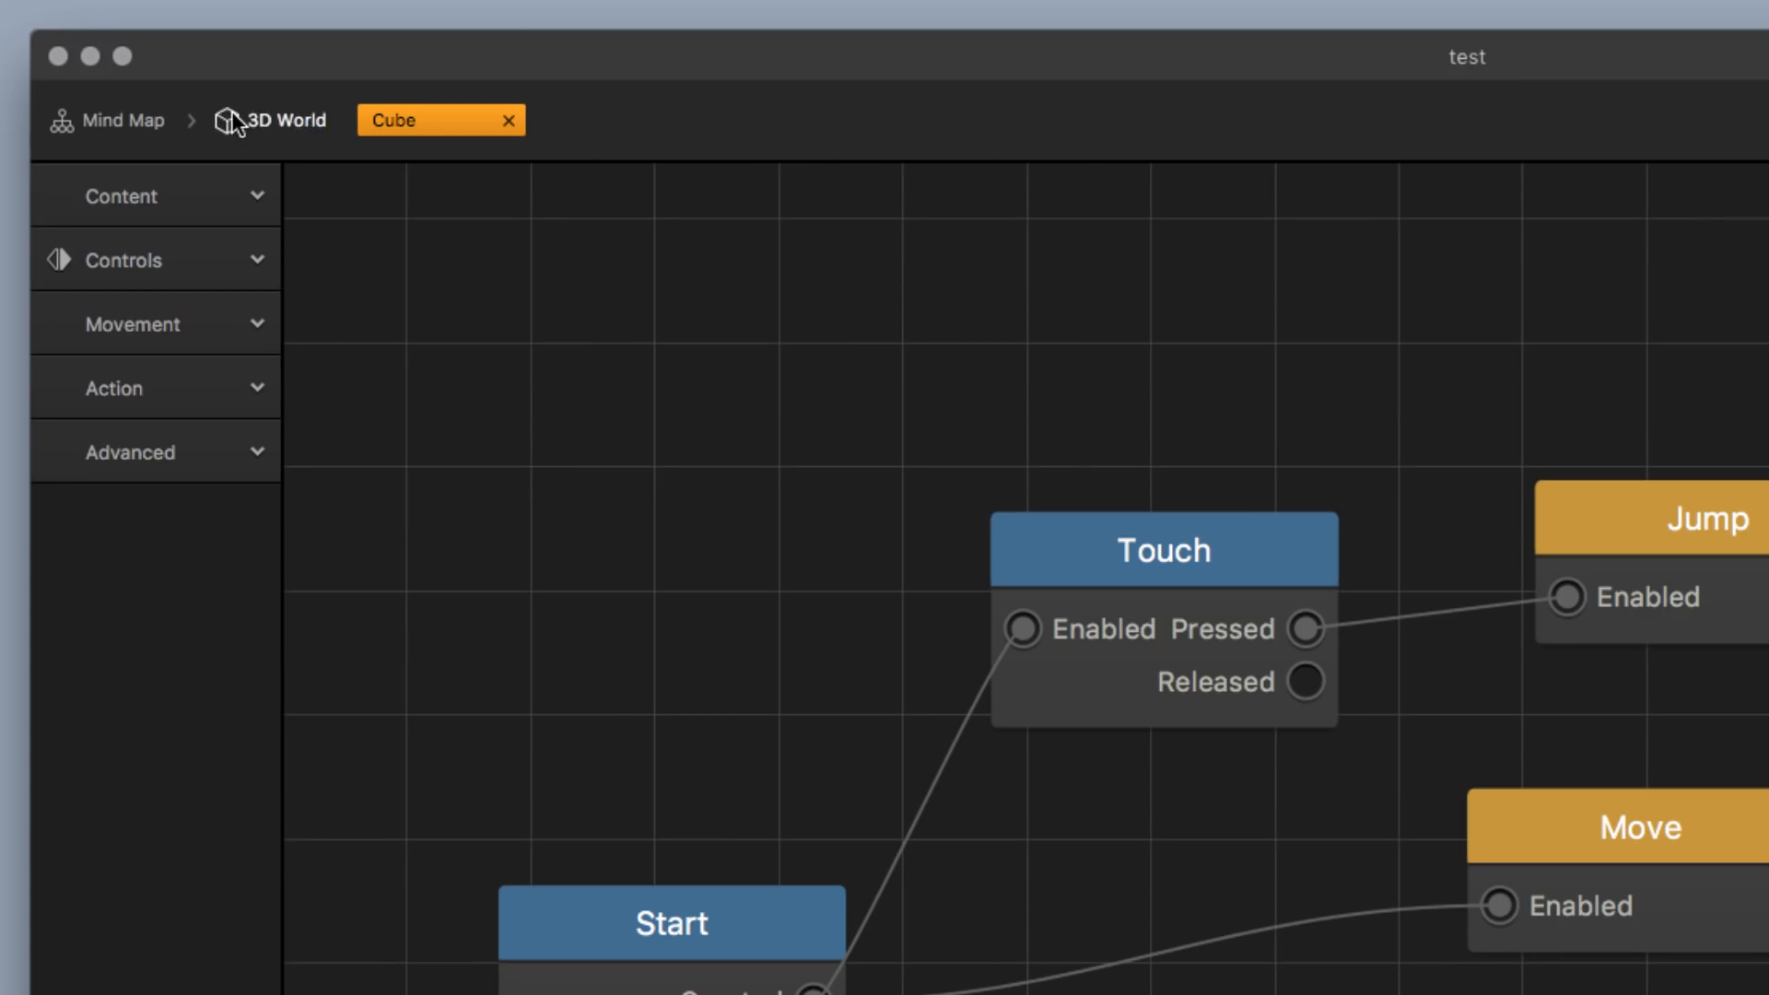
Return to the 3D World and save the project
click(235, 119)
click(202, 422)
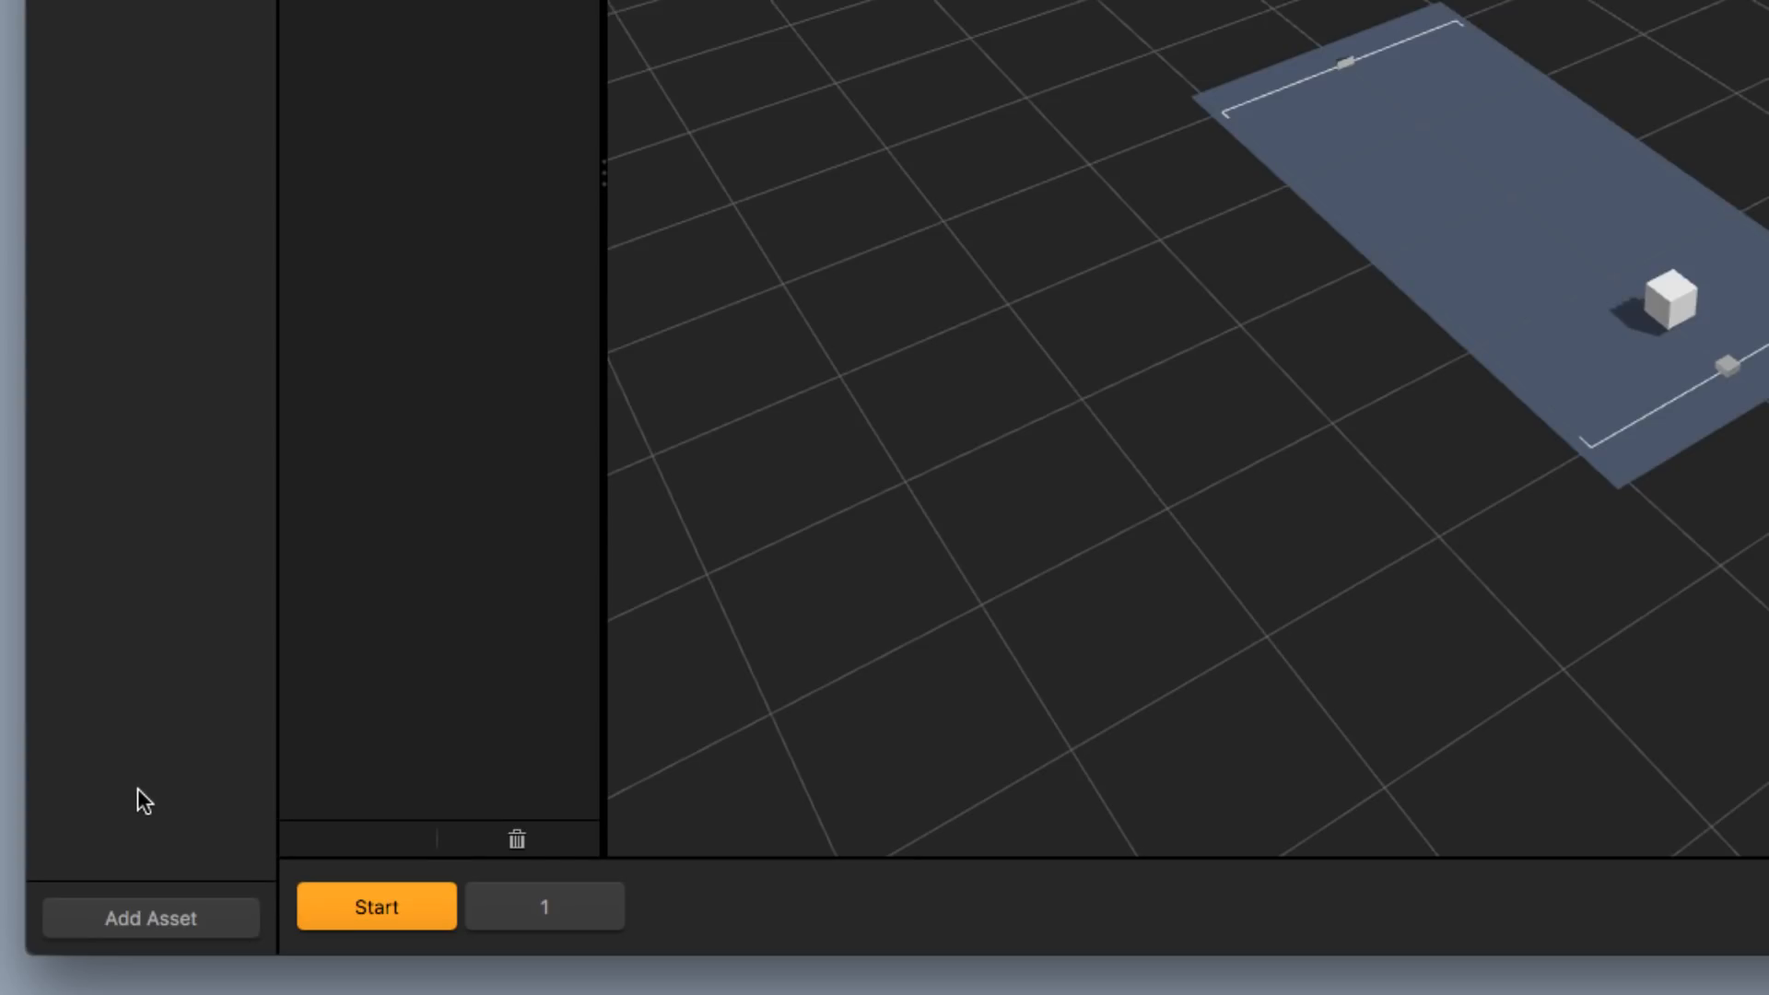
key(super+s)
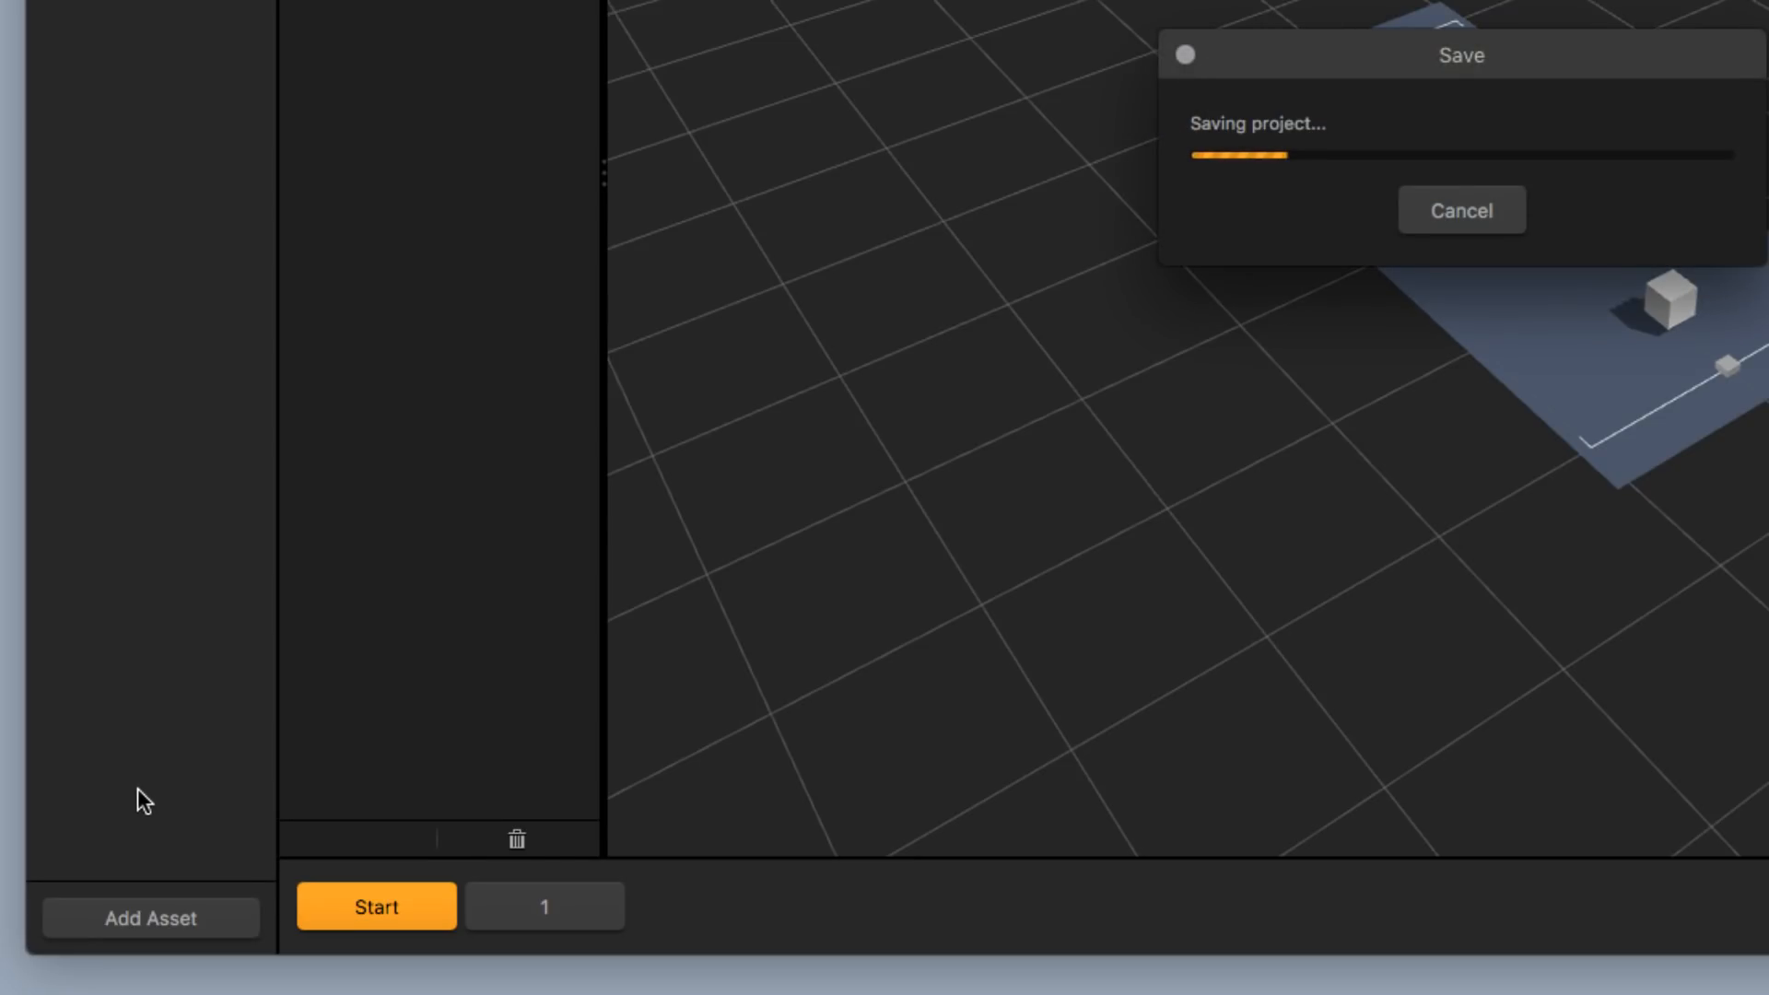
Add a Torus asset to the project and delete its instance from the Start level section
click(148, 918)
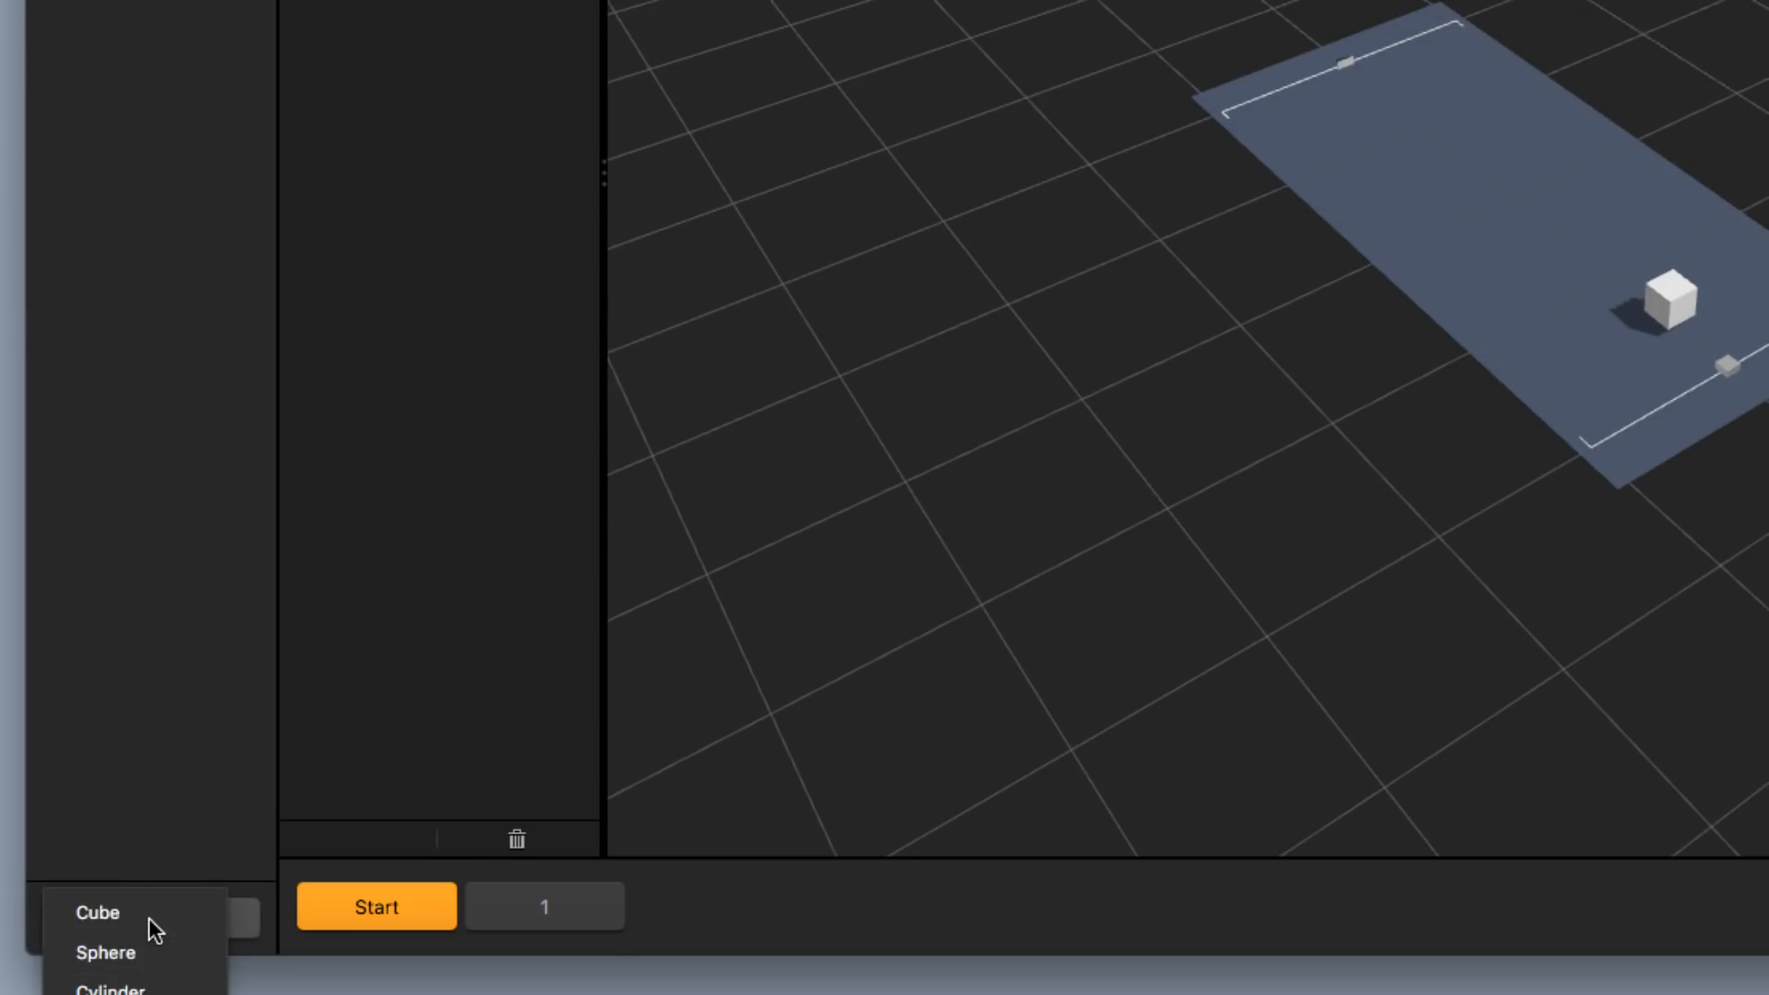
click(120, 994)
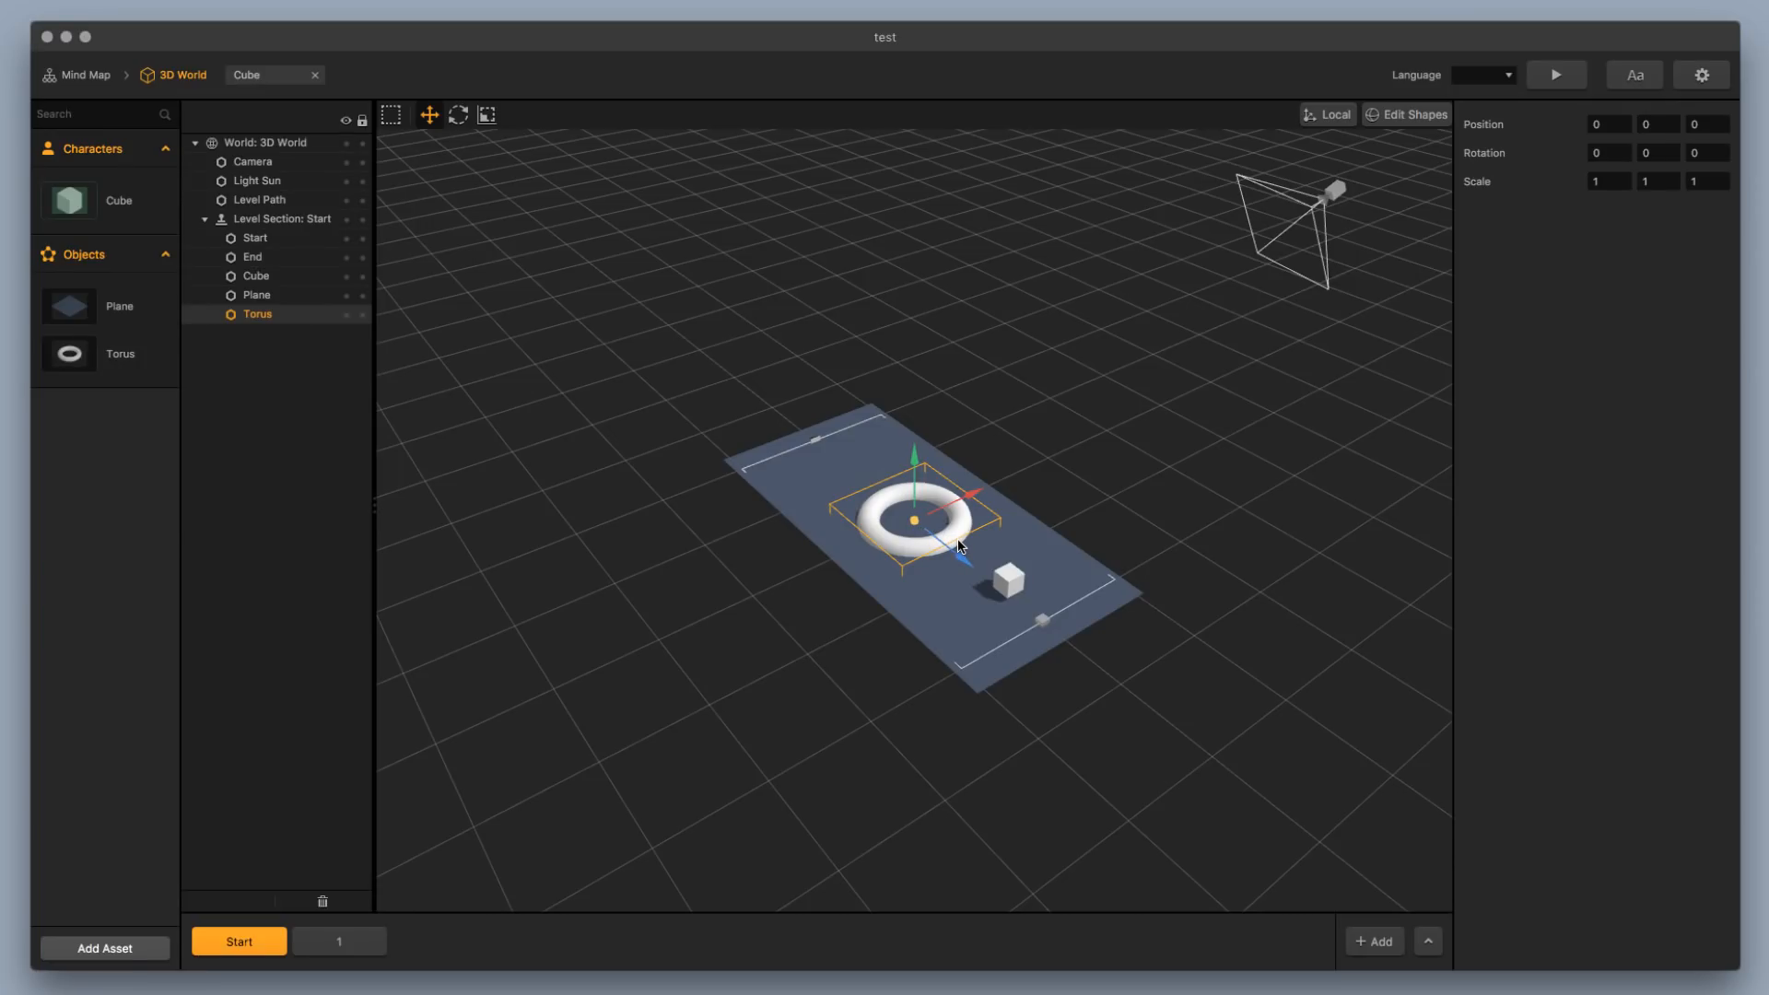
key(Delete)
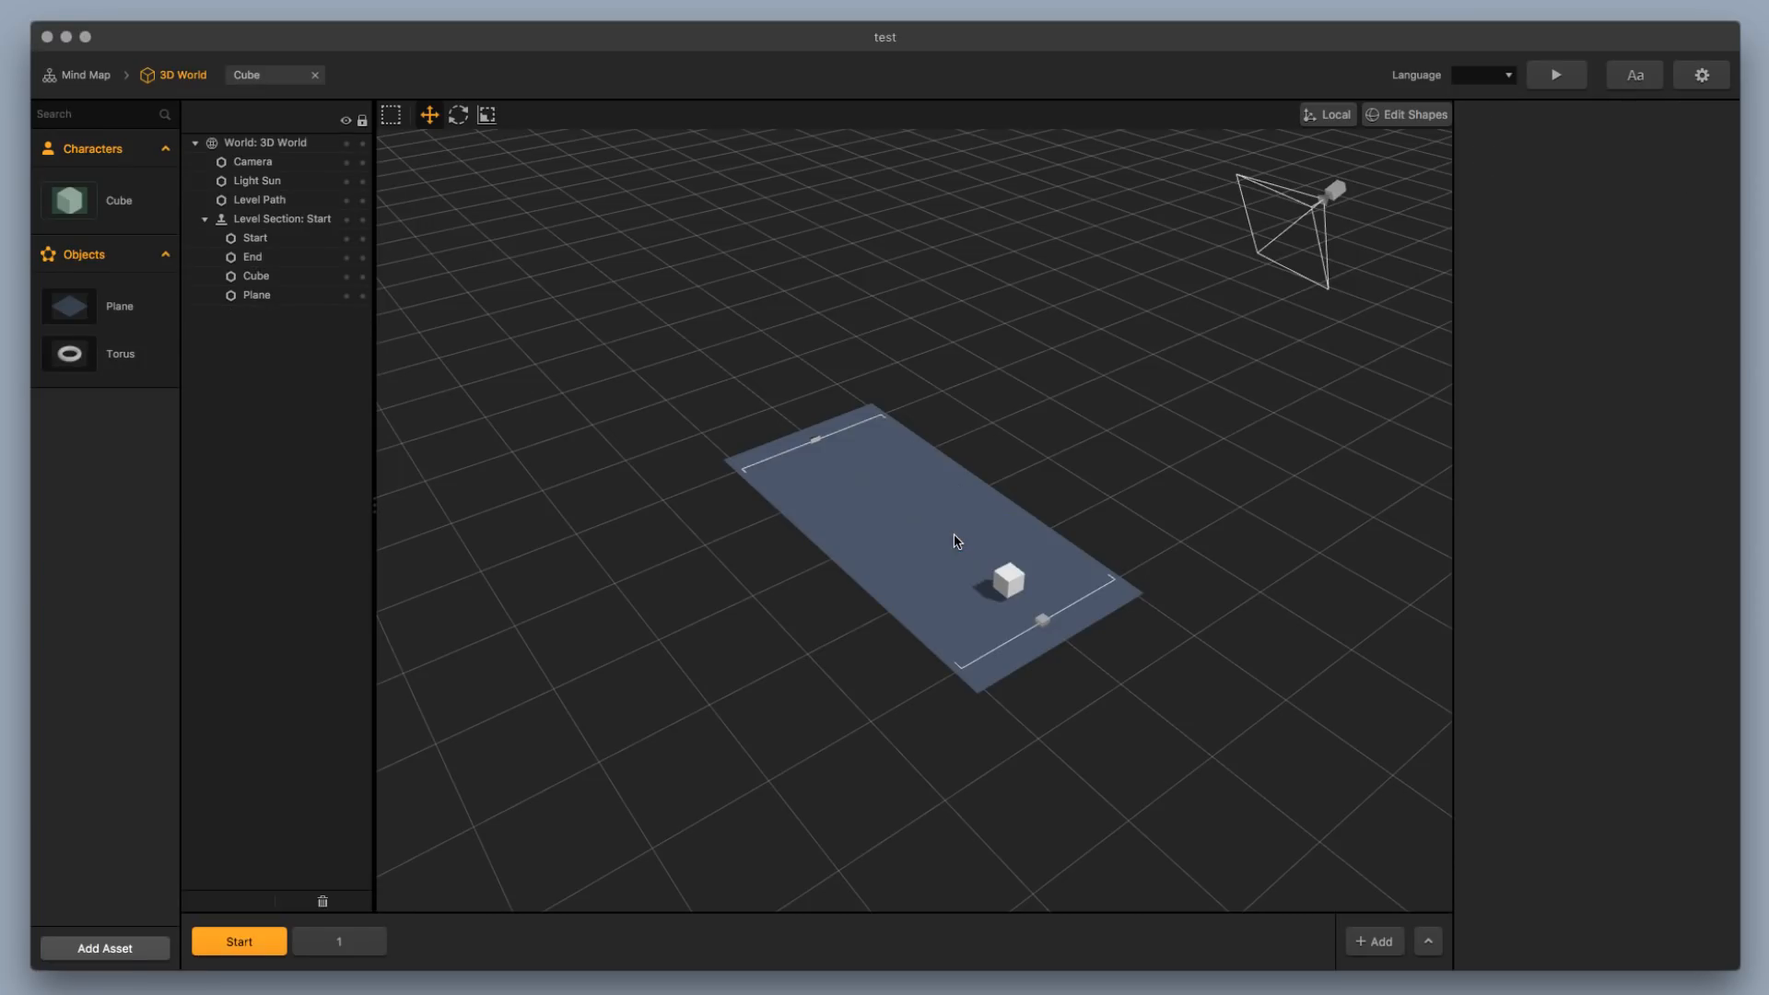
Switch to level section 1 and place the Torus object in it
click(343, 939)
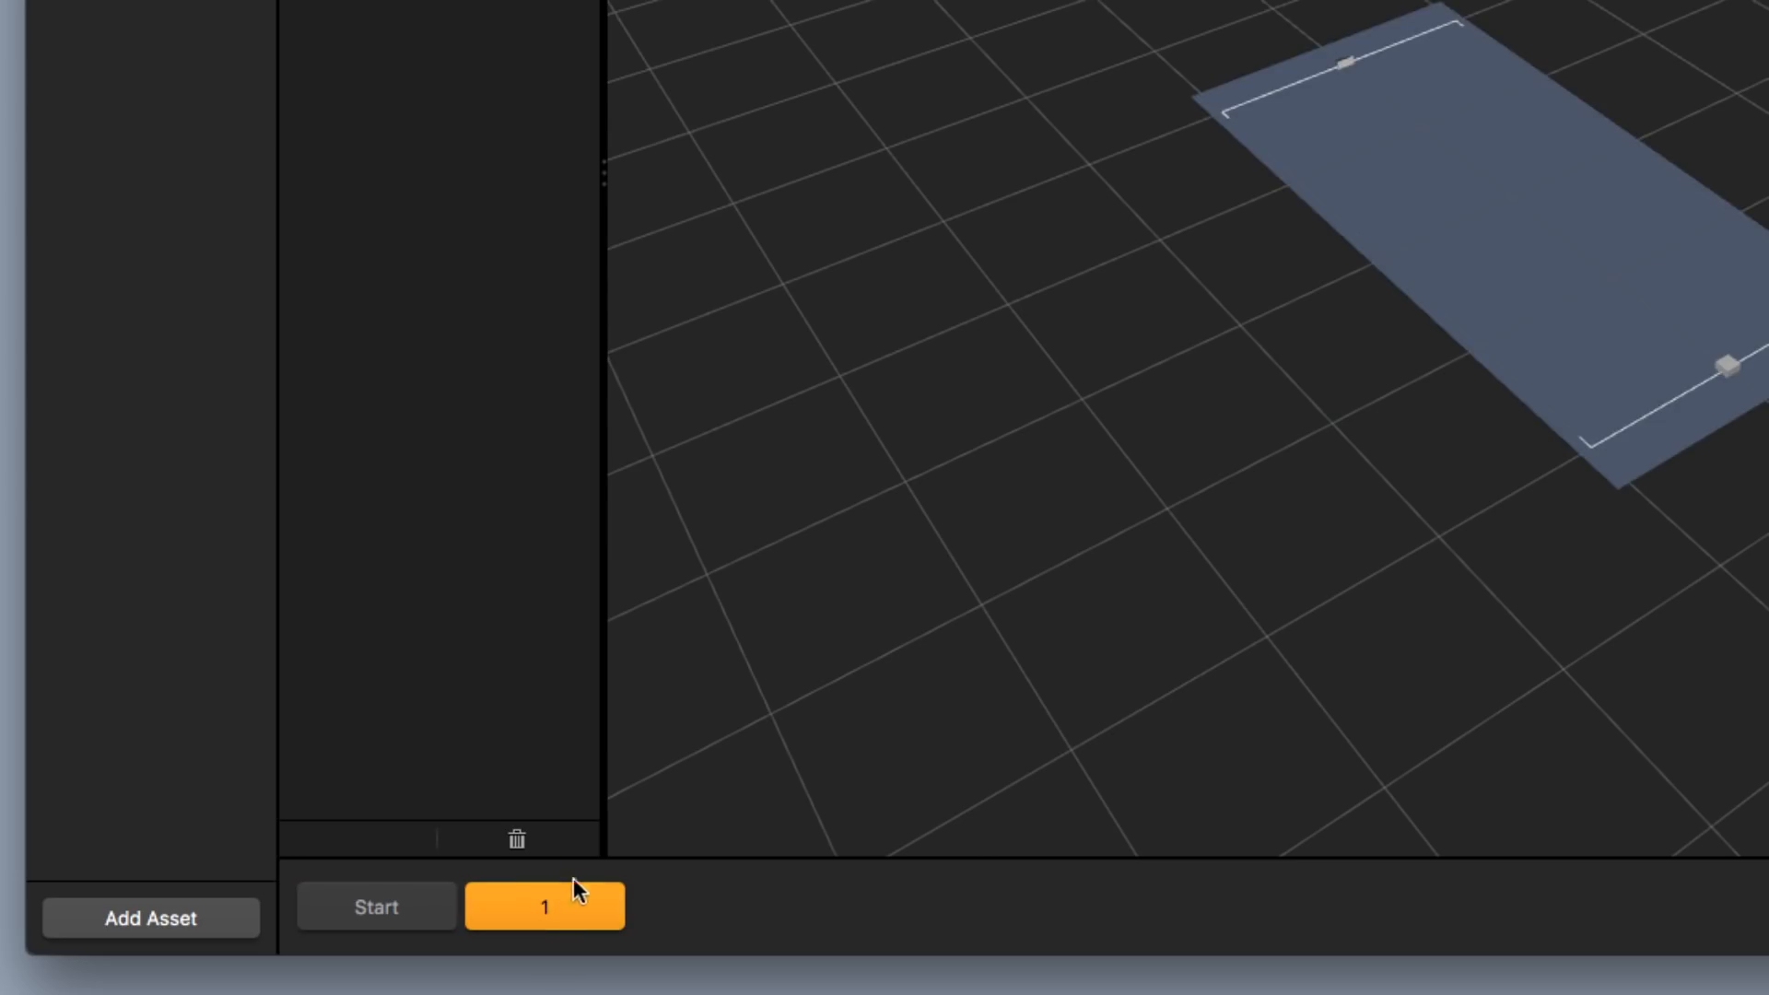
scroll(1105, 326, up, 3)
right_drag(1105, 326, 1379, 317)
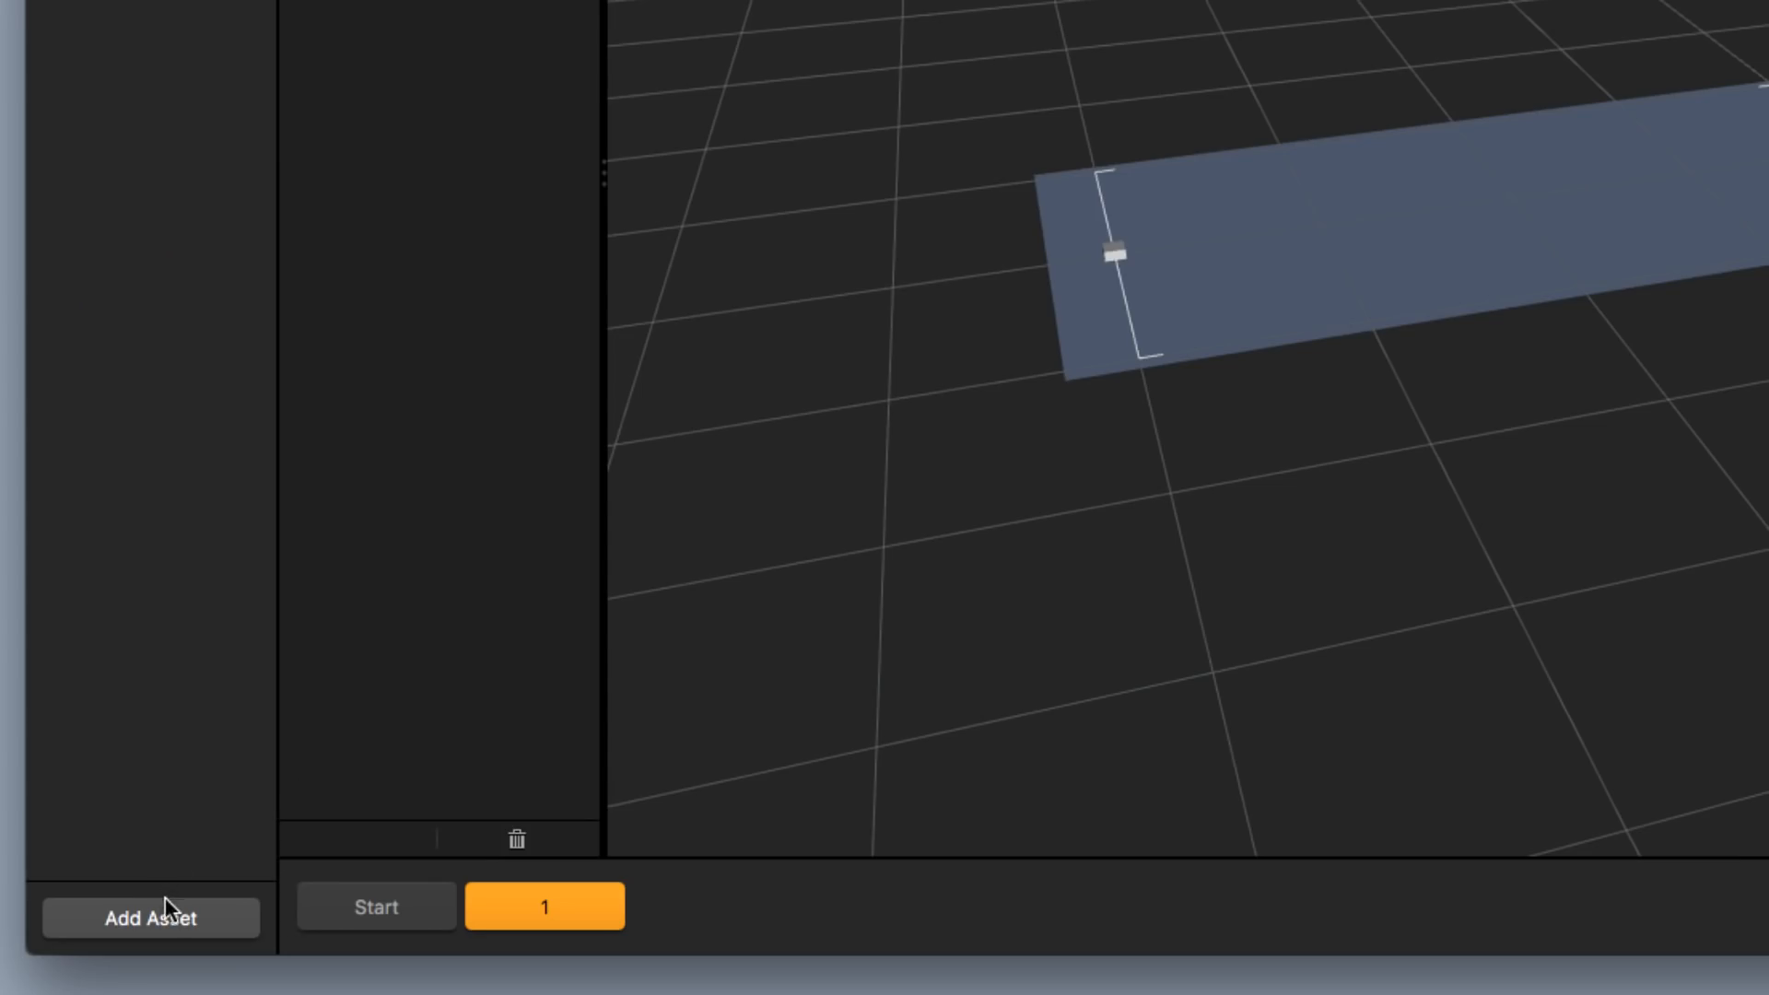
click(107, 946)
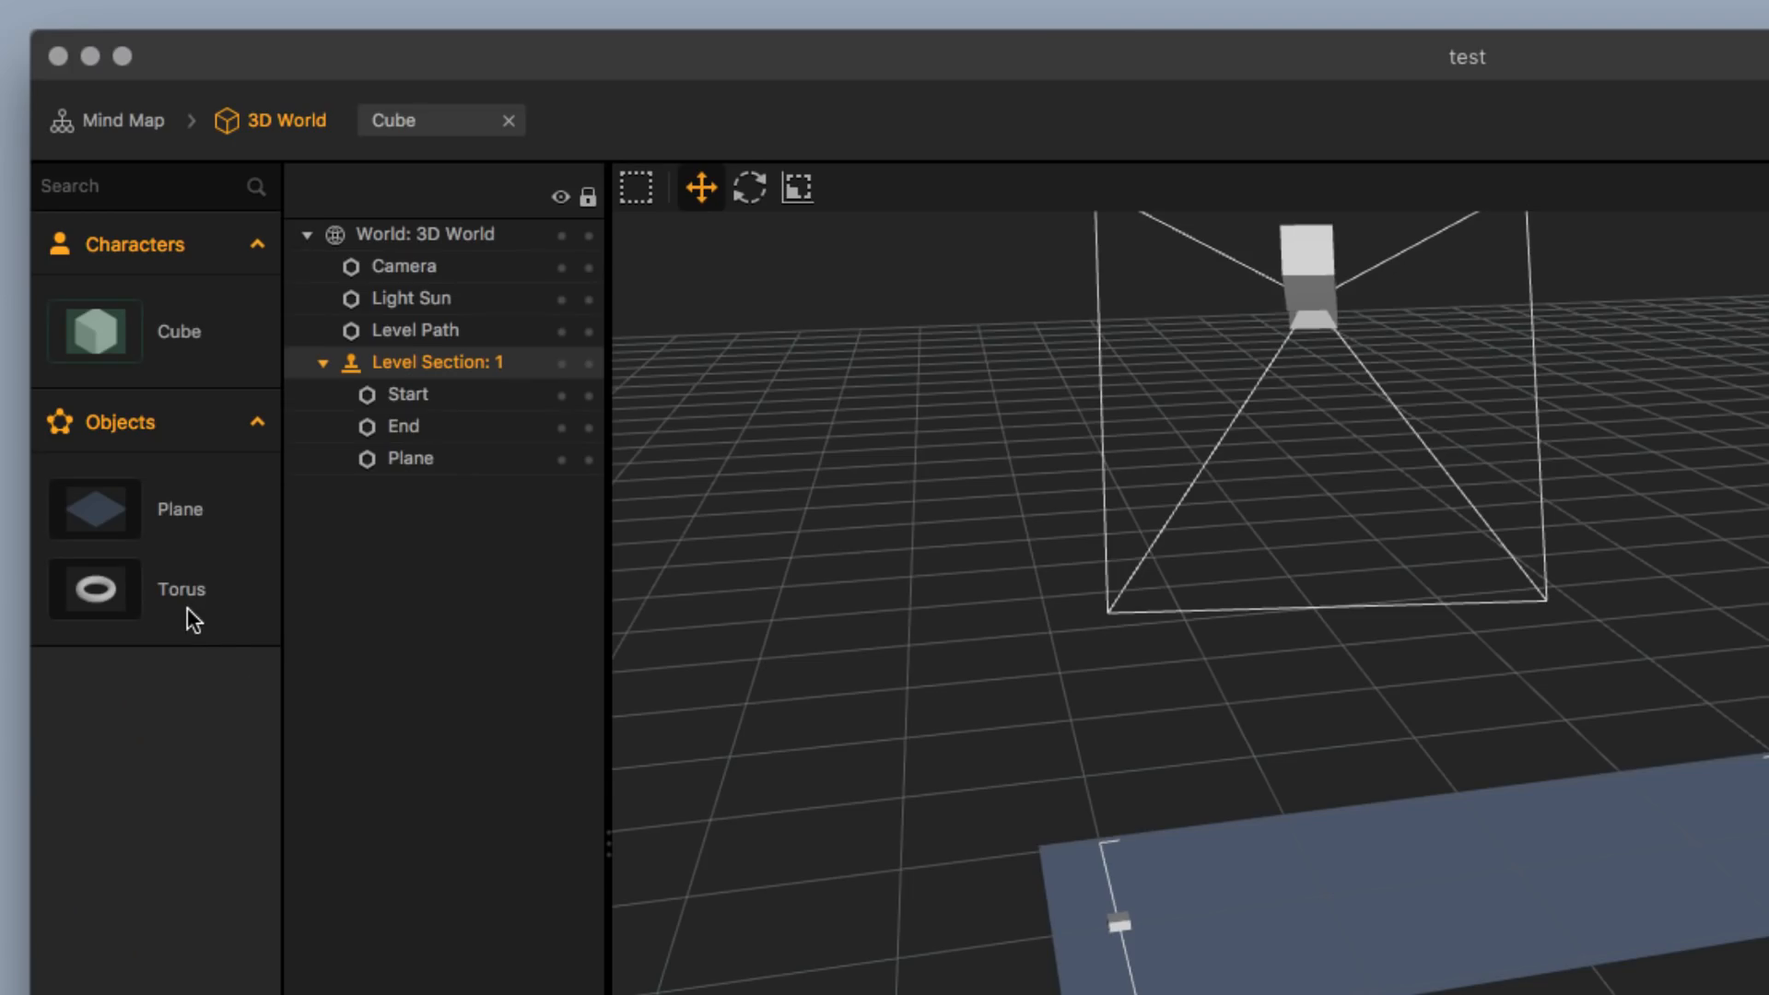
drag(173, 583, 1748, 774)
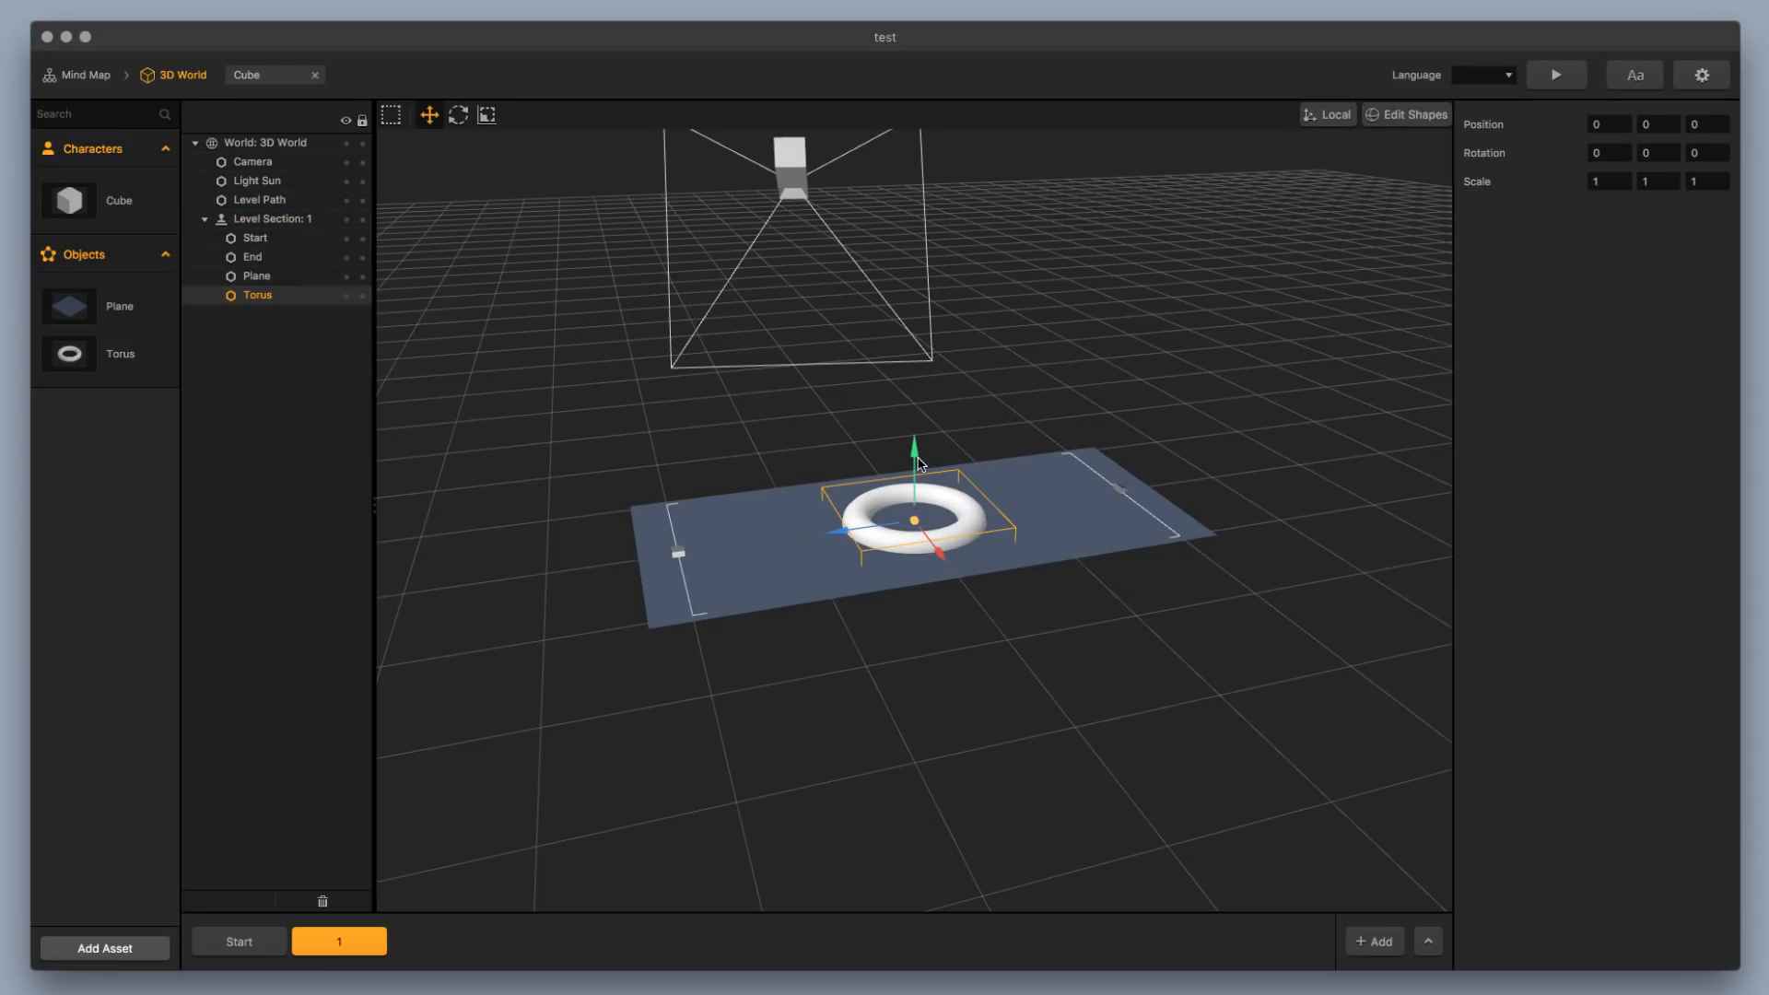
Raise the torus above the plane to about Y 1.86 and shift it along the path to about Z -2.01
drag(915, 459, 1031, 352)
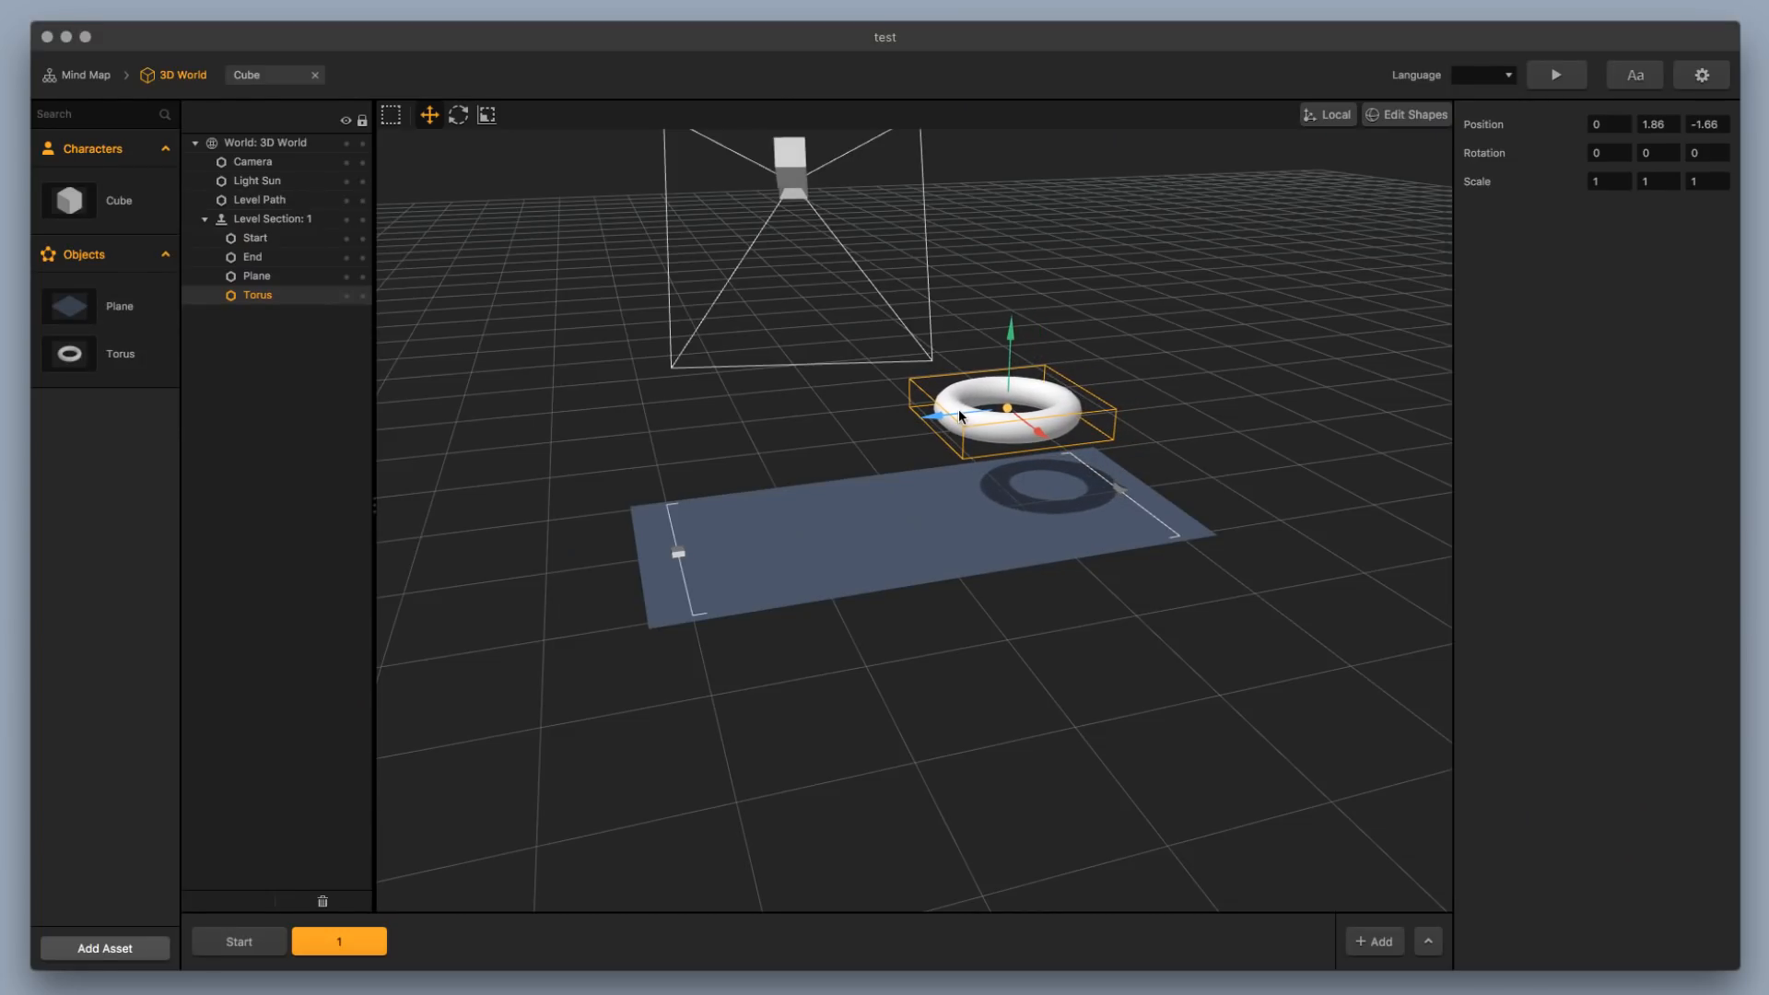
click(1140, 417)
drag(1140, 418, 1150, 510)
click(953, 514)
drag(938, 523, 962, 516)
drag(1325, 503, 1224, 486)
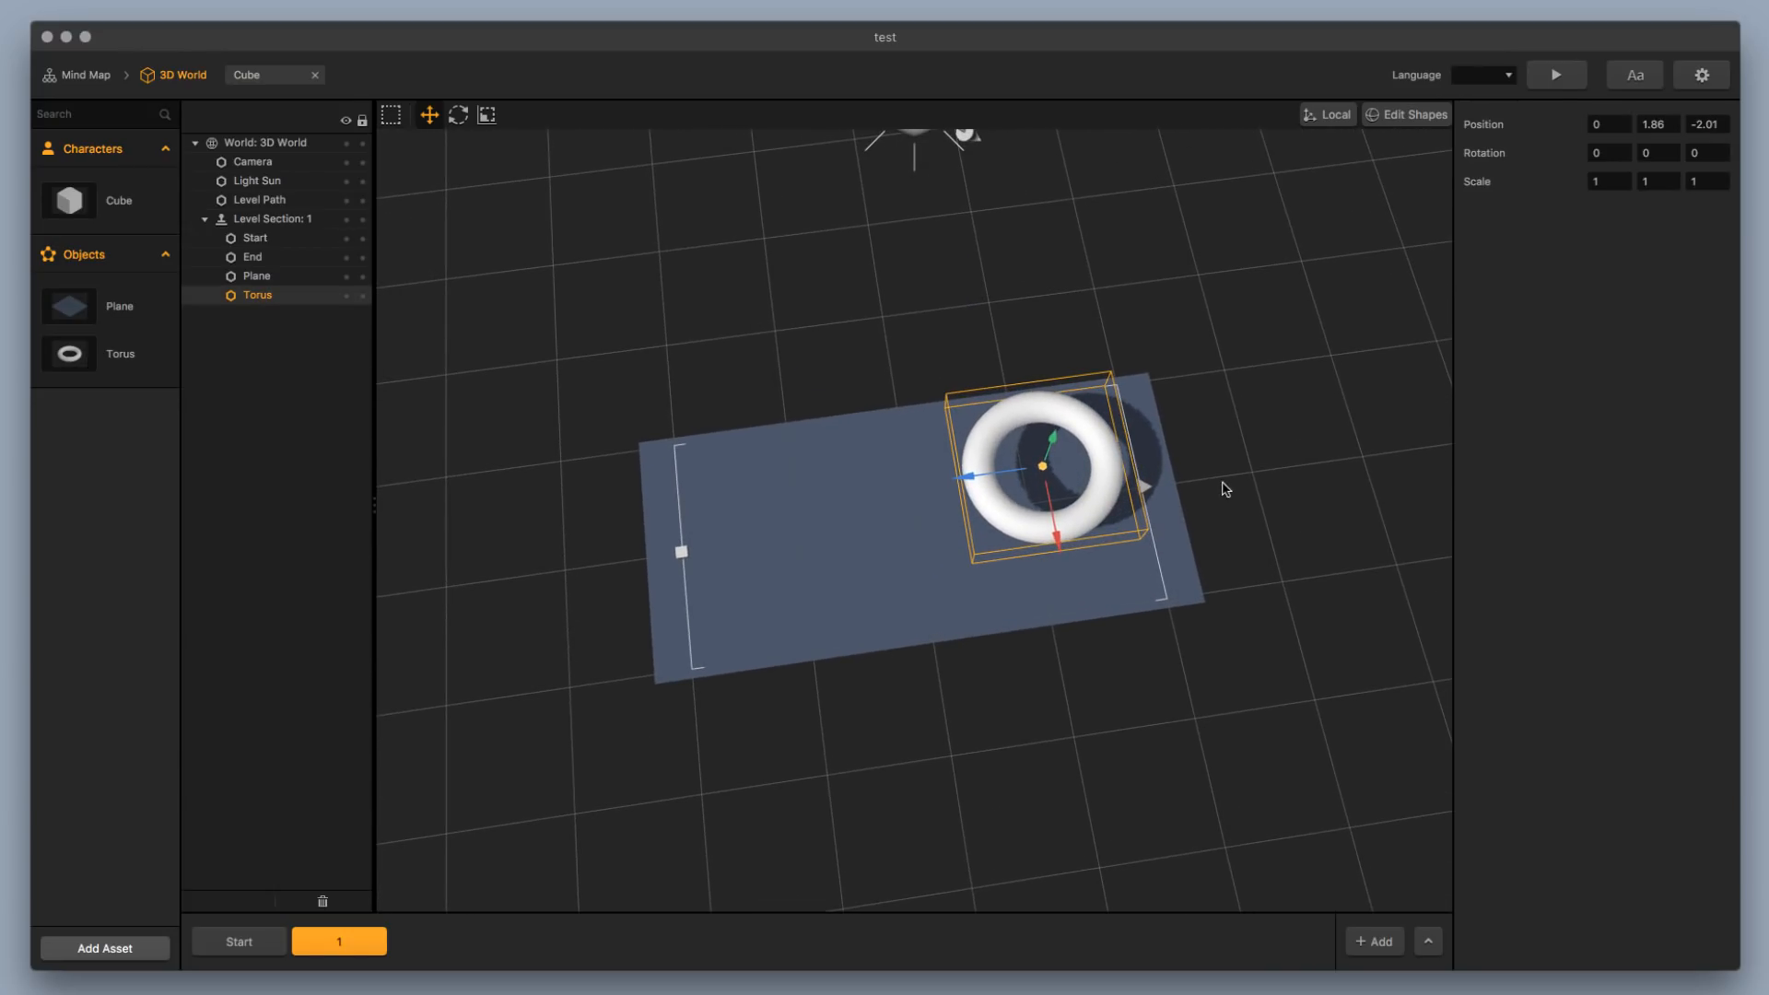
Lengthen level section 1 by moving its End marker outward, shifting the plane to about Z -1.29 and stretching its Z scale to about 6.71
click(1149, 491)
drag(1115, 499, 1249, 498)
click(1022, 593)
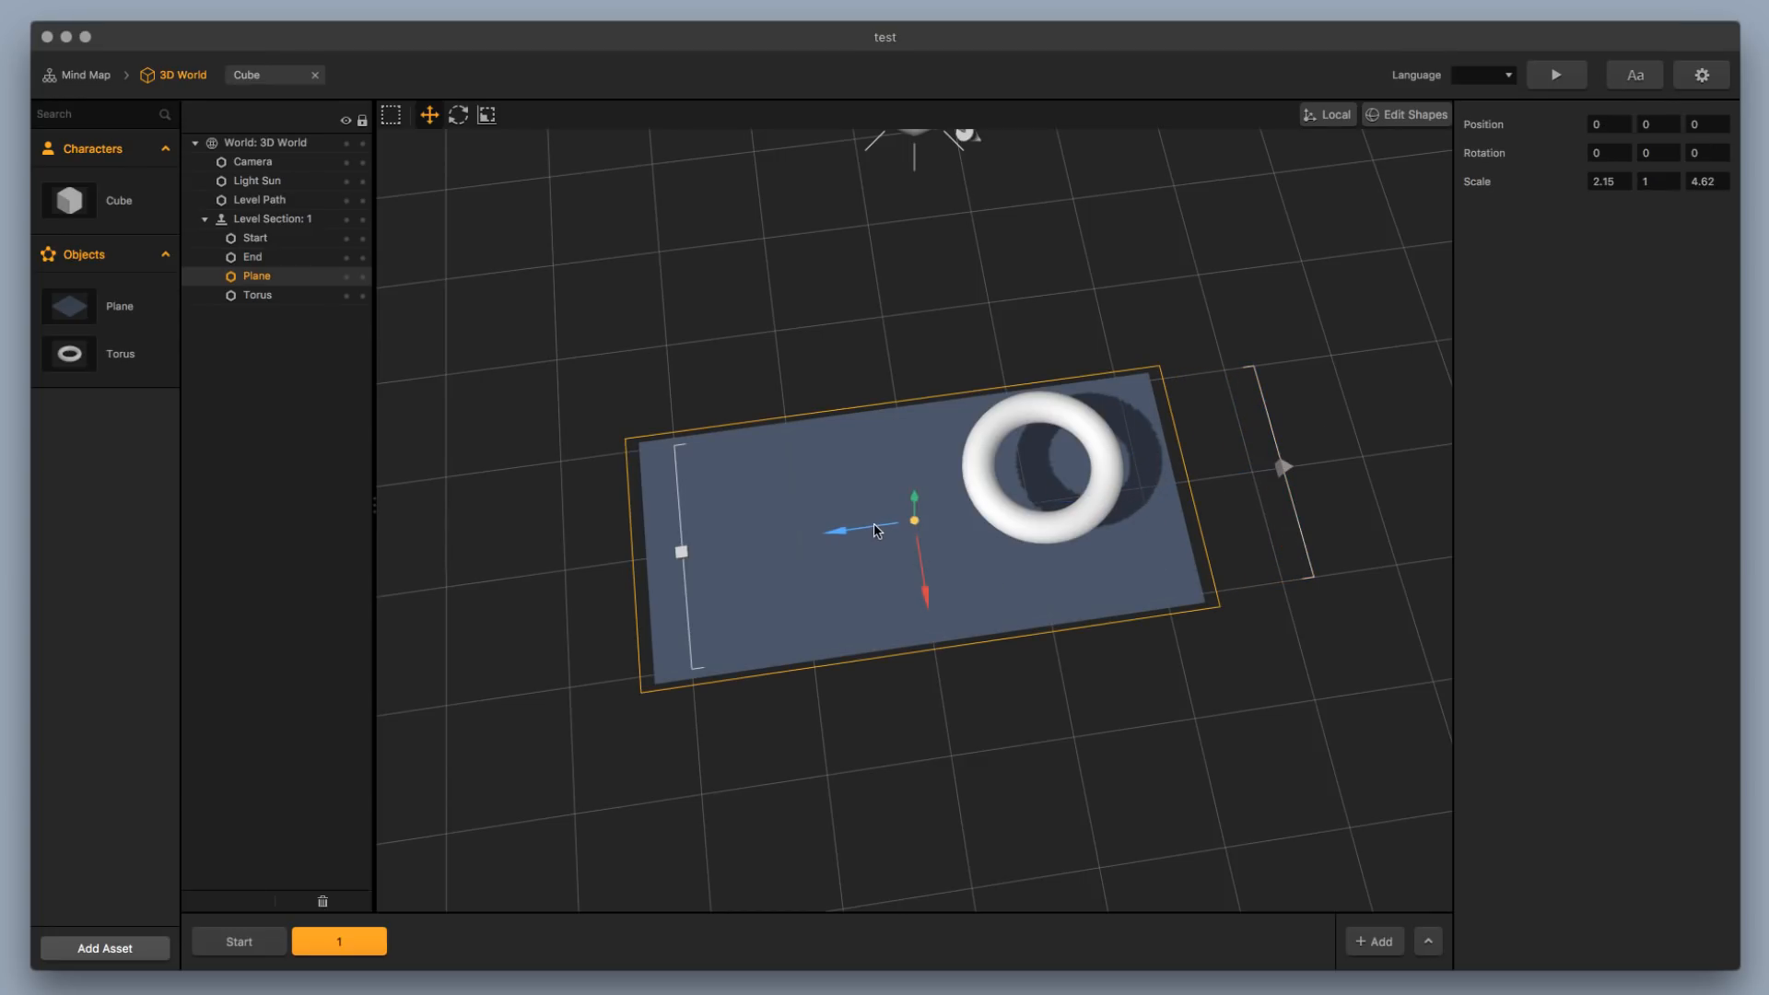
drag(864, 532, 954, 527)
click(486, 115)
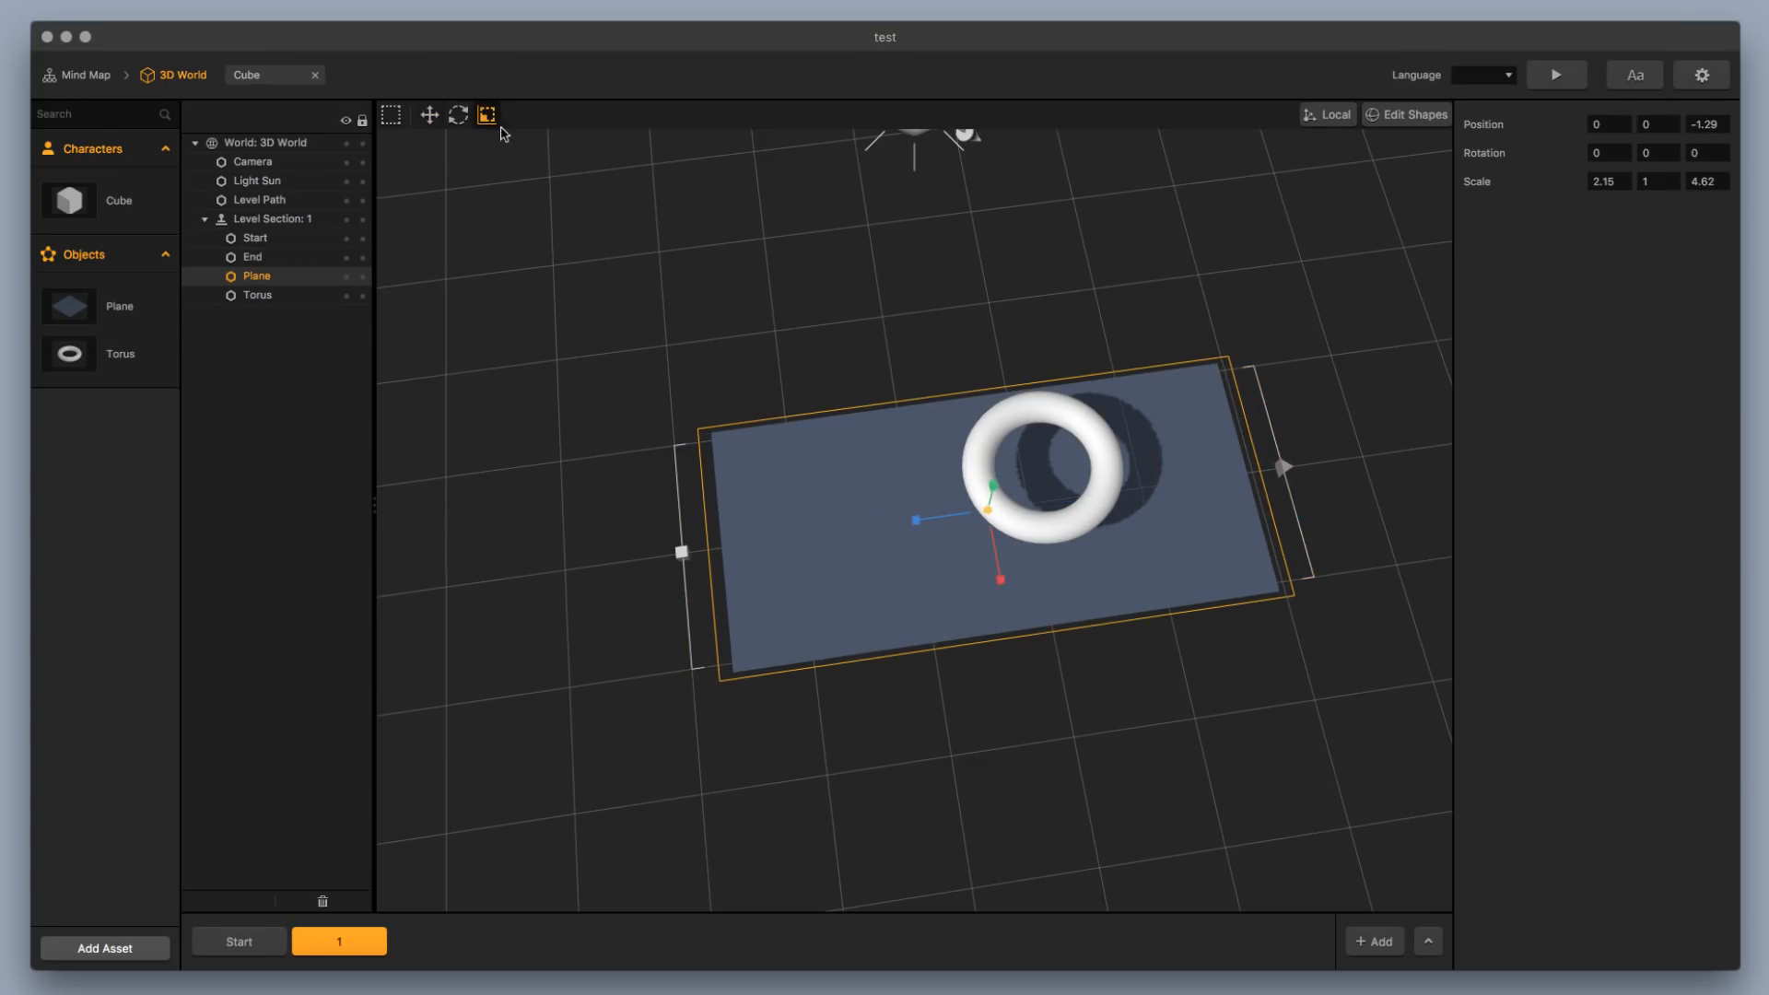
drag(917, 524, 882, 535)
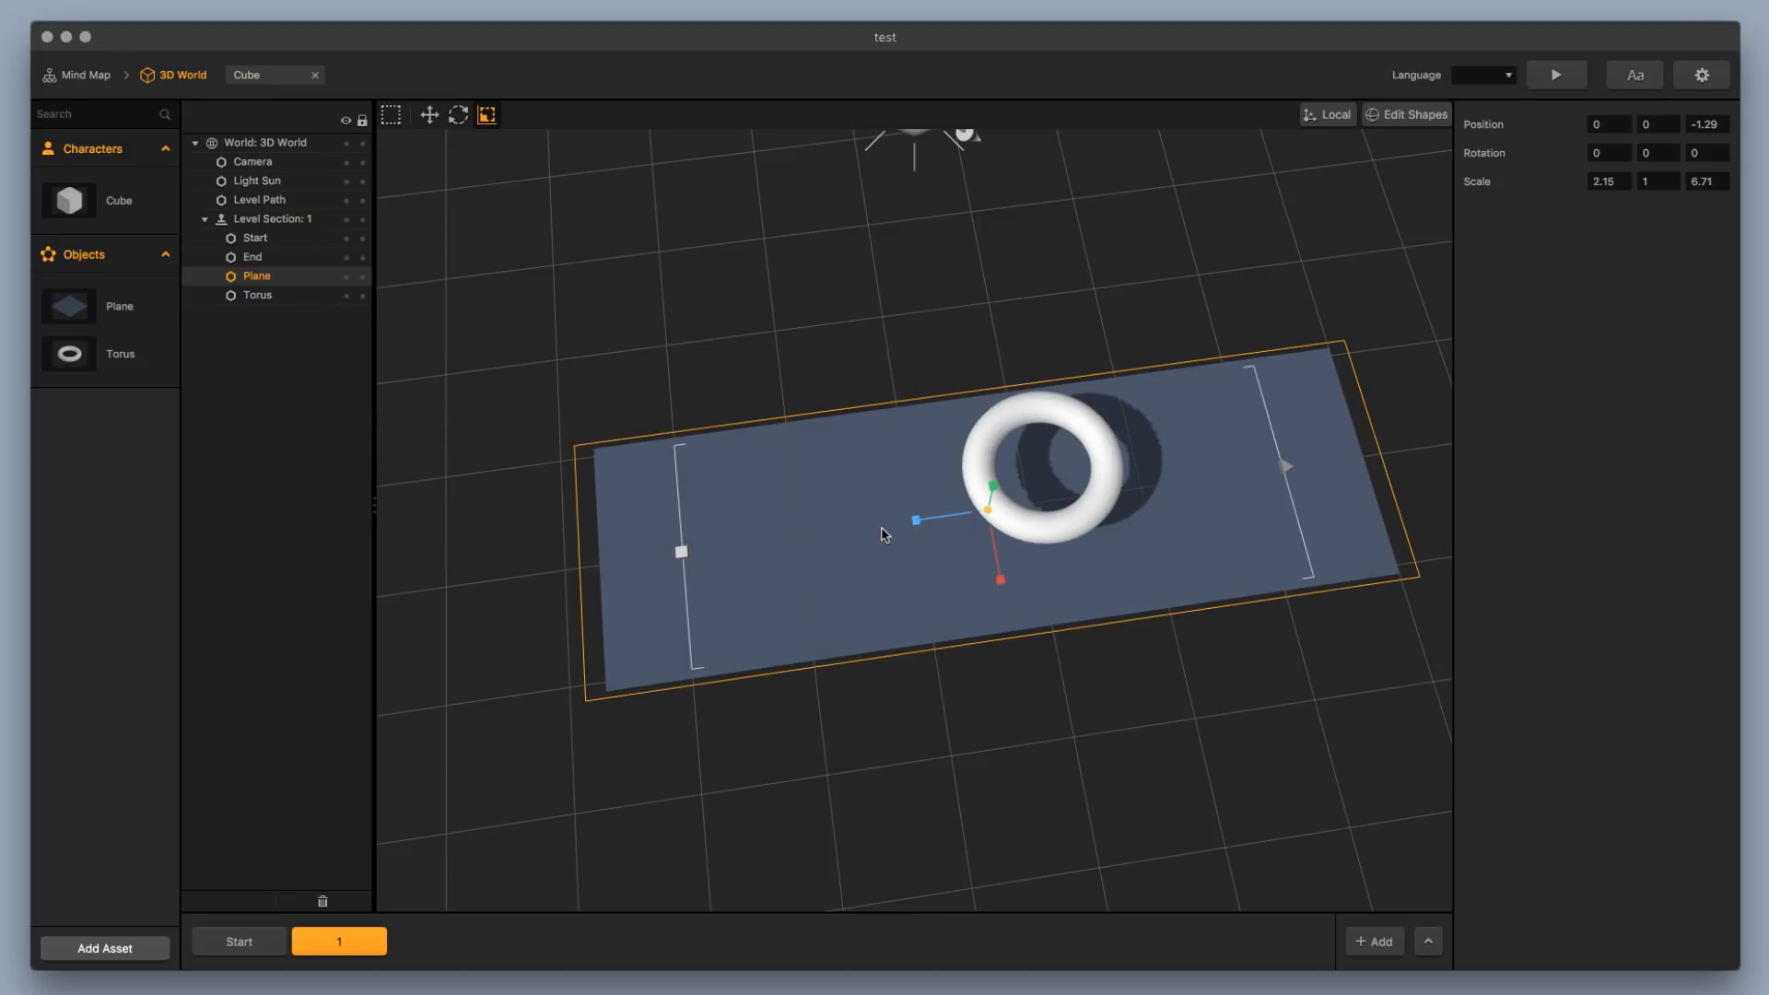
Move the torus further along the lengthened plane toward the End marker
click(1122, 495)
click(429, 114)
drag(970, 474, 1098, 486)
middle_drag(1098, 486, 1072, 440)
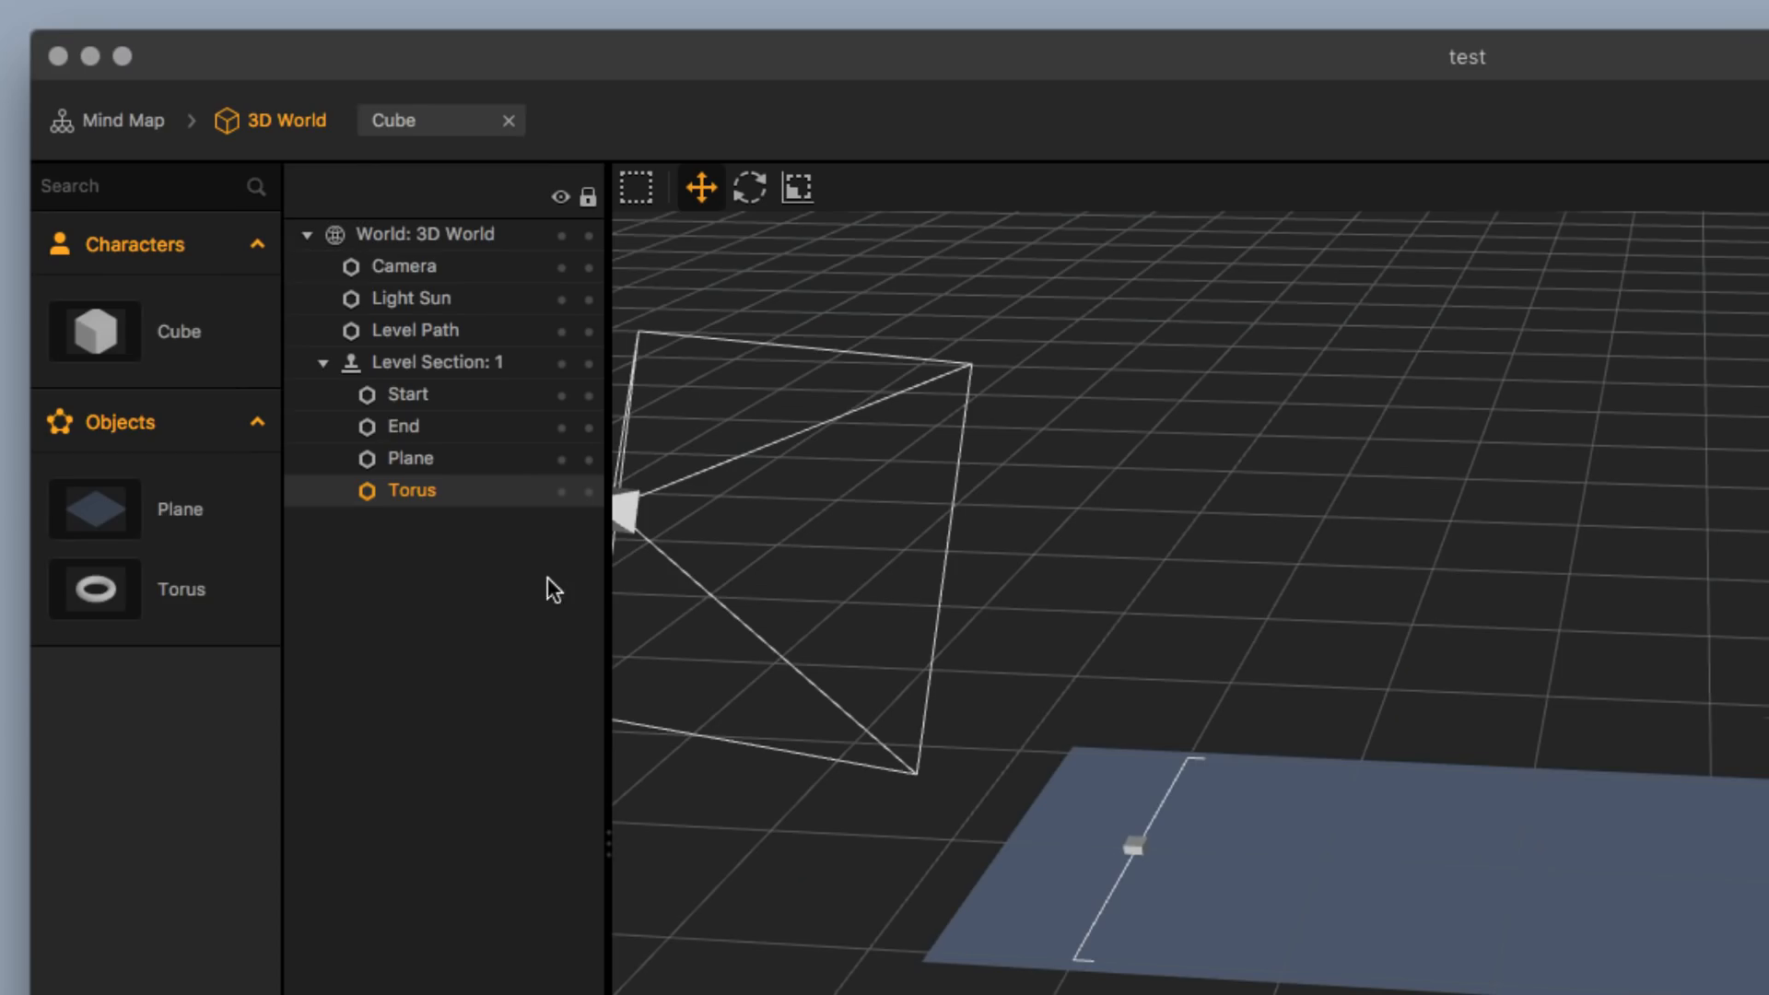
Set the Torus object's 3D Model color to a light green
click(122, 358)
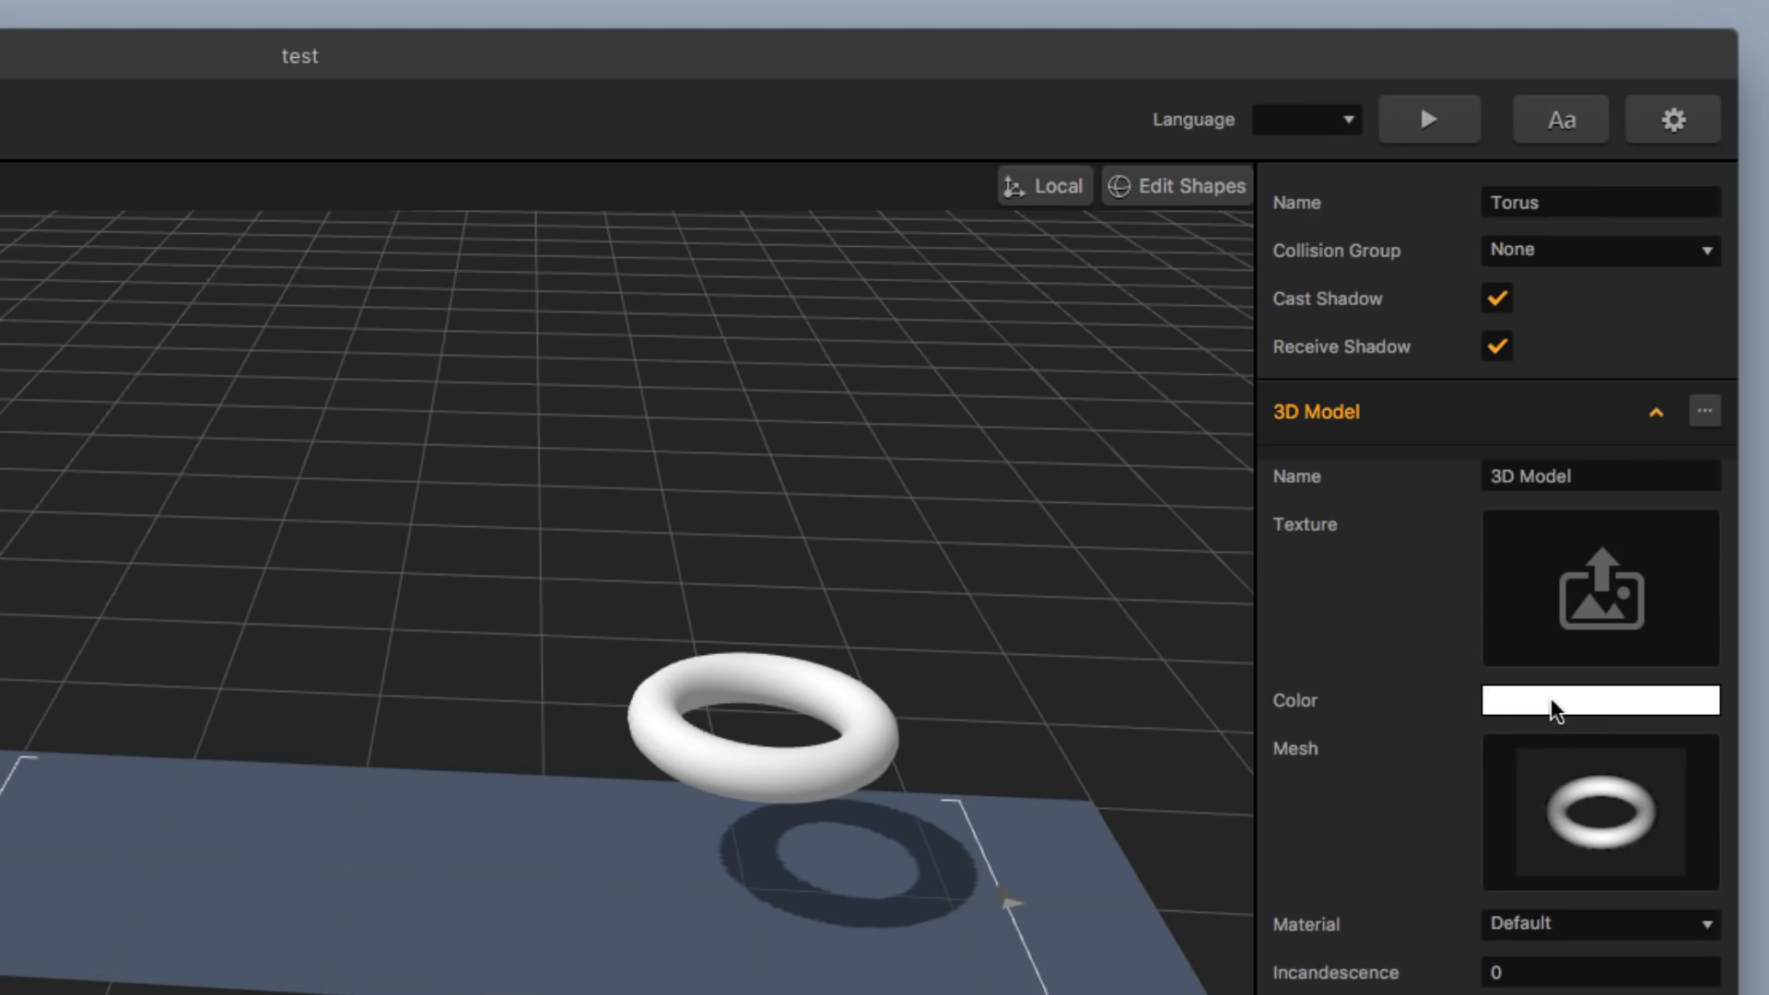
click(1552, 702)
click(490, 275)
drag(489, 275, 486, 280)
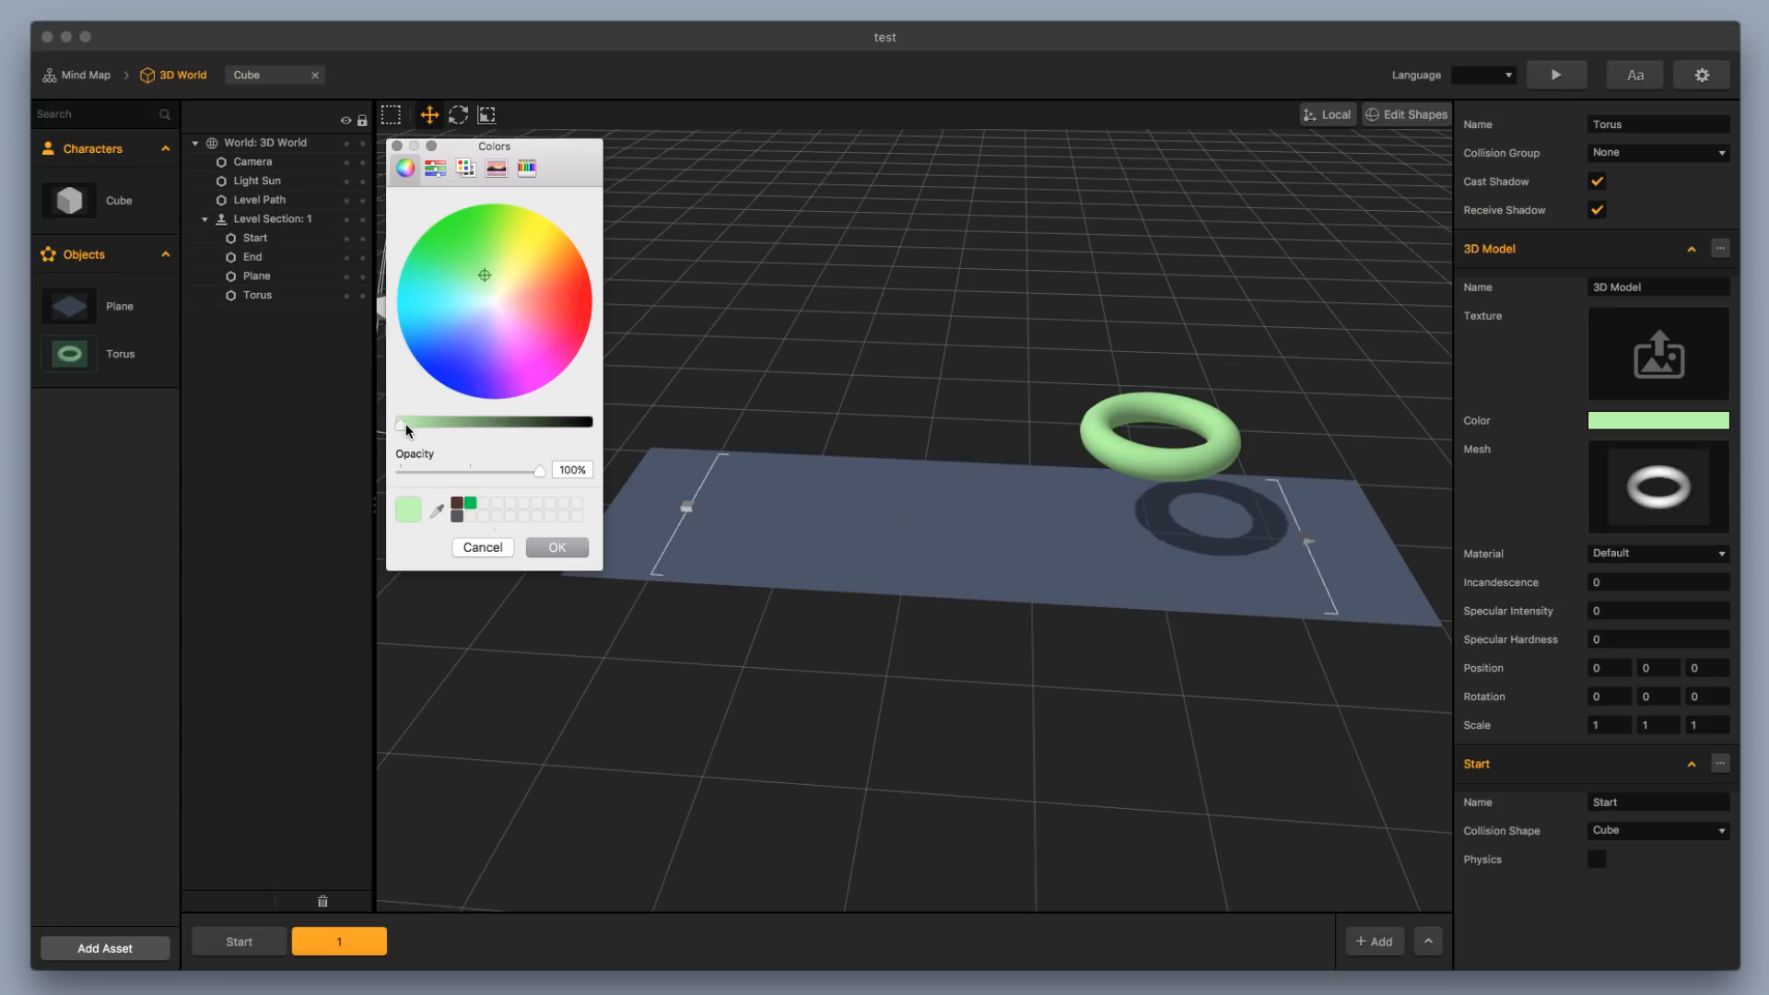
drag(415, 429, 416, 426)
drag(486, 278, 488, 280)
click(558, 548)
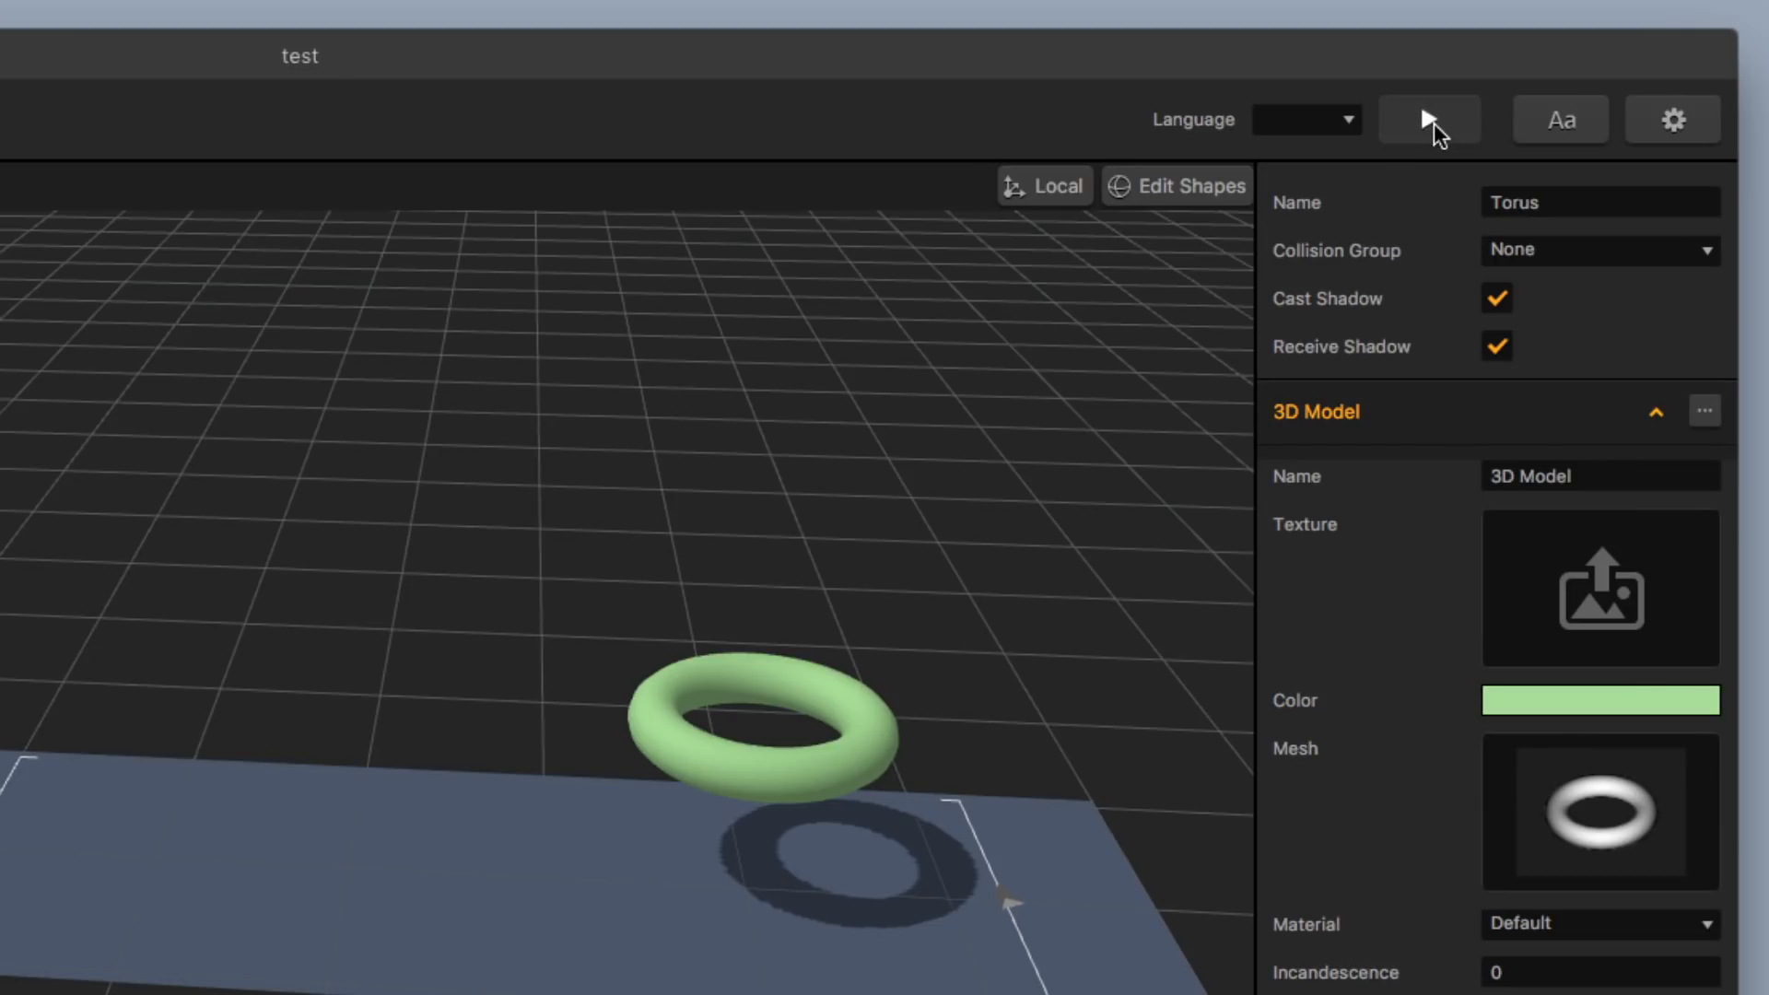
Preview the game with the green torus in the level and enlarge the preview window
click(1539, 72)
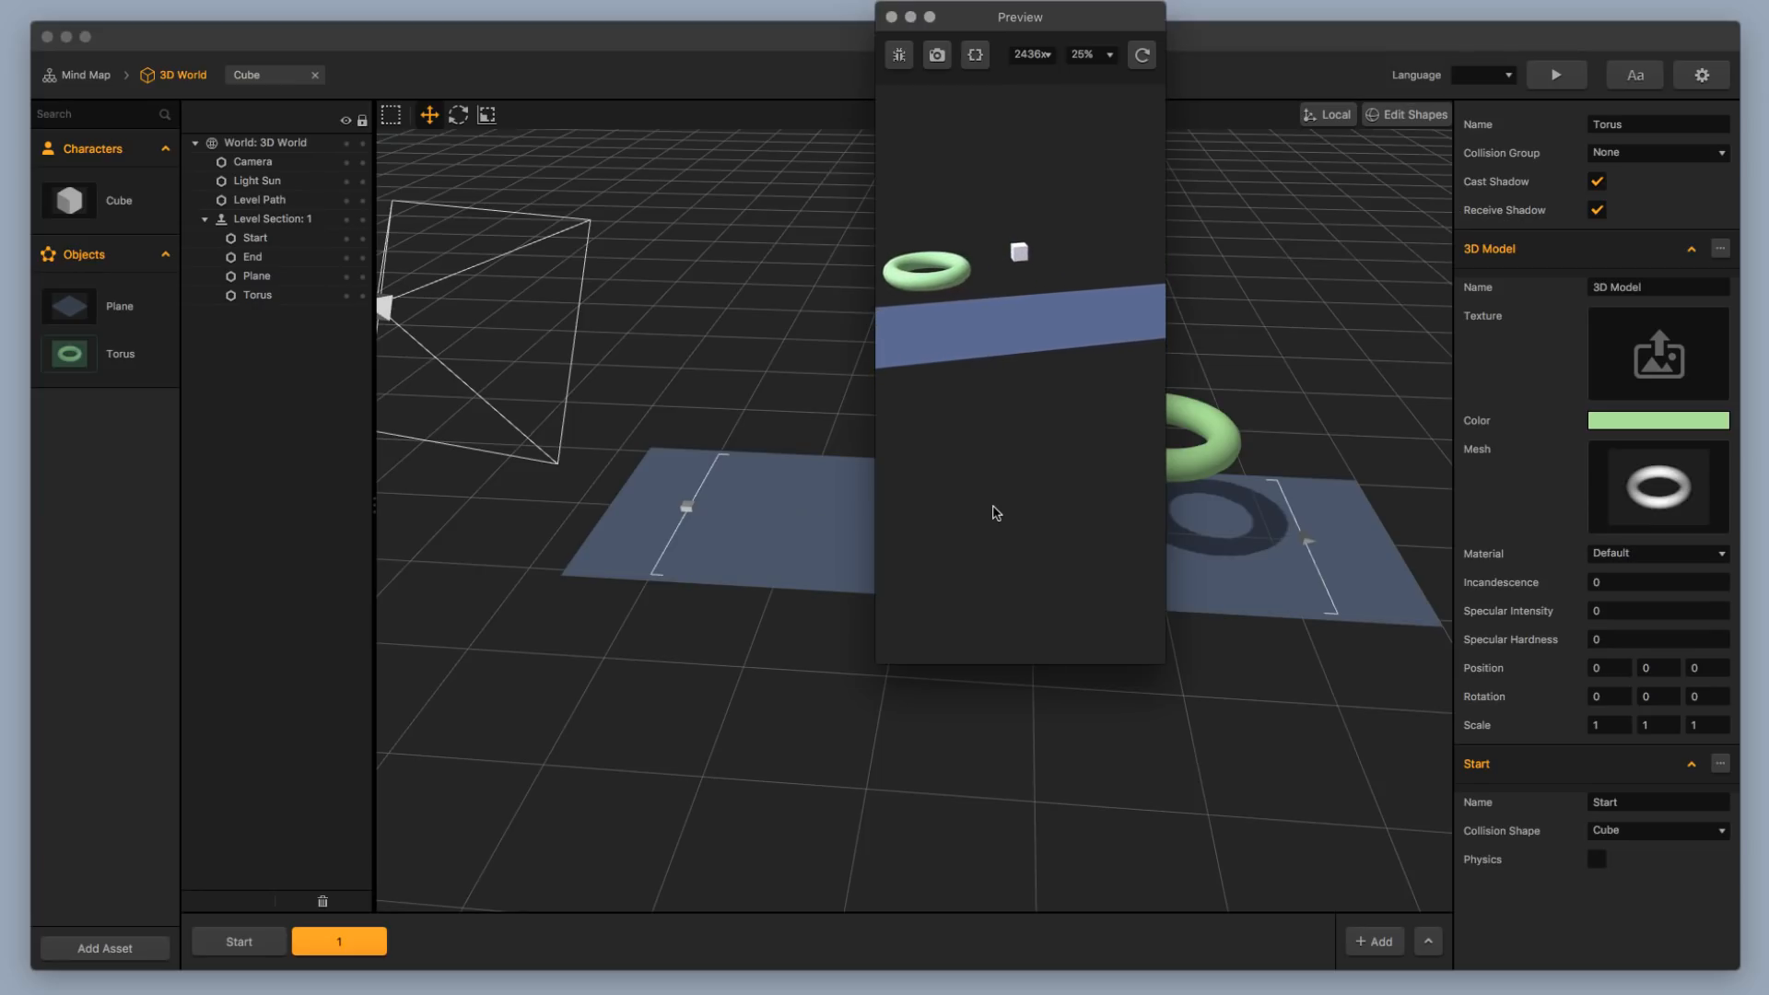
drag(880, 662, 673, 981)
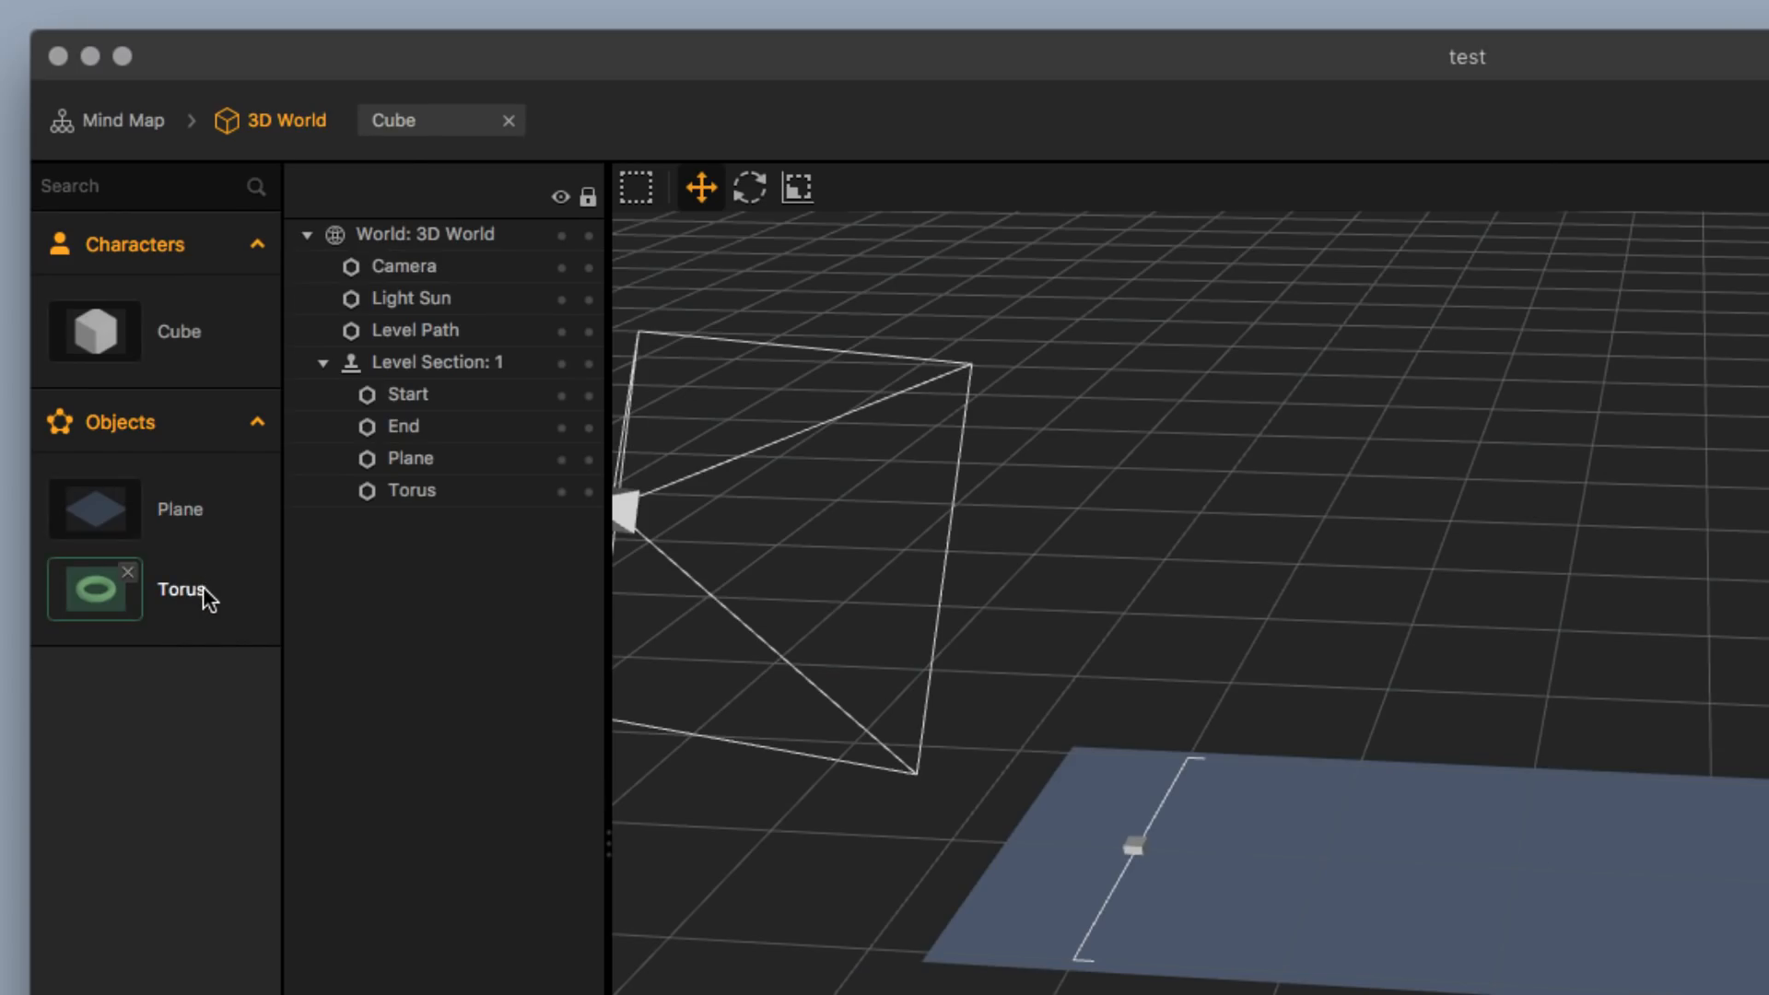
Open the Torus's node graph and move the Start and 3D Model nodes to make room for more nodes
double_click(133, 352)
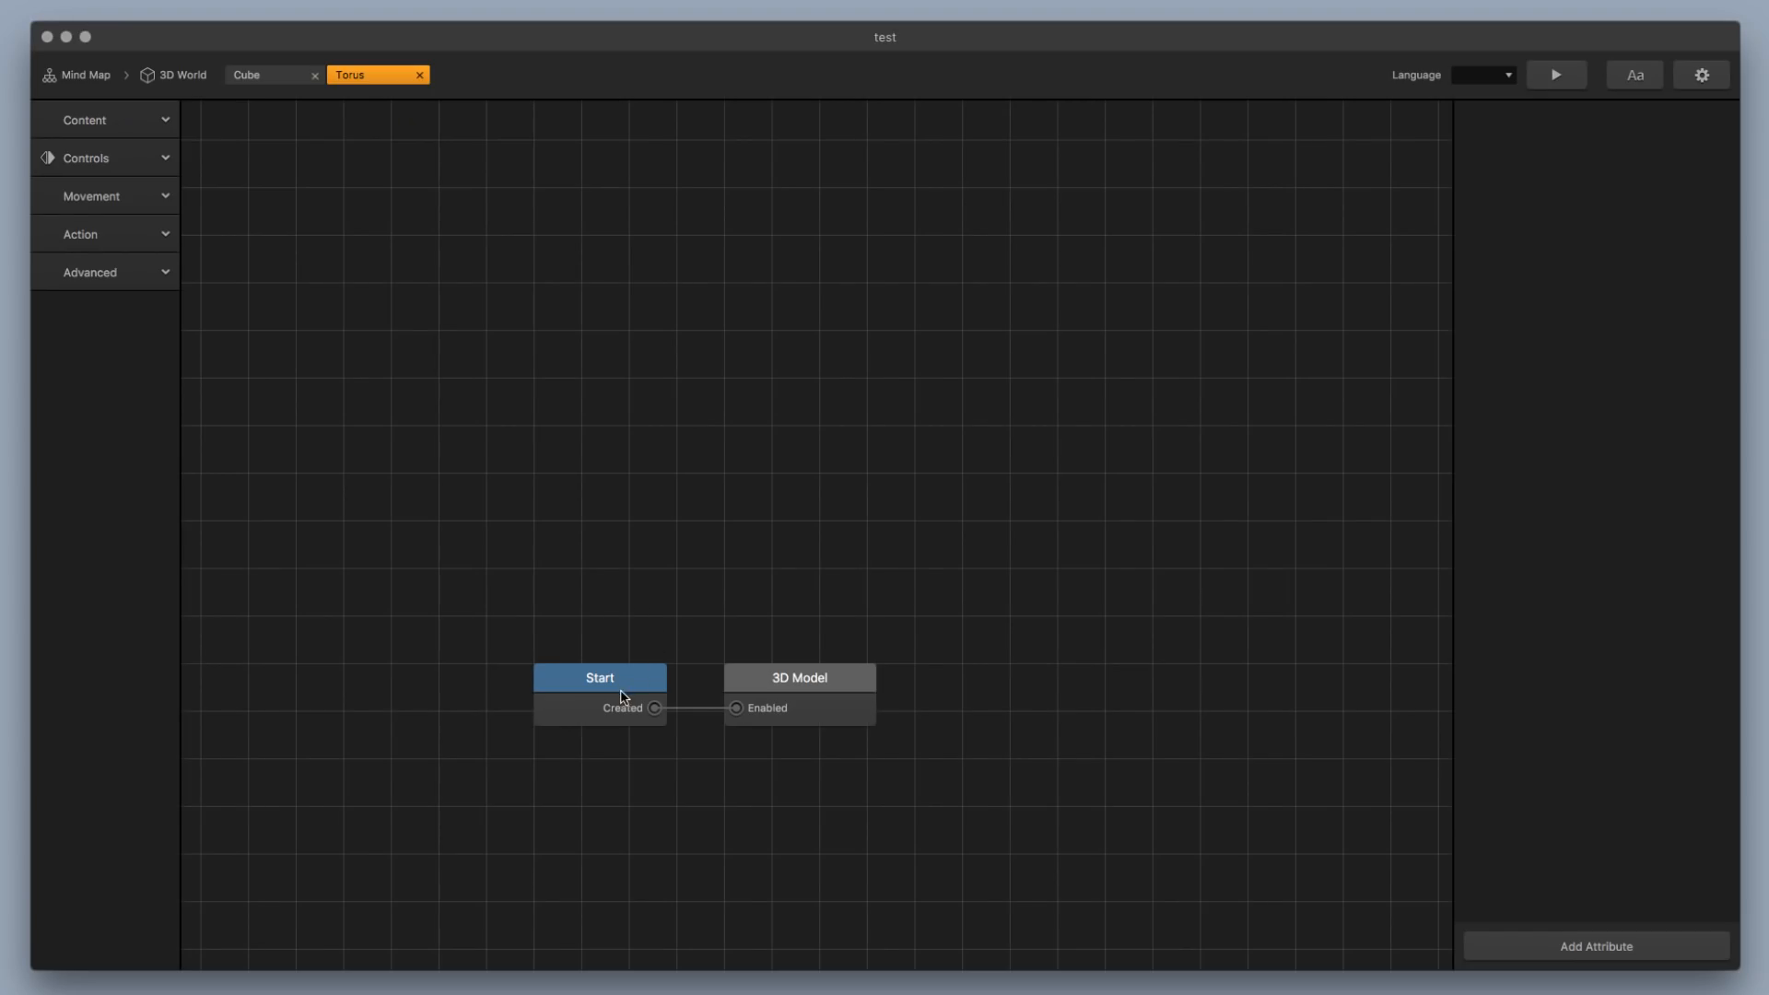
drag(619, 689, 619, 438)
scroll(785, 510, up, 5)
drag(816, 791, 903, 613)
Enable physics on the Torus's Start node and set its physics type to Static
click(452, 378)
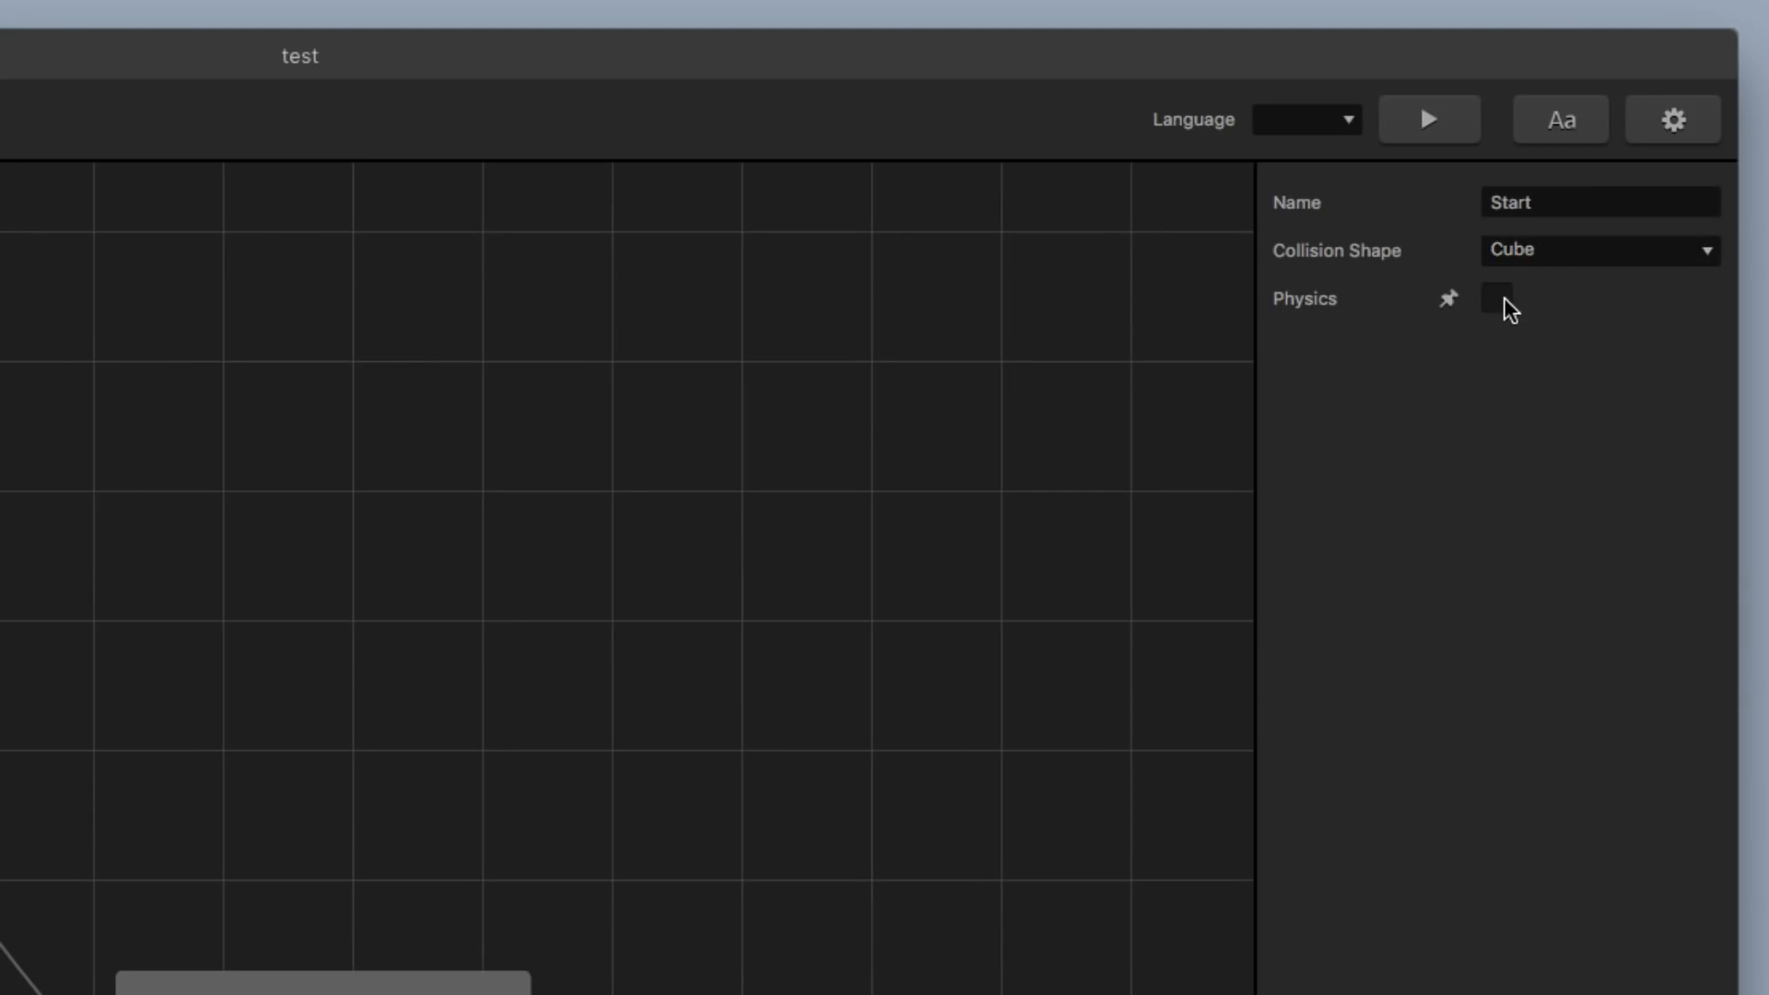
click(1598, 181)
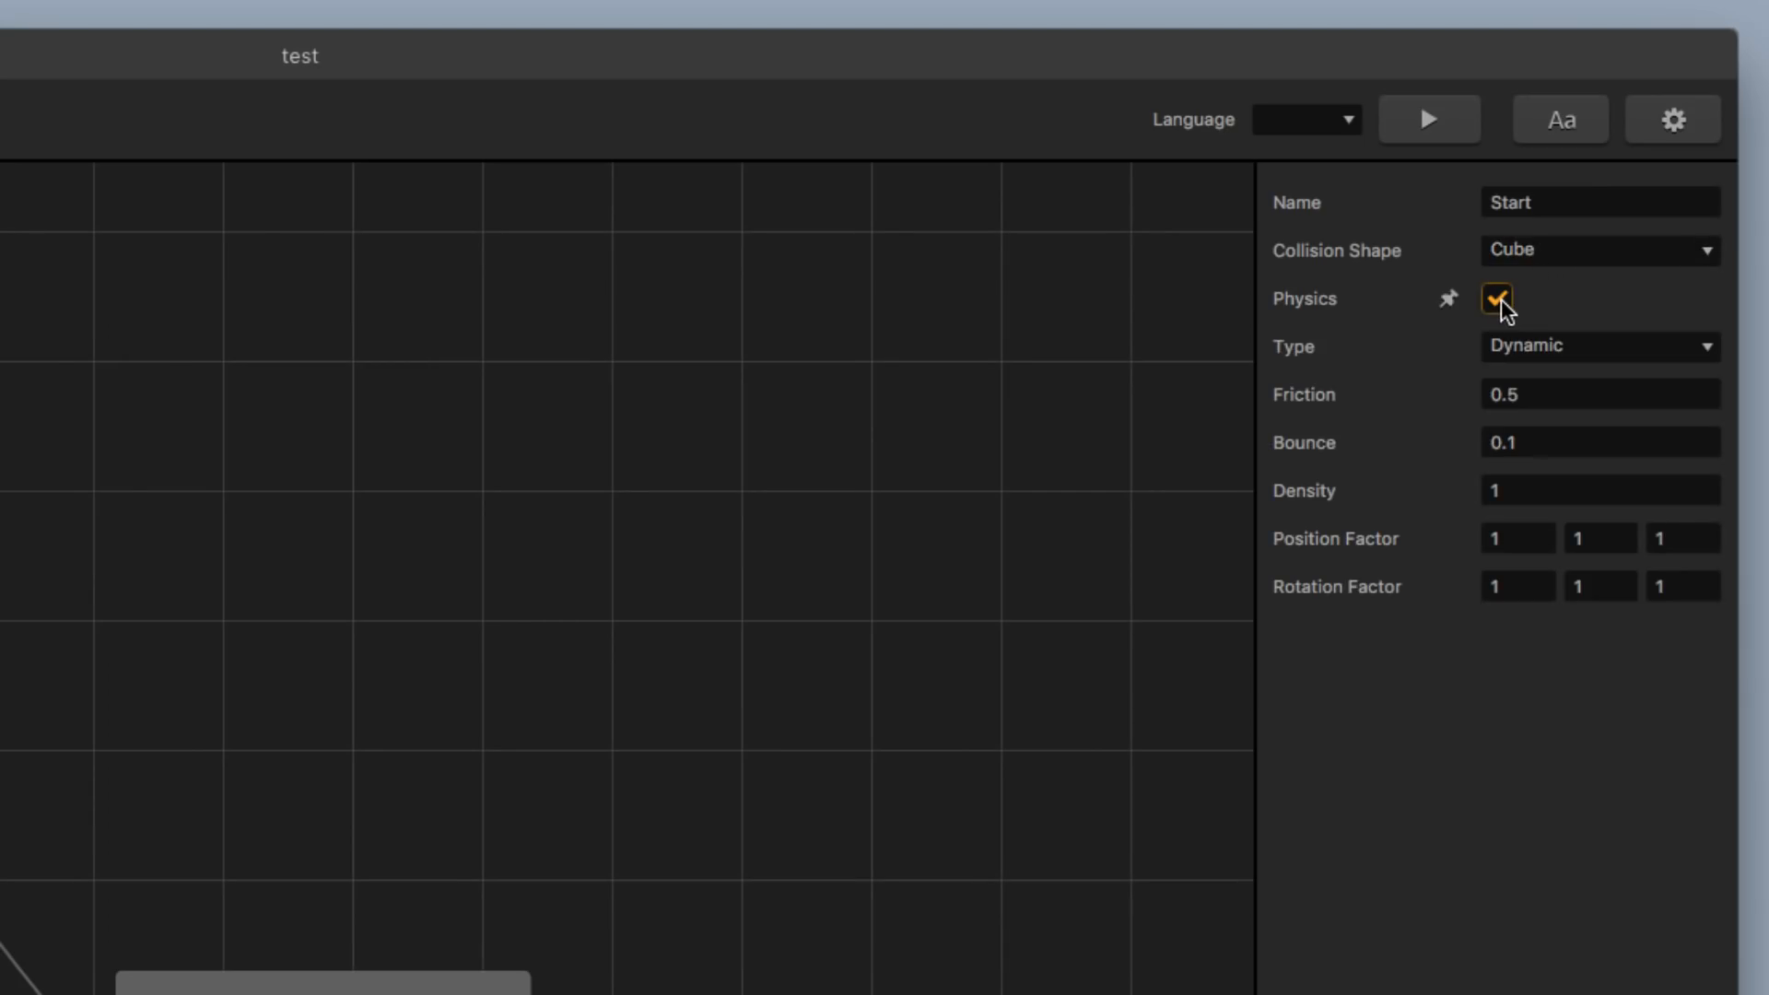
click(1552, 357)
click(1558, 379)
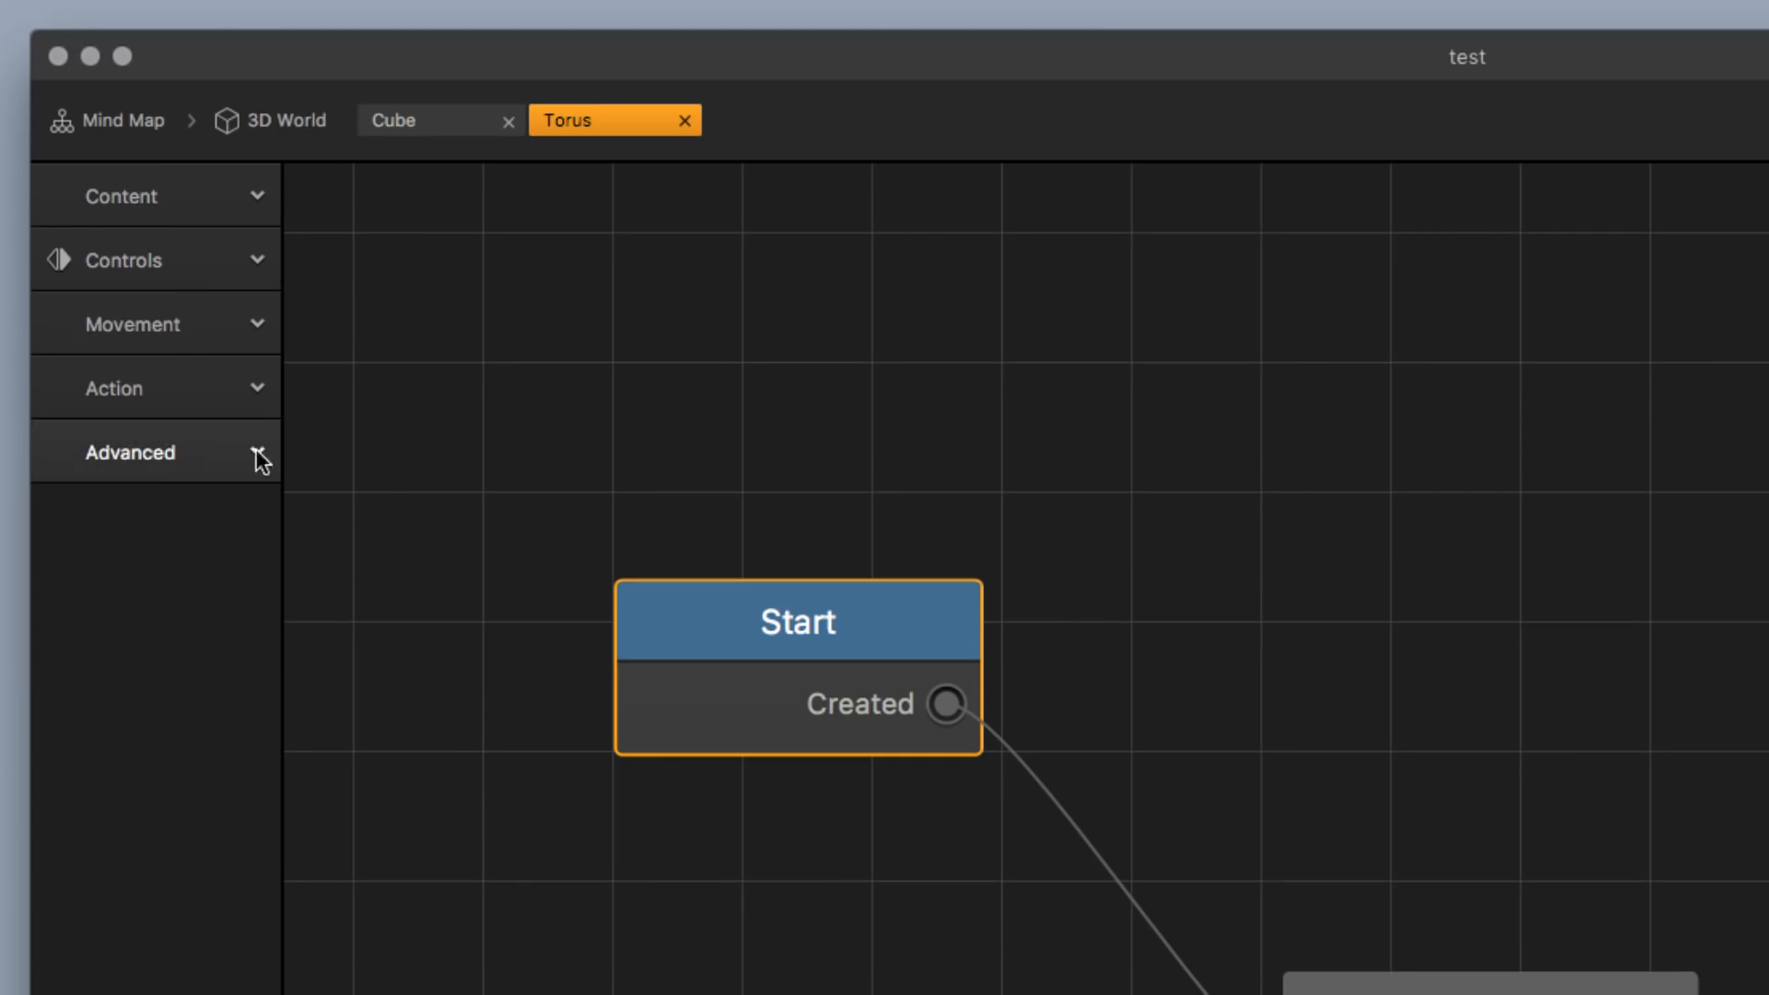
Try out an Add Point action node in the Torus's graph and delete it again
click(106, 262)
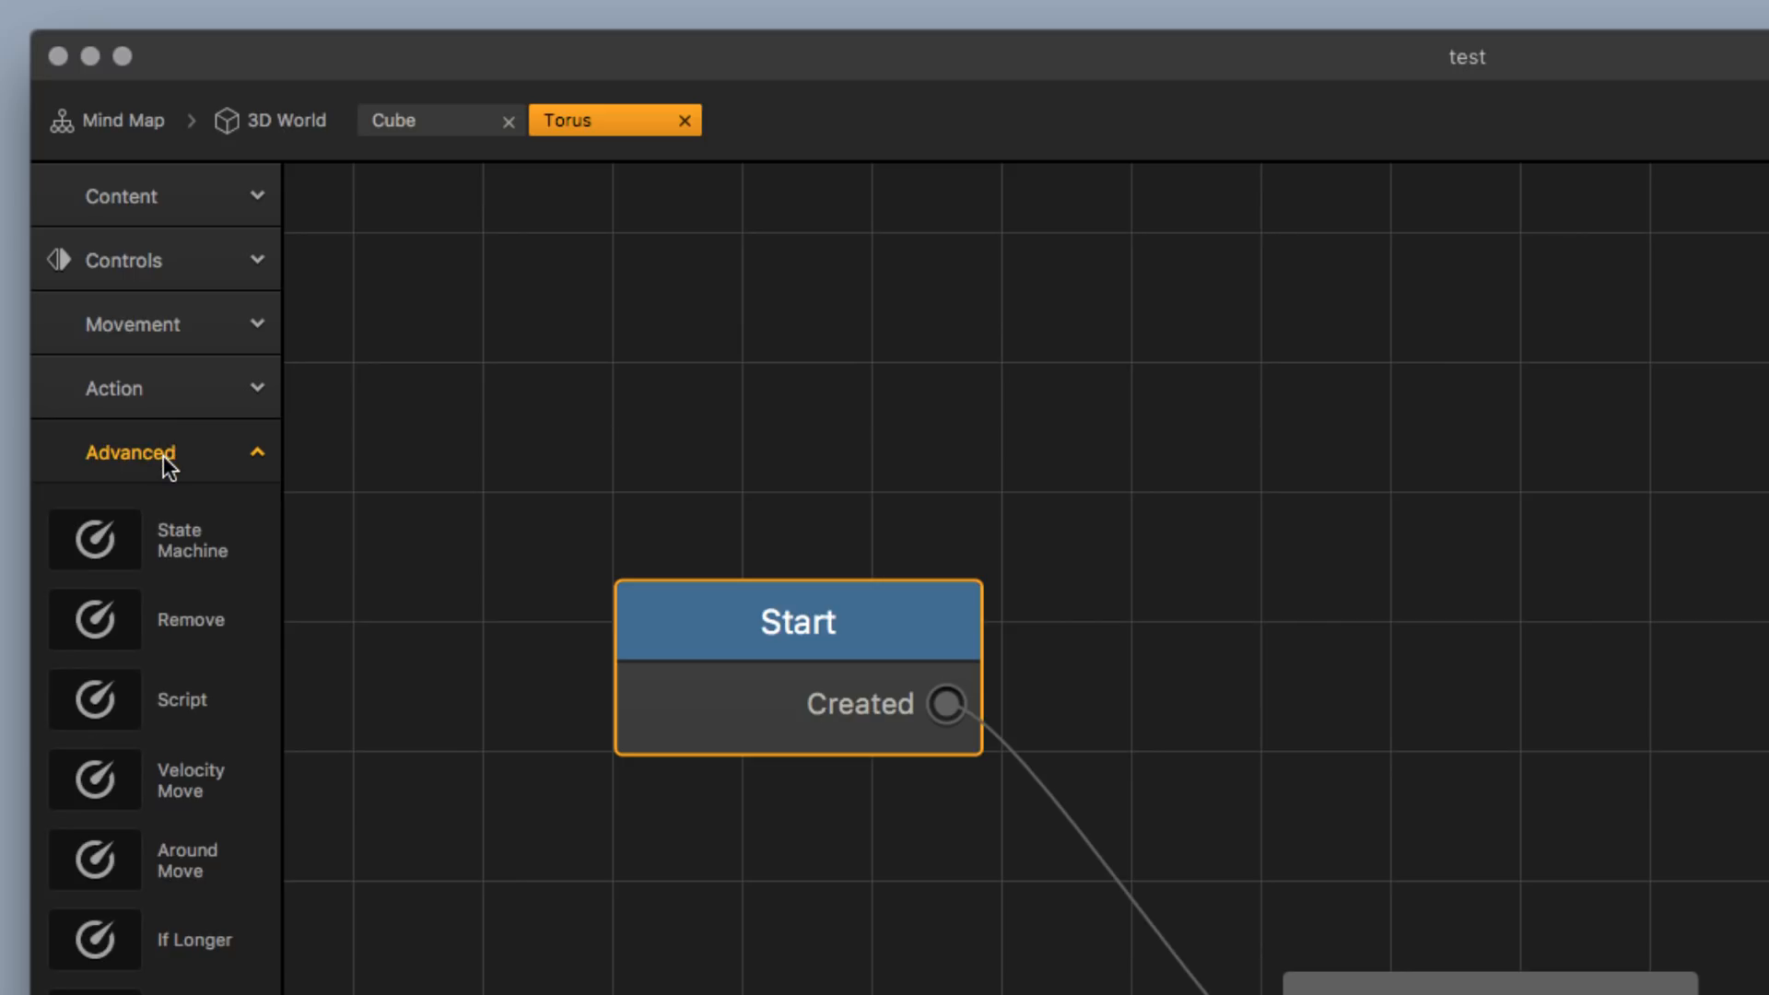
click(163, 456)
click(166, 396)
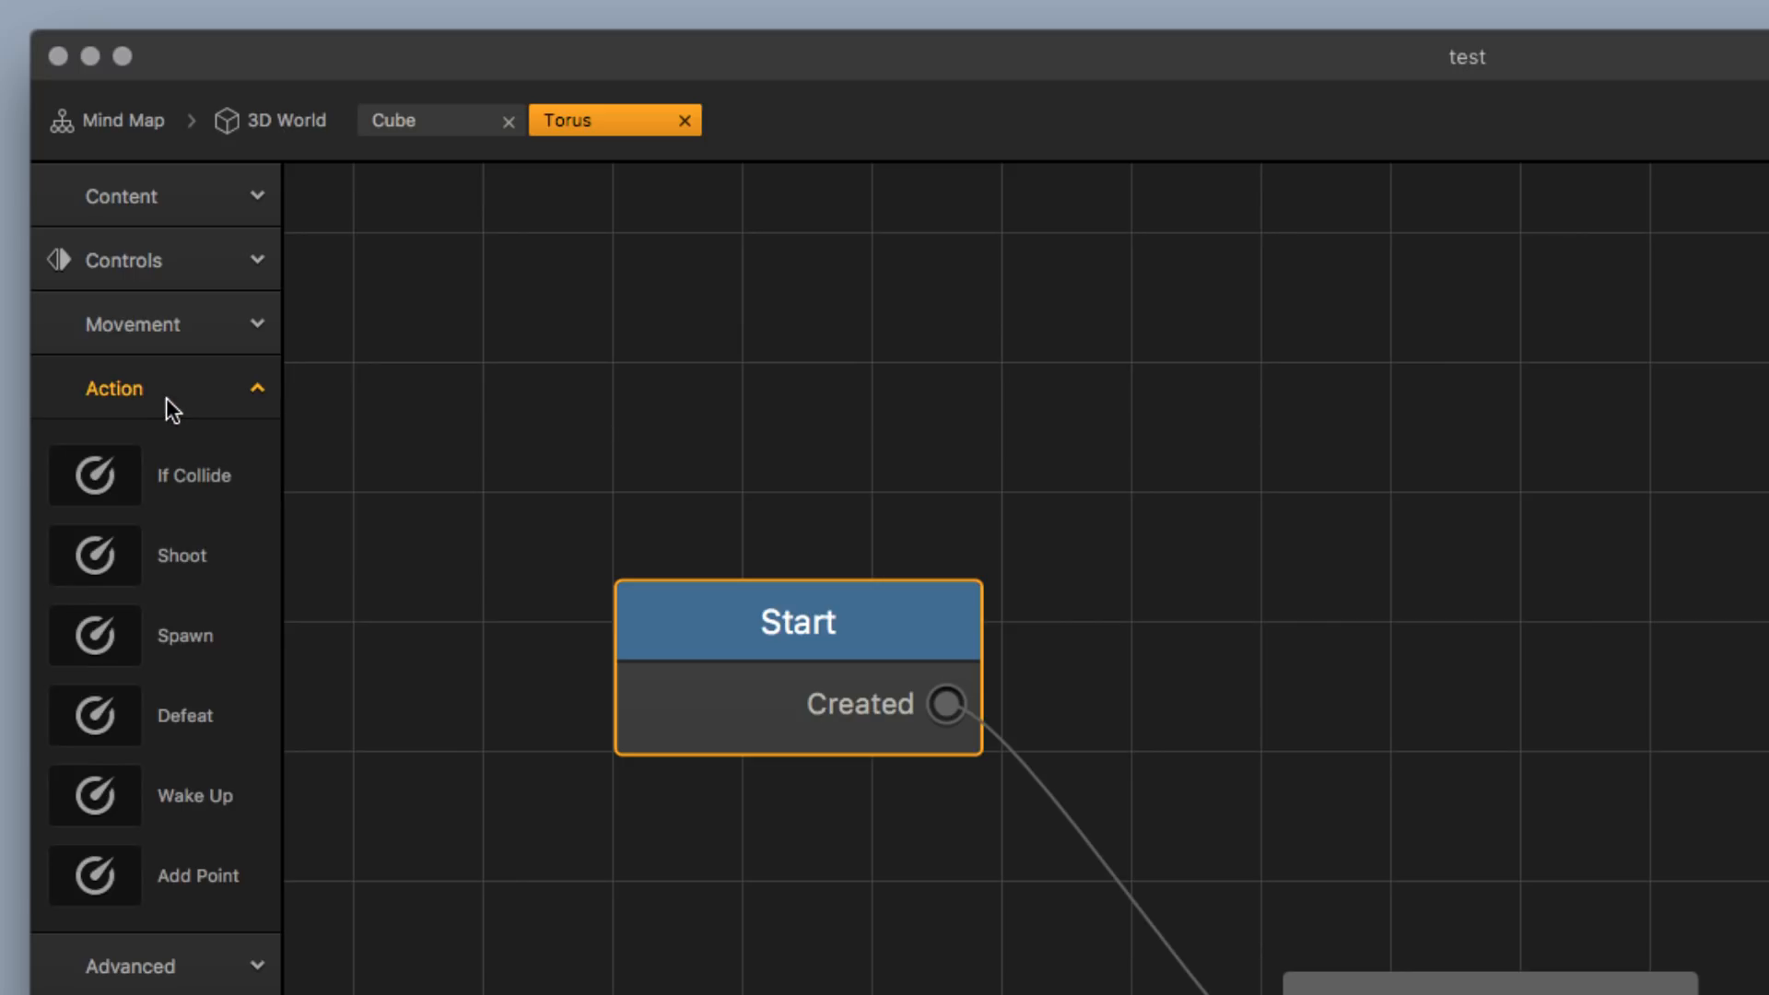
drag(166, 875, 1631, 631)
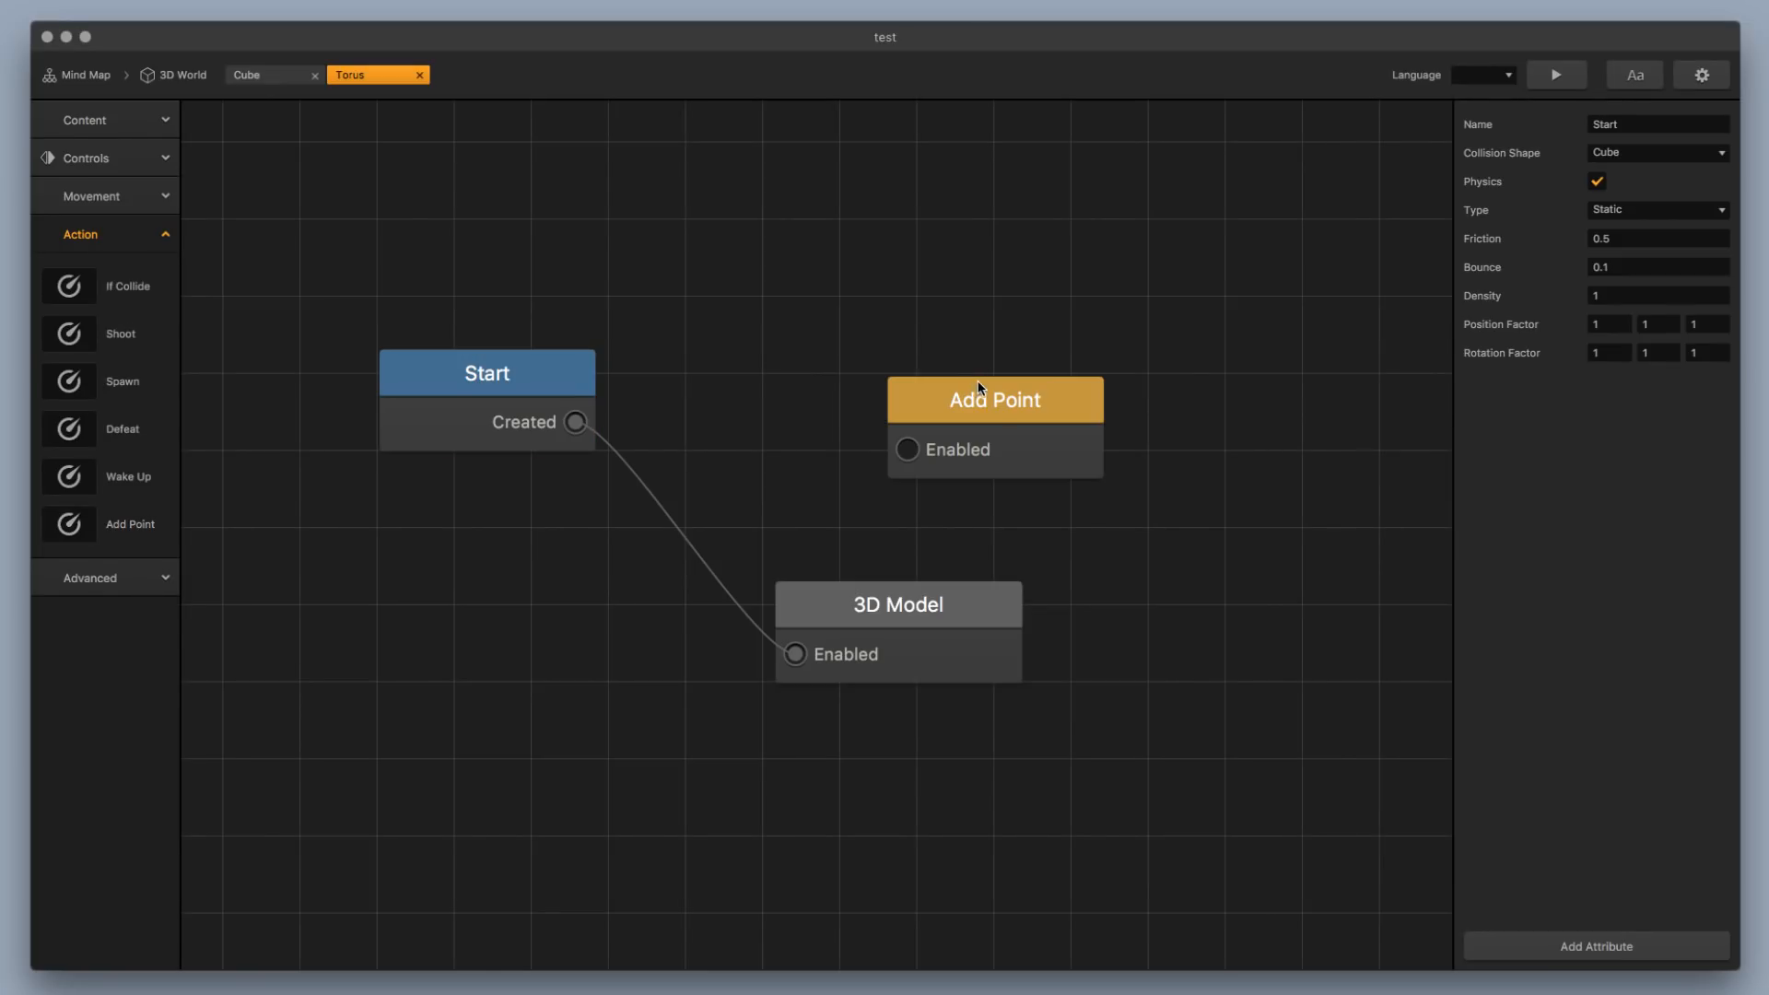
click(990, 405)
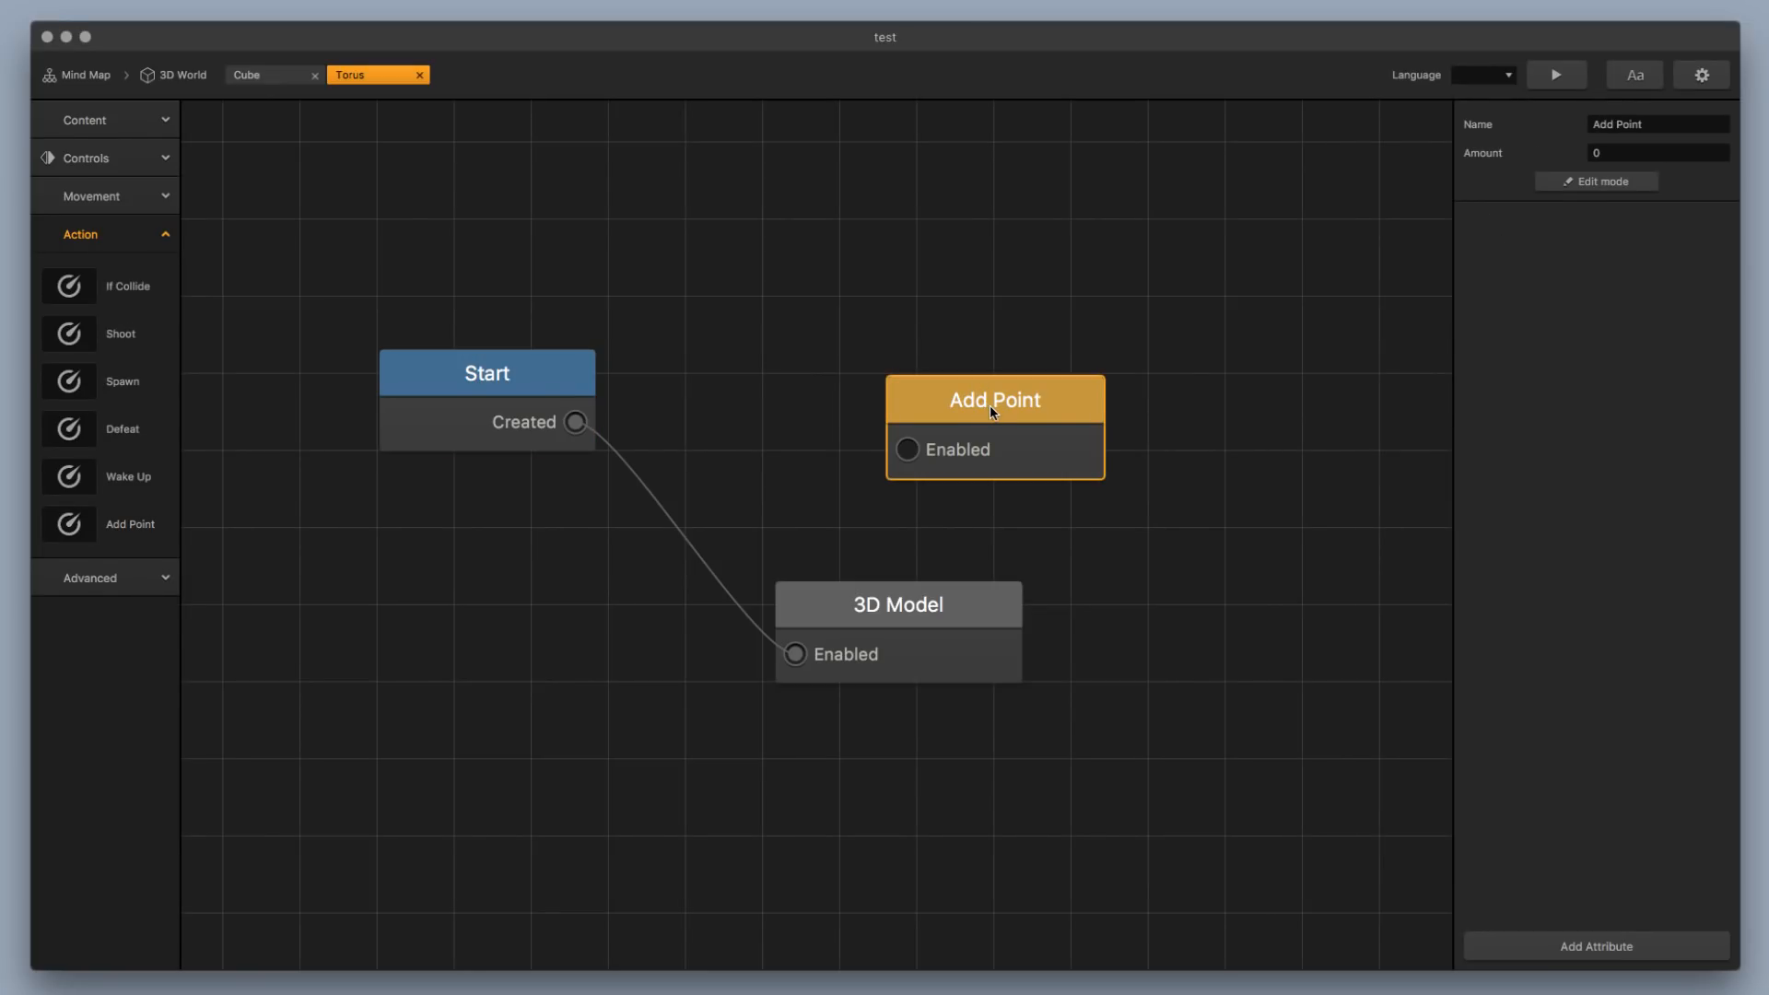
drag(981, 428, 958, 413)
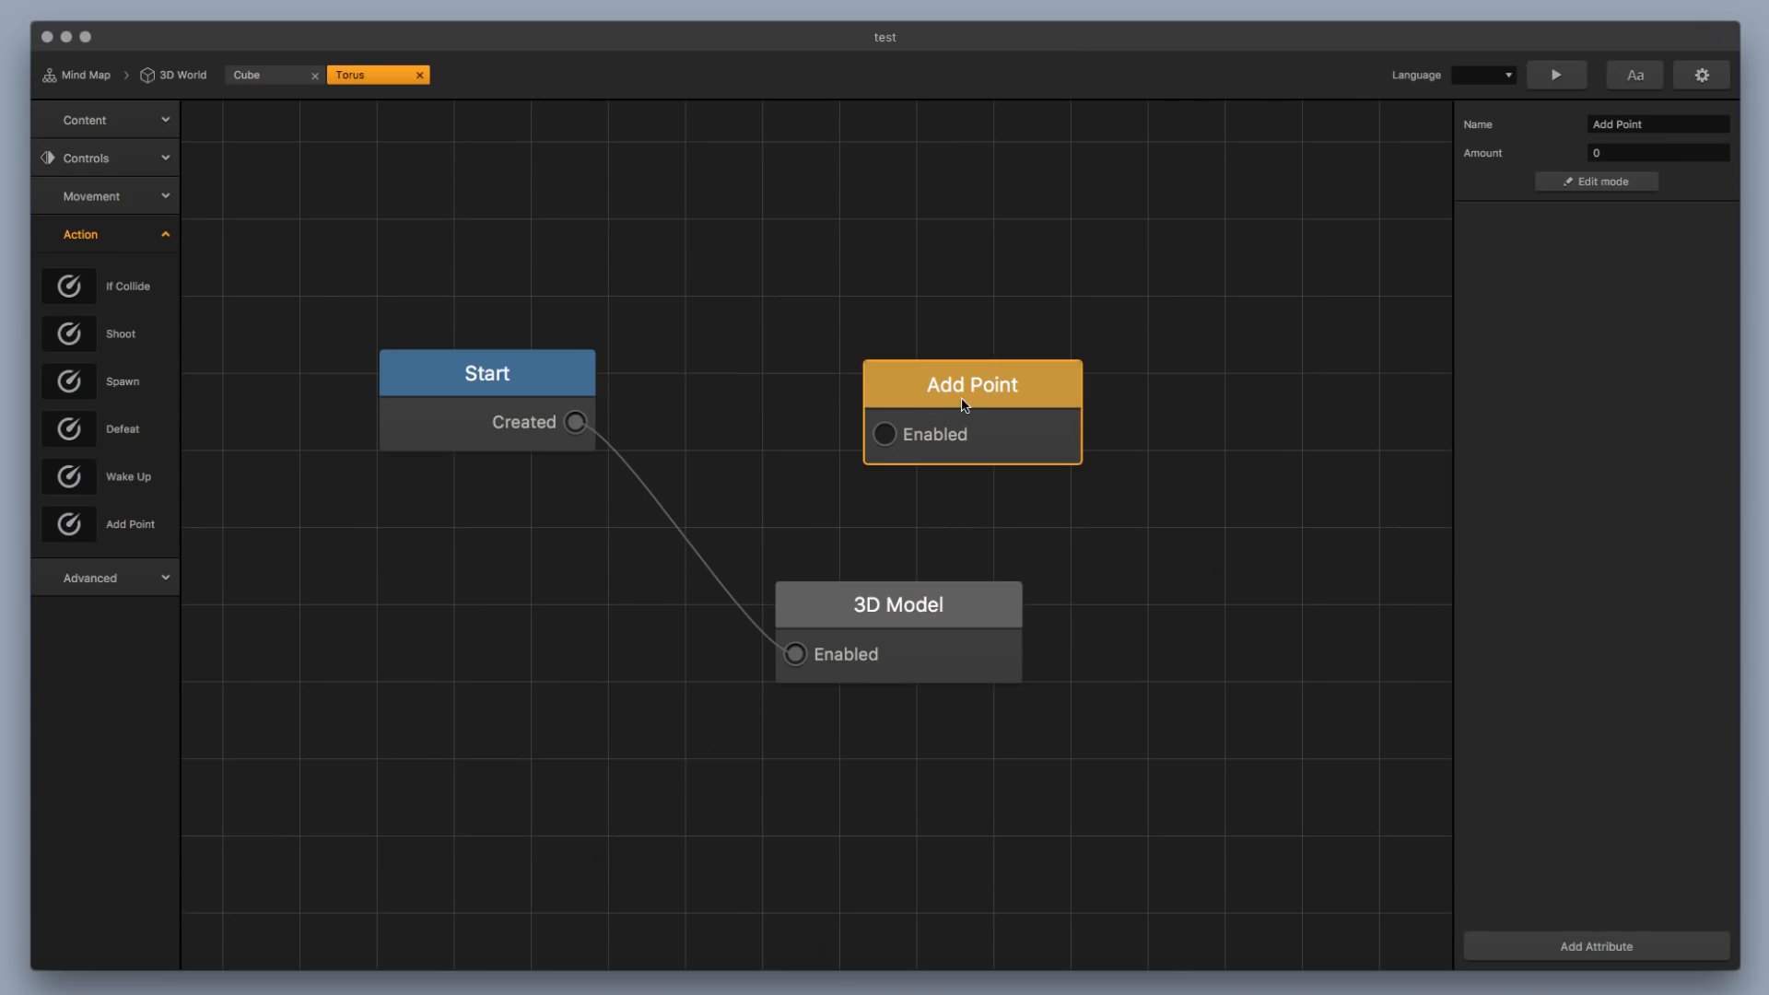
key(Delete)
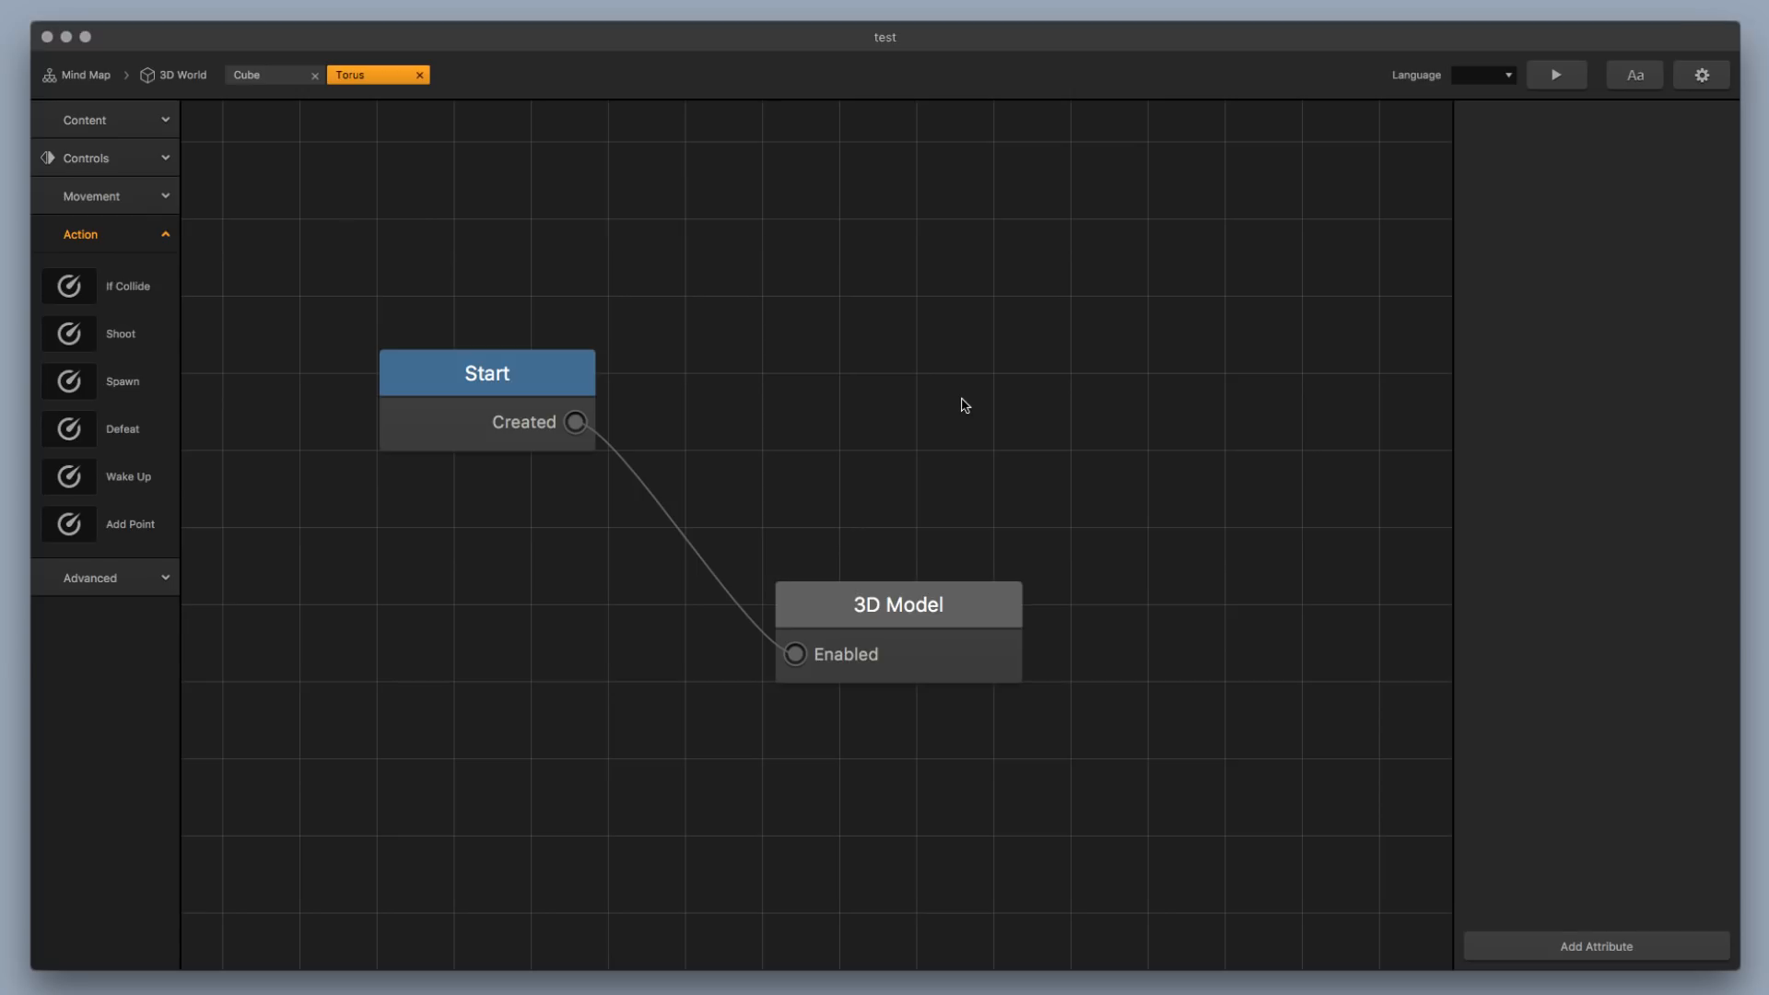
Return to the 3D World and review the Torus asset's collision group and collision shape options
click(496, 365)
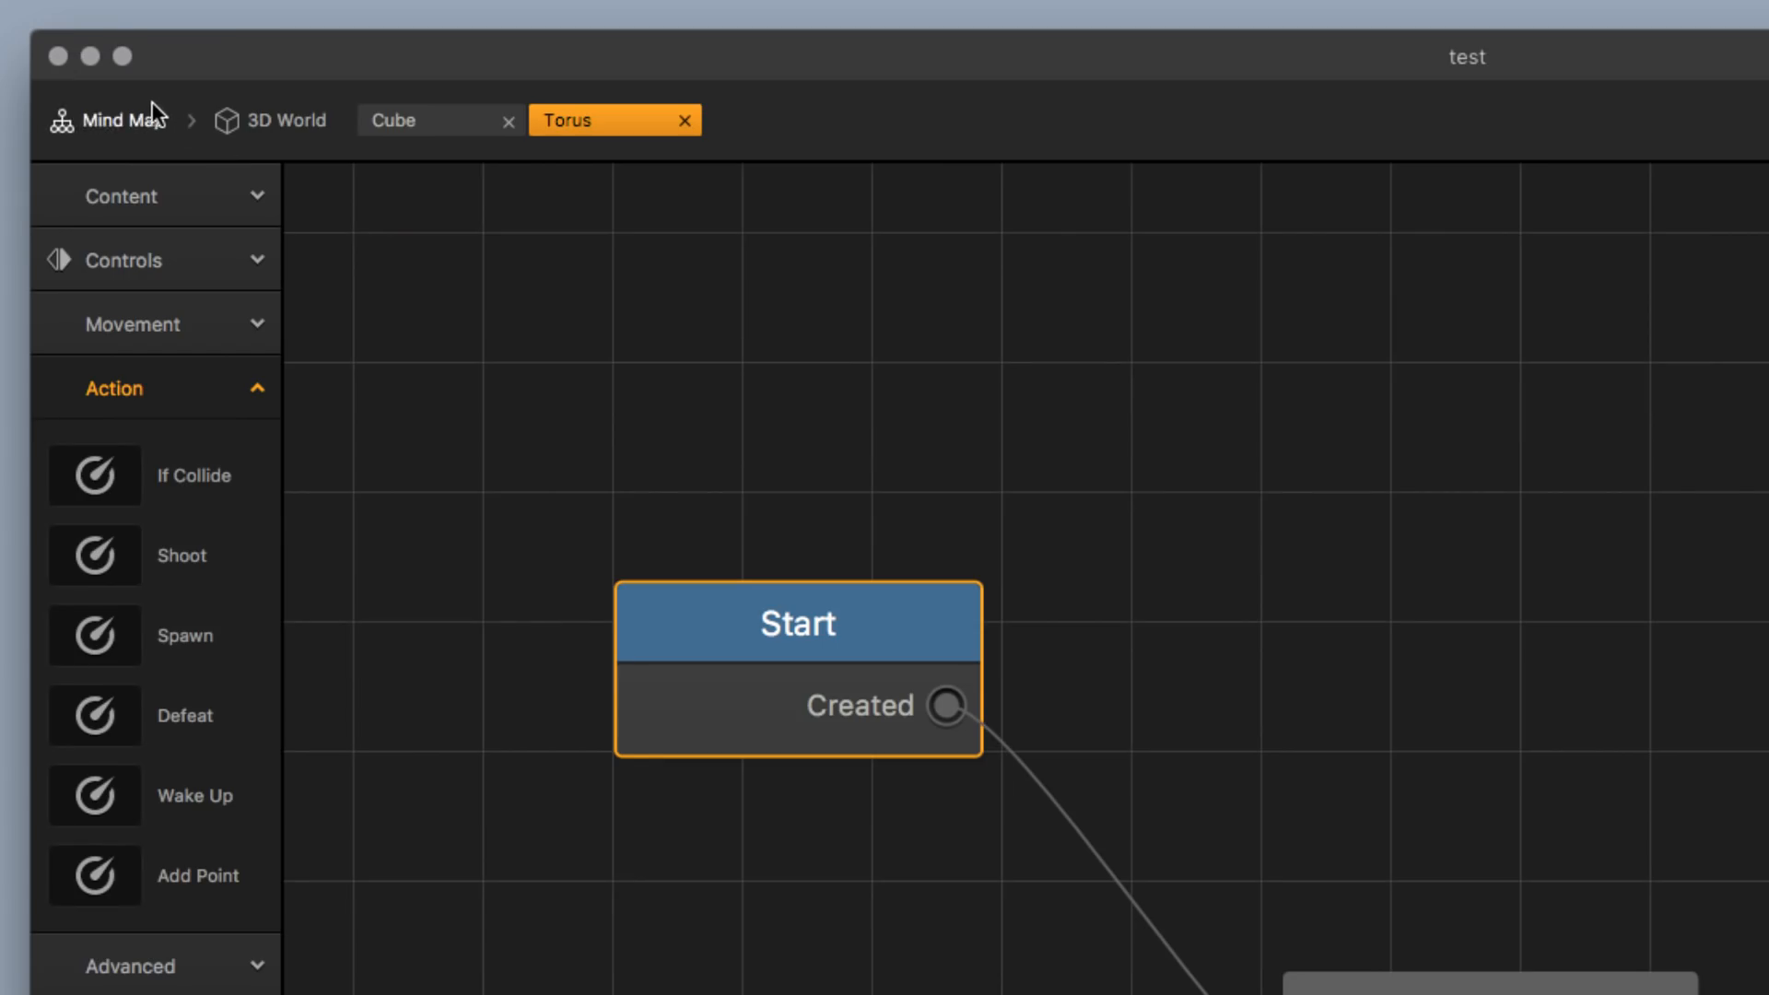
click(166, 77)
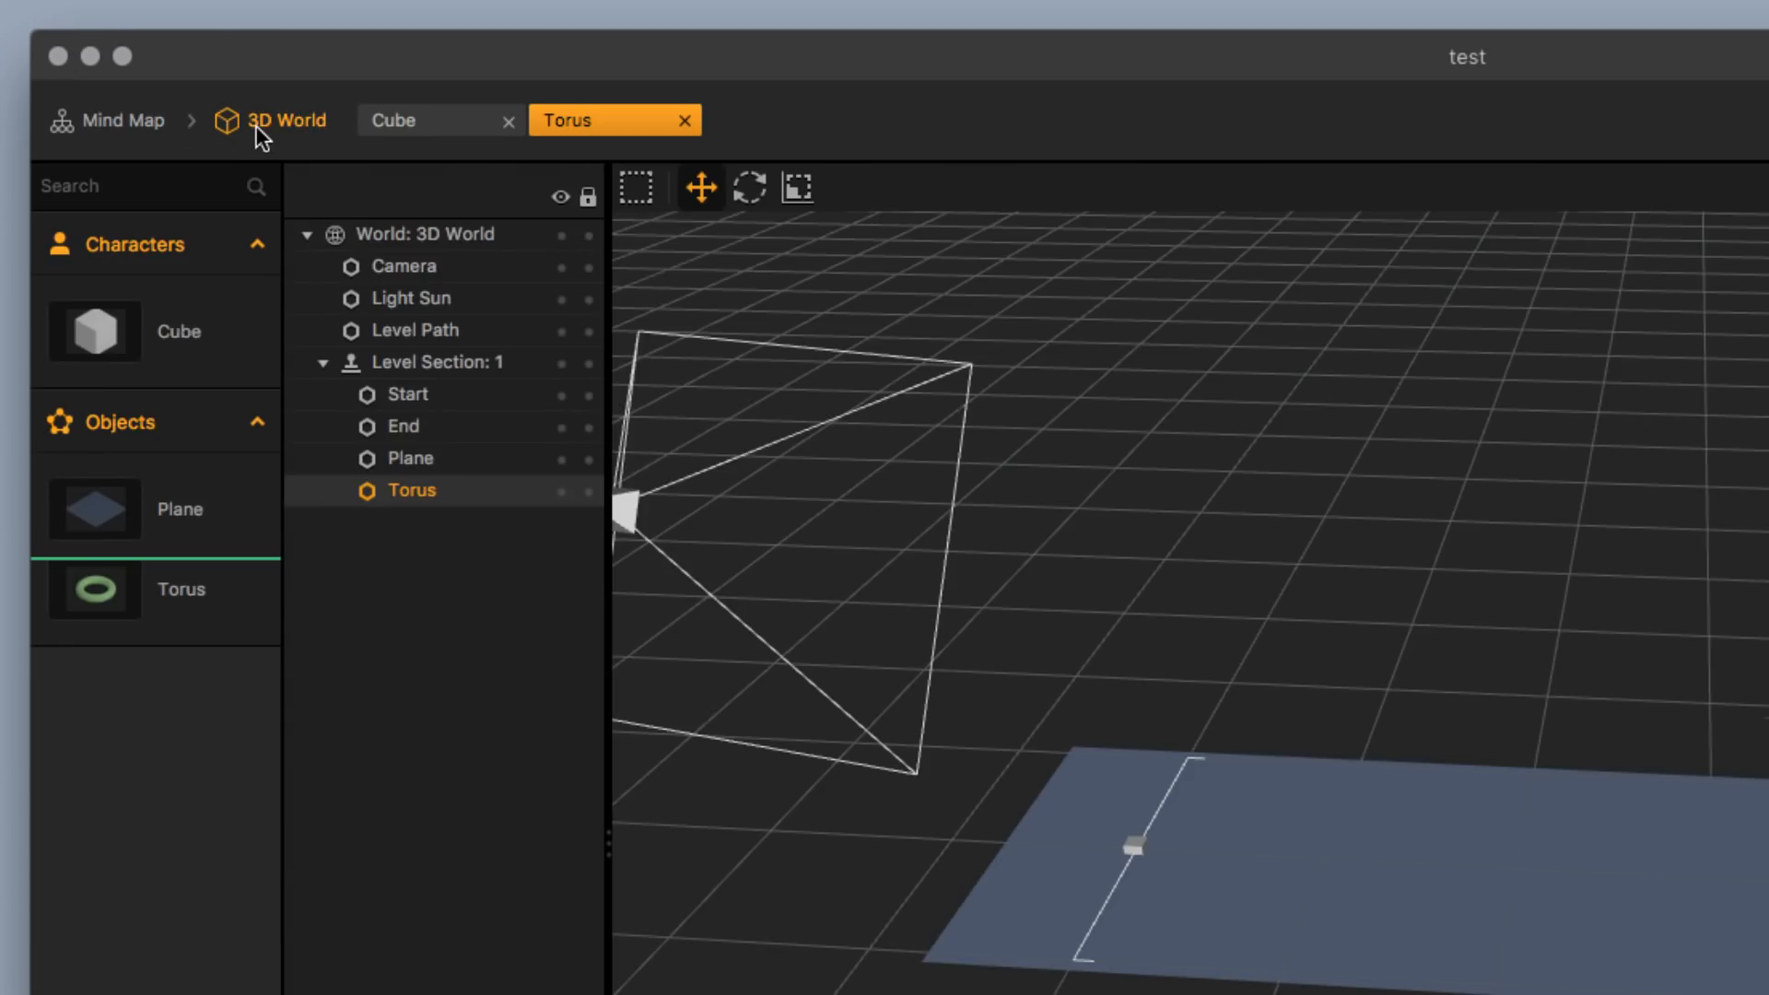
click(186, 601)
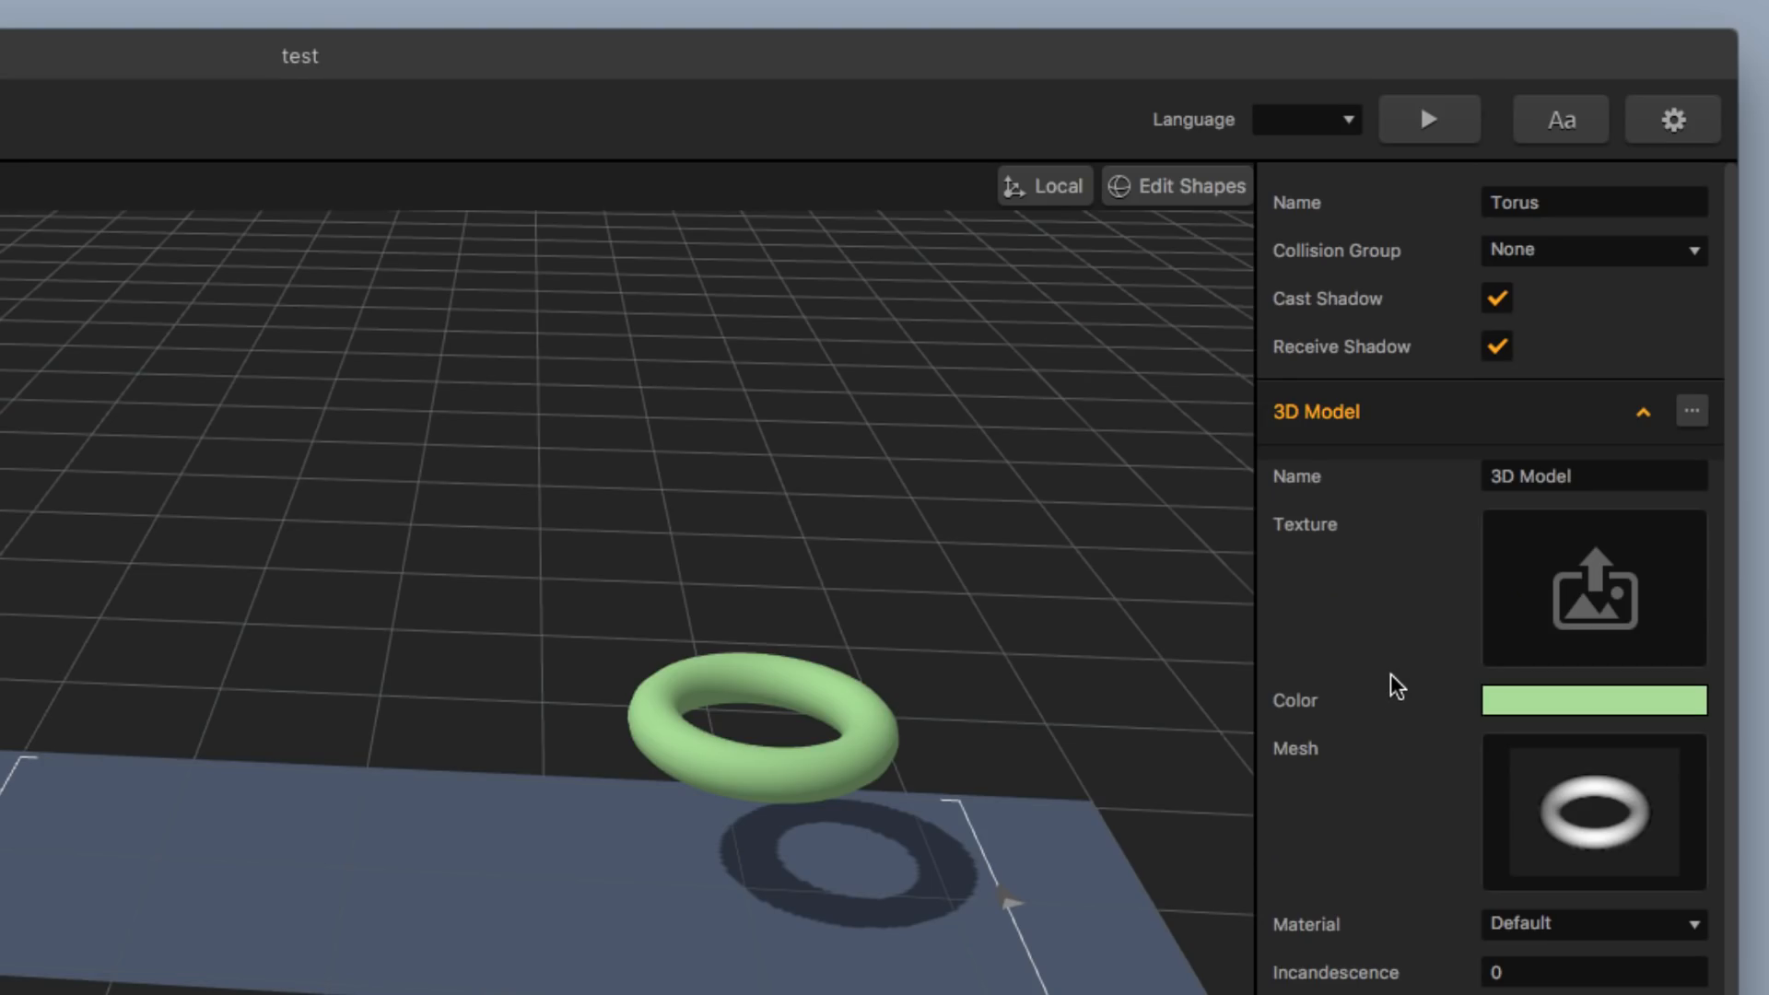
click(1520, 251)
click(1573, 252)
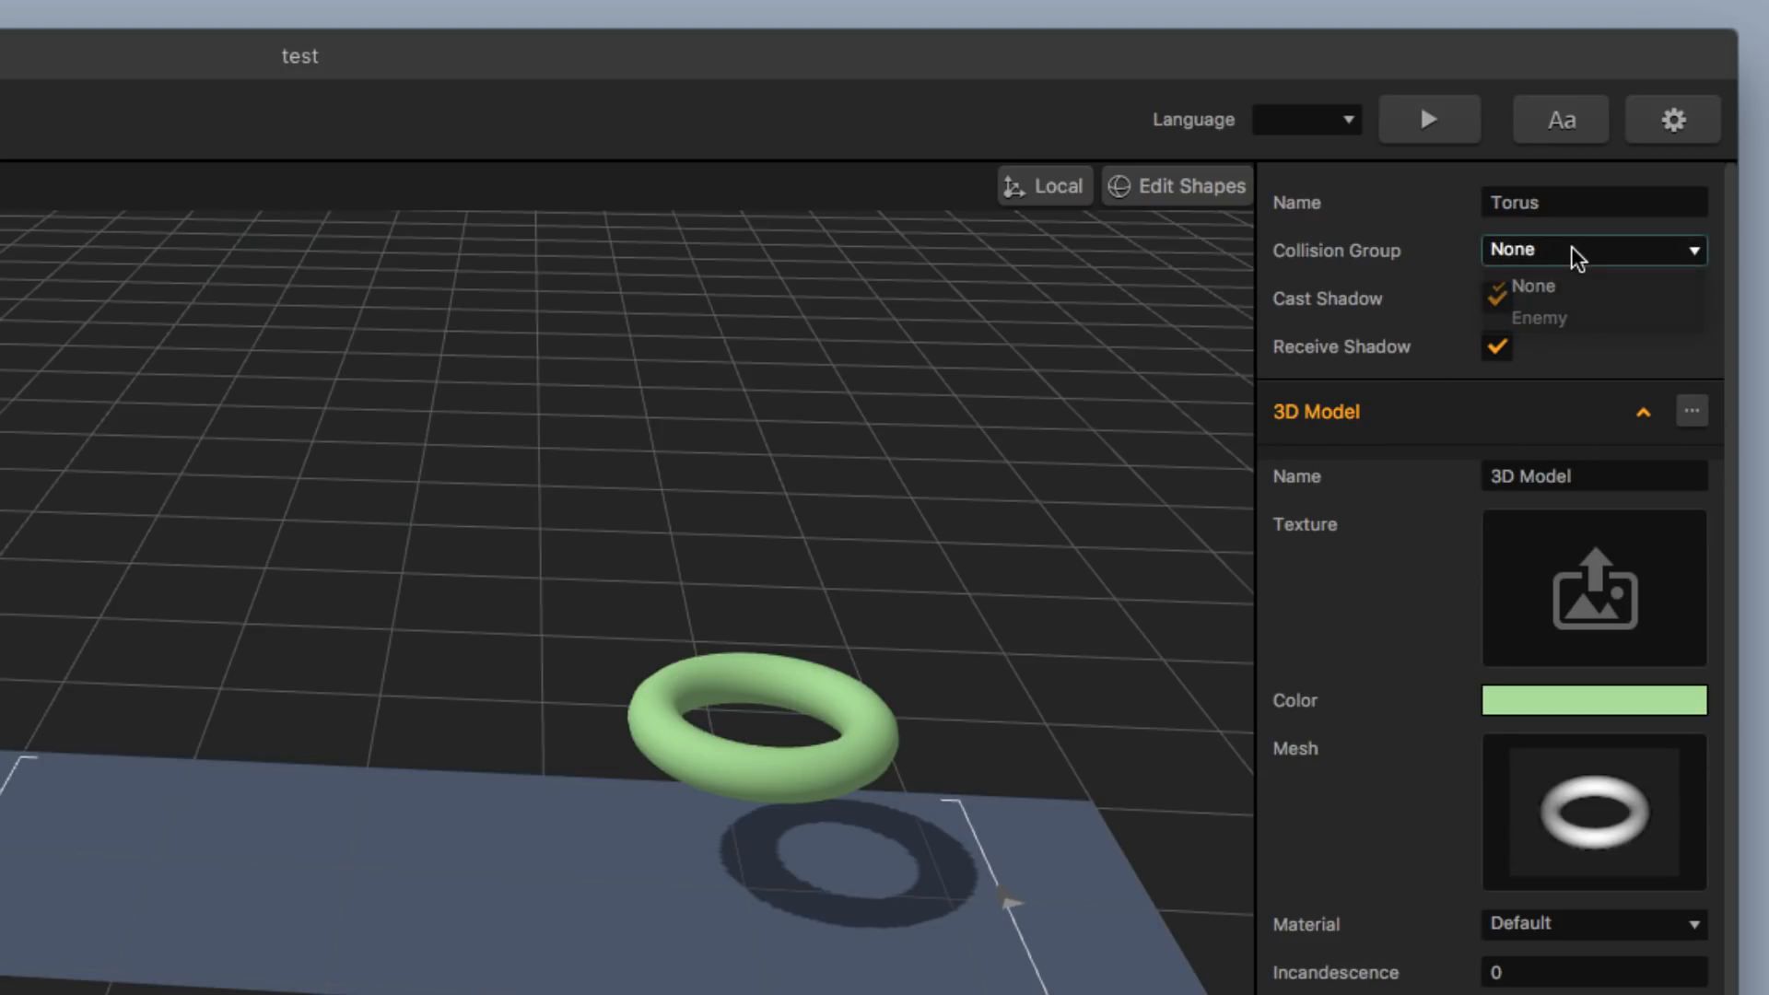
scroll(1391, 841, down, 2)
scroll(1375, 290, down, 1)
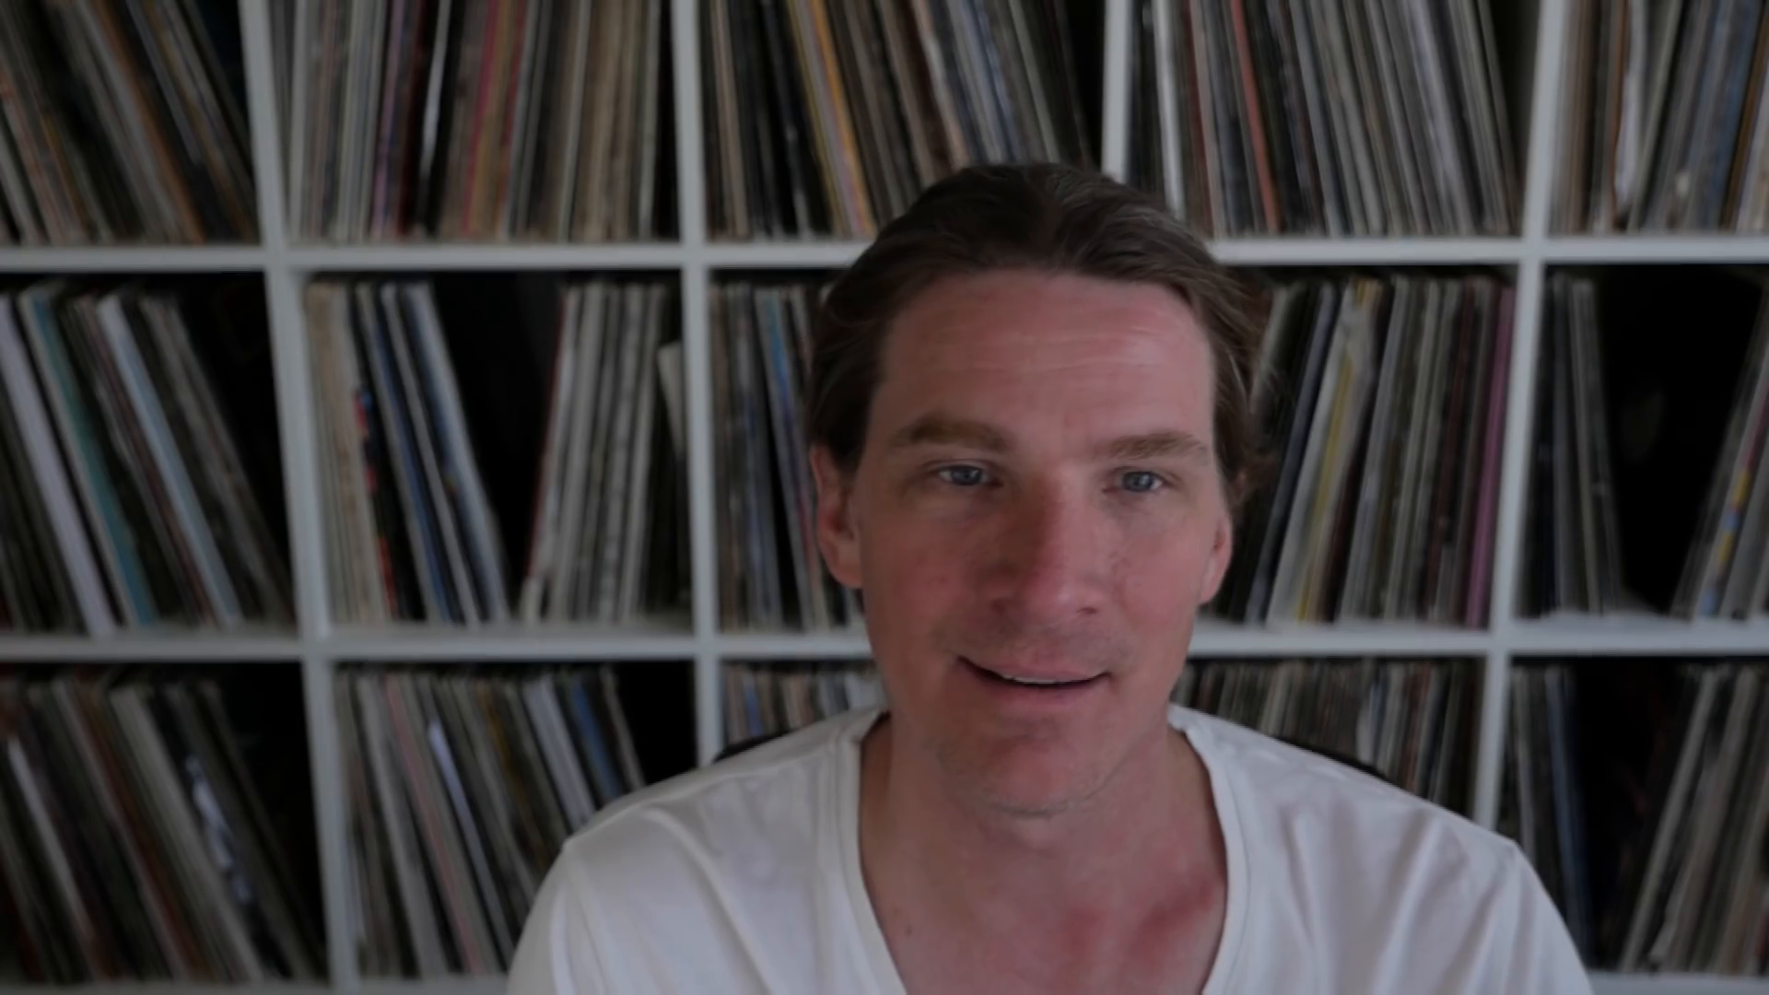
click(1618, 712)
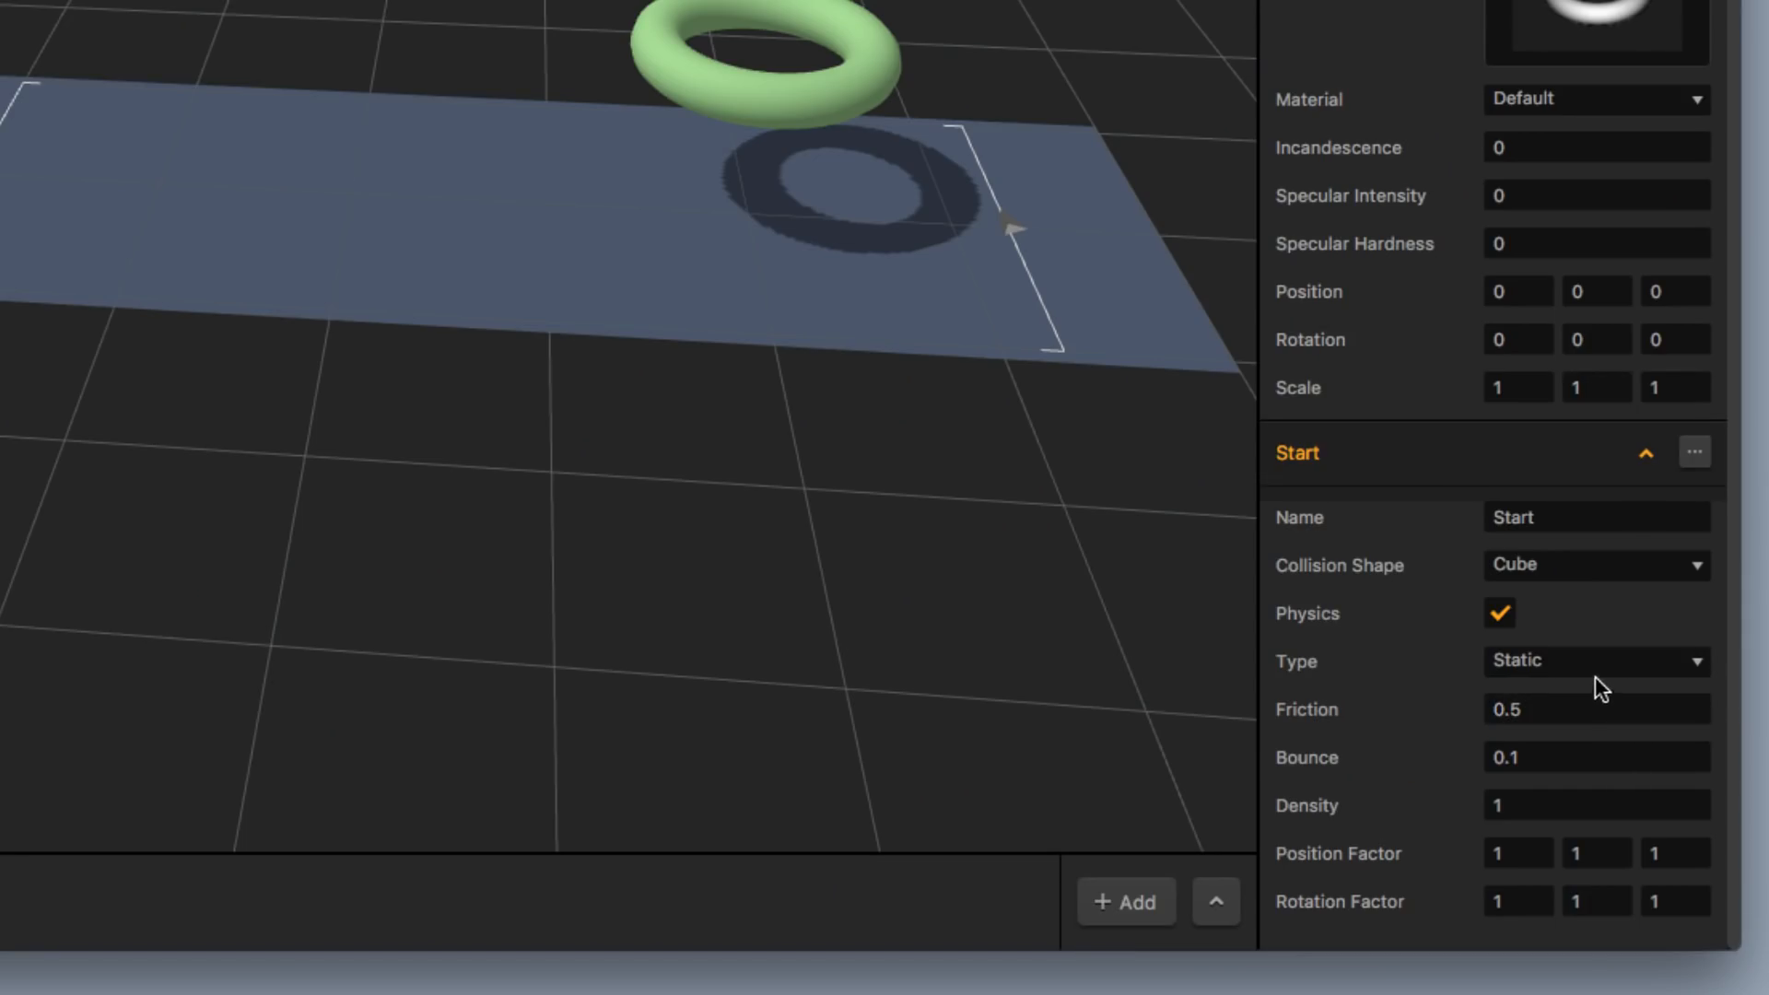
click(1582, 575)
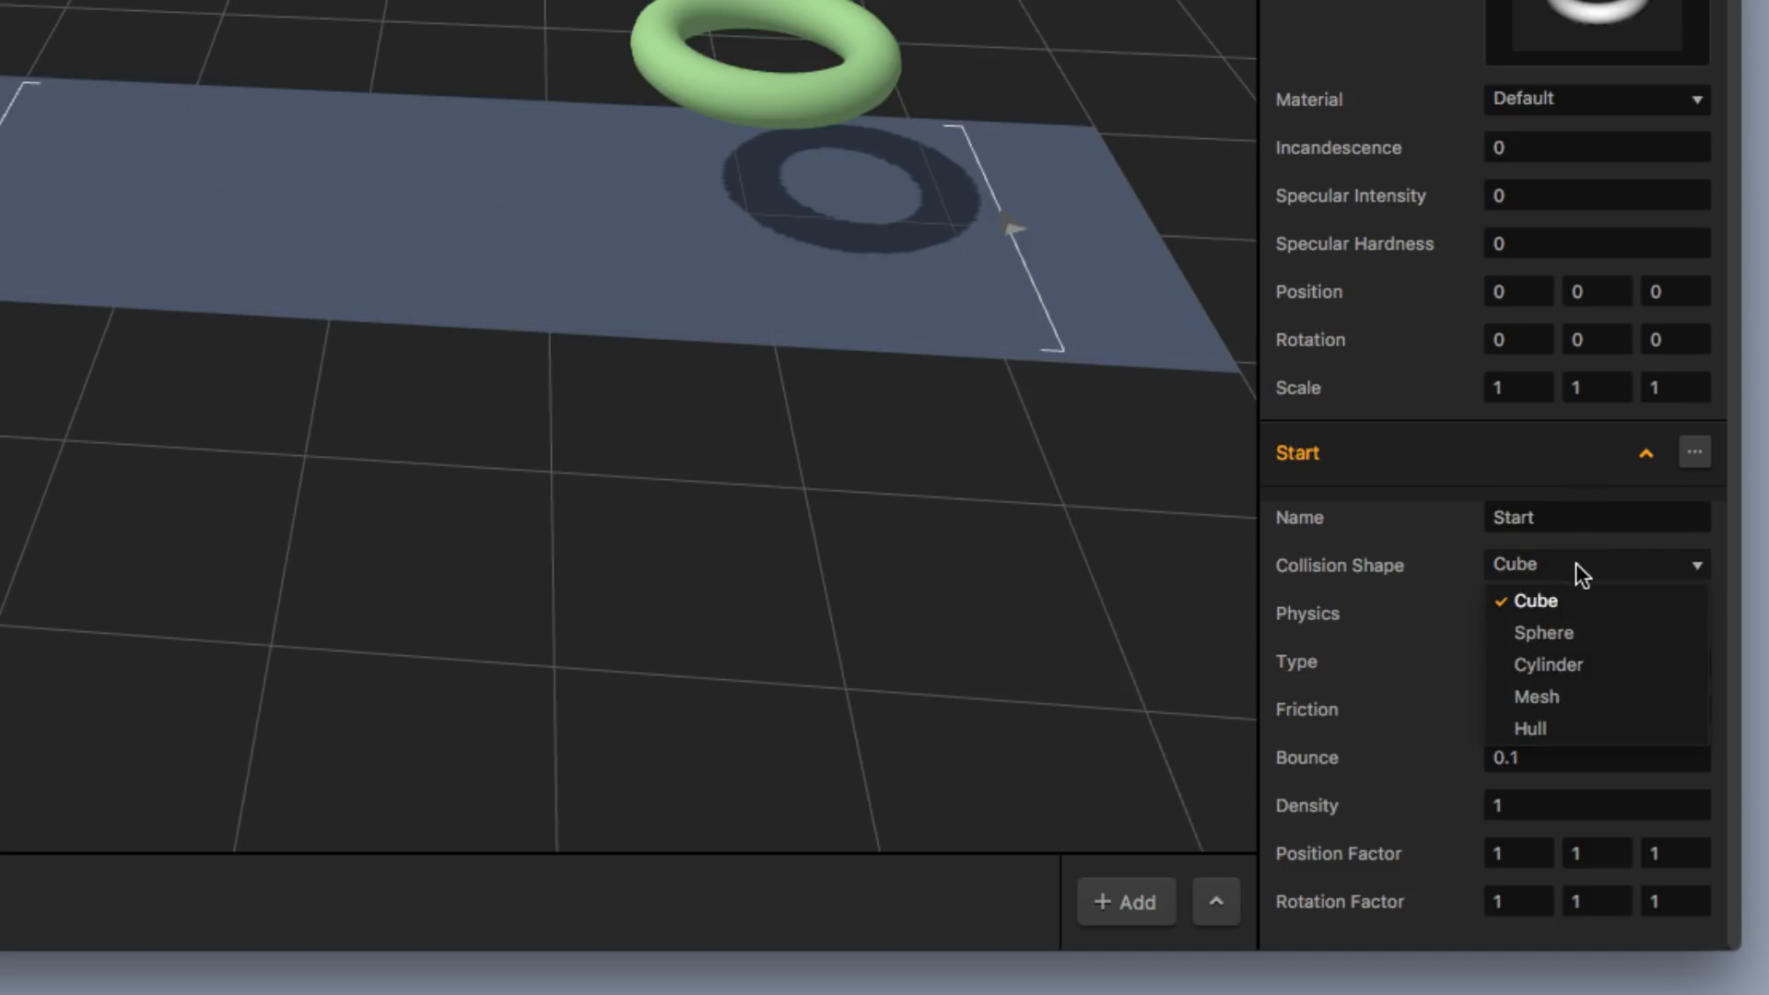
click(1577, 572)
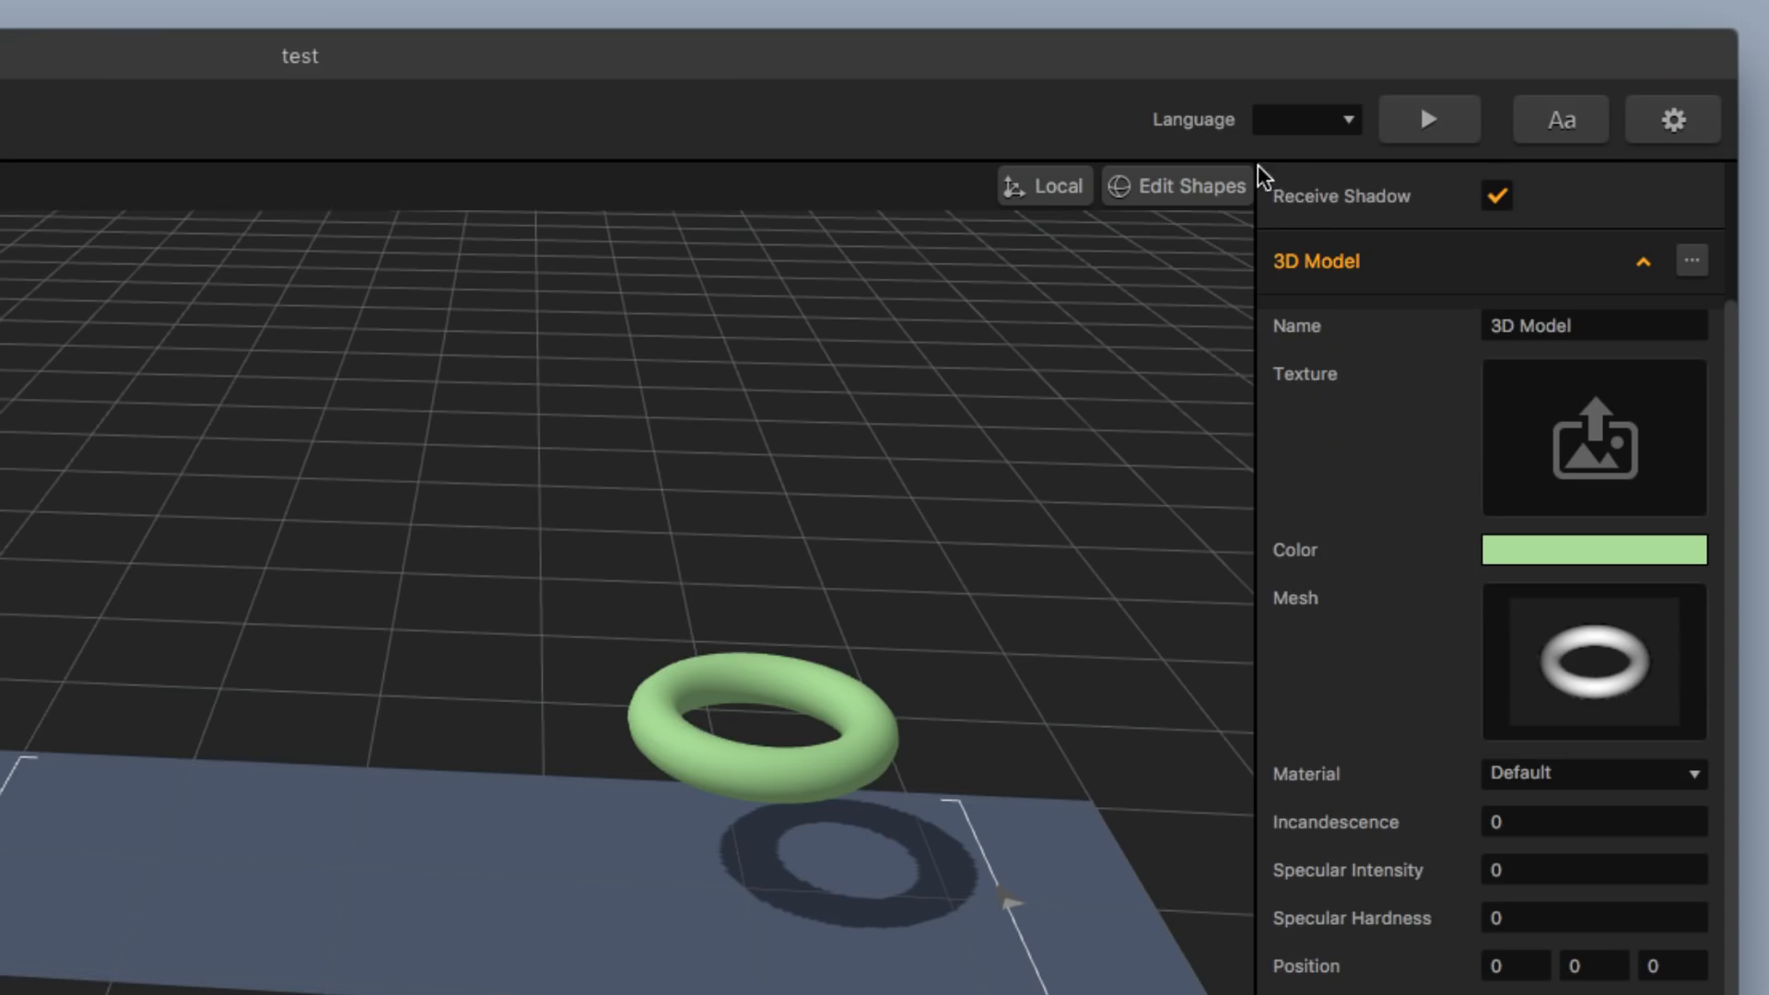
Inspect the Torus's cube collision shape in shape editing mode and leave that mode
click(1191, 186)
scroll(1170, 392, up, 2)
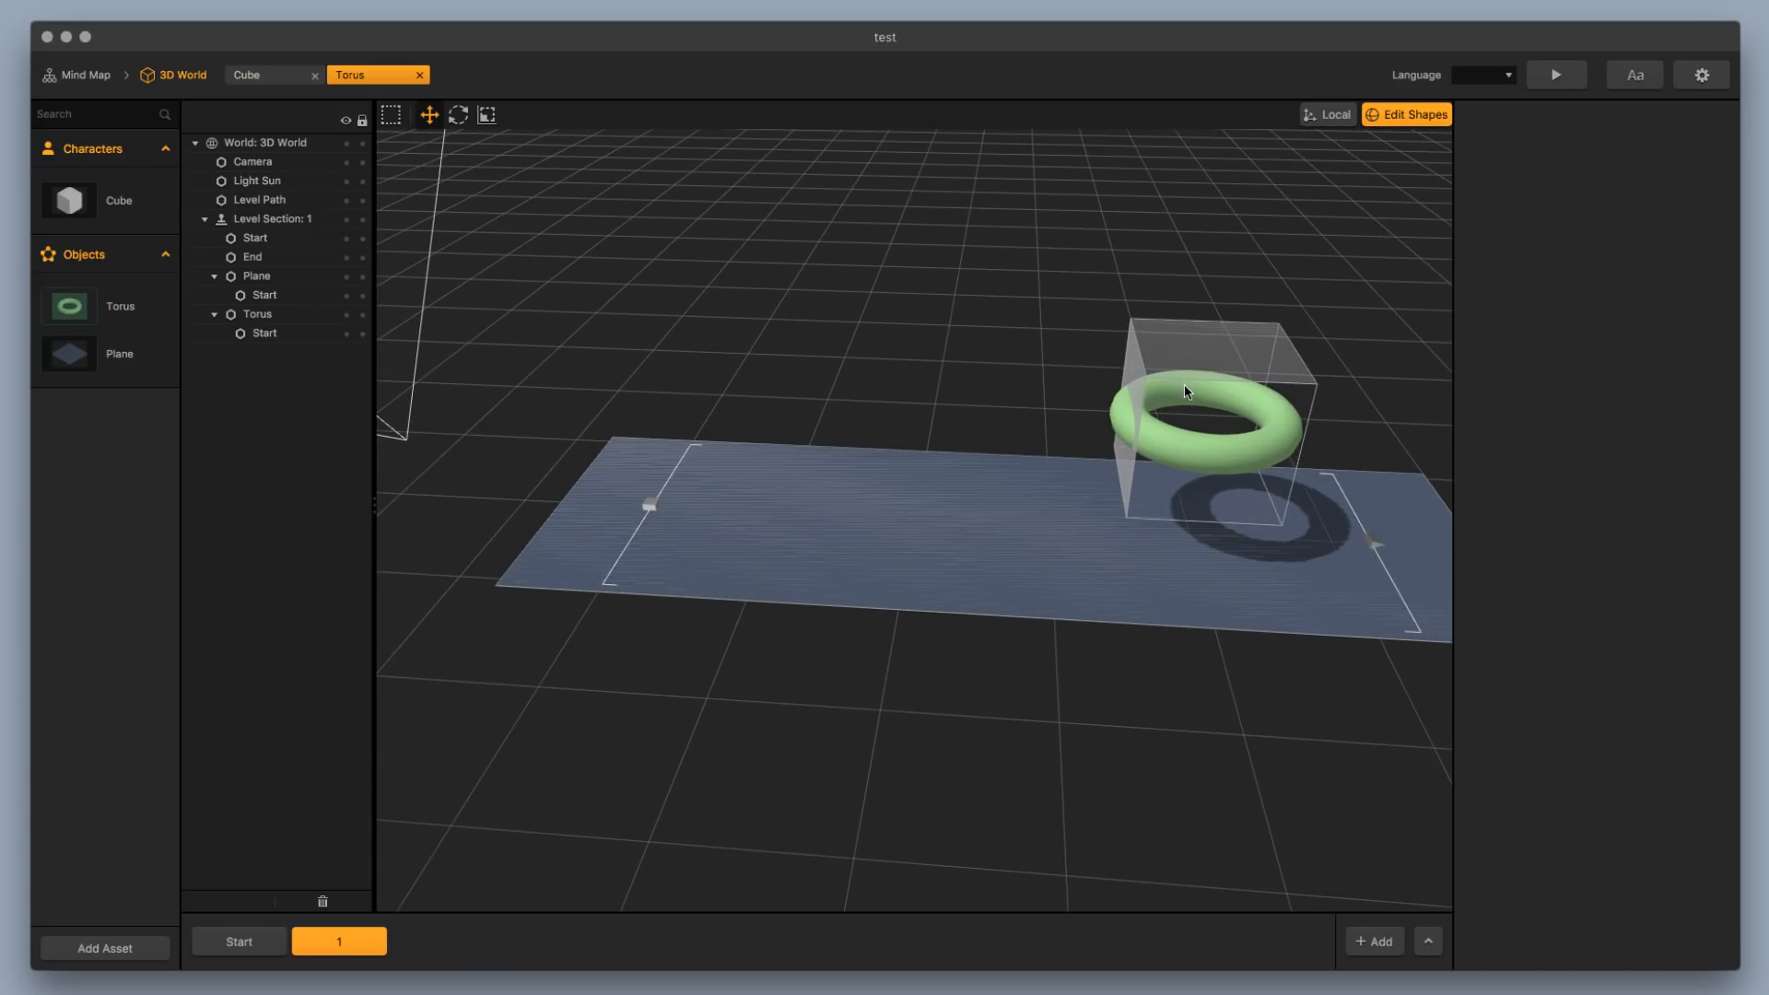
click(1203, 356)
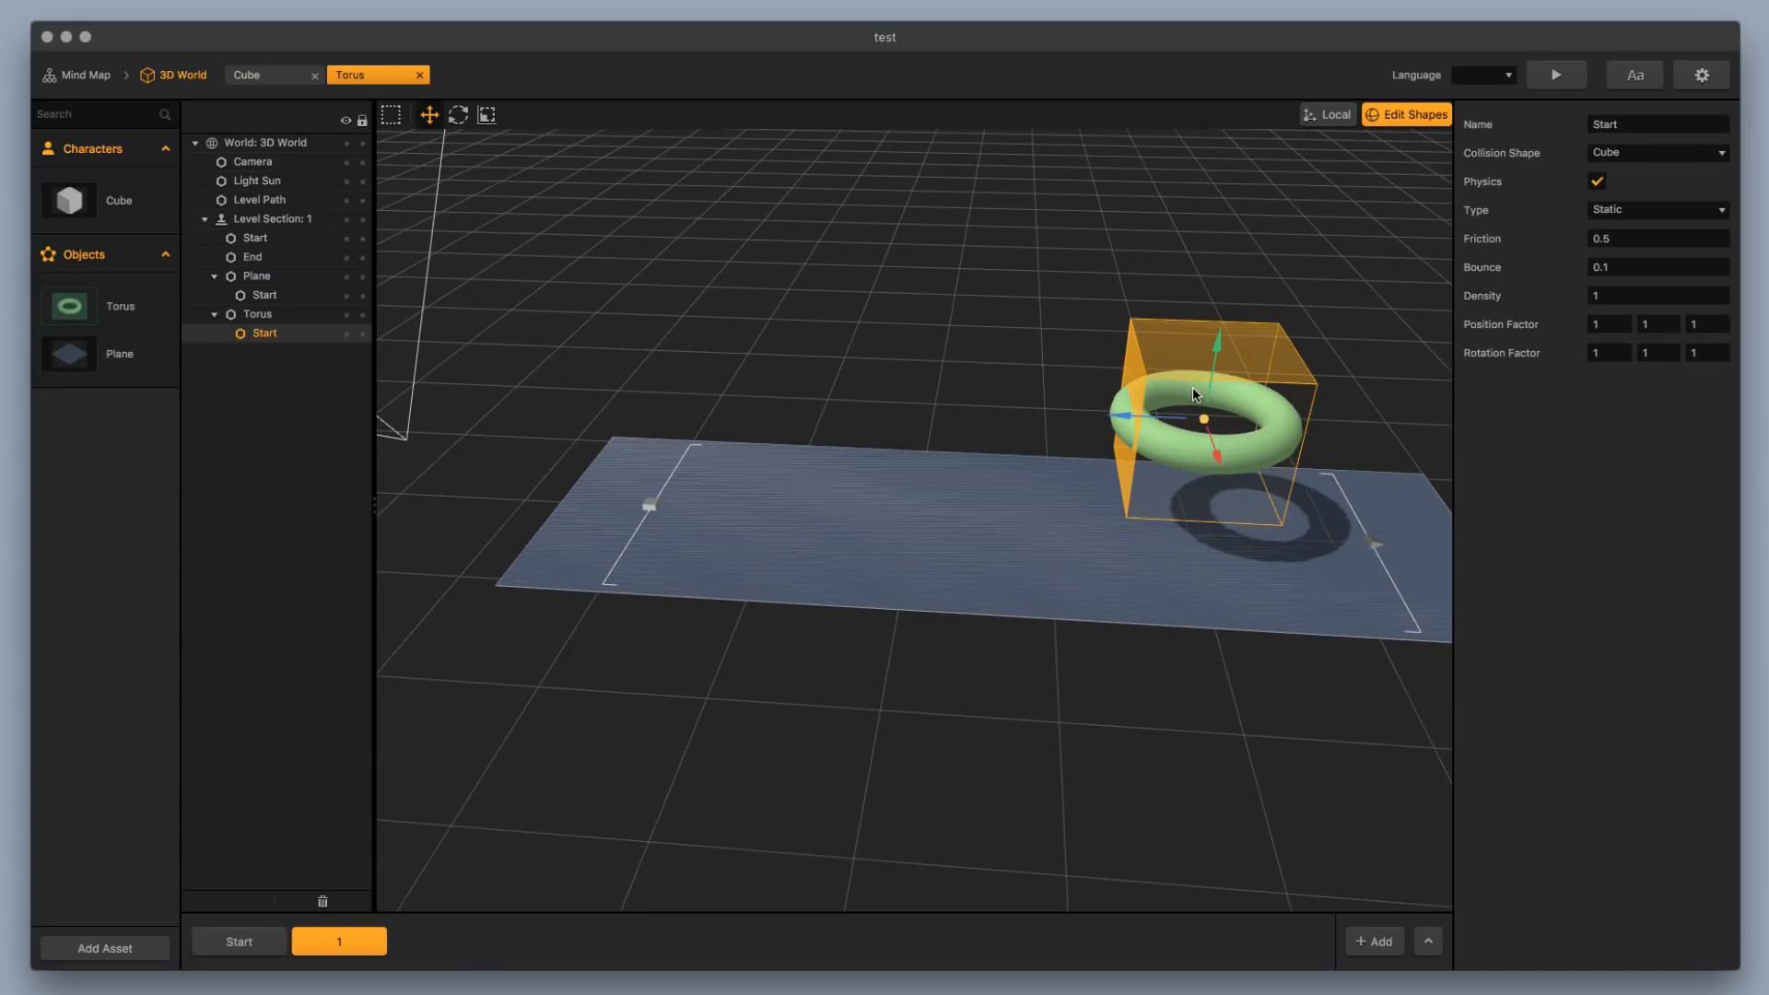
scroll(1193, 387, down, 1)
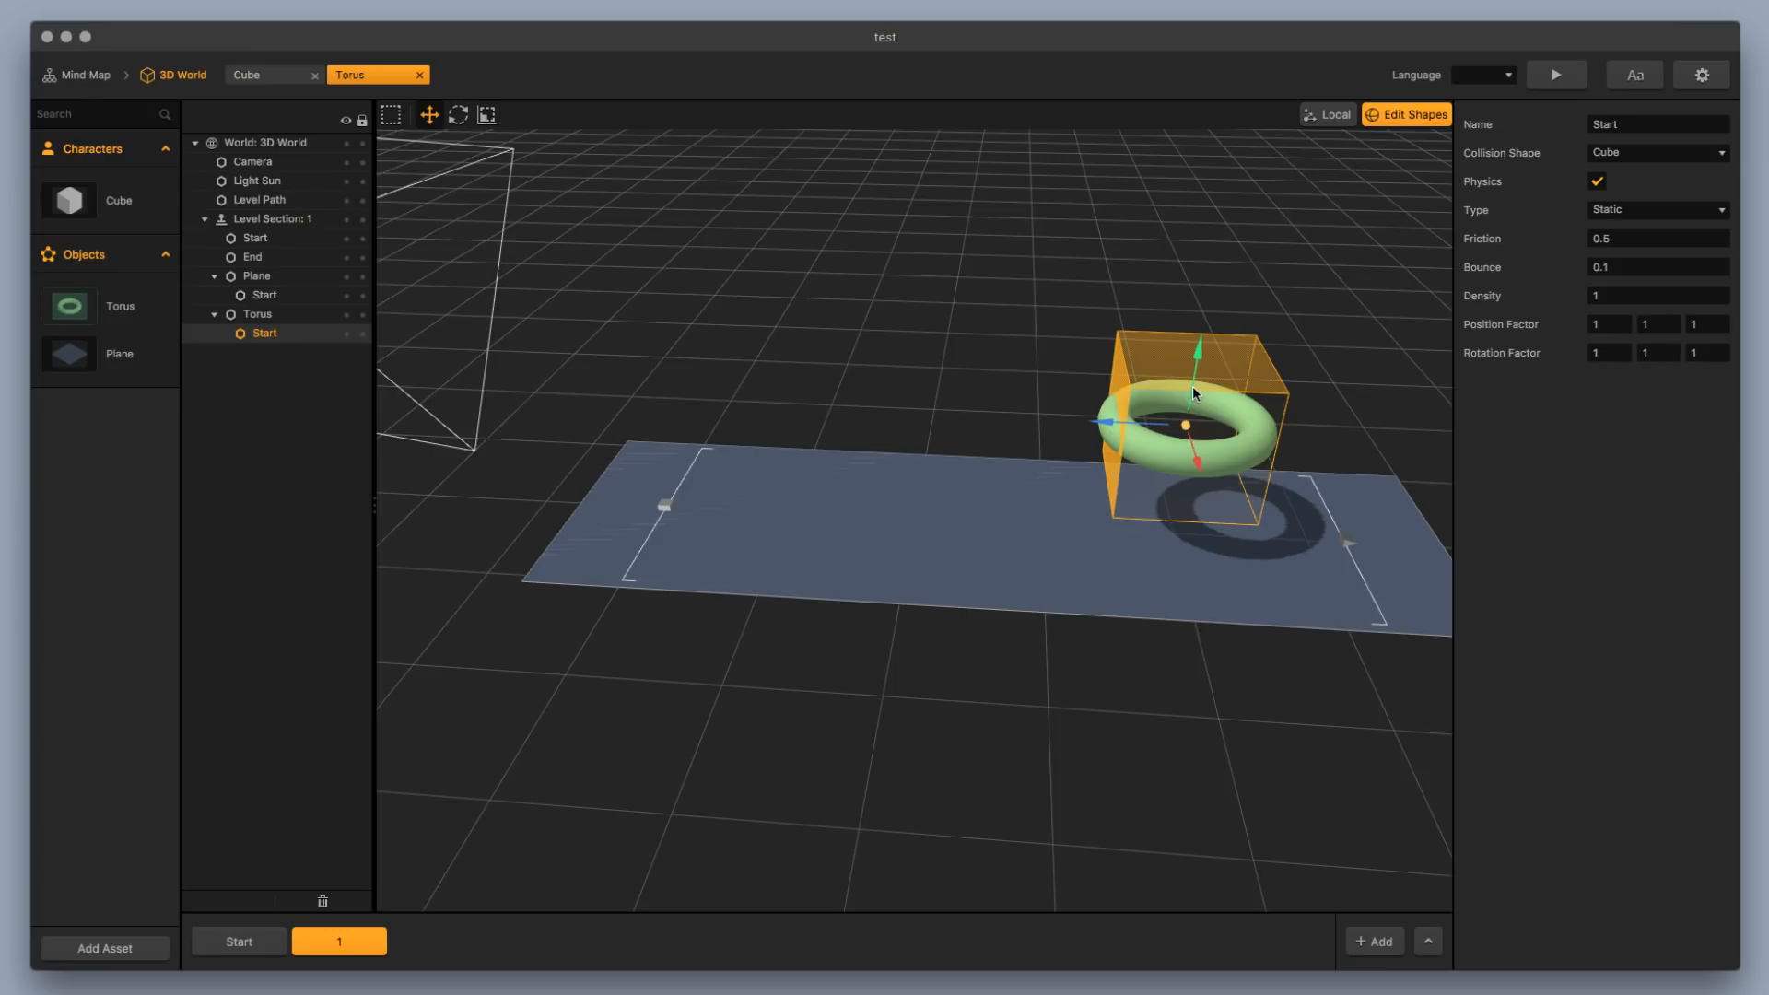
click(1415, 118)
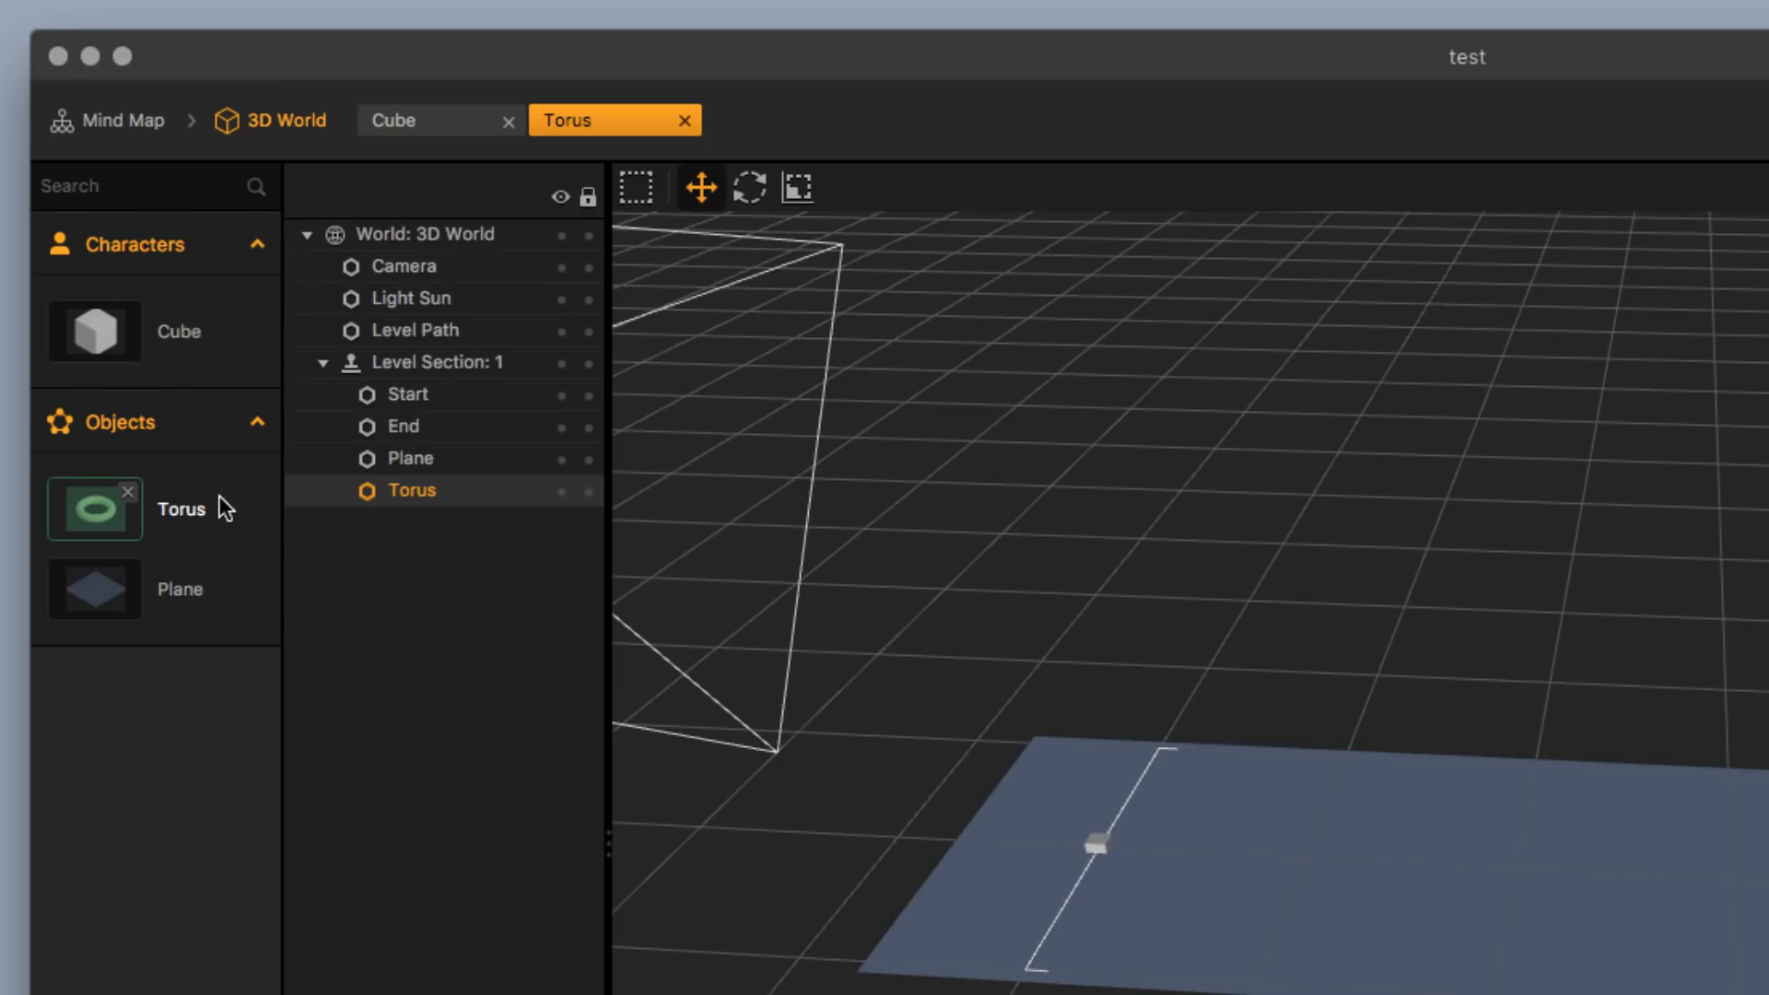
Set the Torus asset's collision shape to Mesh
click(139, 299)
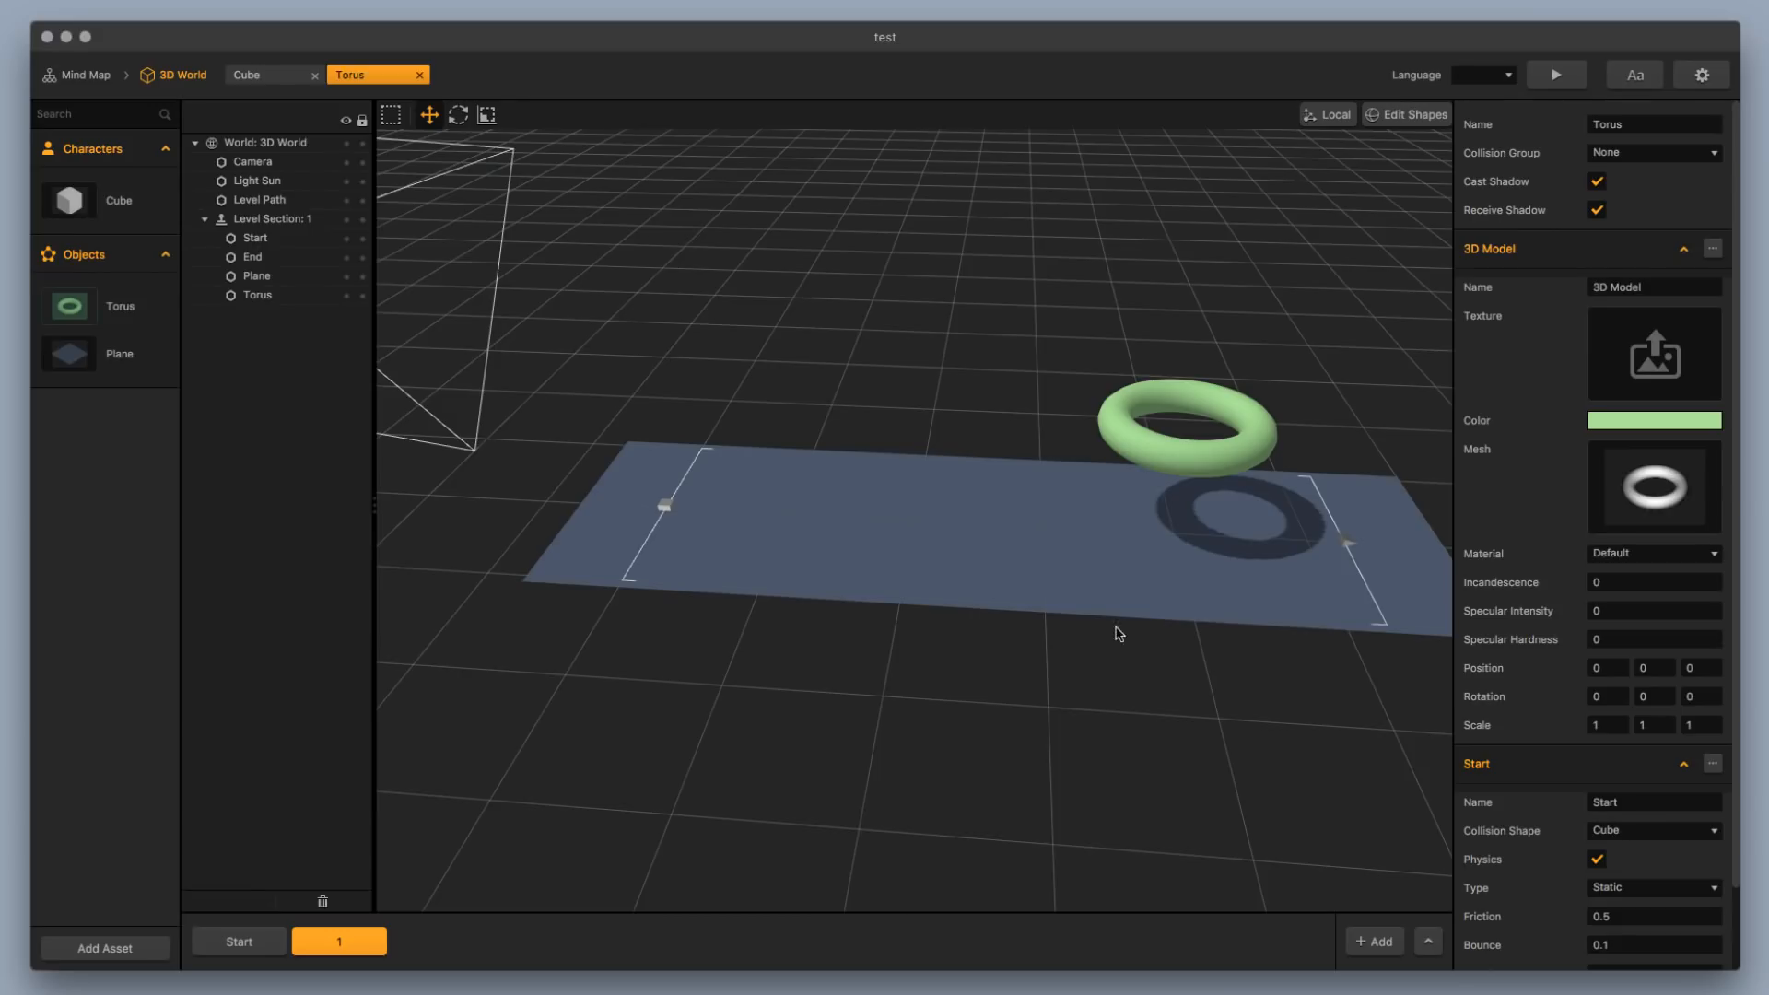
scroll(1594, 811, down, 1)
click(1545, 666)
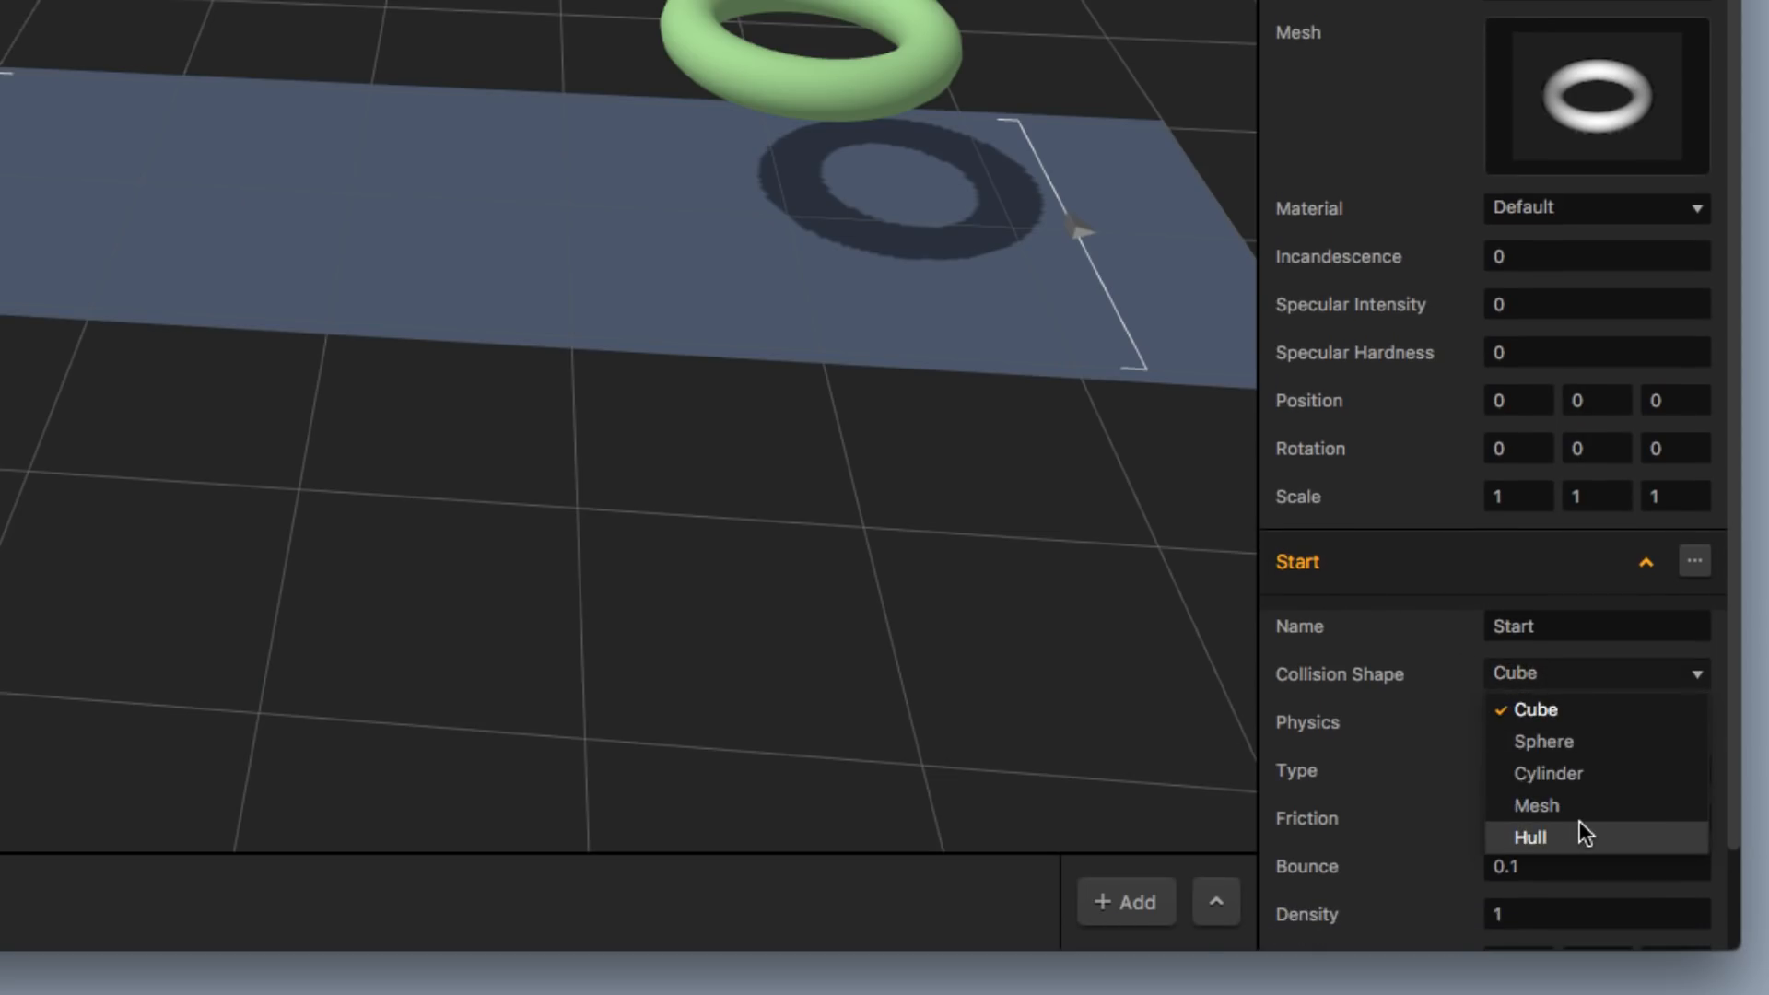
click(1453, 729)
click(1531, 685)
click(1579, 804)
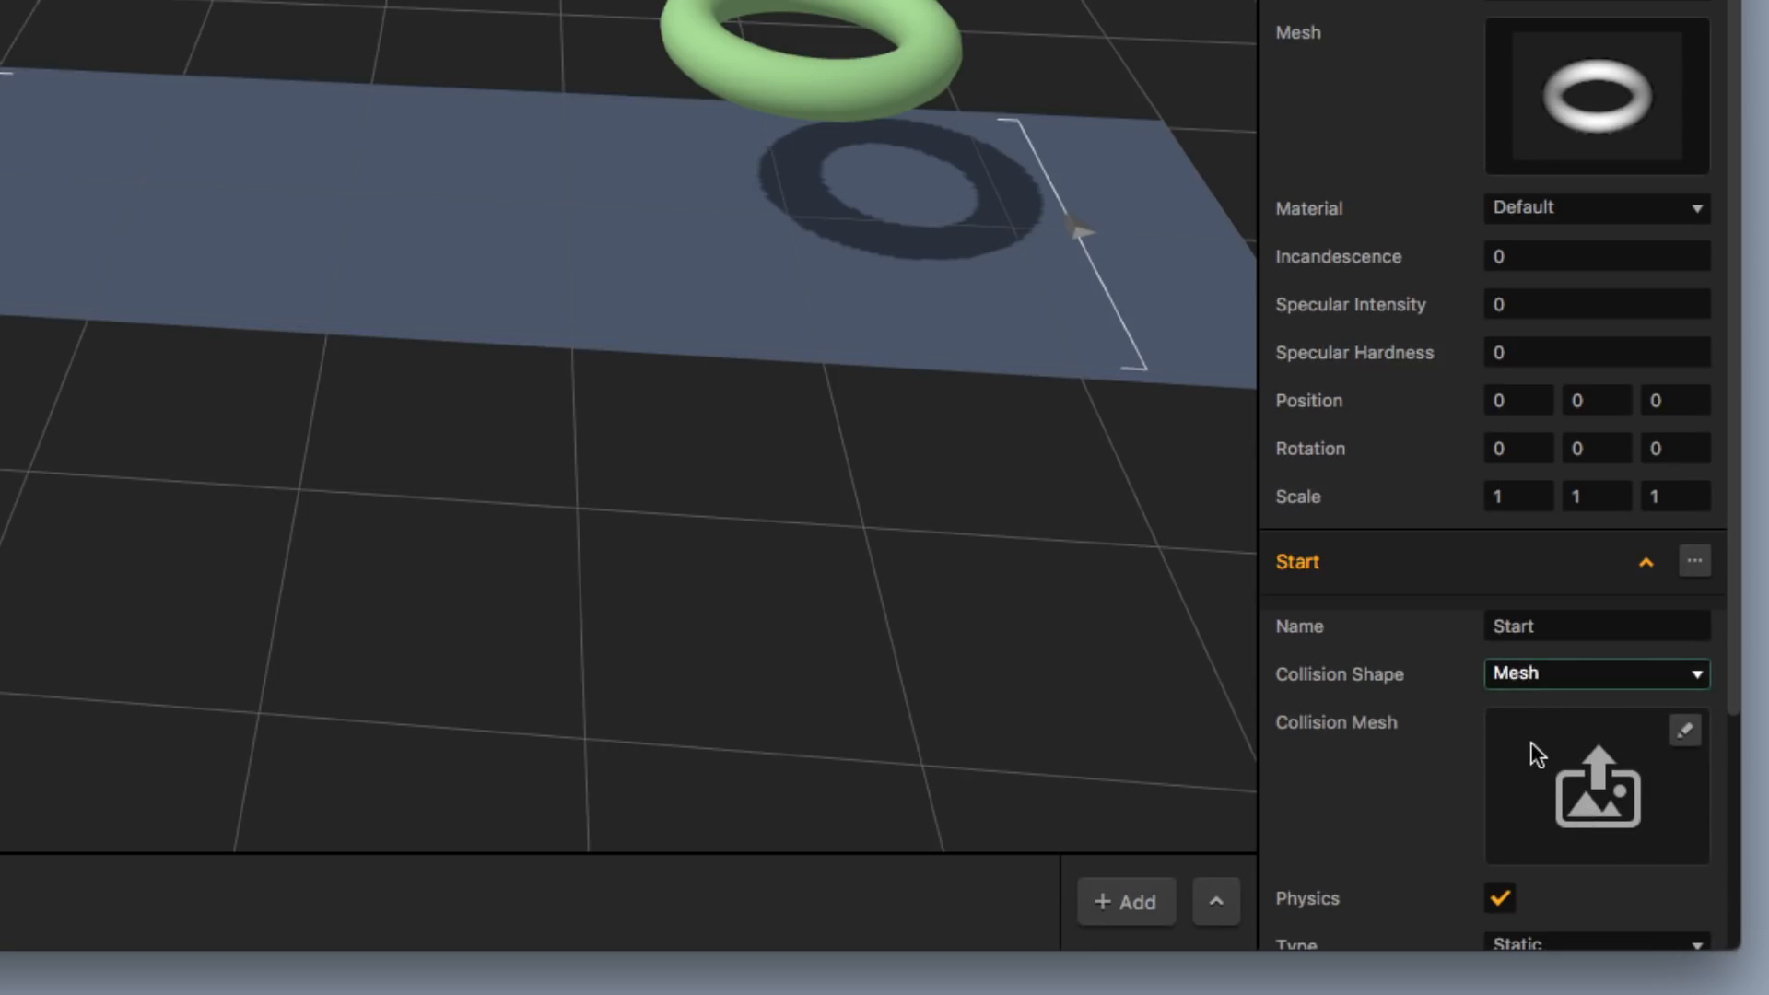
Create the Torus's collision mesh from the Torus primitive and save it
scroll(1480, 733, down, 2)
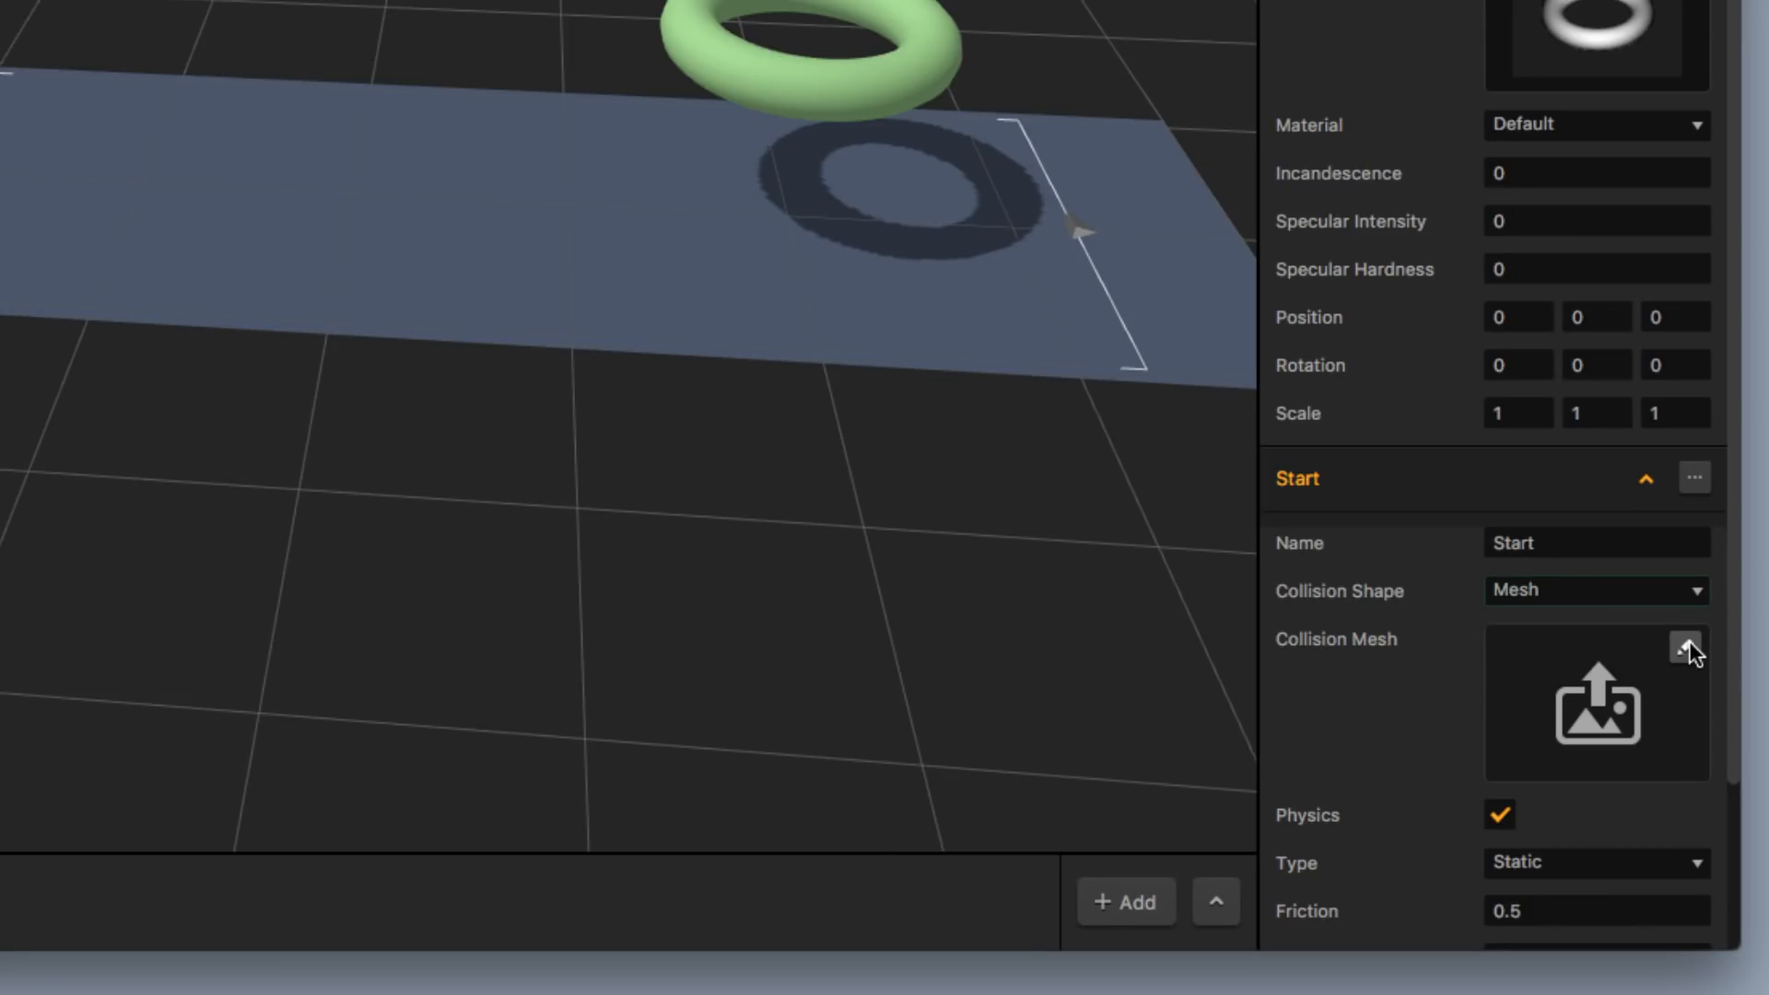
click(1687, 646)
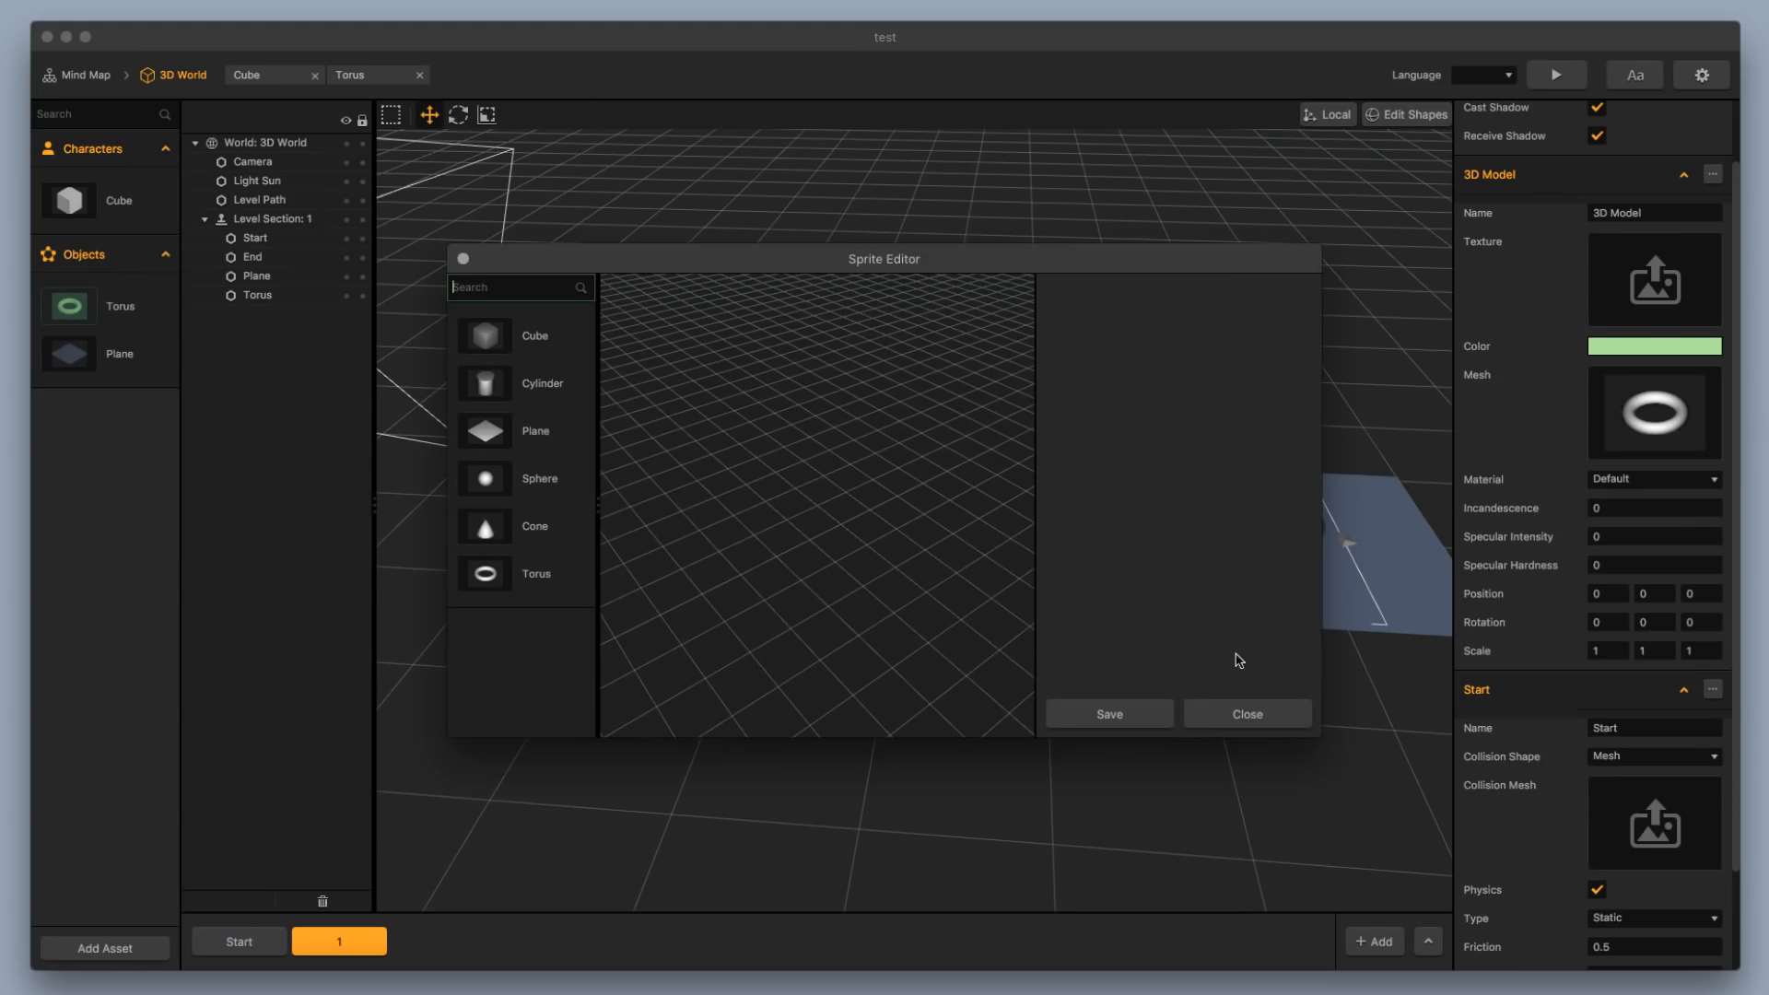
drag(541, 579, 762, 484)
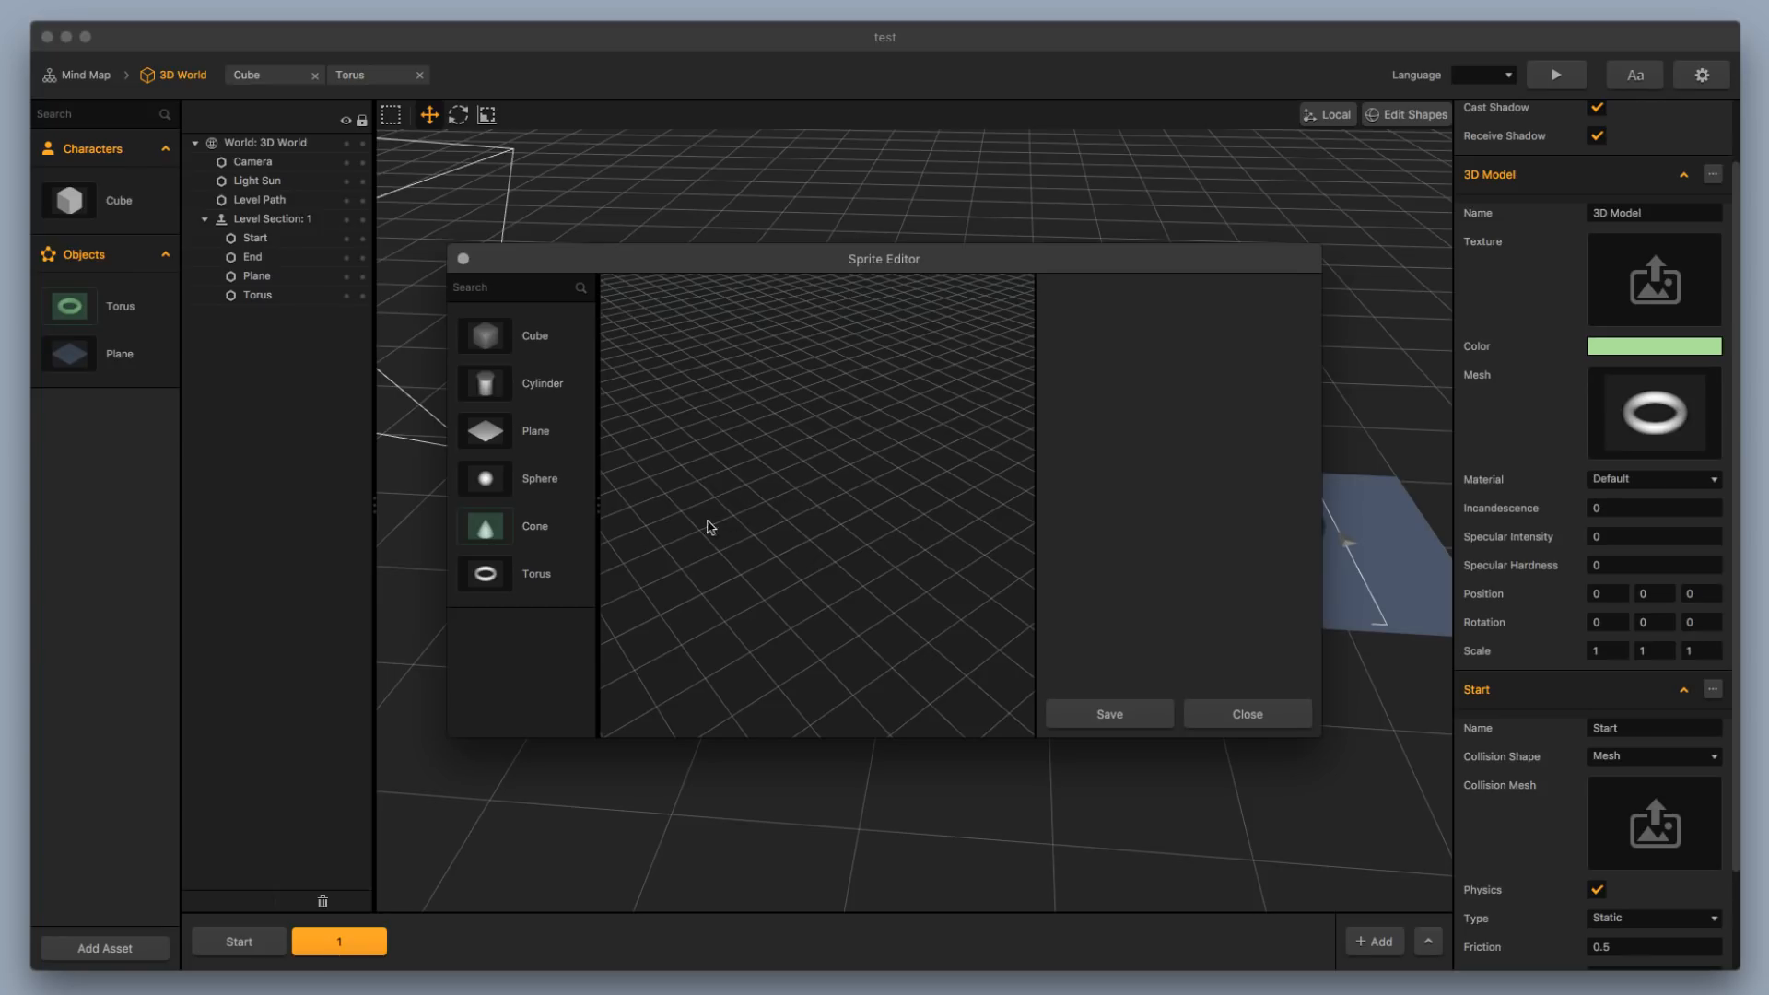
click(530, 581)
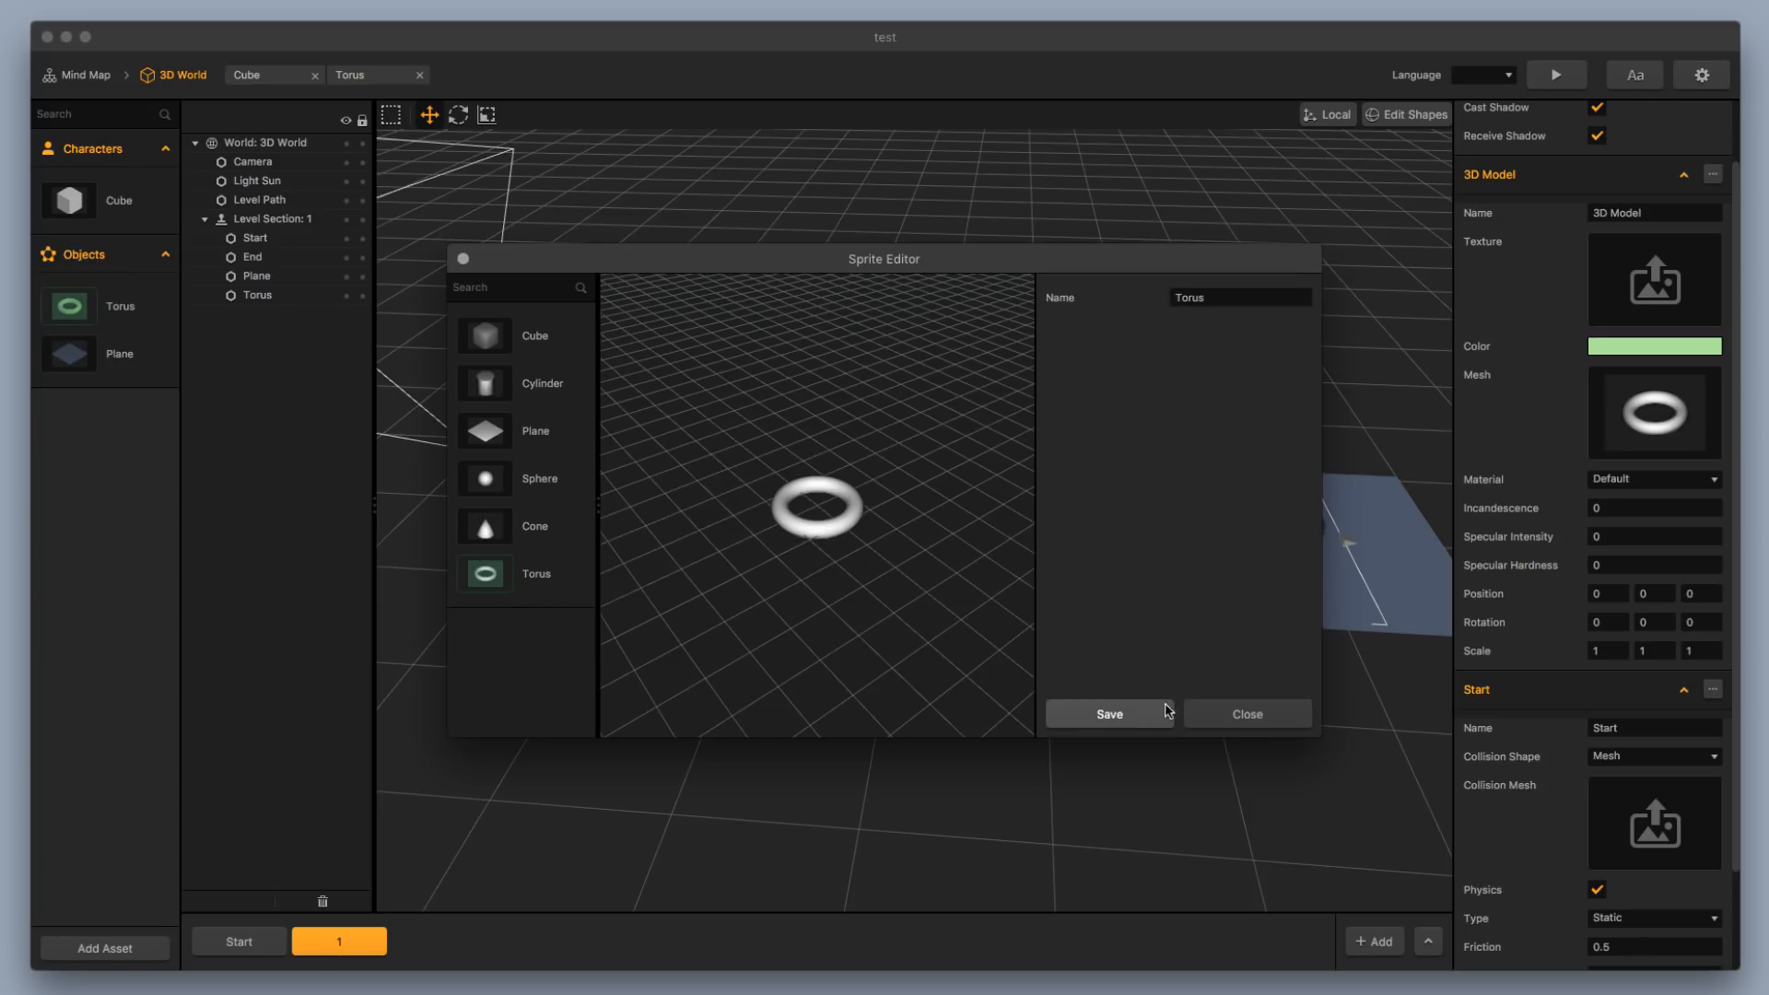
click(1129, 721)
Enable shape editing, shift the Torus's mesh collision shape slightly downward, and check its fit around the green torus from several angles
click(1410, 114)
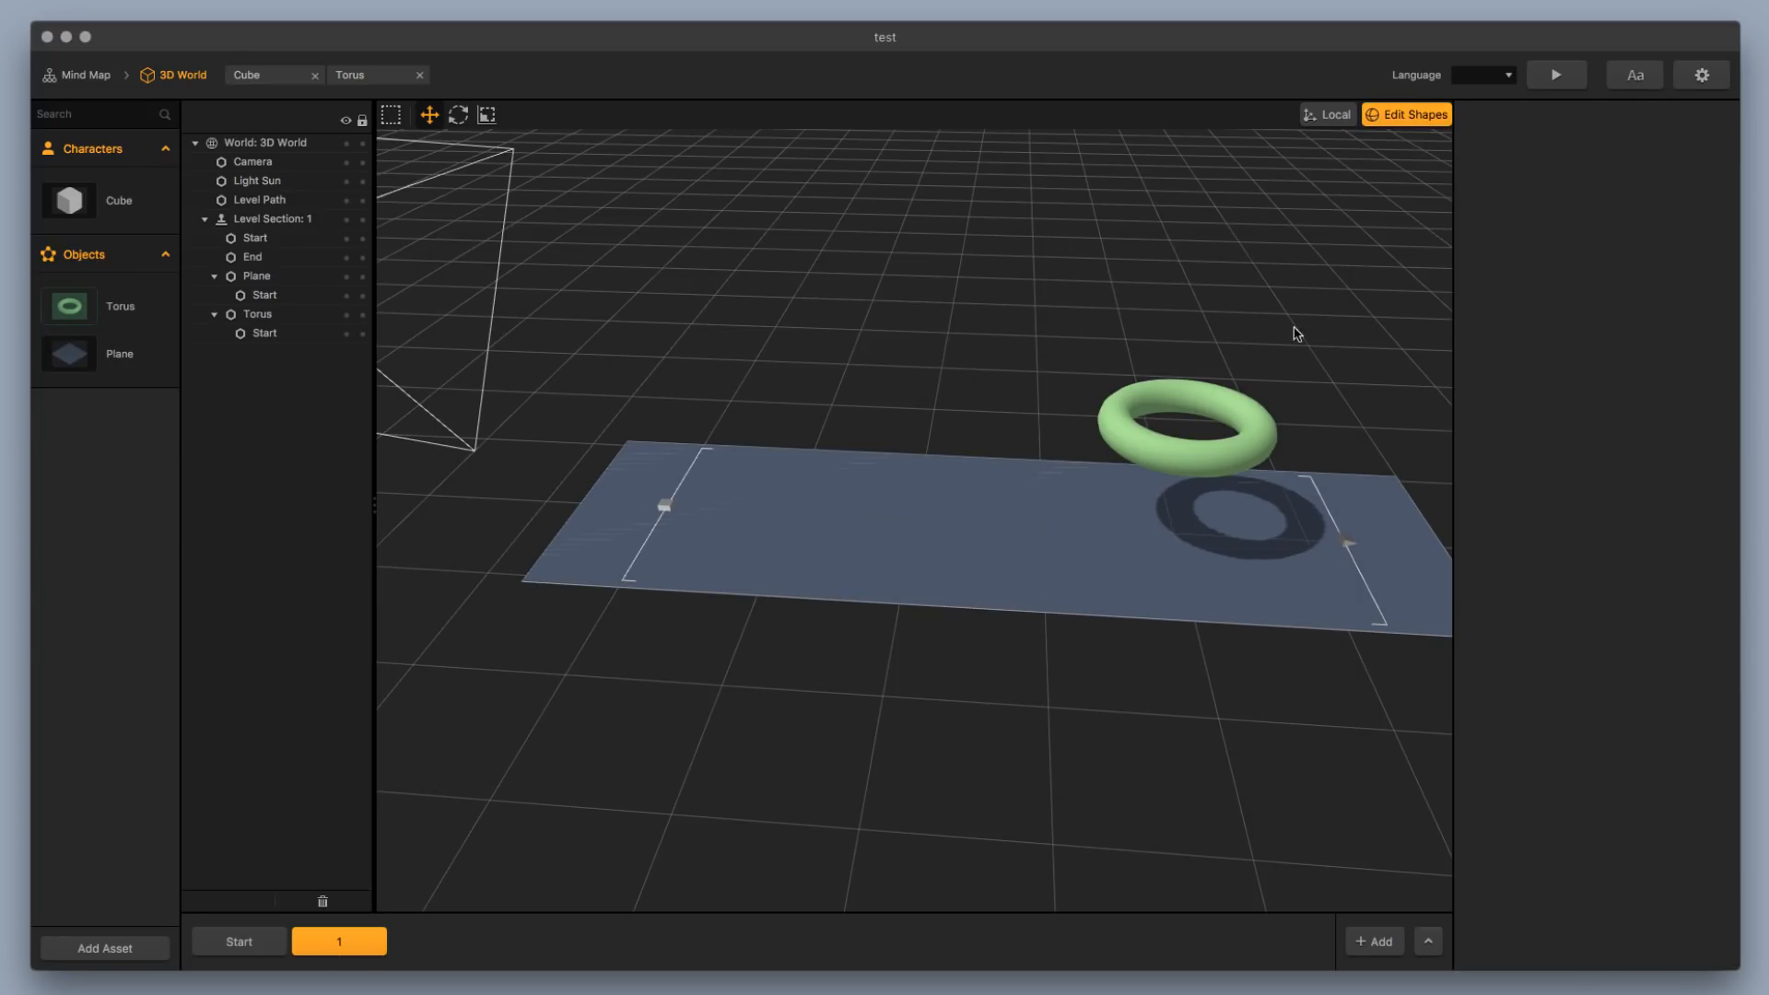
click(1237, 446)
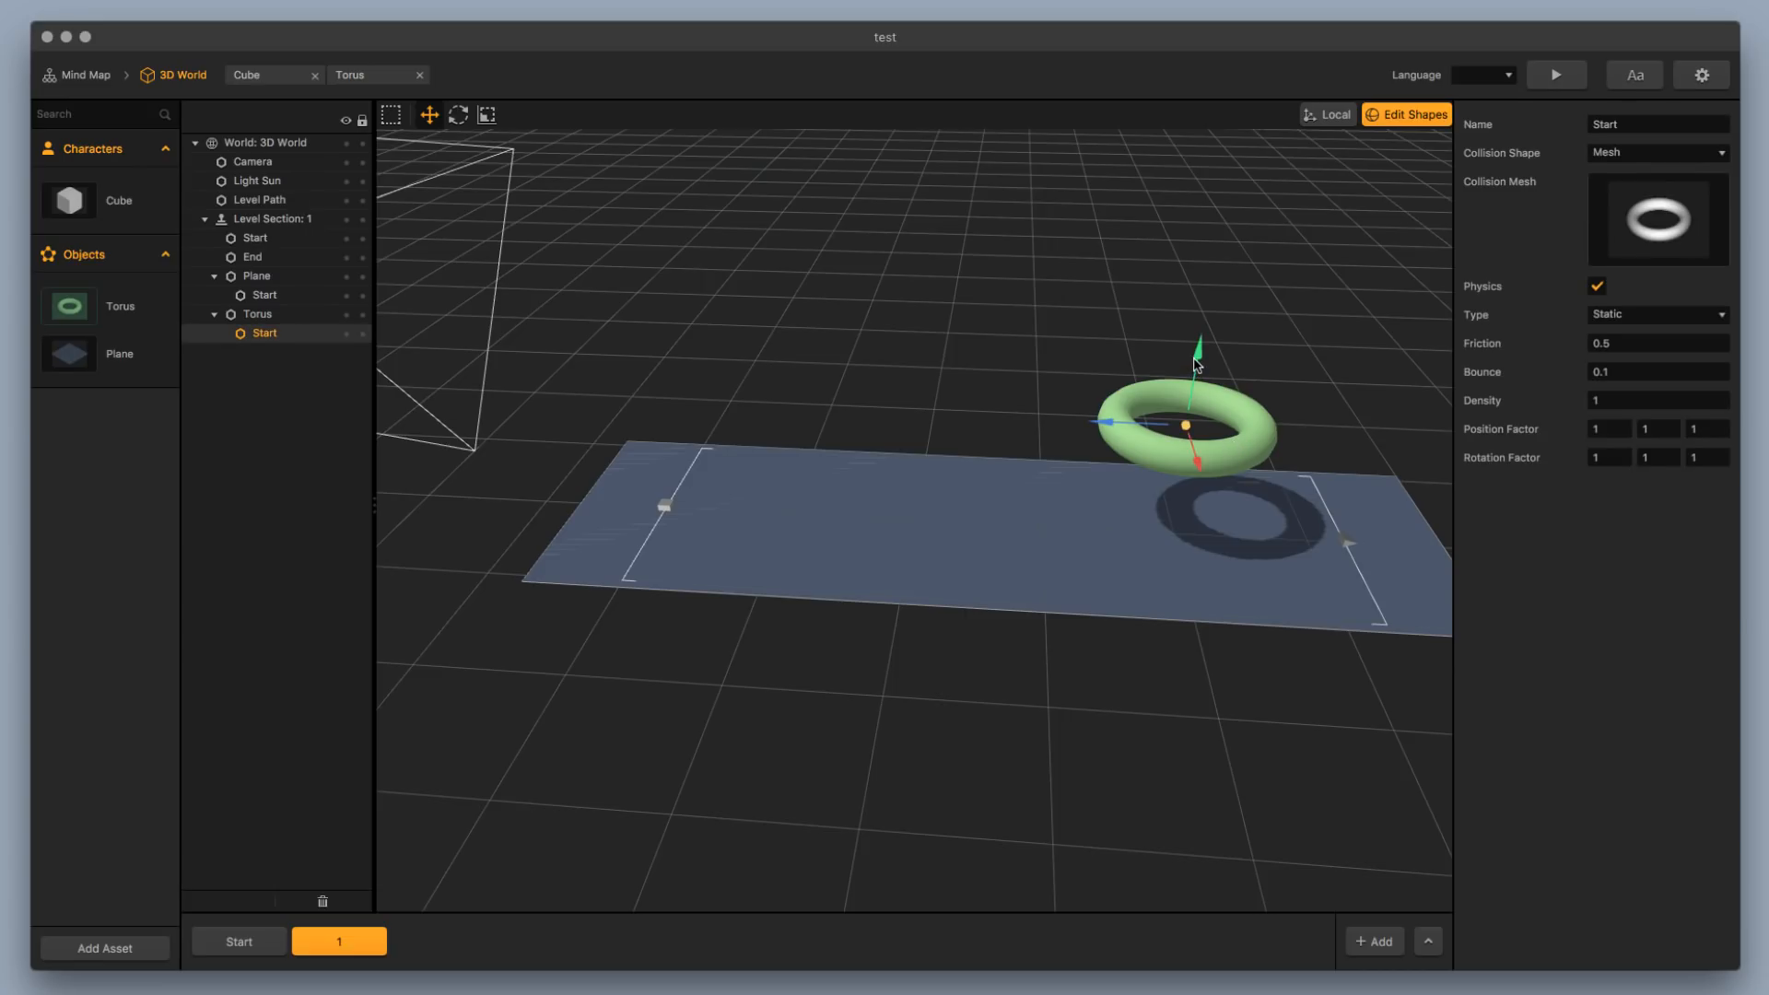
mouse_move(1198, 351)
mouse_down()
mouse_move(1221, 203)
mouse_move(1194, 361)
mouse_up()
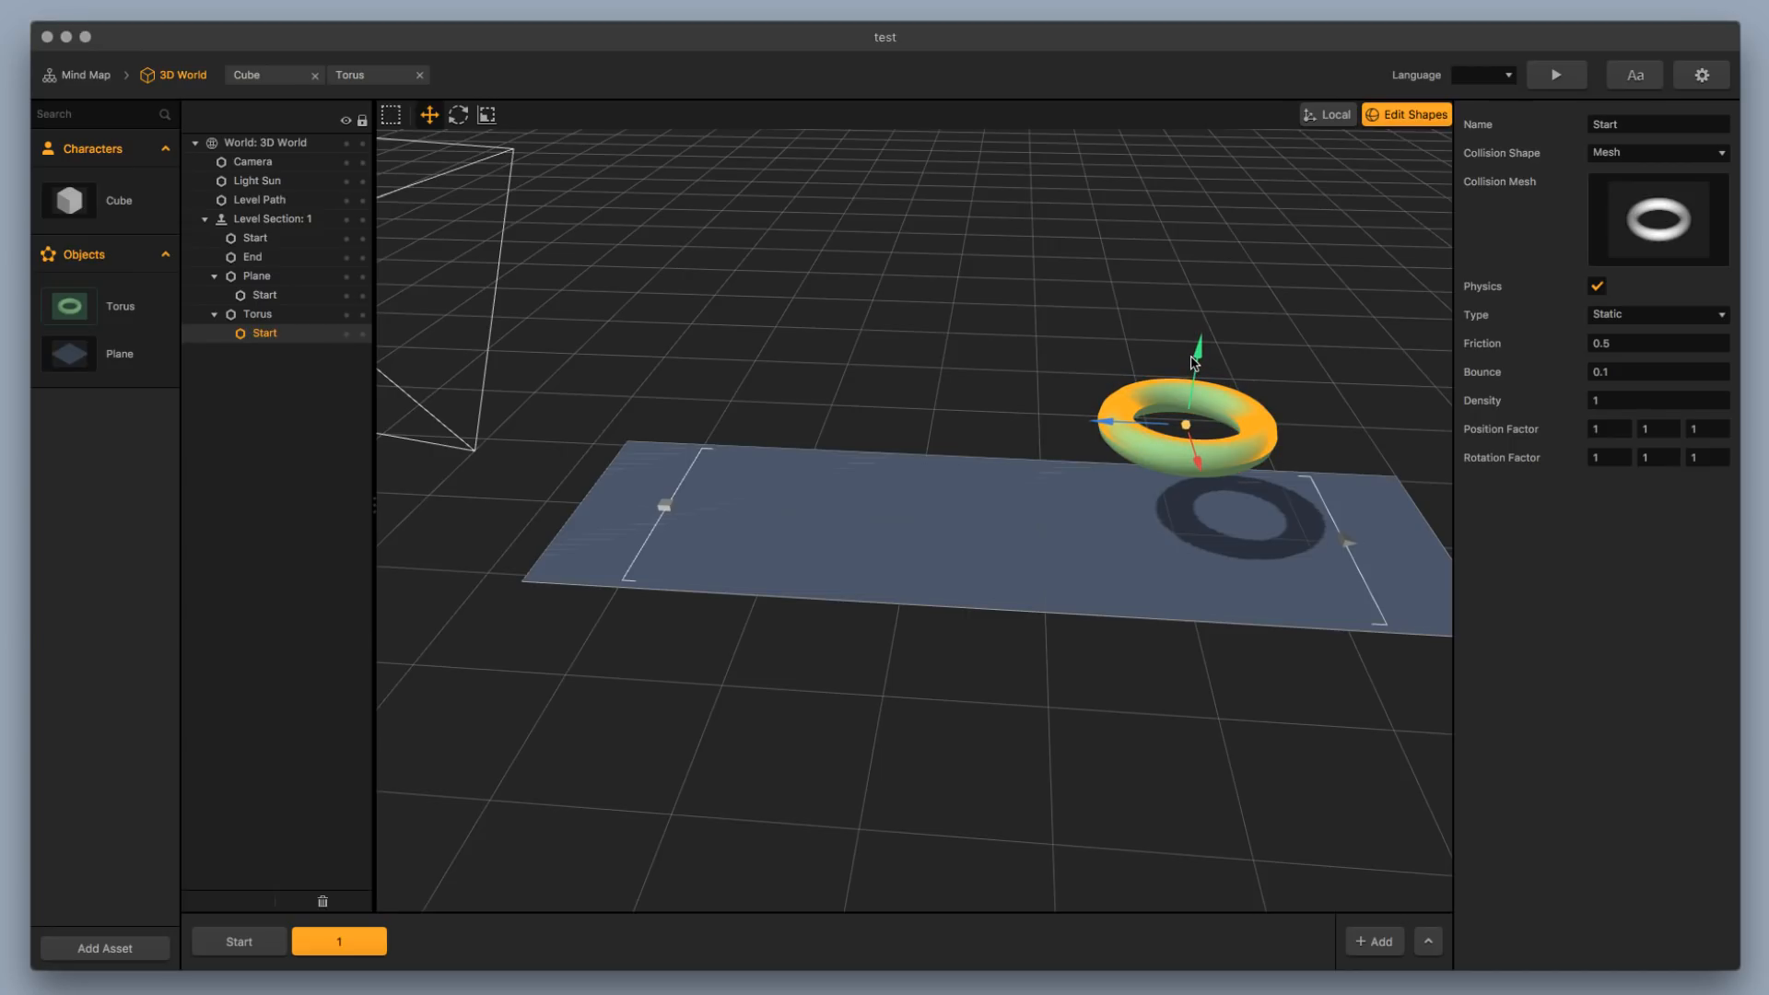
scroll(1196, 364, up, 5)
middle_drag(1315, 356, 1279, 379)
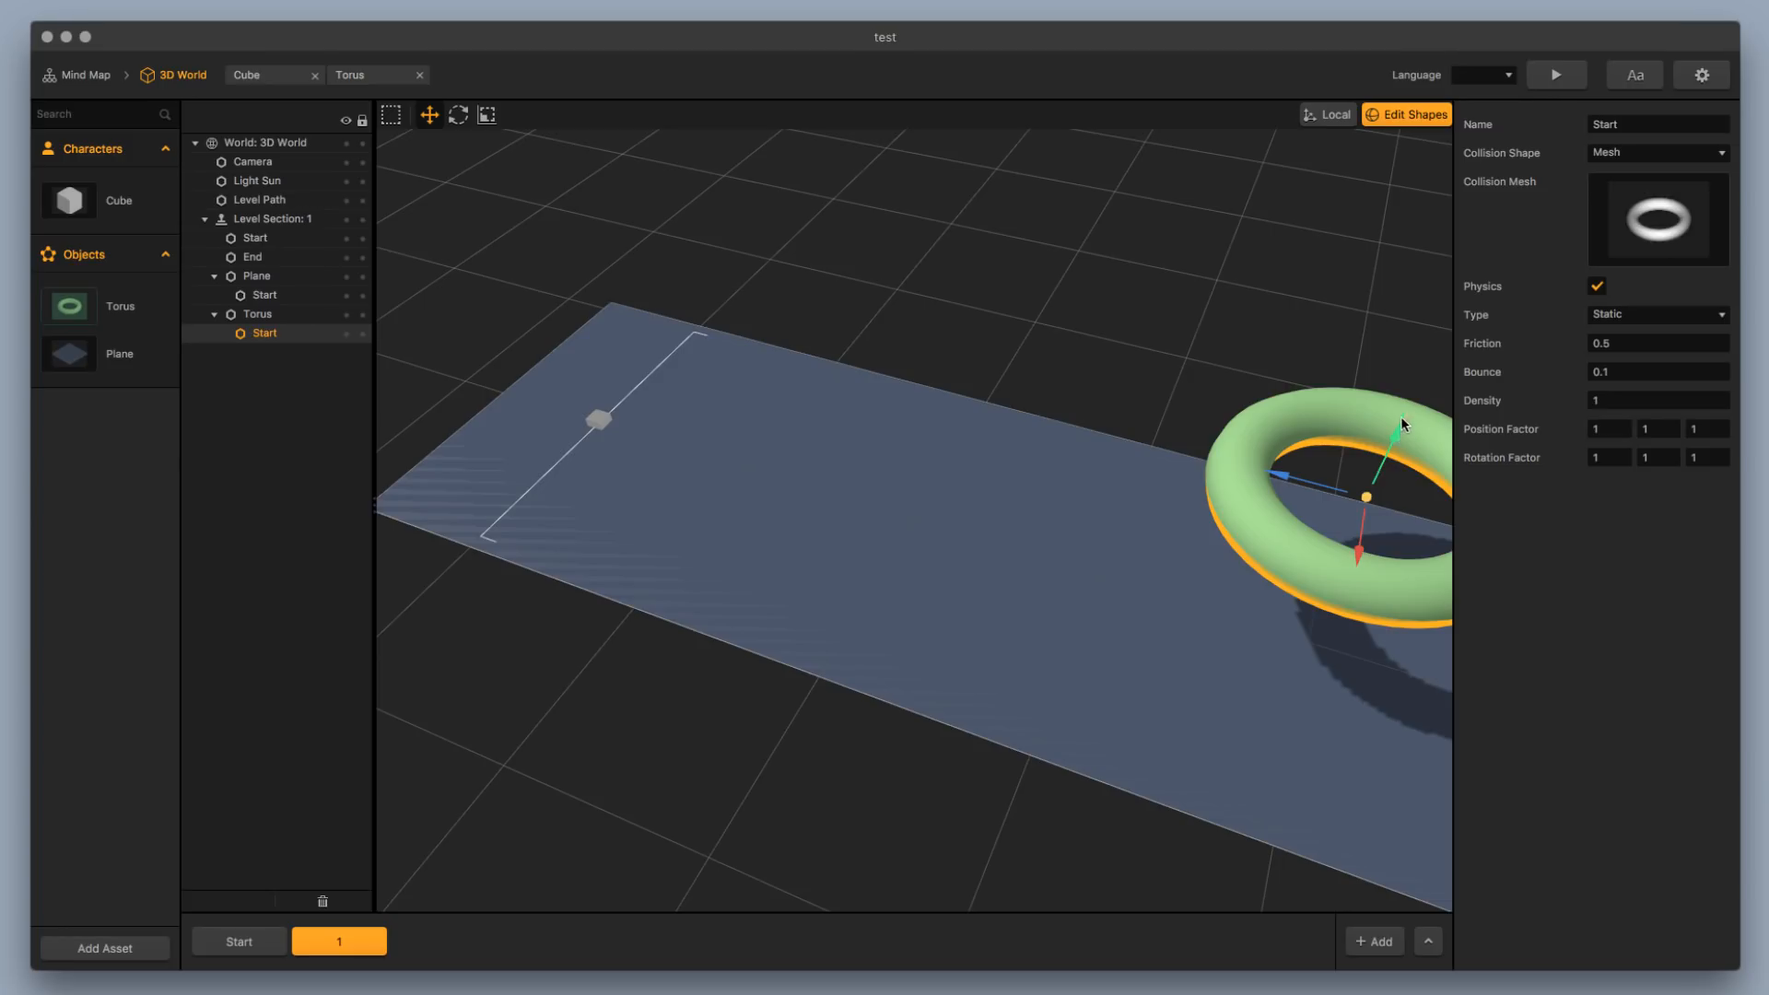
scroll(1253, 444, down, 3)
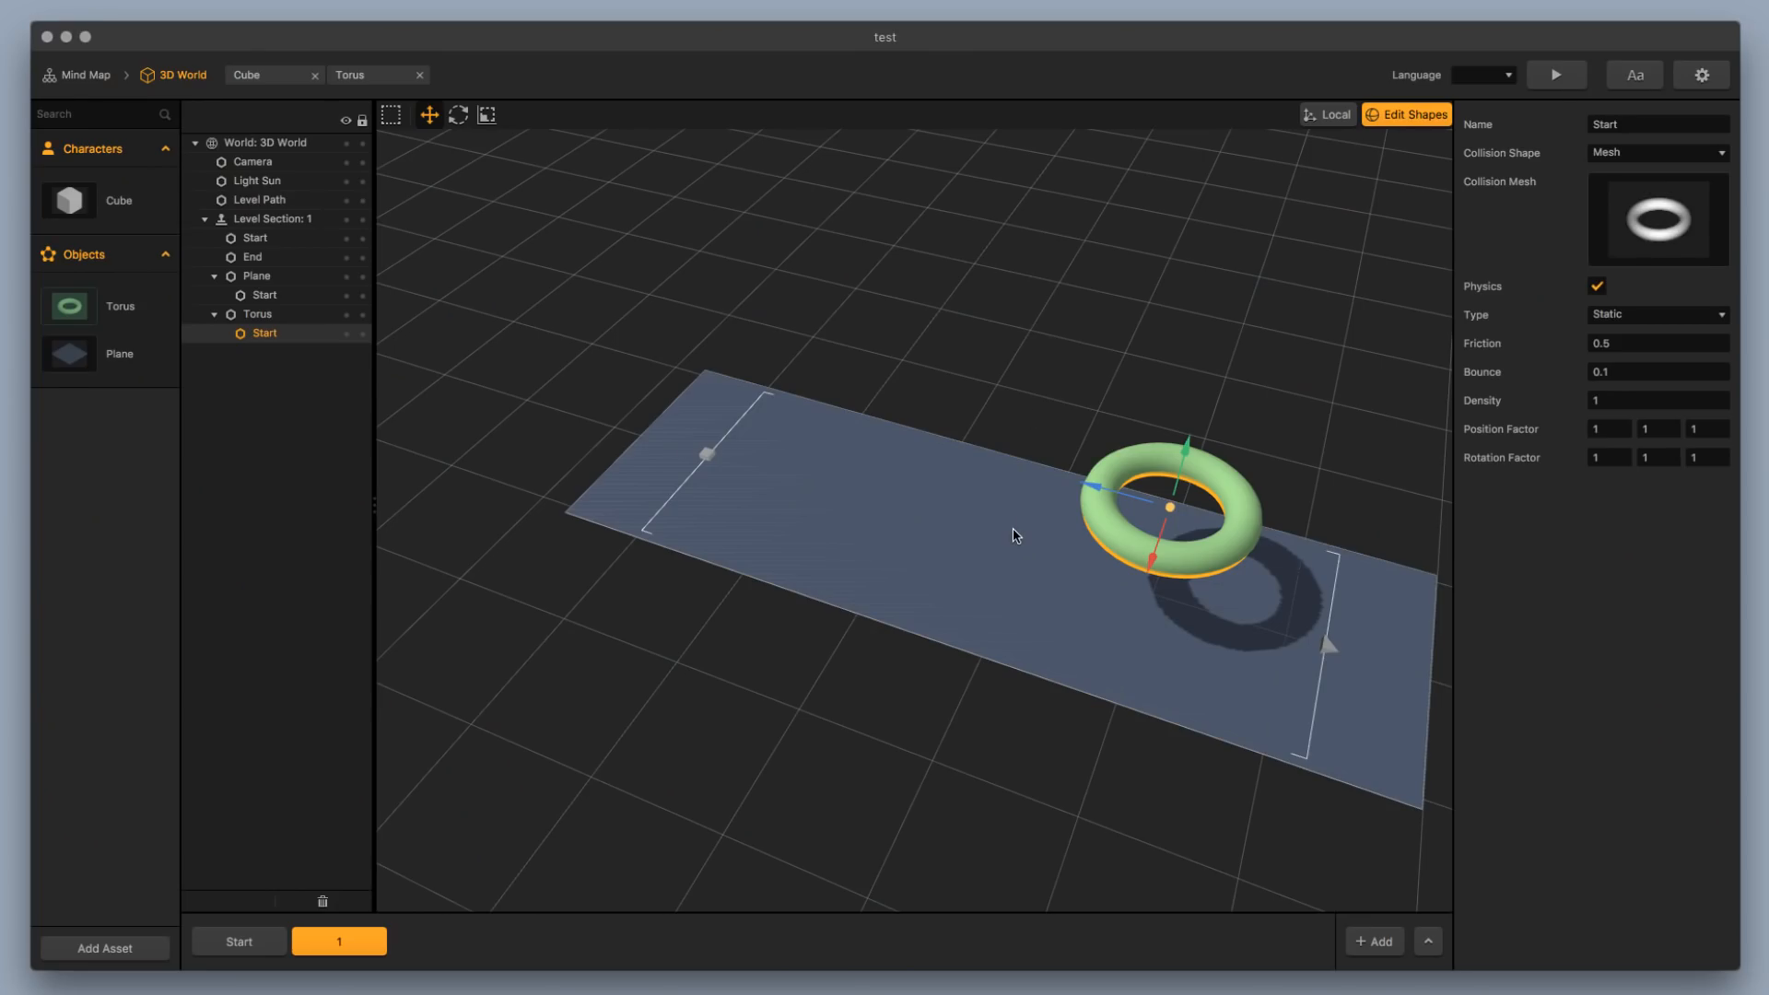
scroll(1233, 518, up, 5)
scroll(1333, 508, down, 4)
middle_drag(1333, 509, 1488, 491)
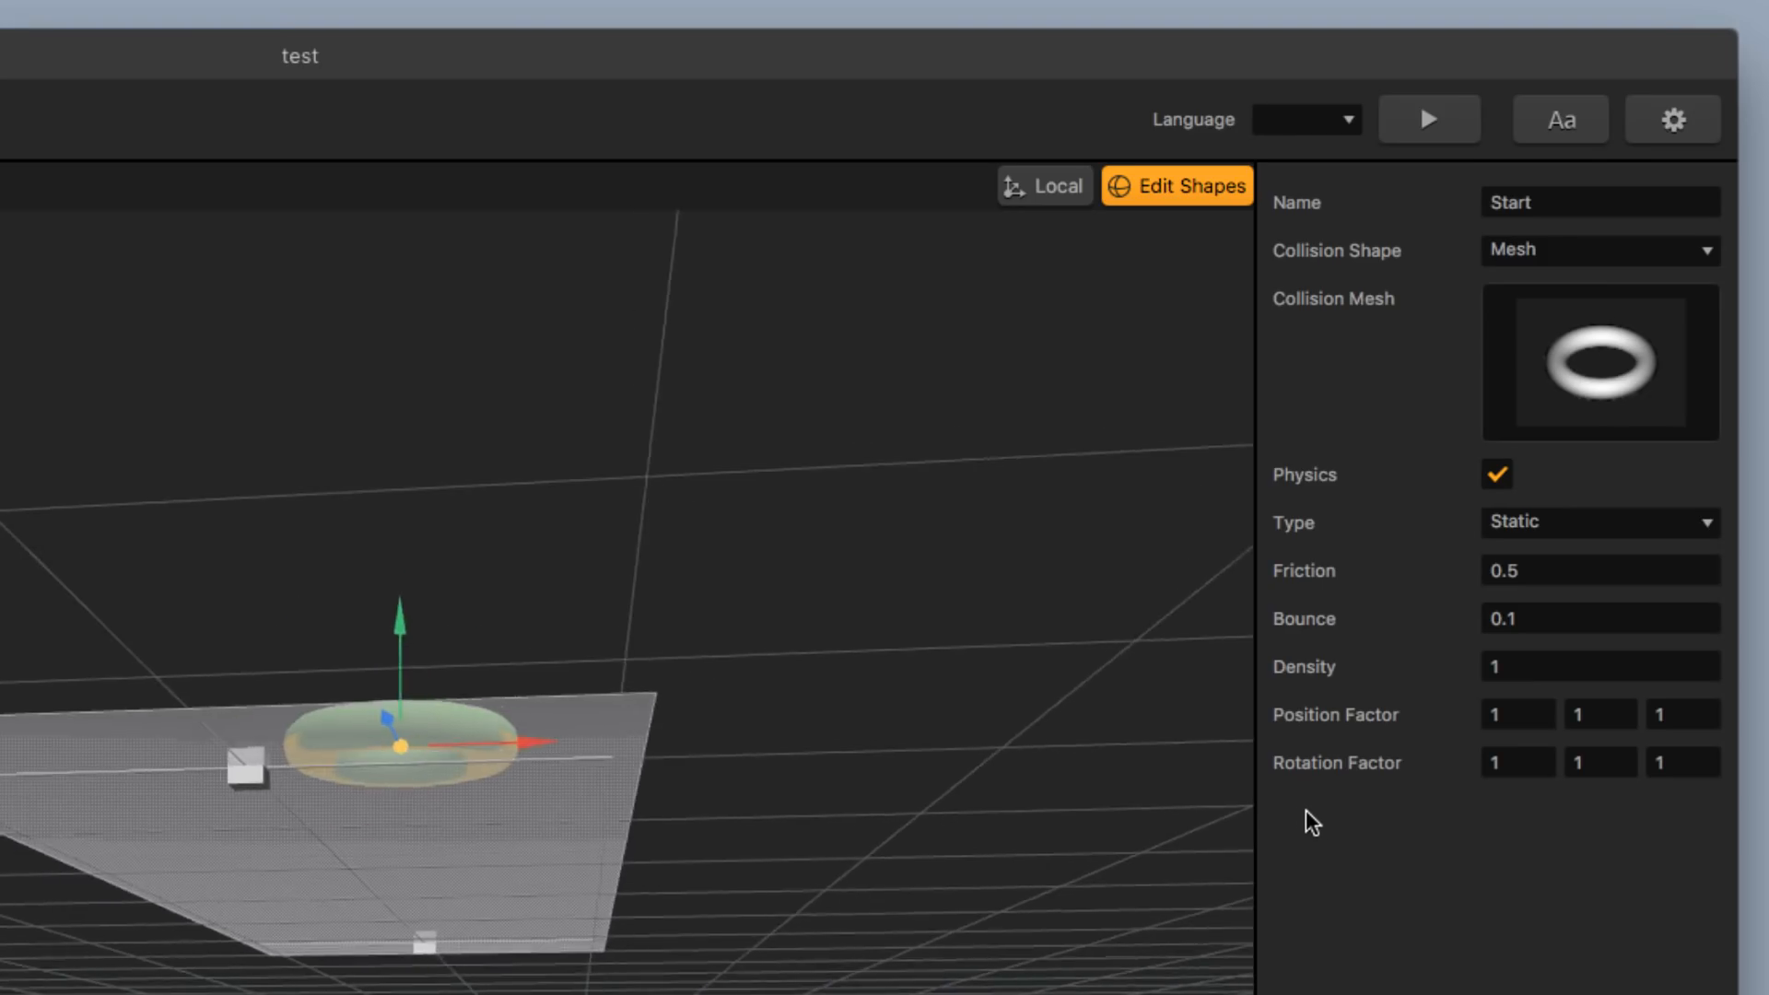
middle_drag(1312, 823, 434, 625)
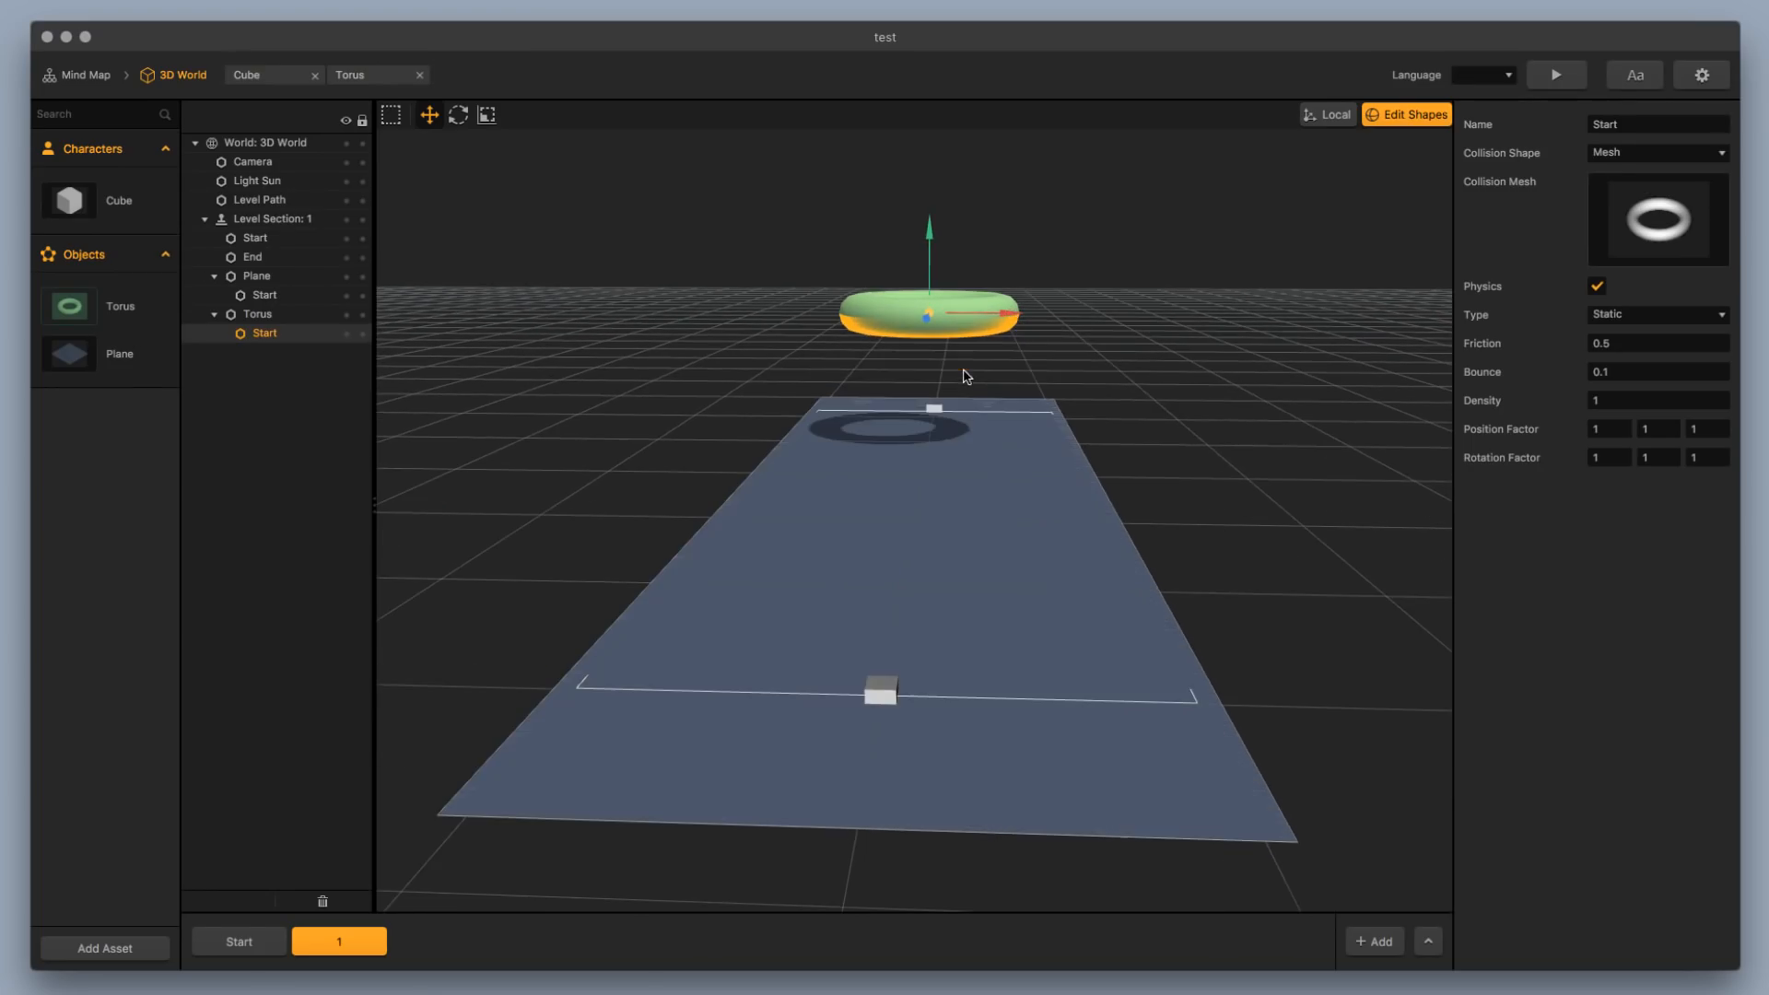
Leave shape editing mode and preview the game in an enlarged preview window to check the torus collision
middle_drag(1085, 346, 979, 351)
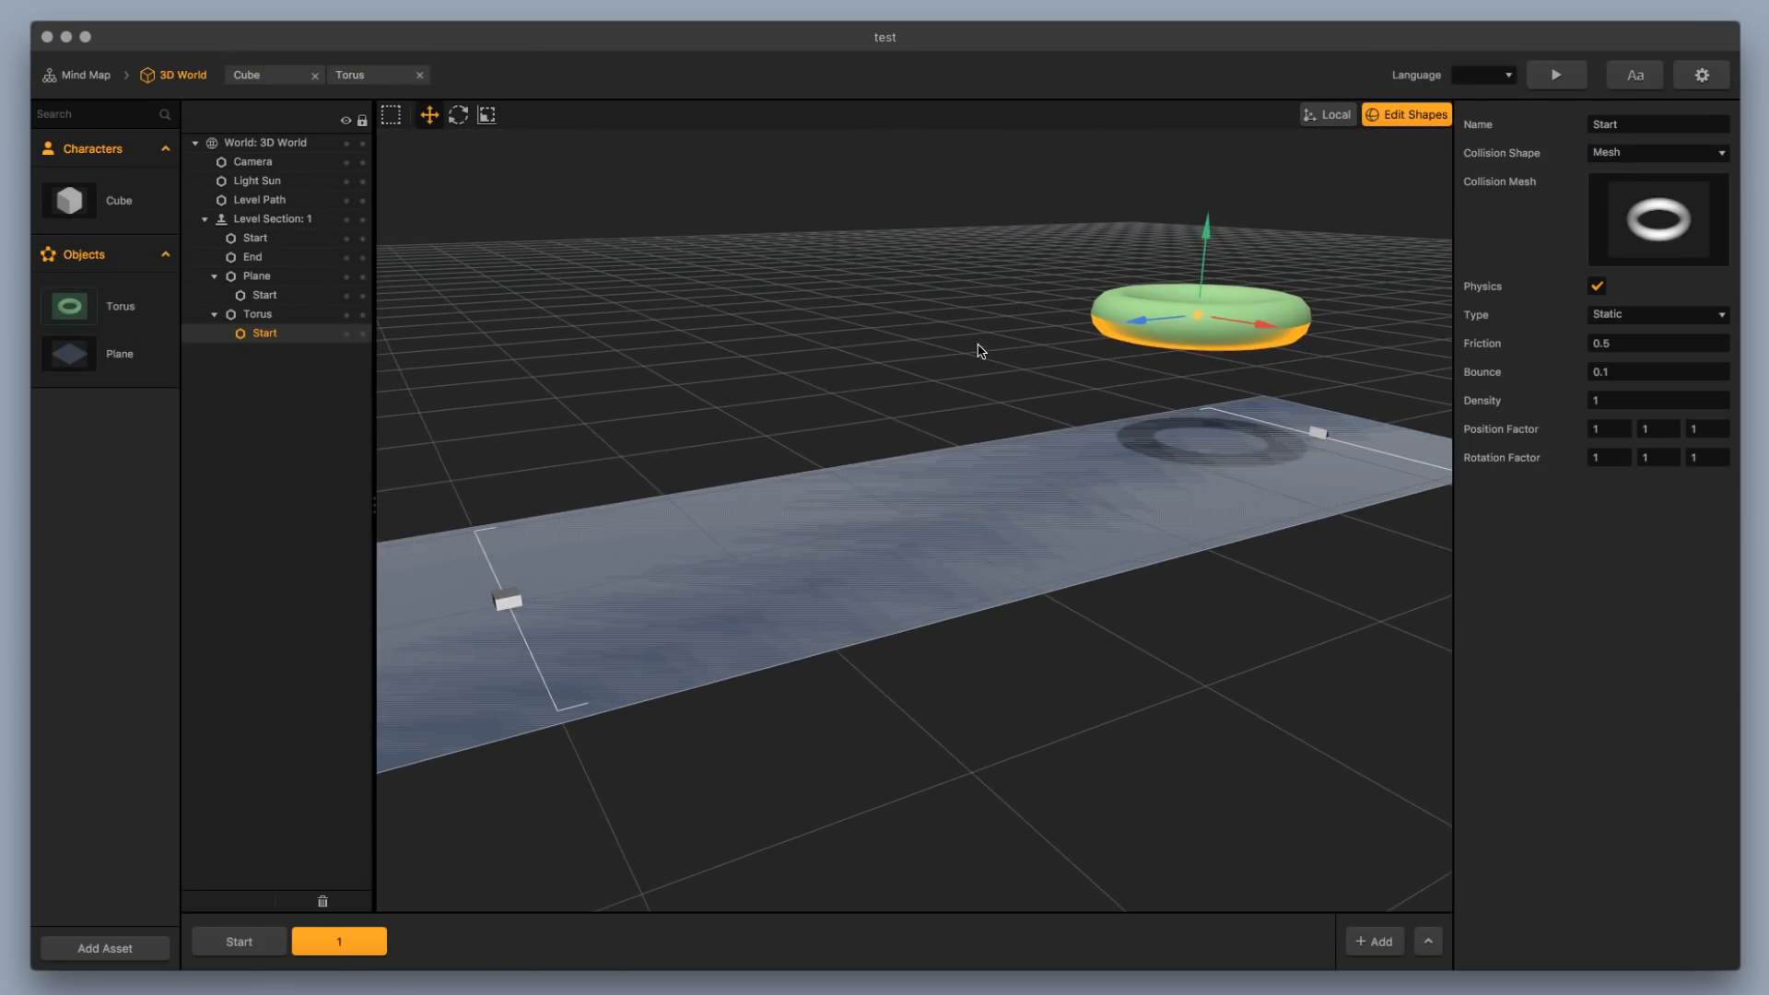
click(1398, 115)
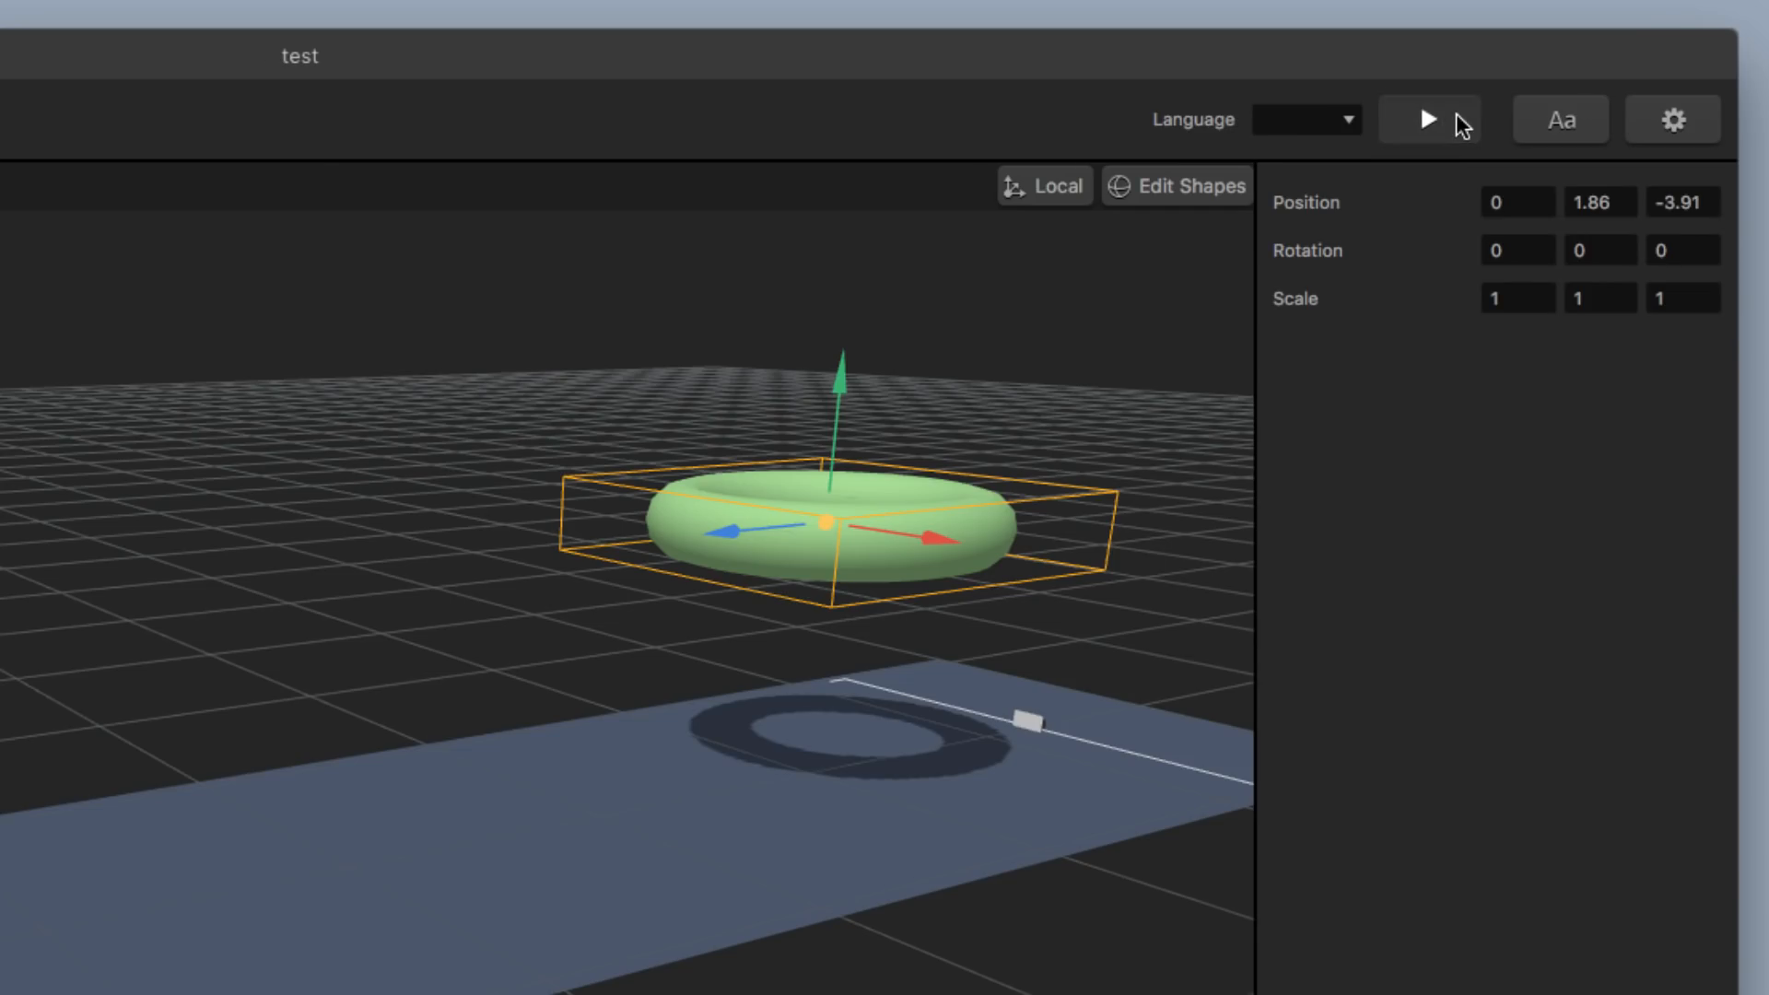
click(1458, 118)
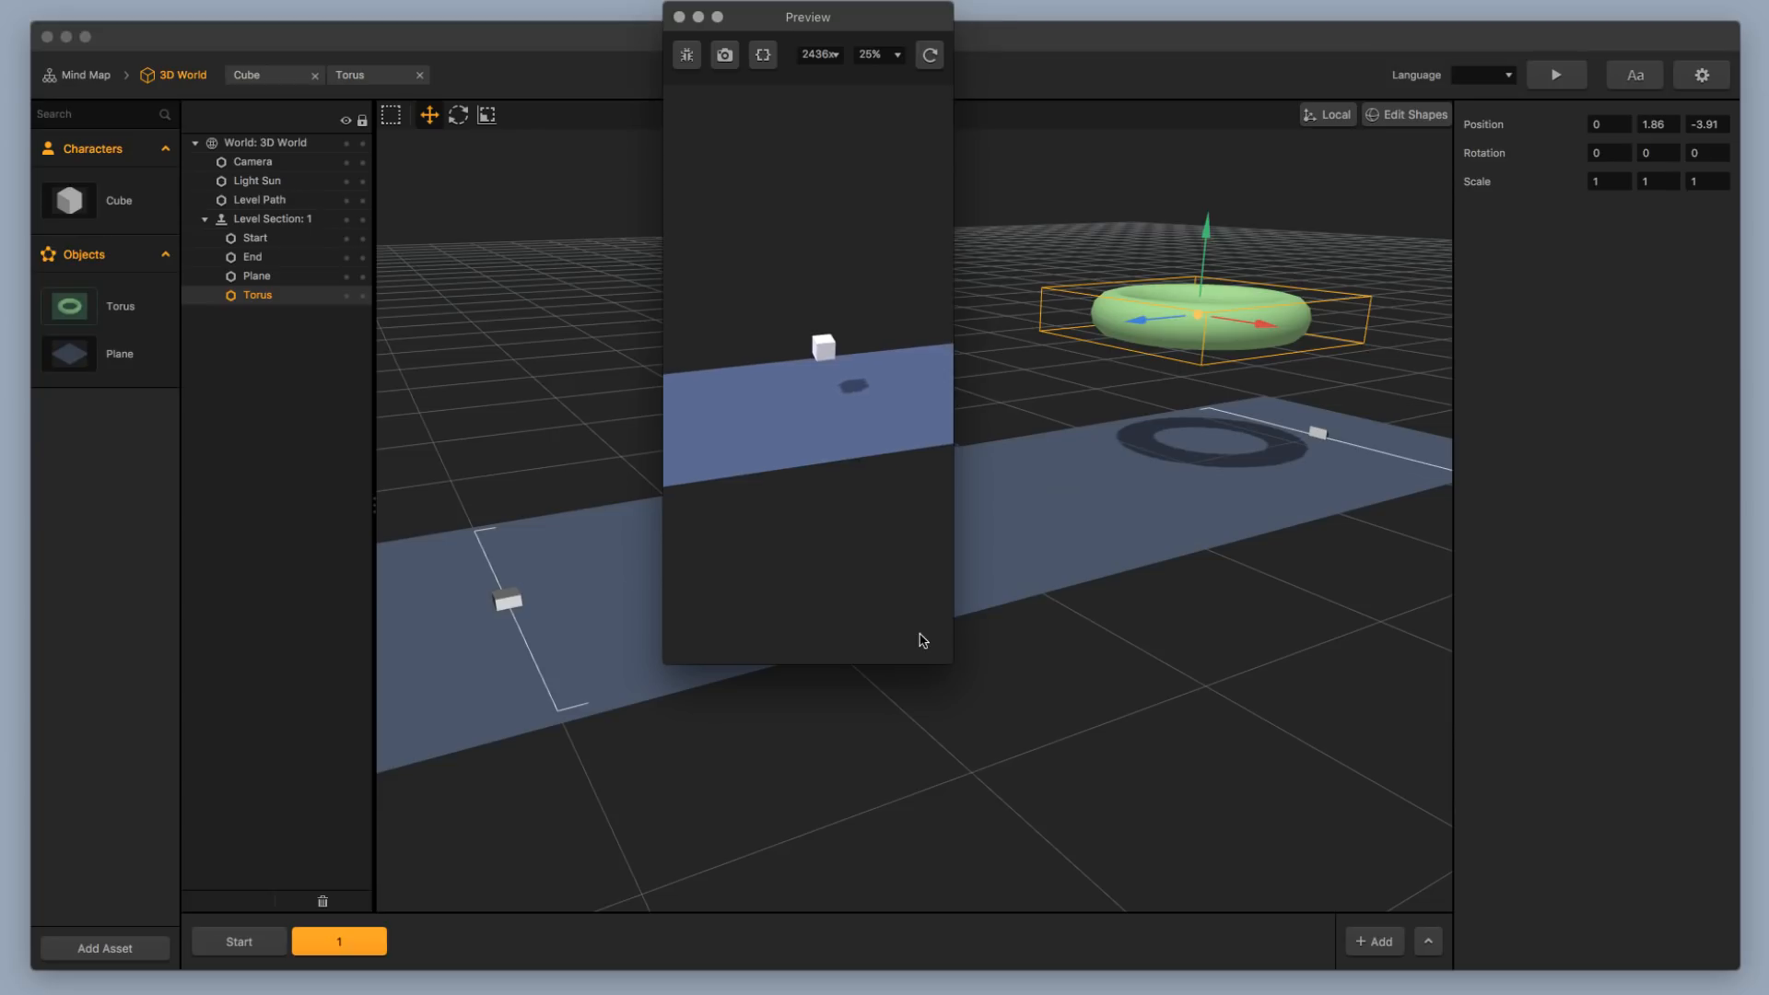
drag(946, 660, 1206, 915)
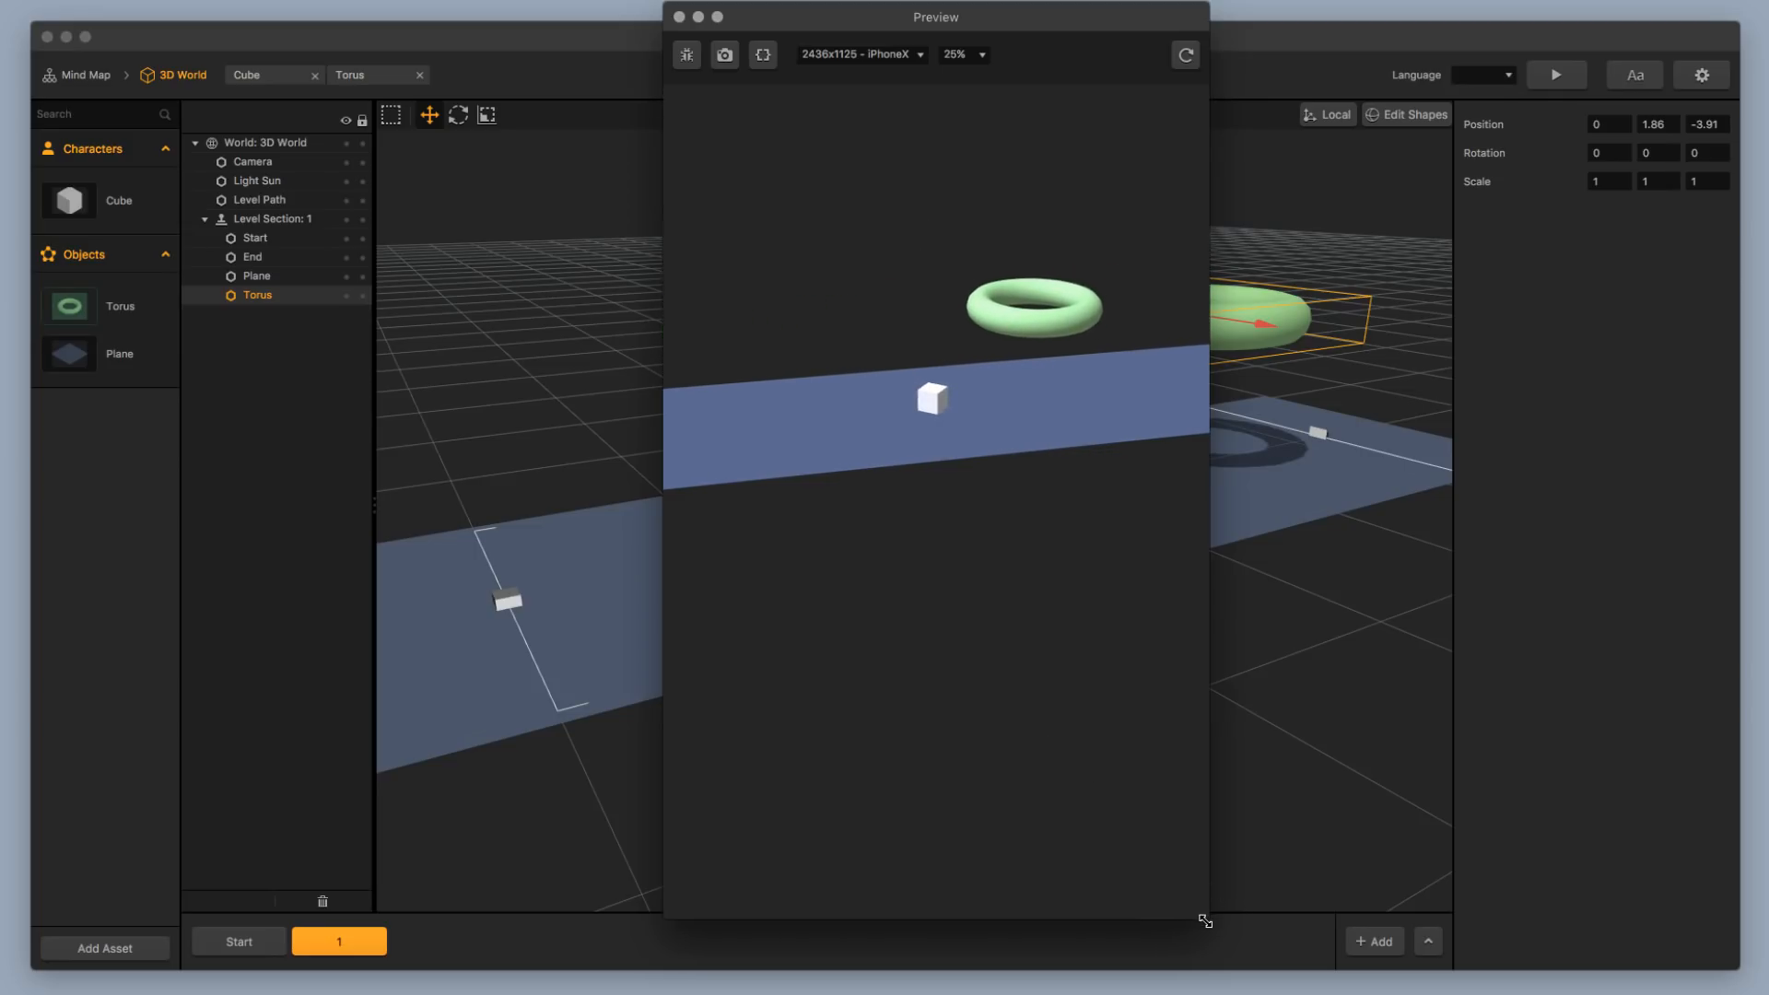
drag(1206, 916, 1668, 993)
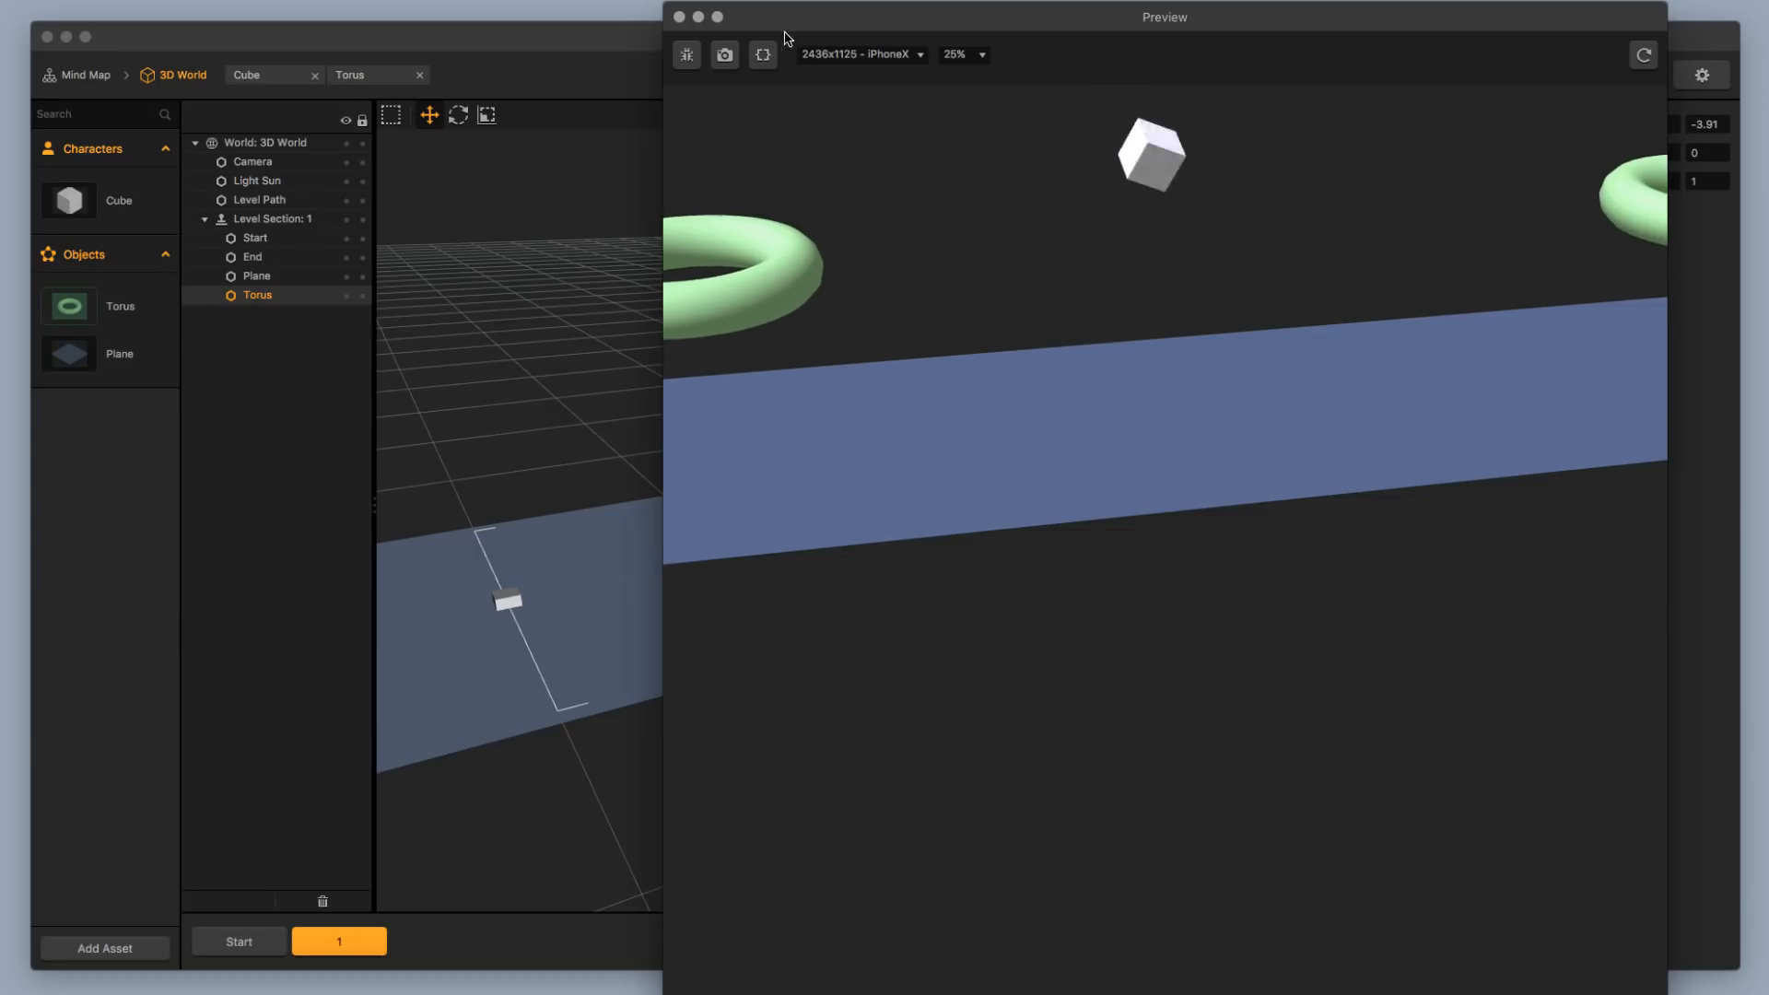
click(679, 16)
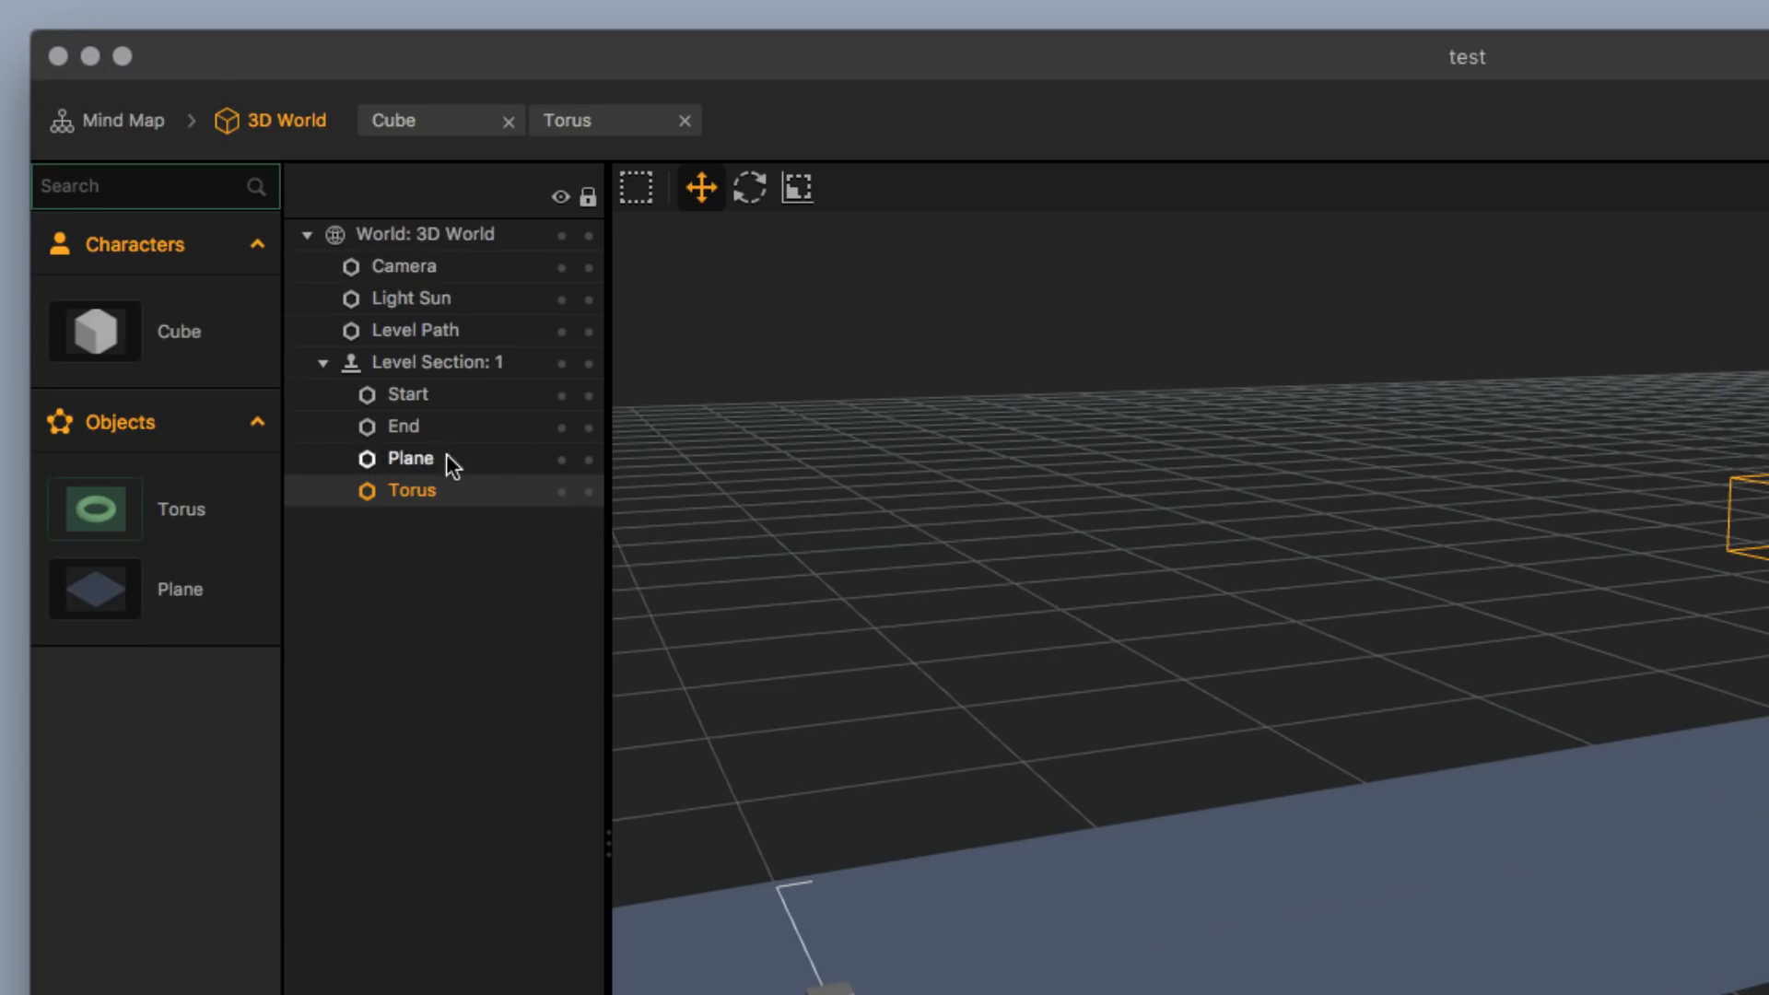
Set the Z speed of the Cube's Move node to -2
double_click(221, 318)
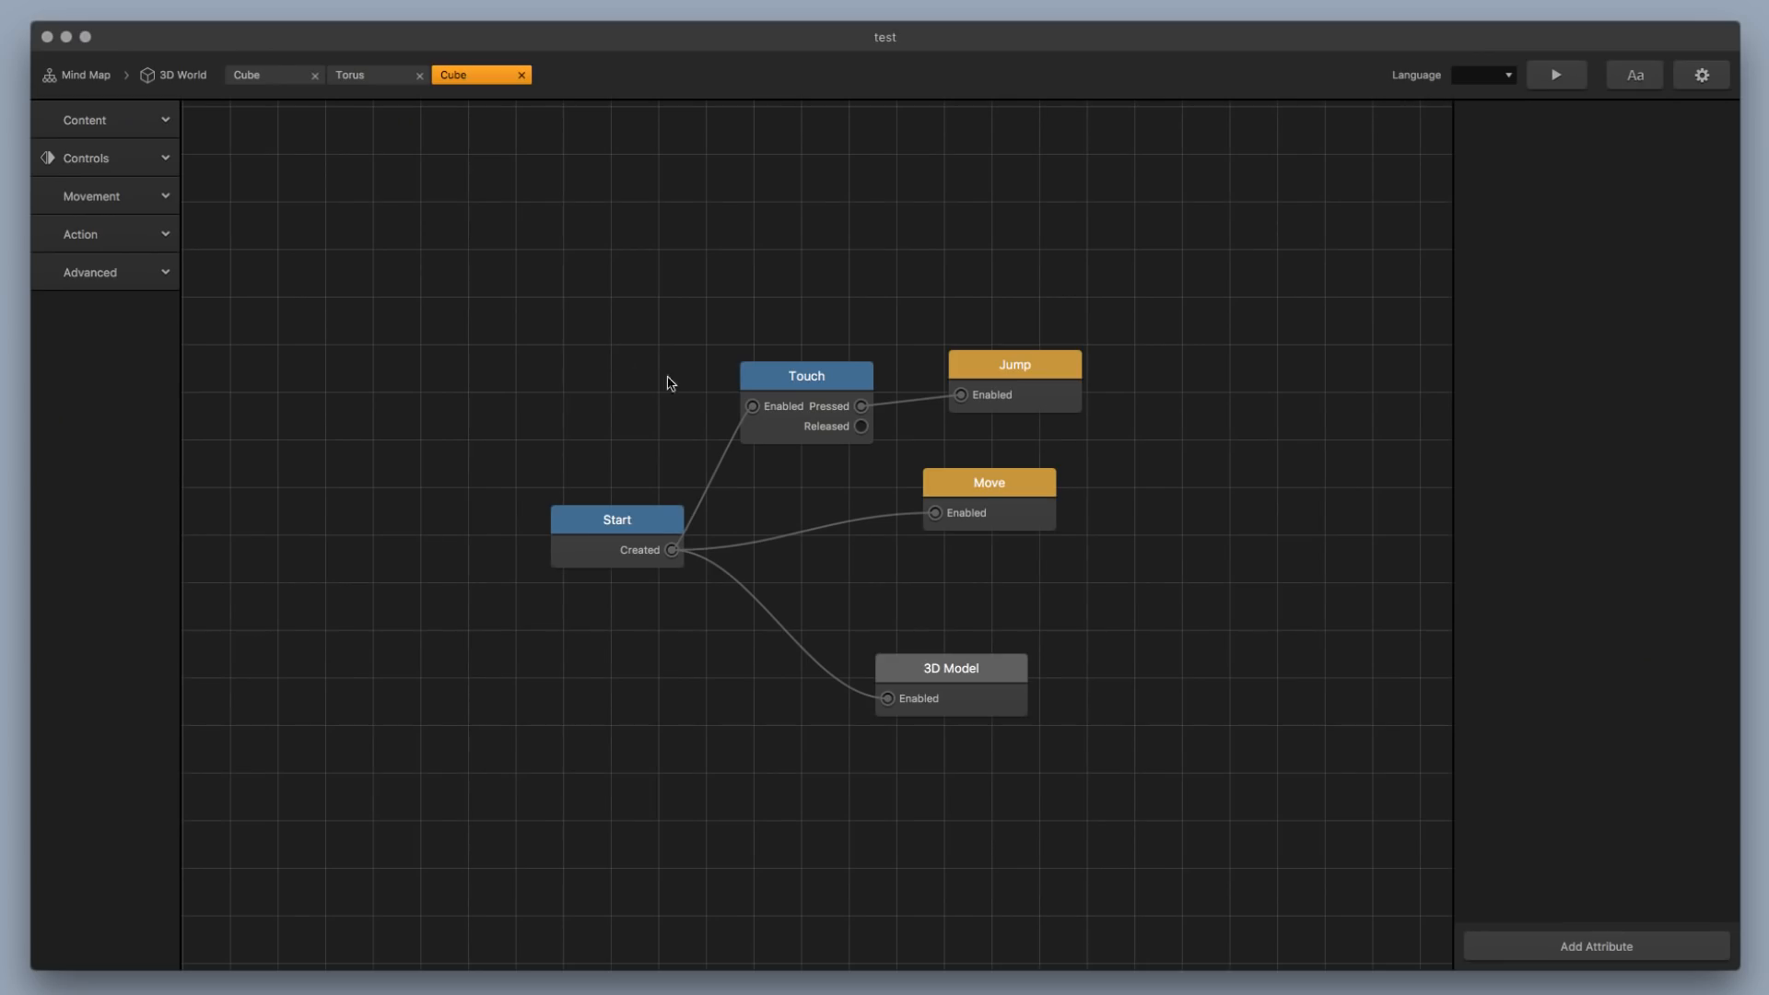
click(1019, 514)
click(1727, 154)
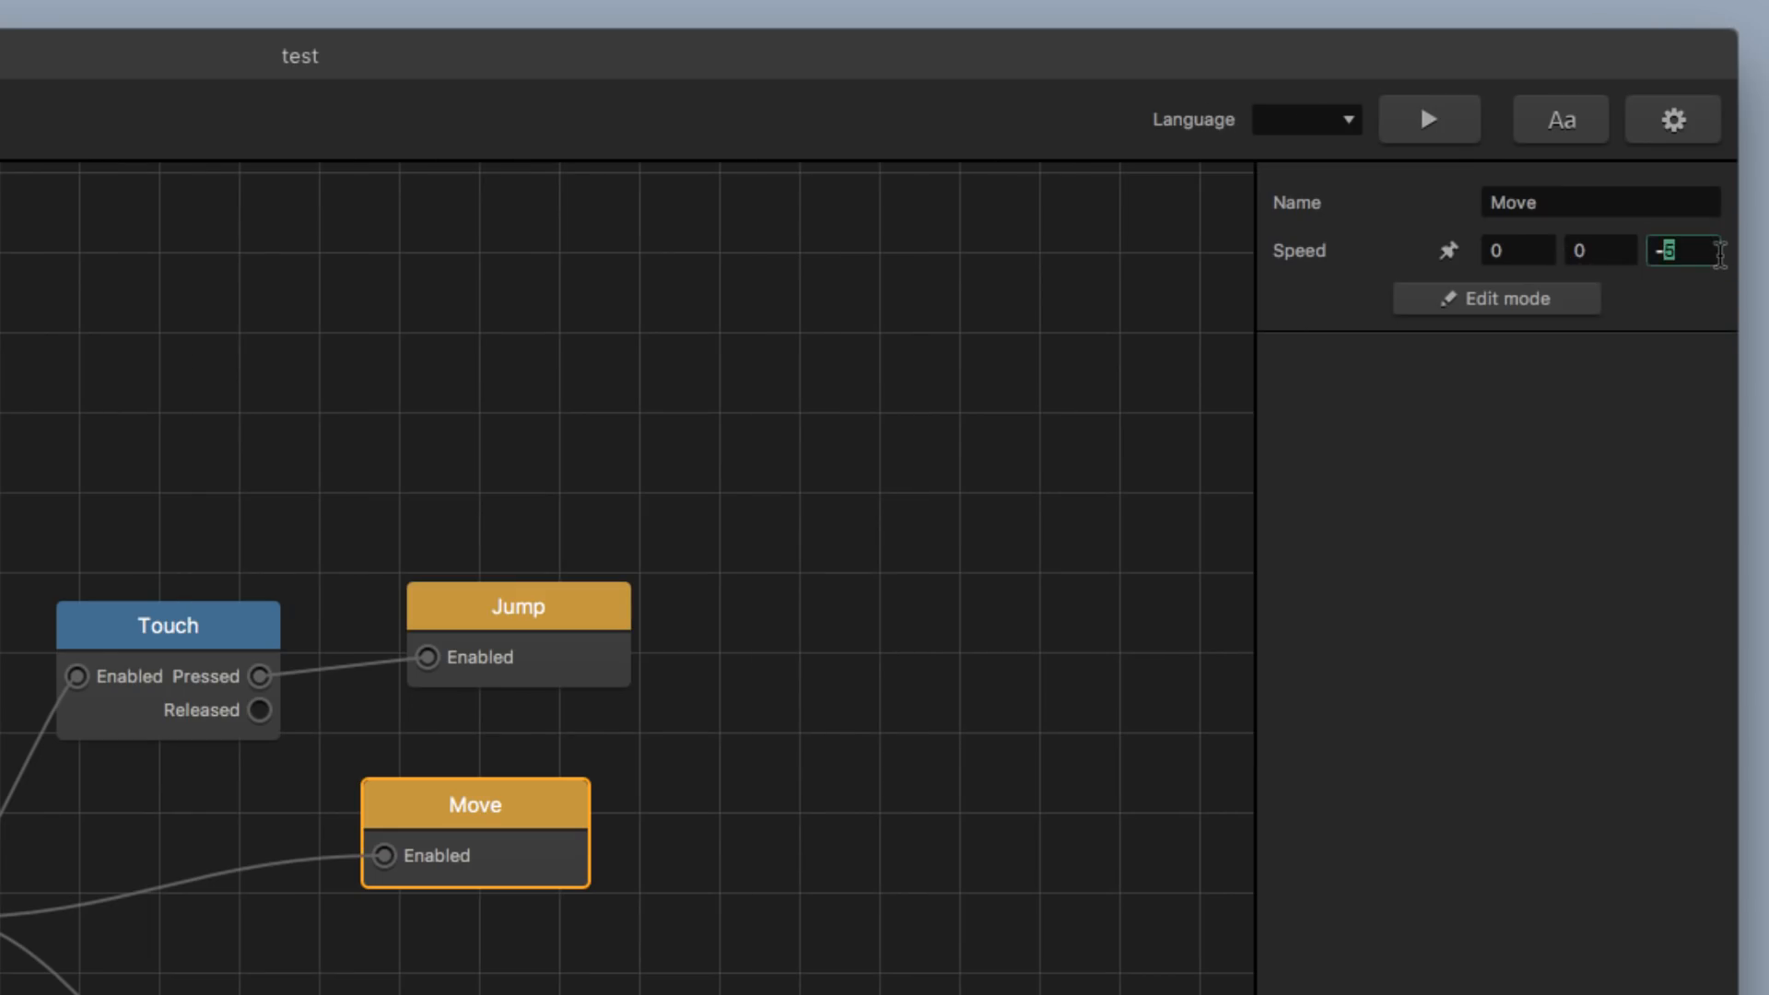
text(-2)
Preview the game at 50% scale and reposition the preview window to watch the cube
click(1430, 120)
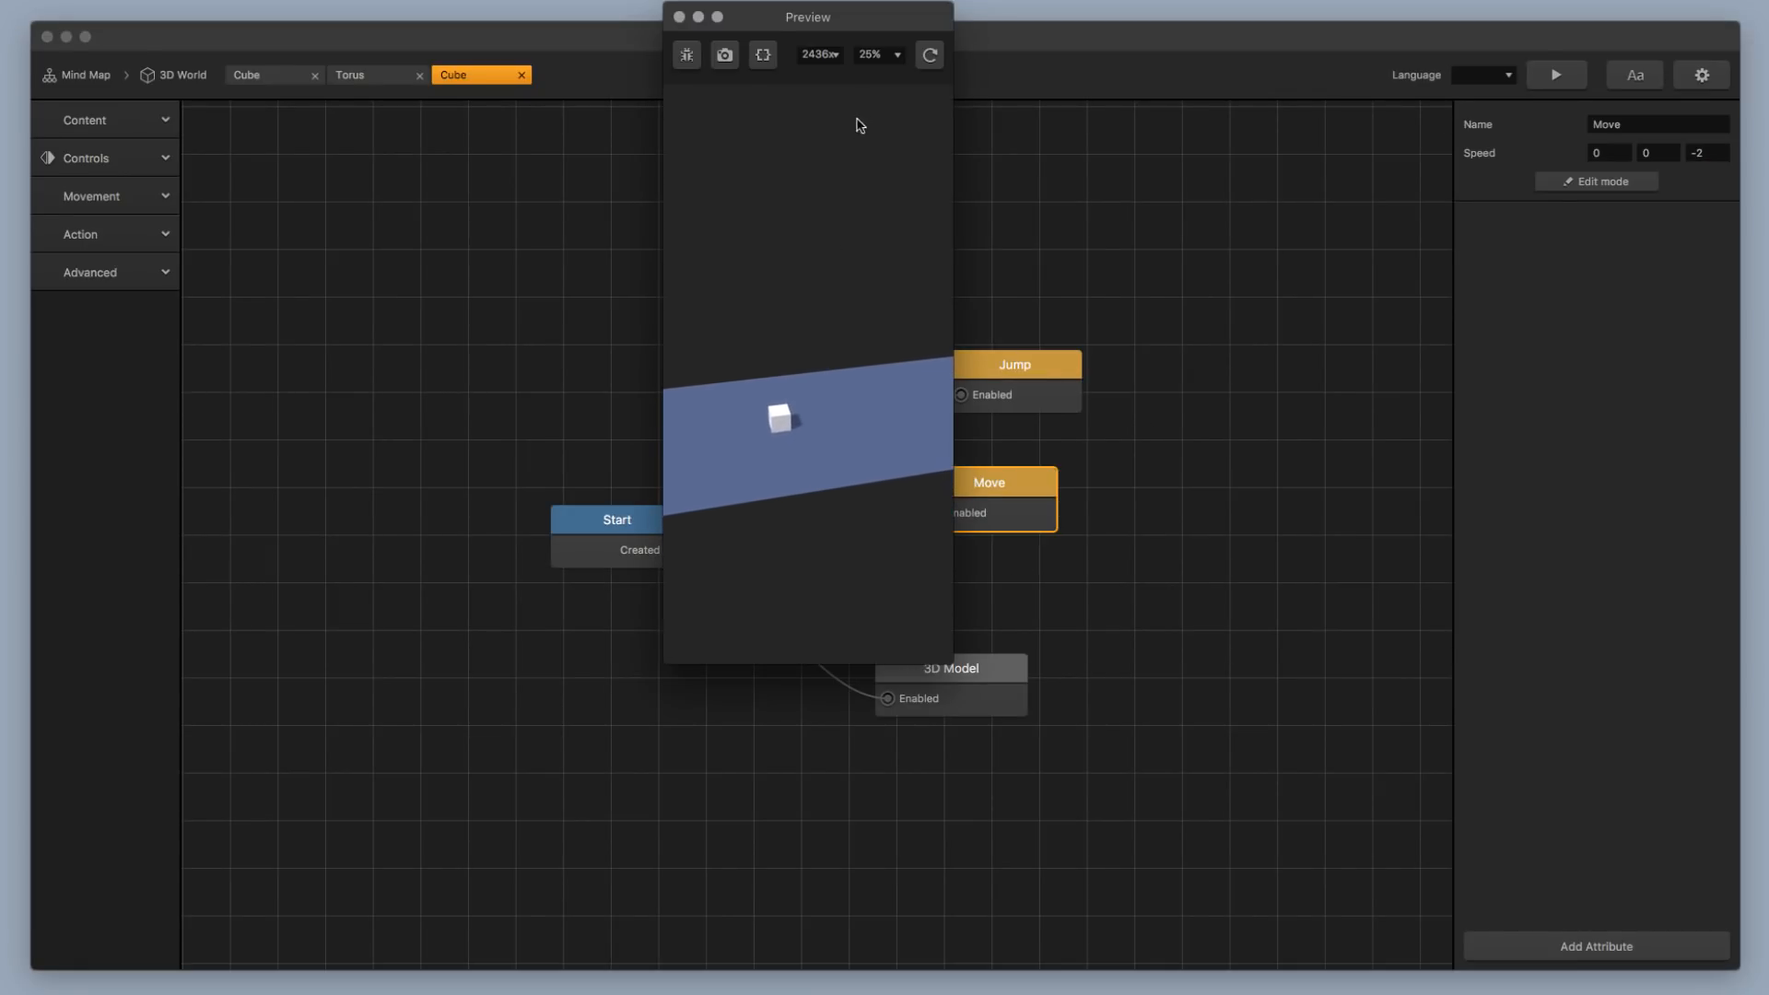
click(891, 54)
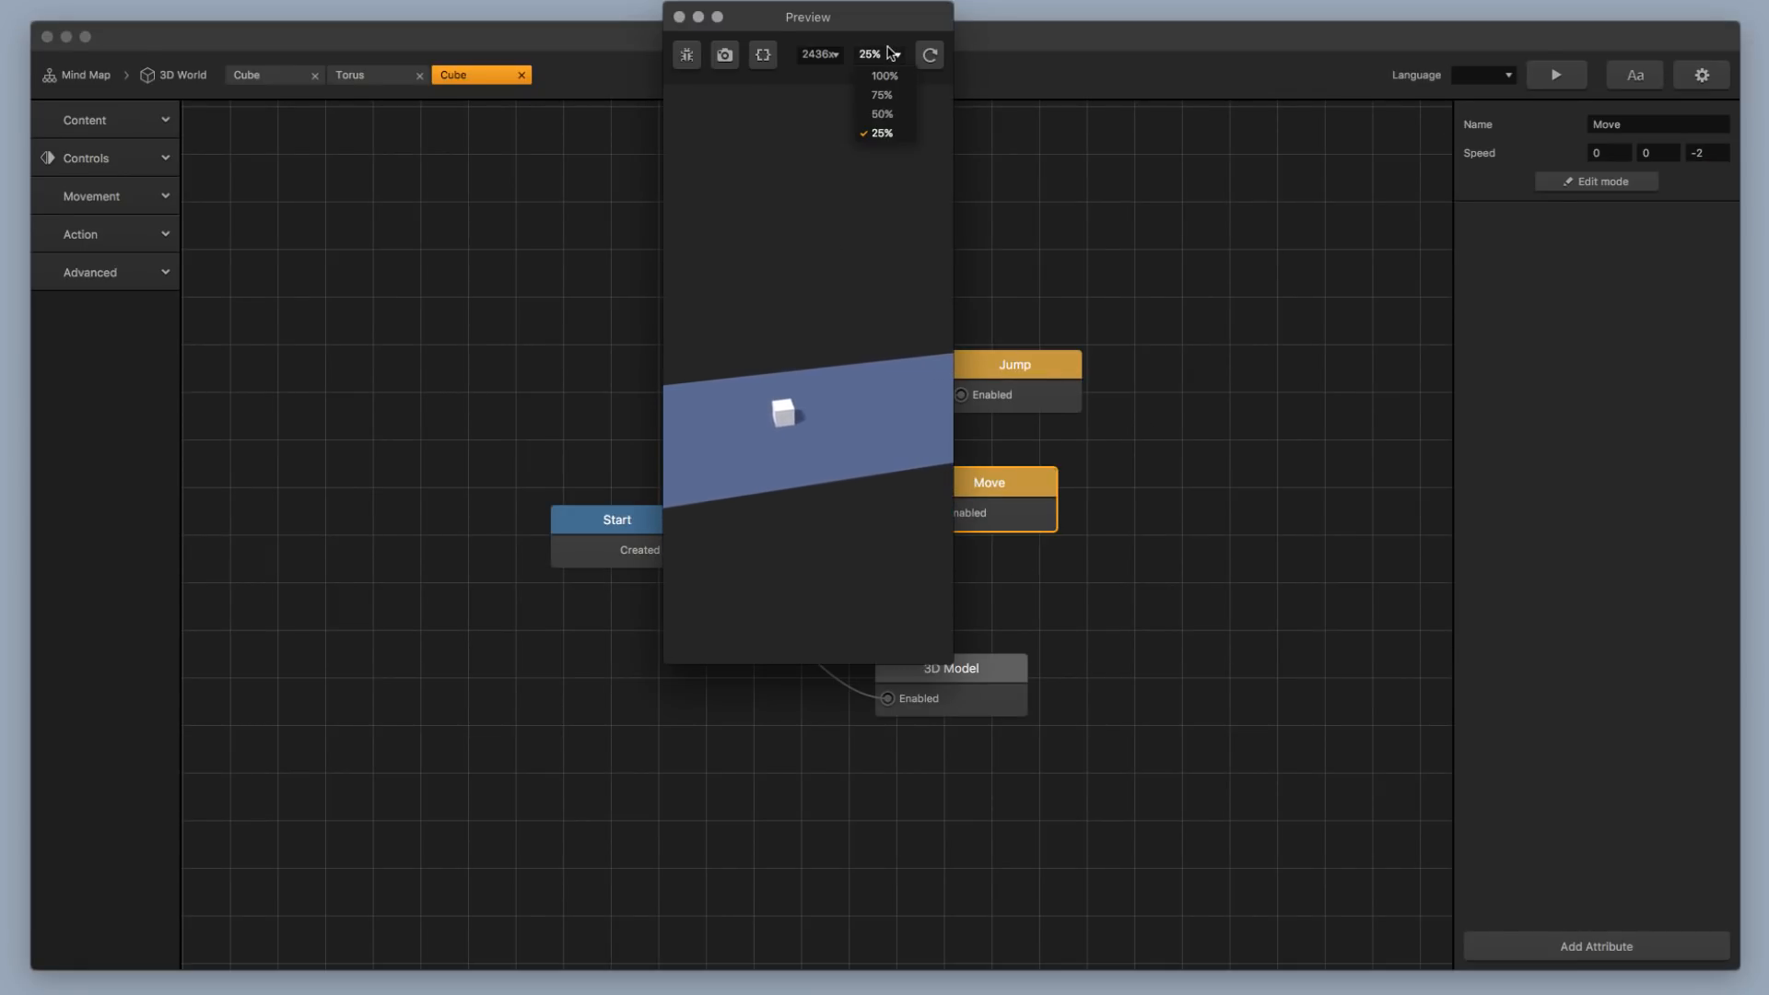
click(890, 112)
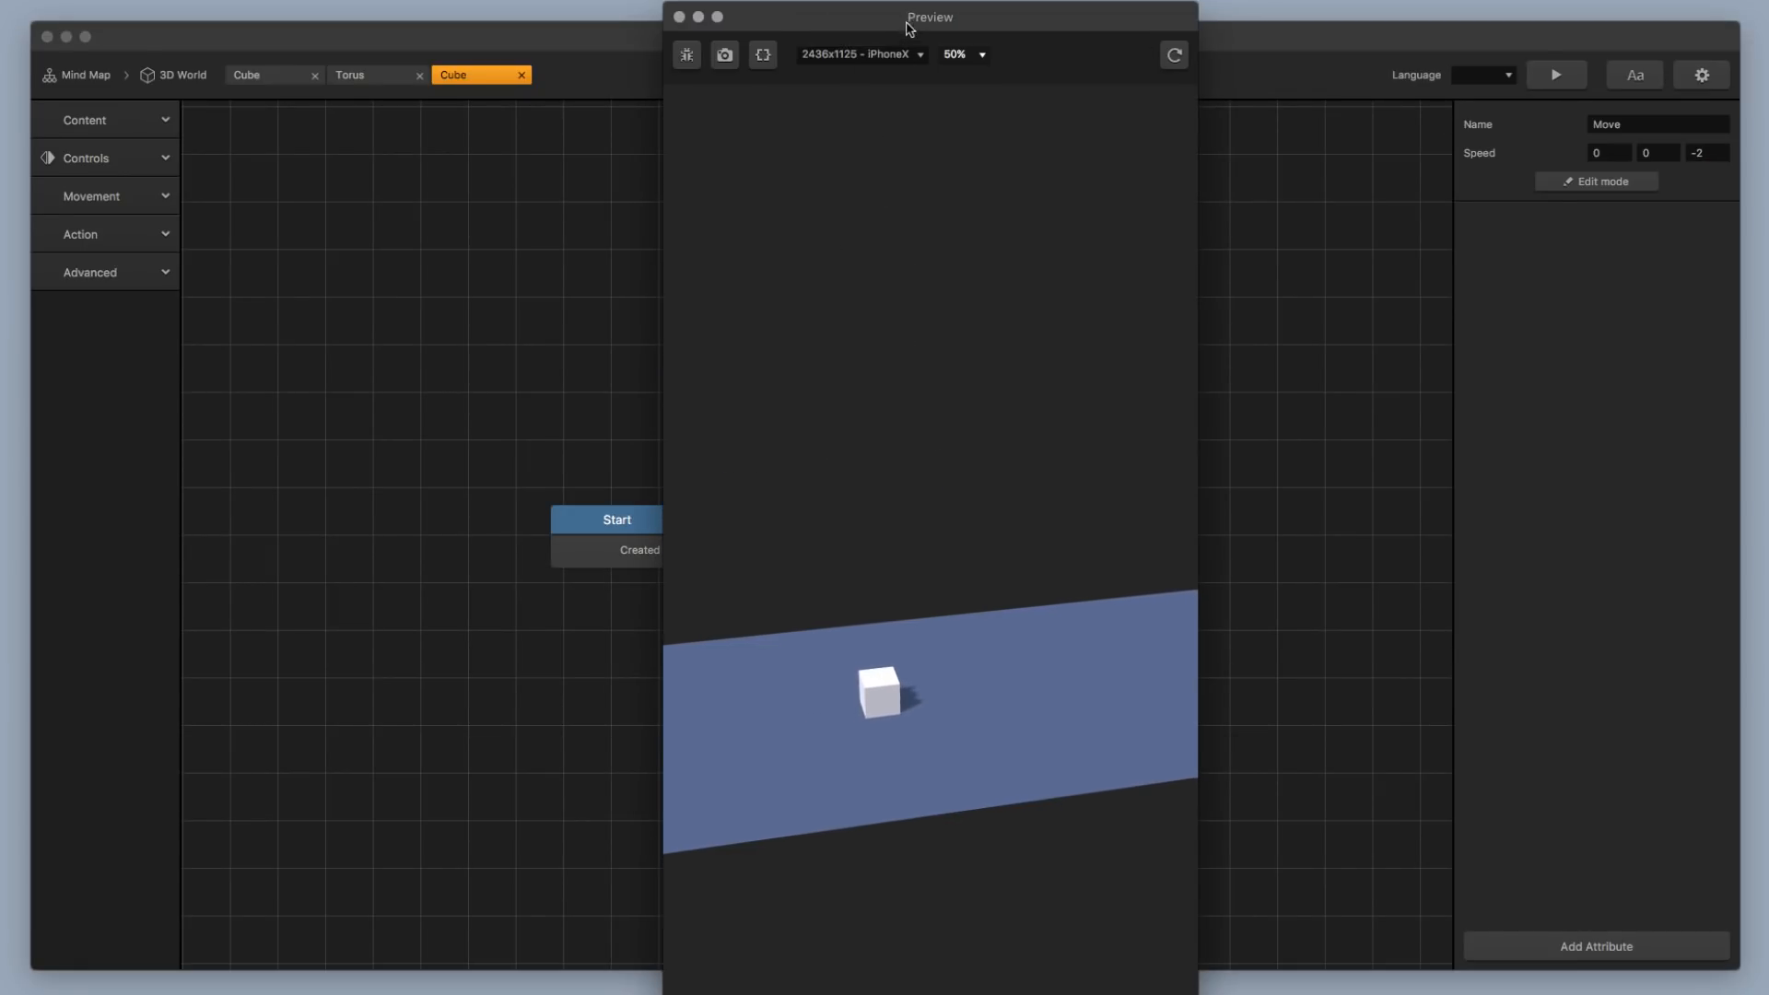
drag(906, 20, 816, 0)
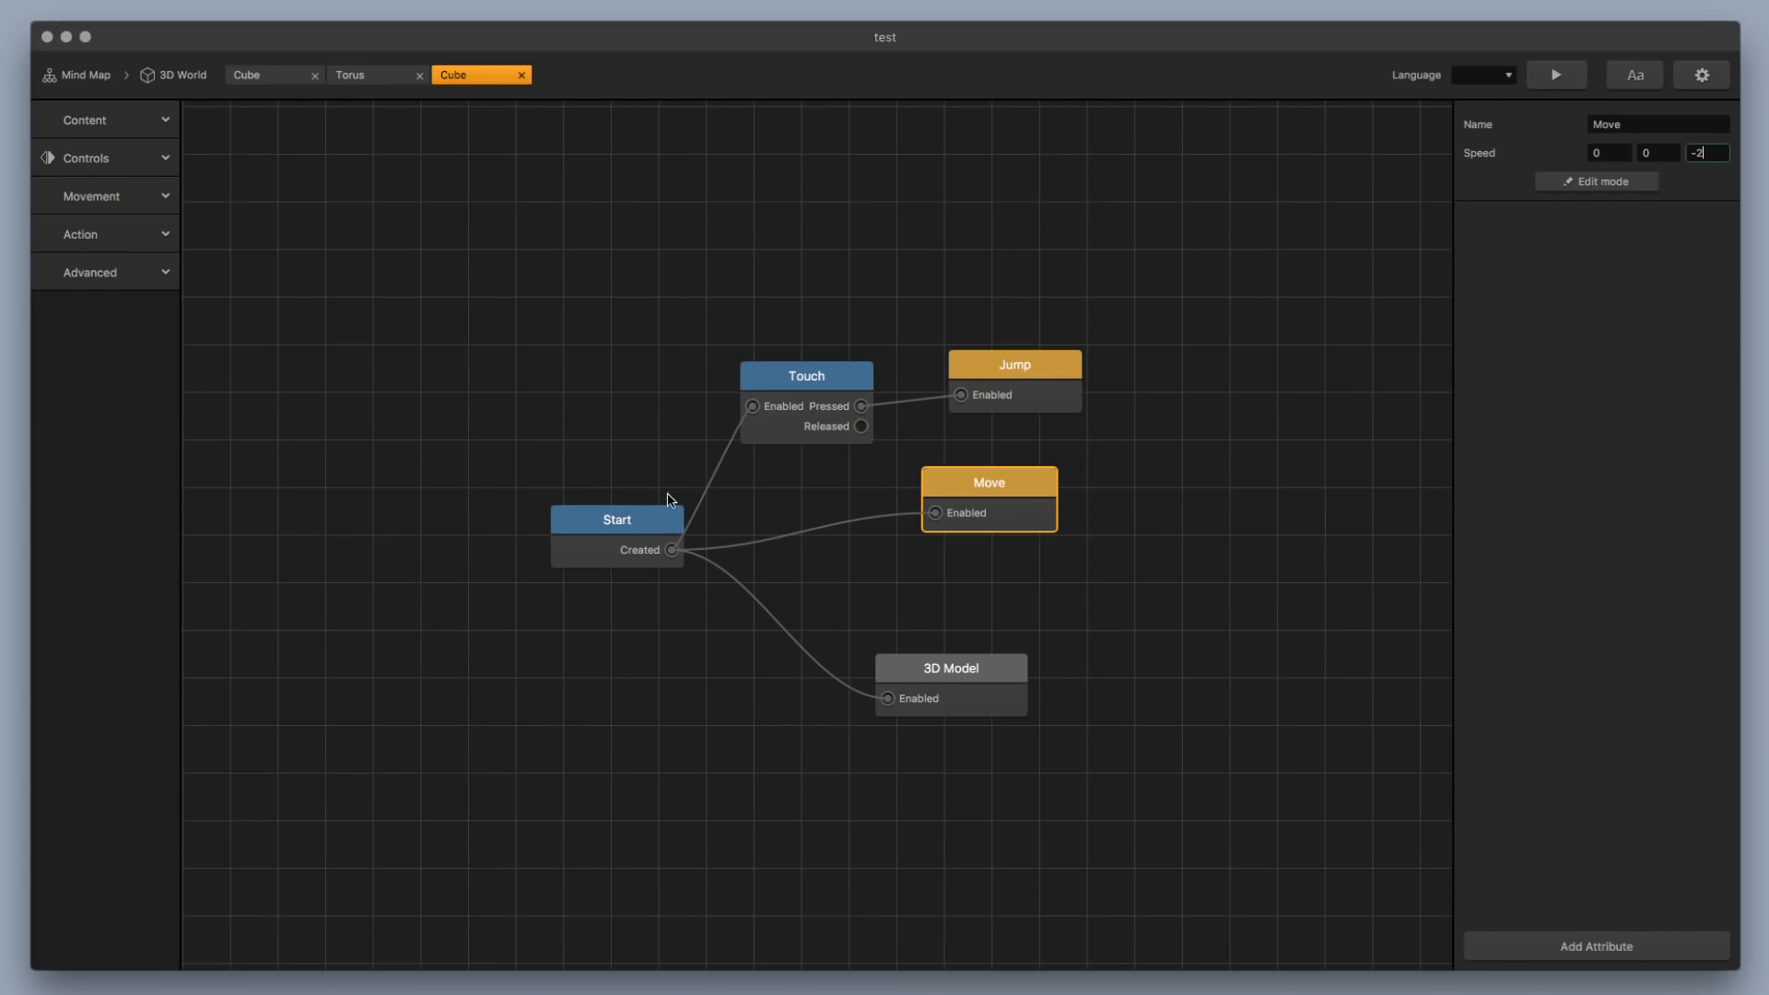
Set the Rotation Factor of the Cube's Start node to 0 on all axes and preview the game
click(634, 542)
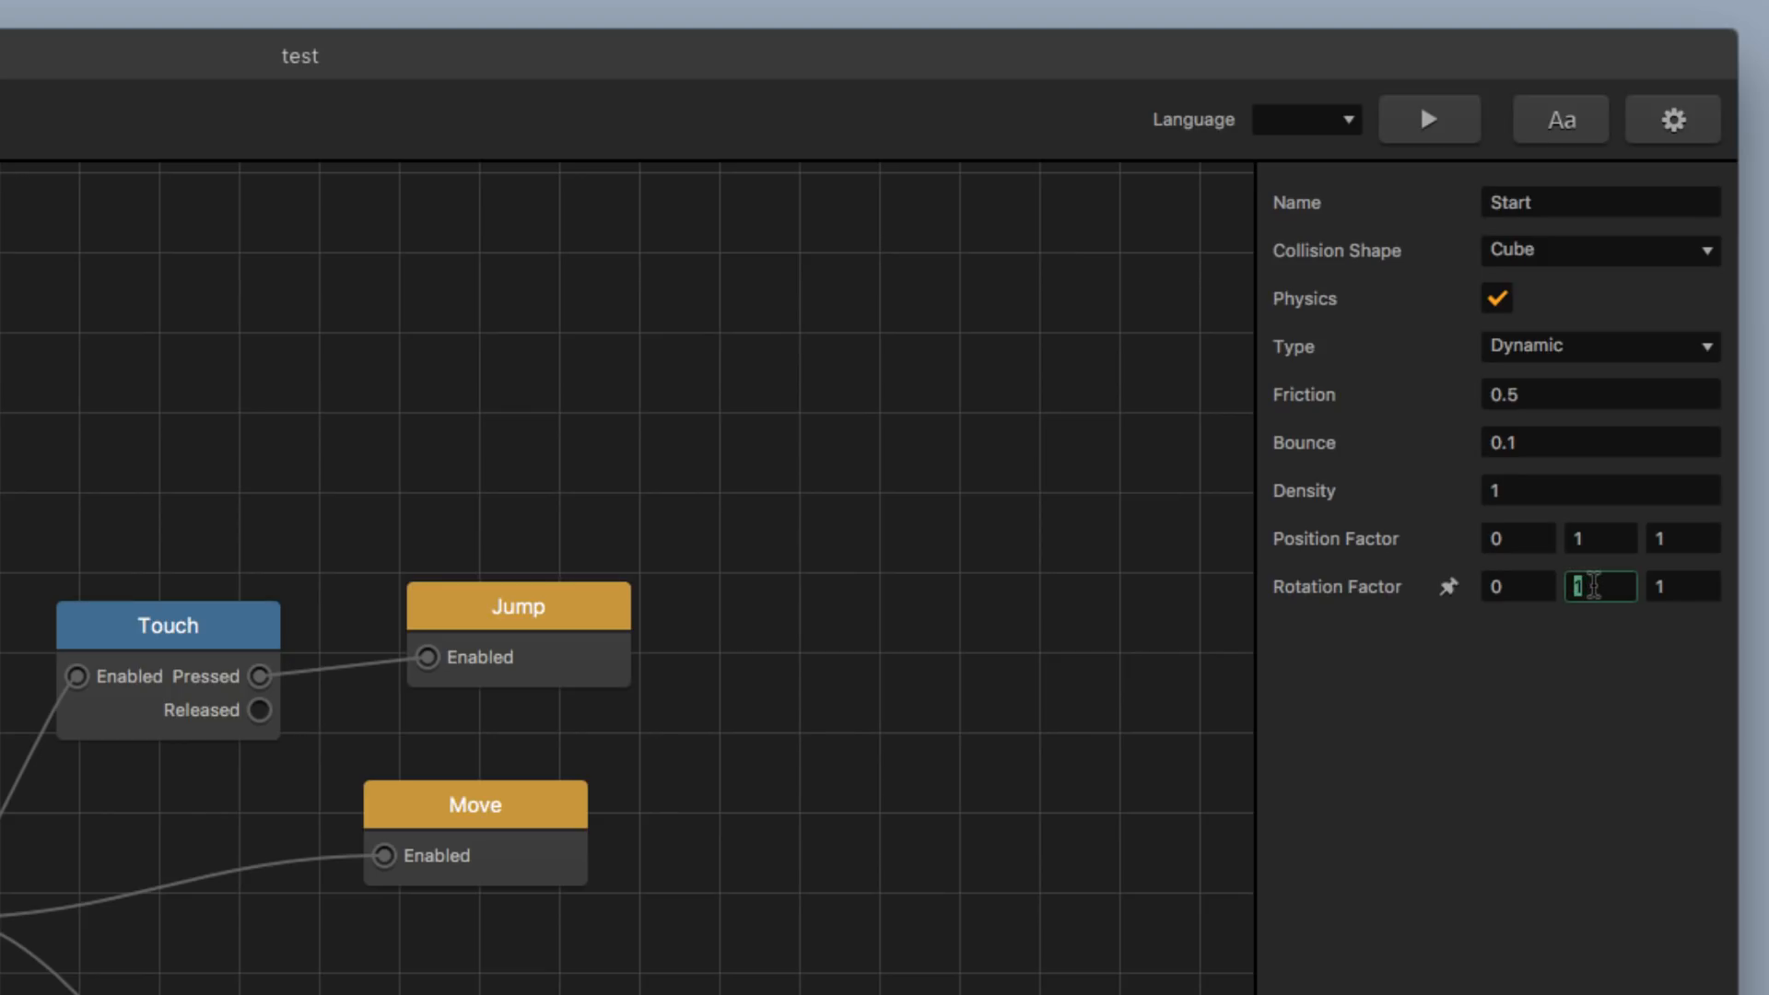
click(1716, 591)
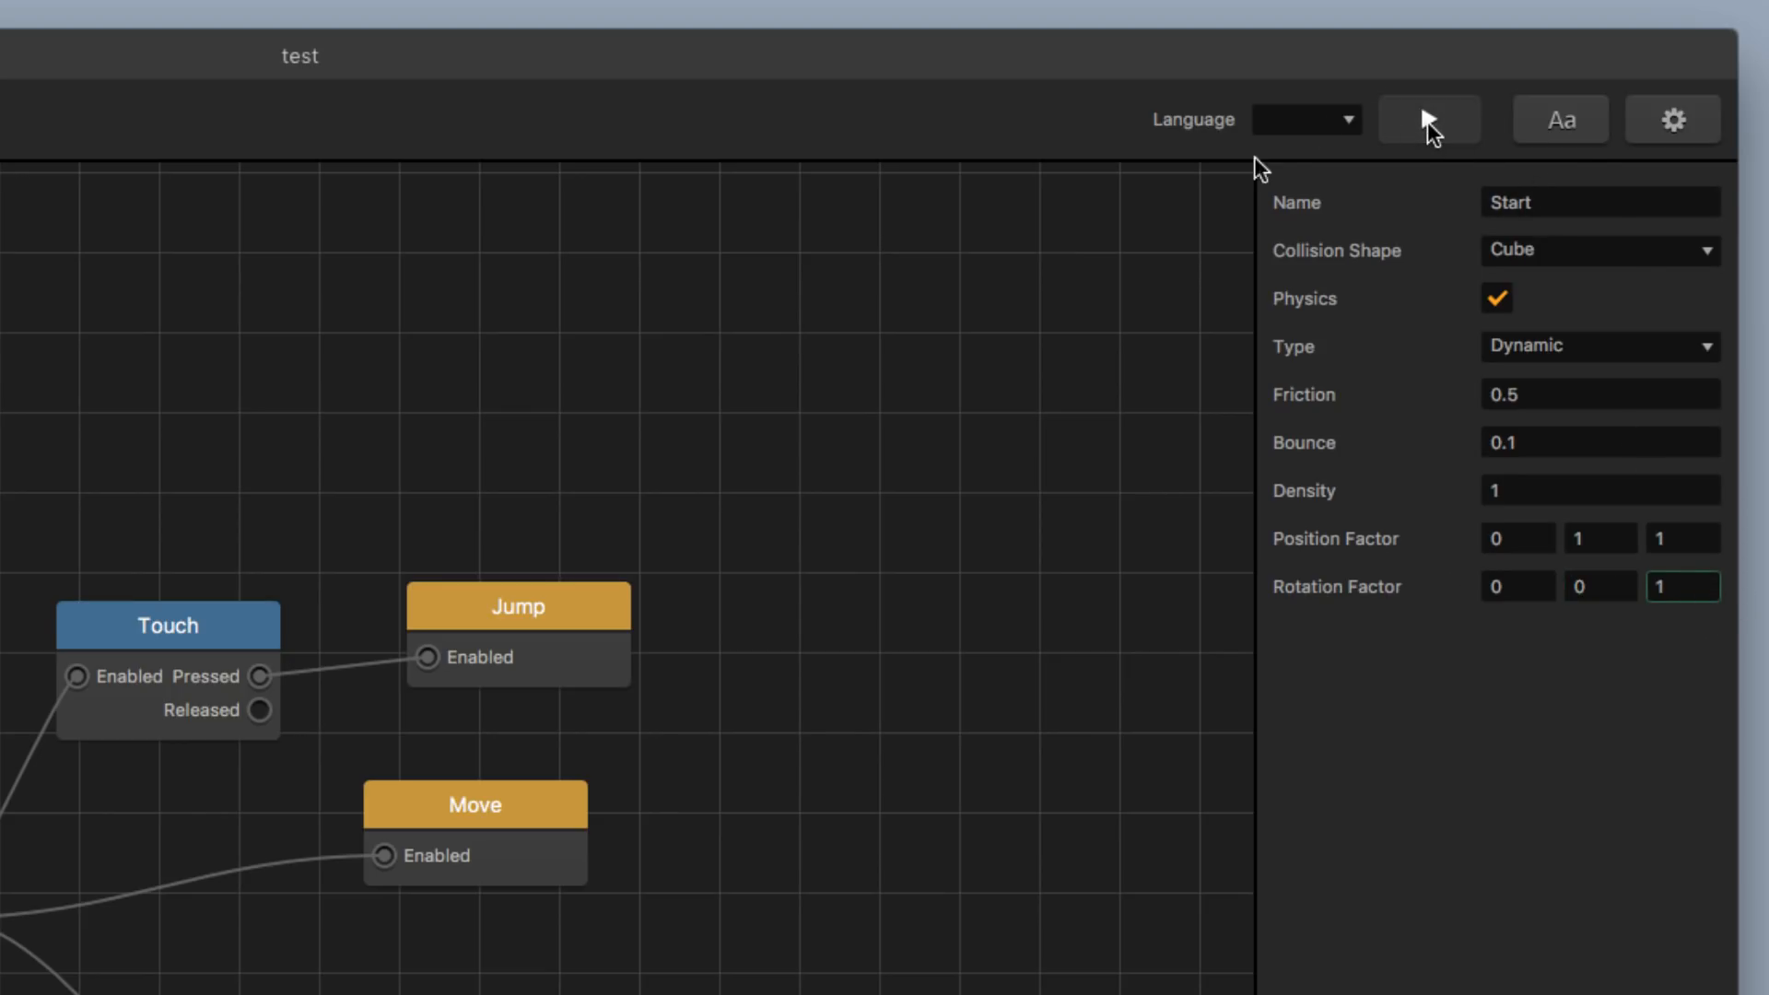
click(1429, 125)
Try a Y Rotation Factor of 1 on the Cube's Start node and preview the game
click(1614, 588)
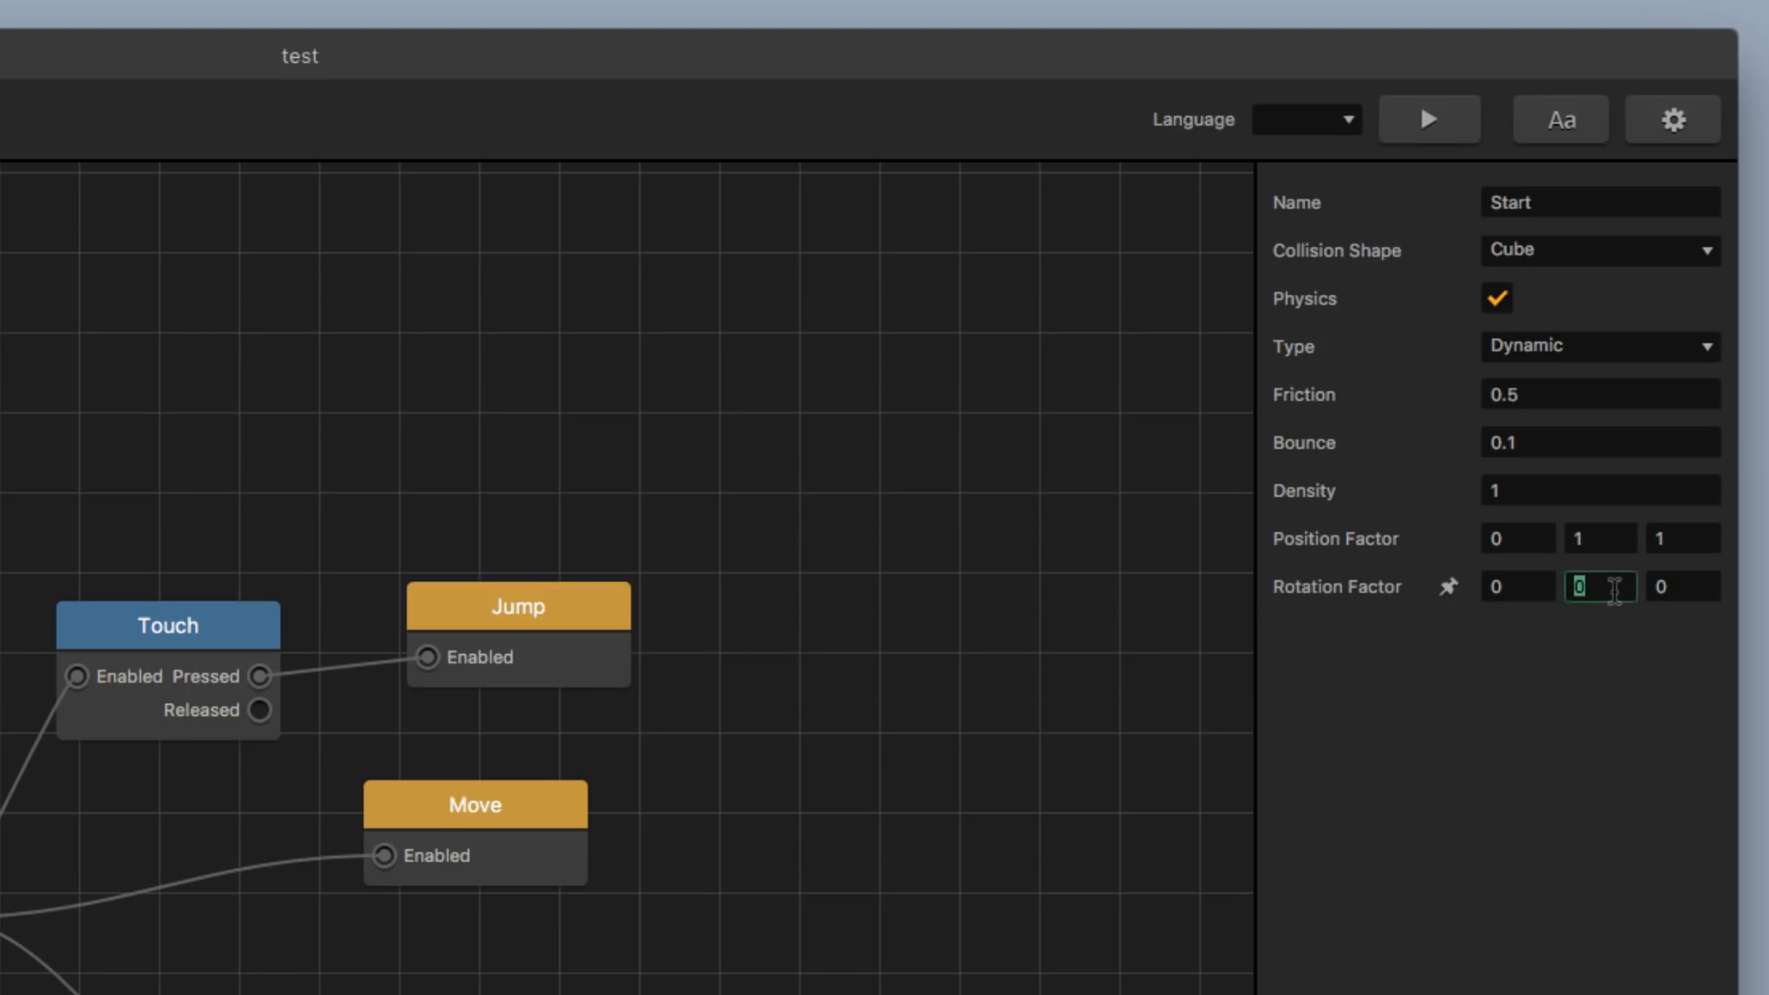
text(1)
click(1429, 120)
Set the Cube's Rotation Factor to 1, 0, 0 and playtest by making the cube jump repeatedly past the toruses
click(1541, 584)
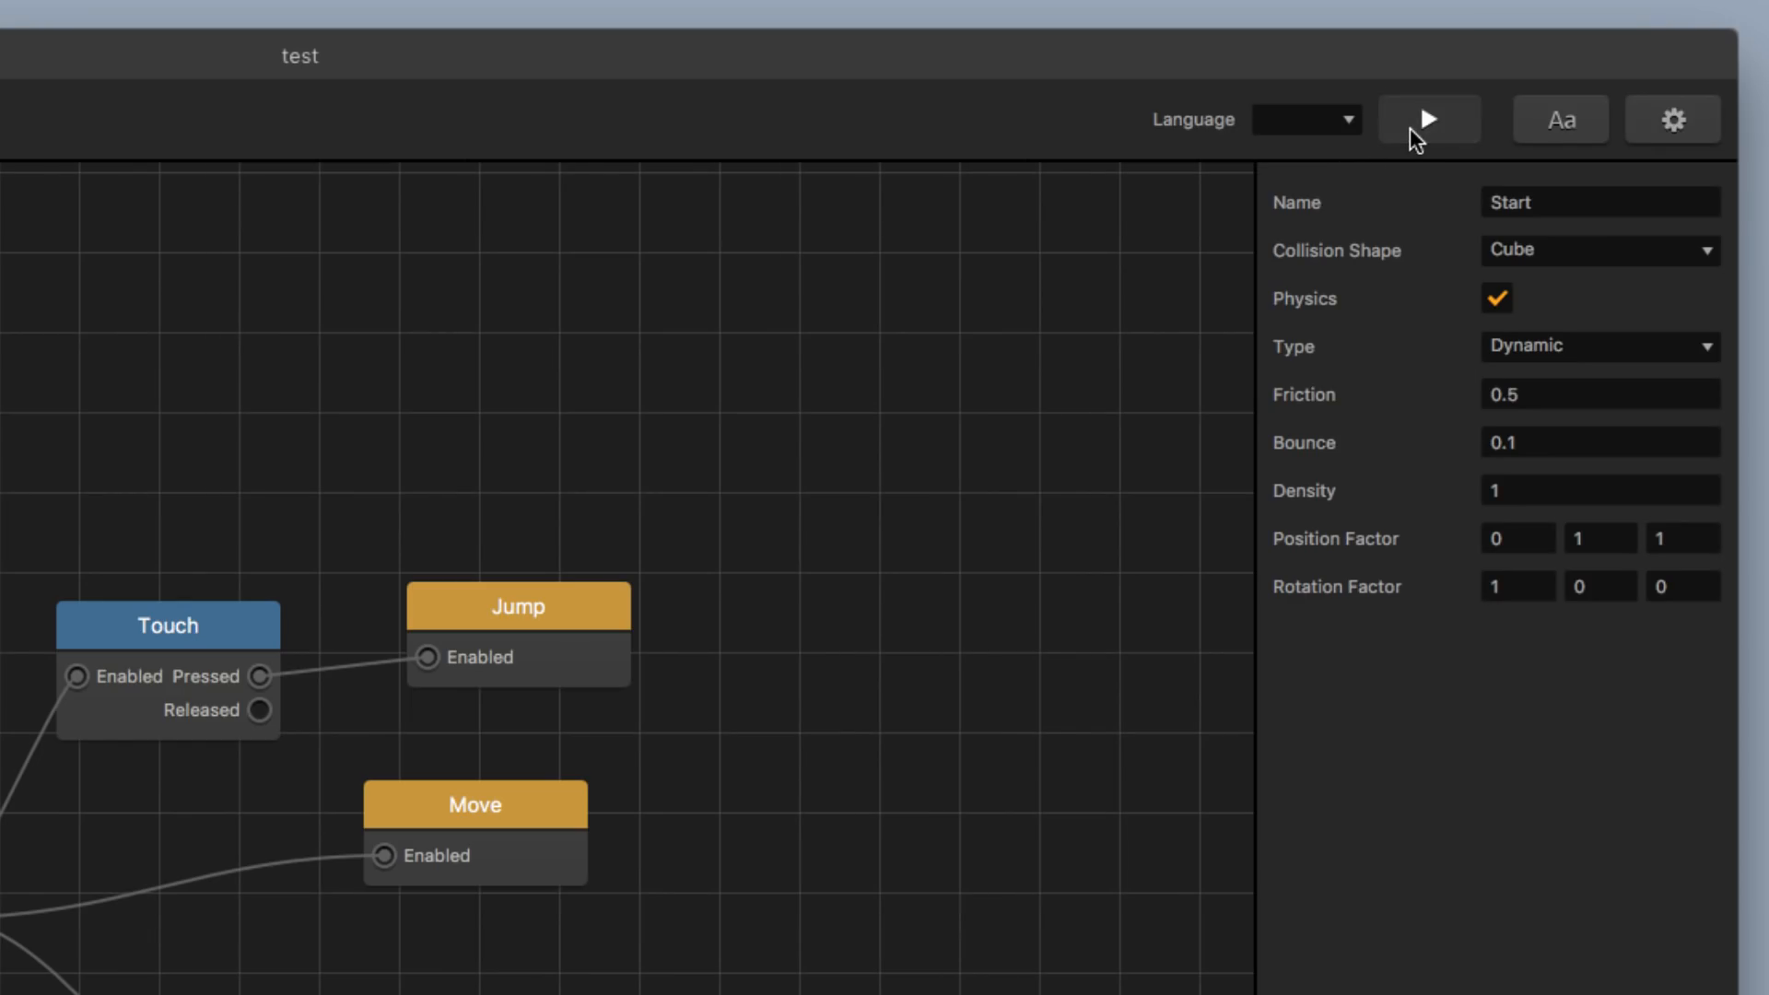
click(1550, 79)
click(903, 623)
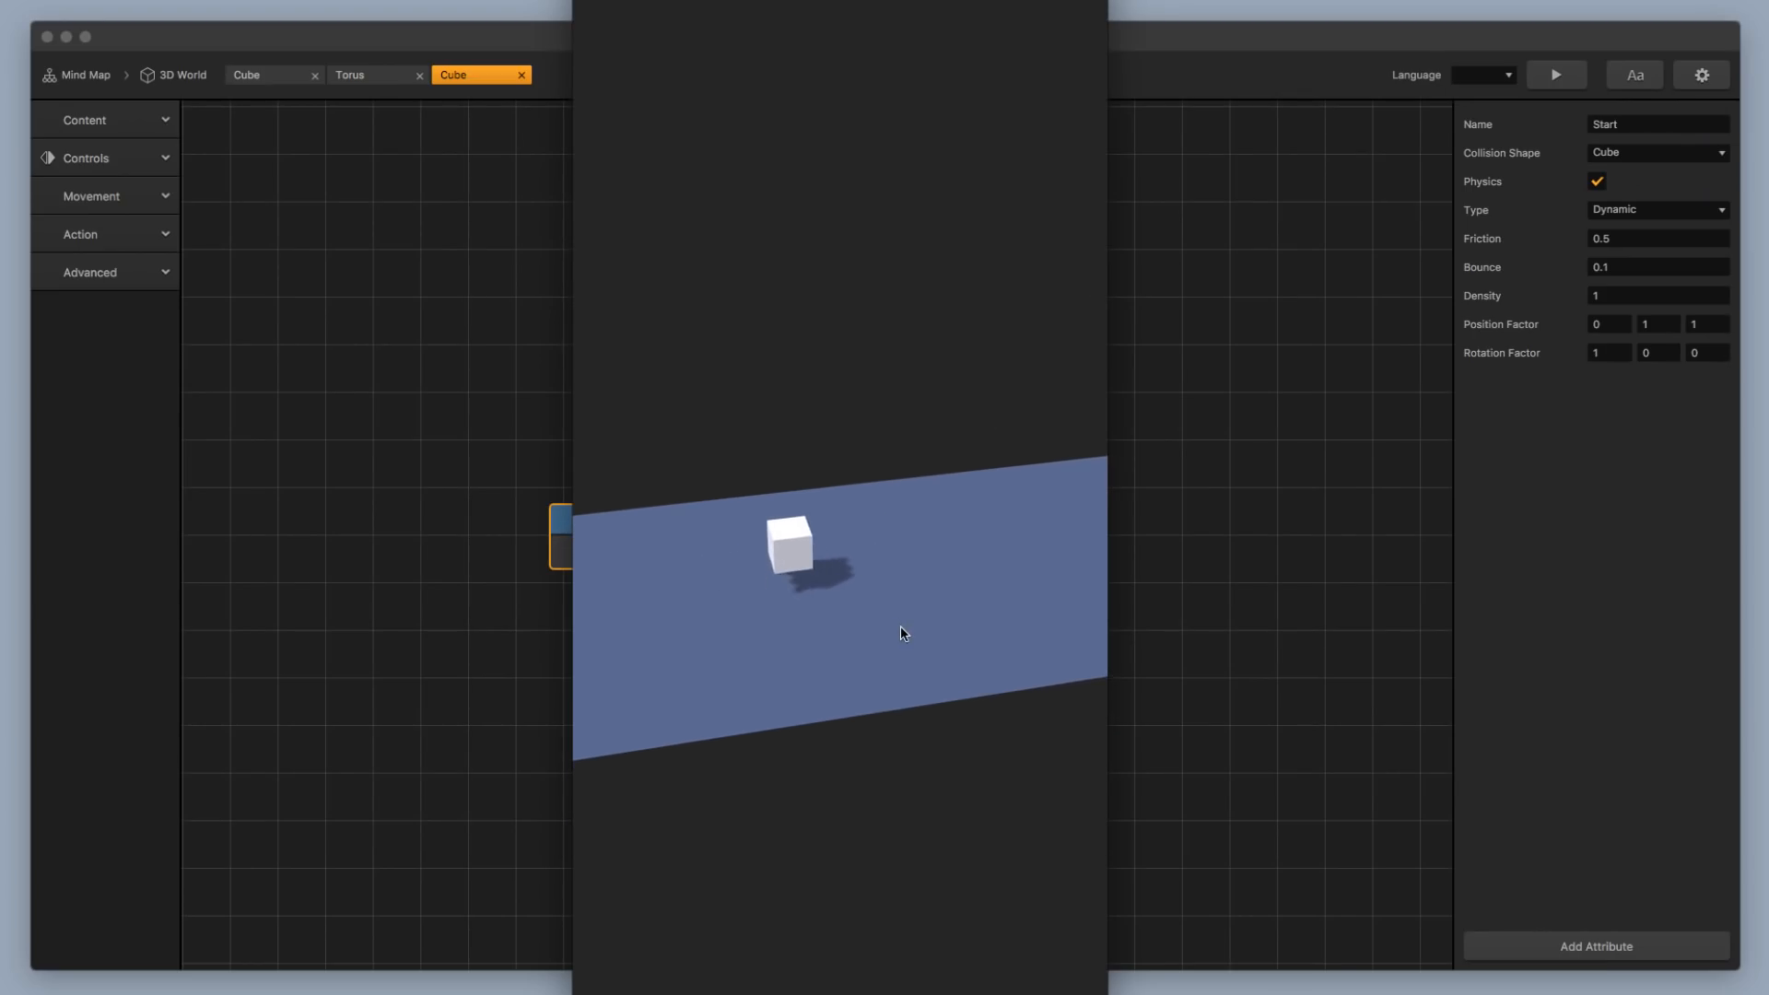
click(886, 691)
click(886, 690)
click(884, 683)
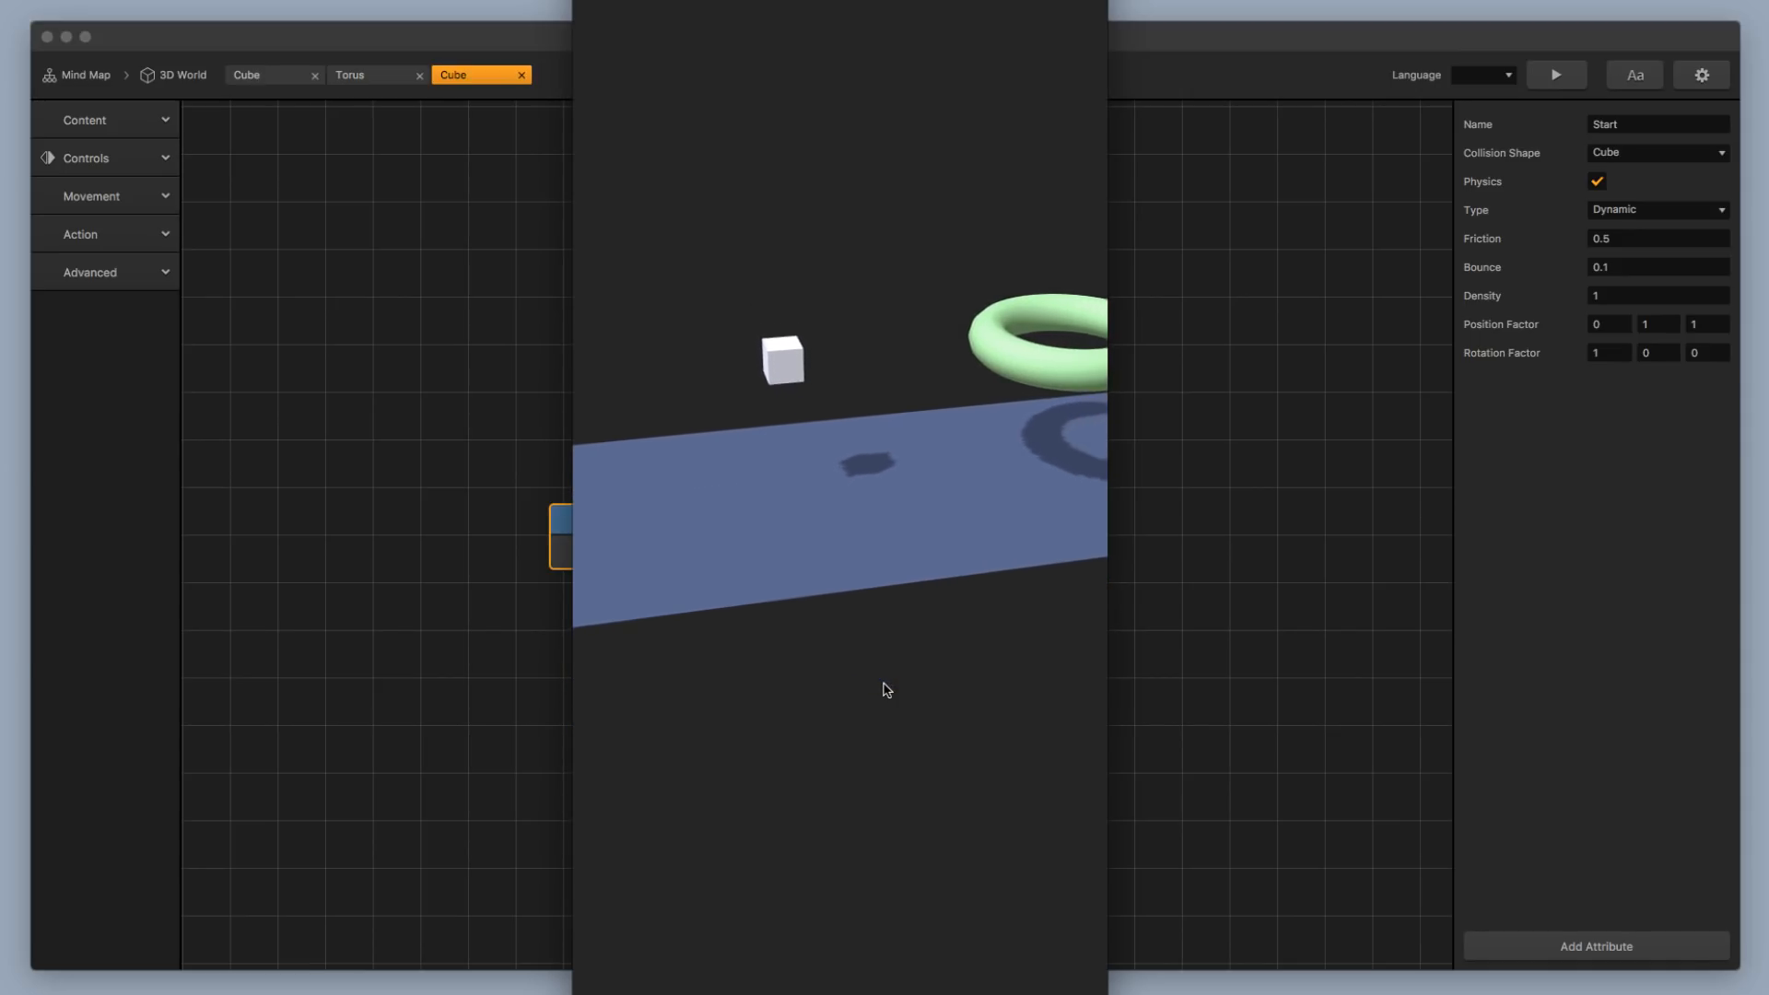
click(884, 684)
click(884, 684)
click(887, 690)
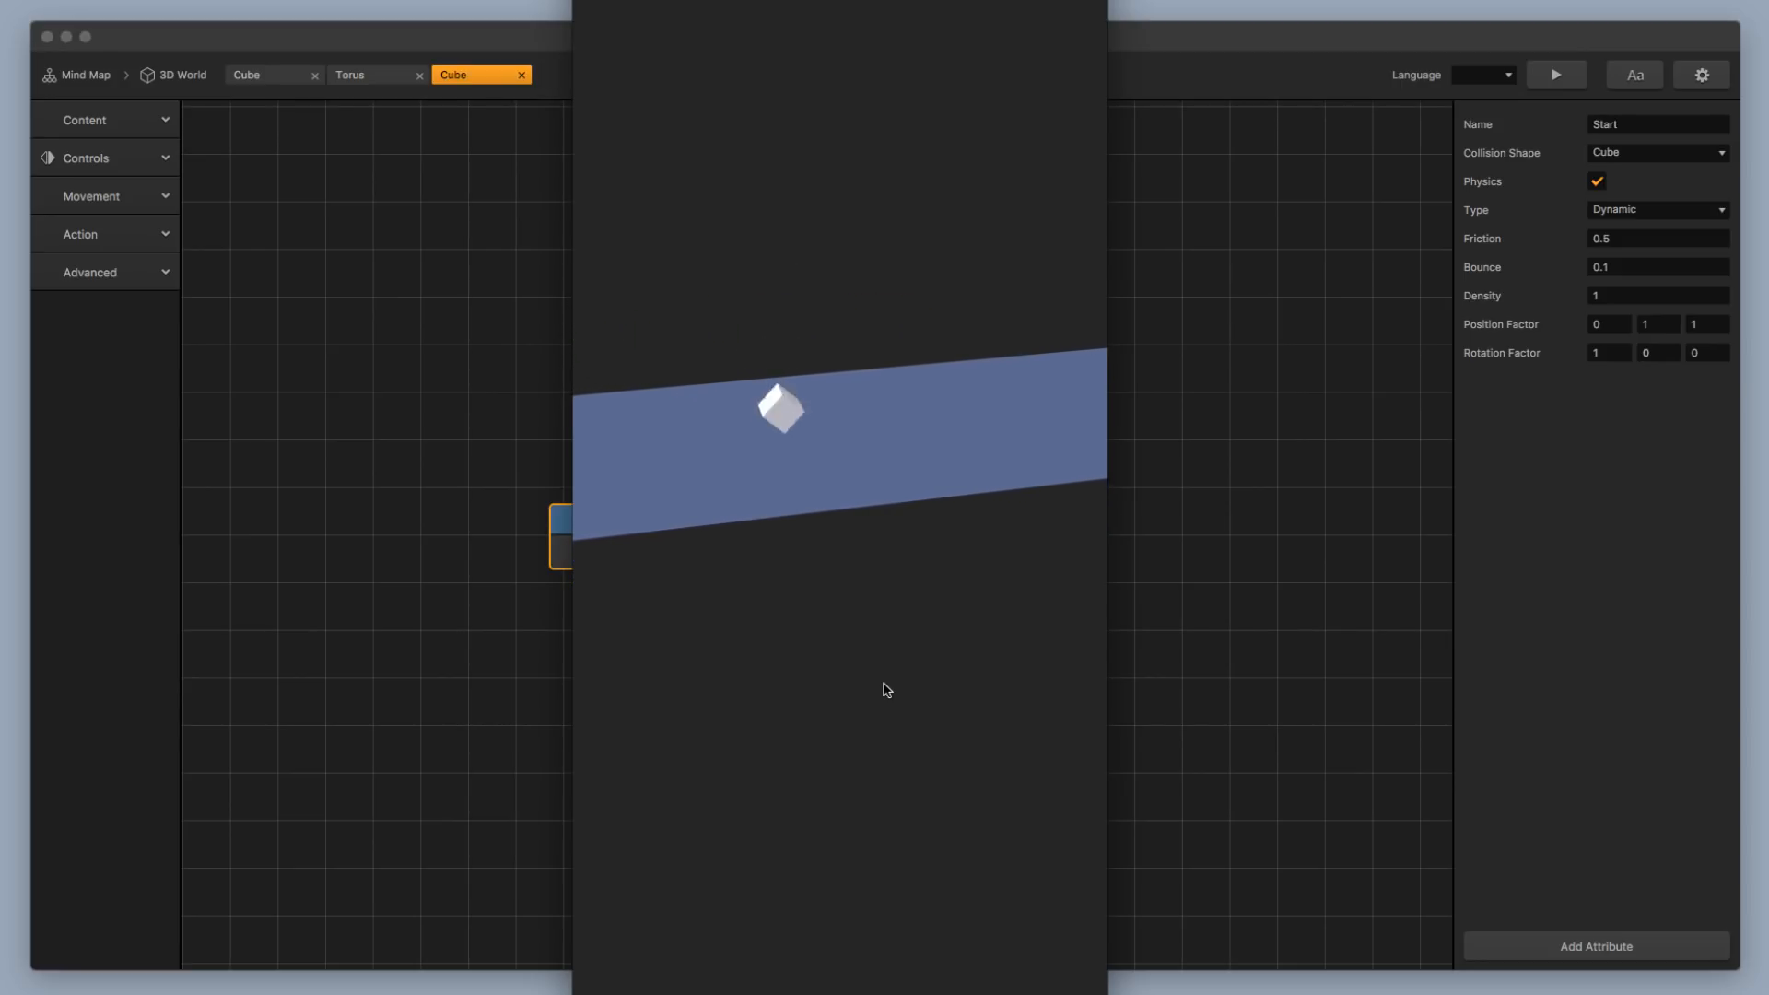
click(886, 688)
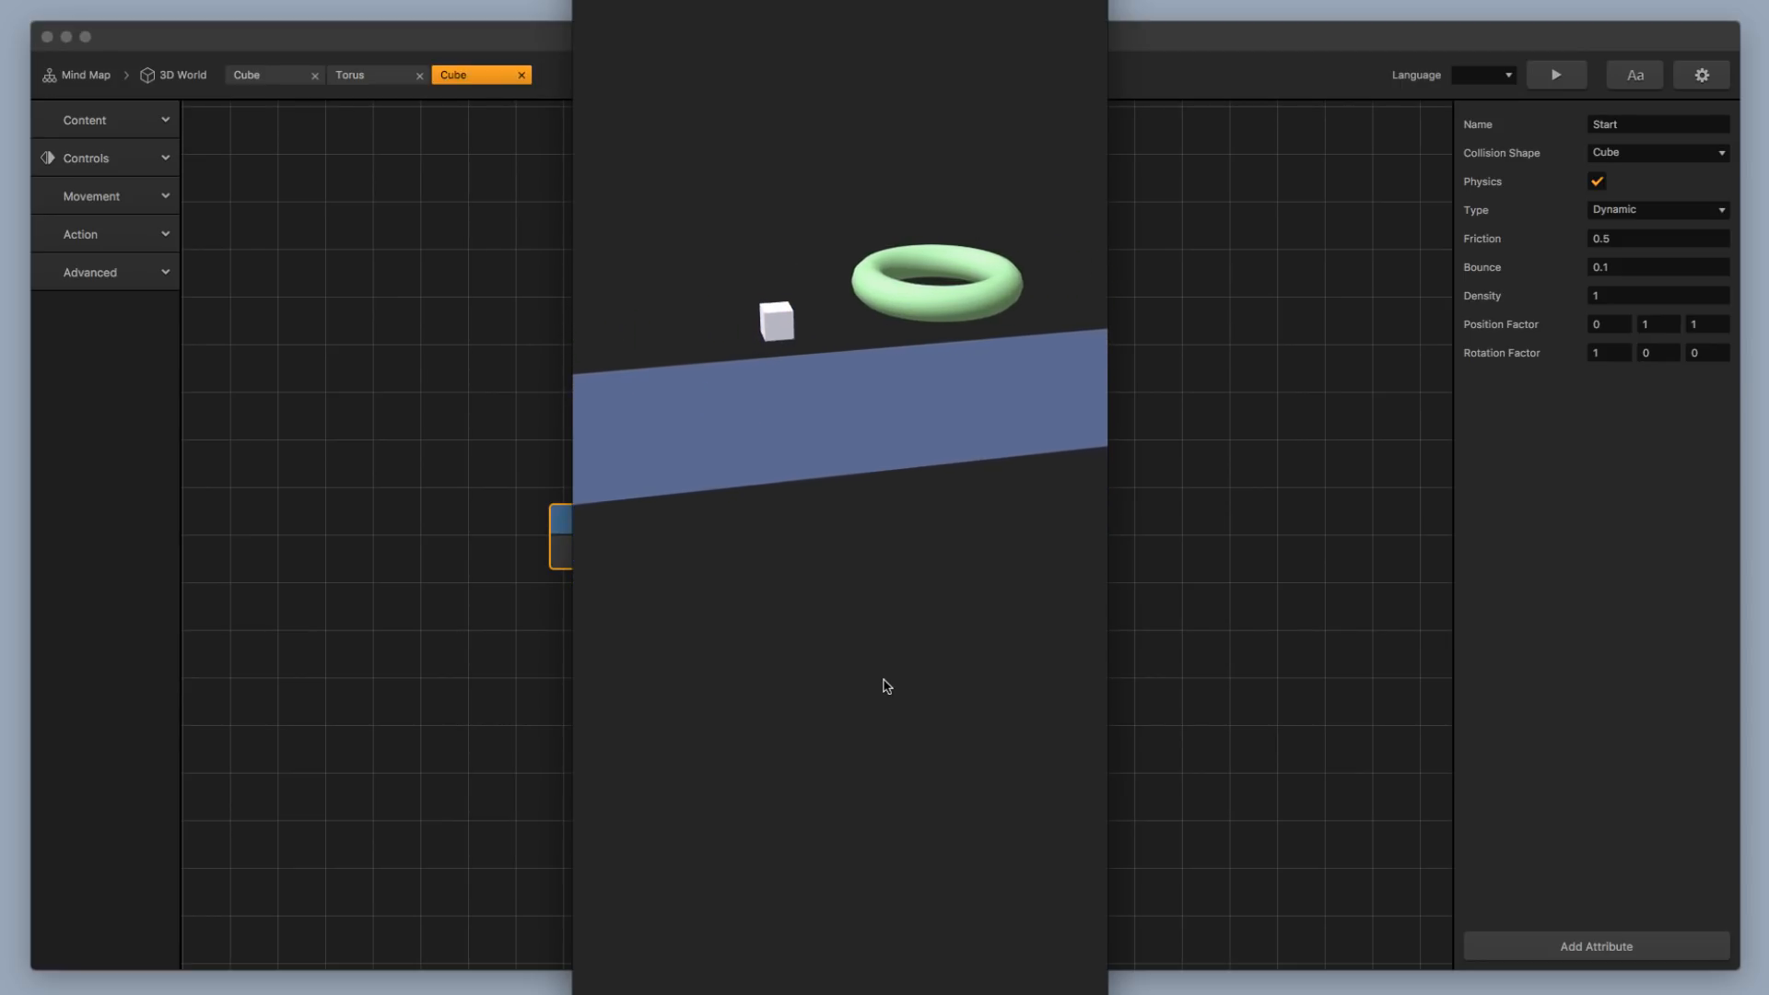
click(886, 686)
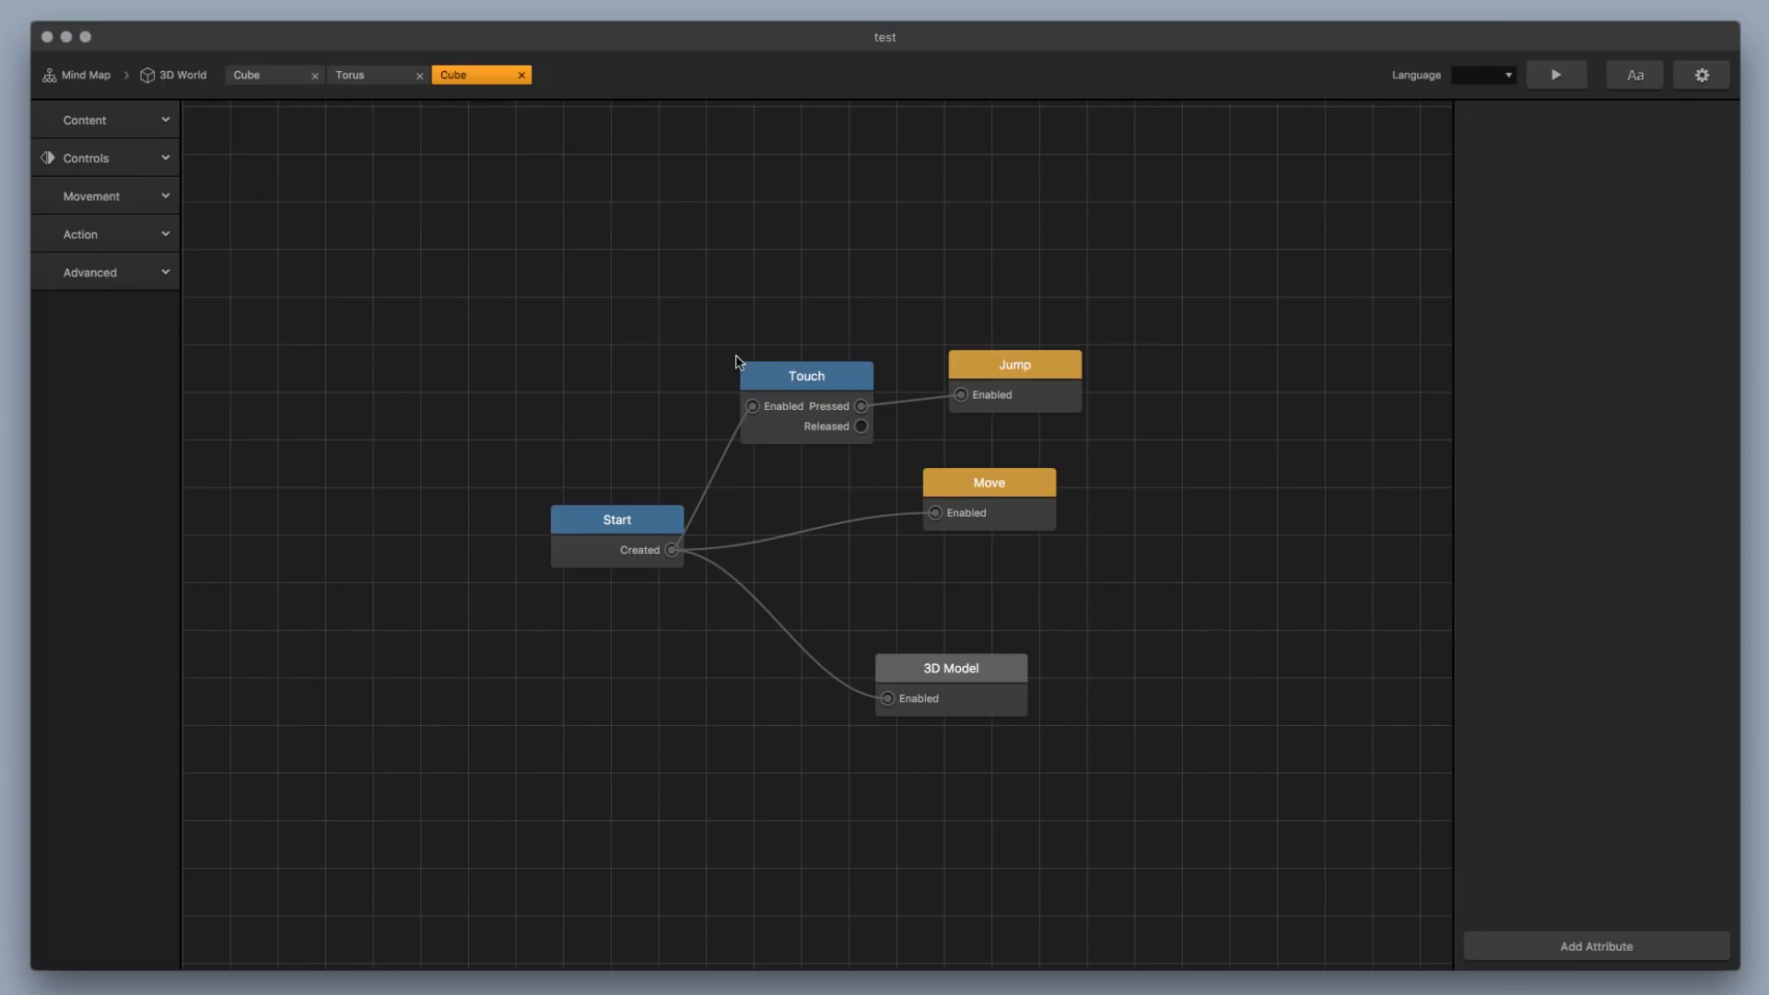
Save the project and duplicate level section 1 twice in the 3D World
key(super+s)
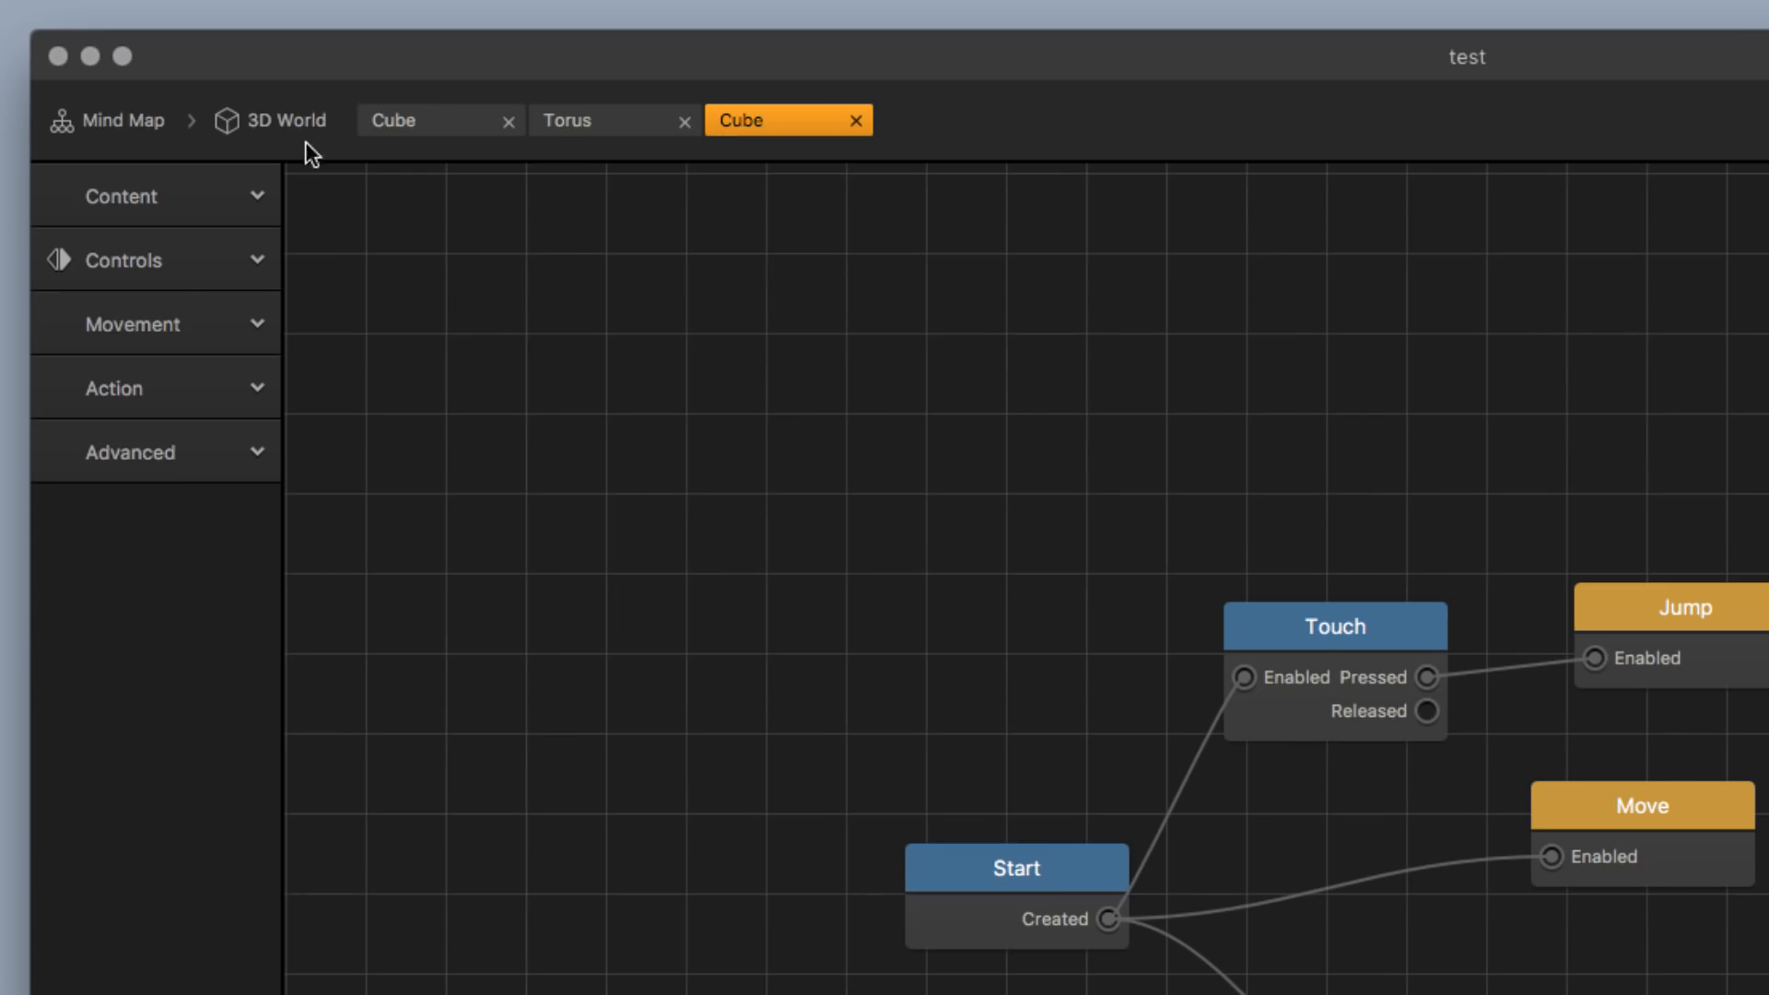
click(171, 75)
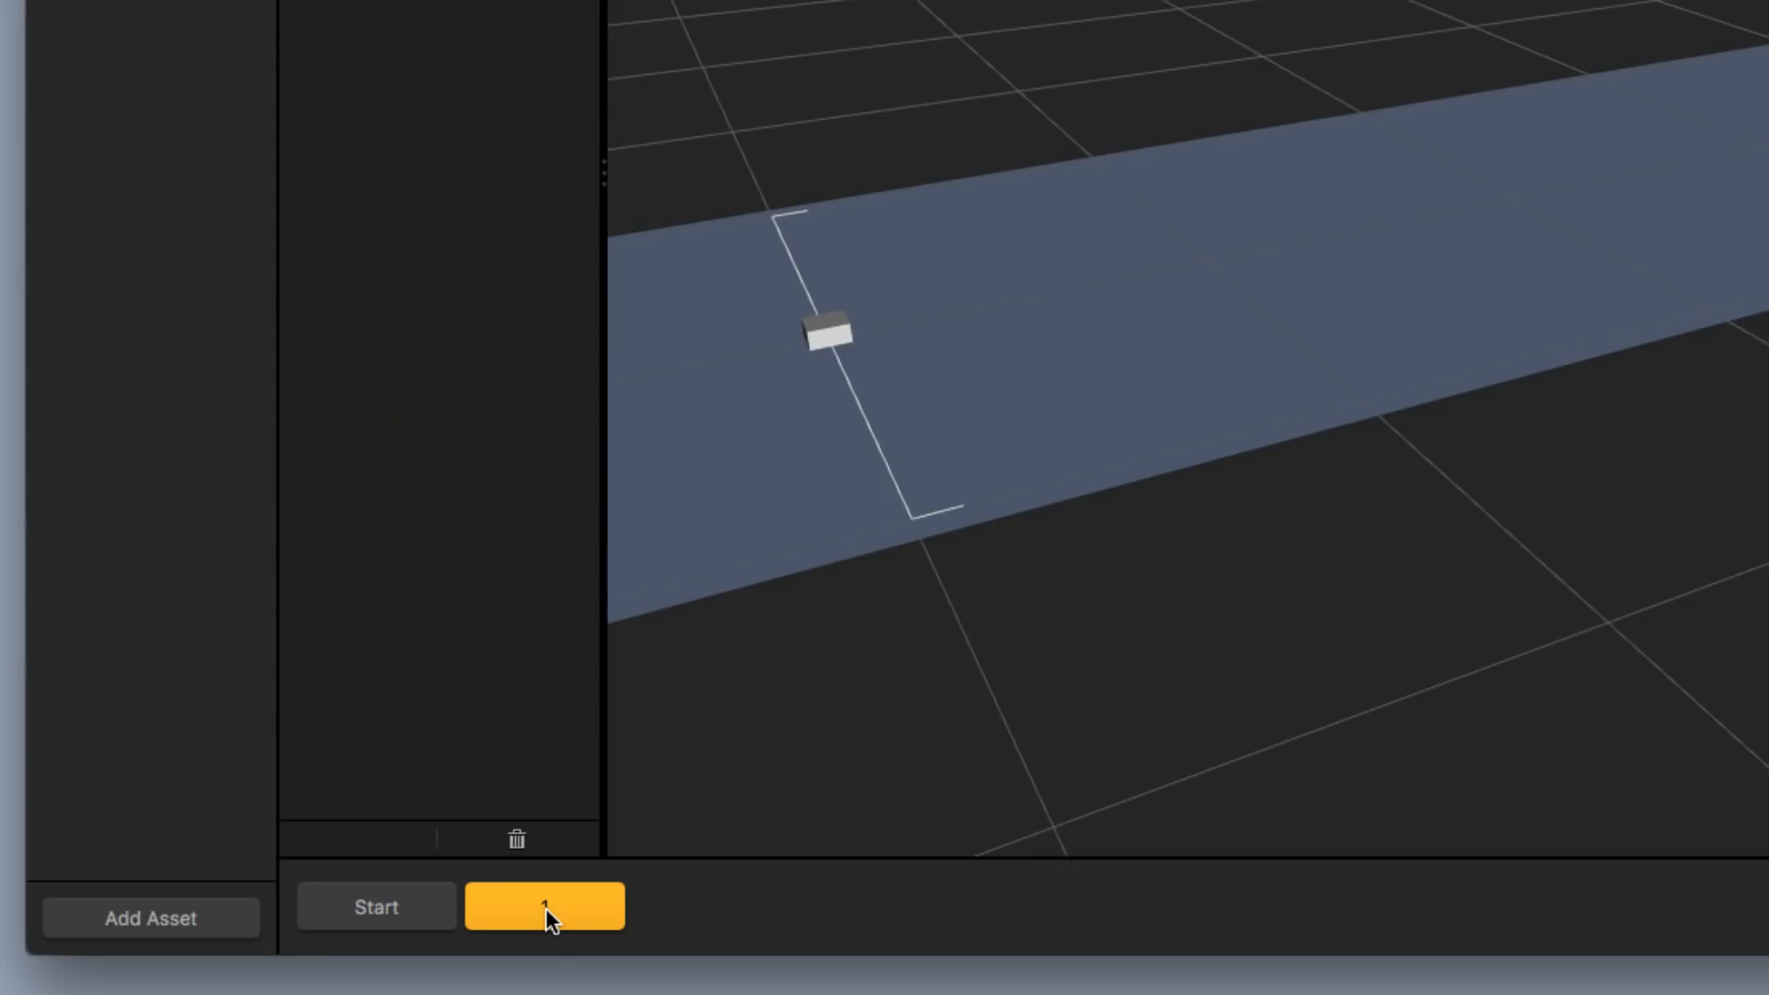
key(super+d)
key(super+d)
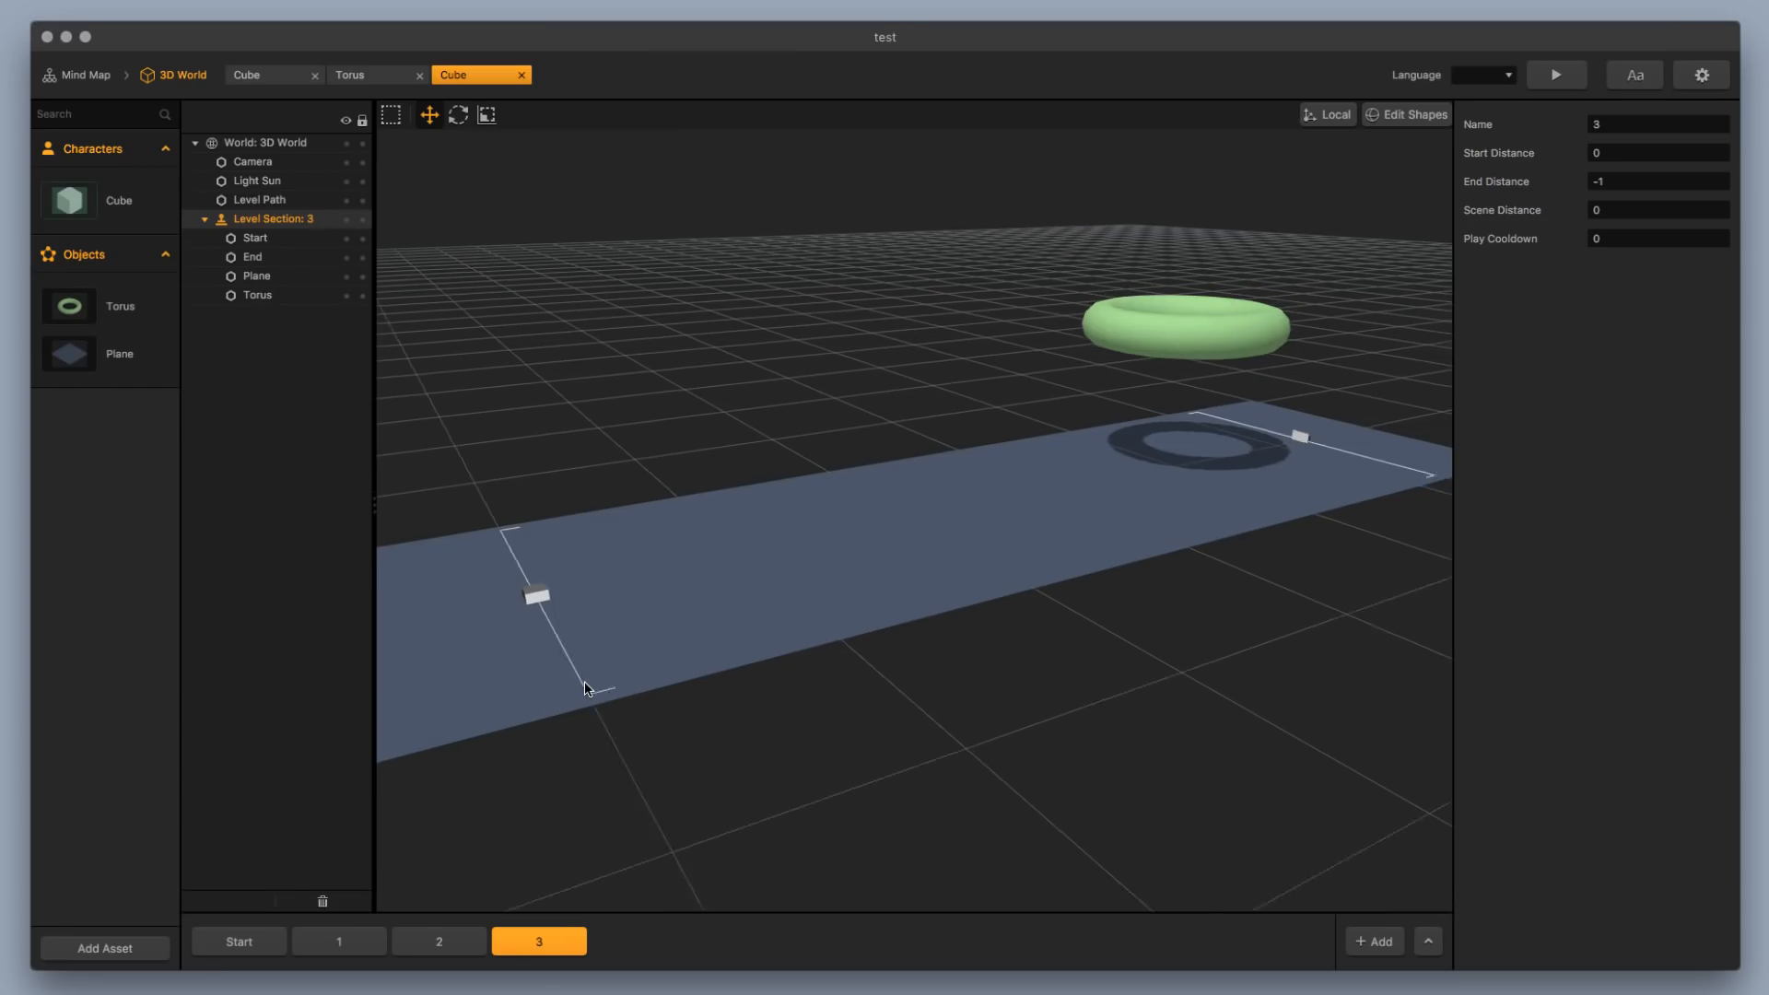
Raise the torus in level section 2 and lower the torus in level section 3
click(443, 939)
click(1172, 369)
drag(1206, 265, 1211, 163)
click(523, 940)
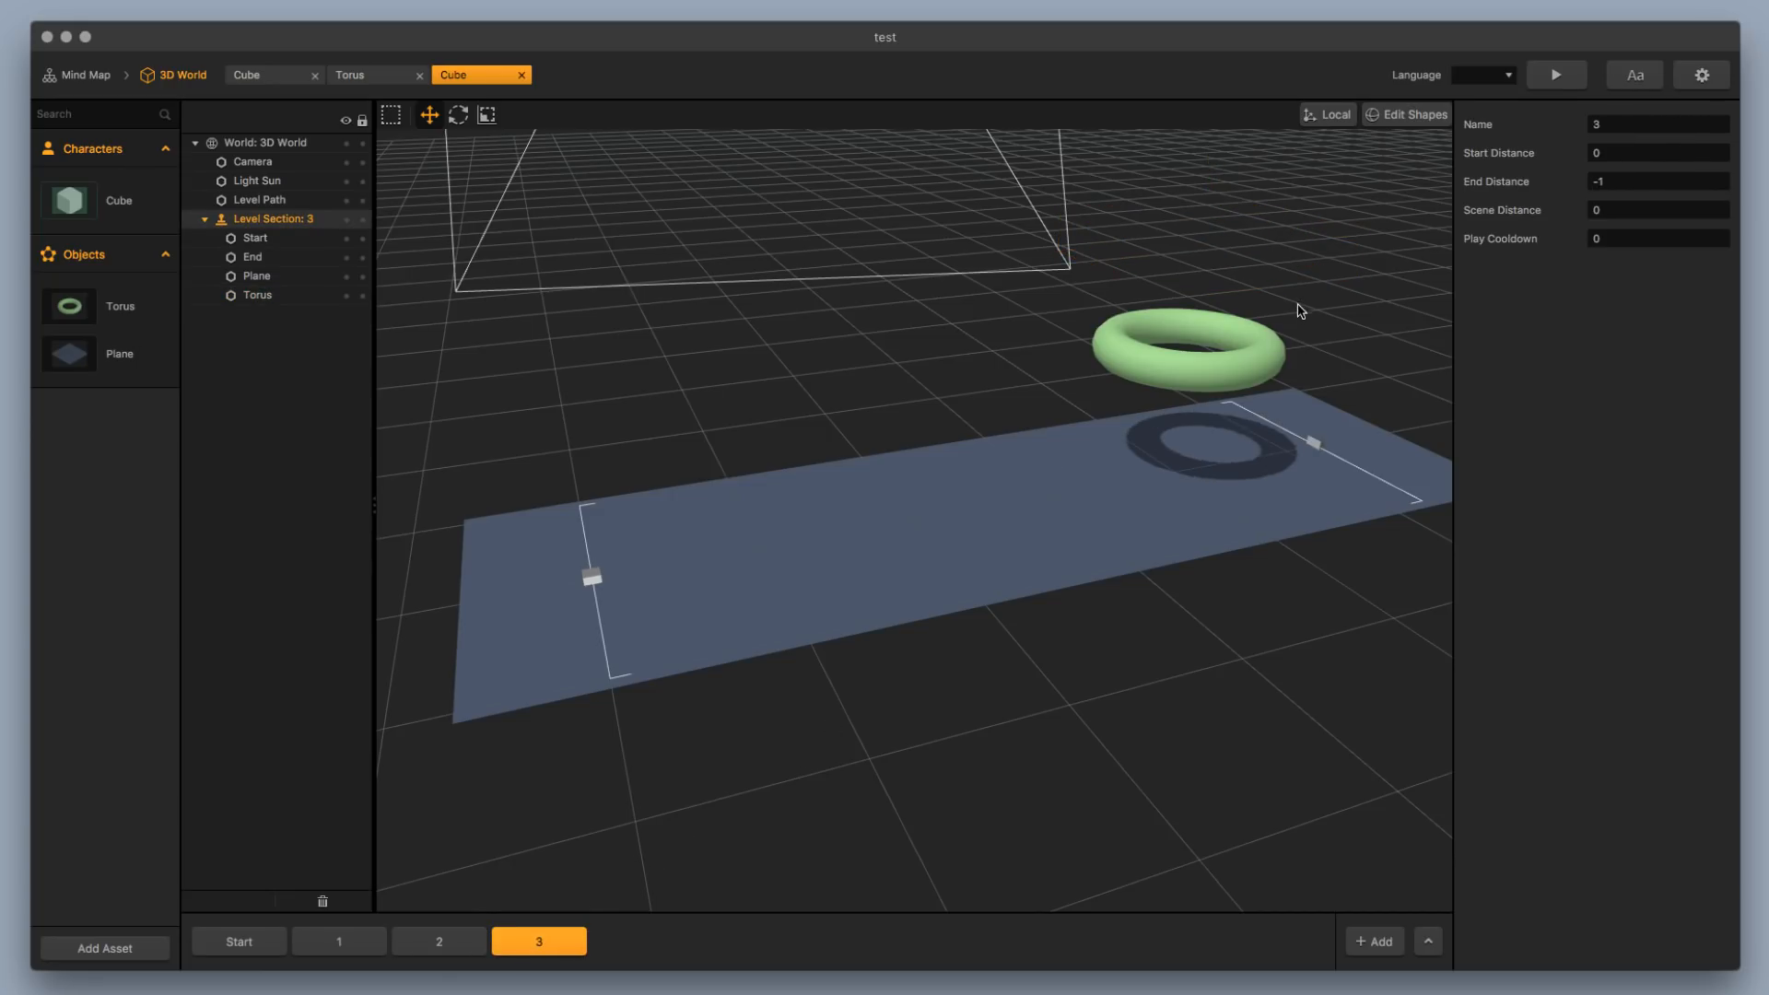
click(1198, 364)
drag(1200, 313, 1180, 364)
Add a Pyramid object to level section 1 and scale it uniformly to about 0.55
click(368, 942)
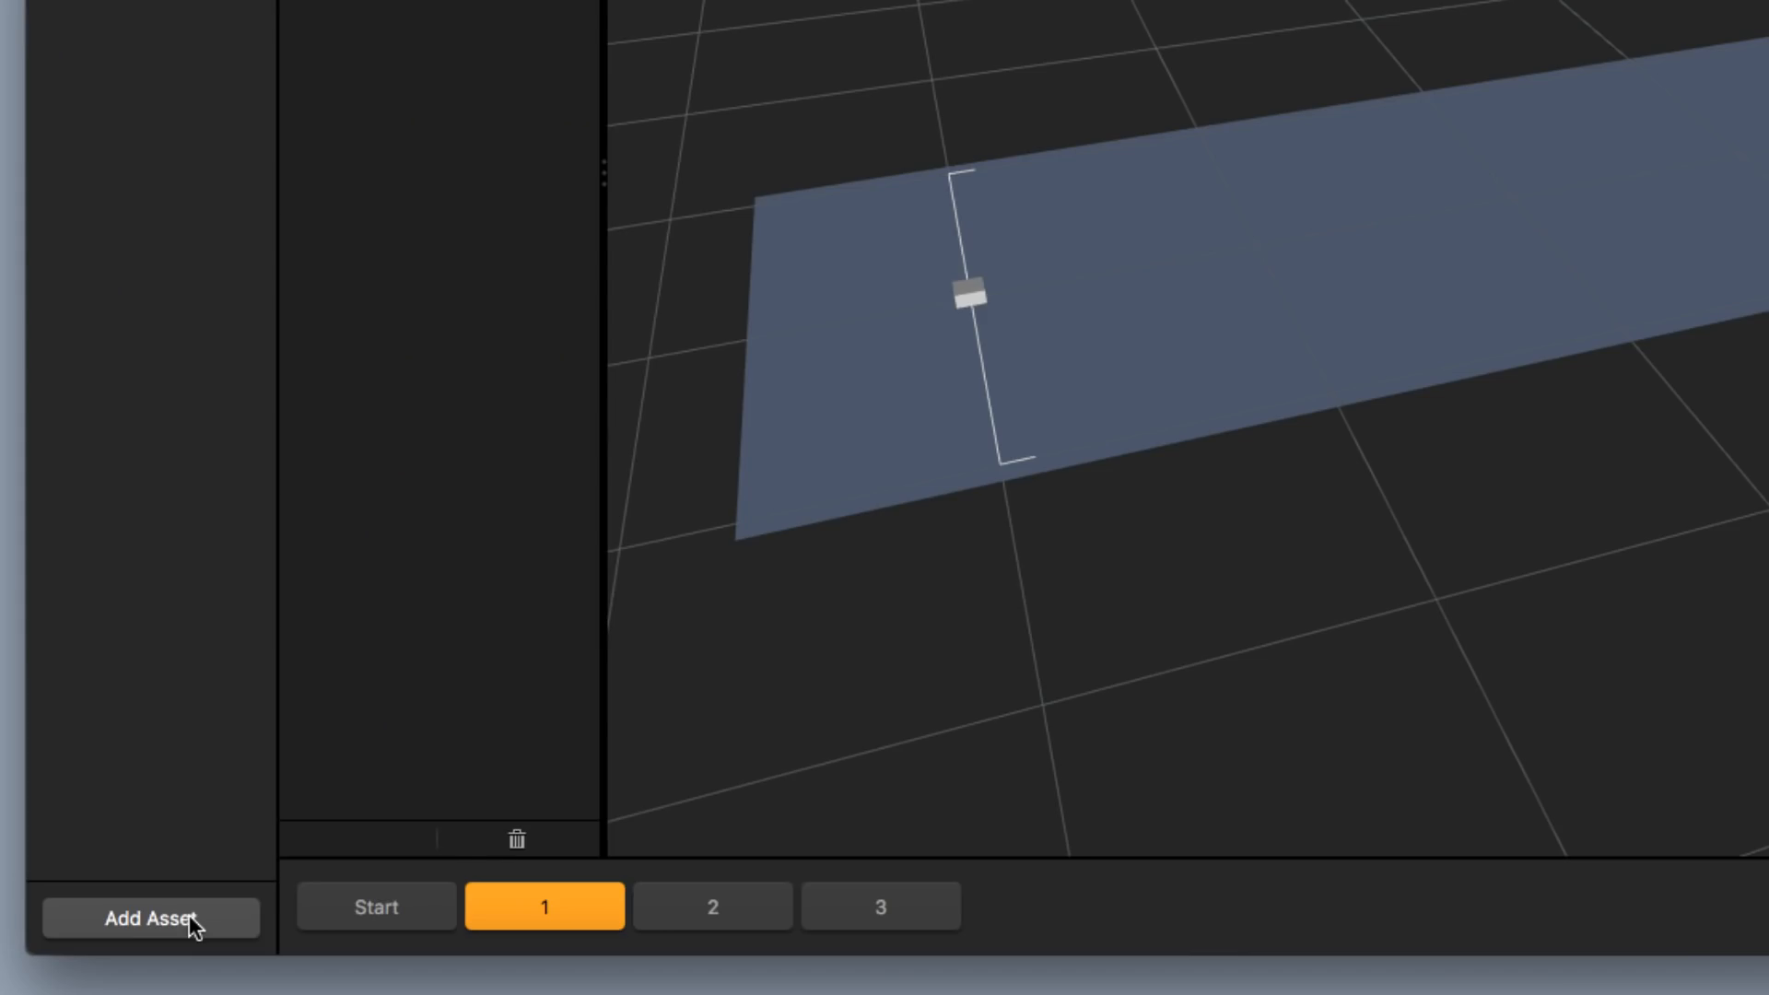
click(187, 917)
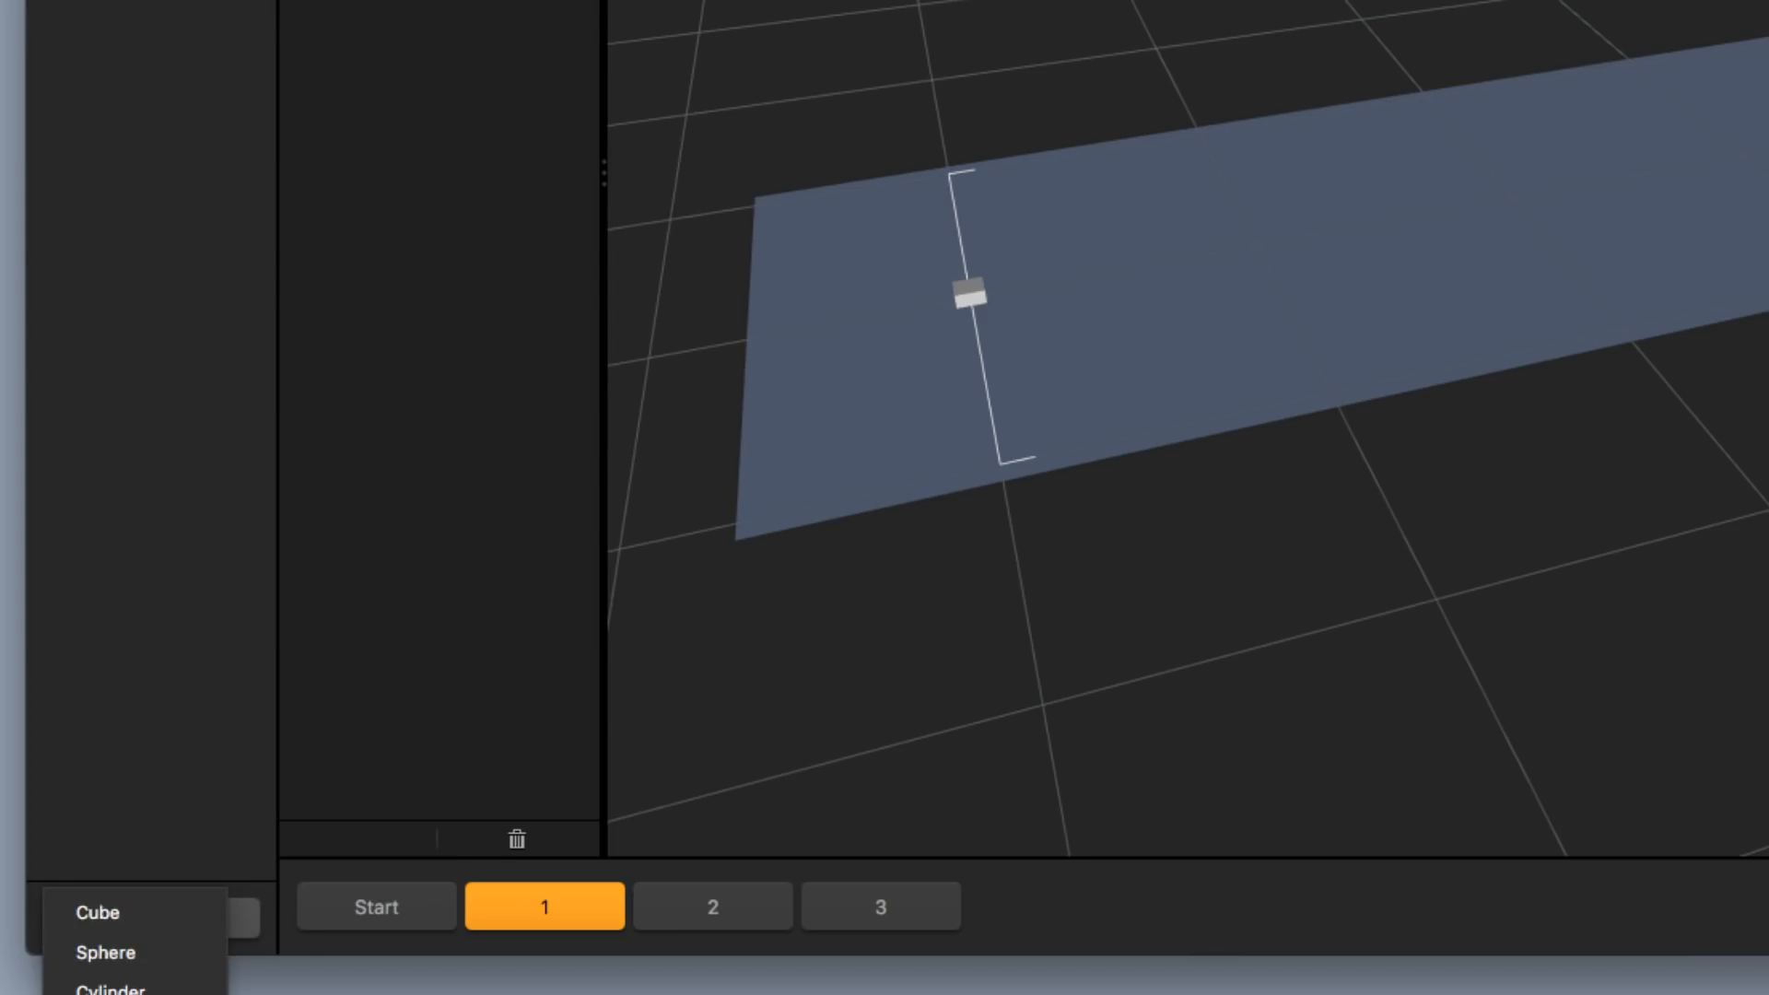
click(111, 994)
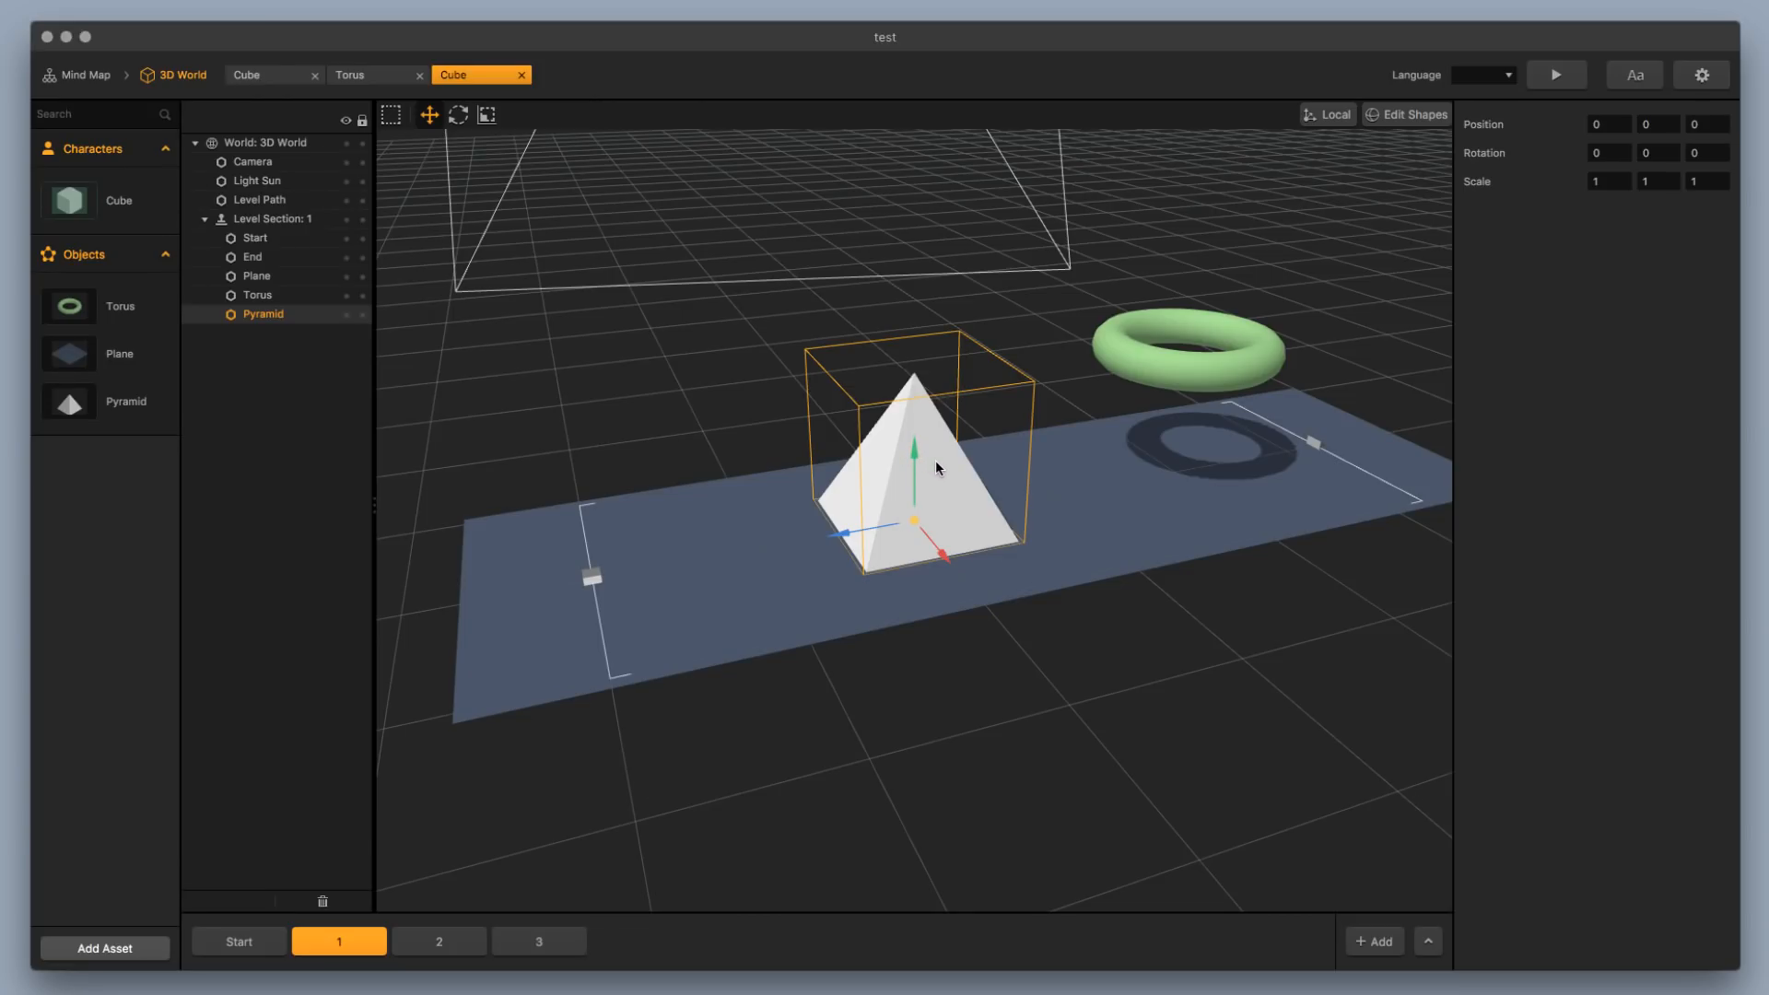
click(487, 115)
drag(915, 527, 921, 620)
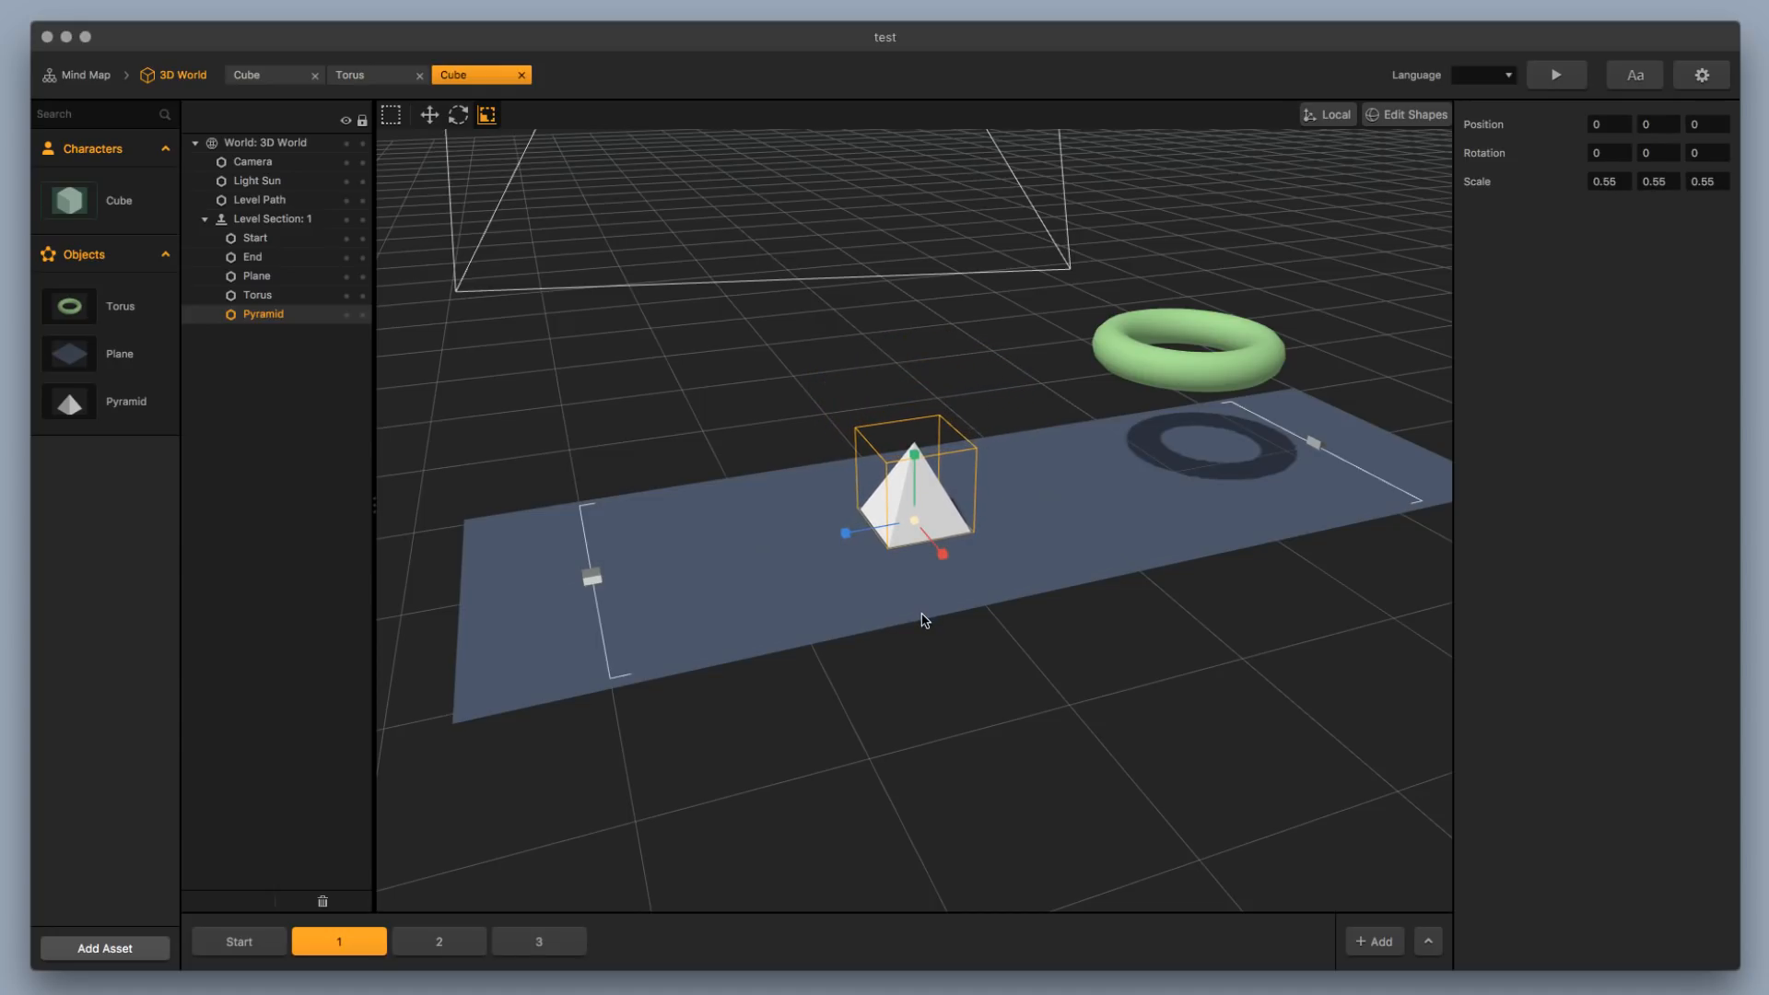
mouse_move(944, 564)
middle_down()
mouse_move(1076, 503)
mouse_move(1008, 556)
mouse_move(907, 571)
mouse_move(970, 555)
middle_up()
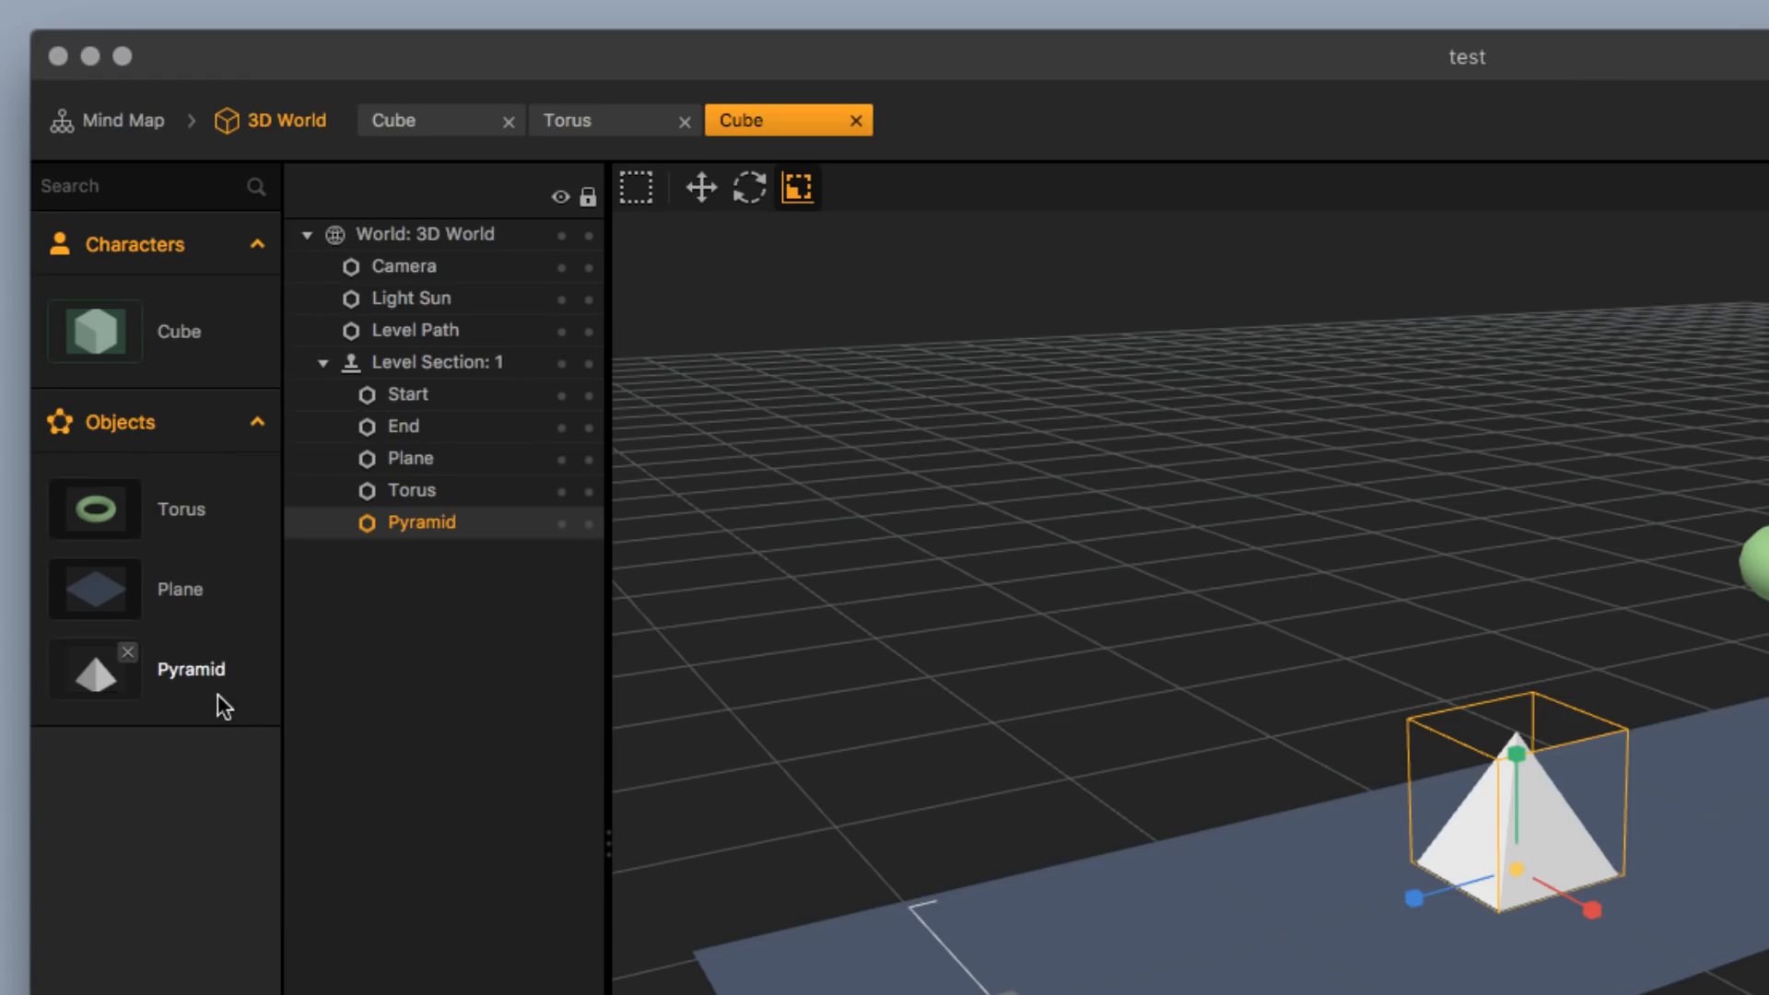
Change the color of the Pyramid asset's 3D model to pink
click(110, 405)
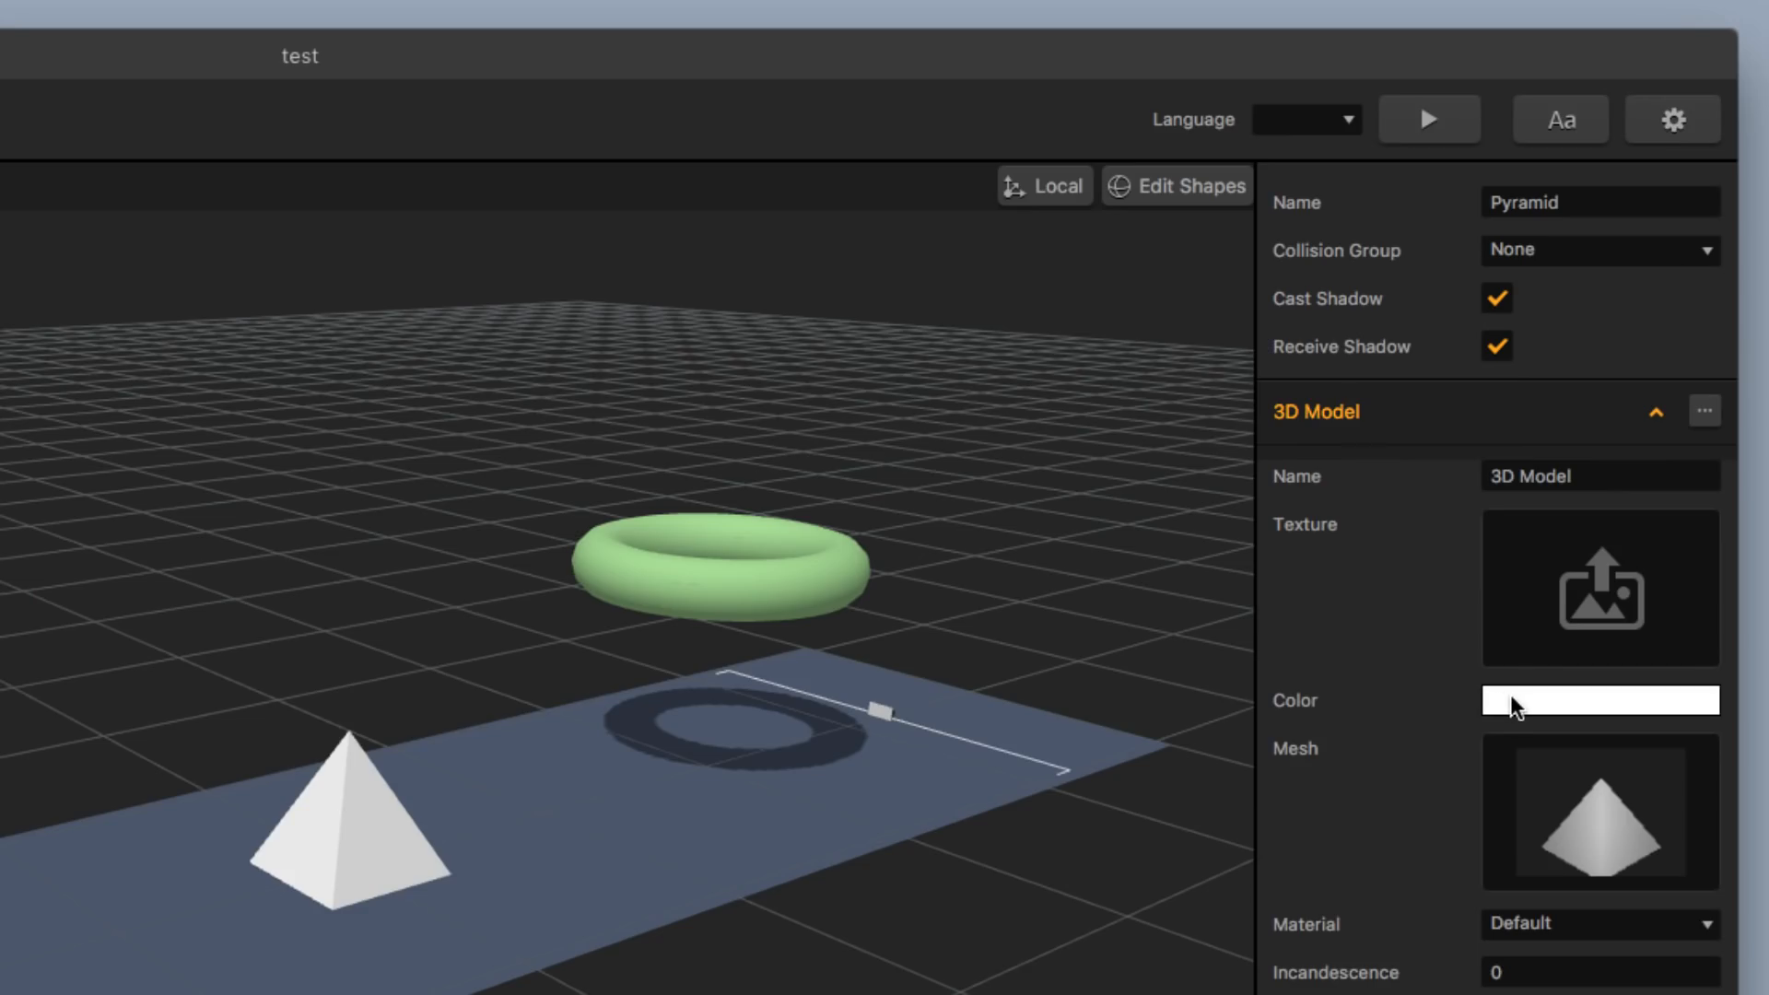
click(1512, 706)
drag(517, 301, 529, 313)
click(573, 548)
middle_drag(1306, 555, 1253, 589)
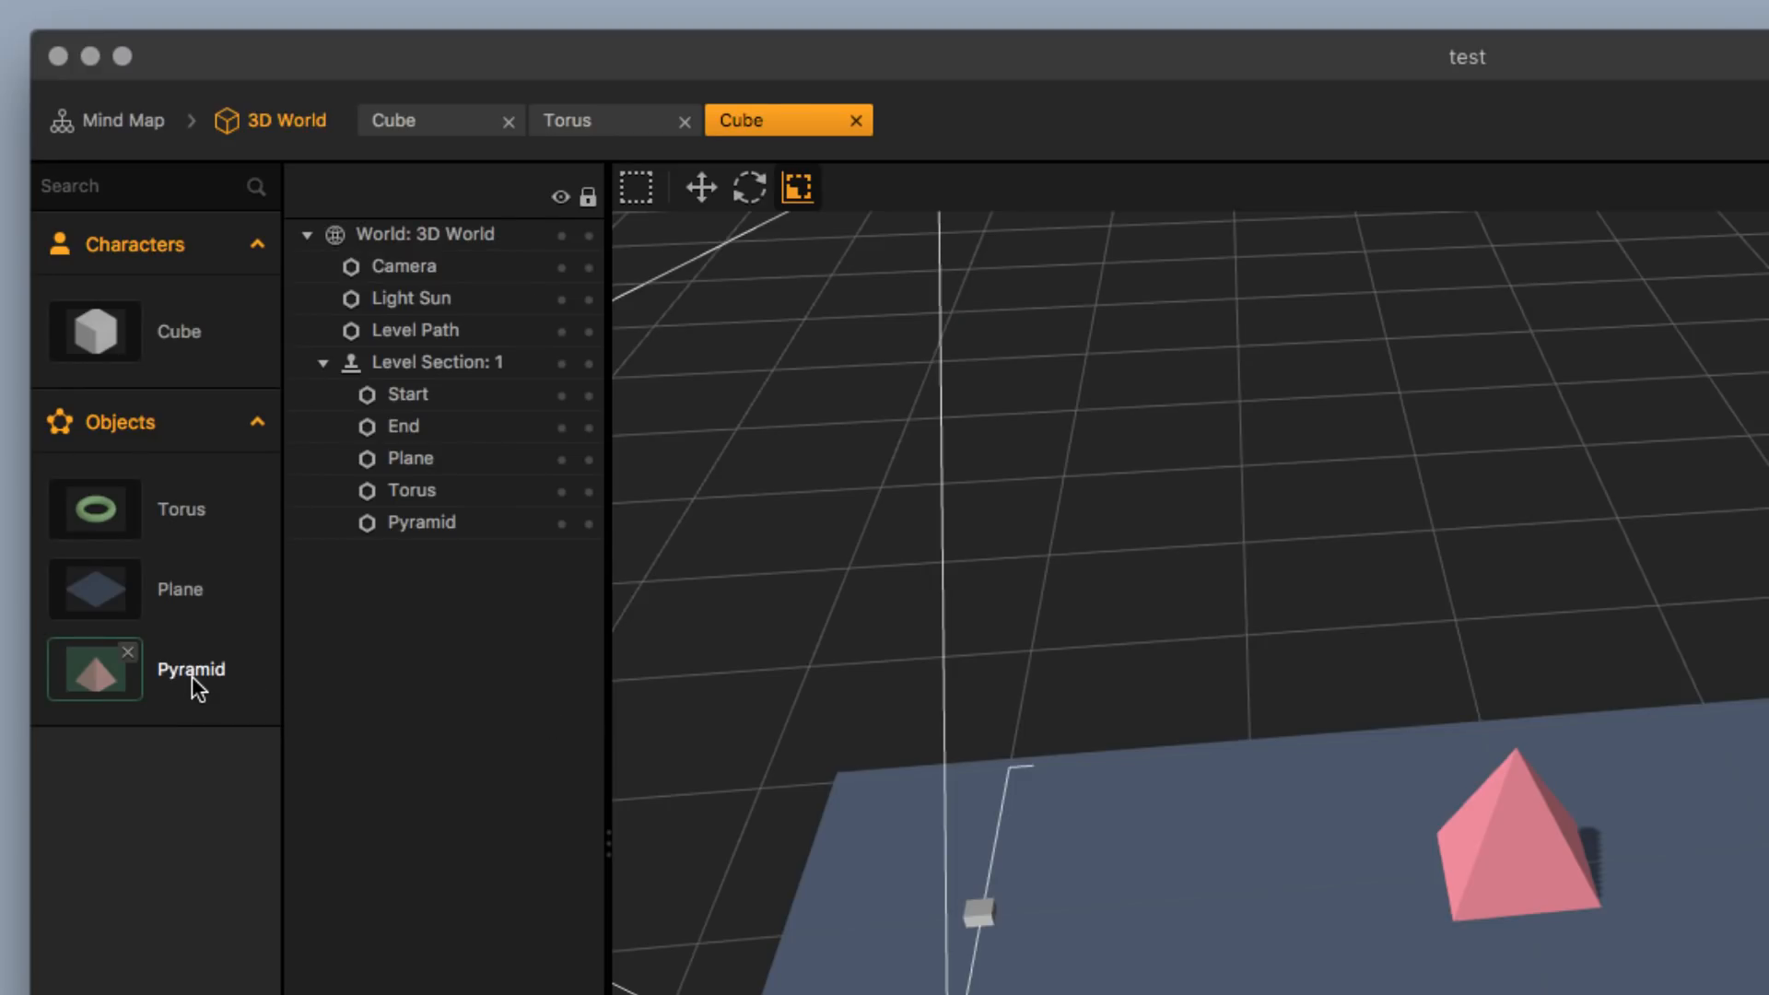
Open the Pyramid asset, enable physics on its Start node and change the physics type
double_click(124, 405)
scroll(660, 688, up, 3)
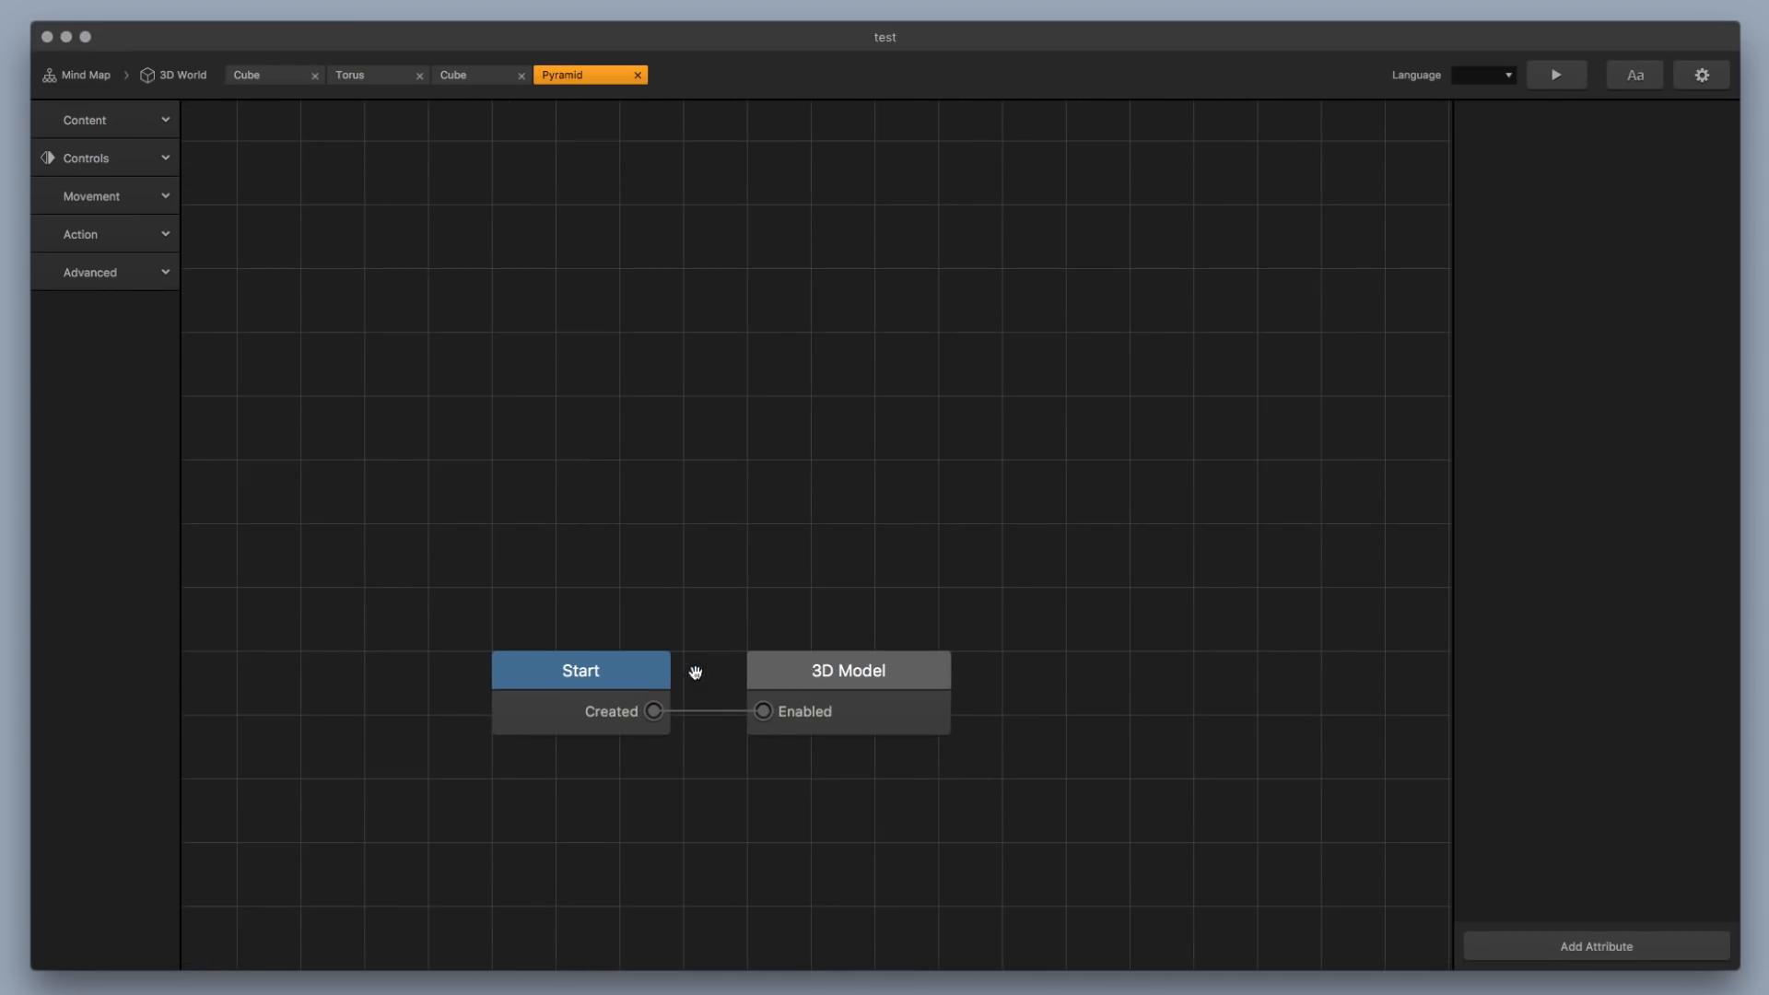
drag(722, 626, 770, 446)
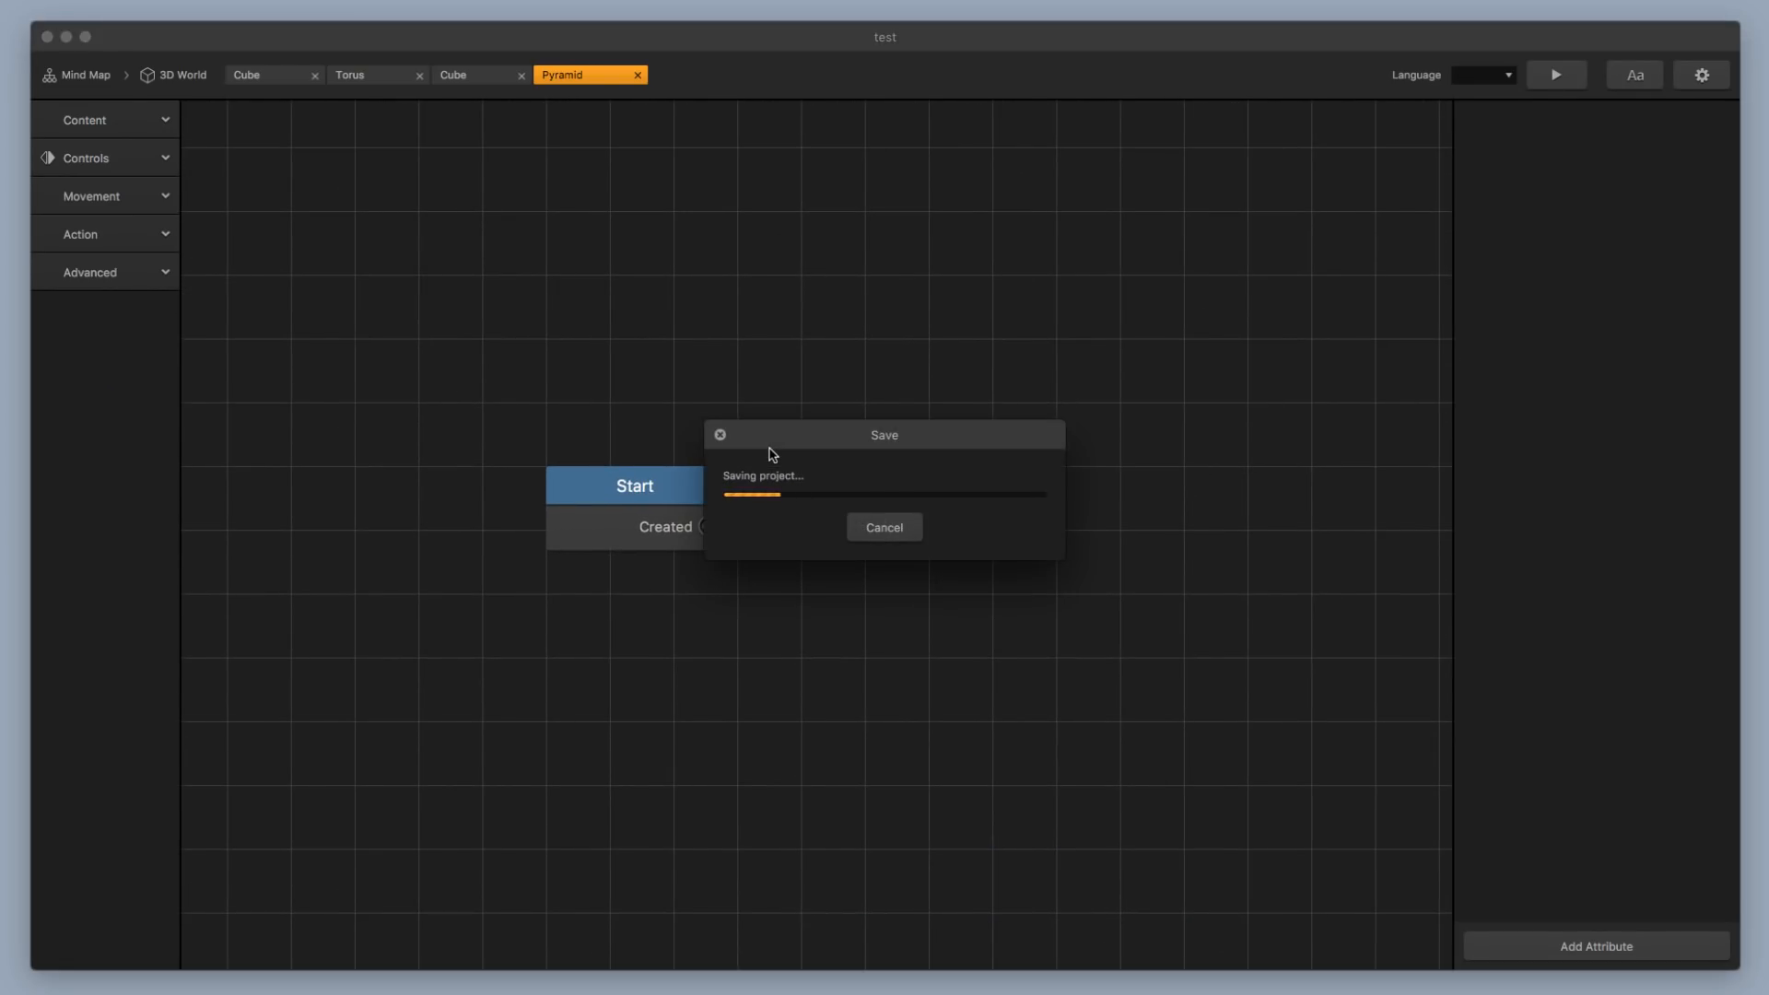
click(681, 504)
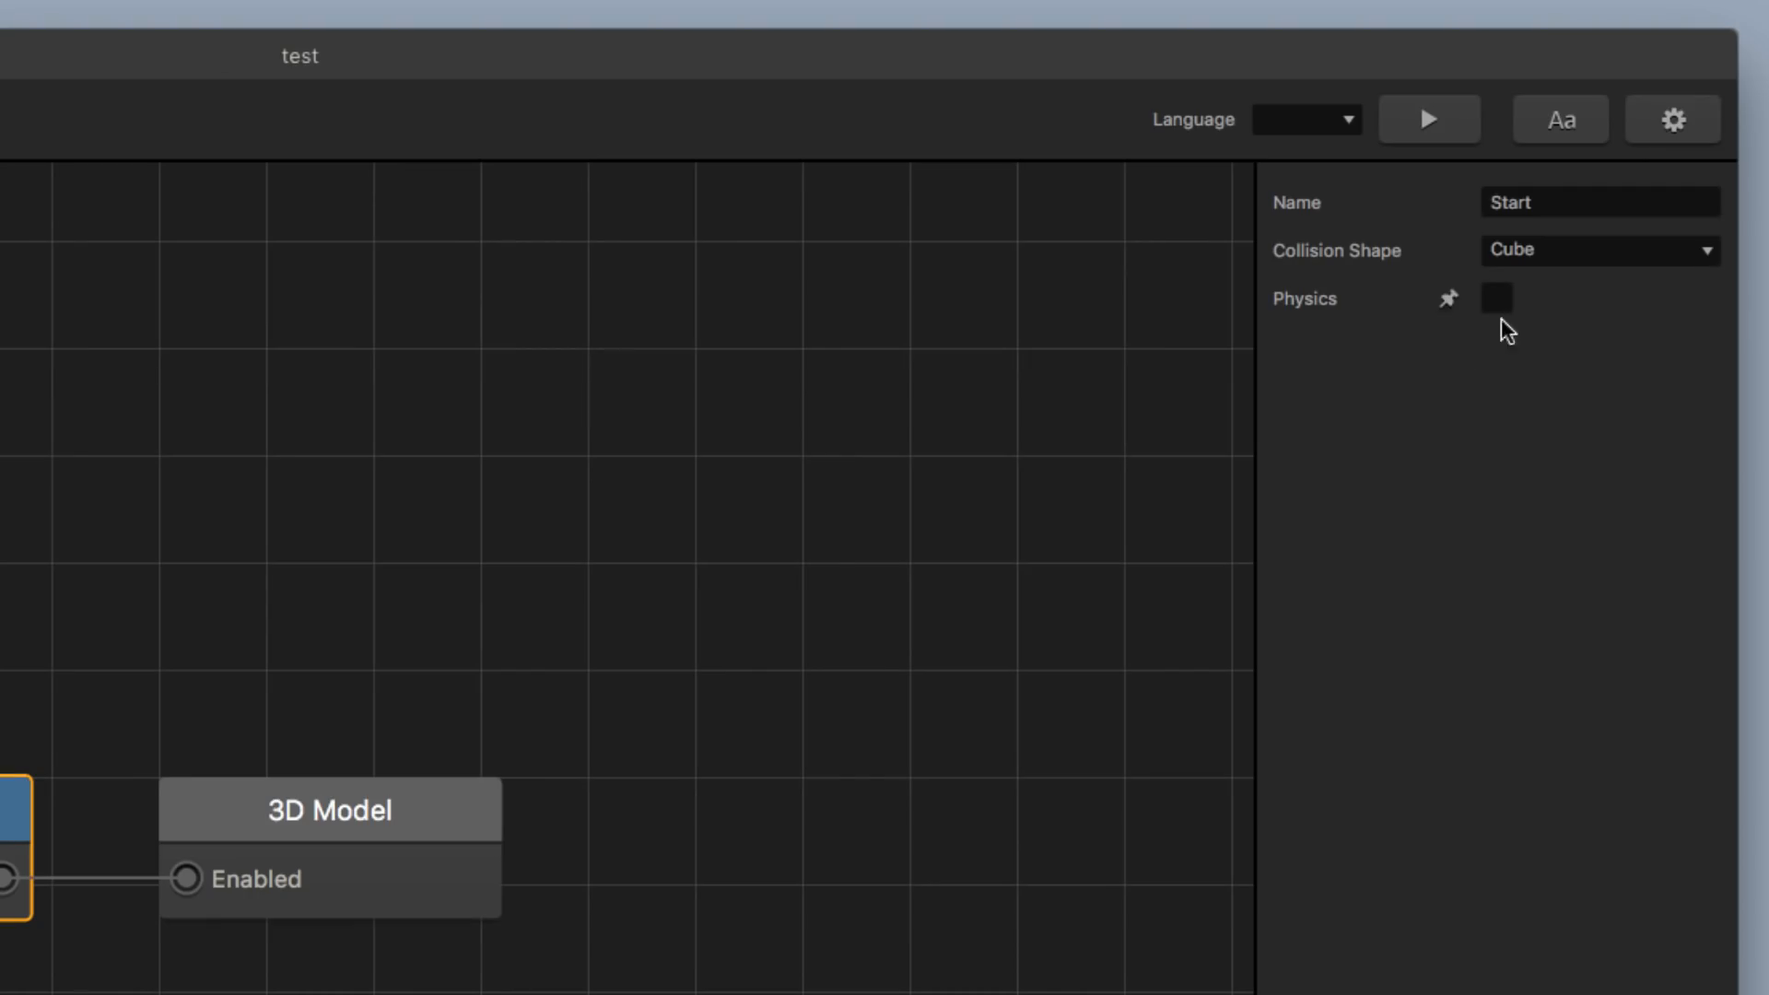
click(1597, 182)
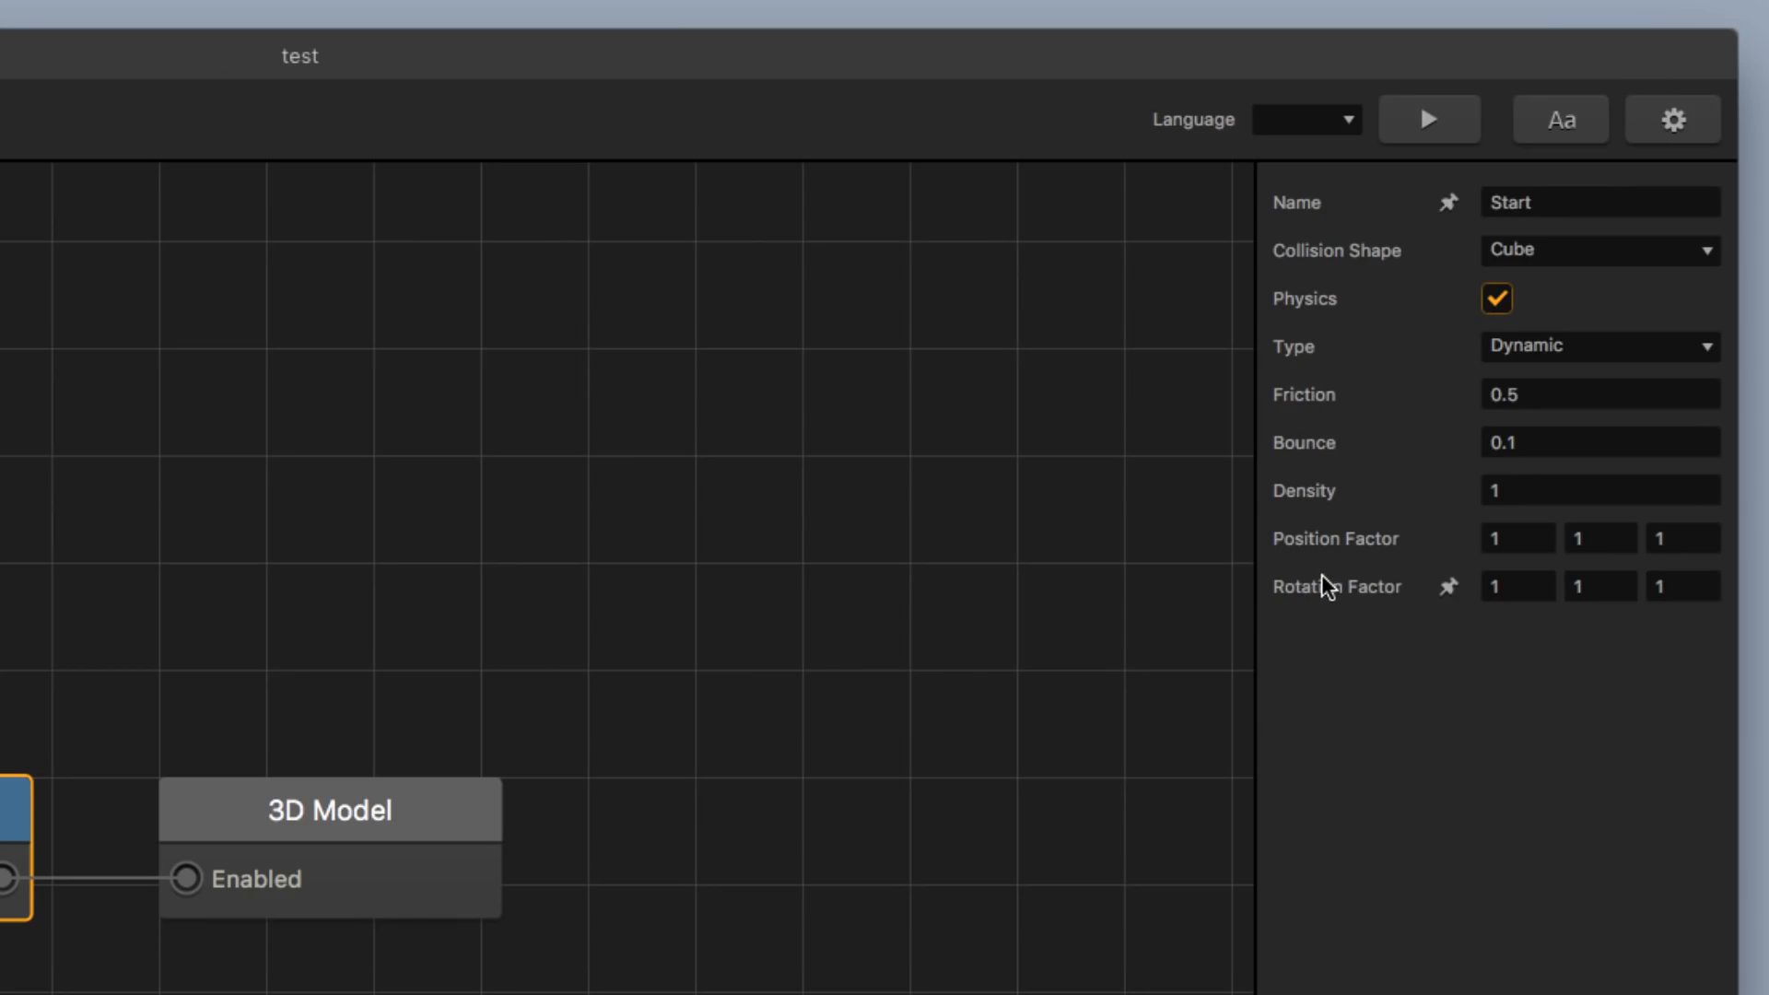
click(1528, 355)
click(1539, 383)
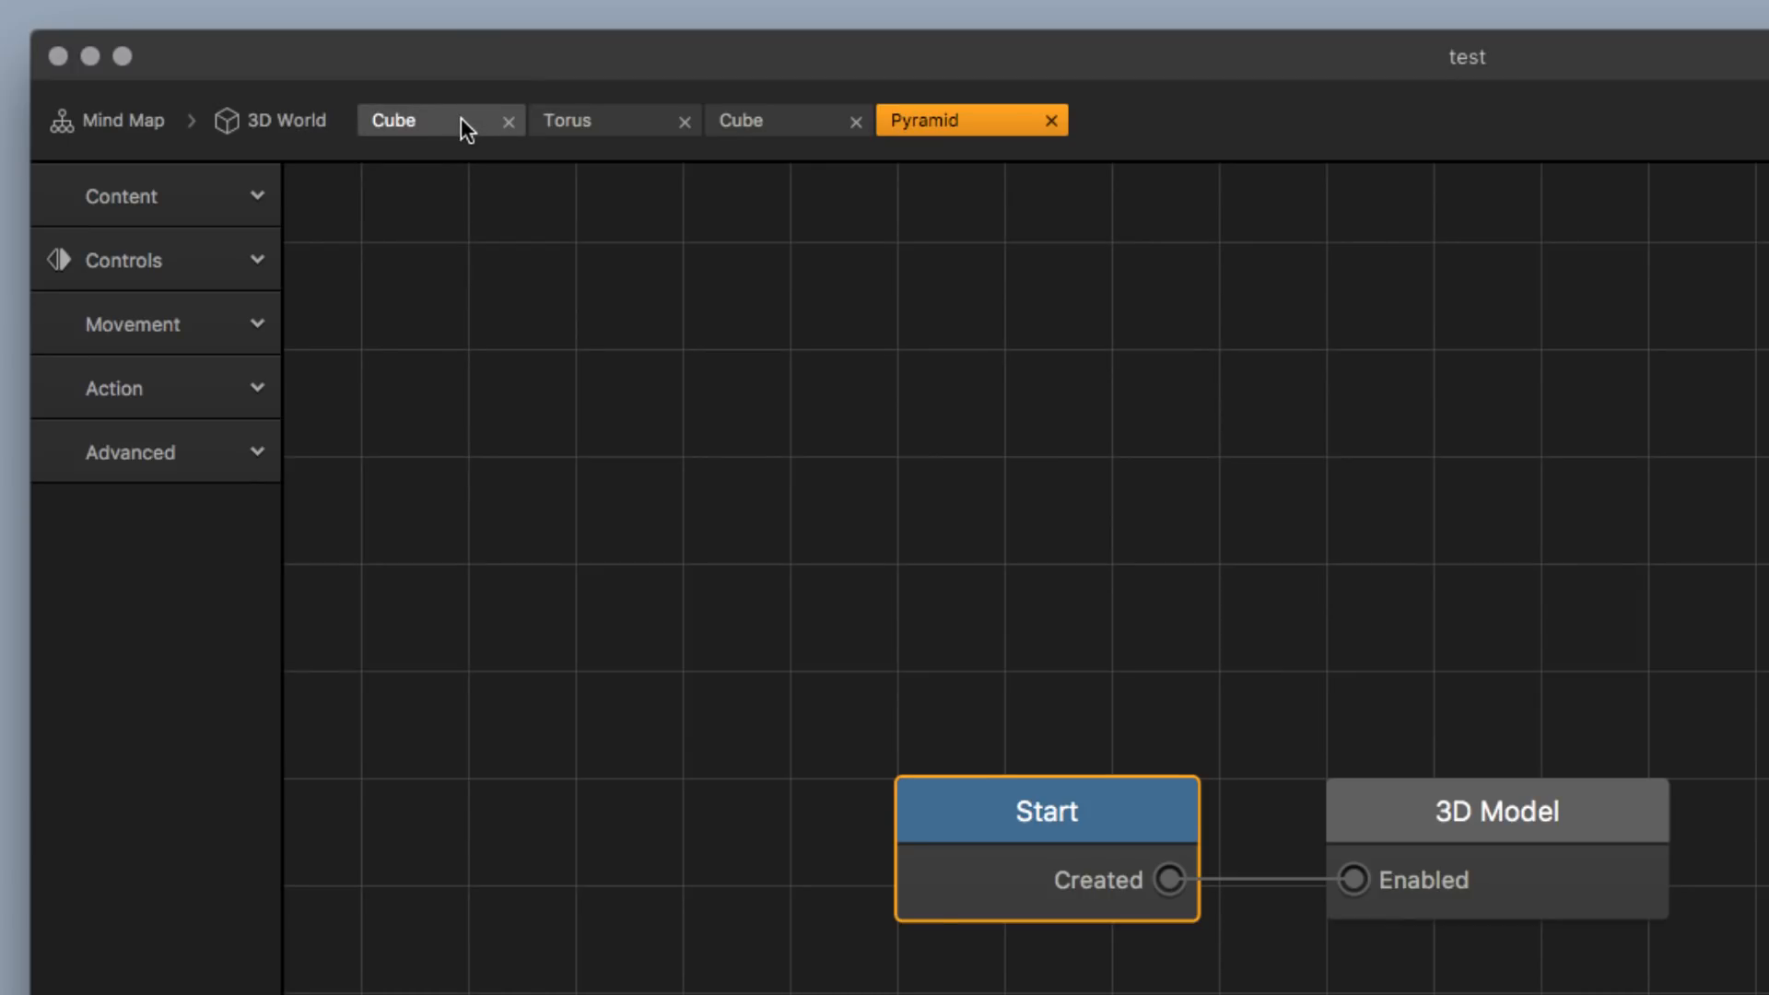
Add an If Collide node to the Cube character's graph and connect Start's Created output to its Enabled input
click(289, 74)
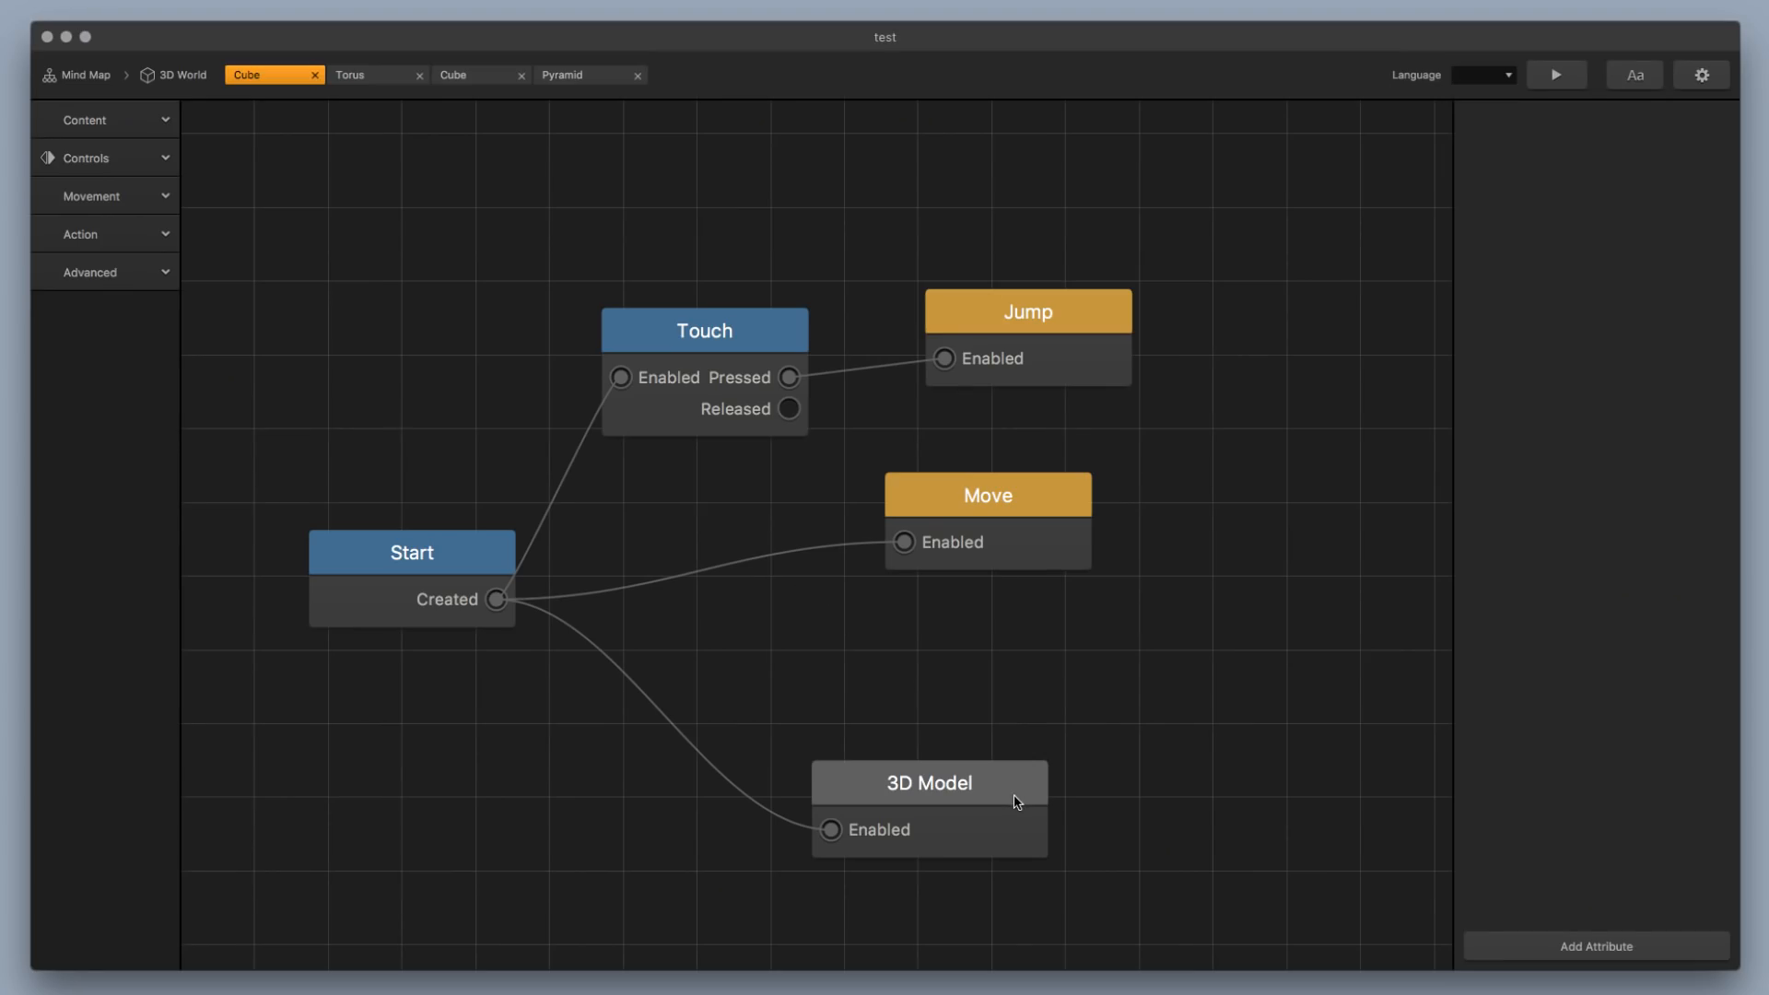
click(1019, 801)
click(113, 236)
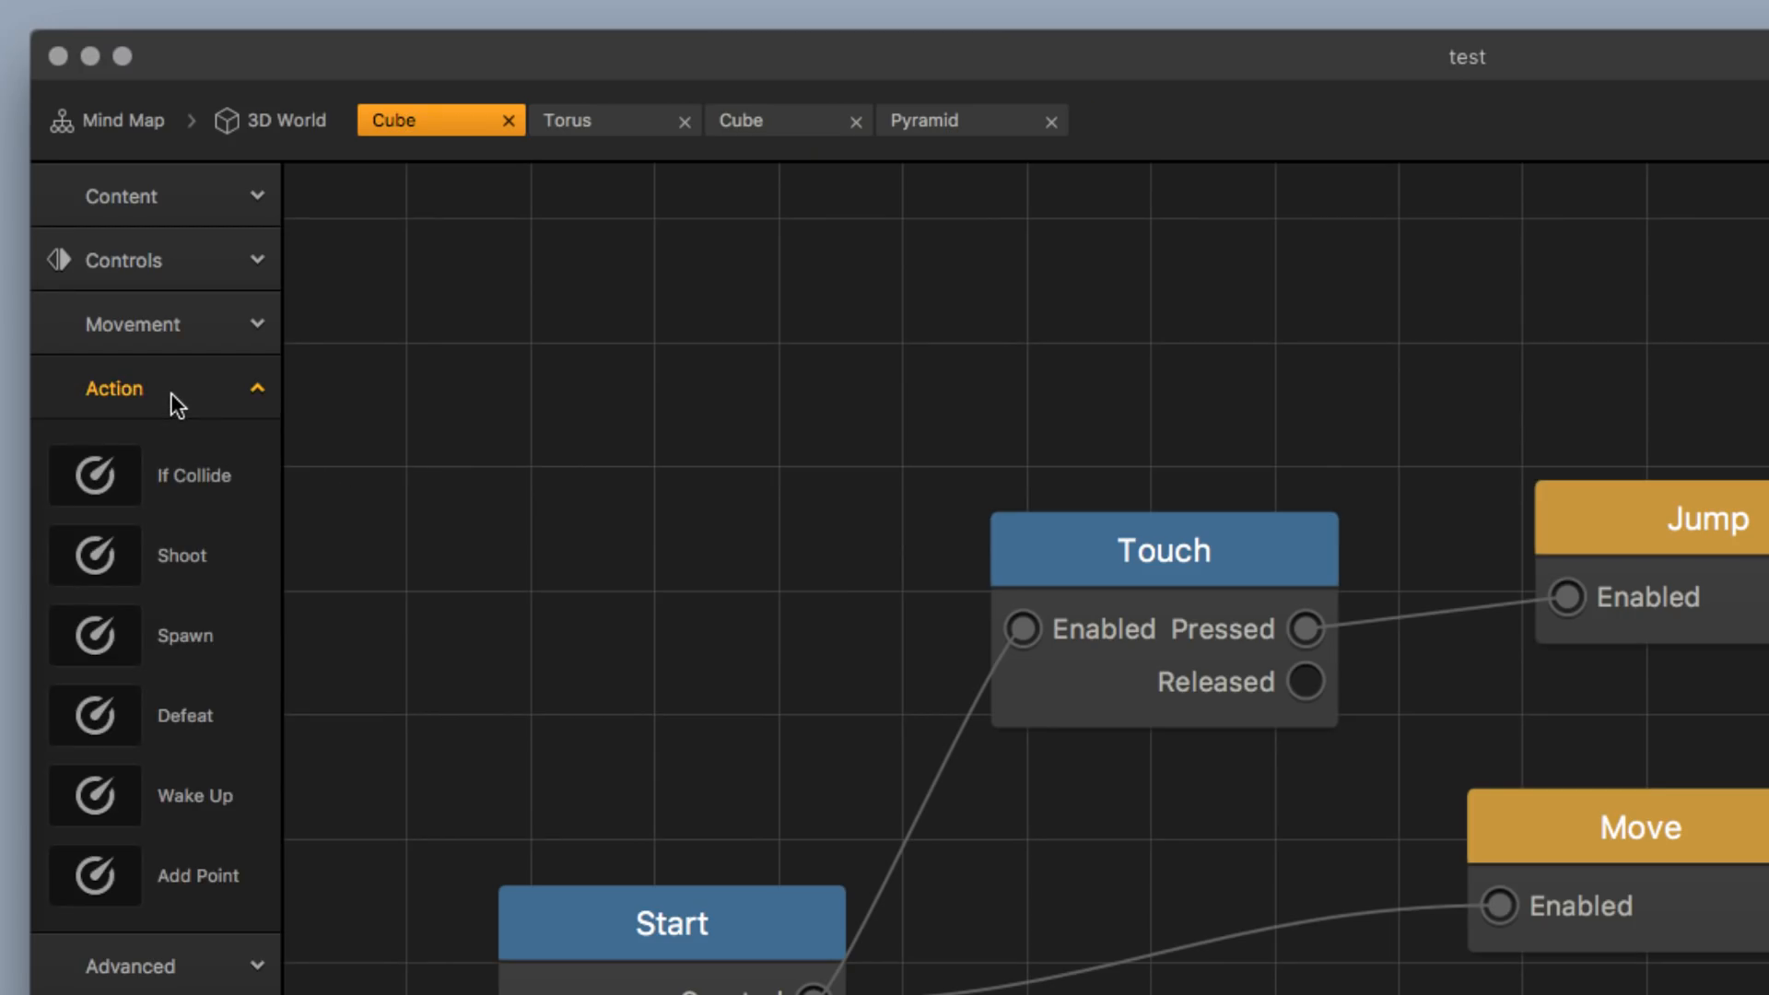
drag(1076, 915, 785, 652)
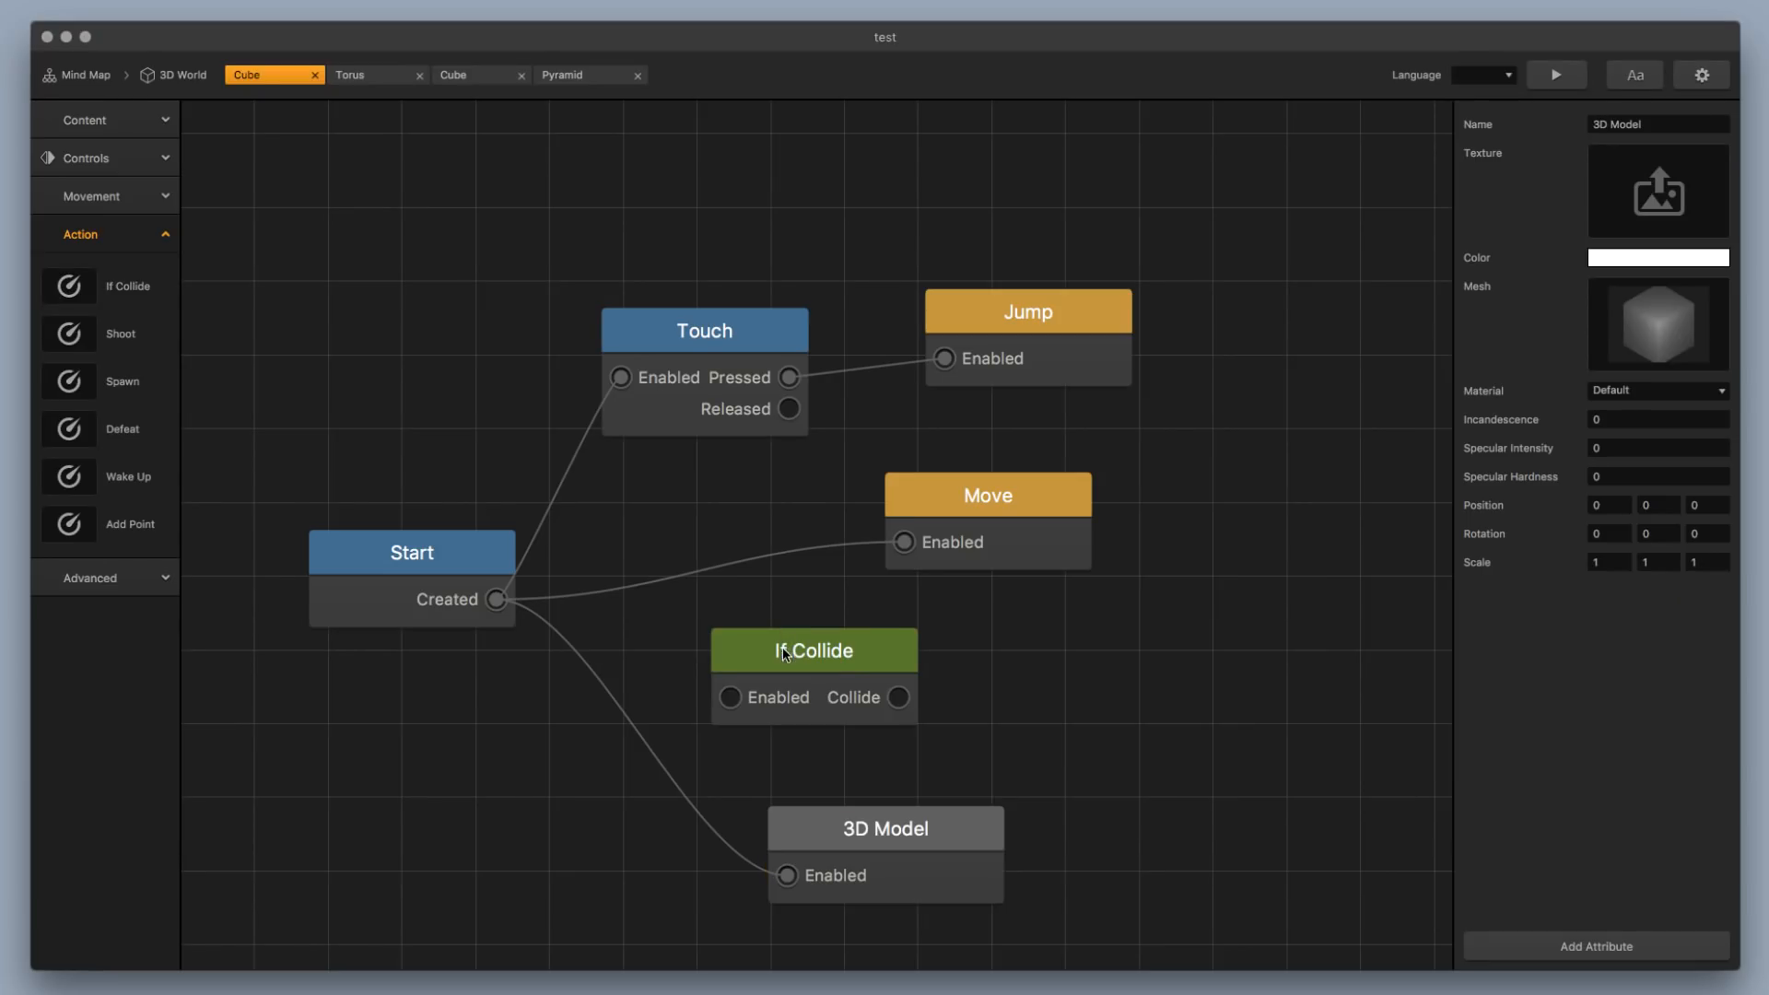
drag(513, 608, 790, 702)
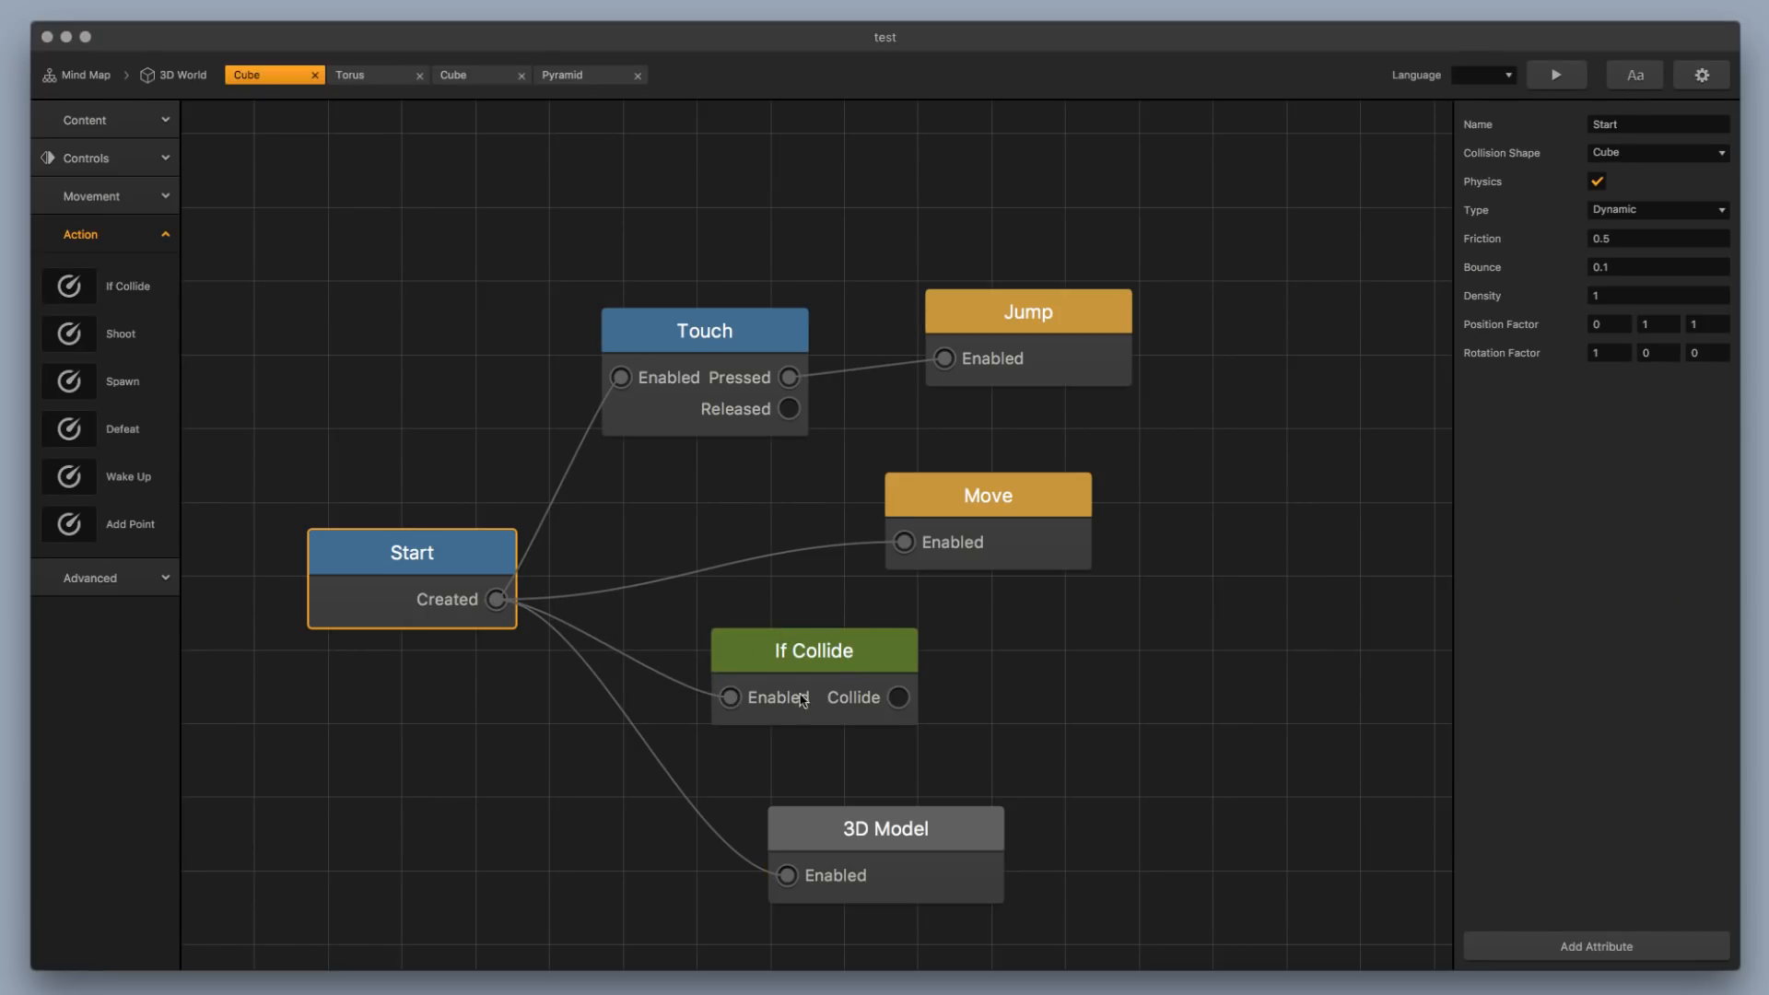
Set the If Collide node's affected asset to Pyramid
click(901, 701)
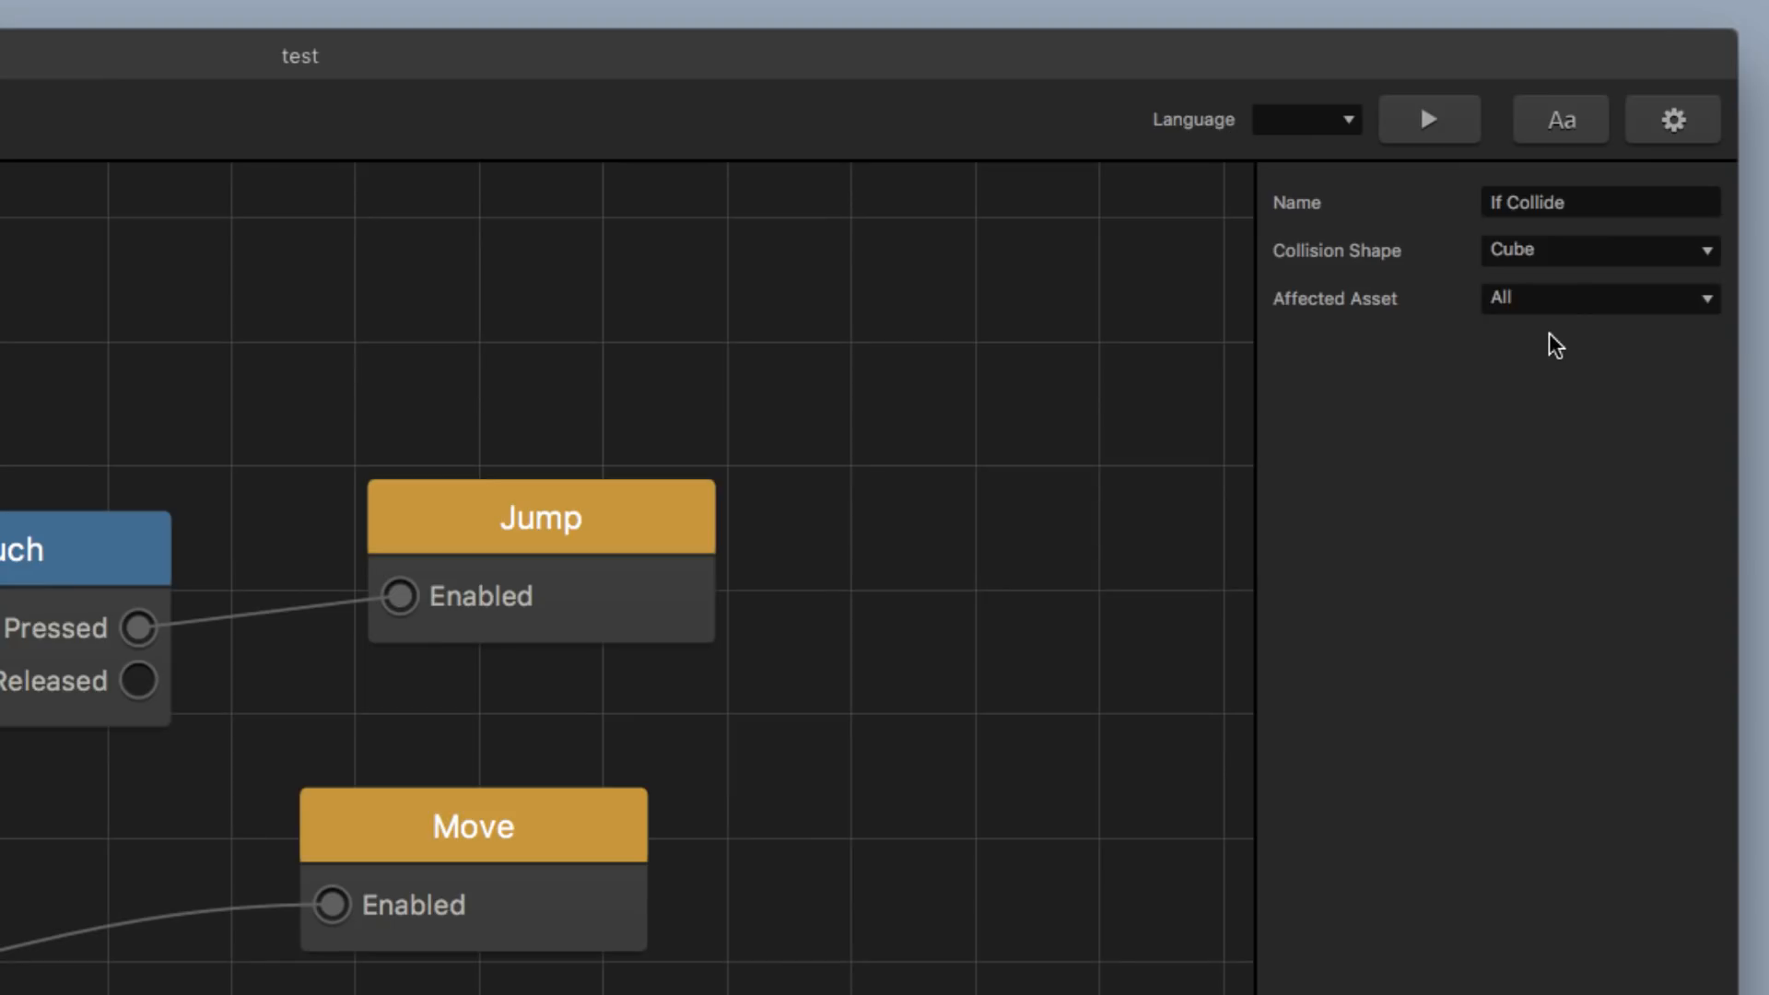
click(1627, 182)
click(1581, 494)
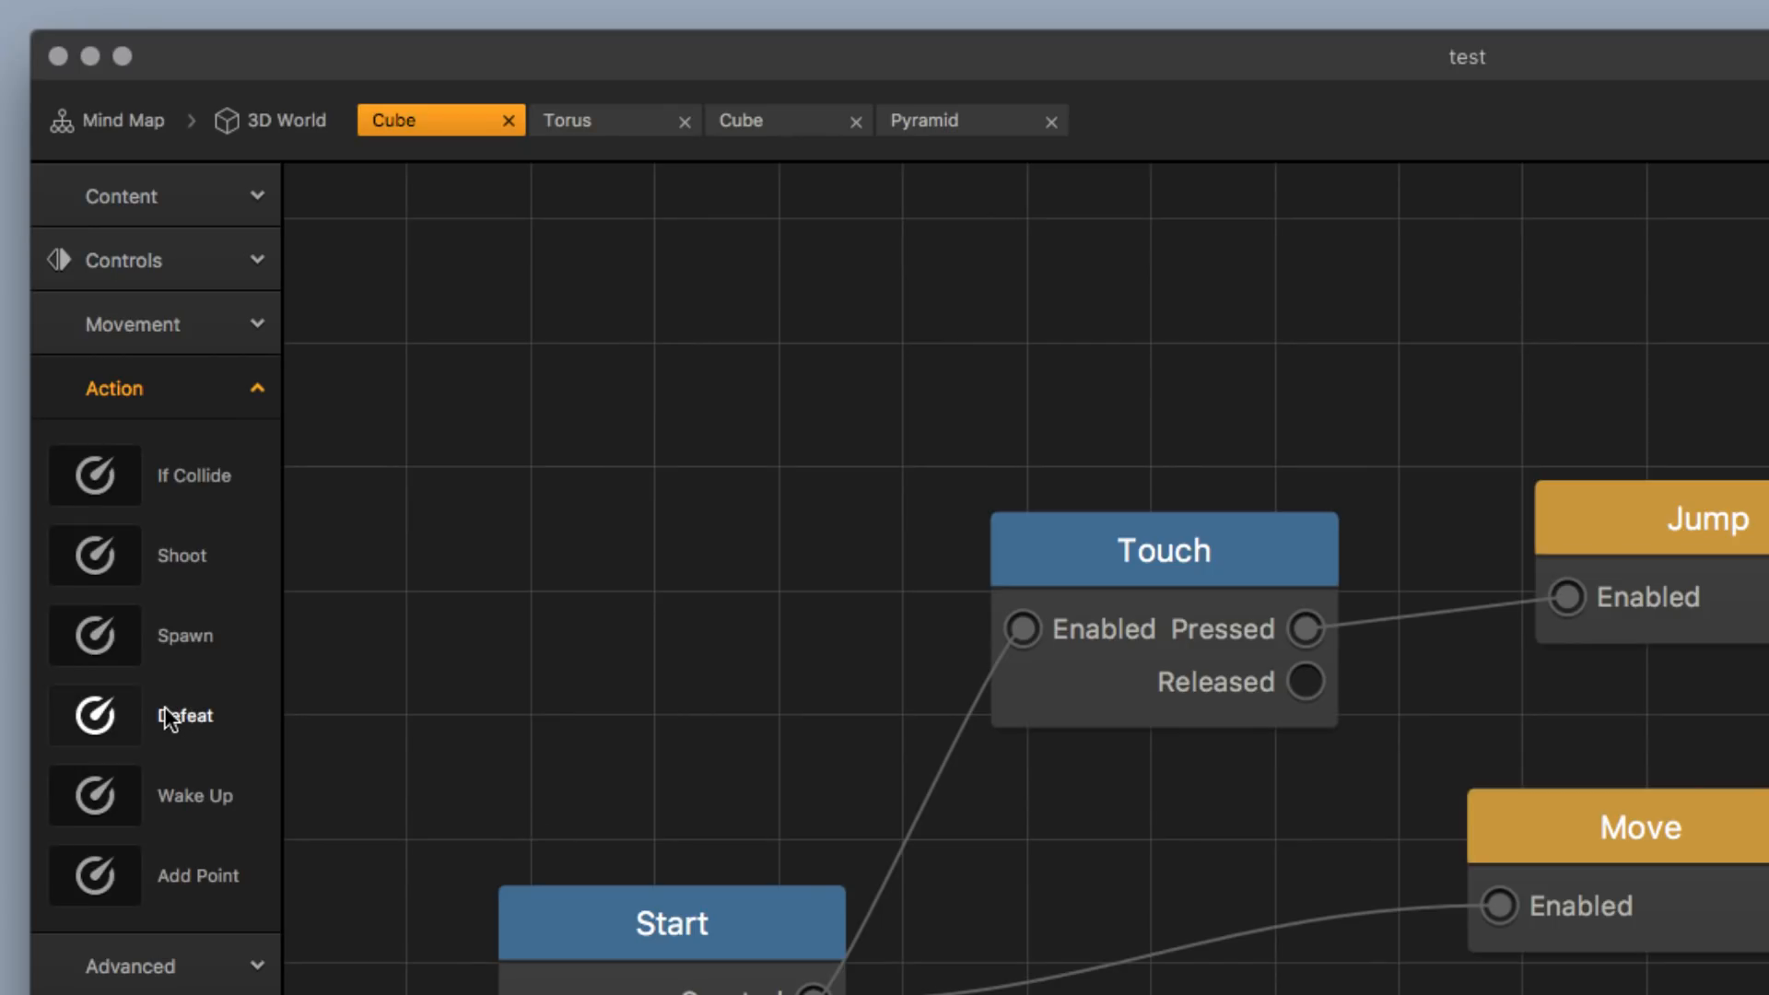
Add a Defeat node beside If Collide and connect the Collide output to its Enabled input
drag(120, 428, 1077, 708)
drag(898, 698, 1026, 757)
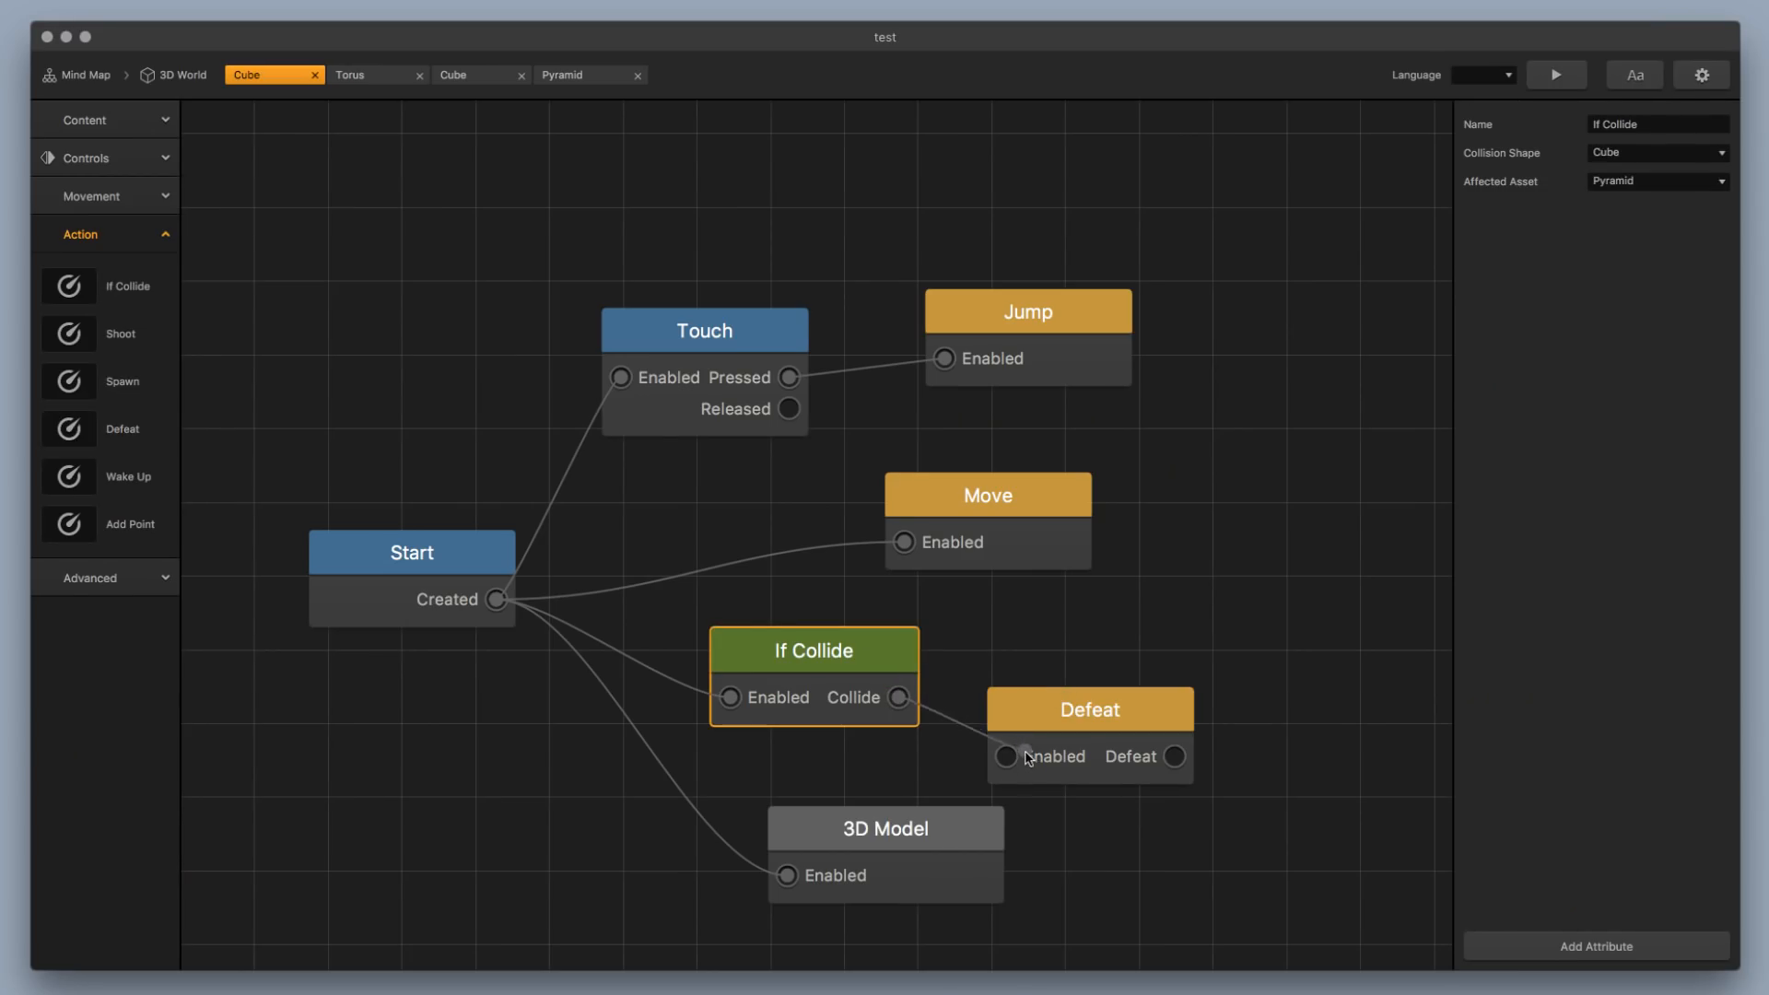
click(1143, 740)
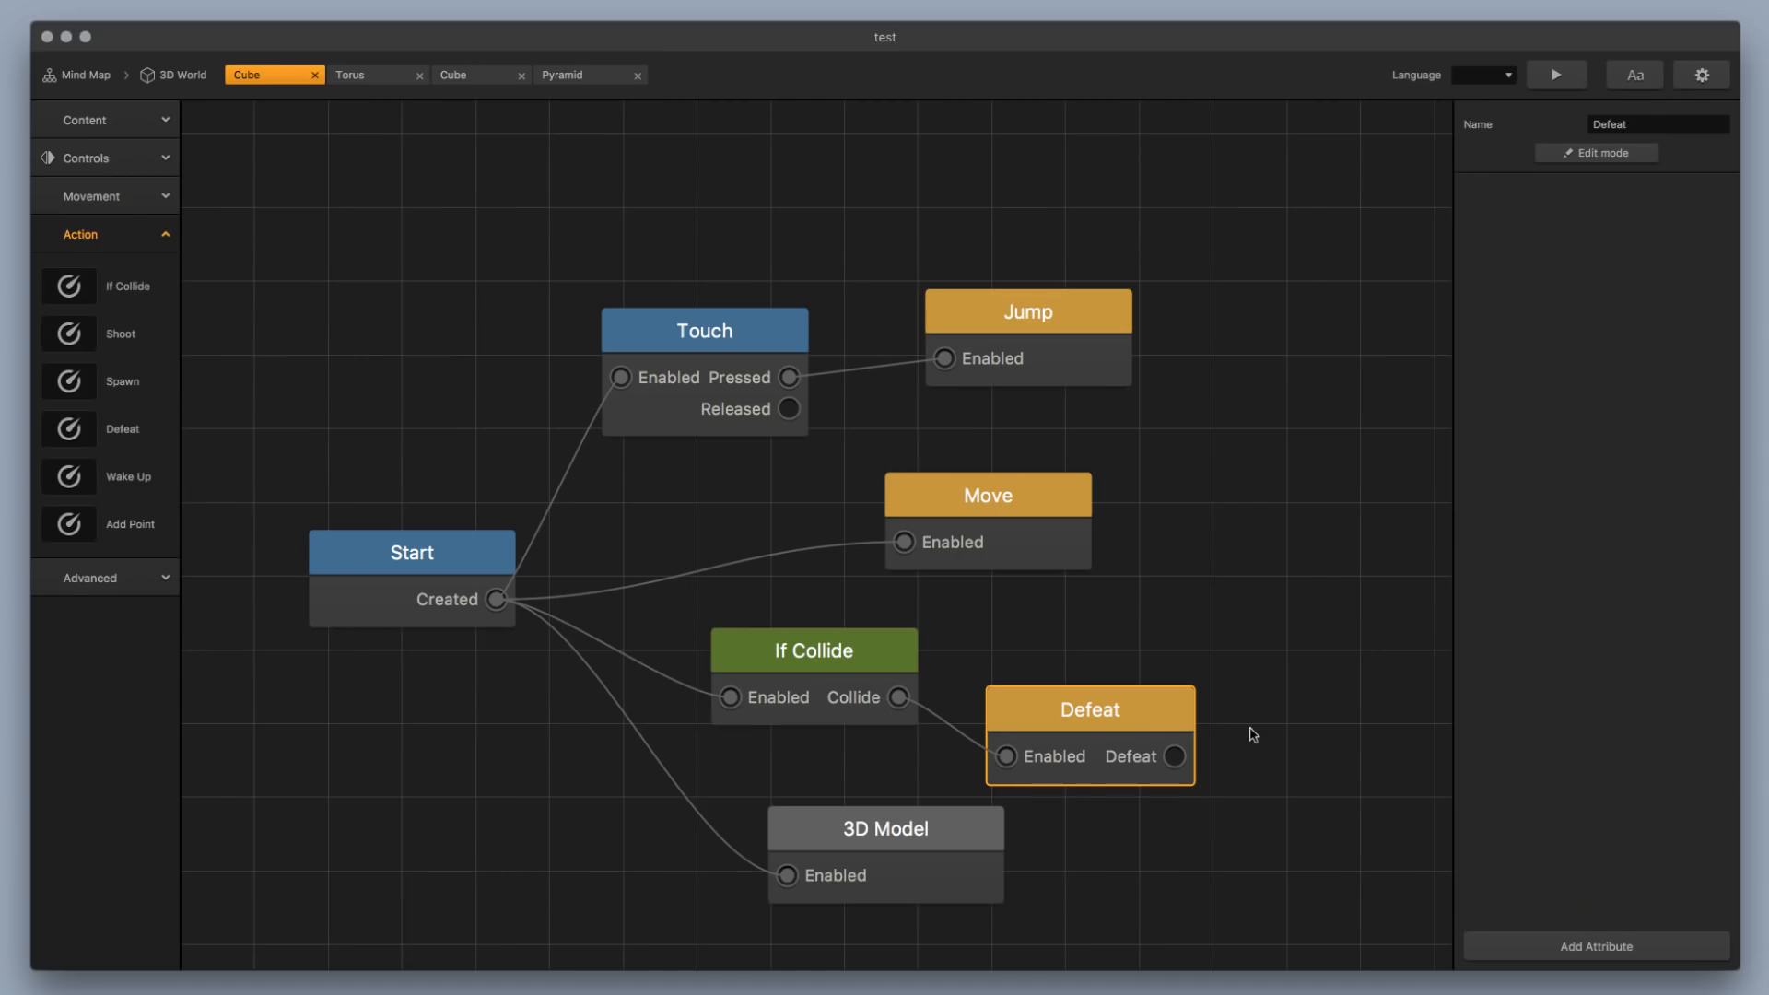
drag(1133, 729, 1140, 695)
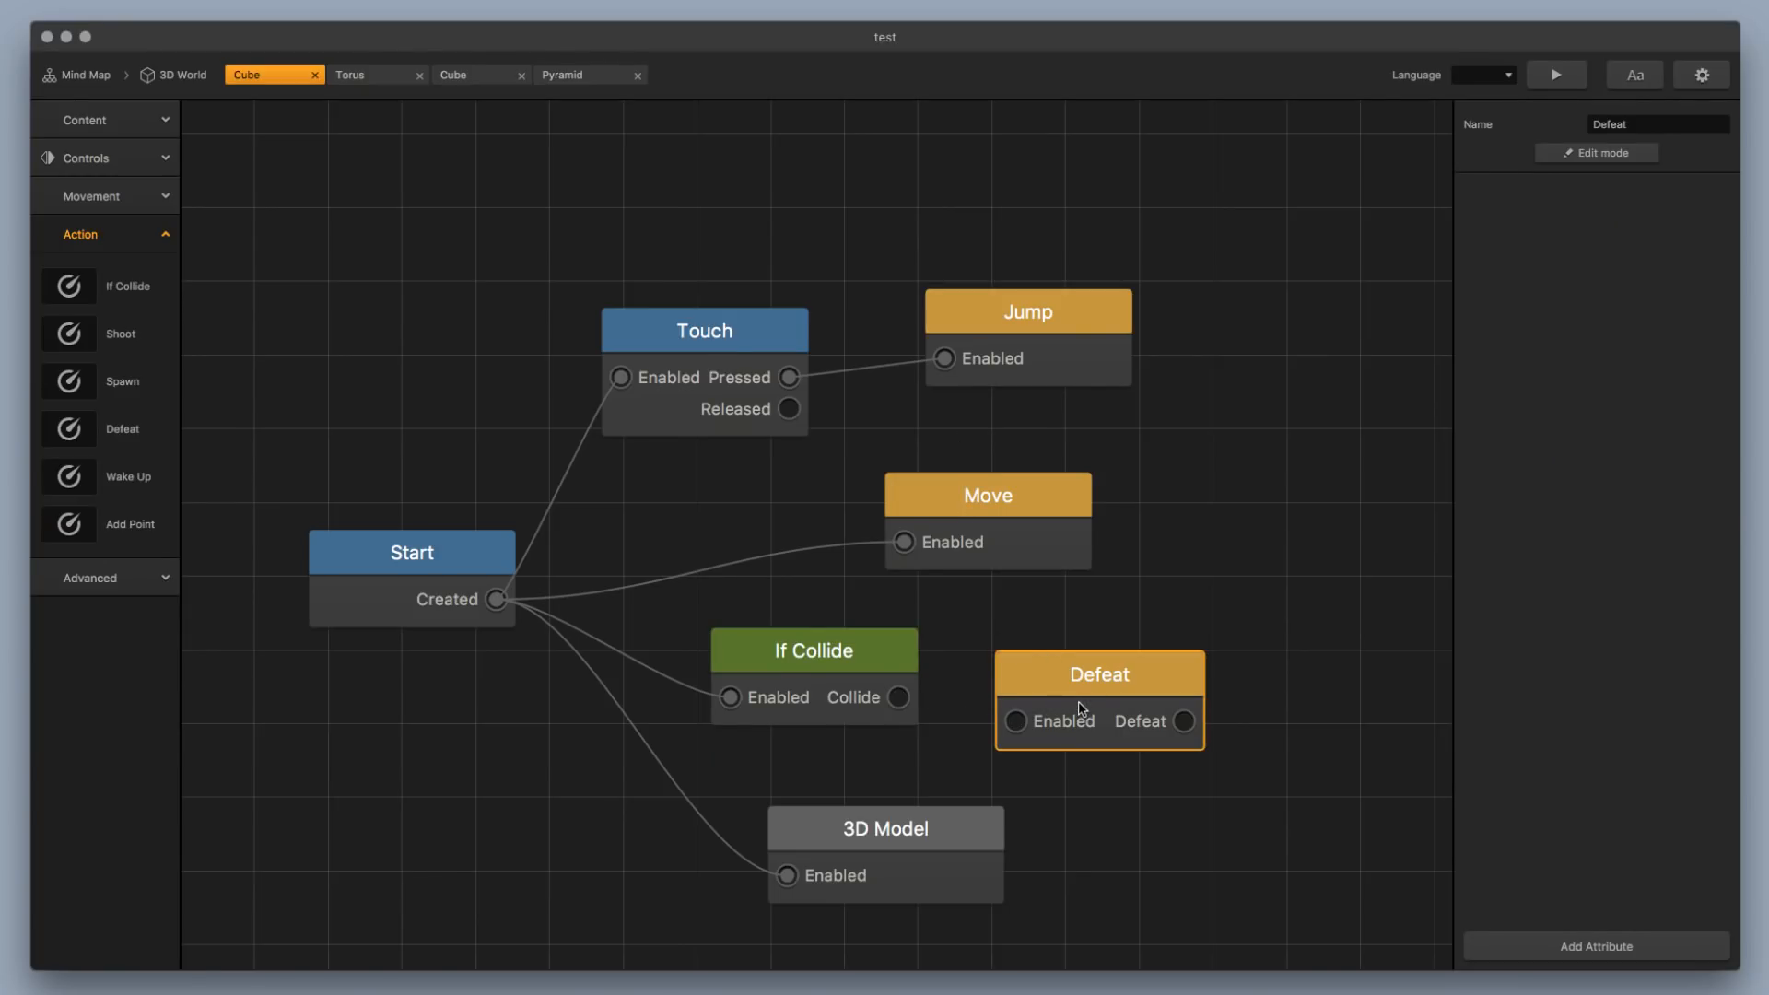
drag(898, 698, 957, 718)
click(1112, 687)
Examine the nodes available in the Advanced, Controls and other node categories
click(156, 578)
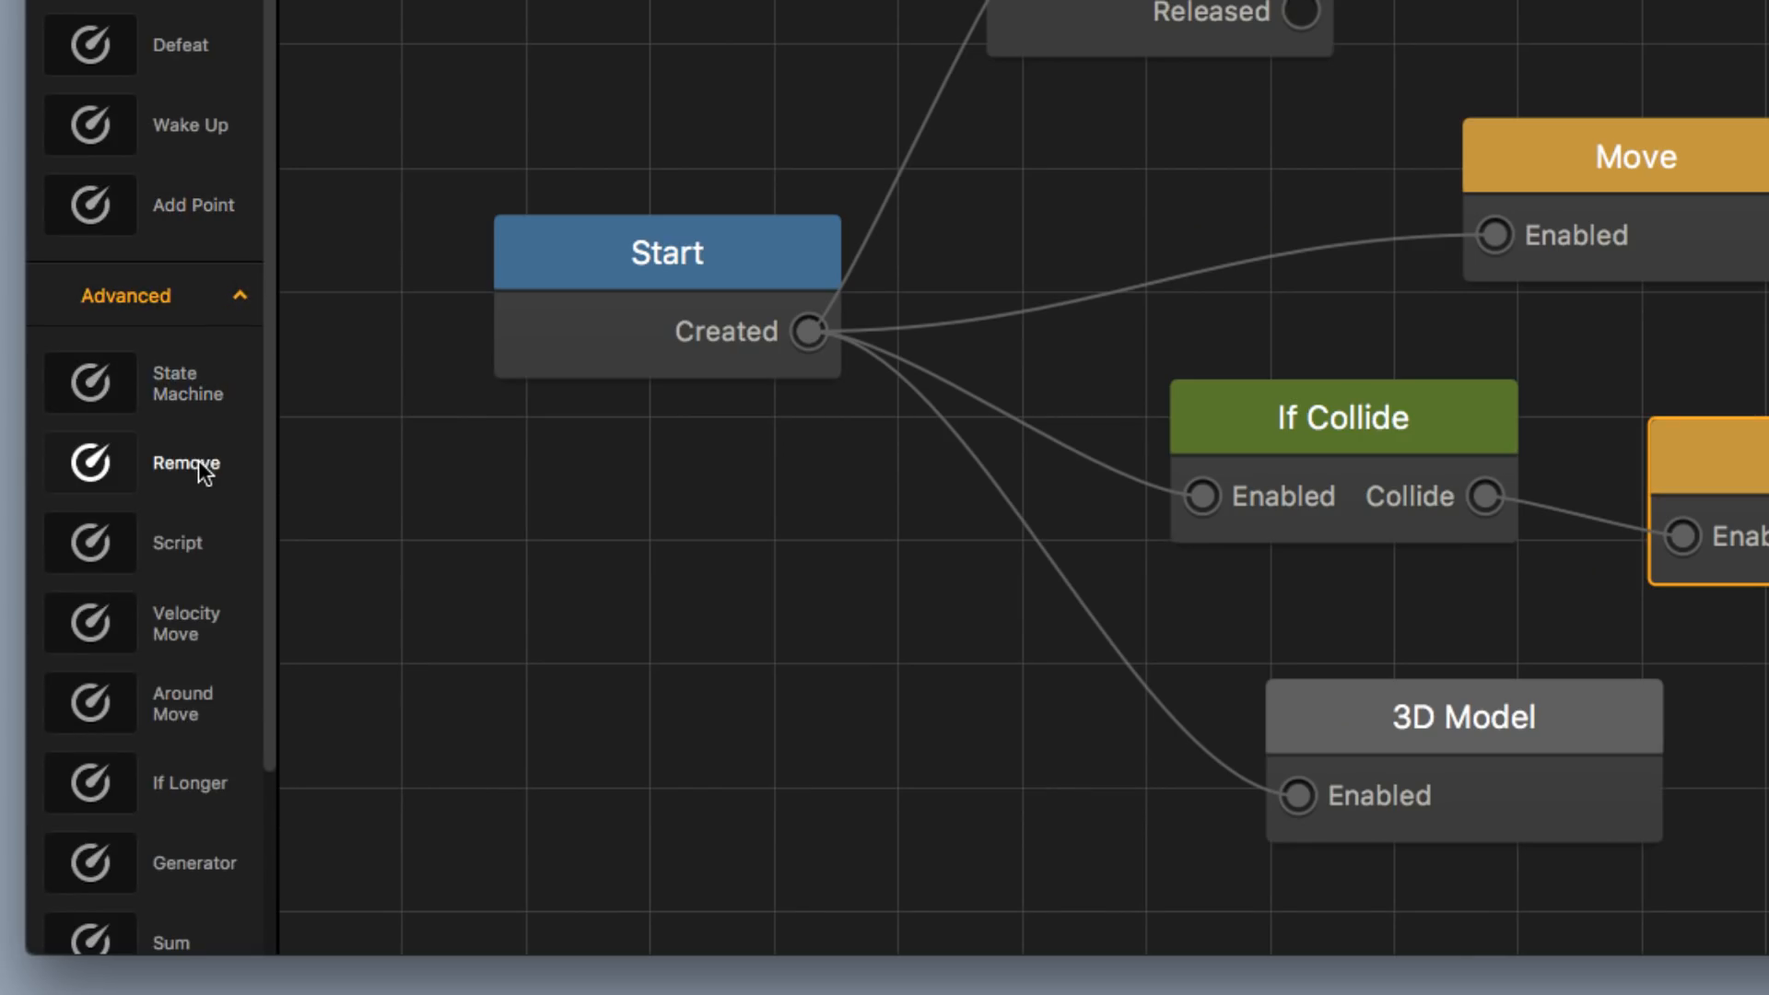
scroll(197, 461, down, 3)
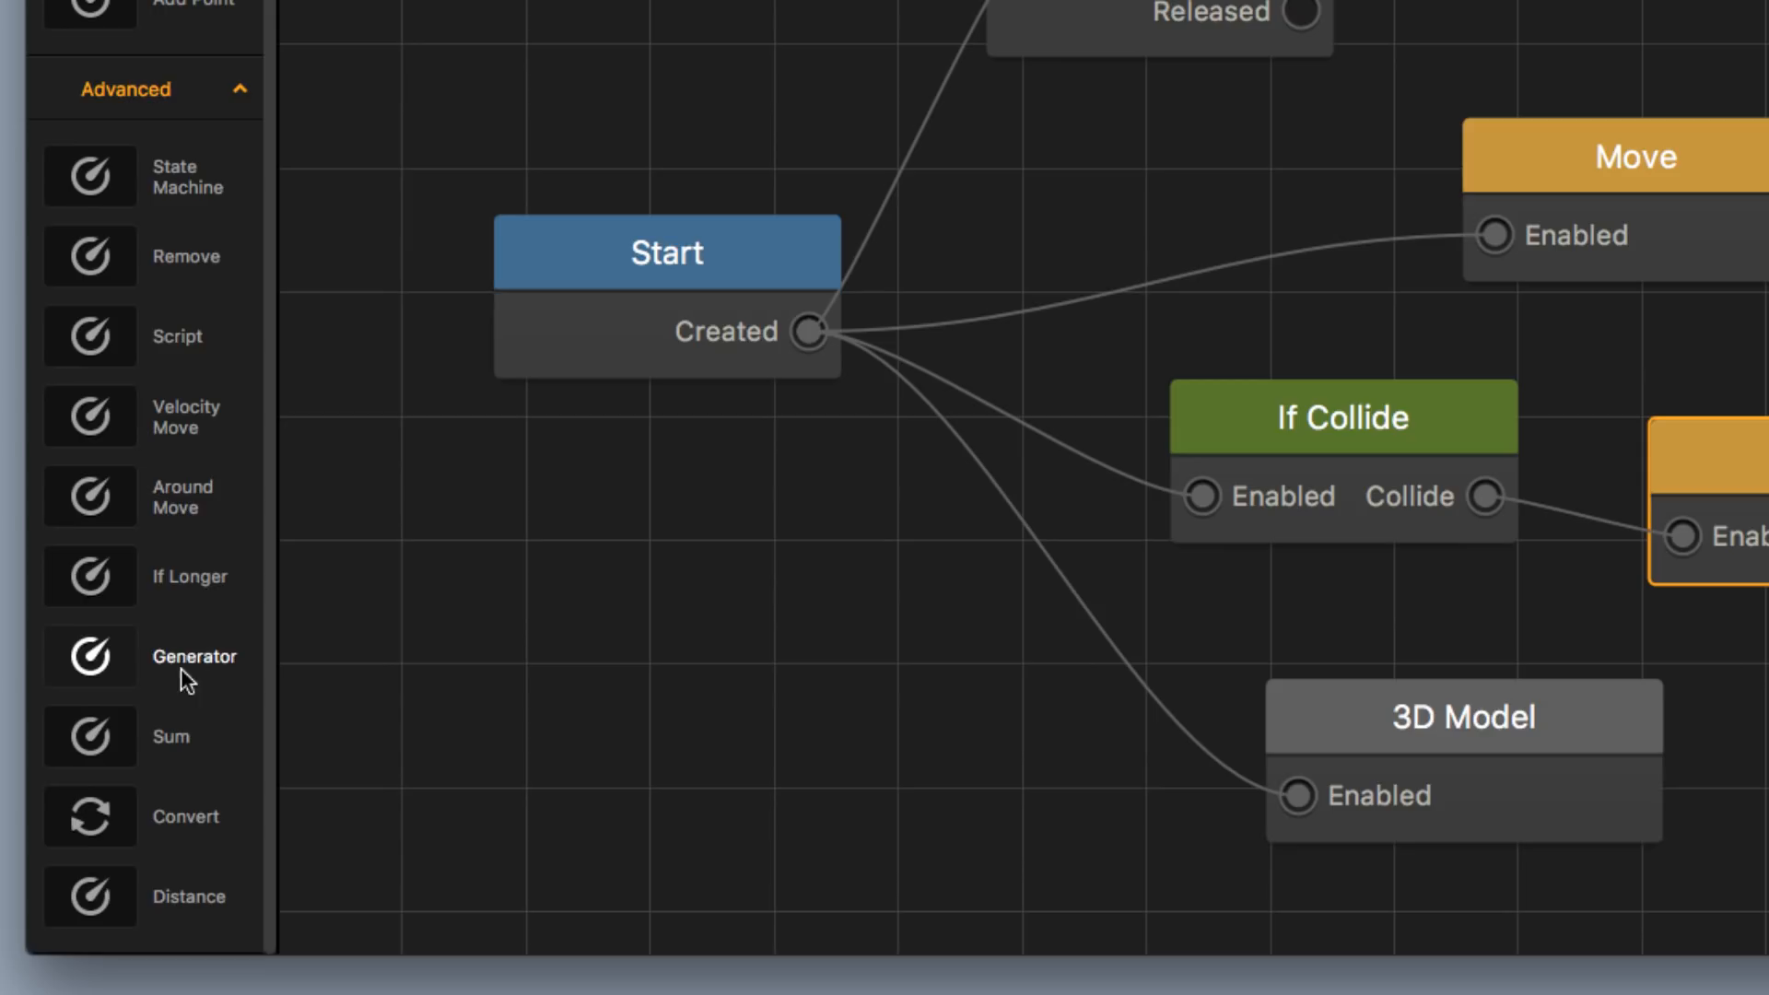
scroll(180, 341, up, 1)
scroll(179, 335, up, 1)
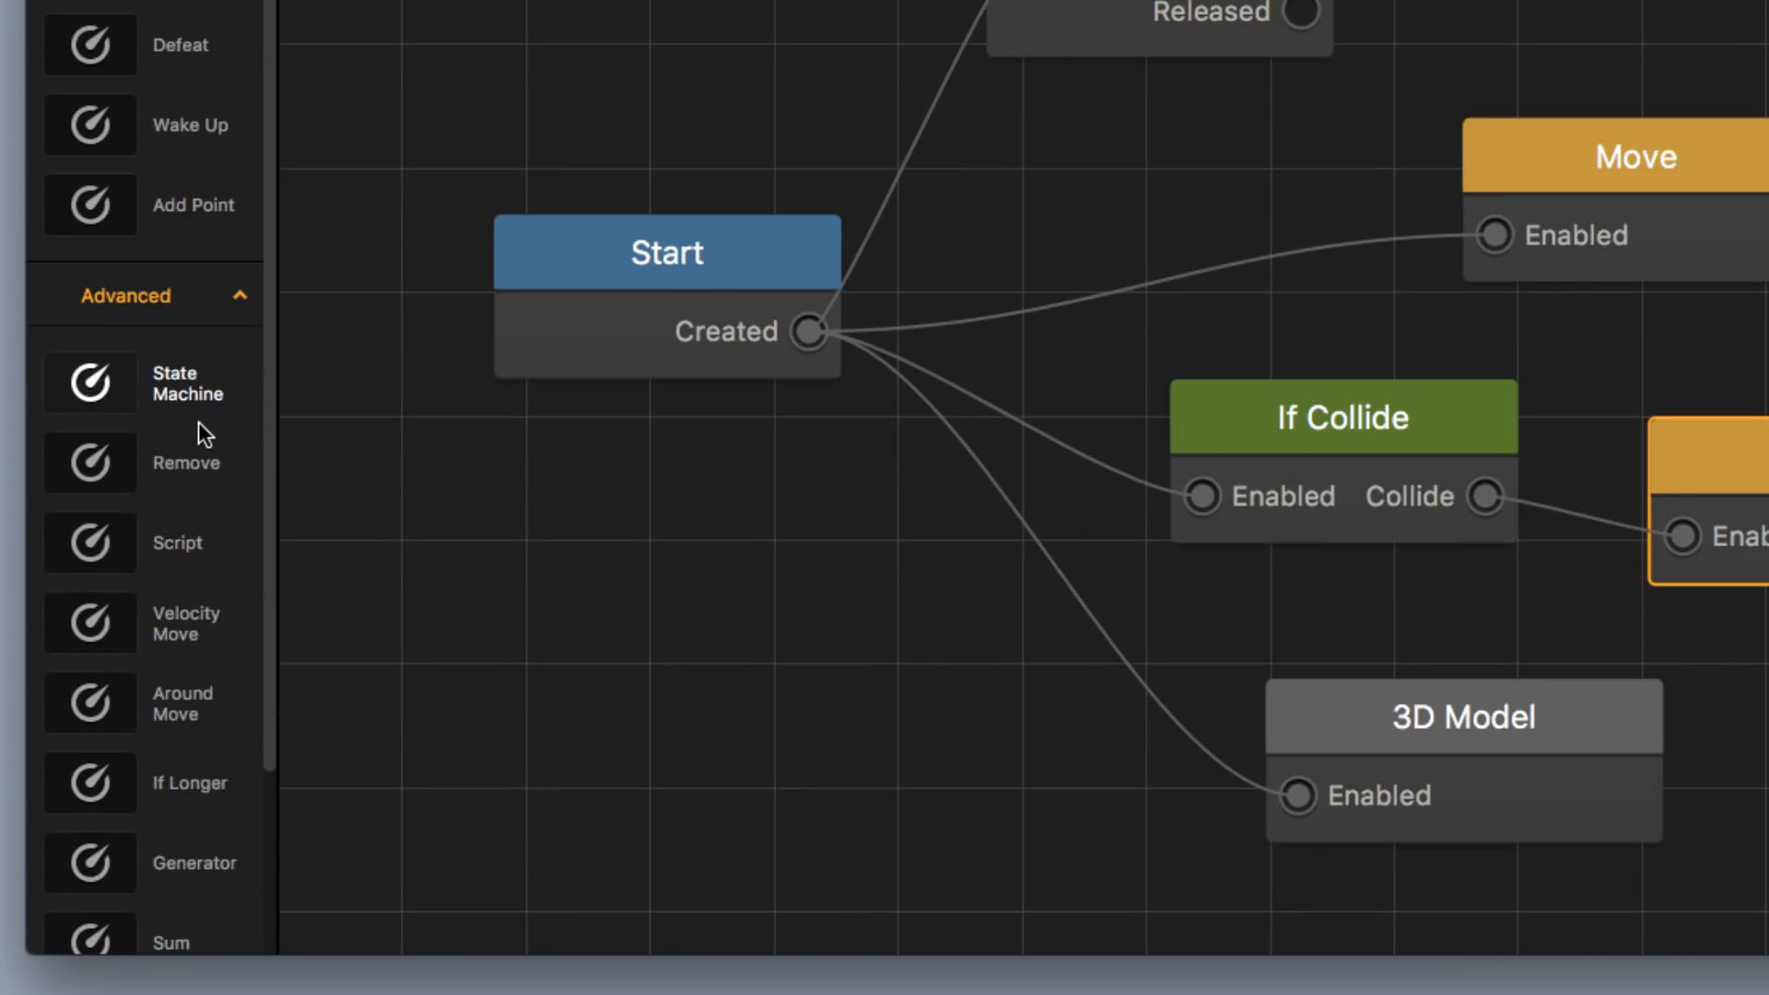
scroll(203, 474, down, 2)
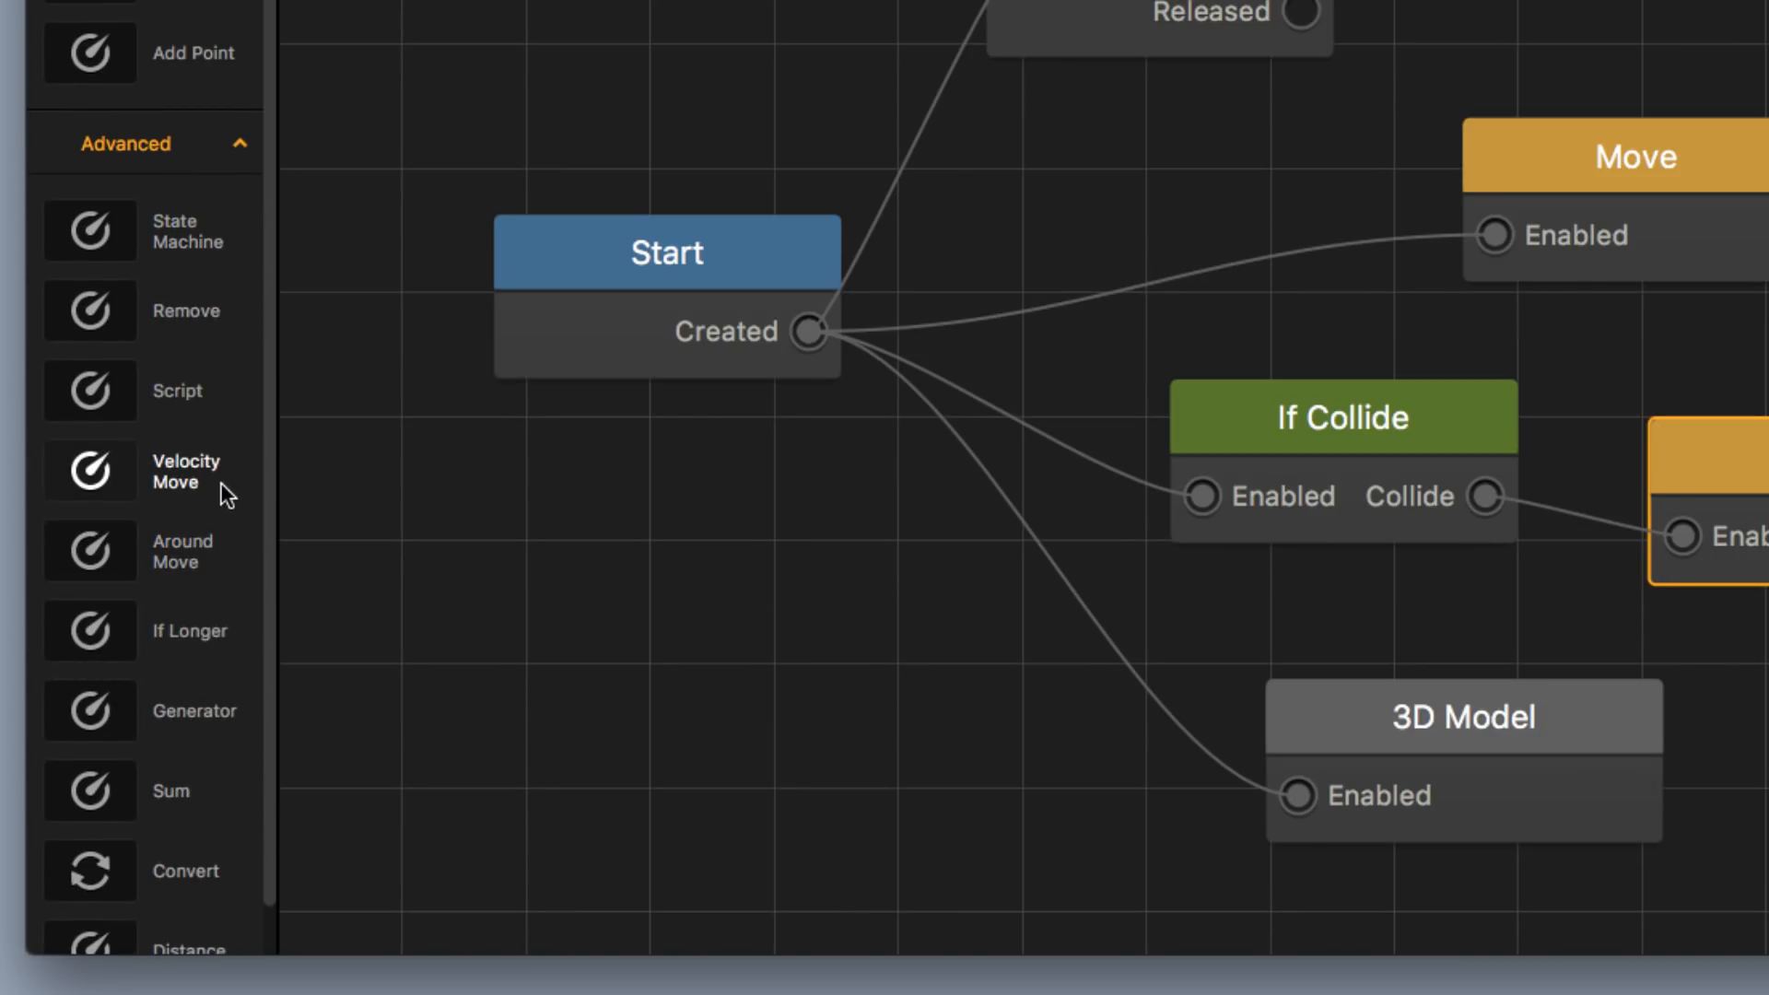
scroll(217, 631, down, 1)
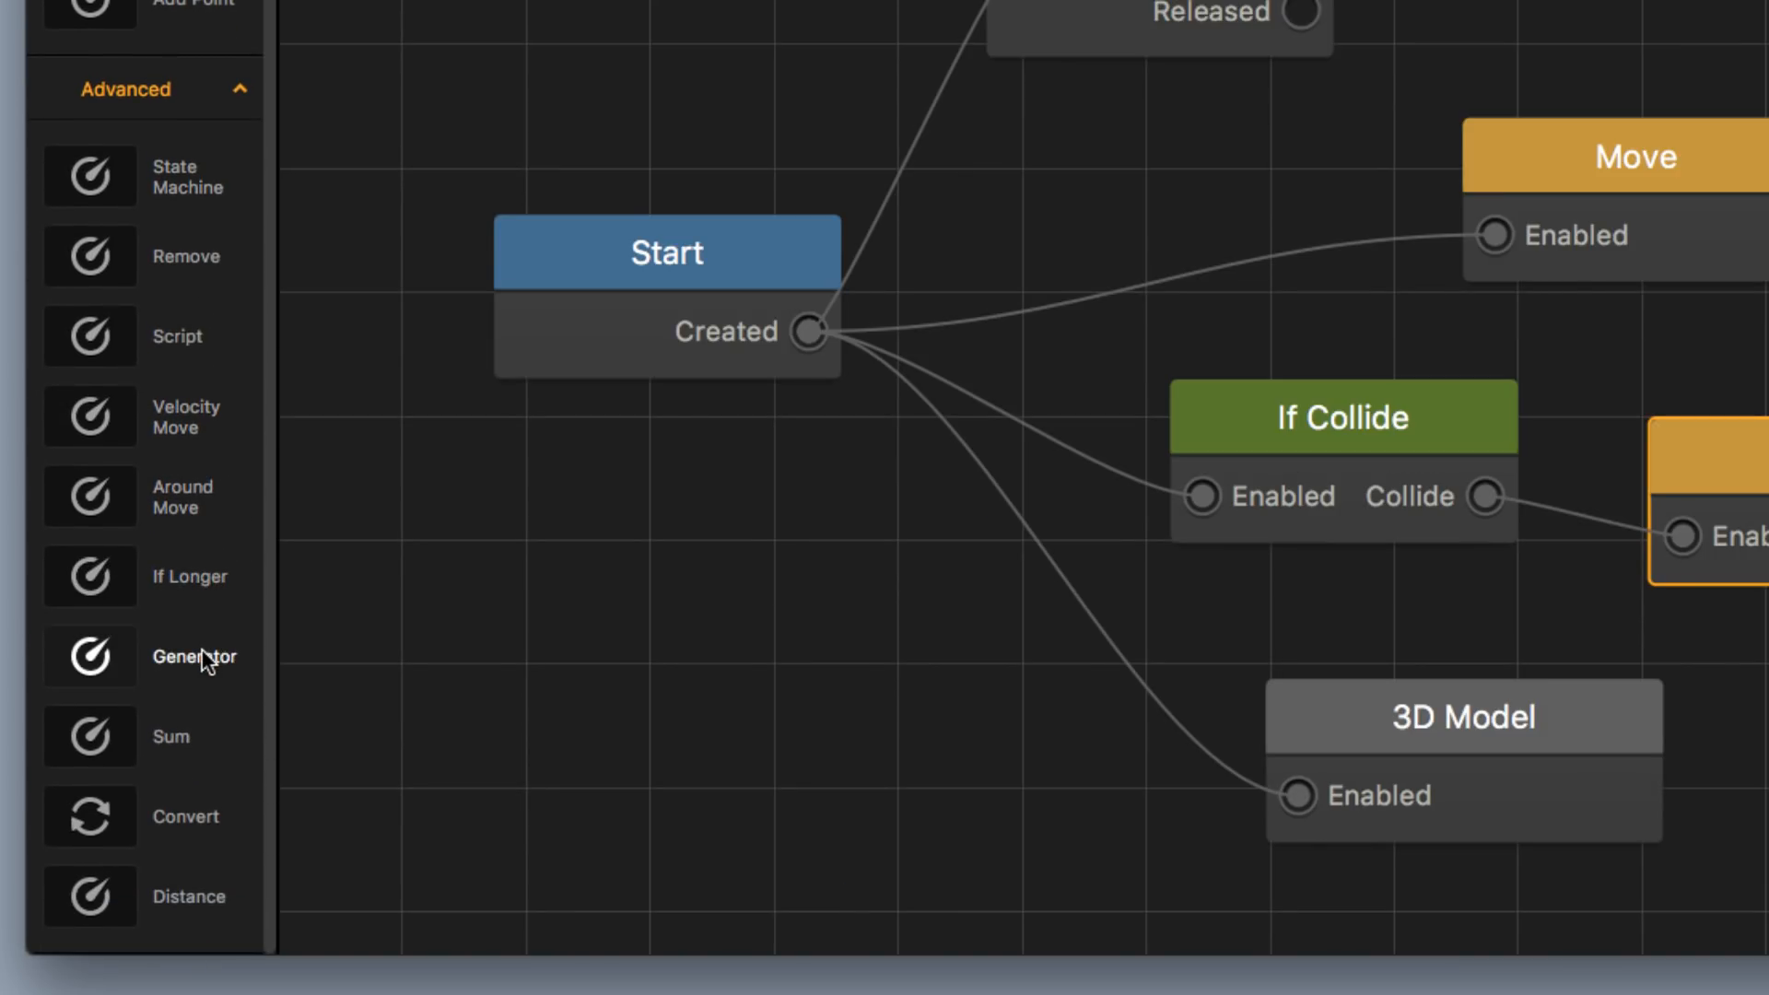
scroll(147, 367, up, 4)
click(221, 257)
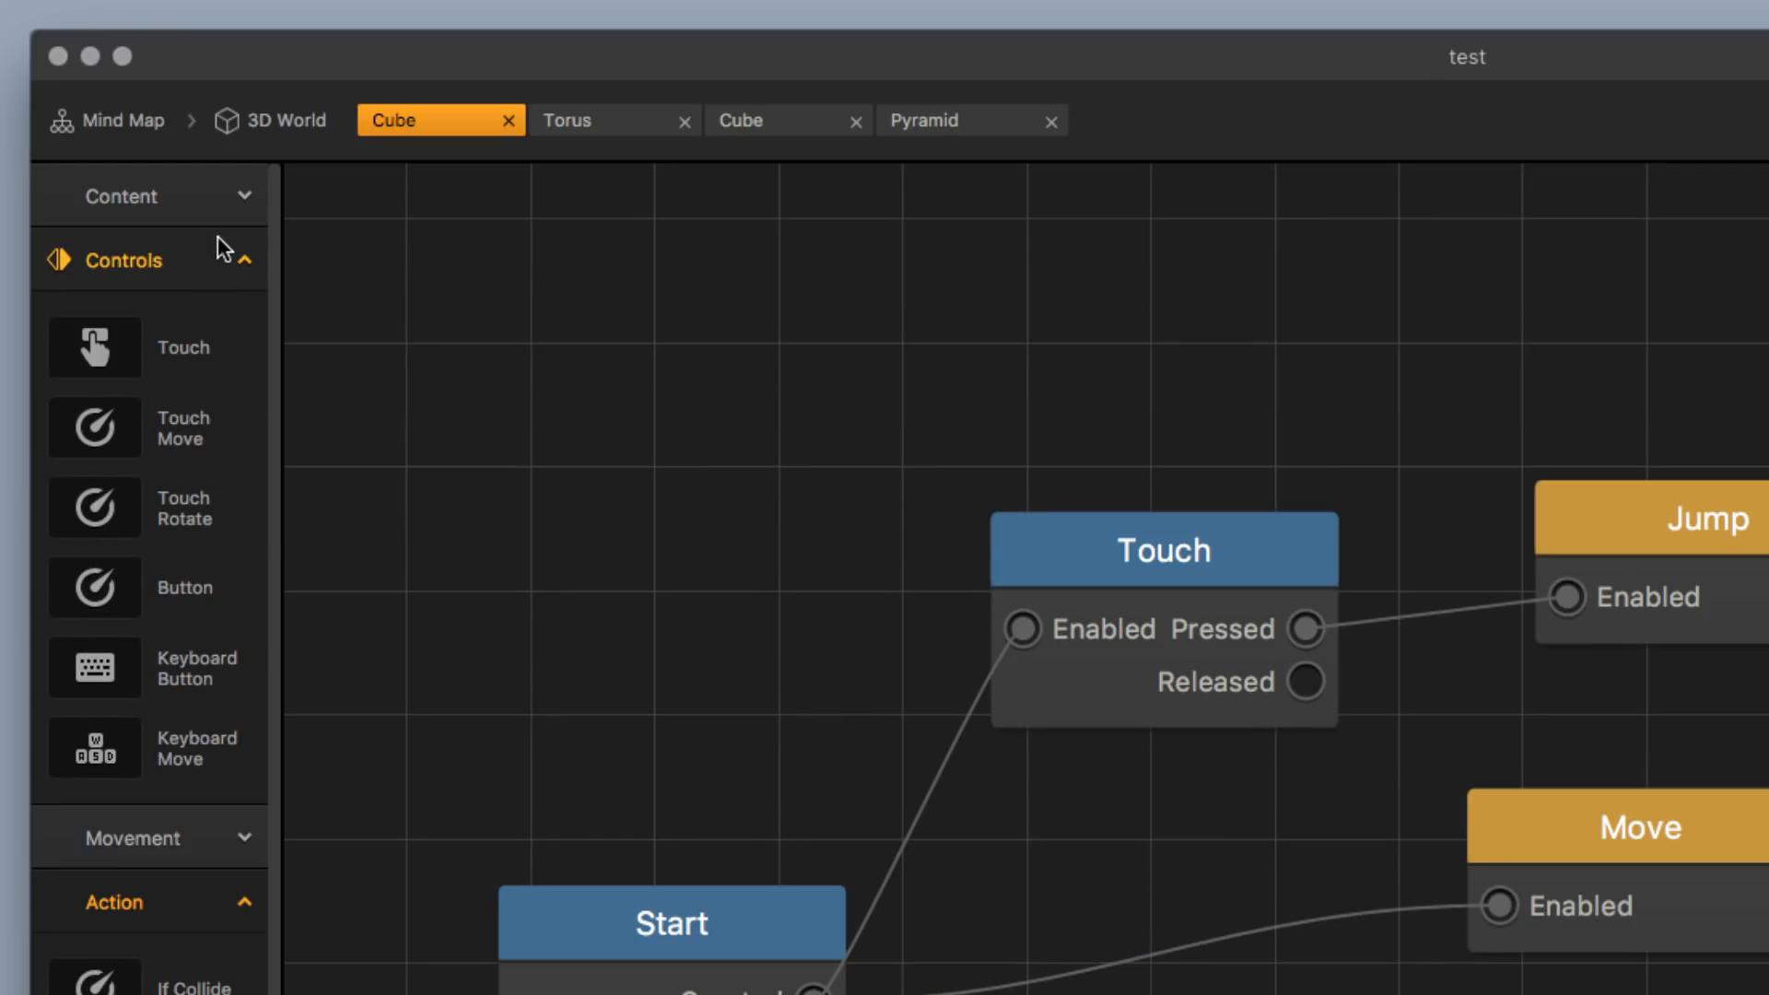
click(223, 200)
click(223, 205)
click(225, 254)
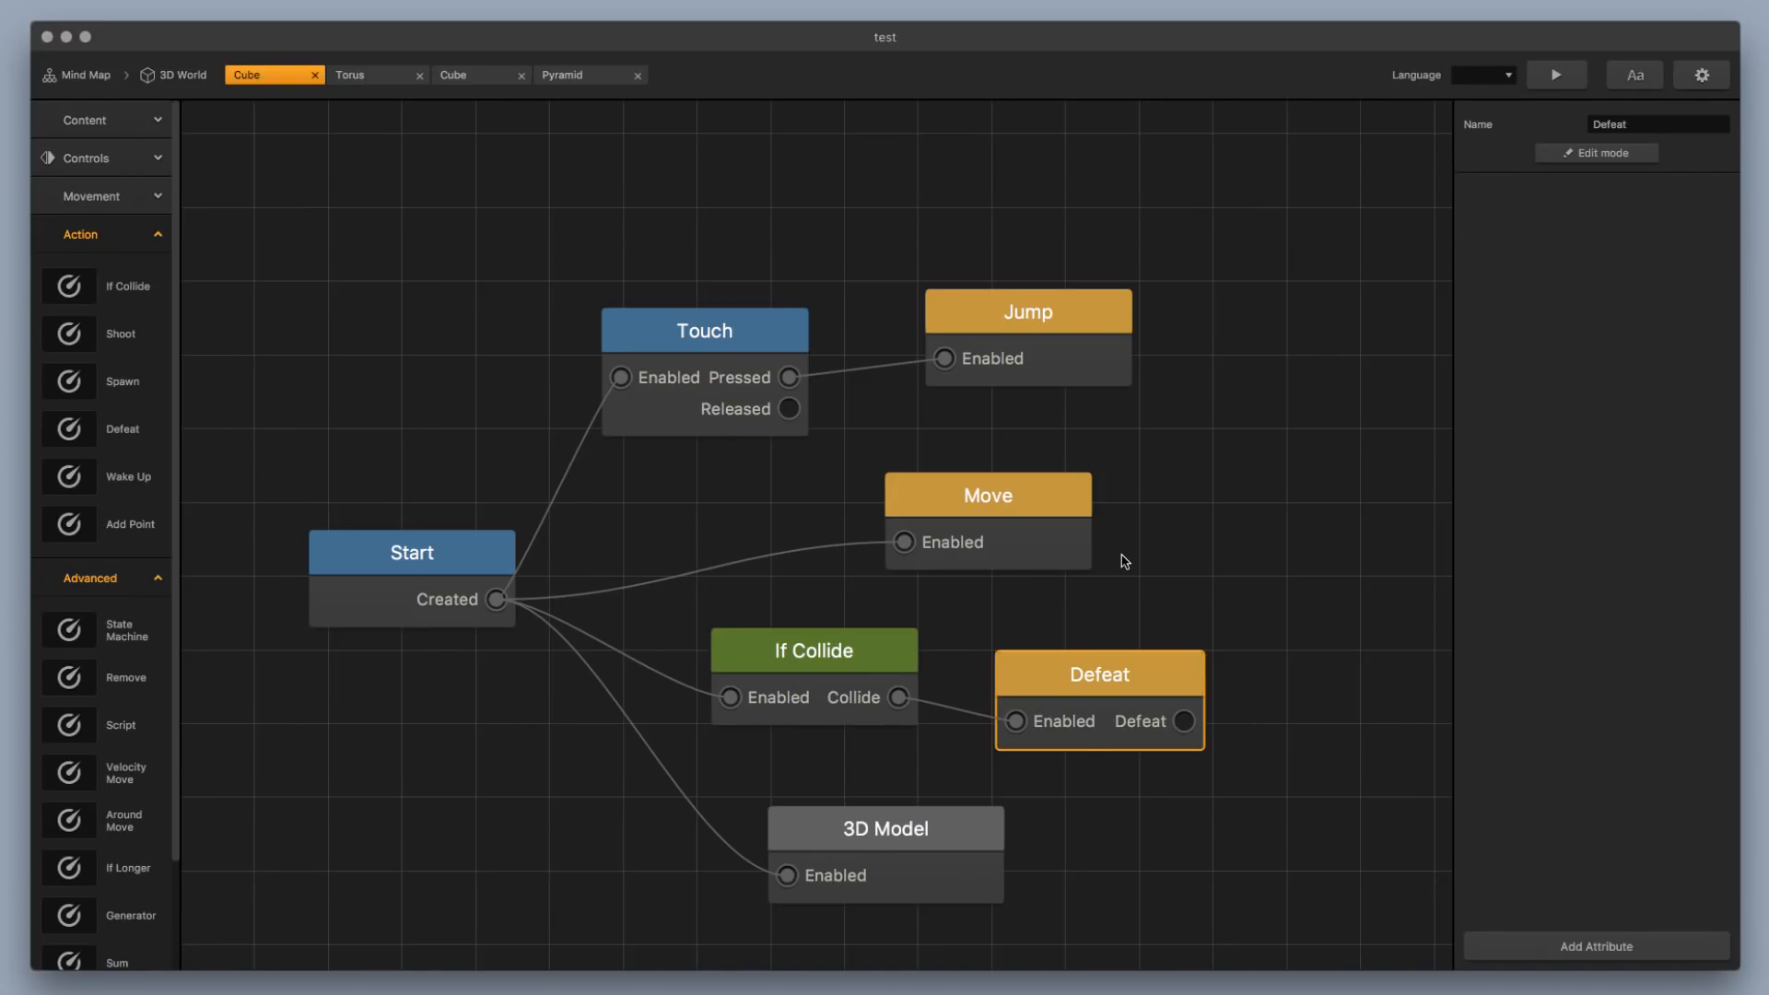
Reposition the If Collide node slightly higher in the Cube's graph
drag(815, 684, 806, 670)
click(1153, 673)
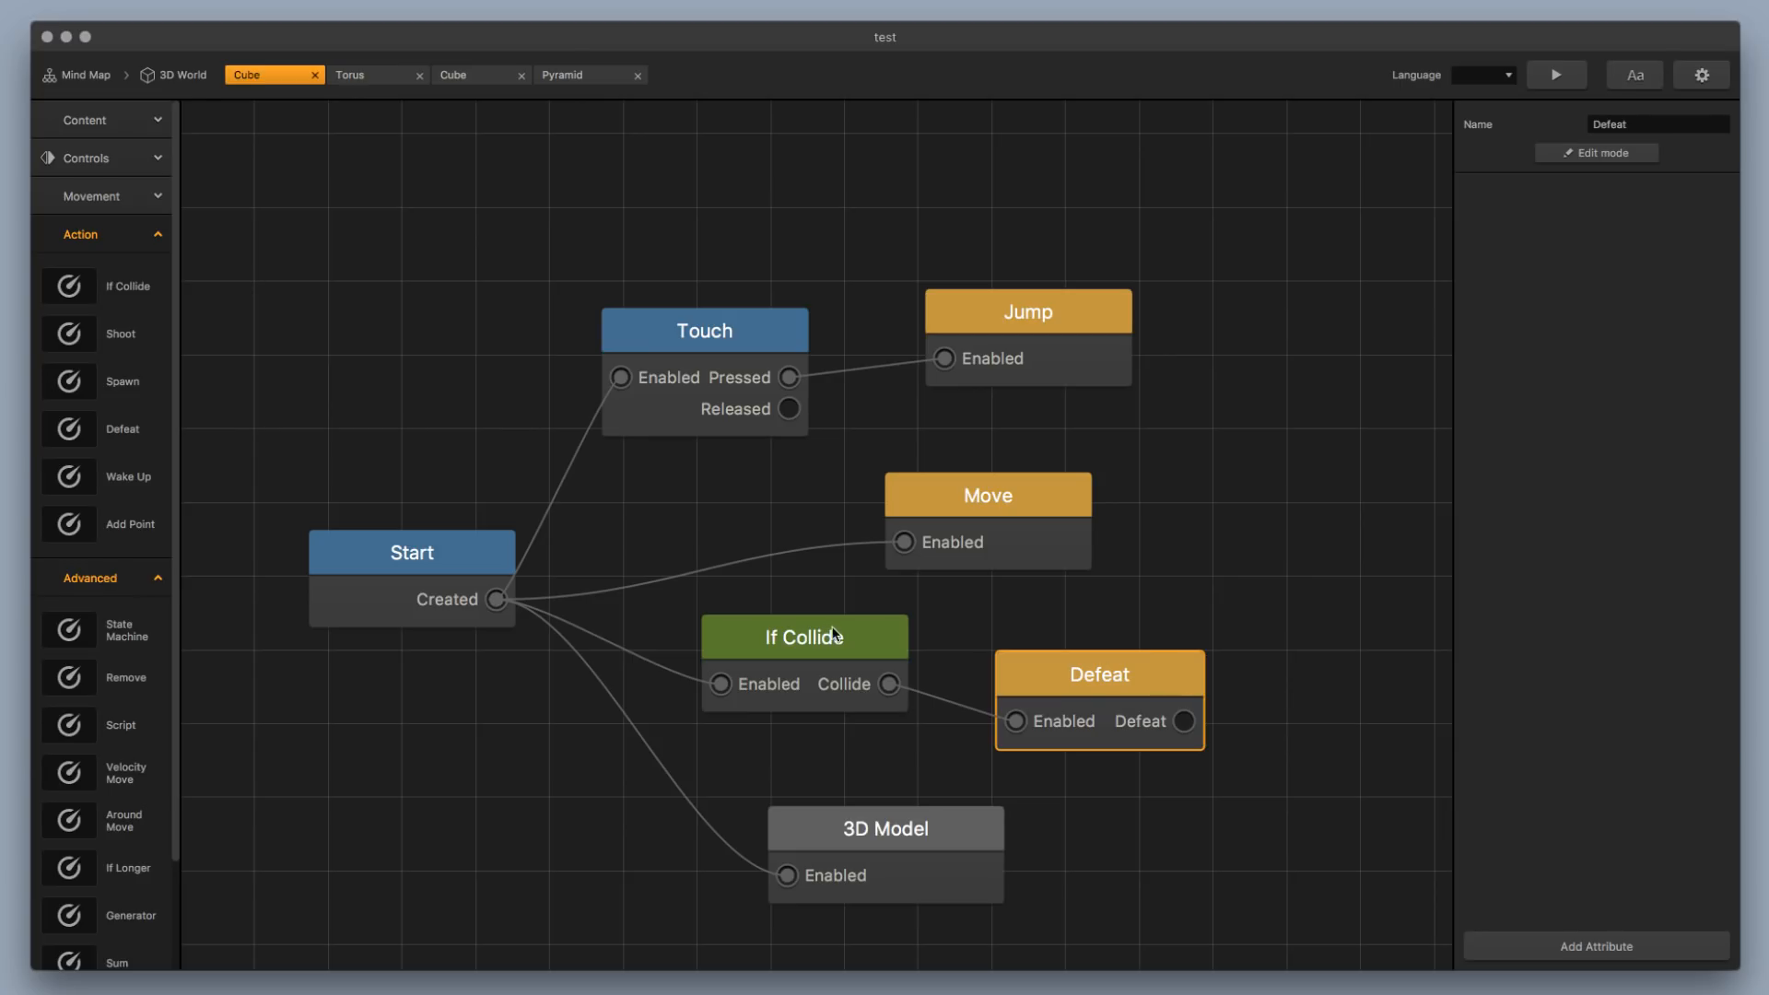
click(808, 645)
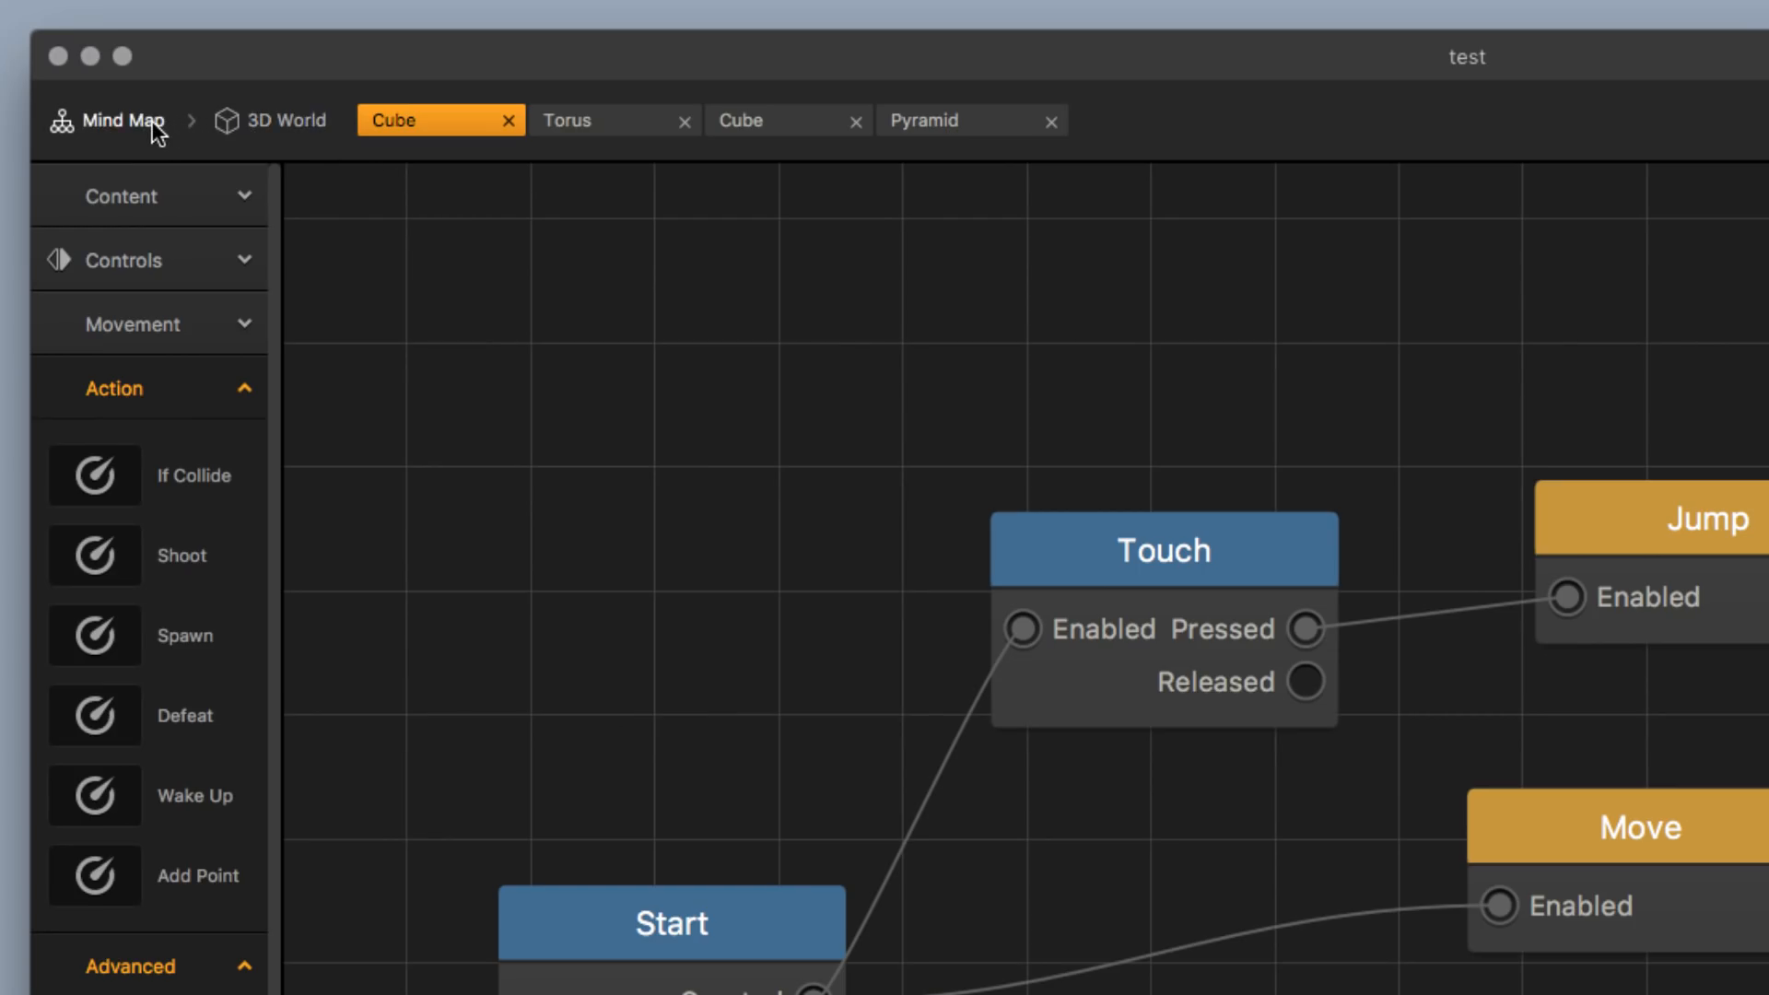
Go back to the 3D World and select the pyramid in level section 1
click(154, 126)
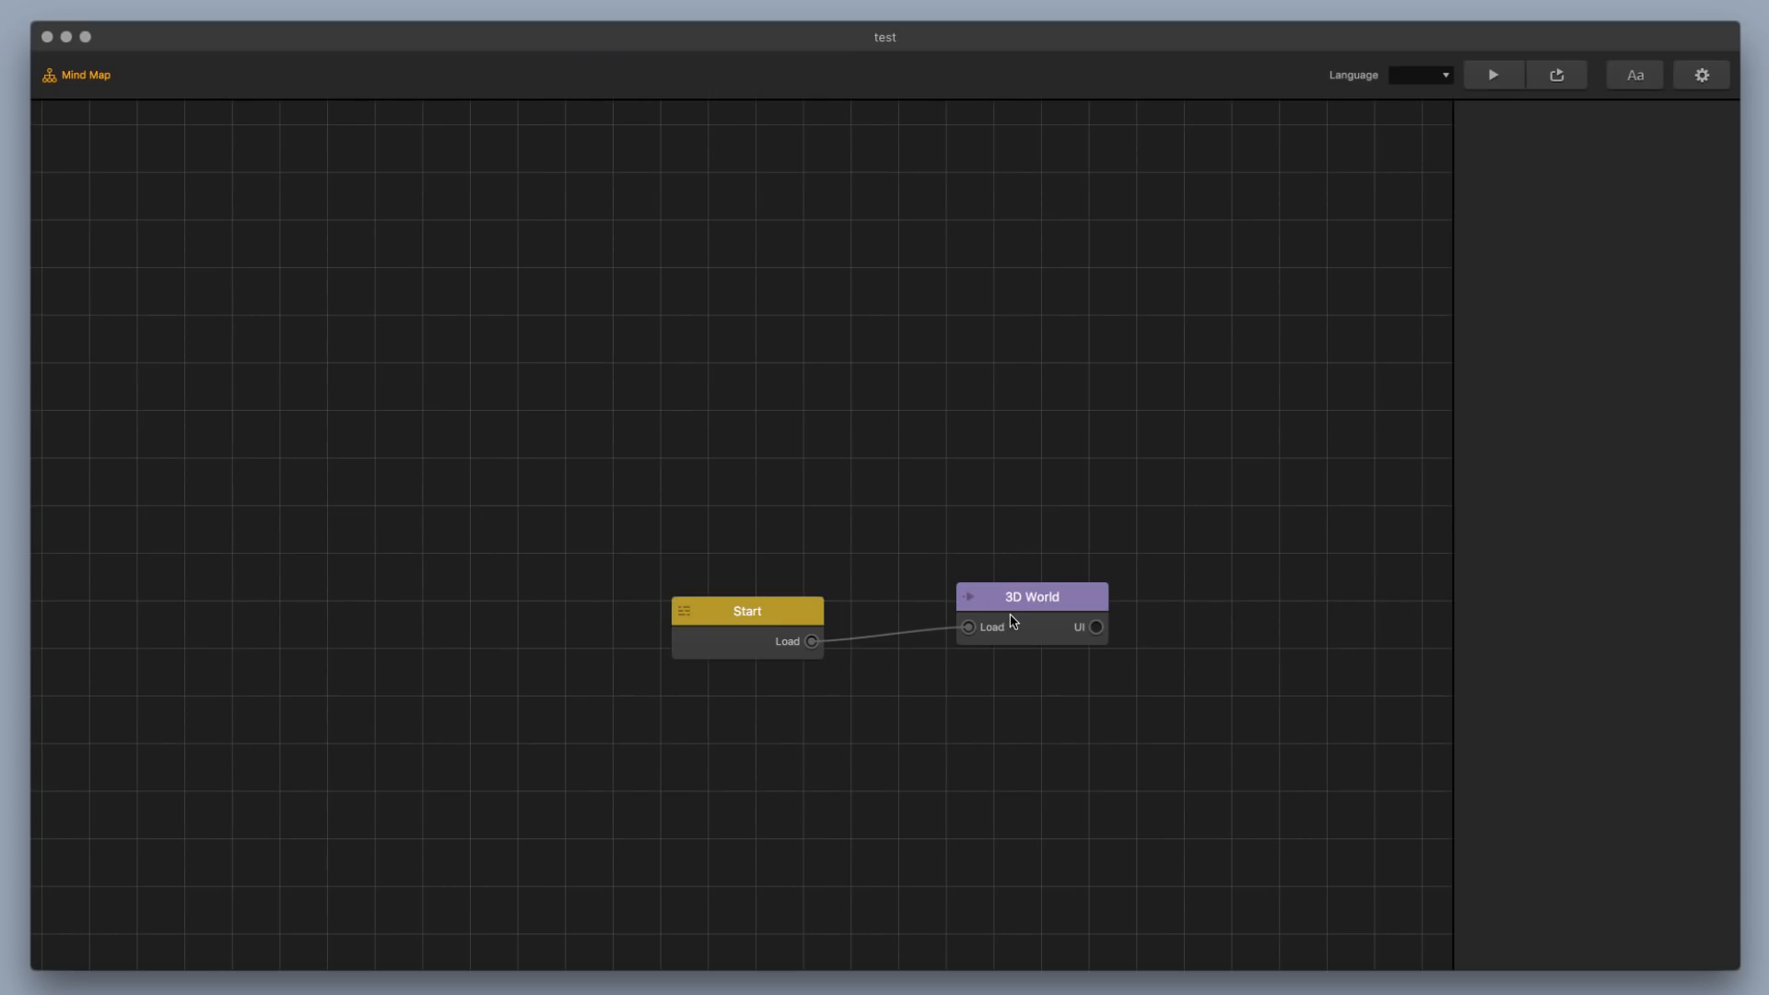
double_click(1012, 614)
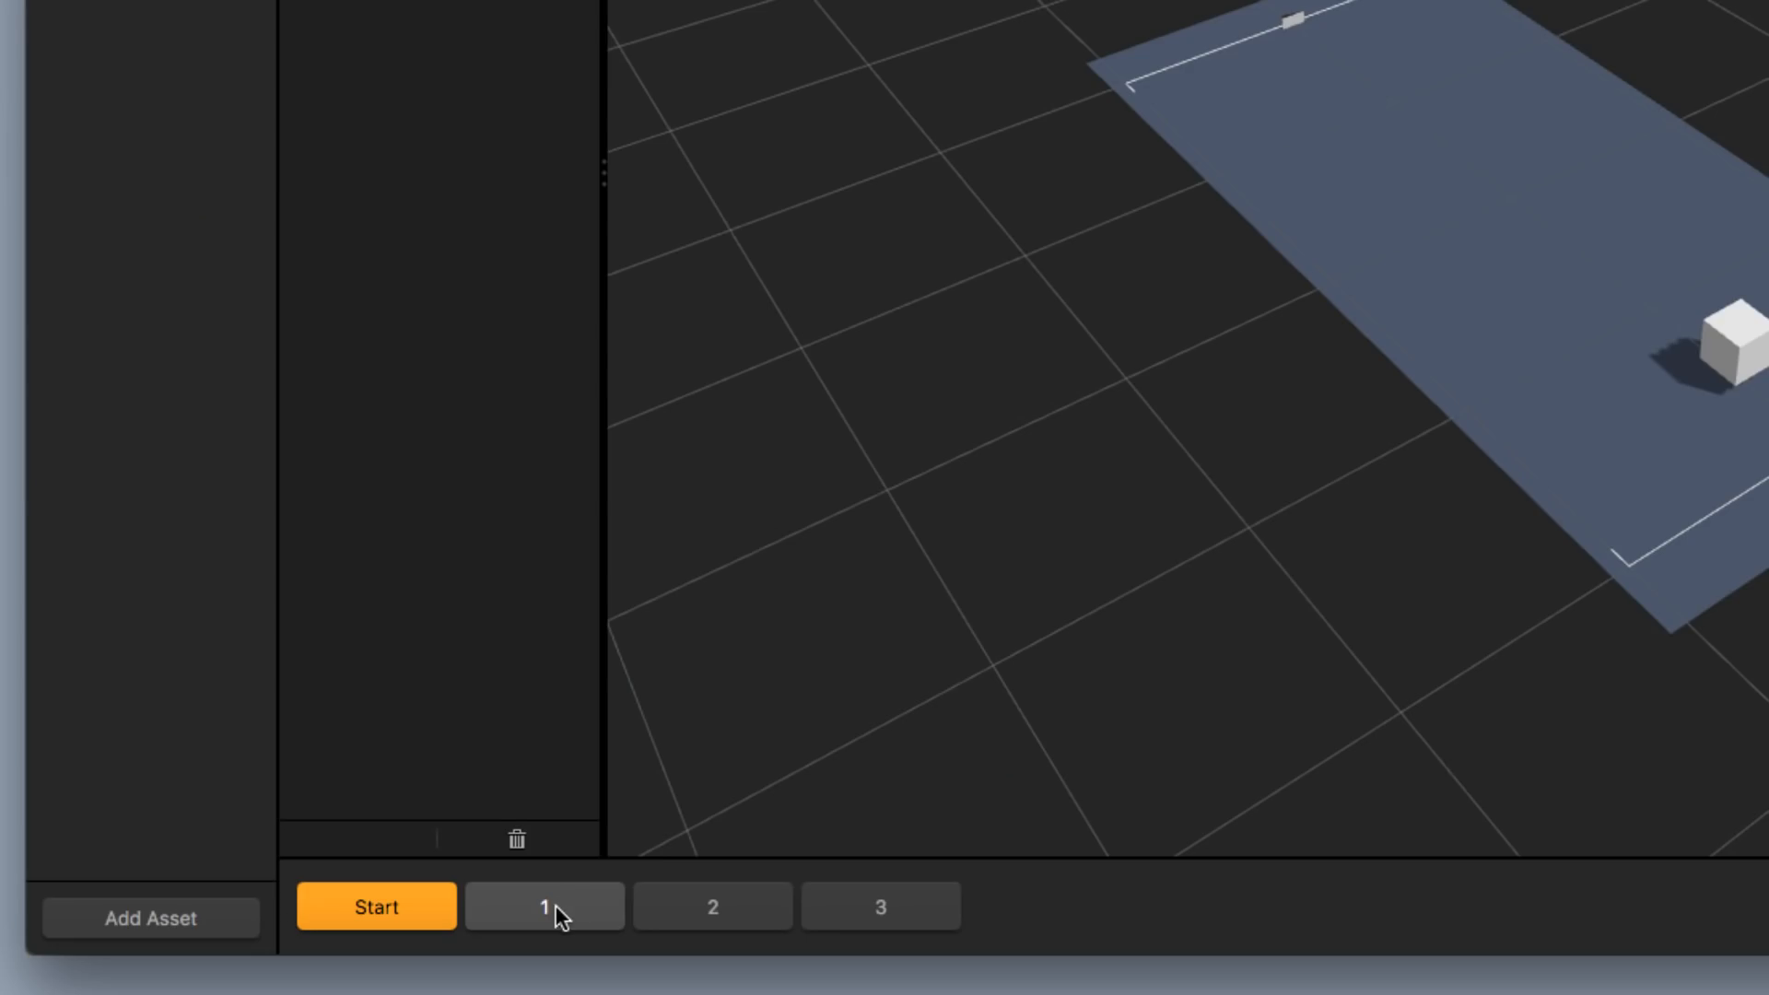
click(556, 905)
click(1525, 187)
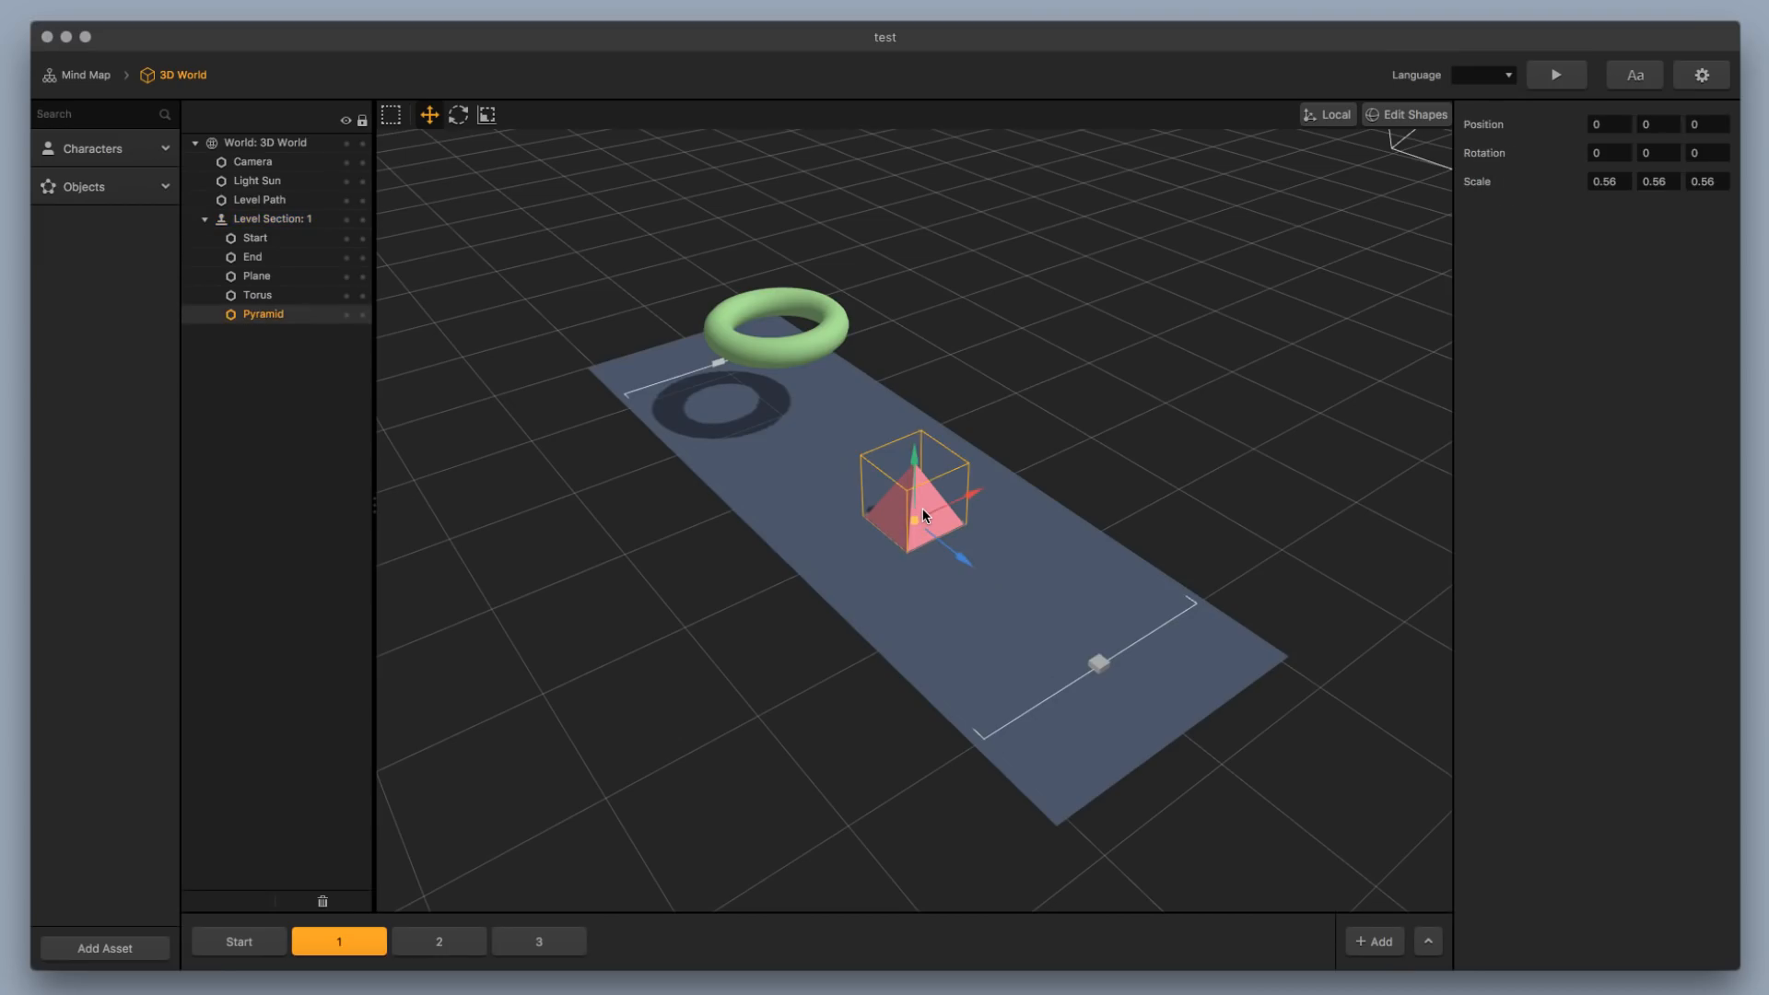
Add a Pyramid to level section 2, scale it uniformly to about 0.74 and move it to about -1.9 along Z
click(439, 938)
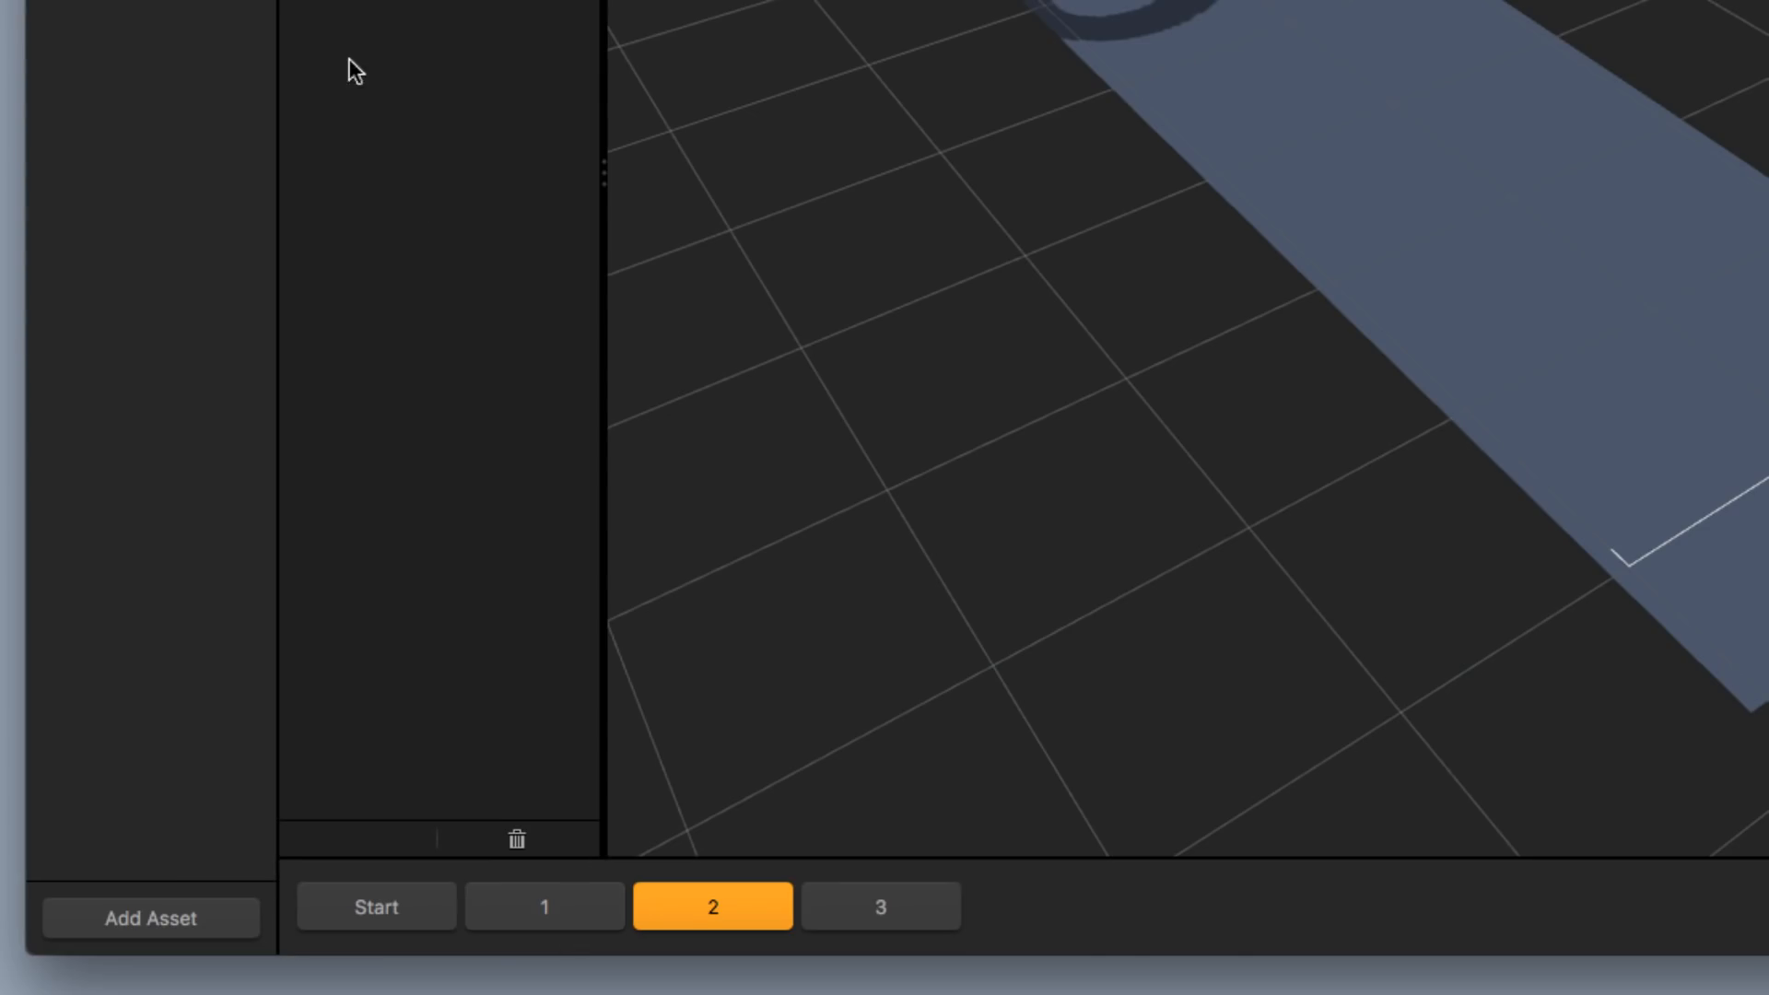
click(130, 196)
drag(127, 330, 133, 338)
drag(202, 562, 1514, 828)
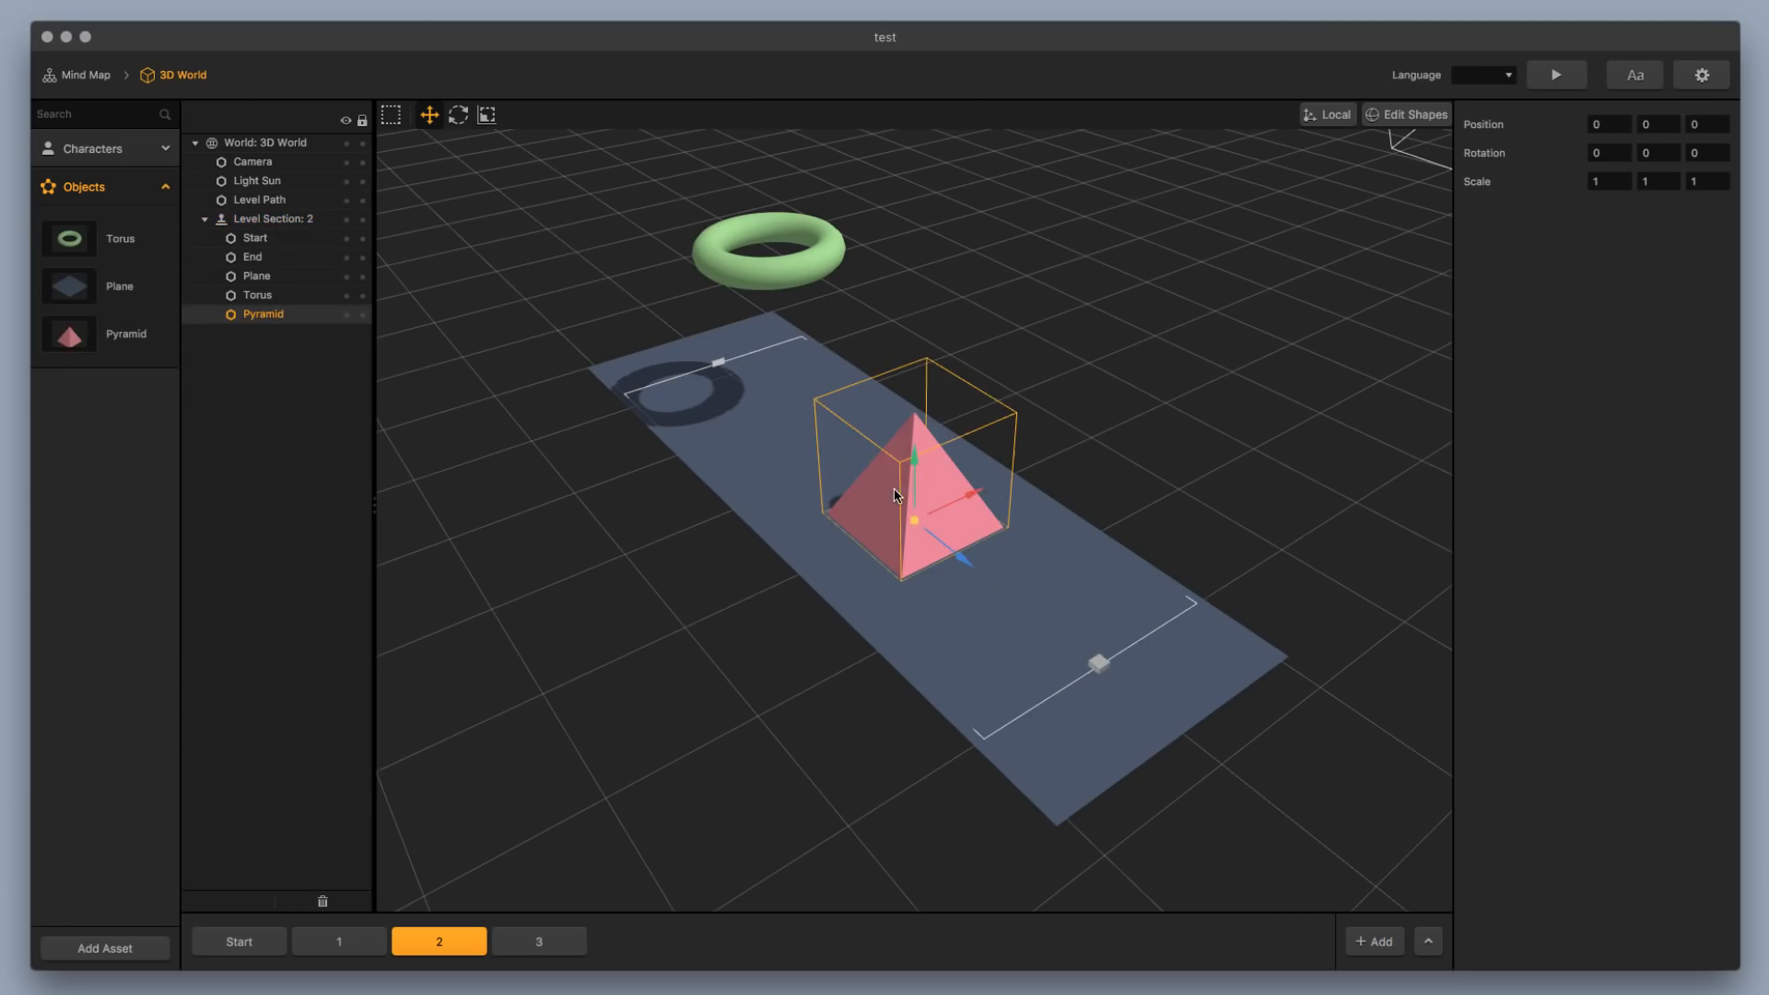
key(r)
mouse_move(914, 524)
mouse_down()
mouse_move(913, 566)
mouse_move(887, 506)
mouse_up()
click(427, 114)
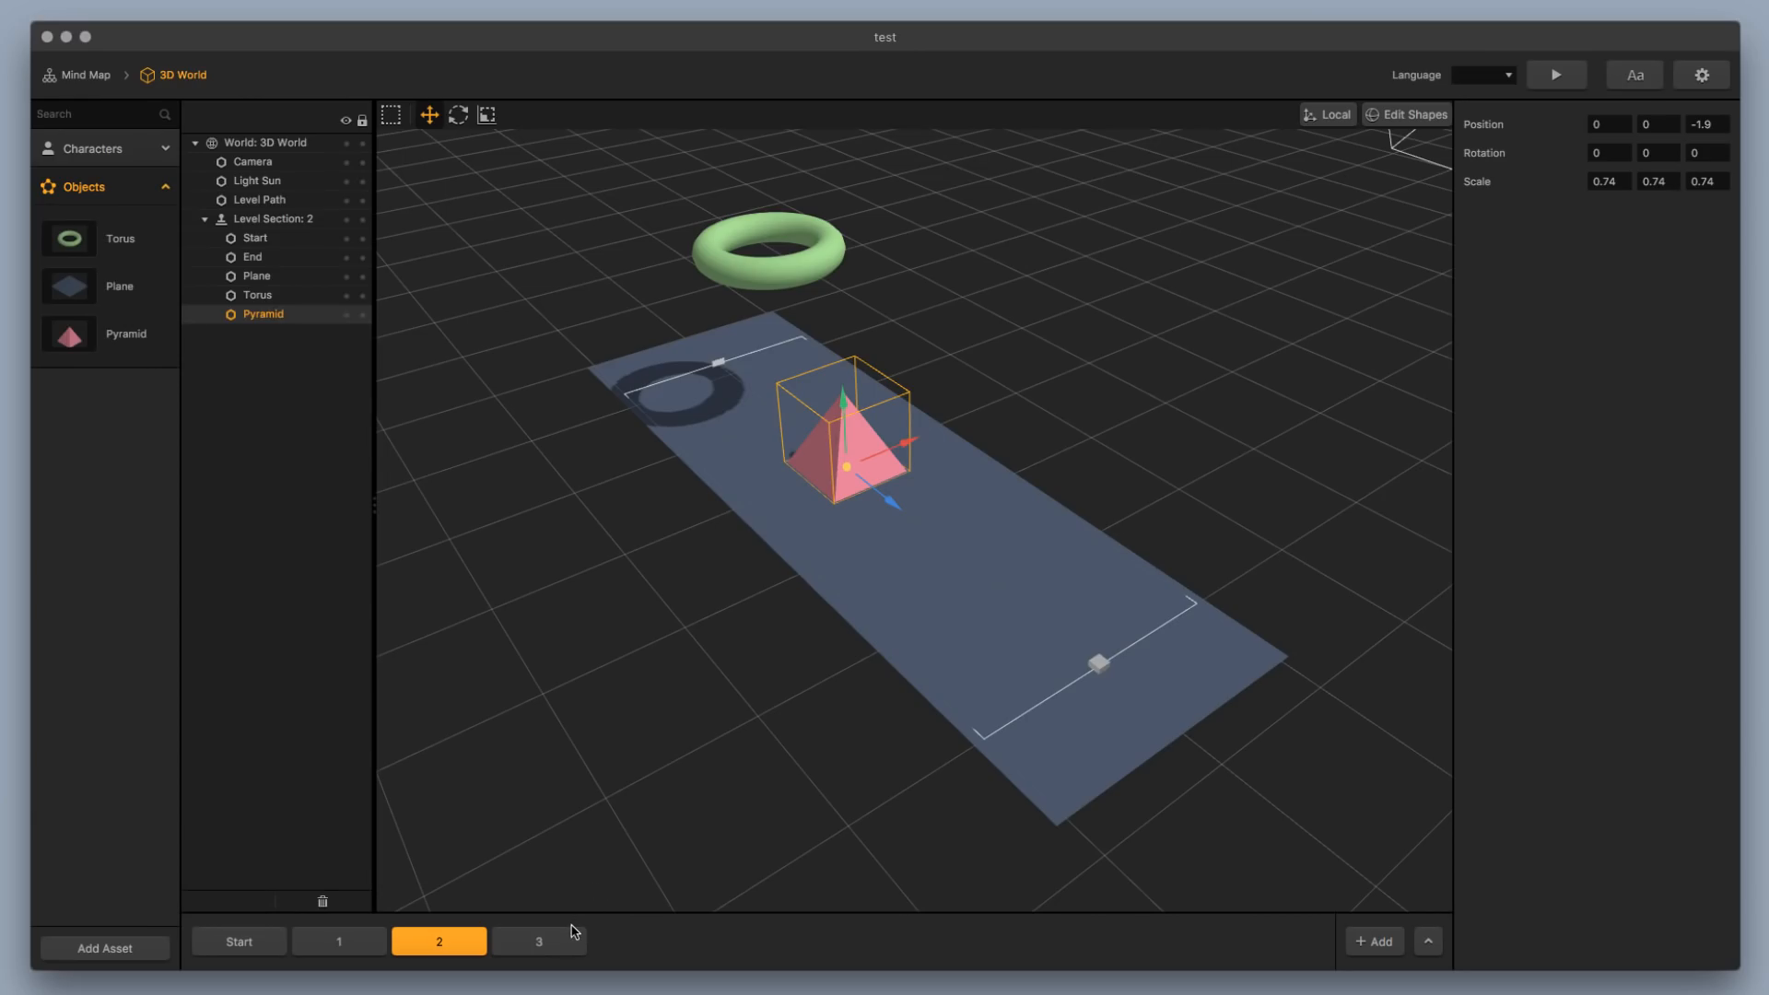
Add a Pyramid to level section 3 and scale it uniformly to about 0.48
click(539, 940)
drag(169, 568, 1410, 804)
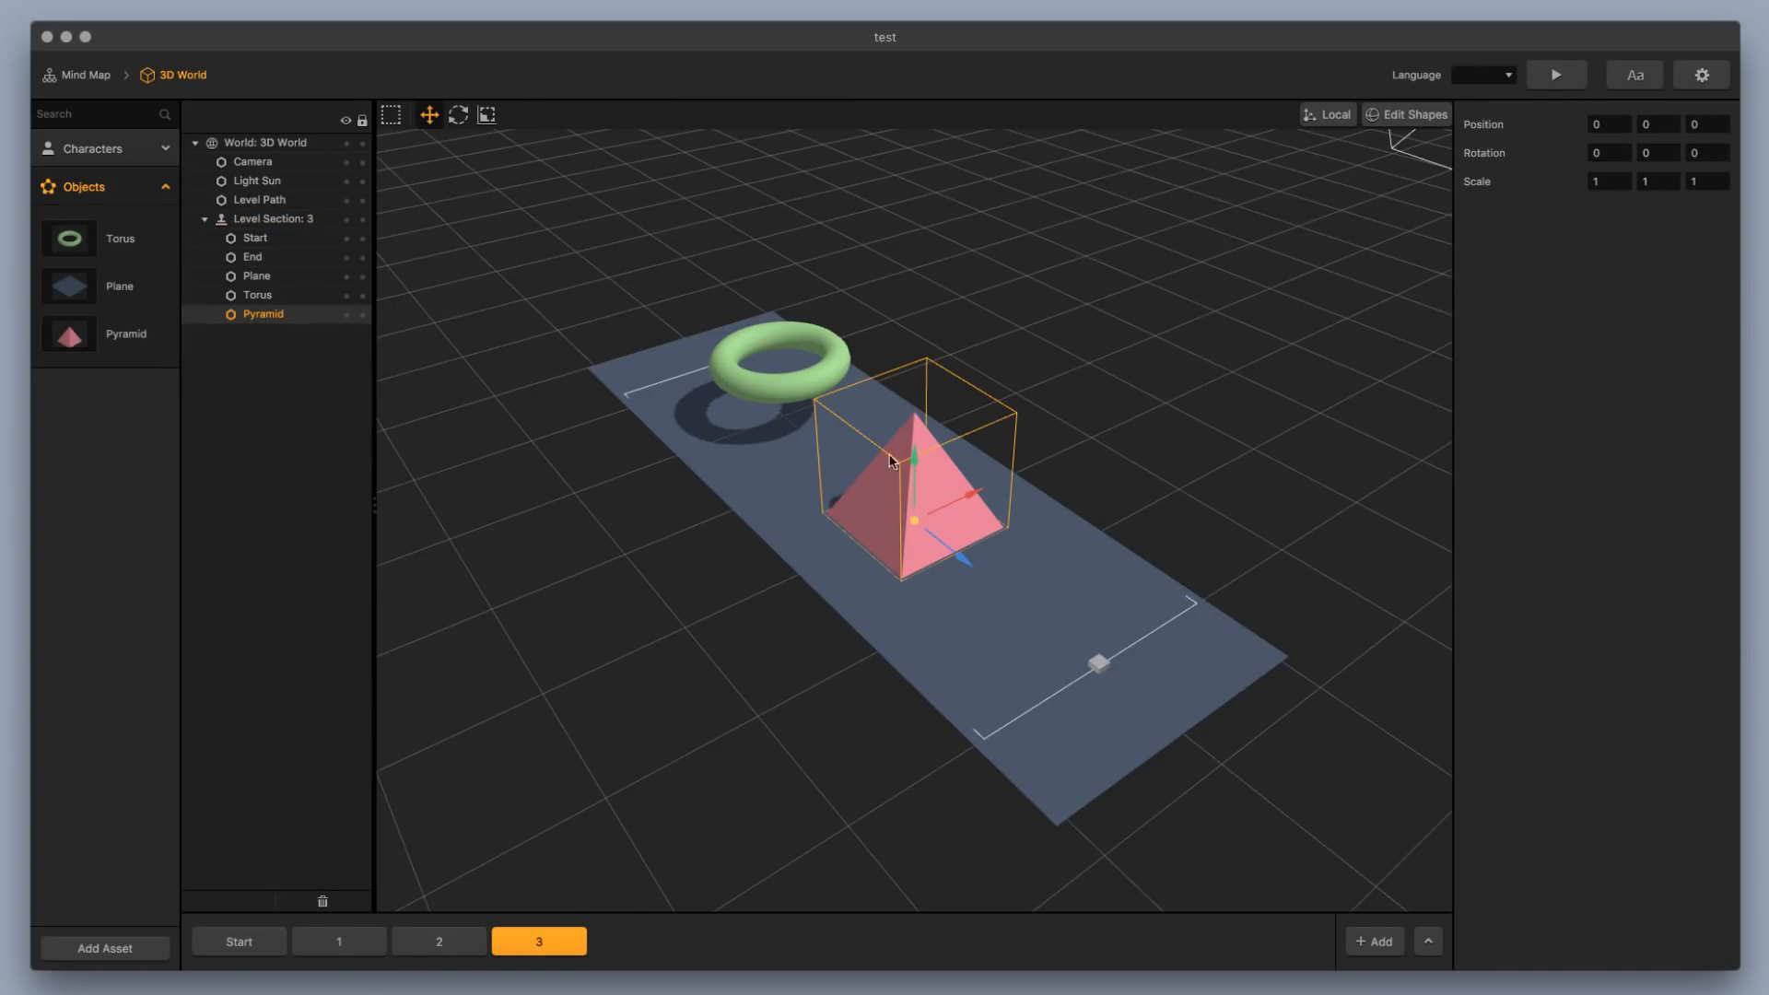
click(797, 187)
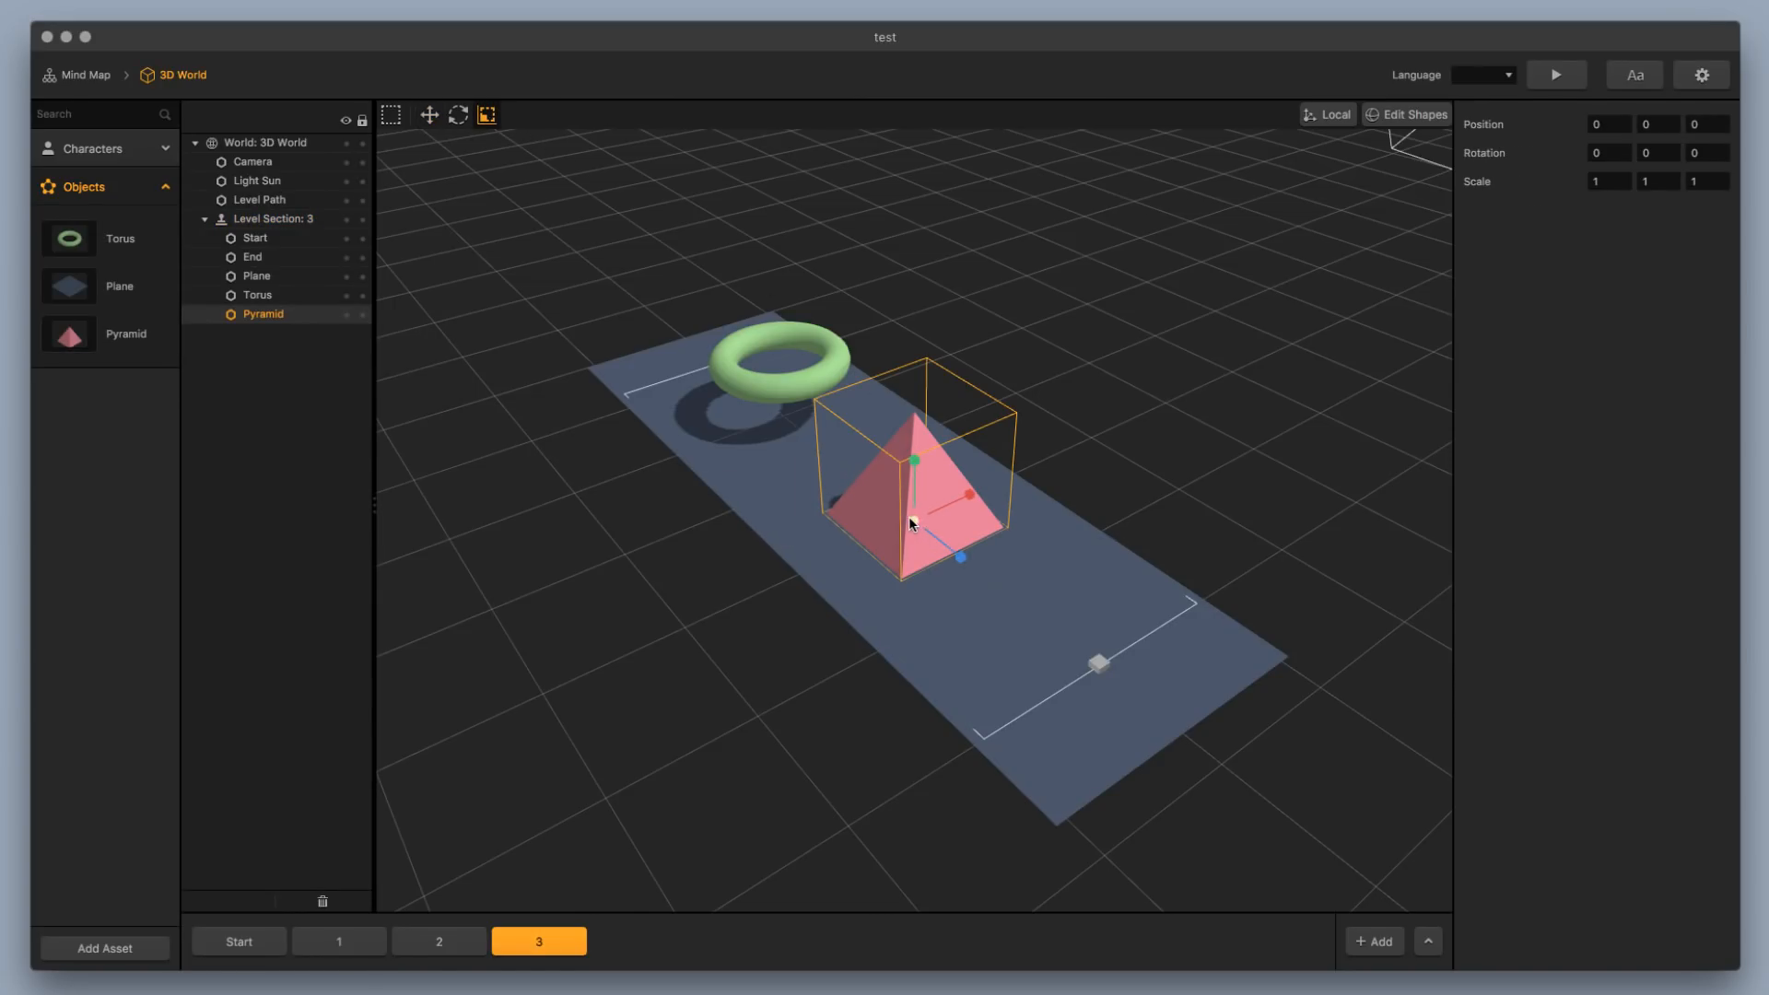
drag(909, 516, 931, 641)
click(429, 114)
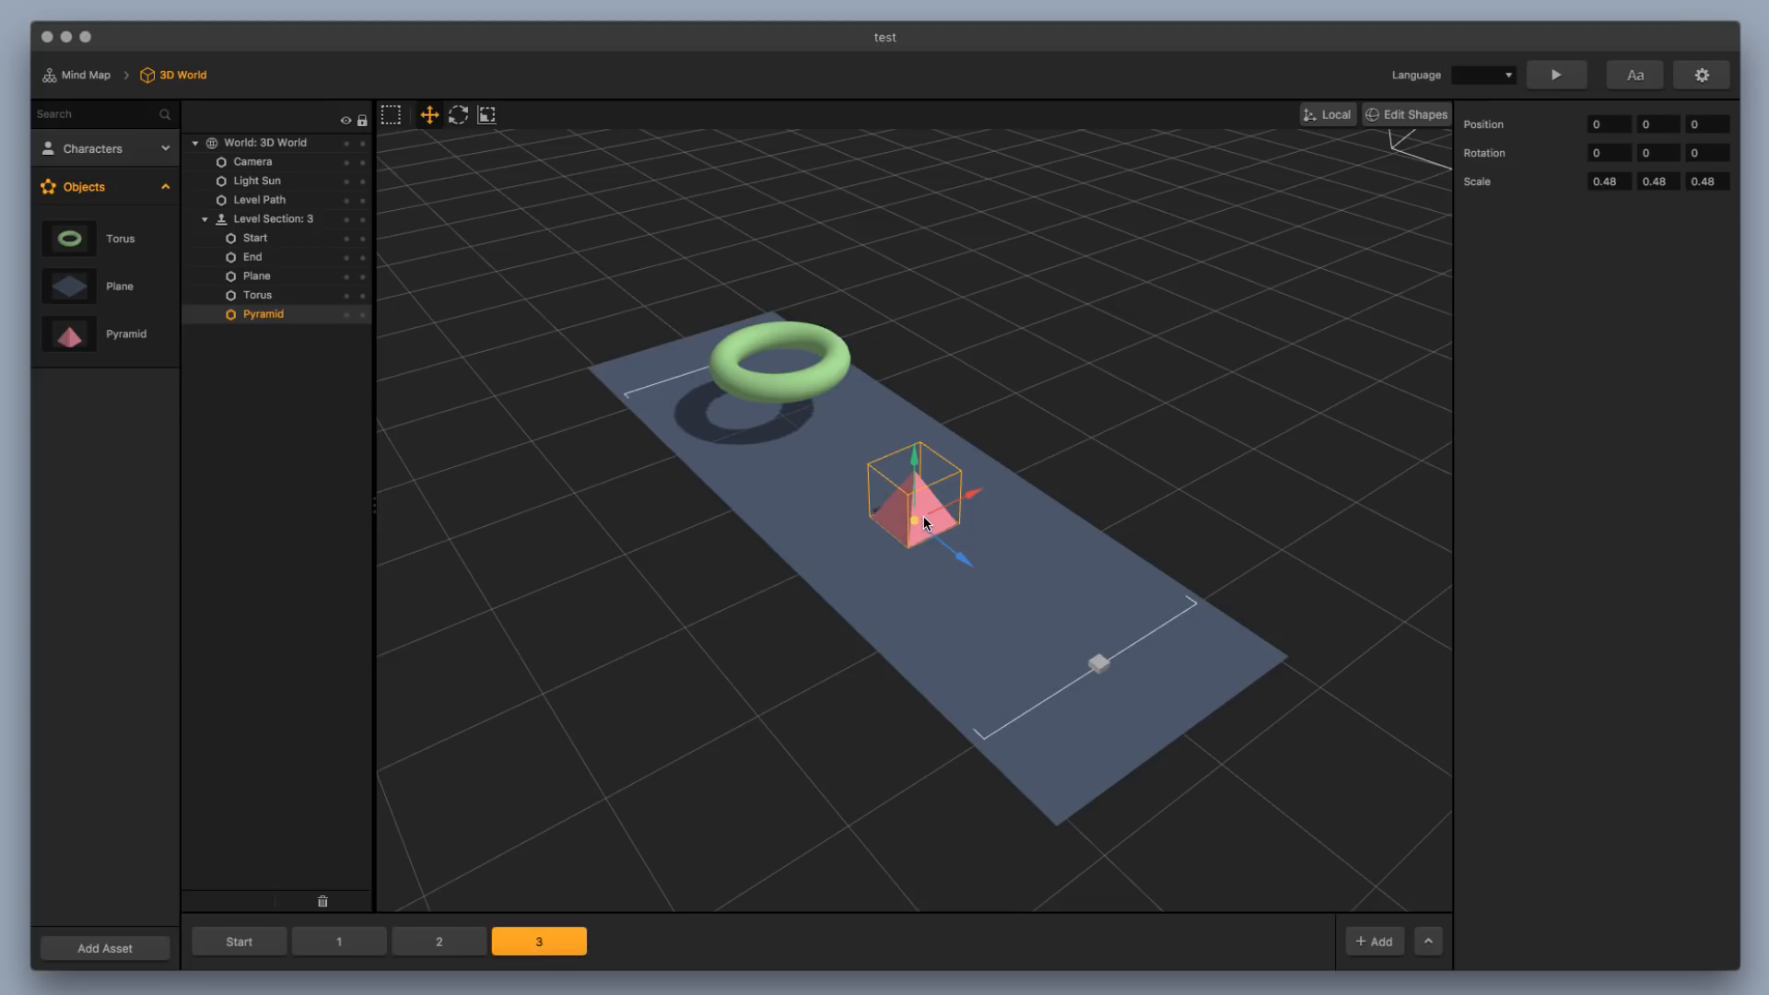
Duplicate the pyramid in level section 3 twice, placing the copies in a row on the plane at about 0.71 and 1.41 along Z
key(super+d)
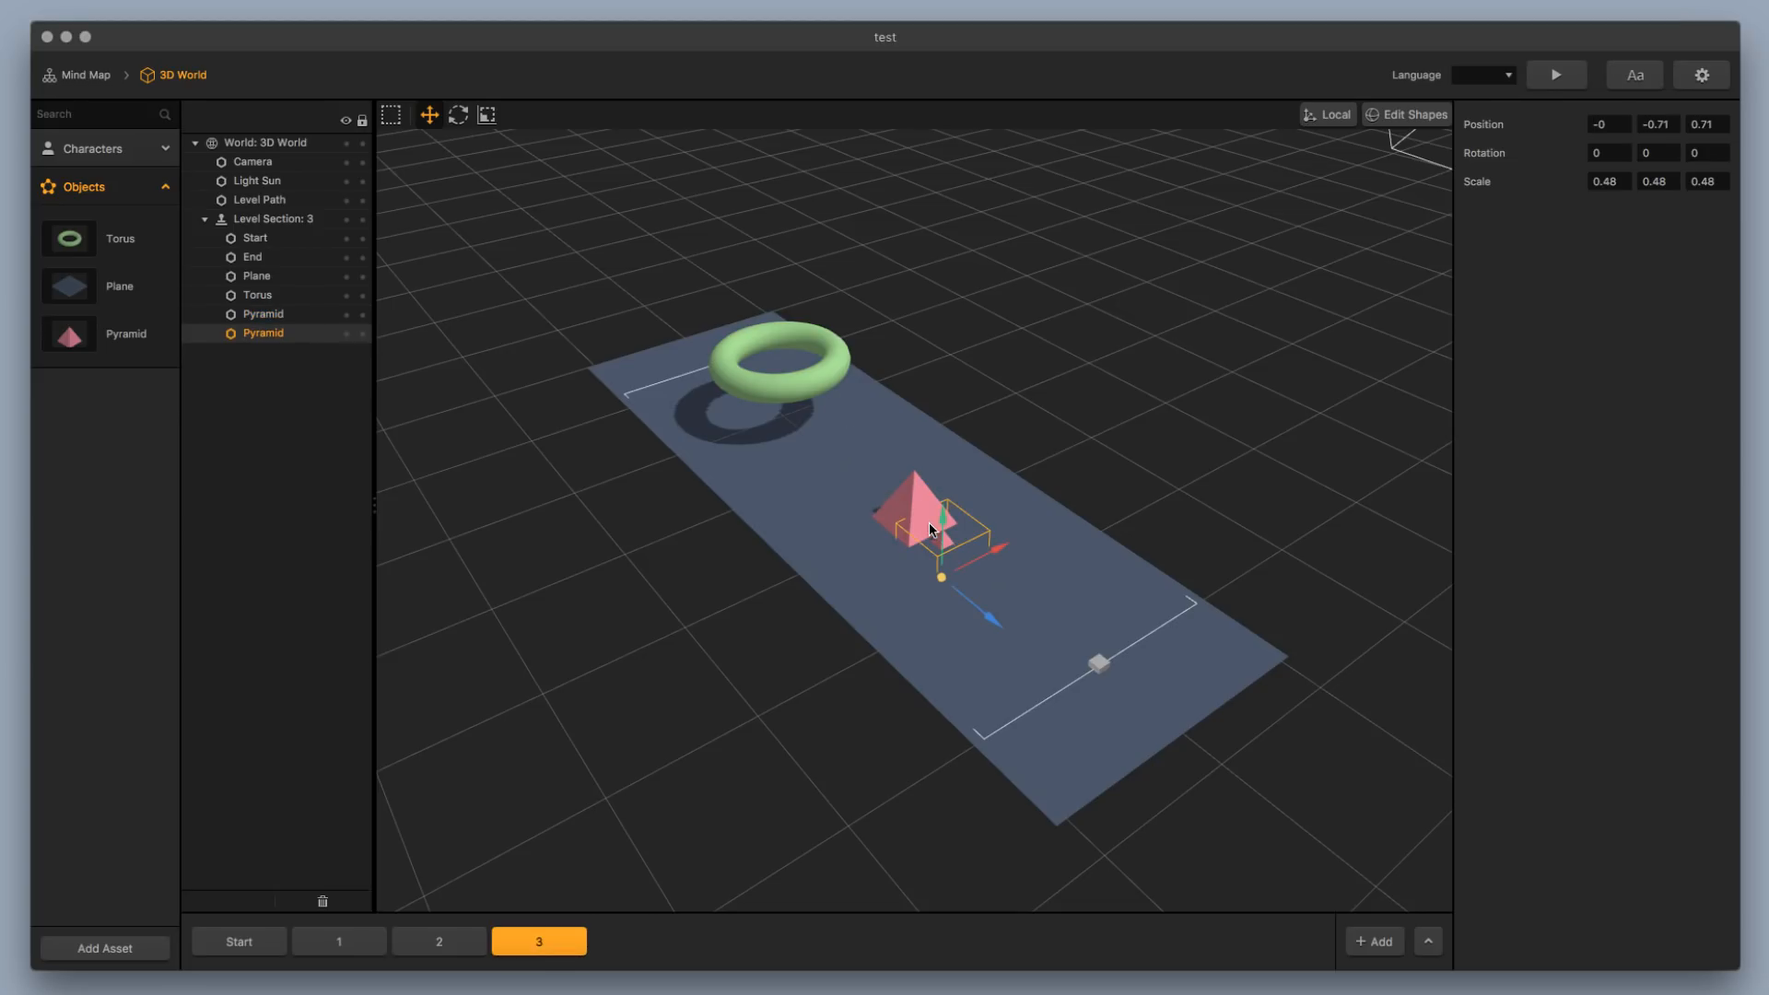
drag(940, 517, 976, 500)
key(super+d)
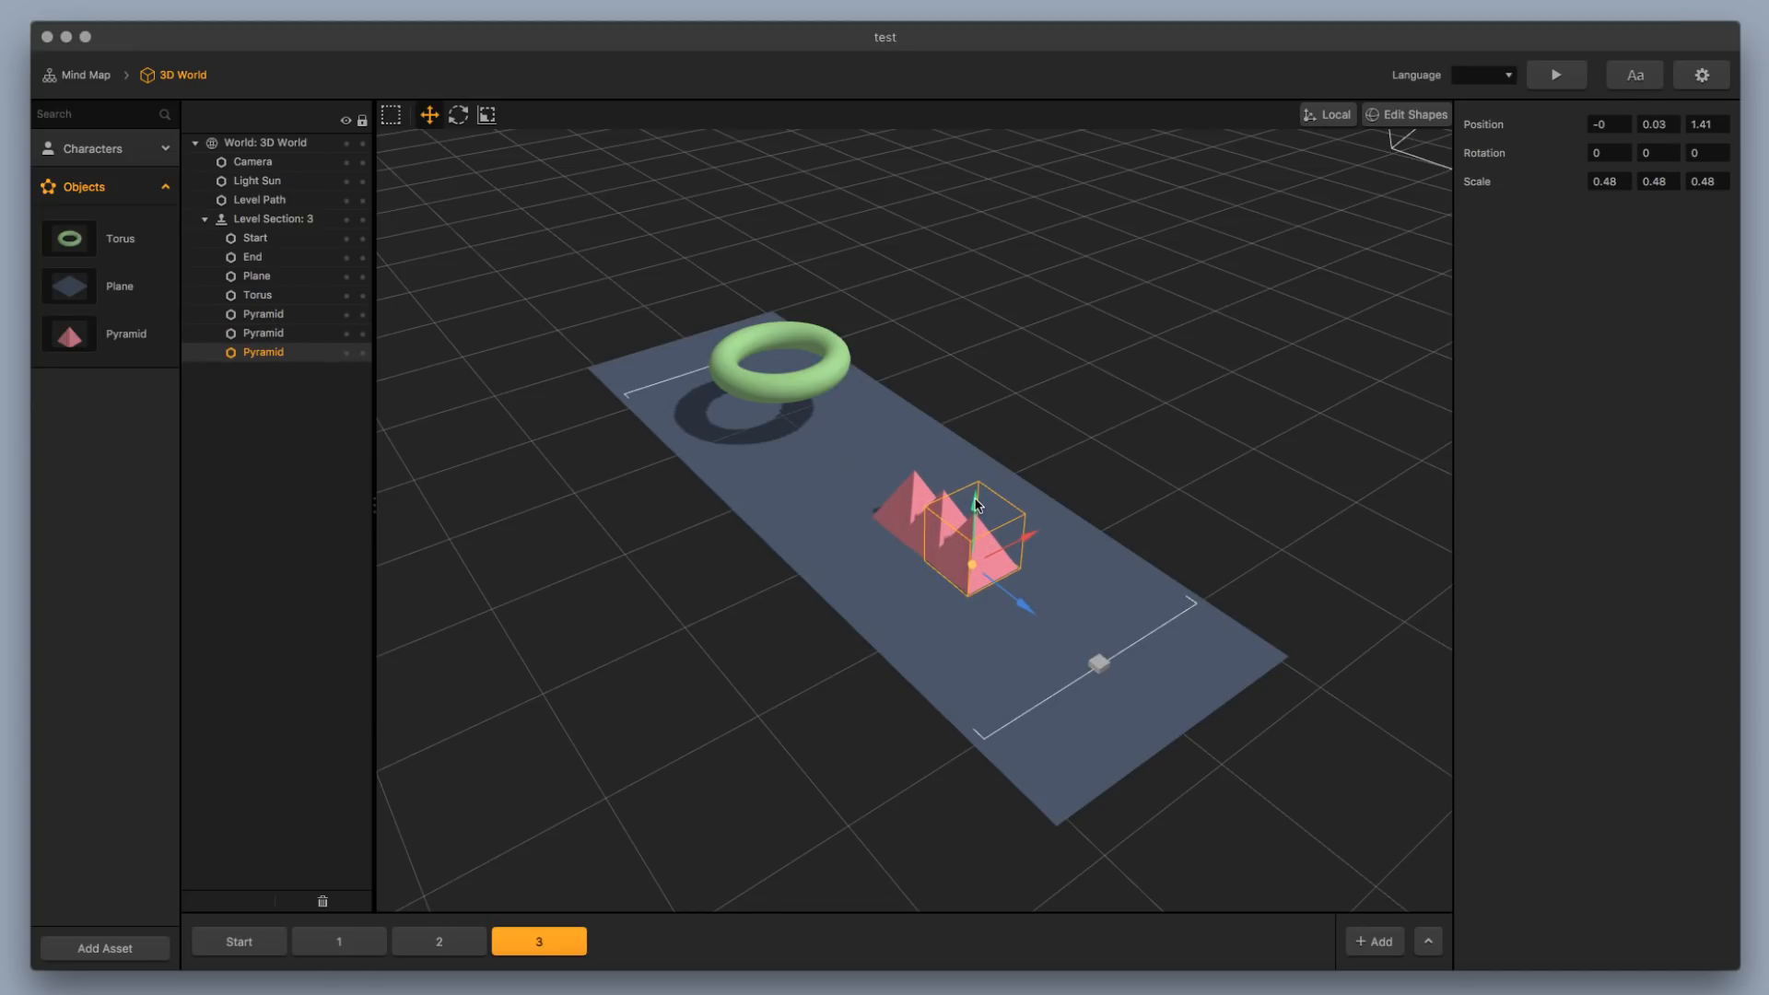
middle_drag(1152, 507, 931, 460)
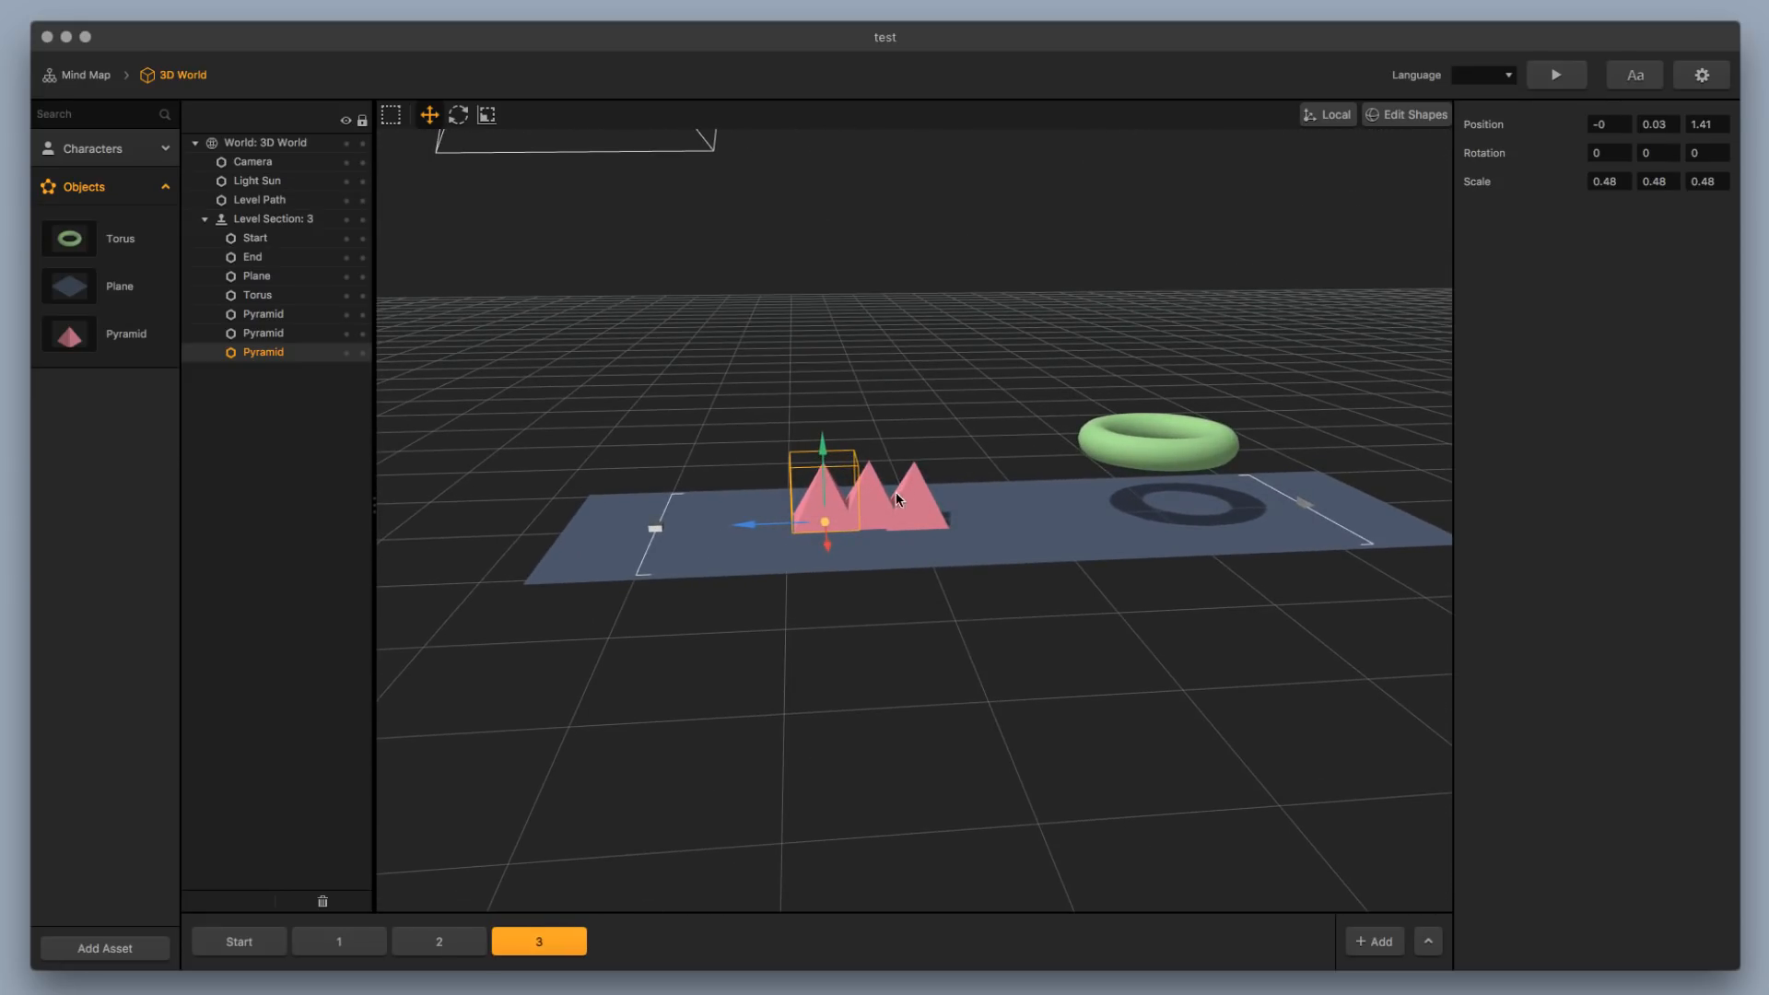
Reset the middle pyramid's Z position to 0 in level section 3 and move it back into the row at about 0.65 along Z
click(872, 507)
drag(870, 454, 871, 456)
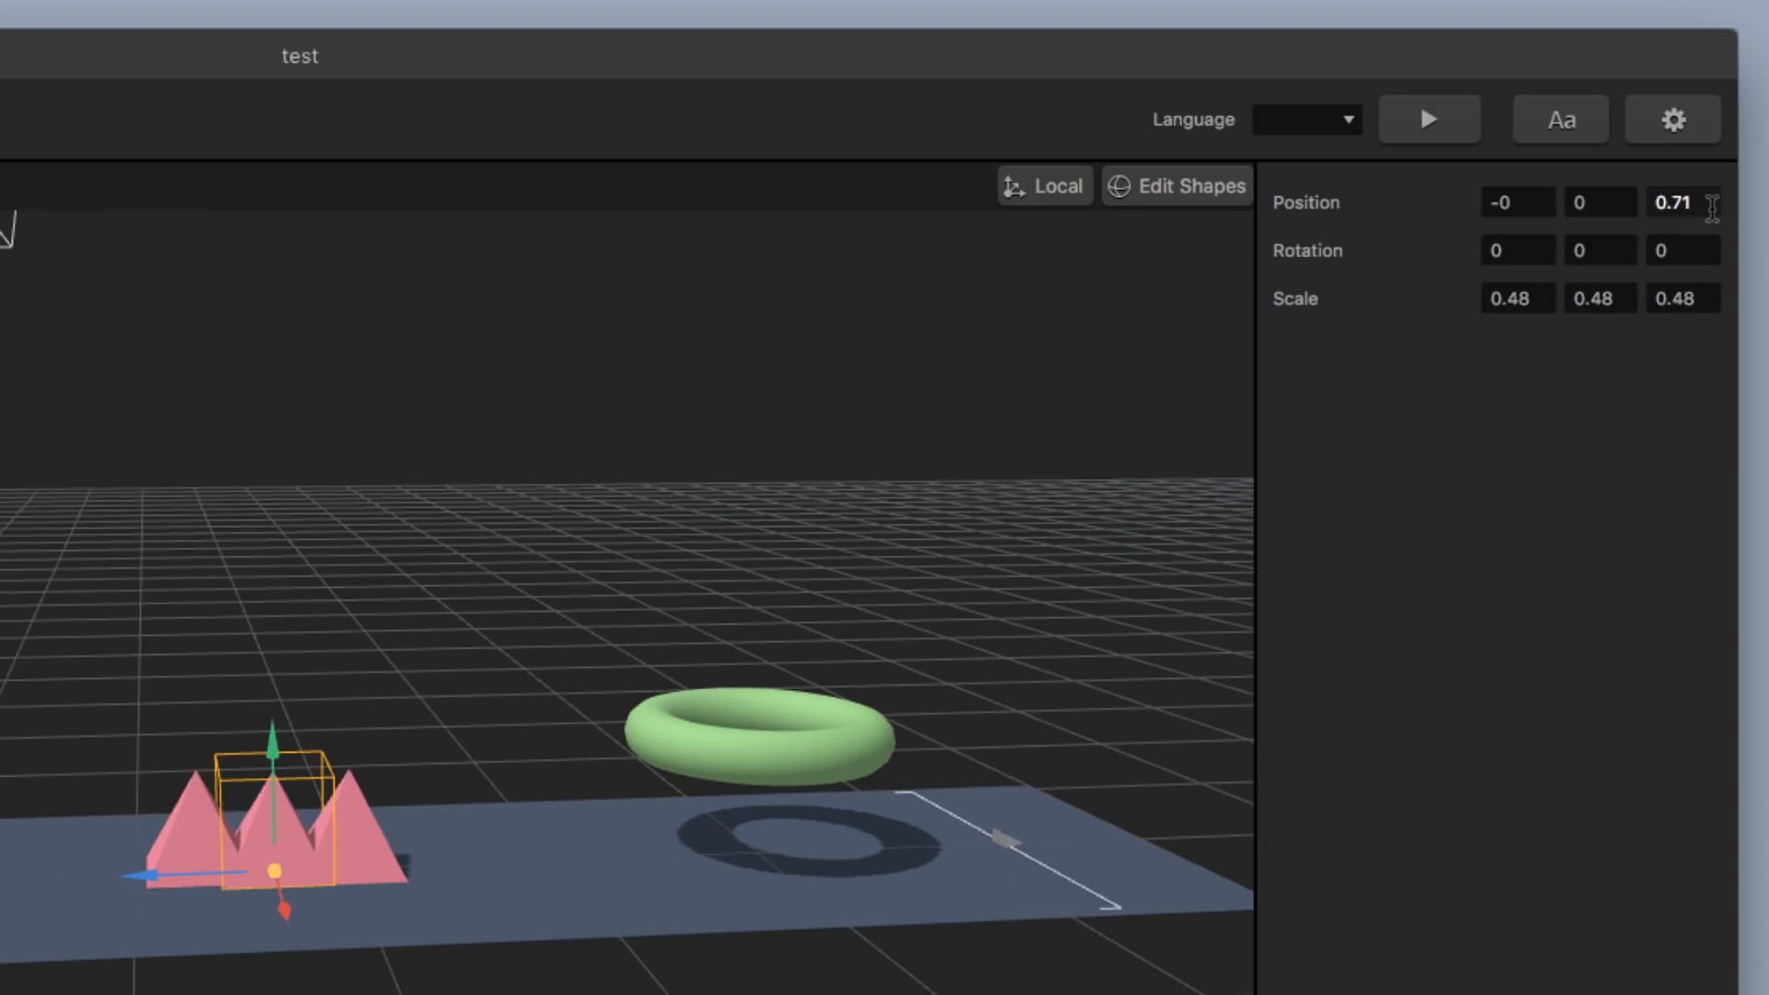
click(1722, 127)
text(0)
key(Return)
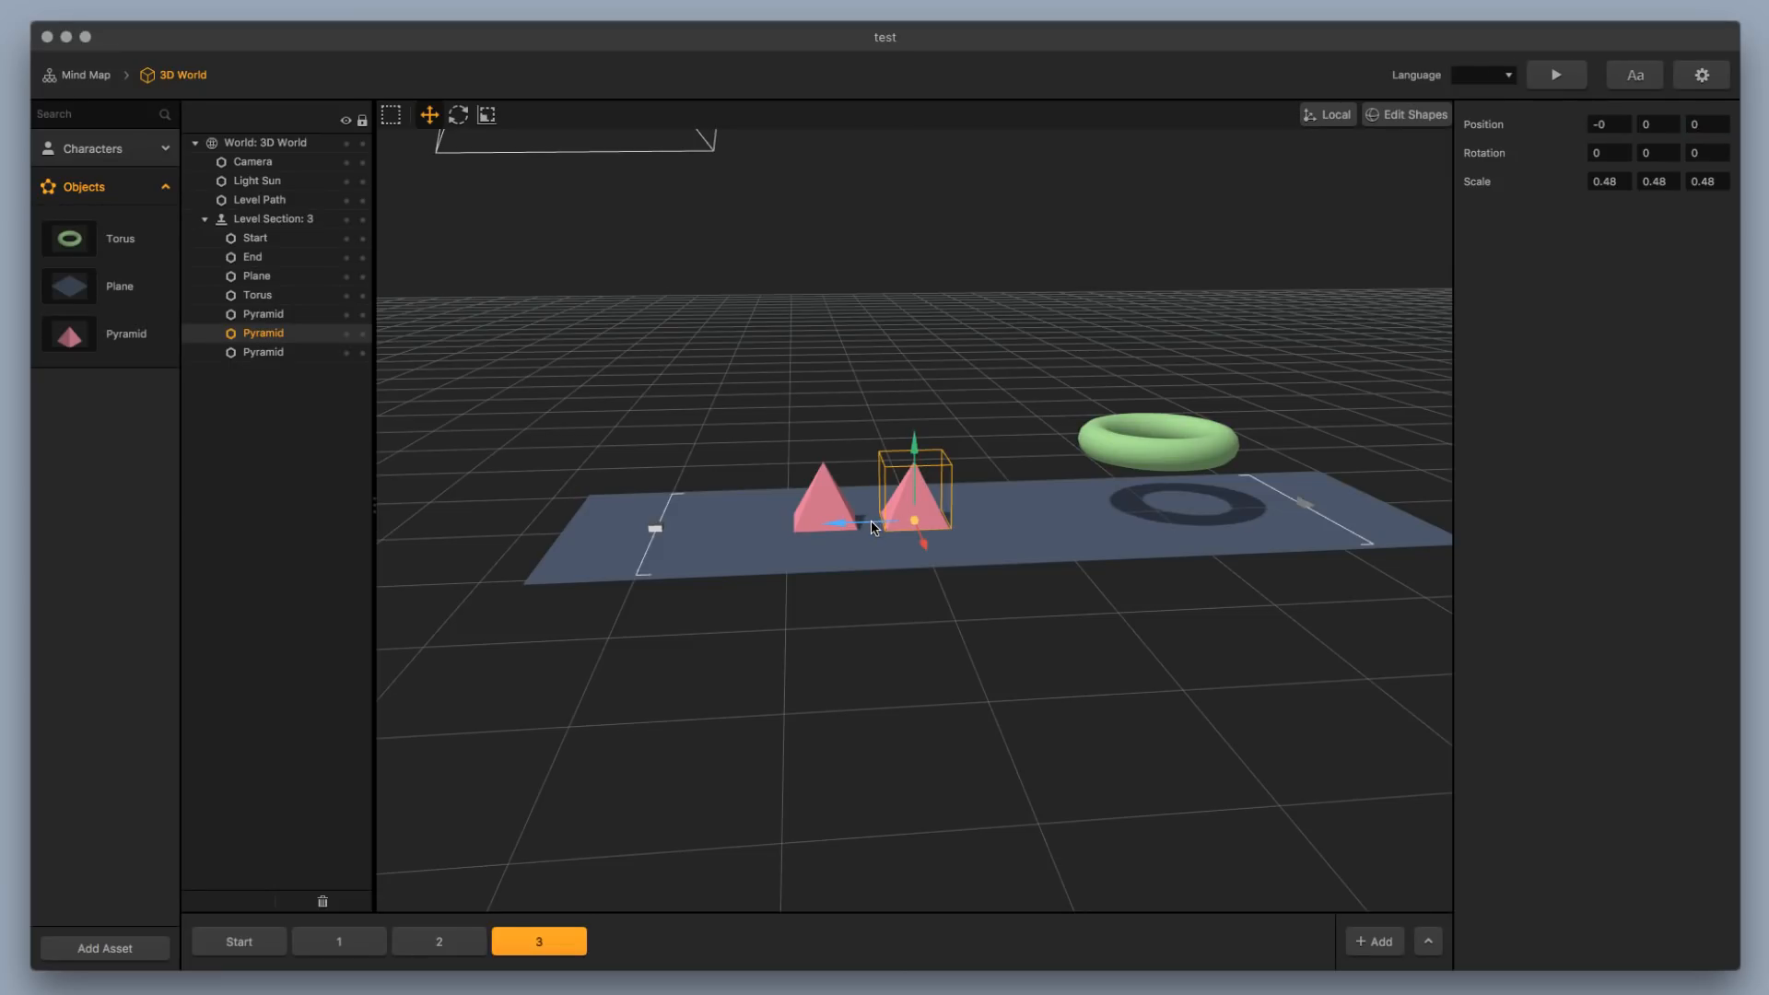
drag(892, 522, 851, 521)
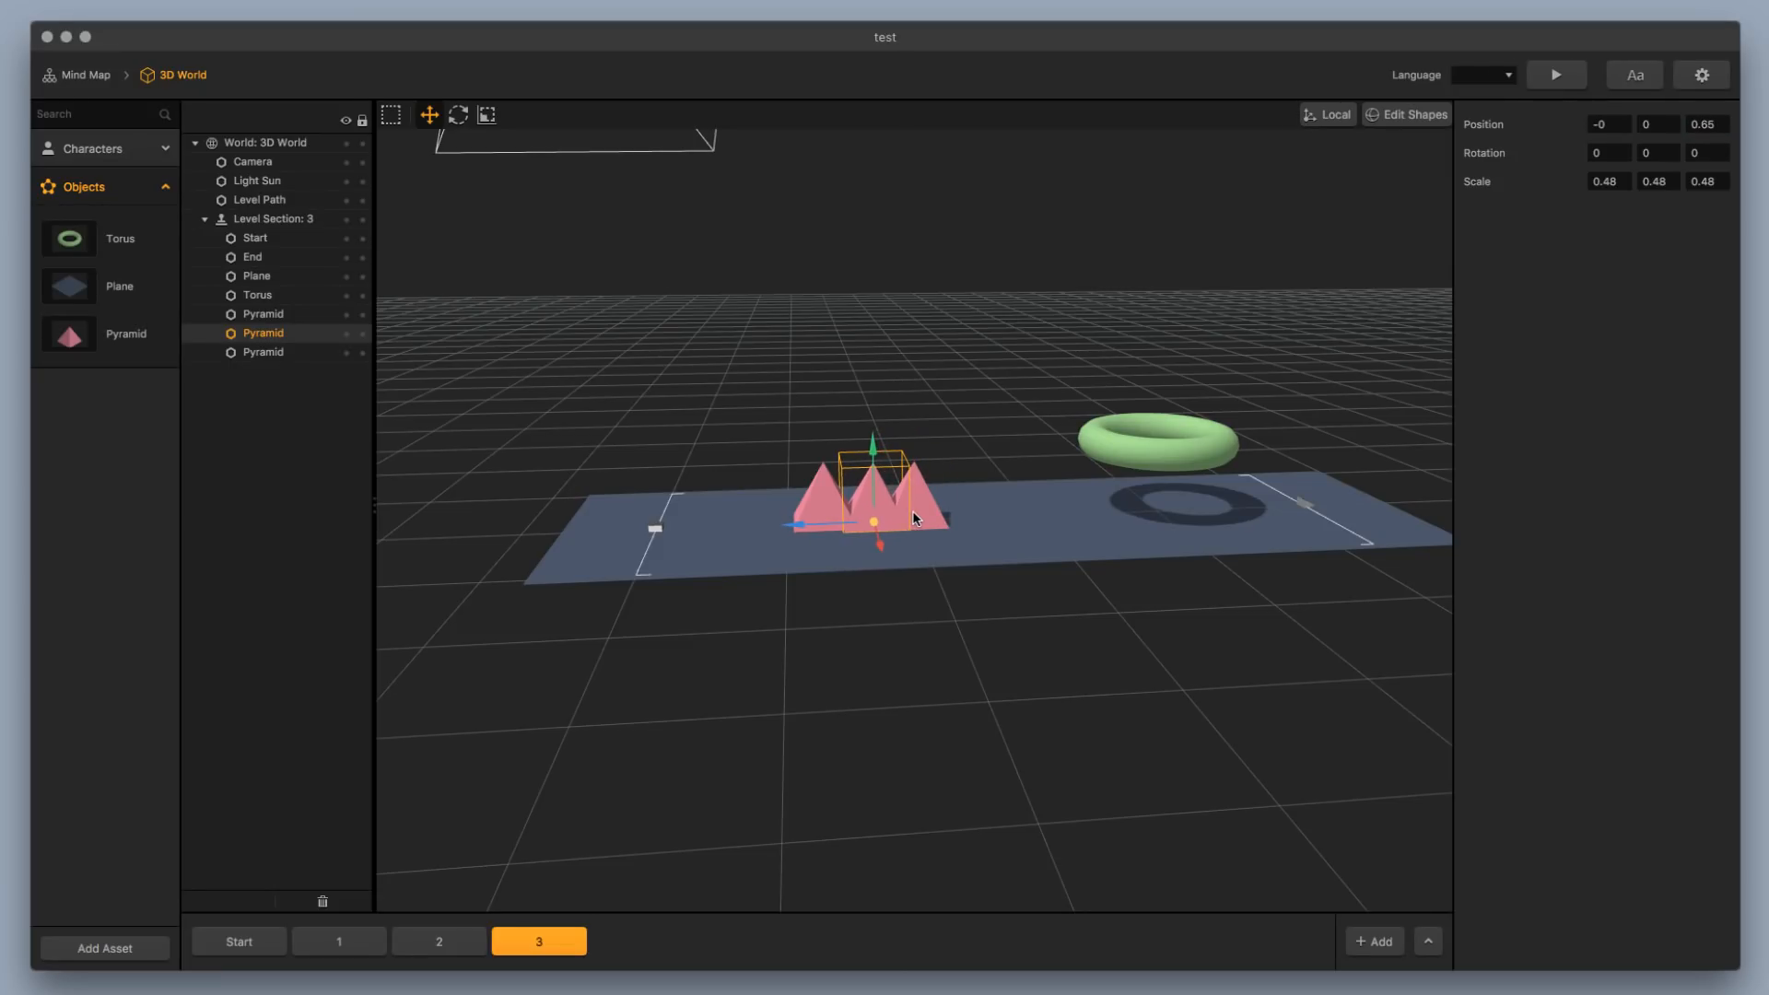
Set the X and Y positions of the third pyramid, at 1.41 along Z, to 0
click(912, 510)
click(820, 513)
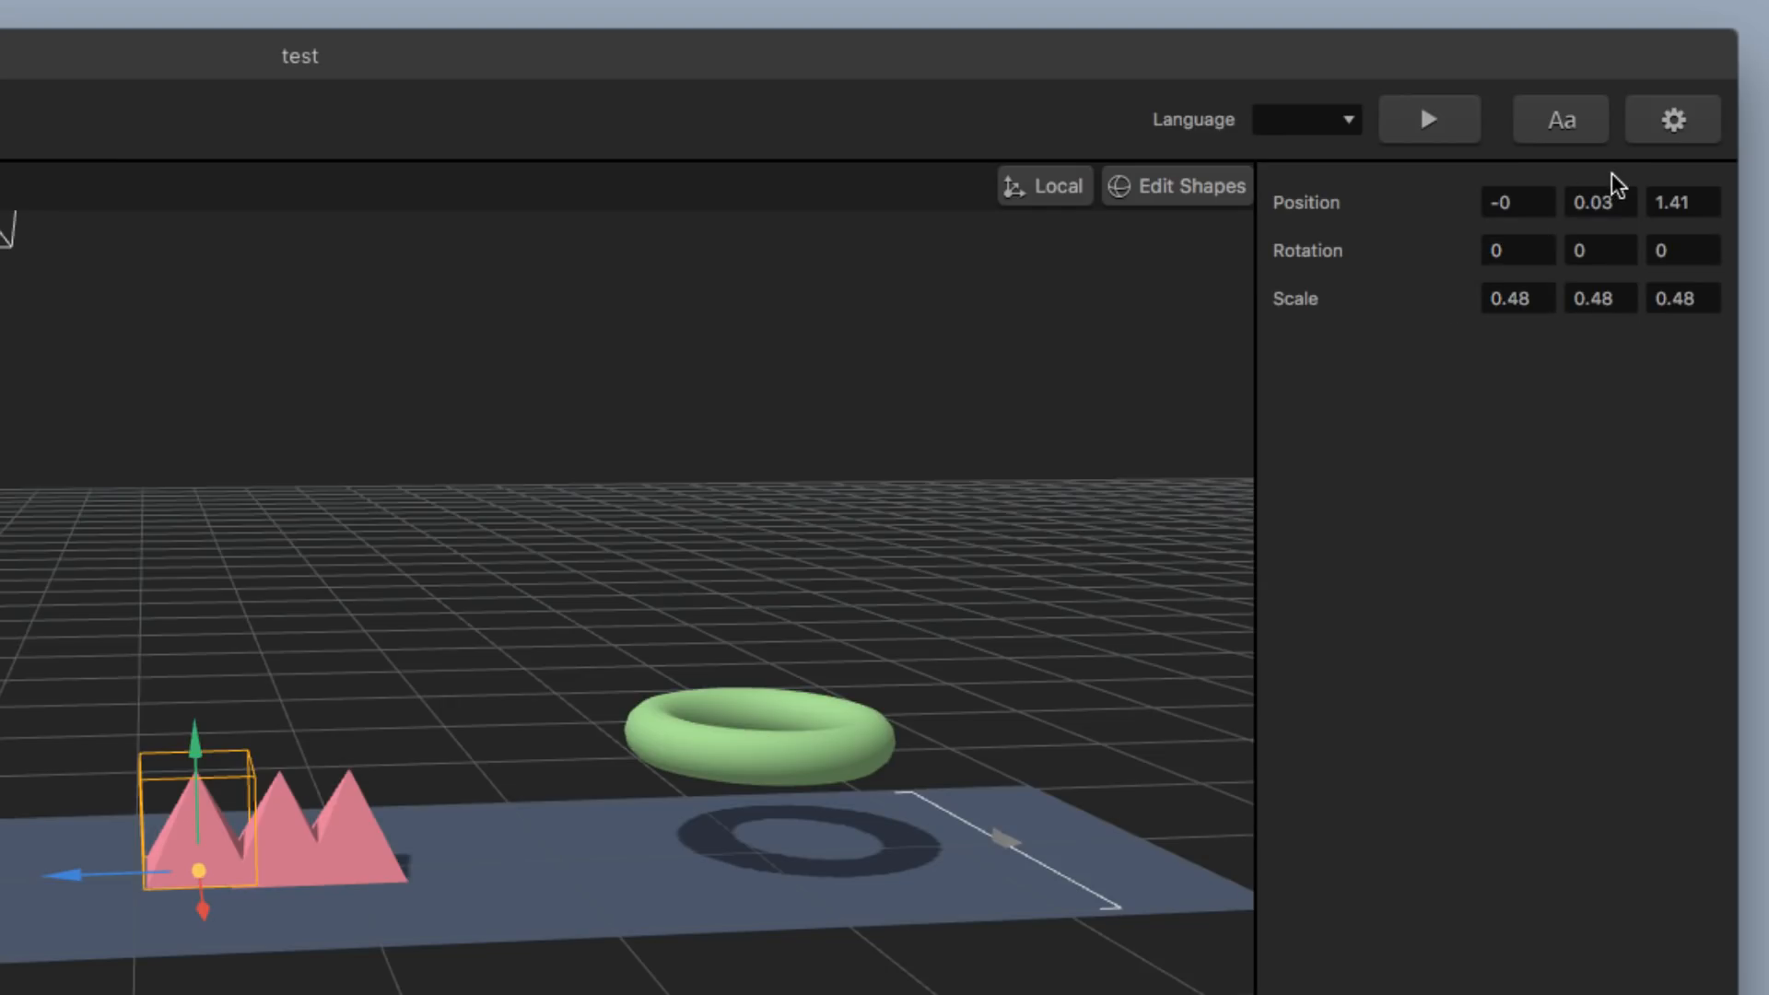
double_click(1659, 120)
click(1610, 191)
text(0)
drag(1538, 203, 1426, 204)
text(0)
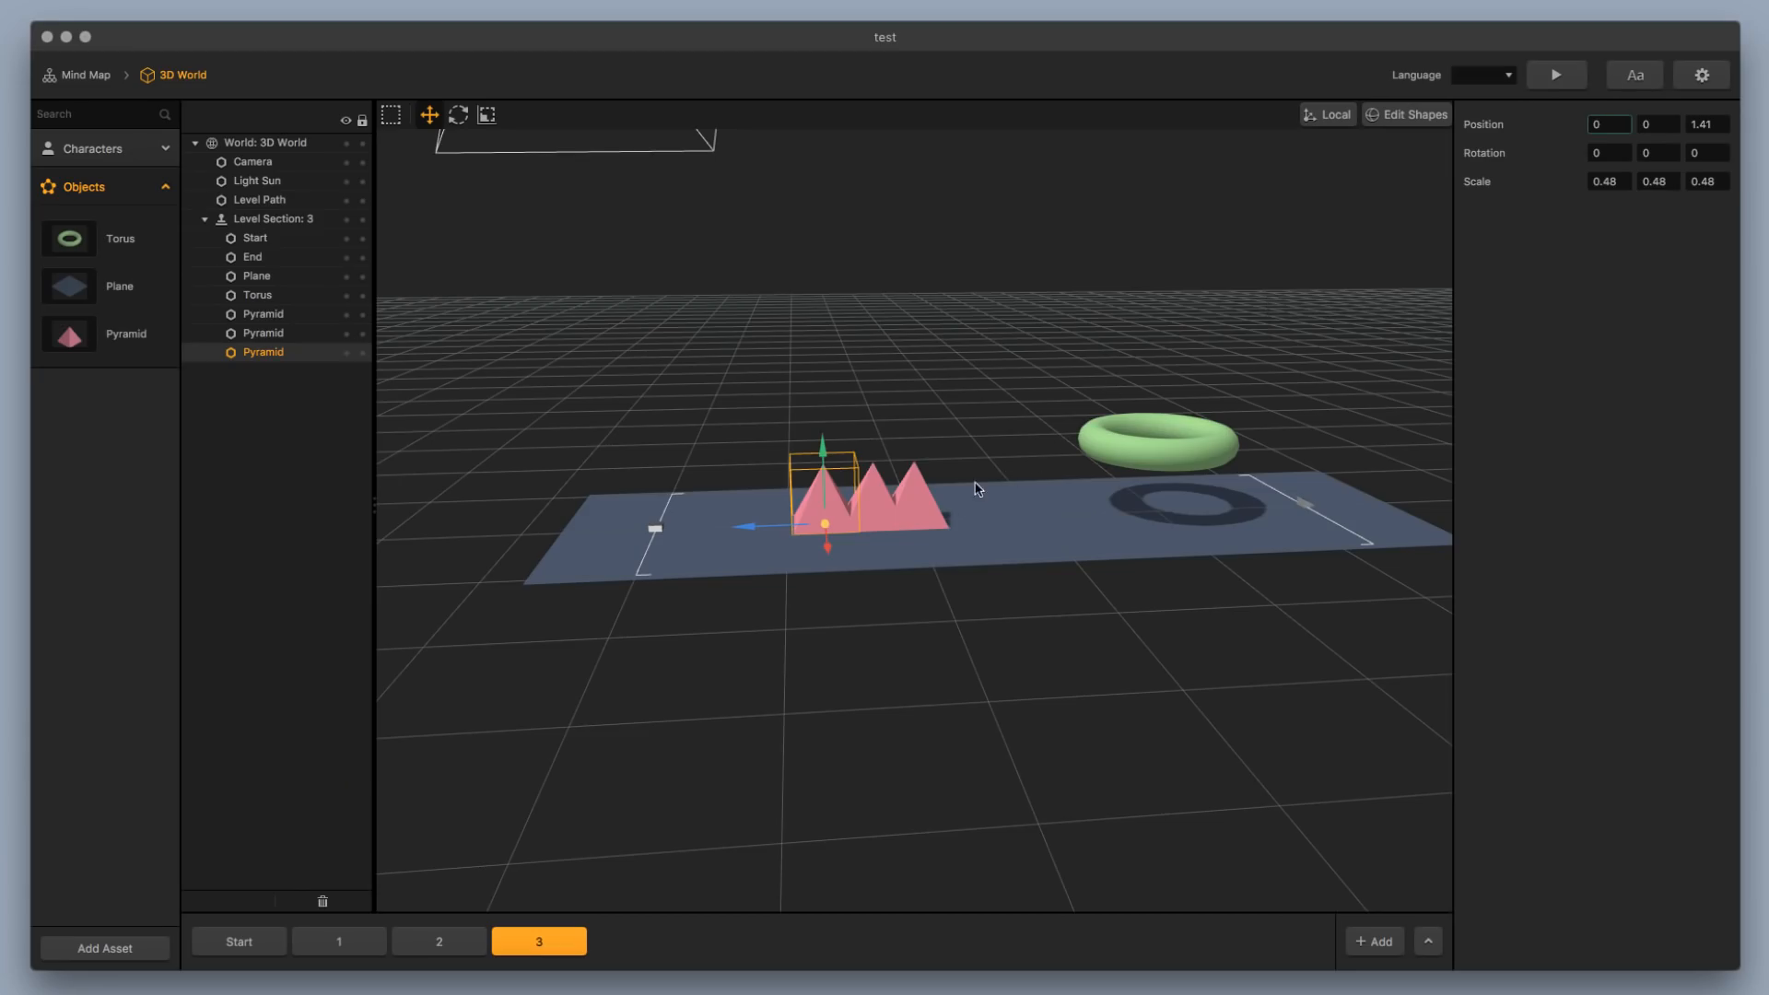
click(371, 843)
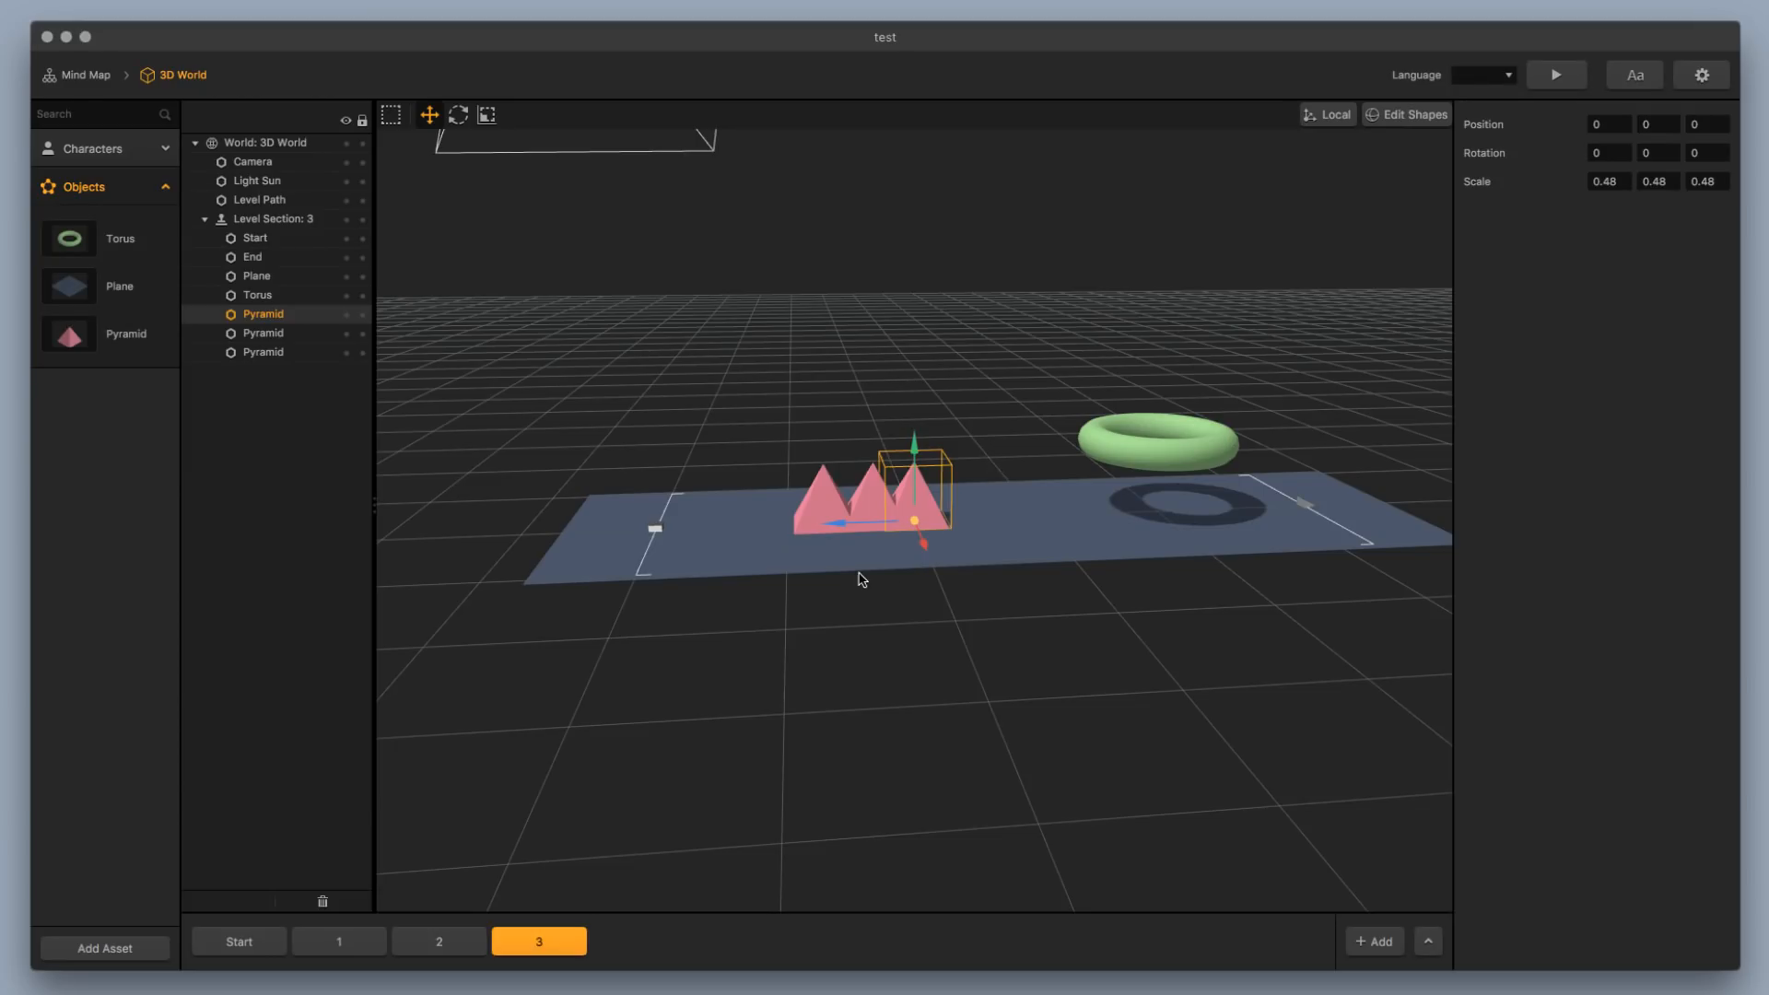
Save the project and start a preview of the game
mouse_move(877, 578)
mouse_down()
mouse_move(991, 628)
mouse_move(1186, 614)
mouse_move(1244, 584)
mouse_move(1214, 556)
mouse_move(953, 604)
mouse_move(856, 585)
mouse_up()
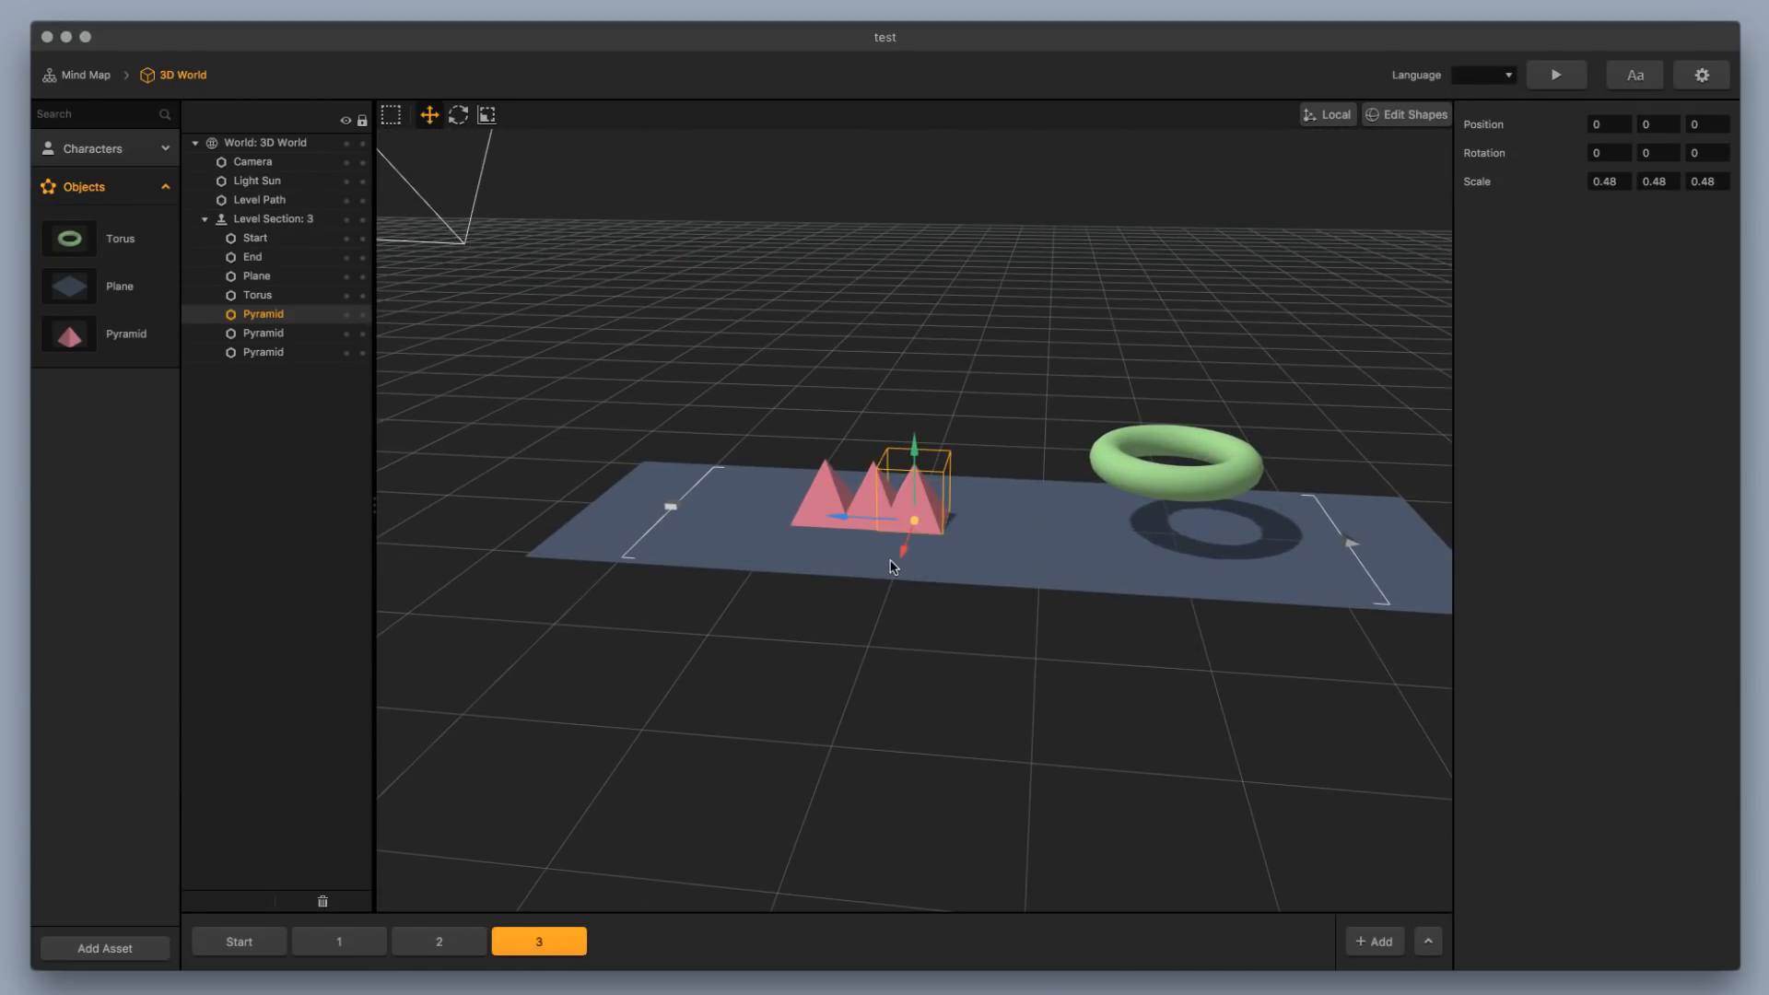
key(super+s)
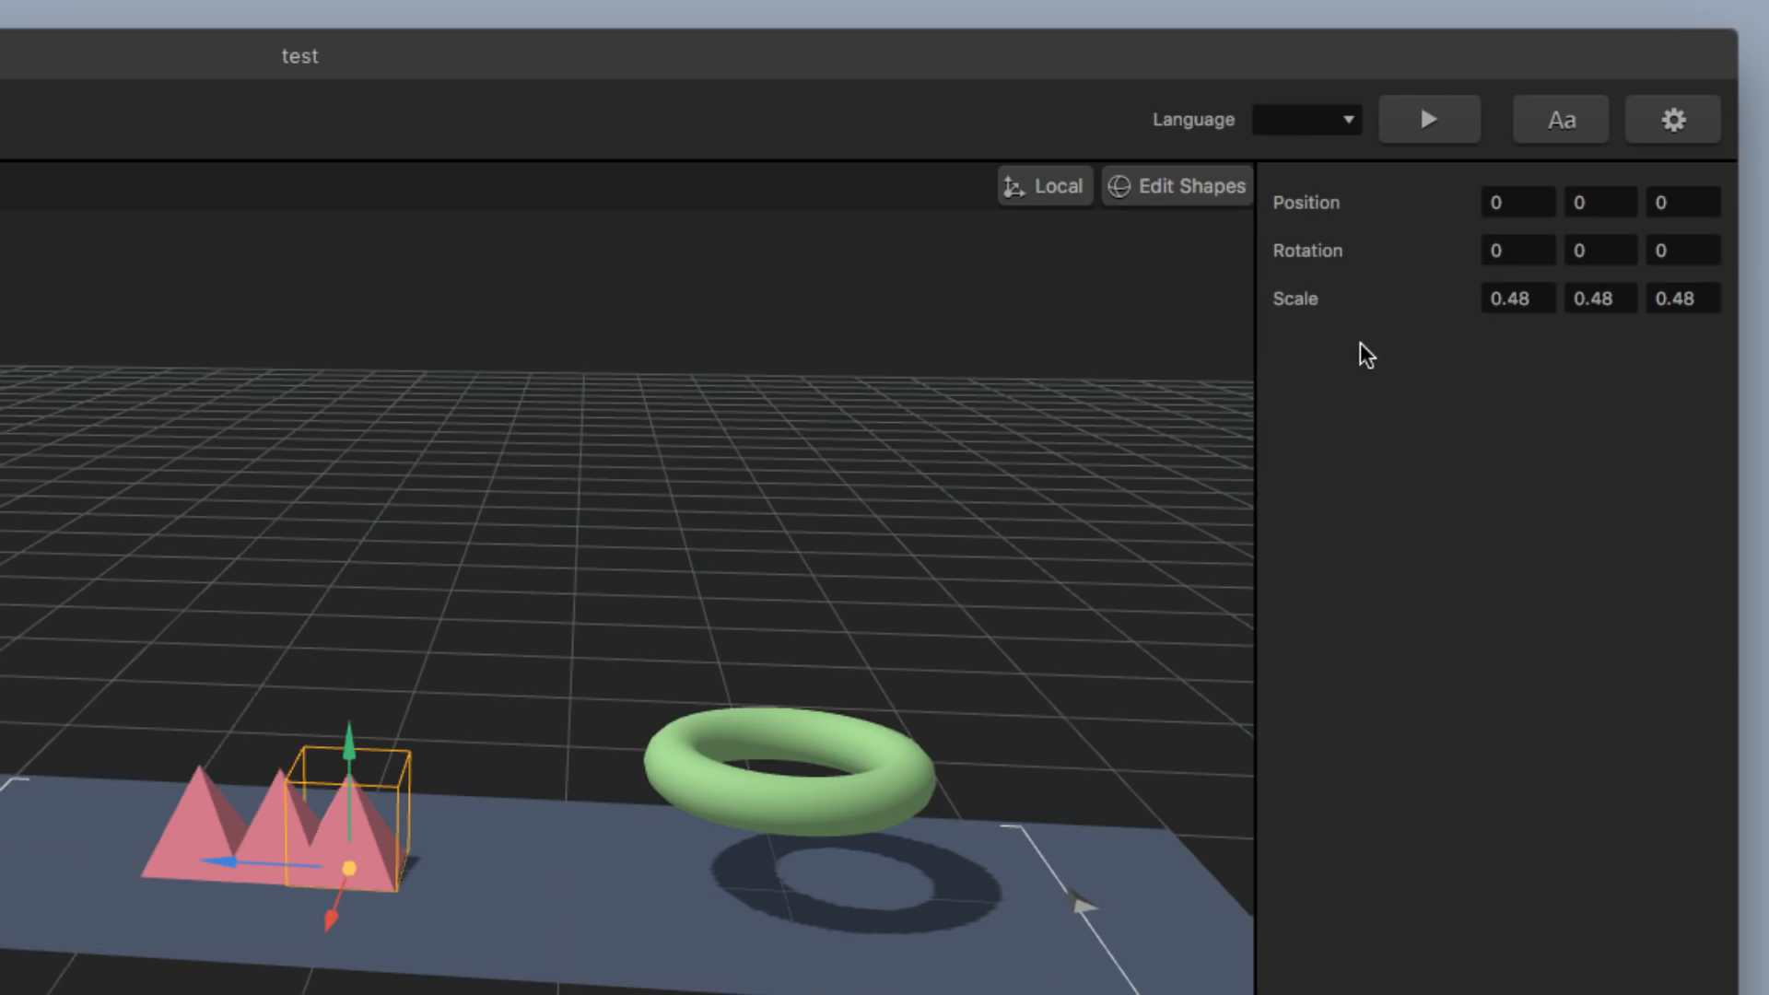
click(1414, 118)
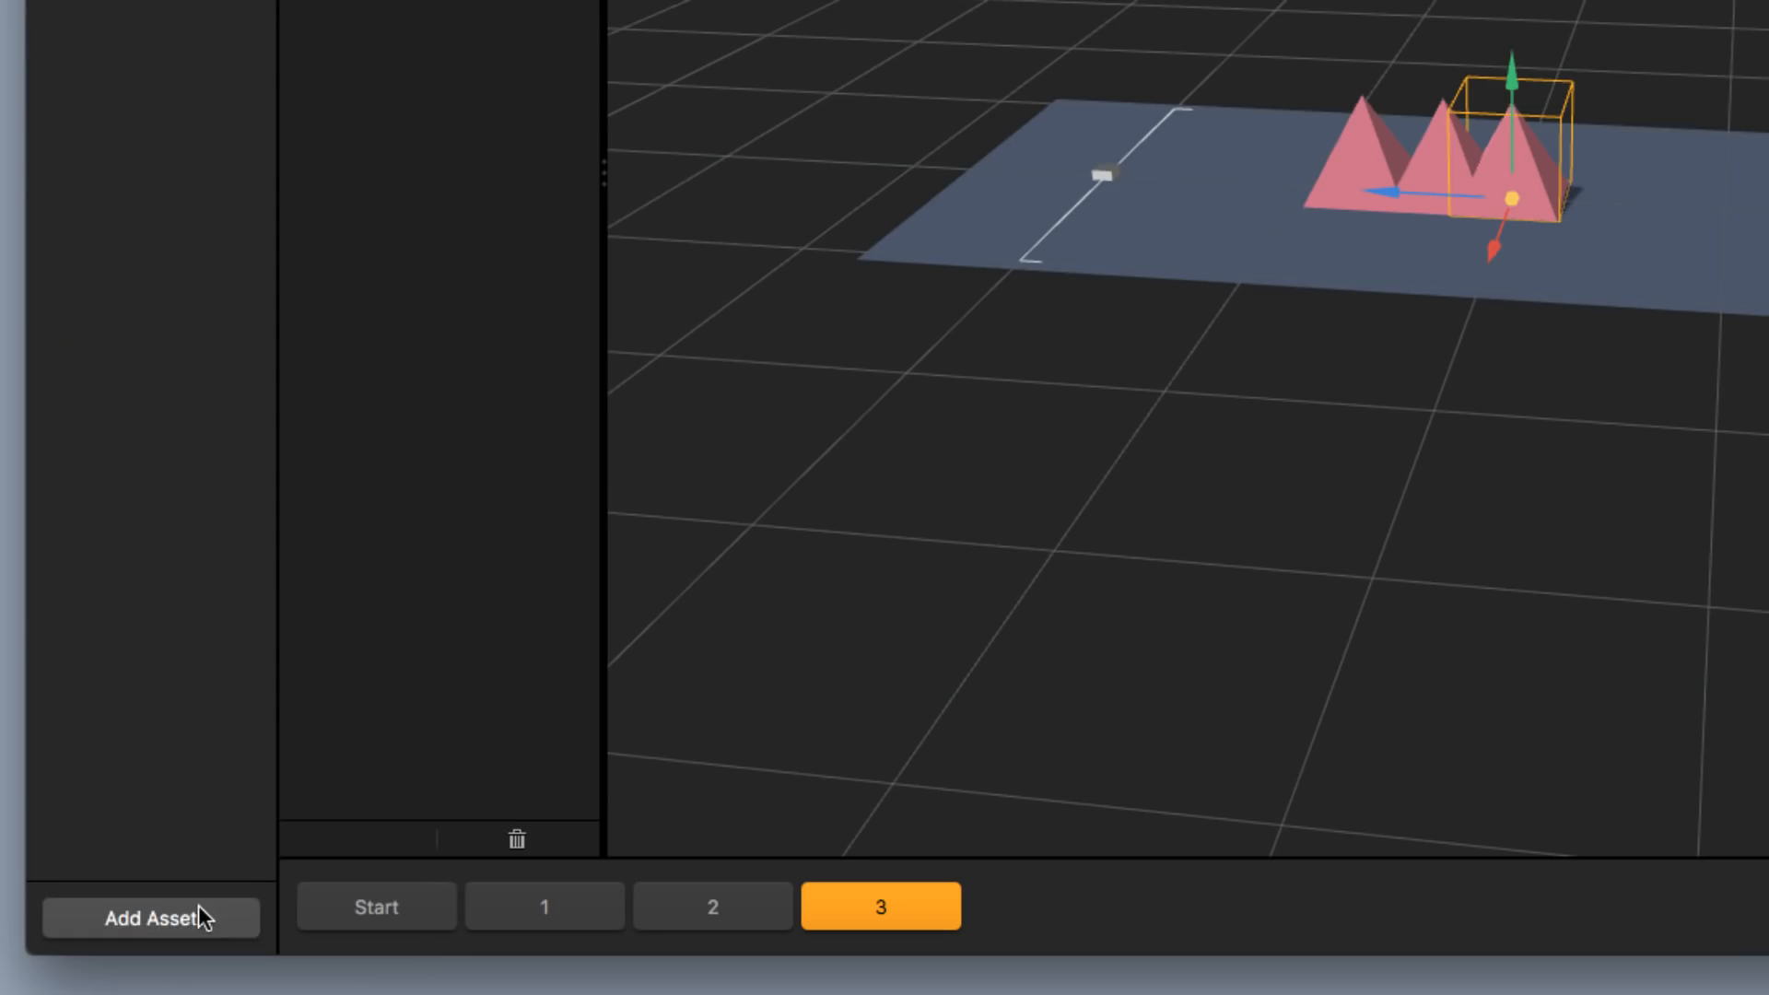
Add a Sphere asset to level section 3, raise it to about 3.18 along Y and scale it uniformly to about 0.29
click(129, 947)
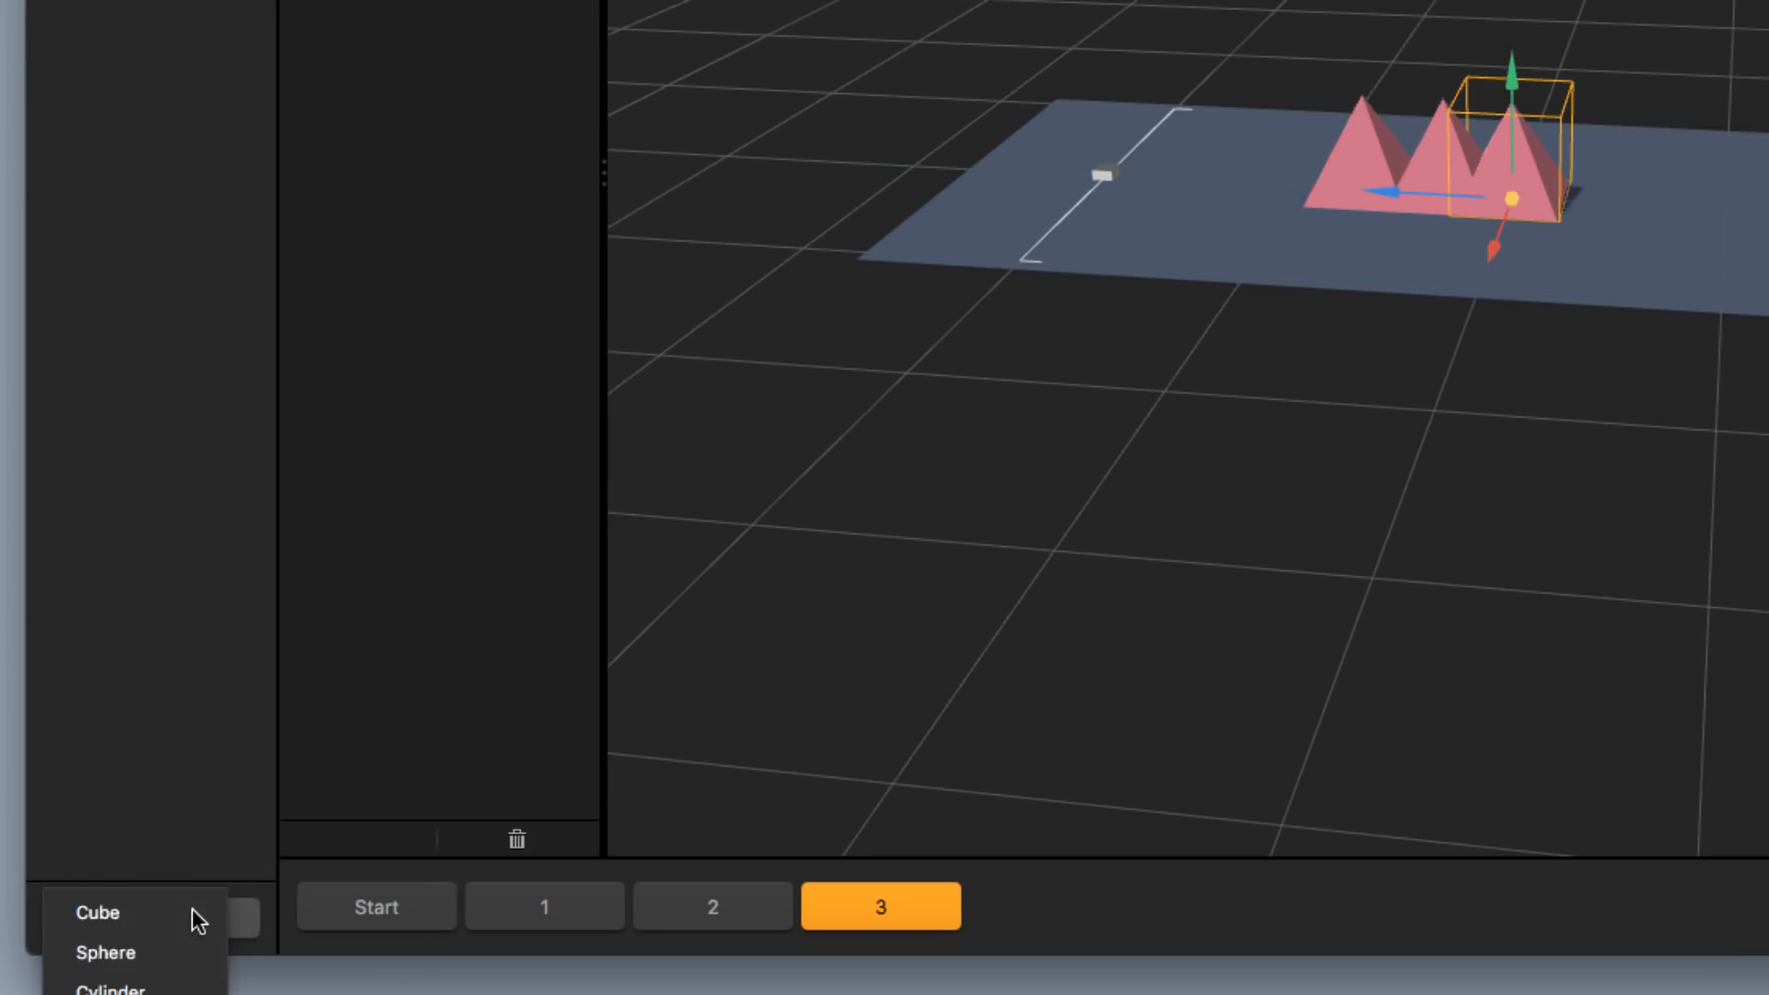
click(161, 951)
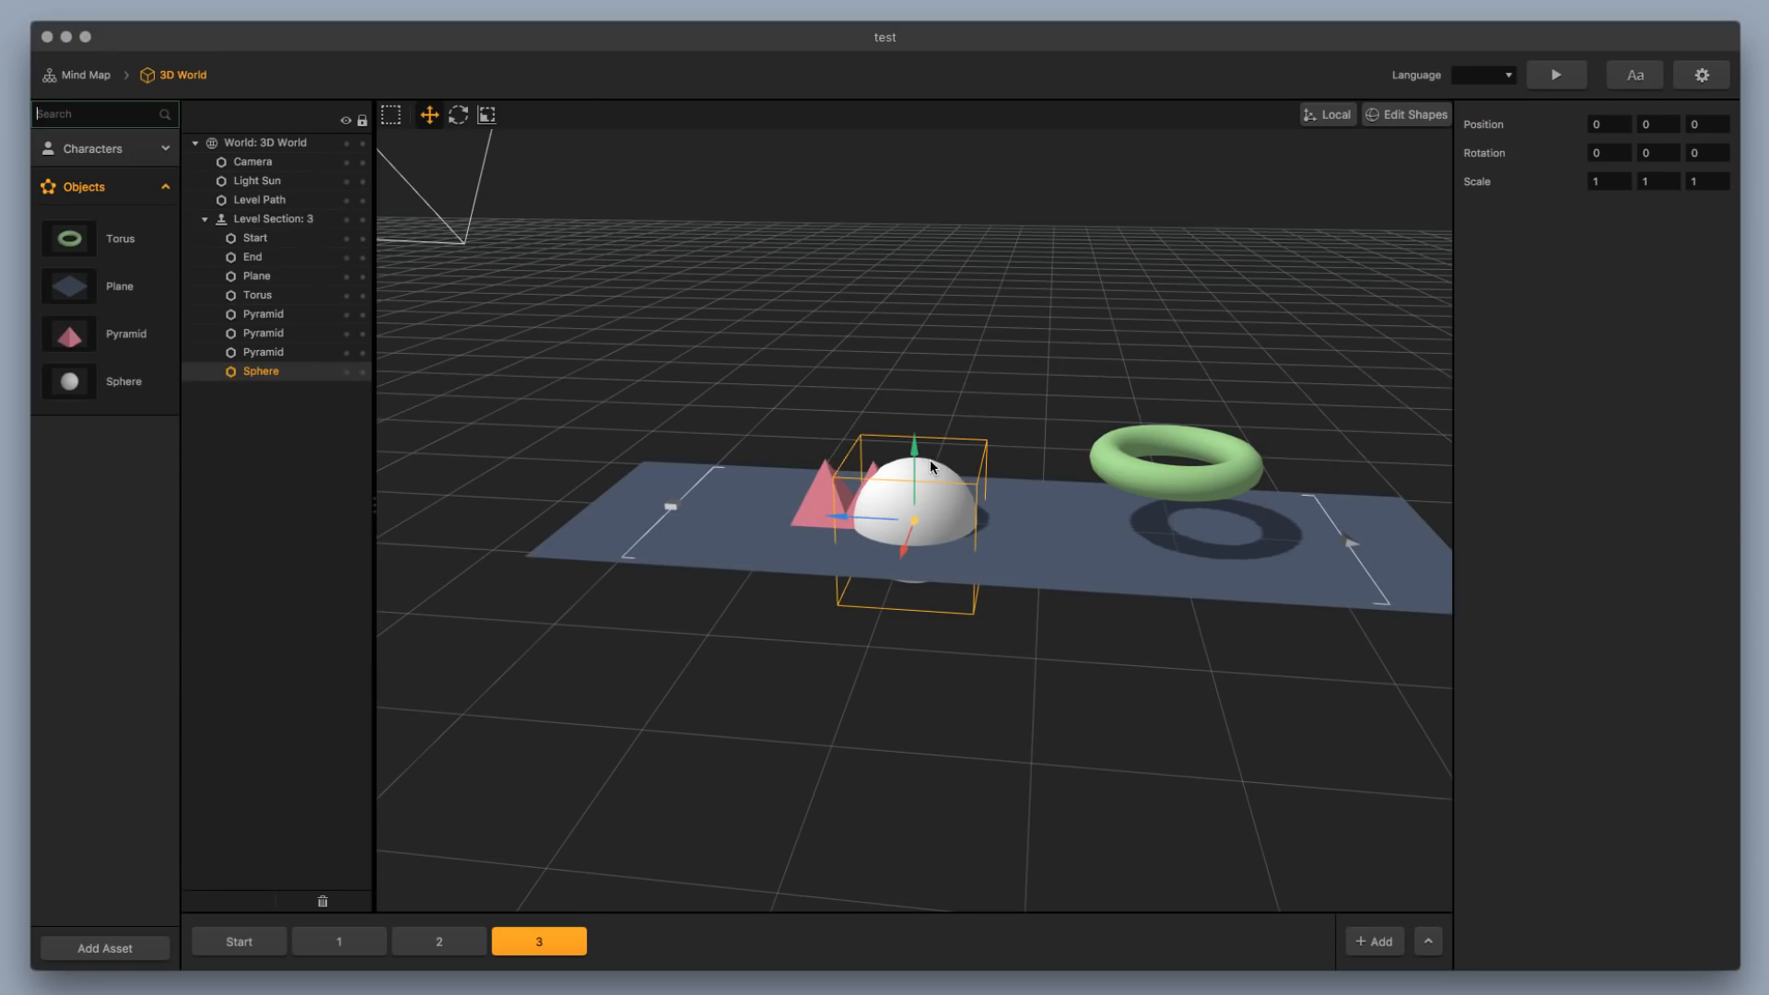
drag(917, 450, 902, 242)
click(486, 114)
drag(913, 322, 923, 417)
scroll(922, 369, up, 3)
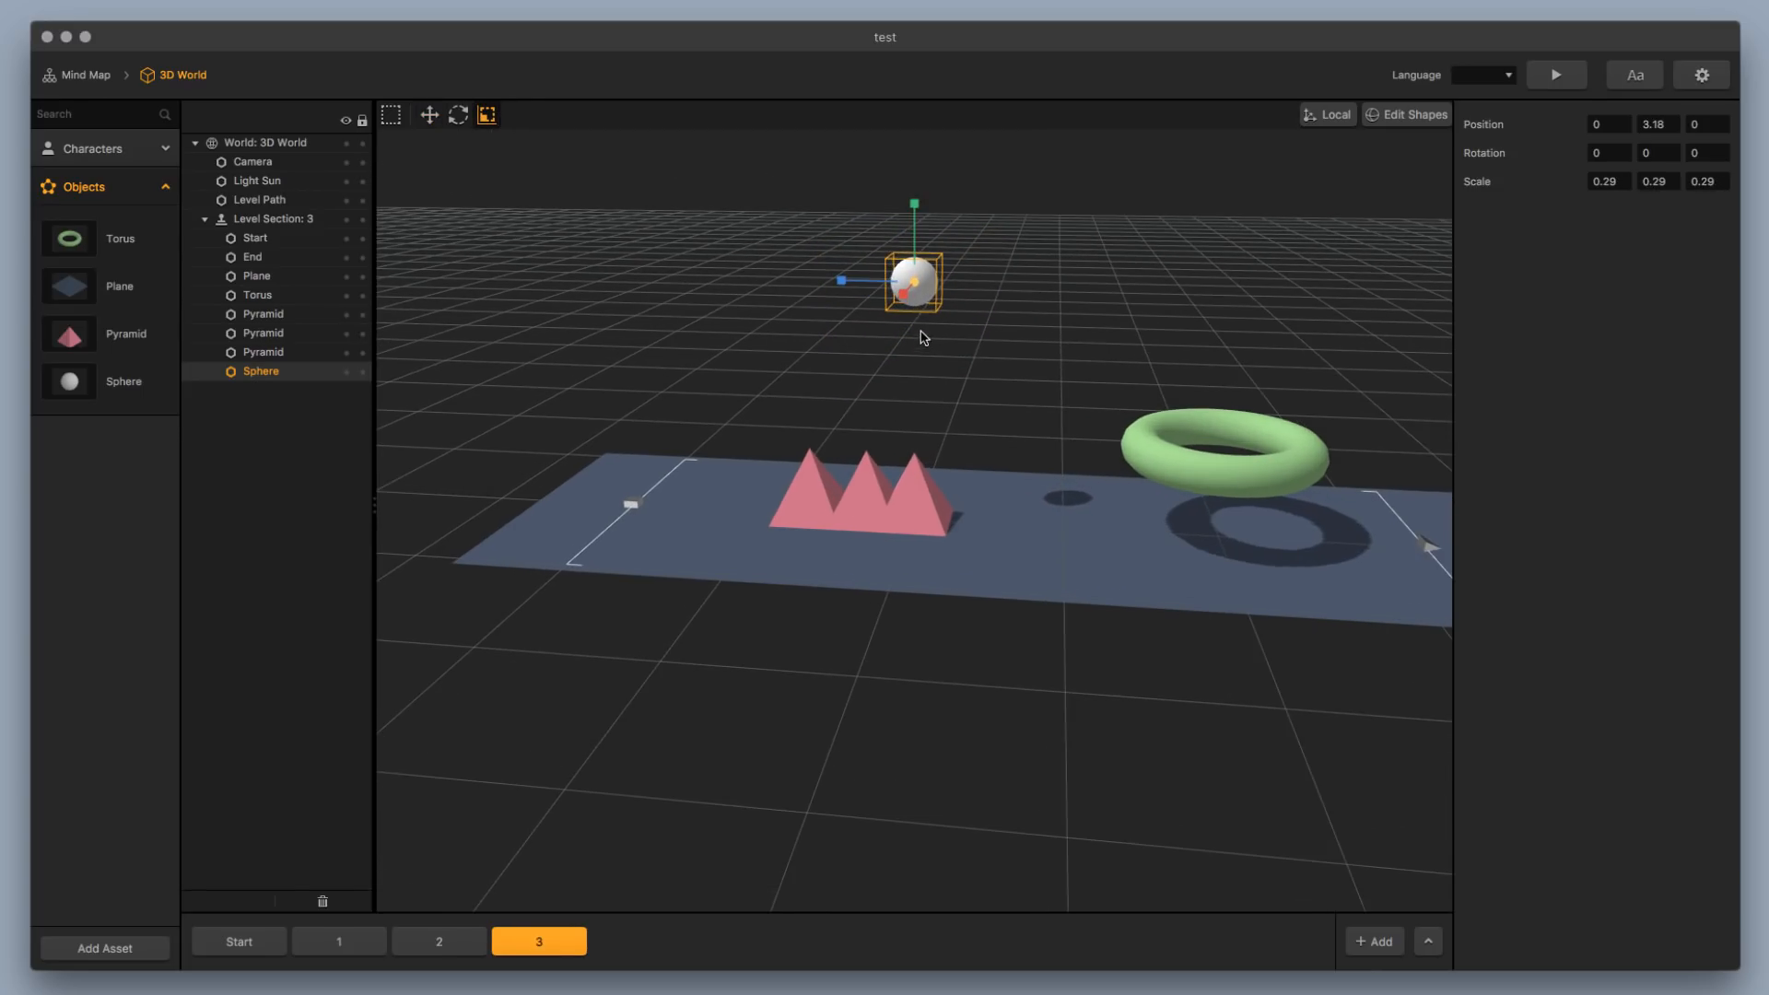
Stretch the sphere along X to a scale of about 0.65 and set its Y position to 0
middle_drag(933, 287, 1059, 409)
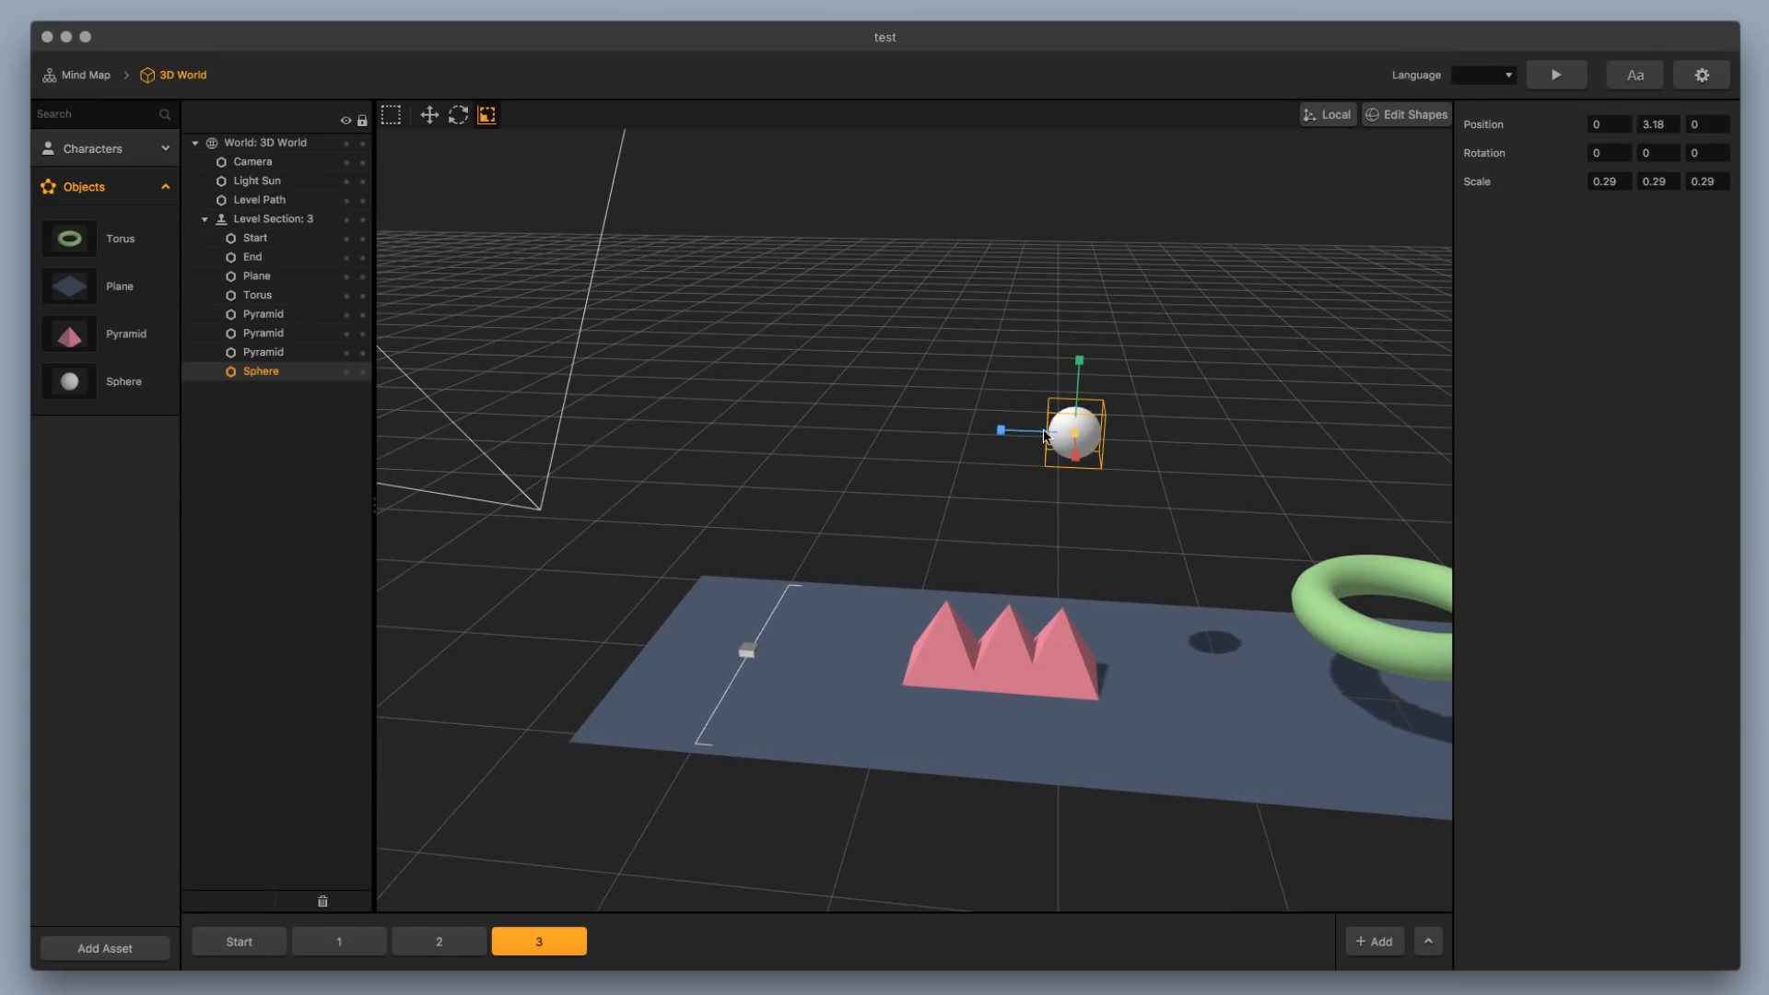
mouse_move(1075, 440)
mouse_down()
mouse_move(1079, 488)
mouse_move(1083, 452)
mouse_up()
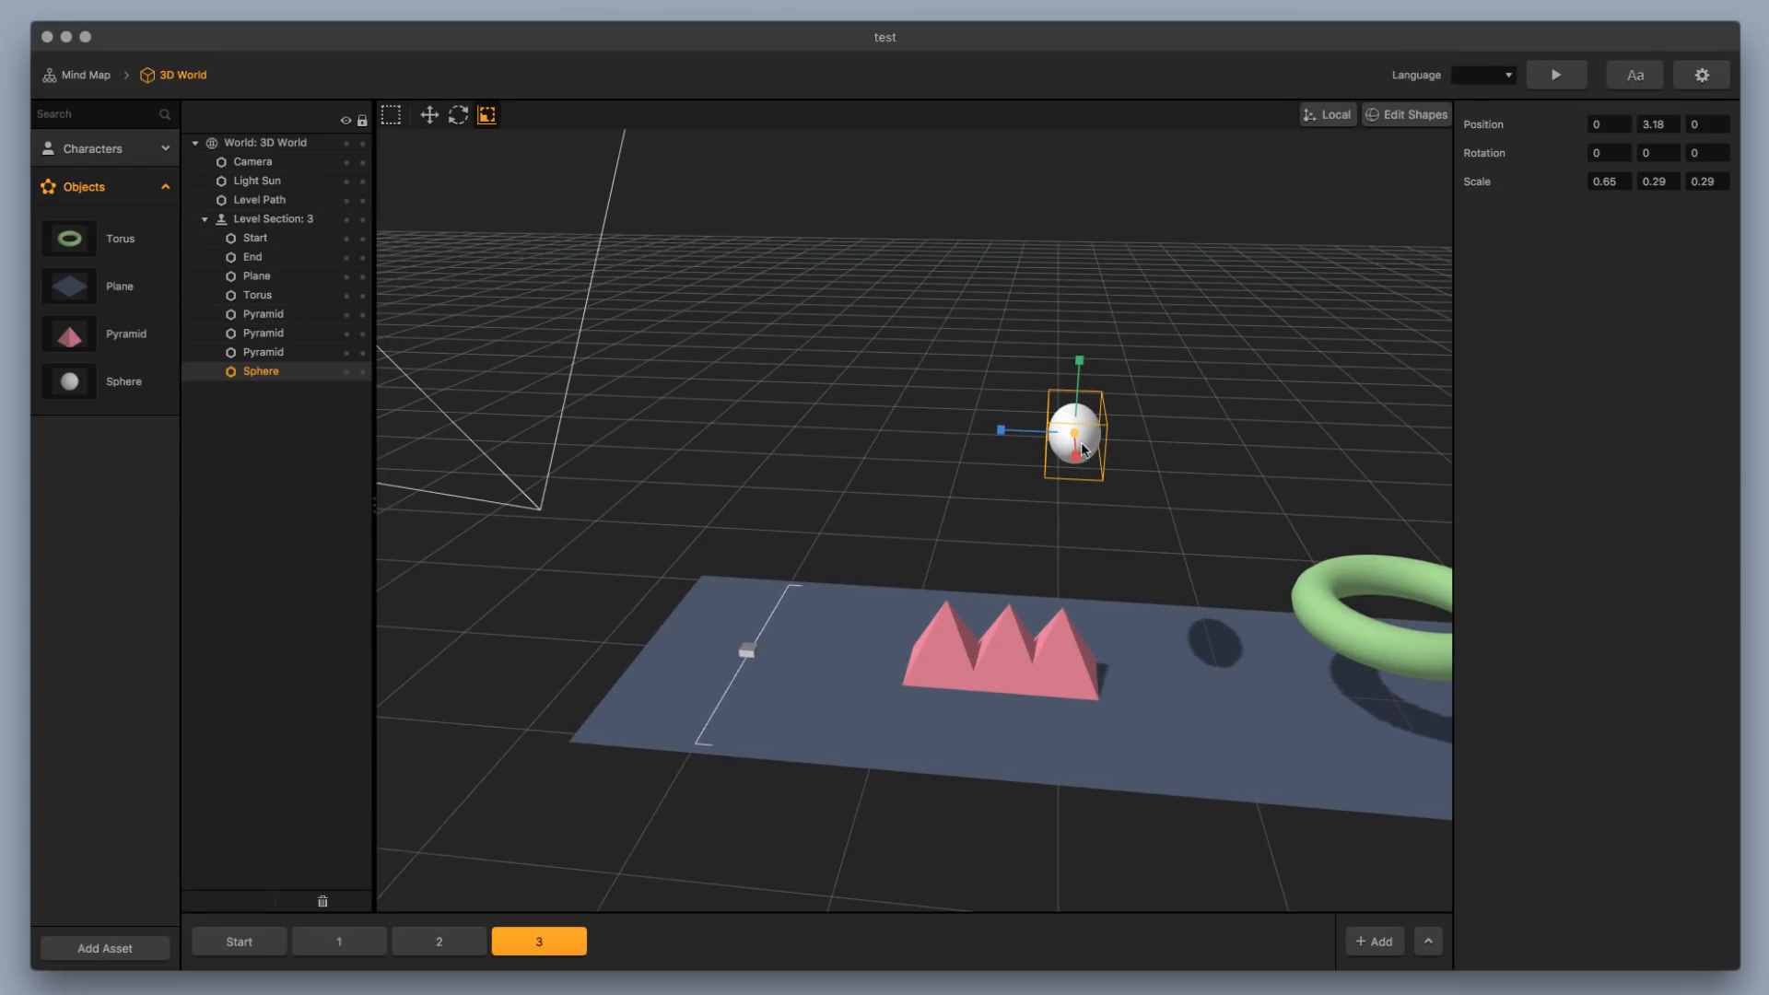
click(1650, 118)
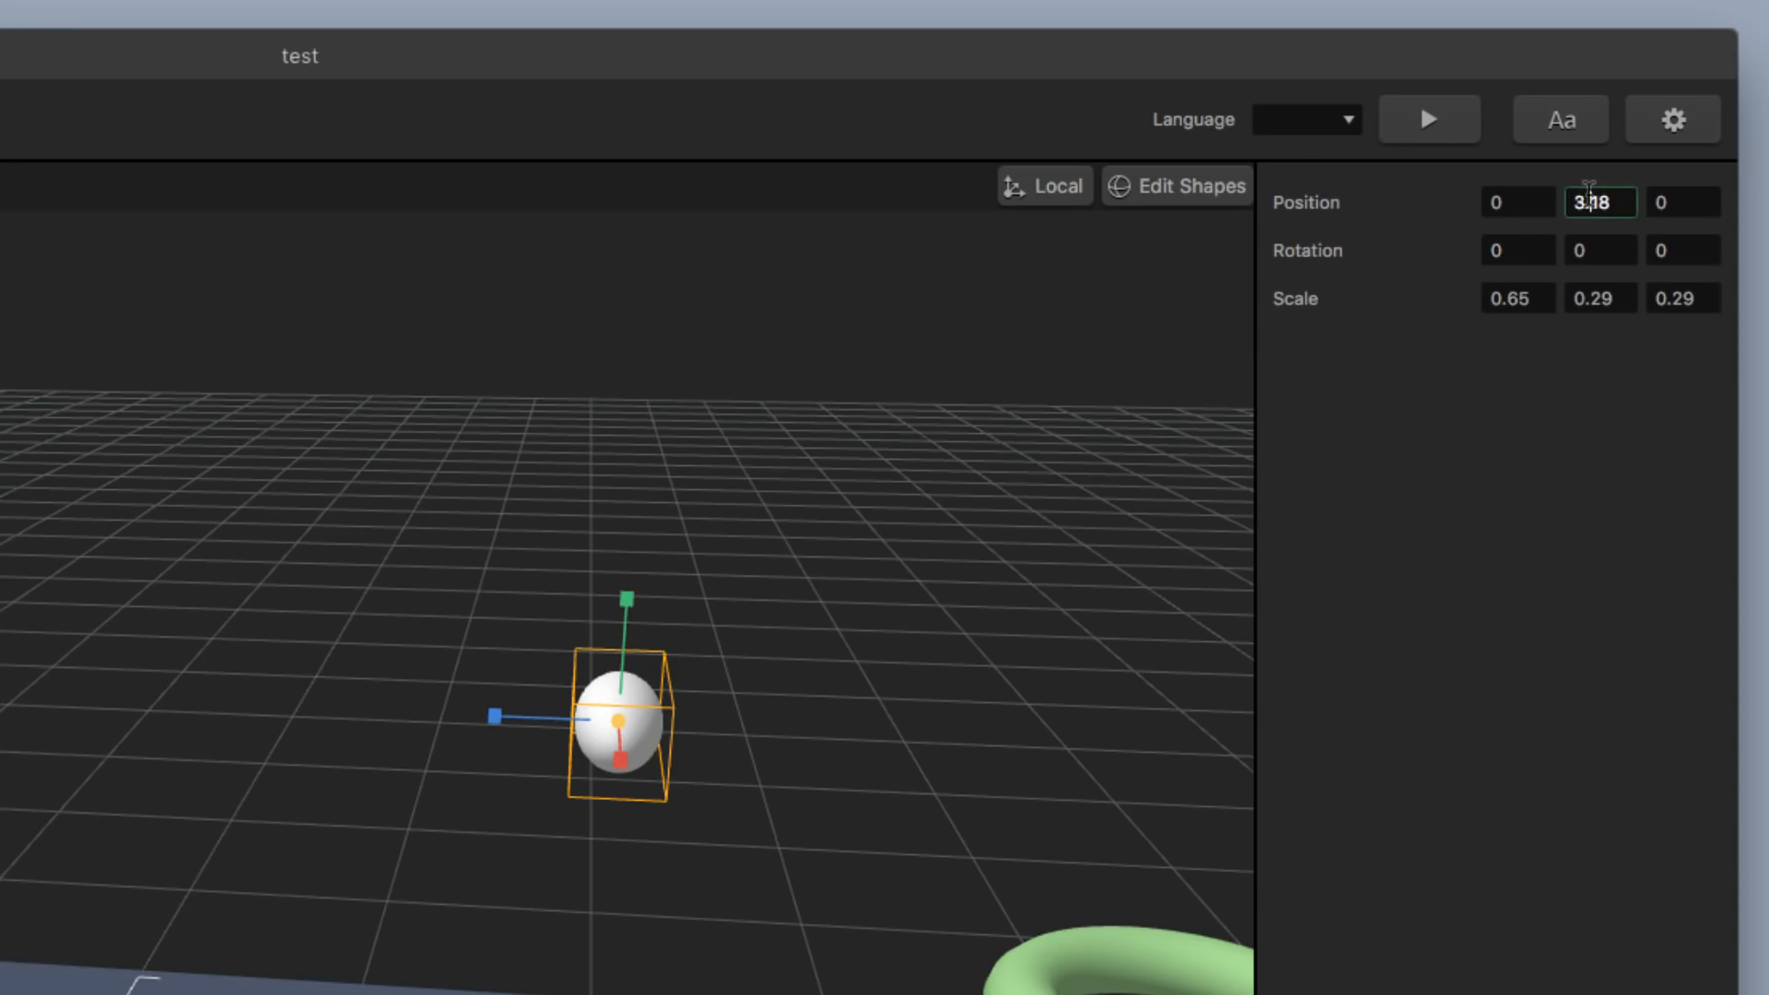
double_click(1590, 200)
text(0)
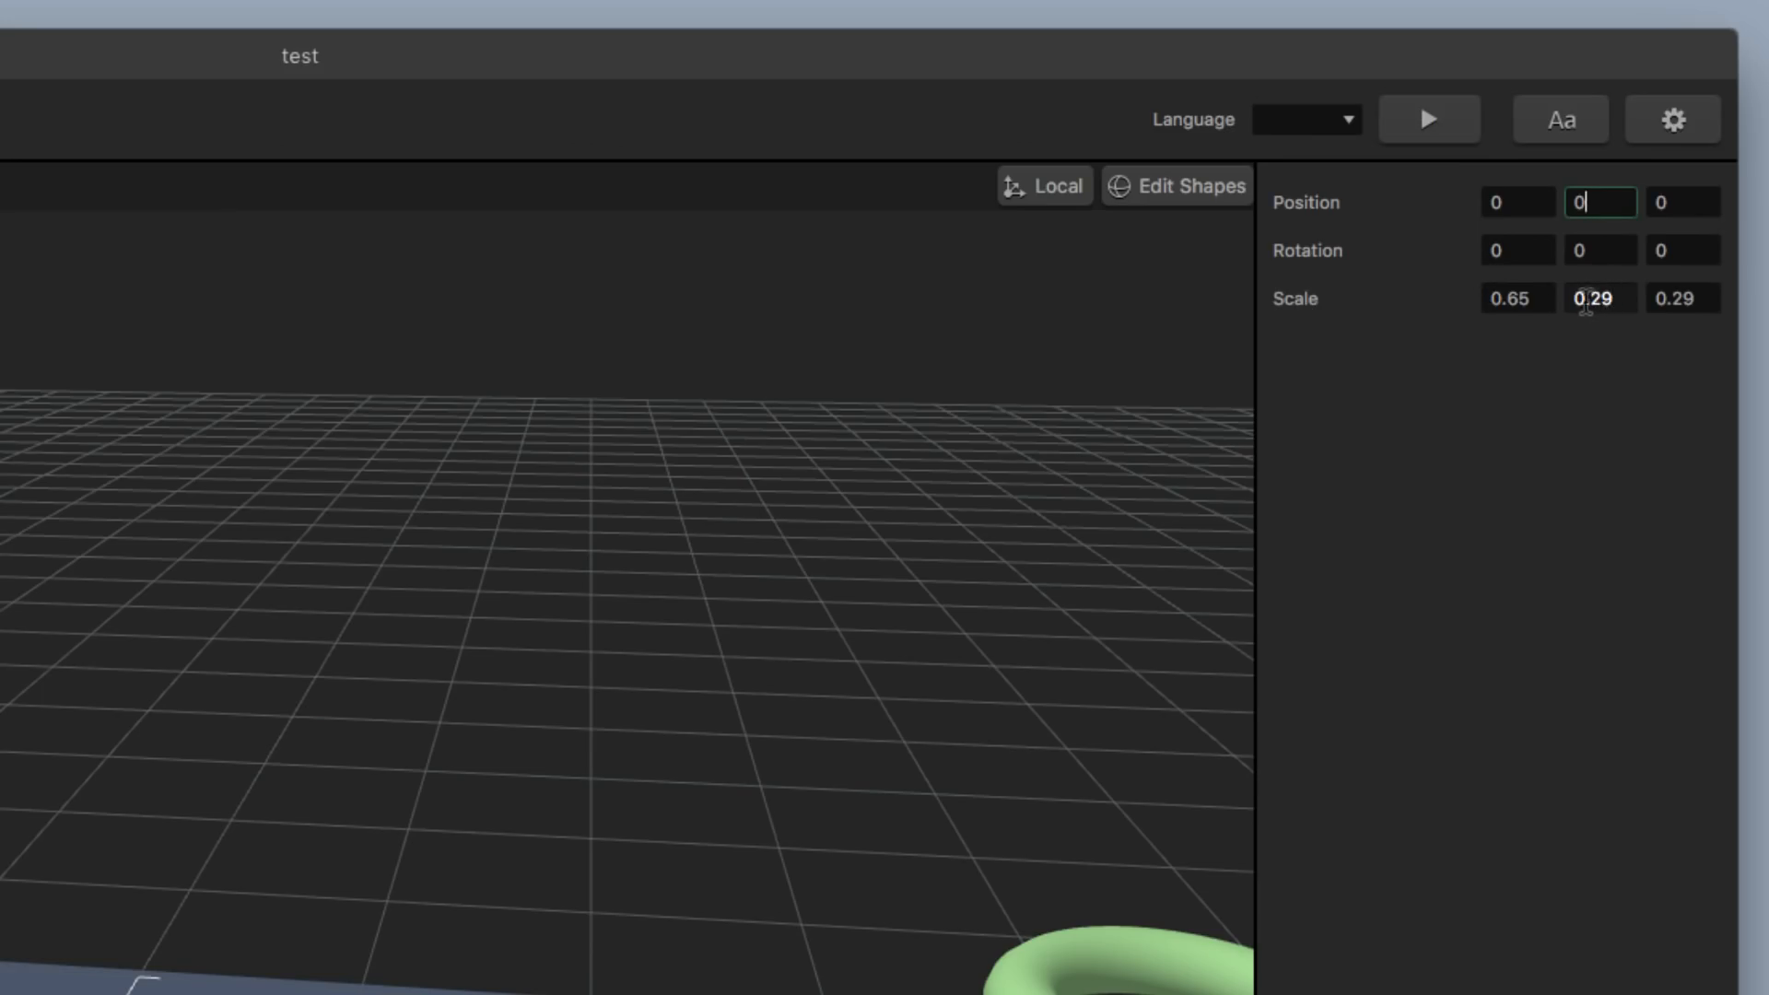
Set the sphere's scale to 0.5 on X, 0.5 on Y and 0.51 on Z
double_click(1623, 181)
triple_click(1539, 300)
key(BackSpace)
text(.5)
key(Tab)
key(BackSpace)
key(BackSpace)
key(BackSpace)
text(.5)
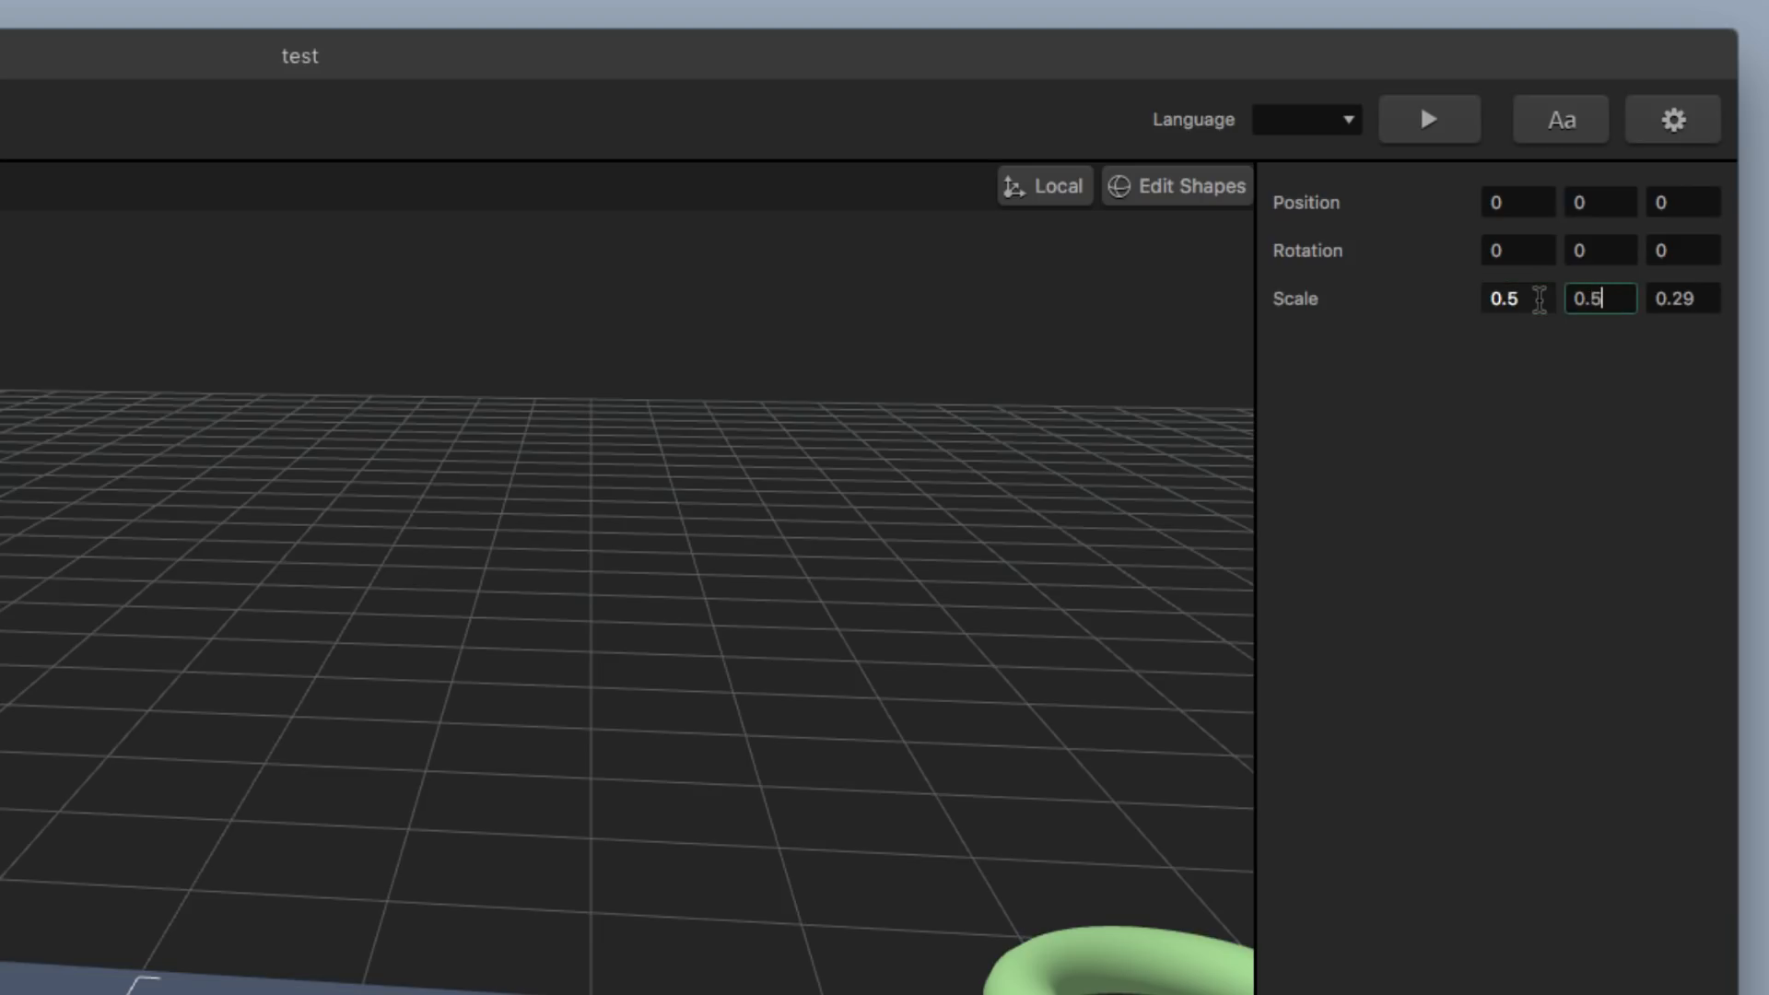
key(Tab)
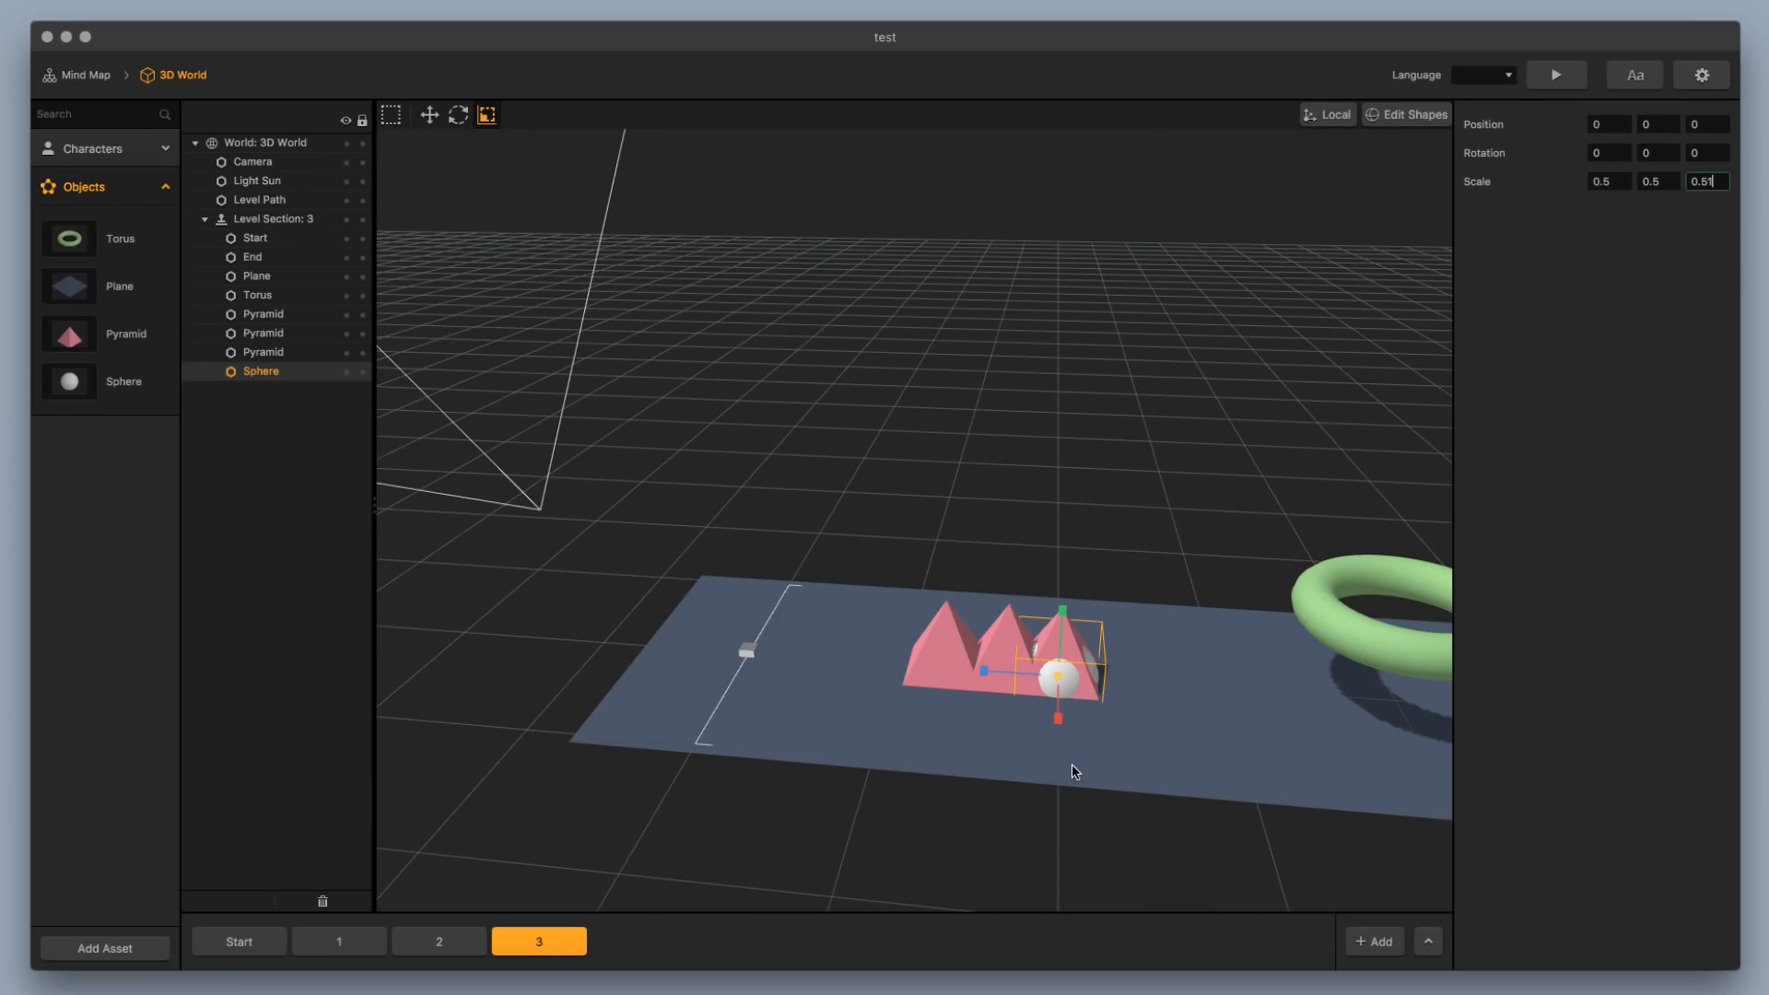
Raise the sphere above the pyramids to about 3.66 along Y
key(w)
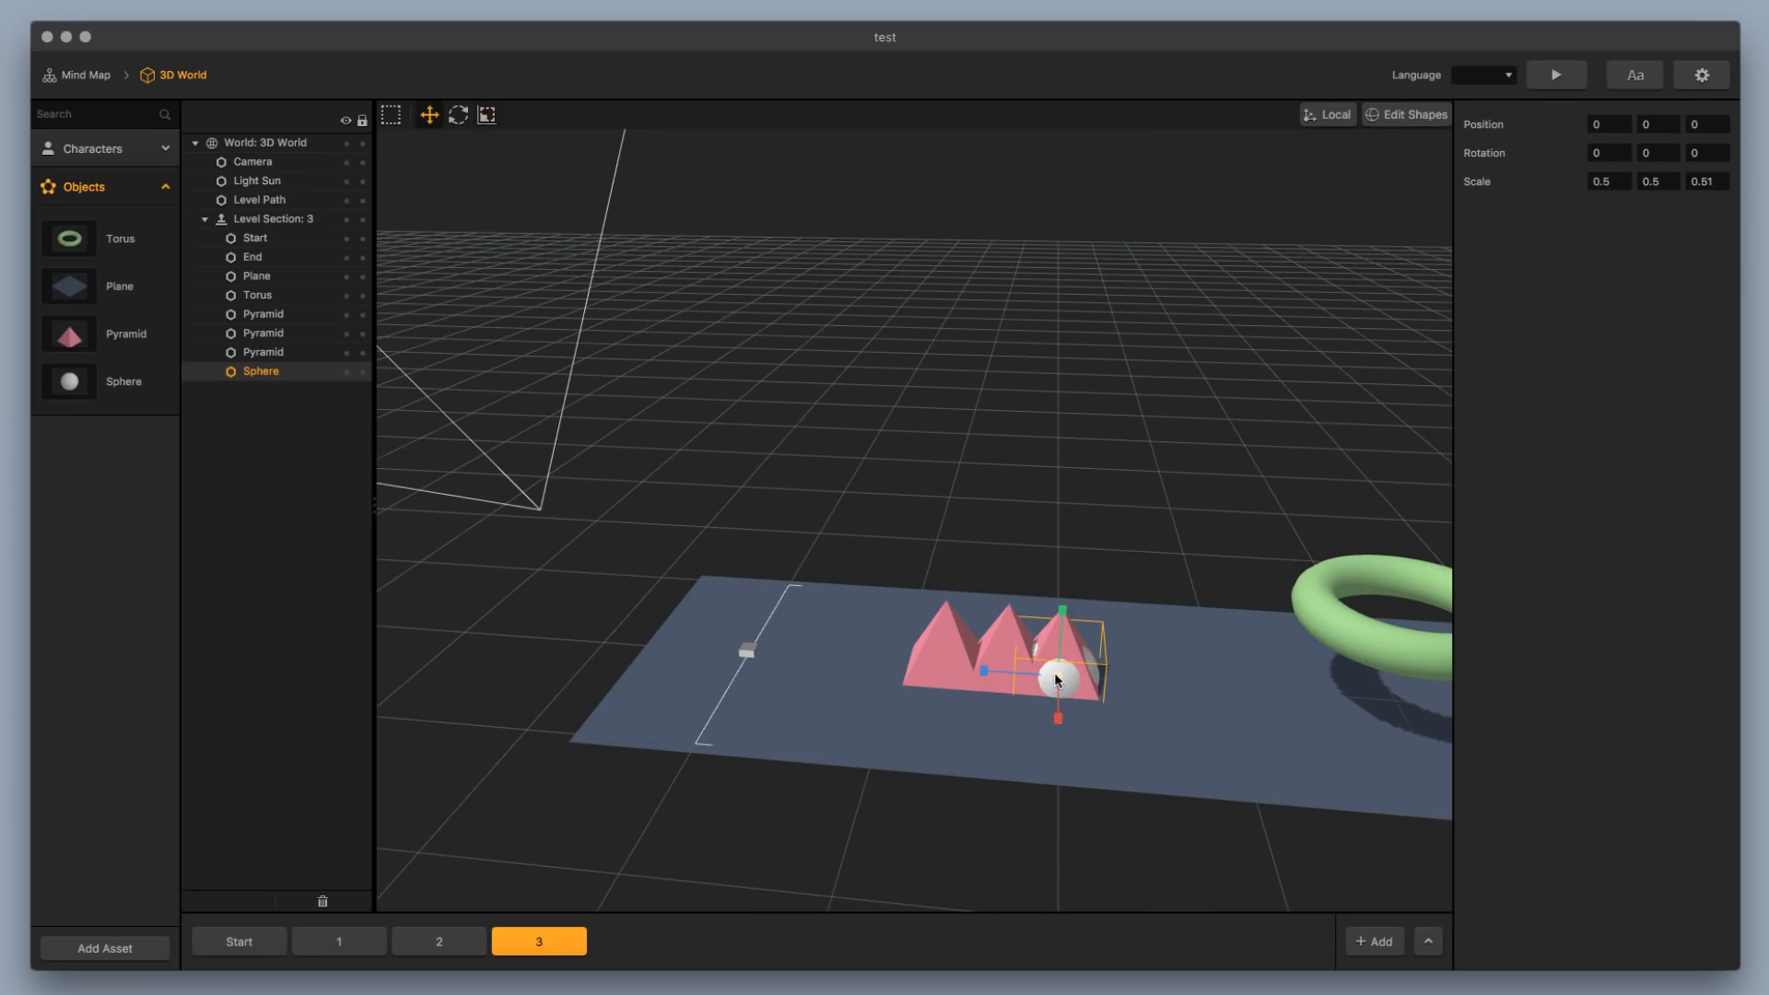
click(1057, 612)
click(1059, 678)
drag(1068, 627, 1097, 338)
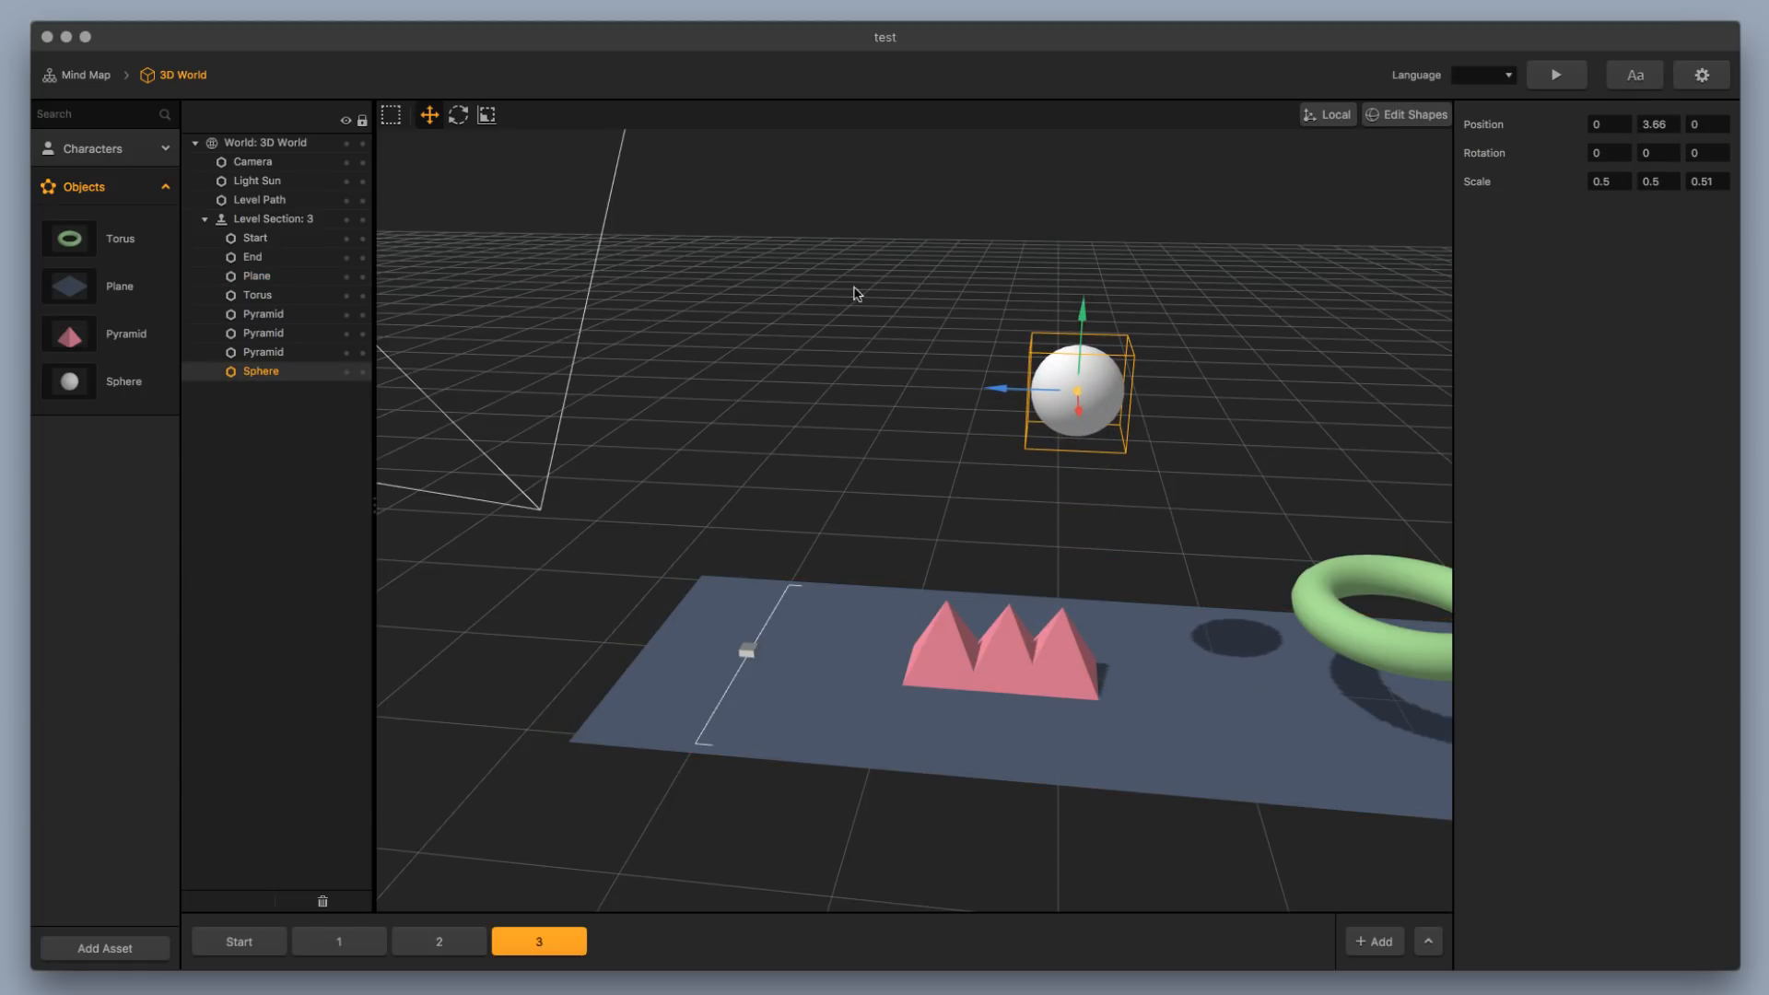
Stretch the sphere along X to a scale of about 2.53
key(r)
drag(1080, 398, 1077, 411)
right_drag(1048, 423, 1185, 411)
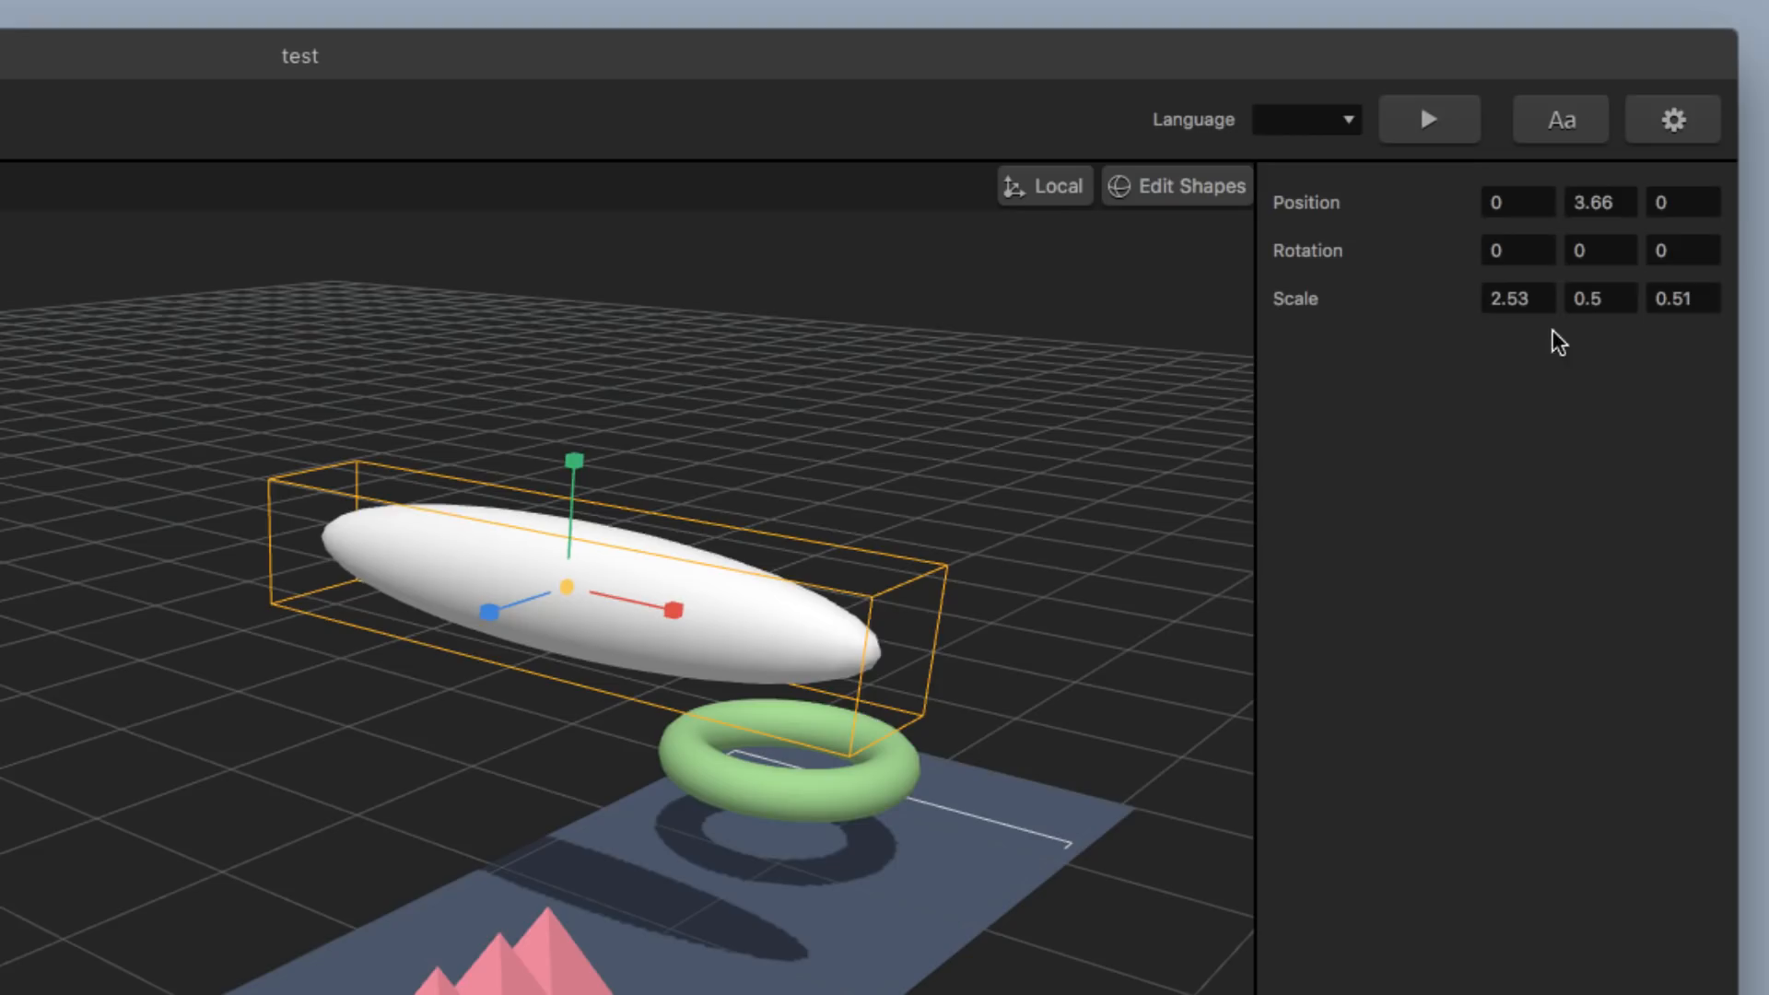
Set the sphere's scale to 0.2 on all three axes
triple_click(1627, 185)
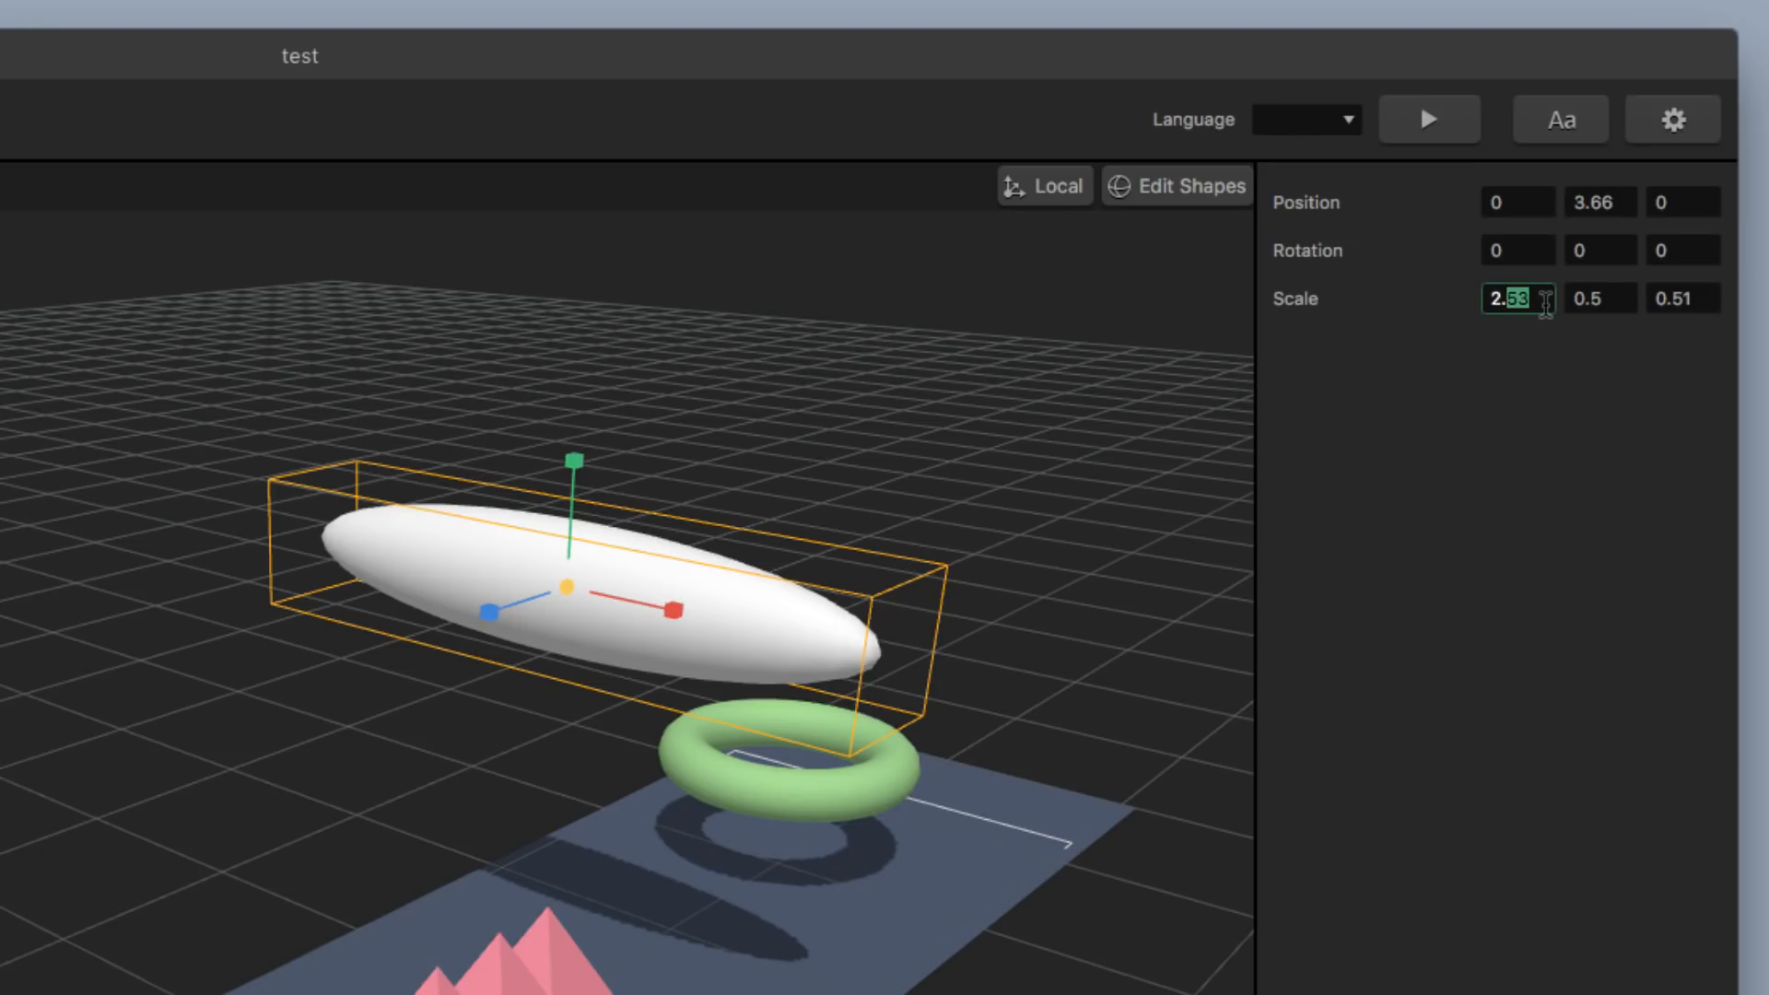
text(.2)
key(Tab)
key(BackSpace)
text(2)
key(Tab)
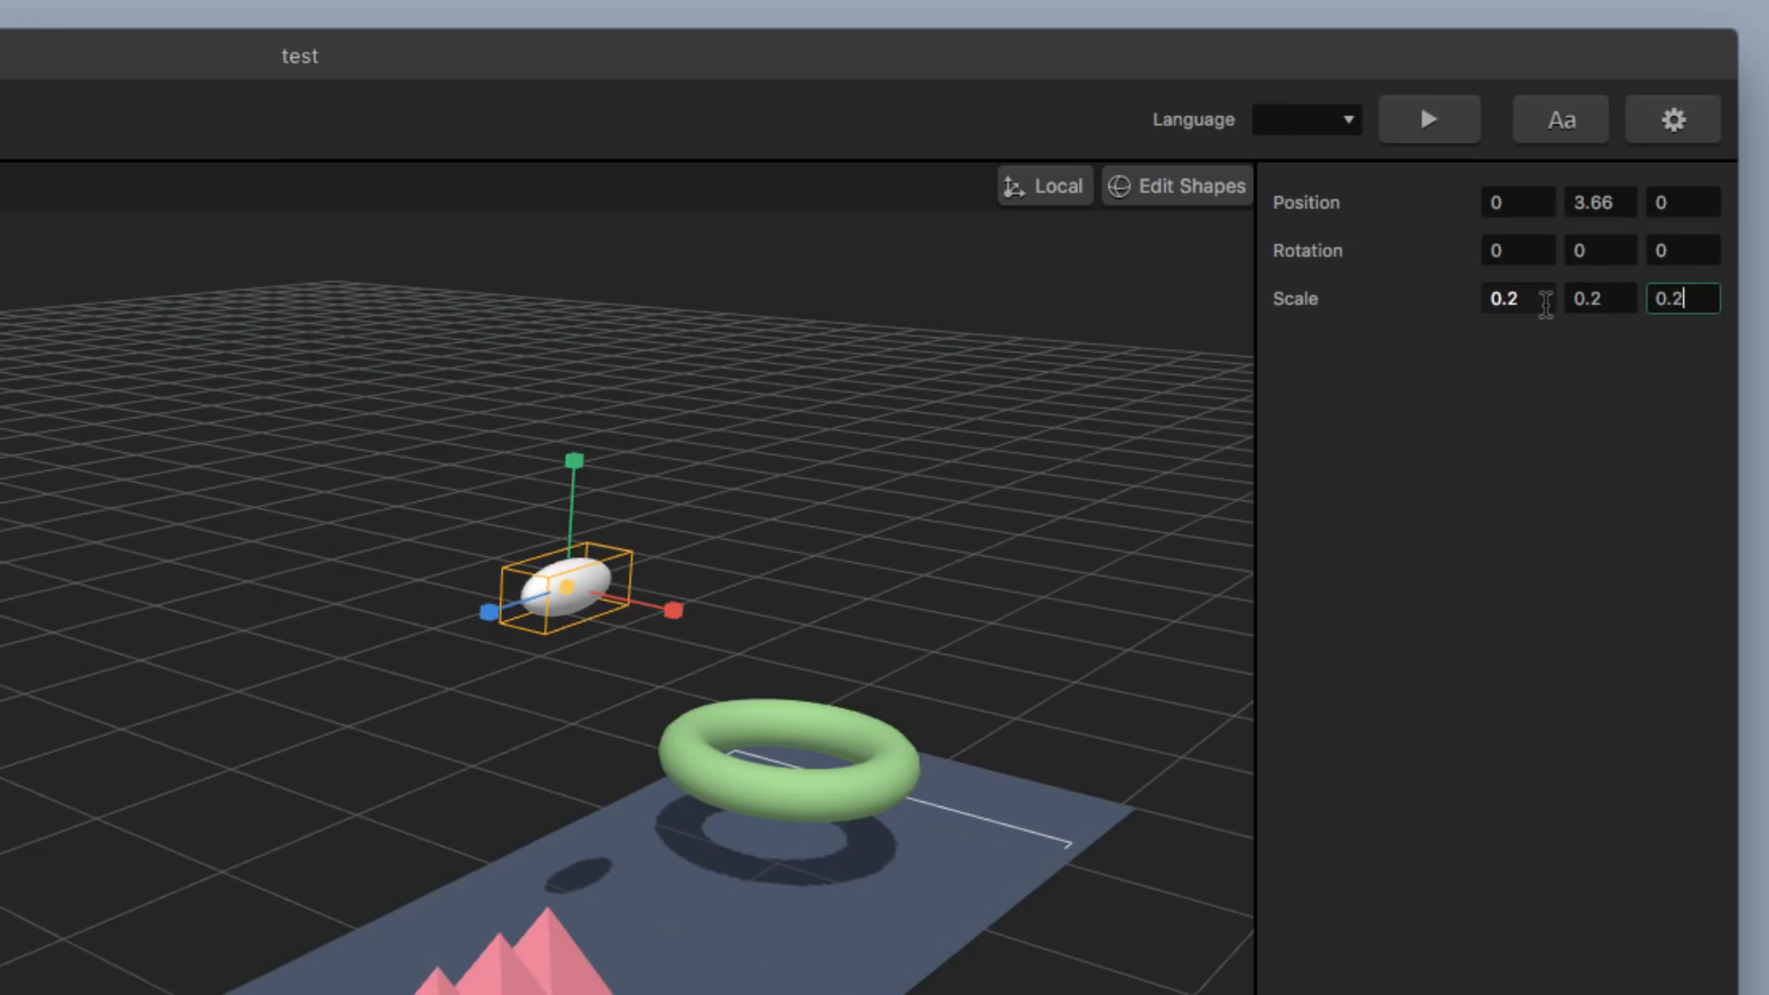
key(Return)
click(896, 633)
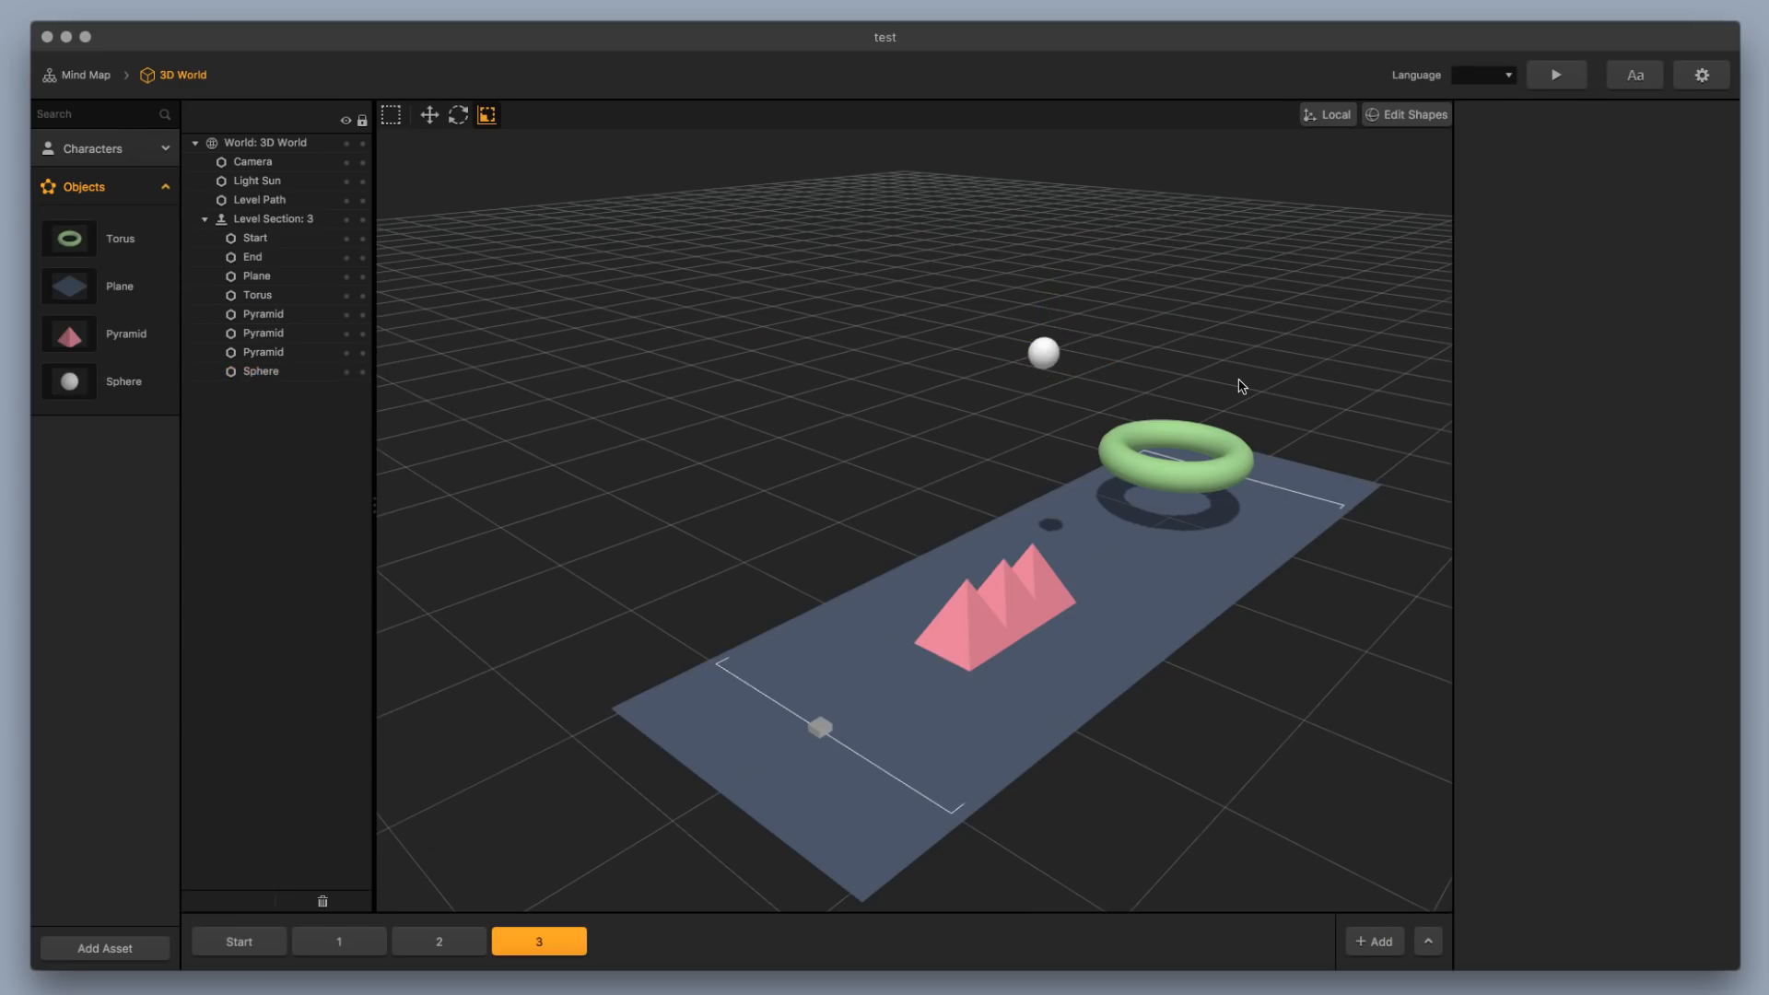
Move the sphere into the hole of the torus, to about X 0.03, Y 1.14 and Z -3.9
click(1039, 363)
click(433, 120)
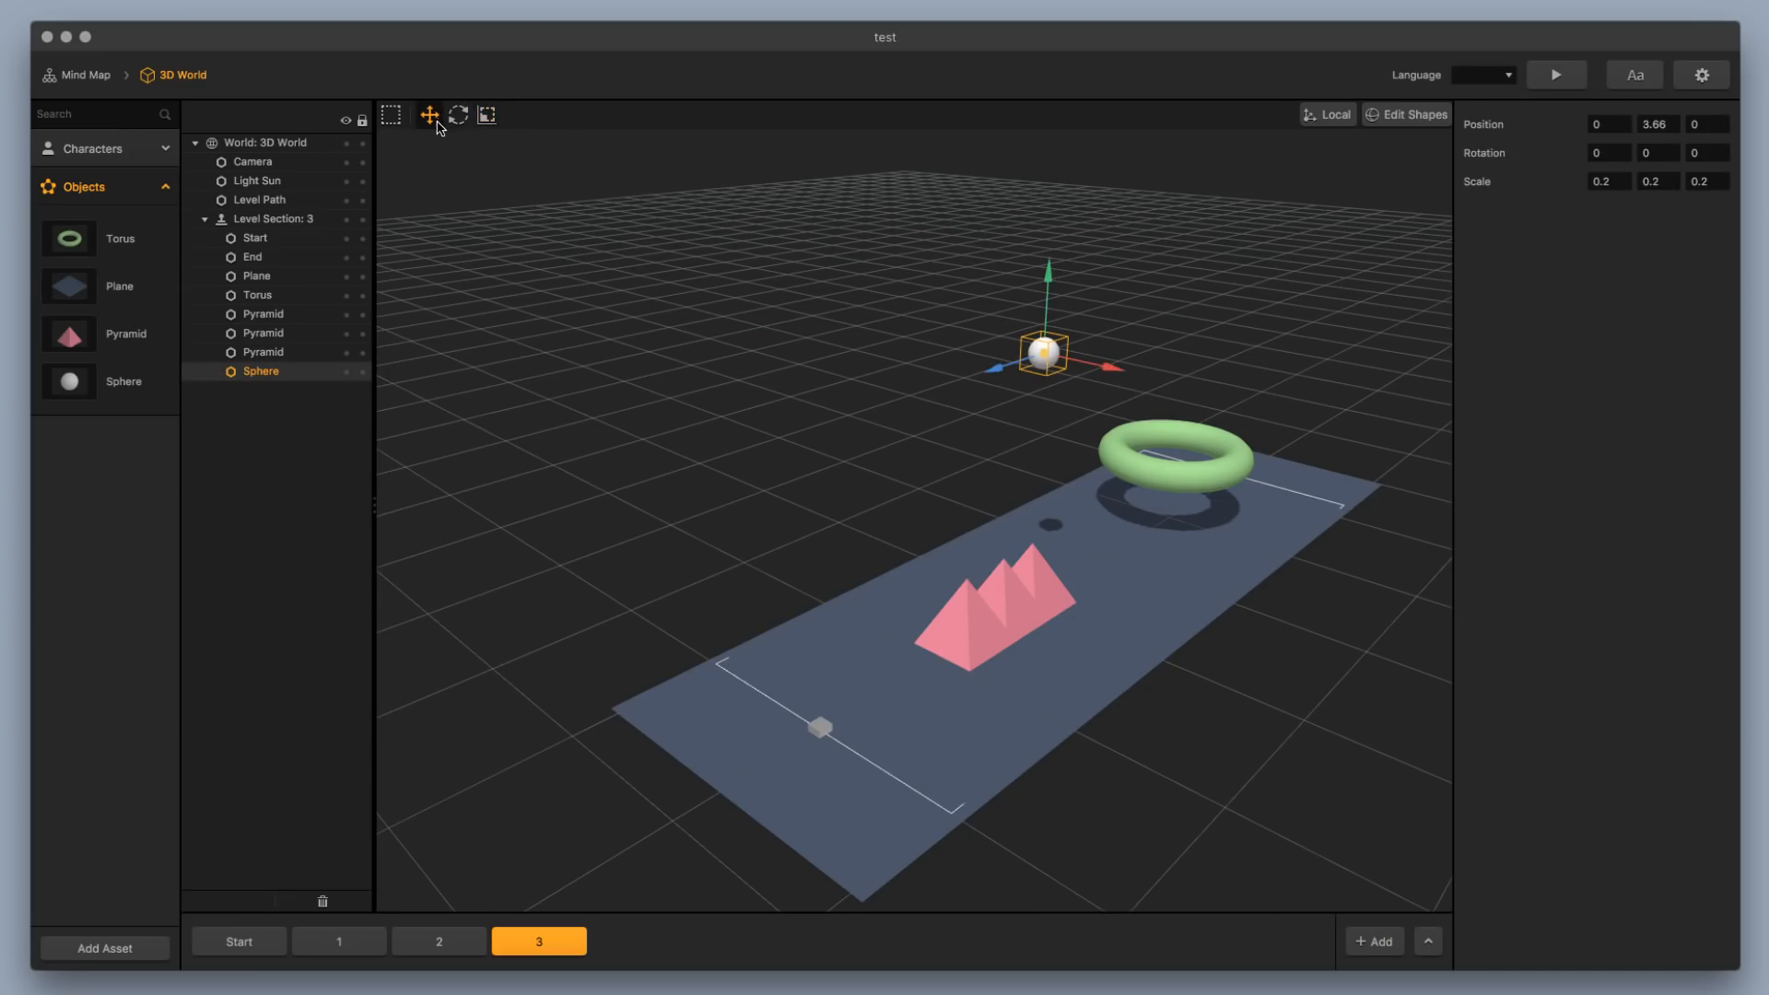
drag(1047, 352, 1161, 487)
middle_drag(1161, 487, 1013, 475)
drag(986, 636, 1248, 786)
middle_drag(1248, 786, 1071, 894)
middle_drag(964, 828, 929, 750)
scroll(925, 745, down, 1)
middle_drag(891, 636, 798, 620)
drag(717, 619, 841, 616)
drag(899, 531, 896, 556)
drag(852, 628, 845, 624)
middle_drag(845, 623, 1060, 627)
drag(1047, 406, 1045, 470)
middle_drag(1045, 470, 757, 381)
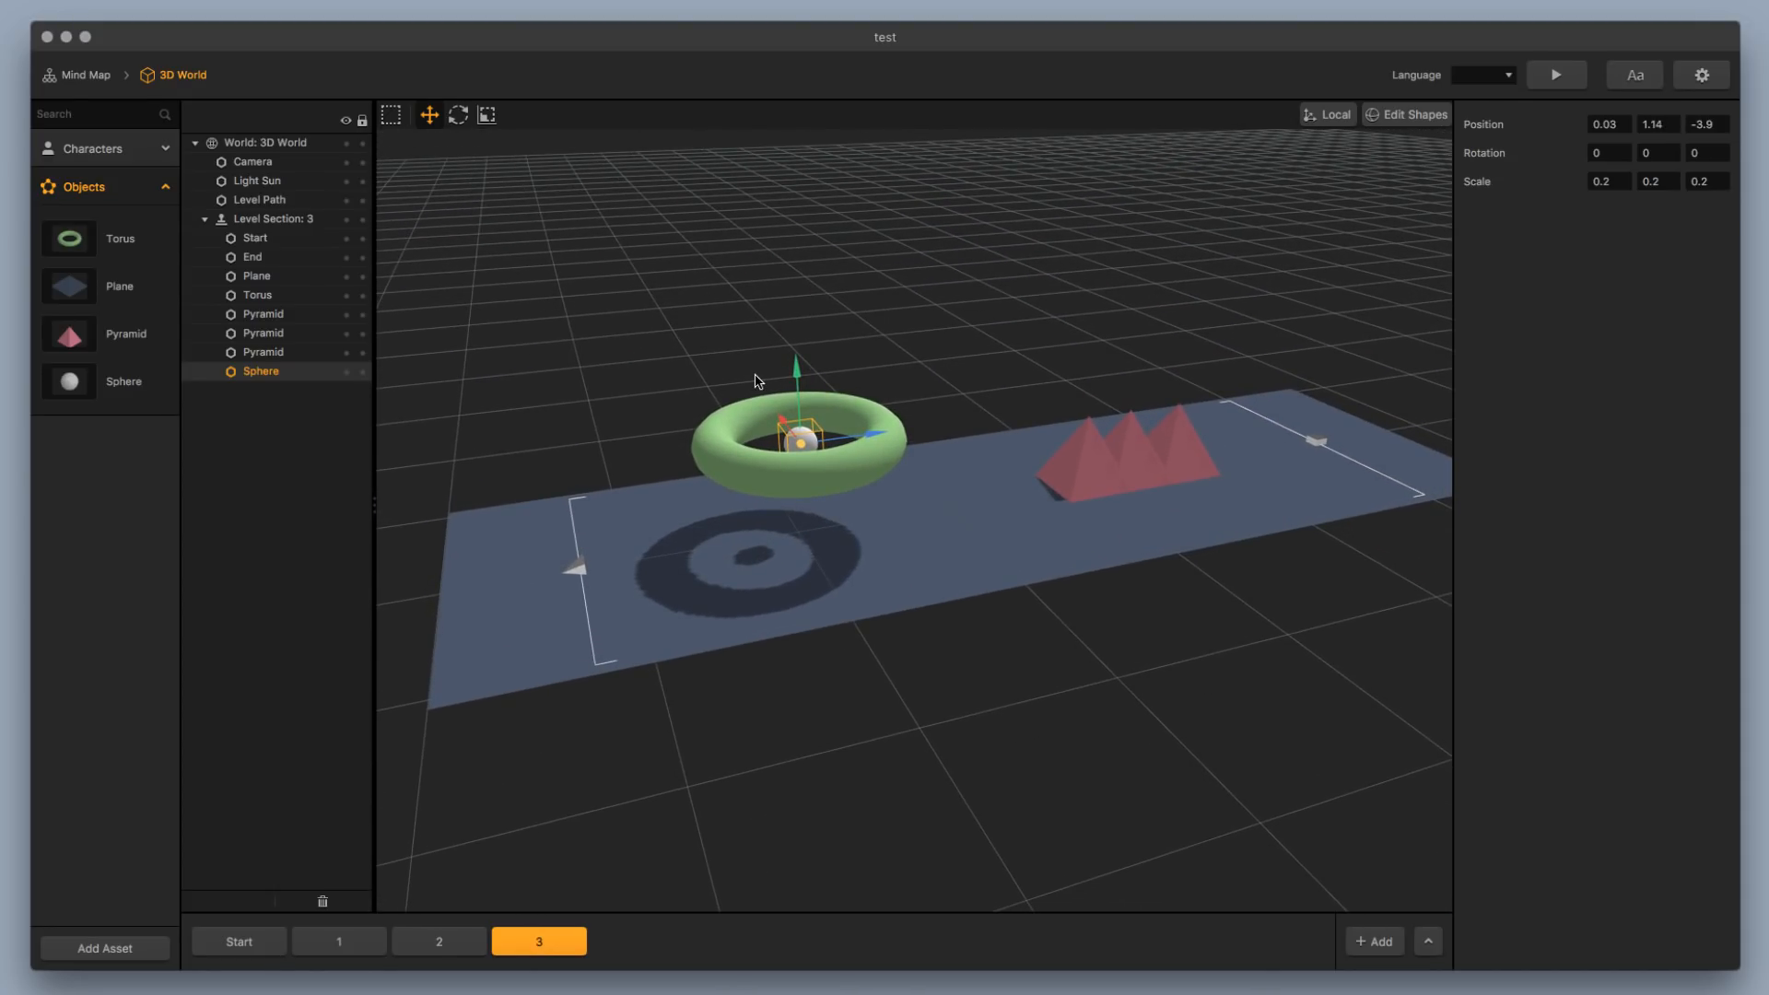
Raise the sphere in the torus to about 1.51 along Y and deselect it
drag(798, 381, 799, 349)
middle_drag(958, 406, 572, 394)
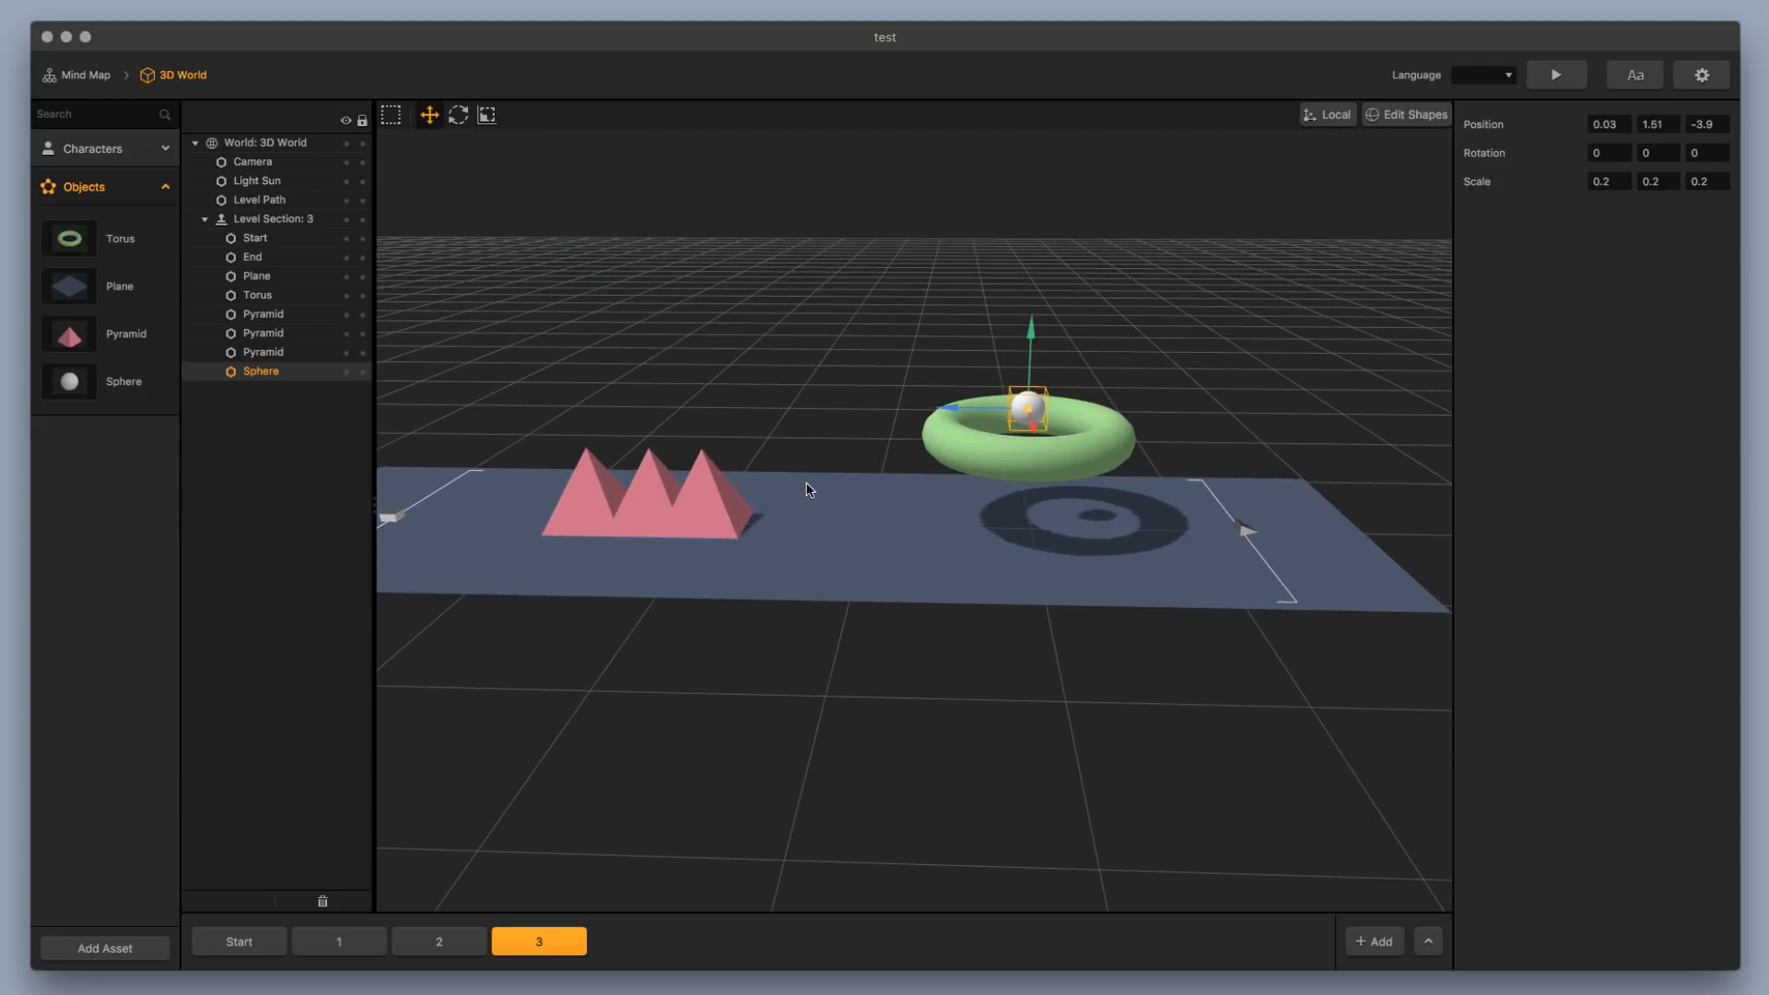
click(814, 661)
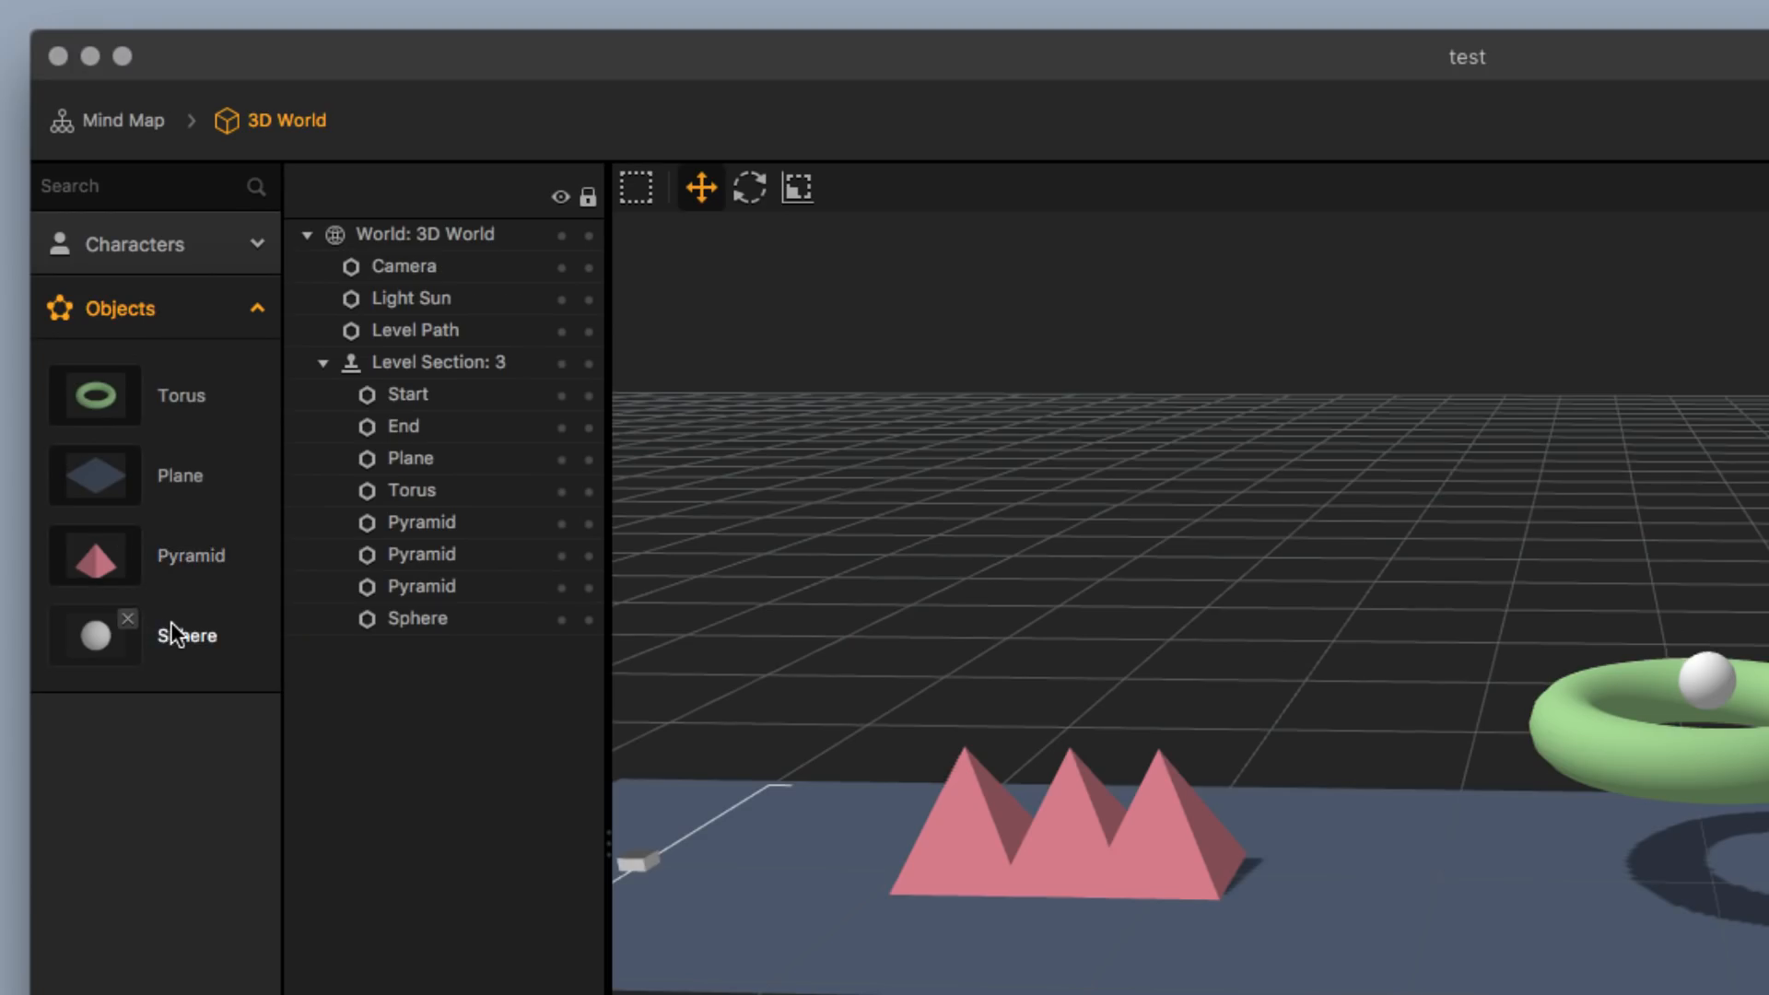
Change the Sphere asset's 3D model color to a light teal
click(169, 623)
click(1532, 704)
drag(496, 302, 527, 324)
drag(512, 327, 453, 296)
click(432, 423)
key(BackSpace)
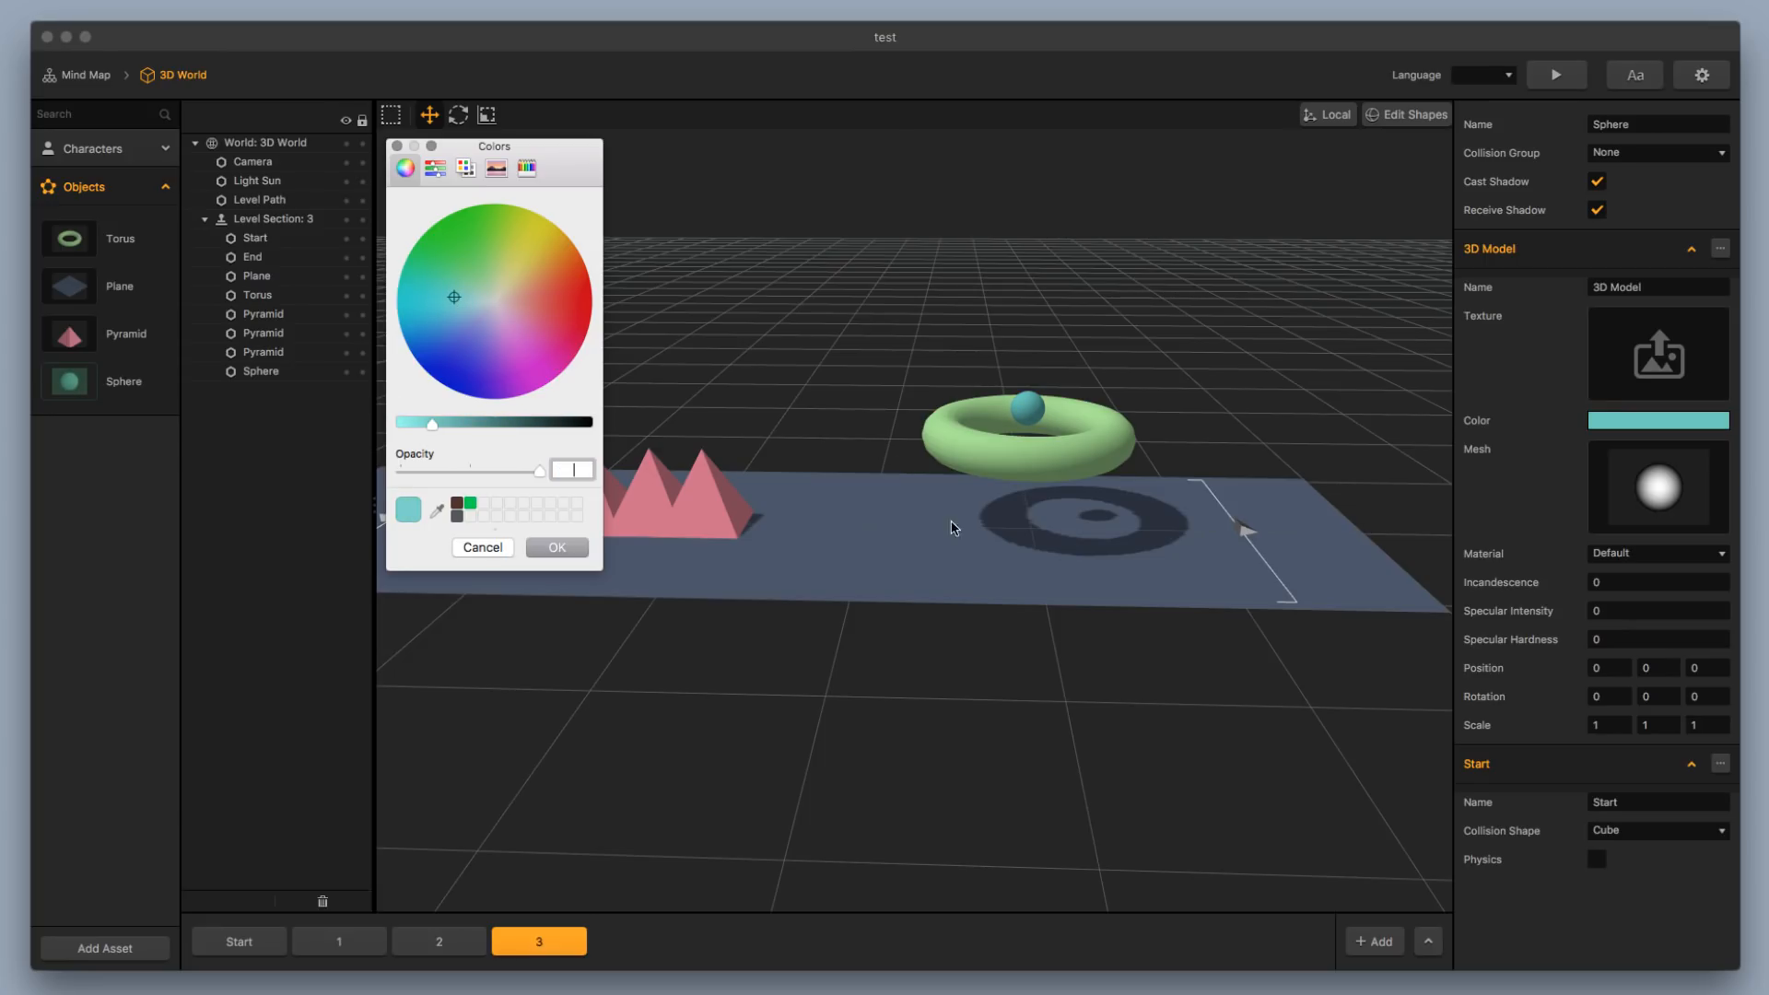
click(561, 550)
Open the Sphere's node graph, add an Add Point action and connect Start's Created output to its Enabled input
right_drag(806, 376, 838, 489)
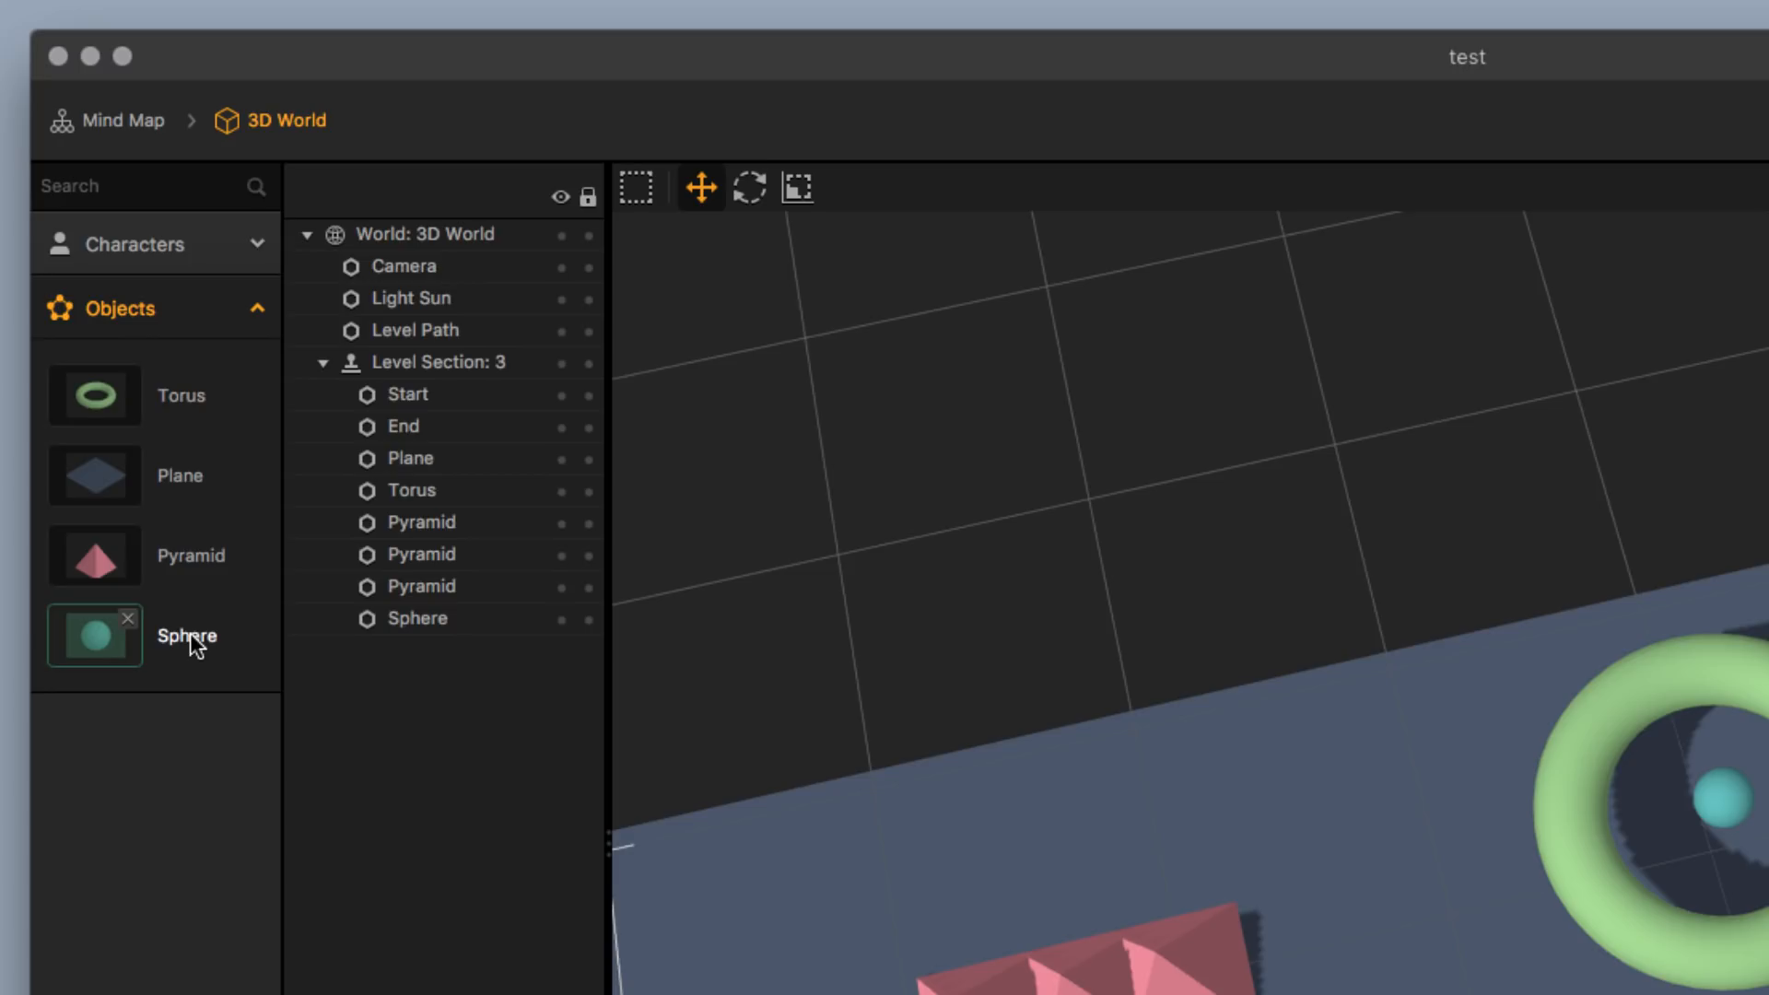
double_click(190, 633)
click(595, 623)
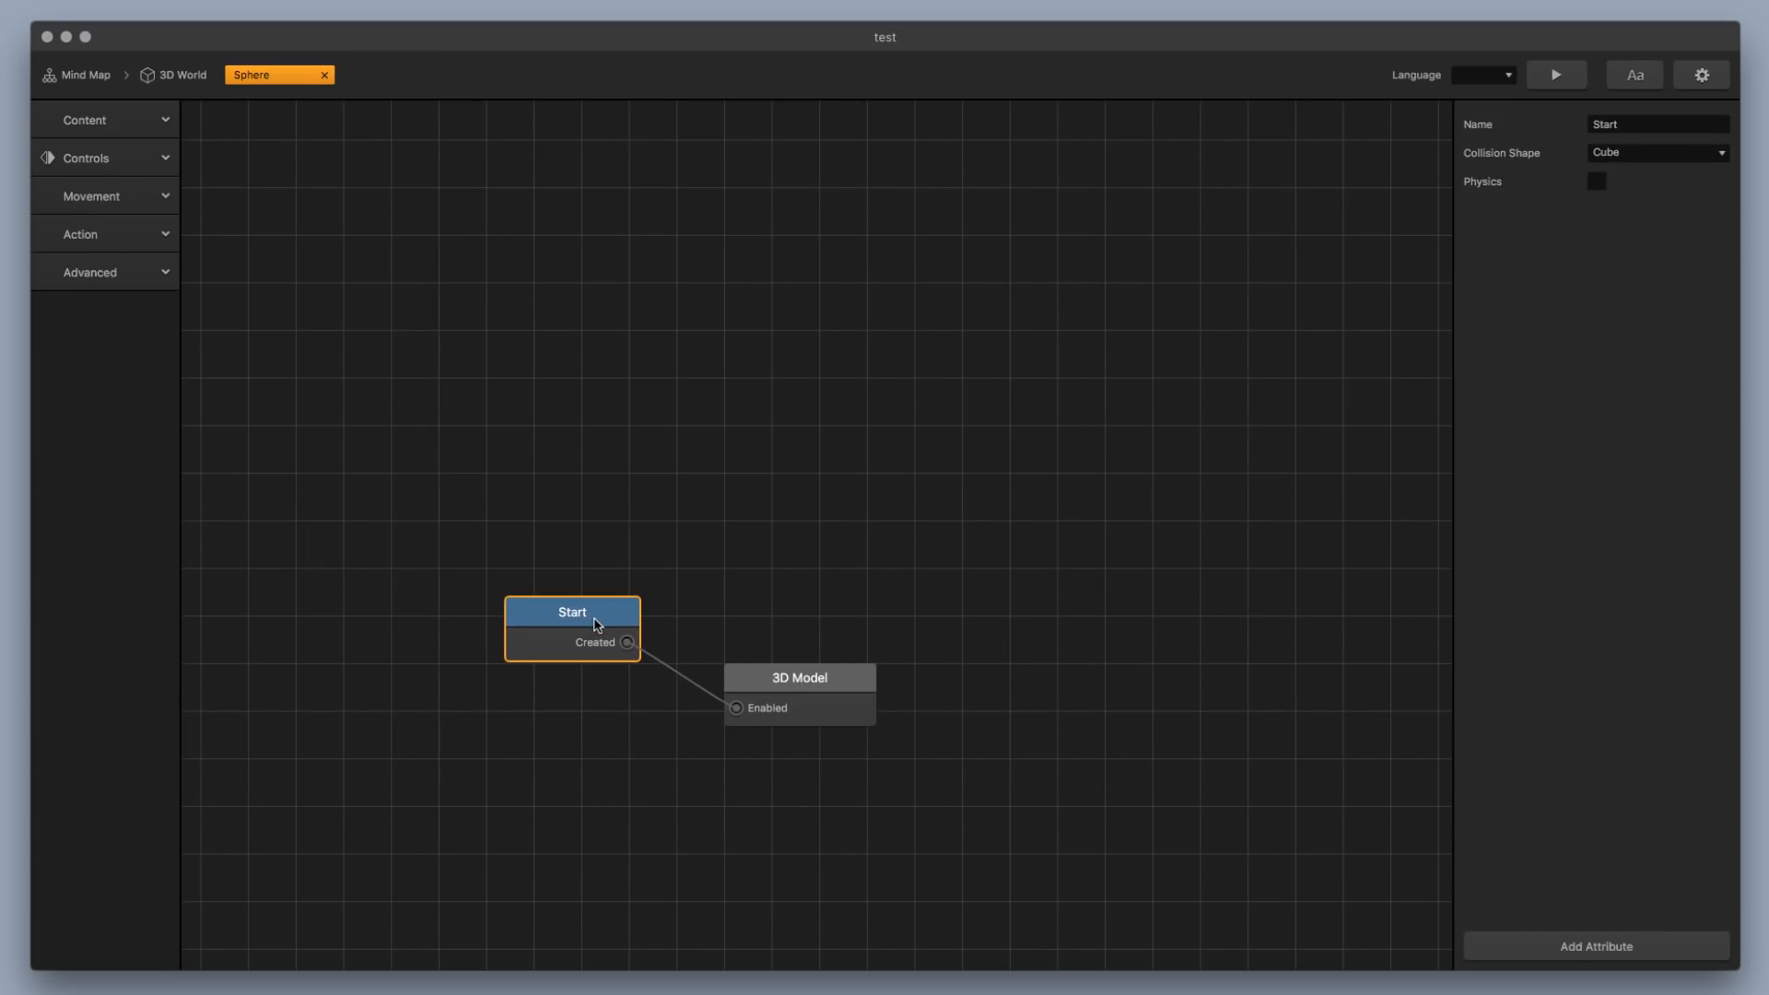
click(128, 271)
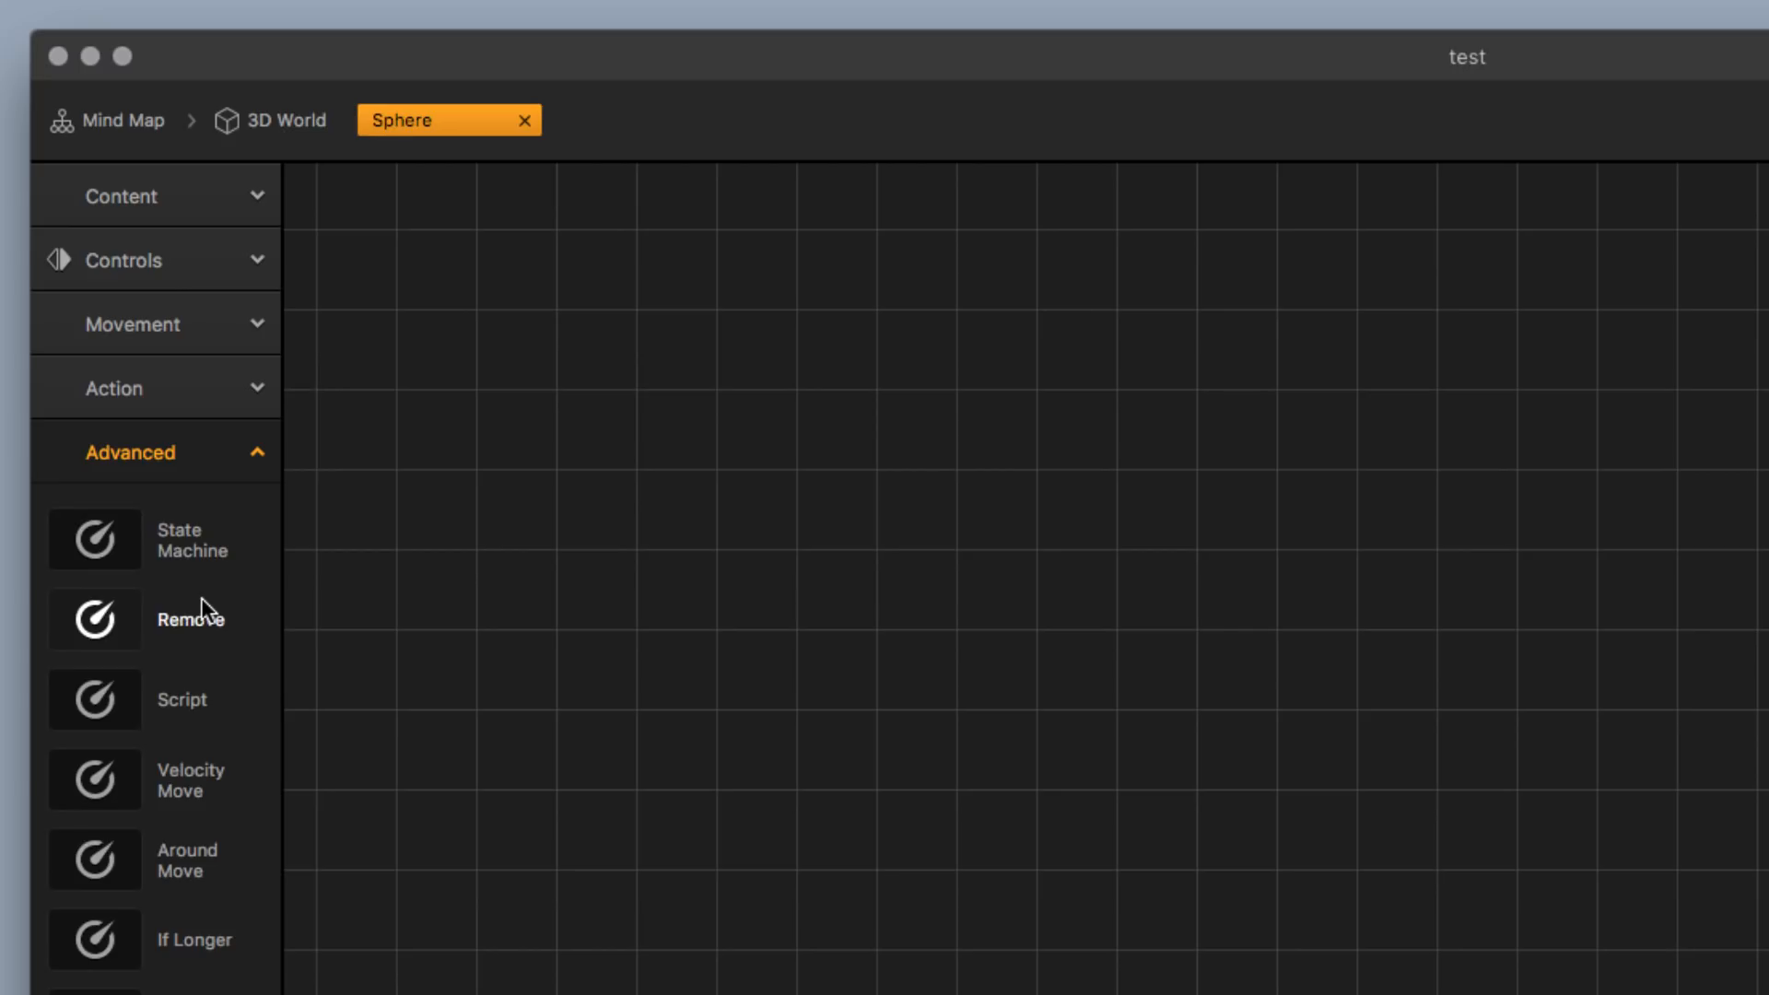
click(197, 452)
click(201, 391)
drag(215, 898, 1322, 866)
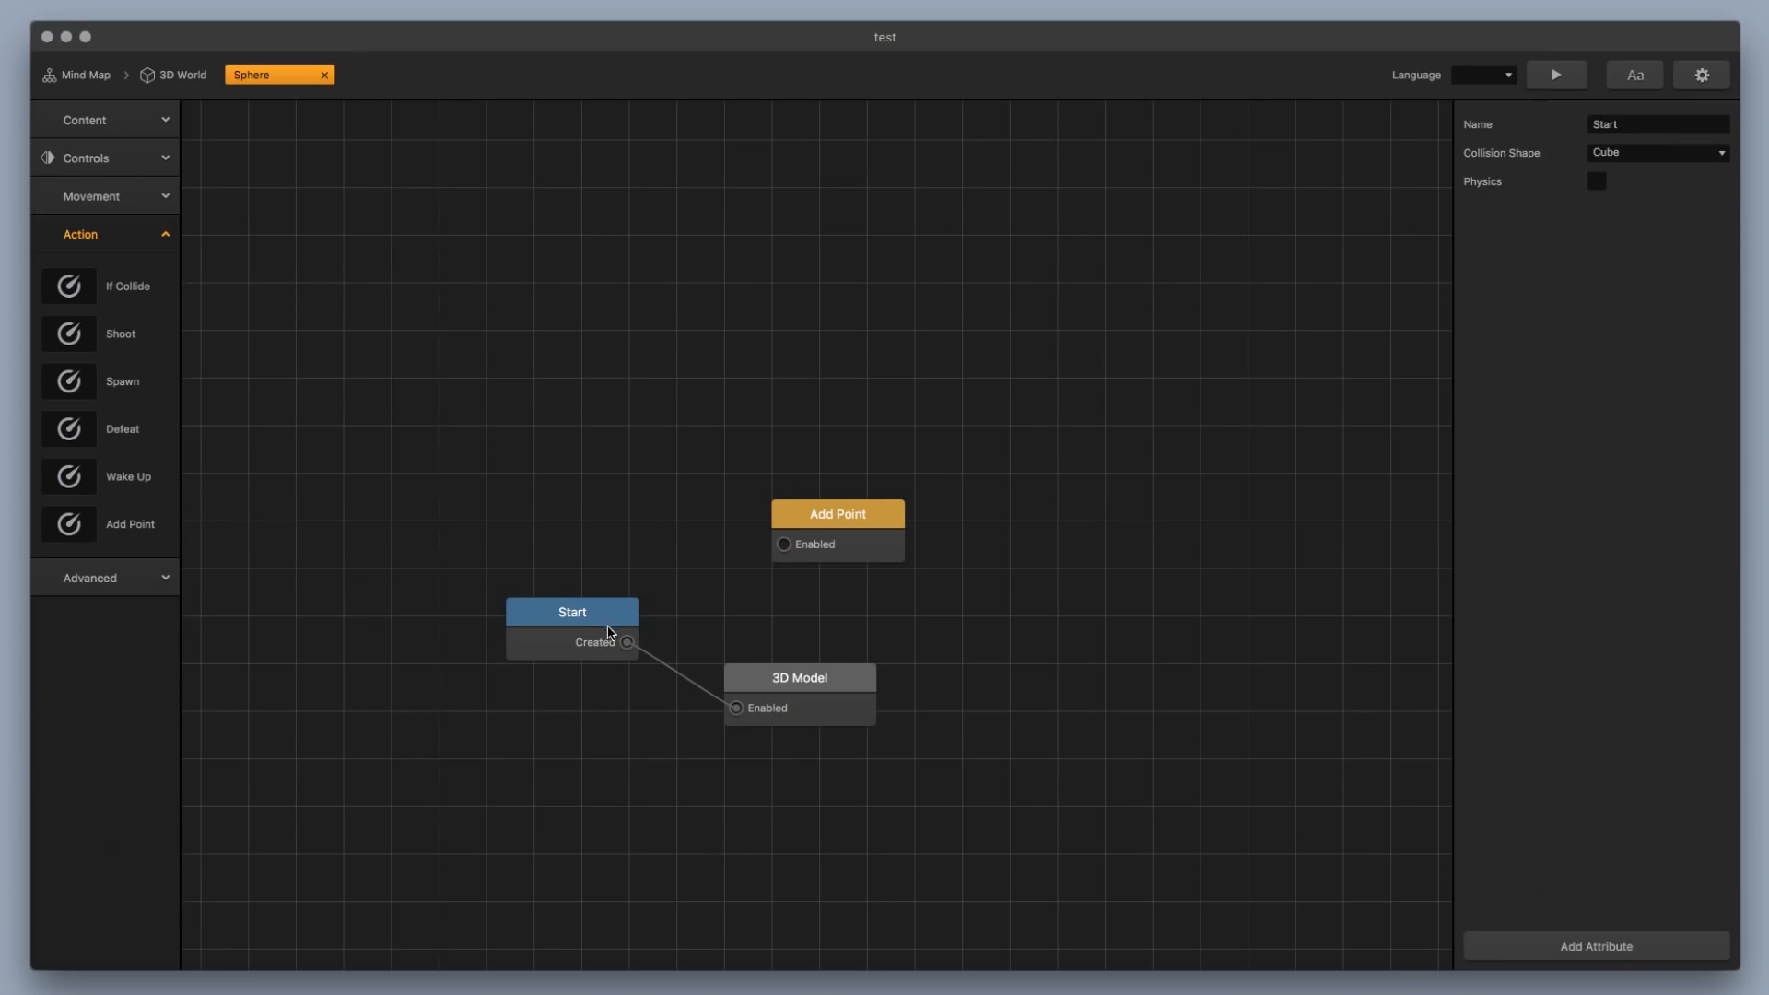
drag(627, 643, 786, 544)
Set the Add Point action's value to 1
click(844, 522)
click(1592, 152)
text(1)
click(1211, 348)
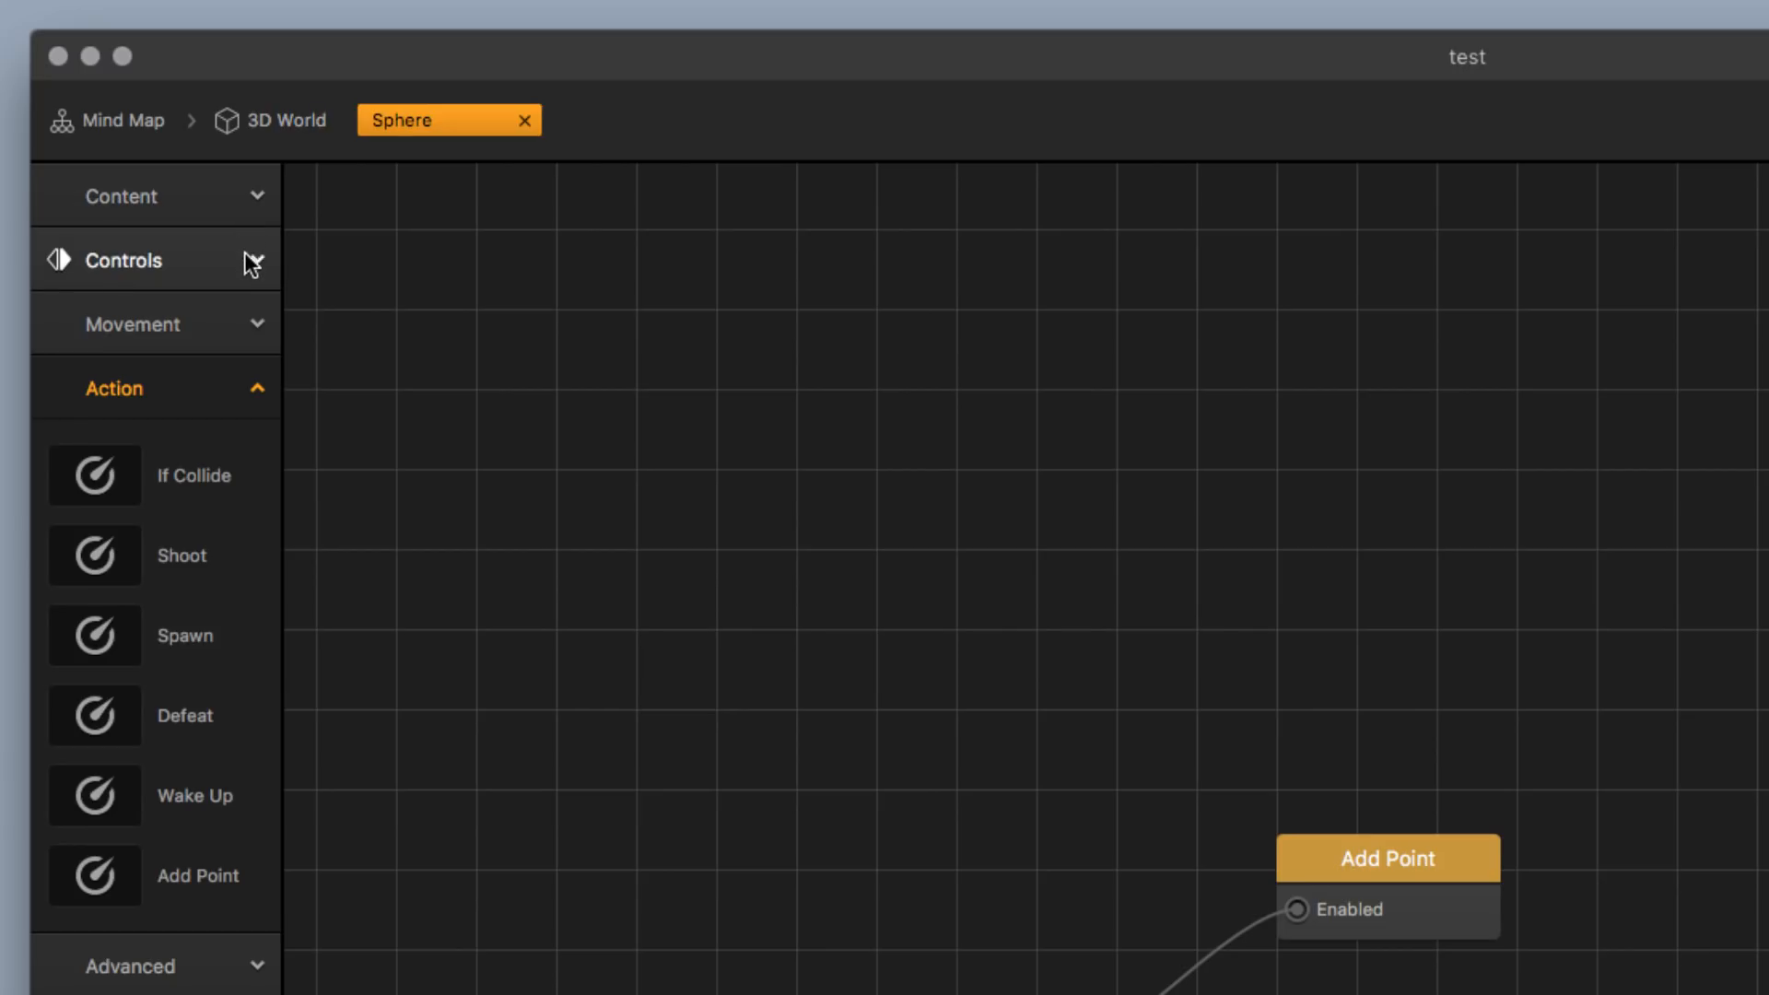
click(217, 205)
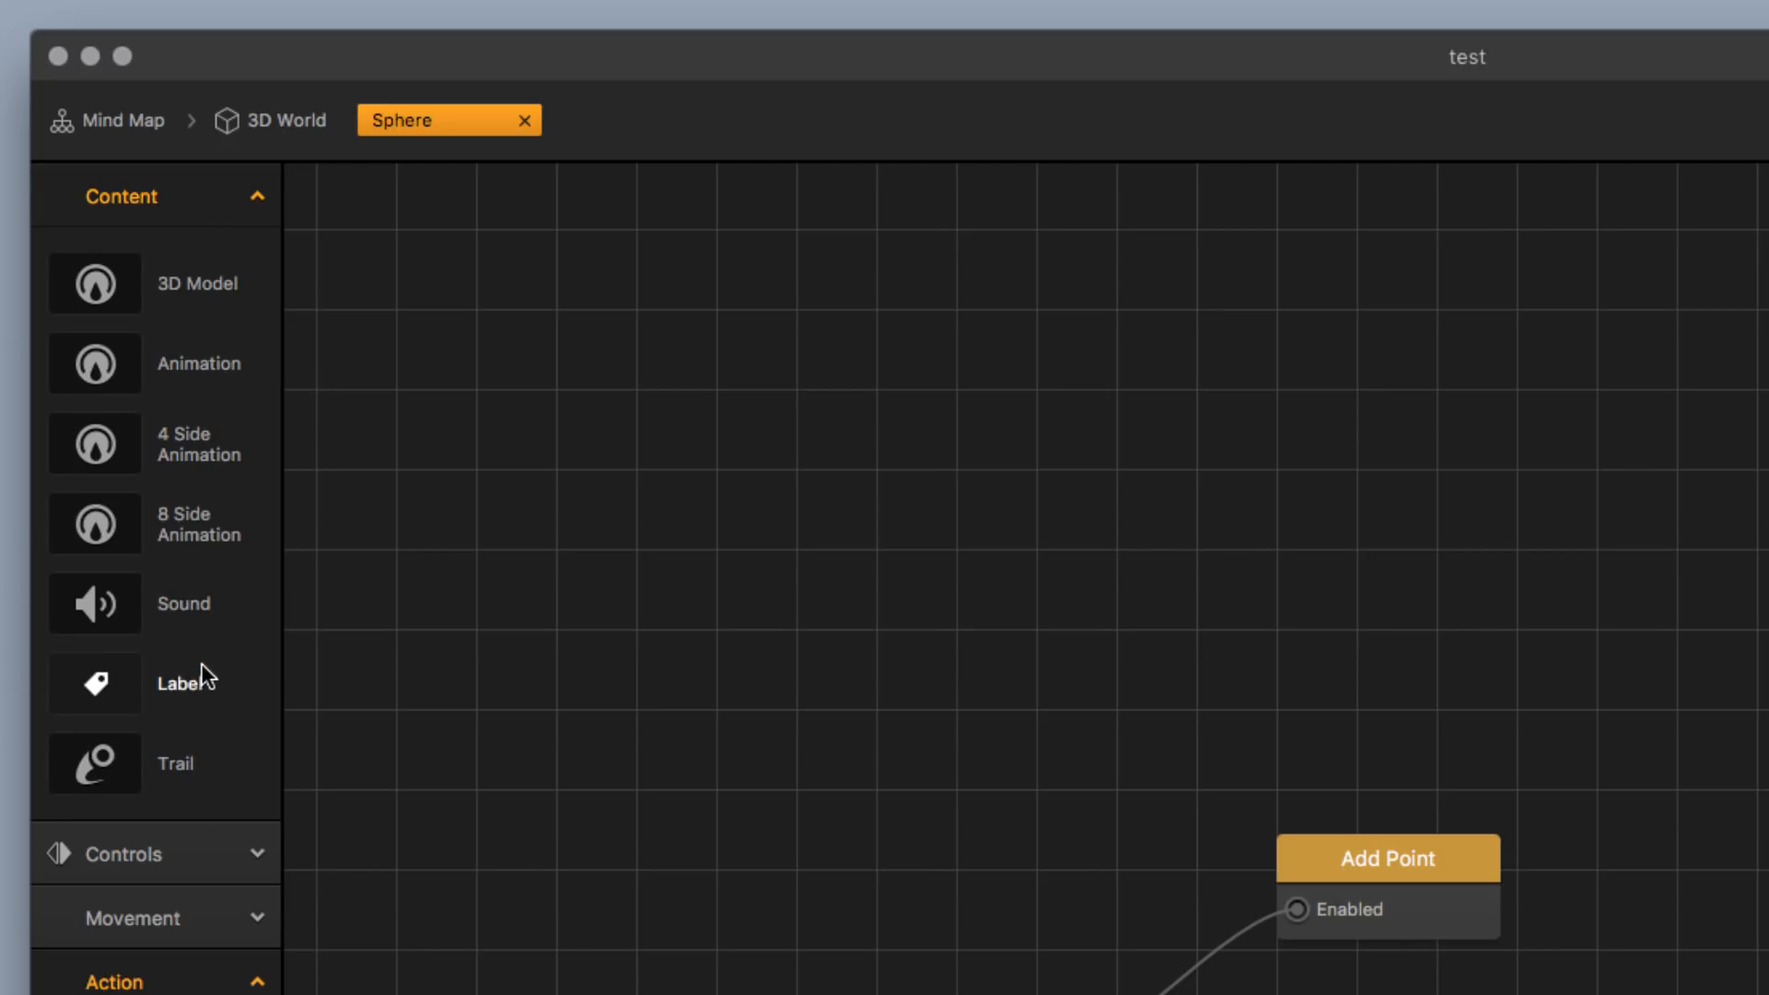
drag(1413, 716, 1342, 614)
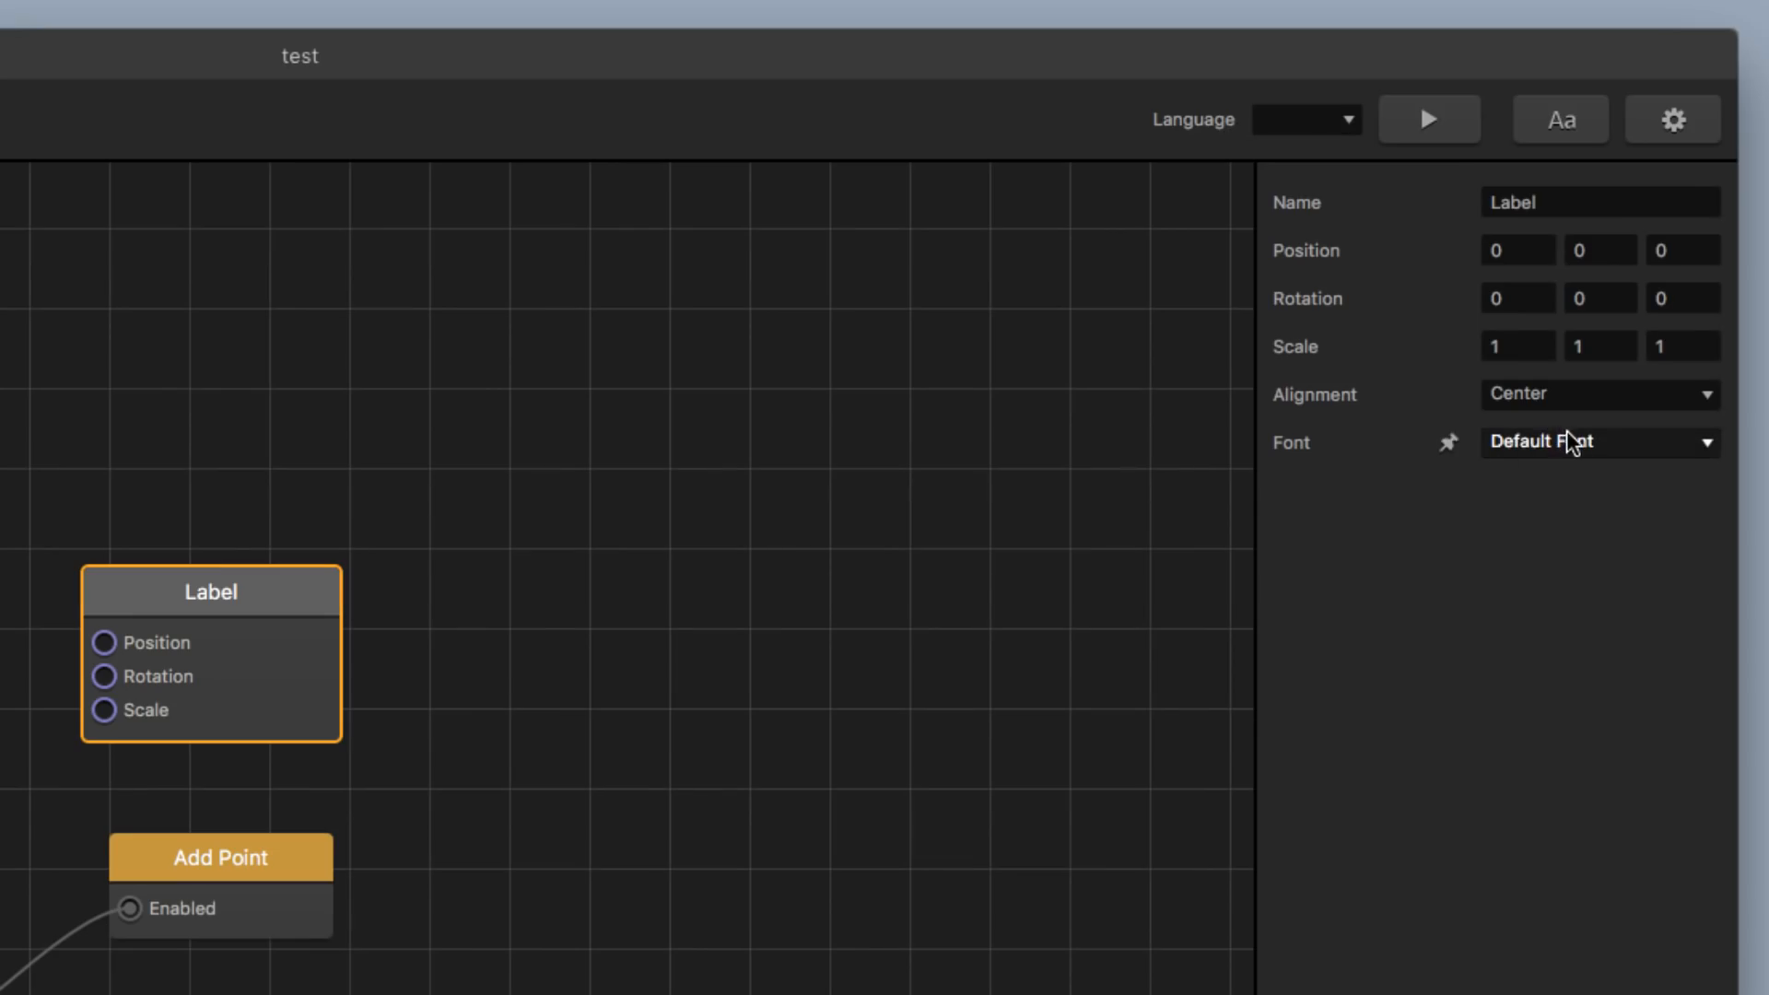
click(1648, 268)
click(1576, 396)
click(1576, 398)
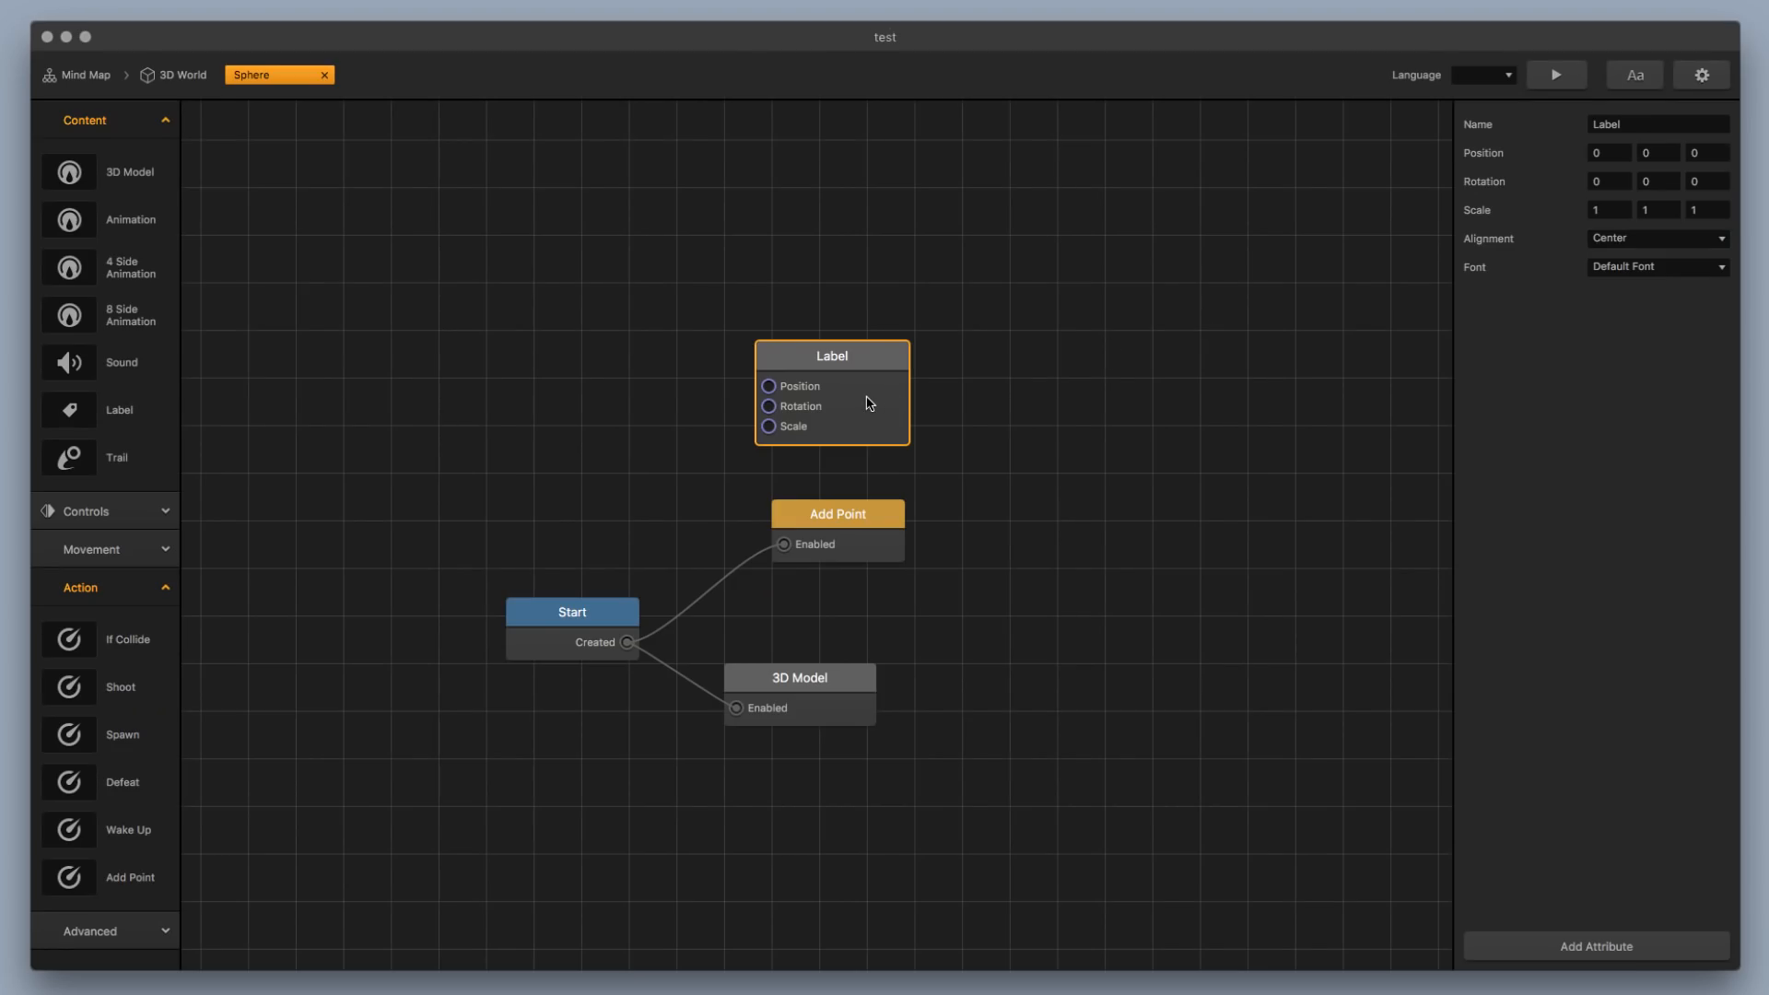
key(Delete)
Return to the 3D World and move the pyramid nearest the torus slightly toward it to even out the row's spacing
click(173, 71)
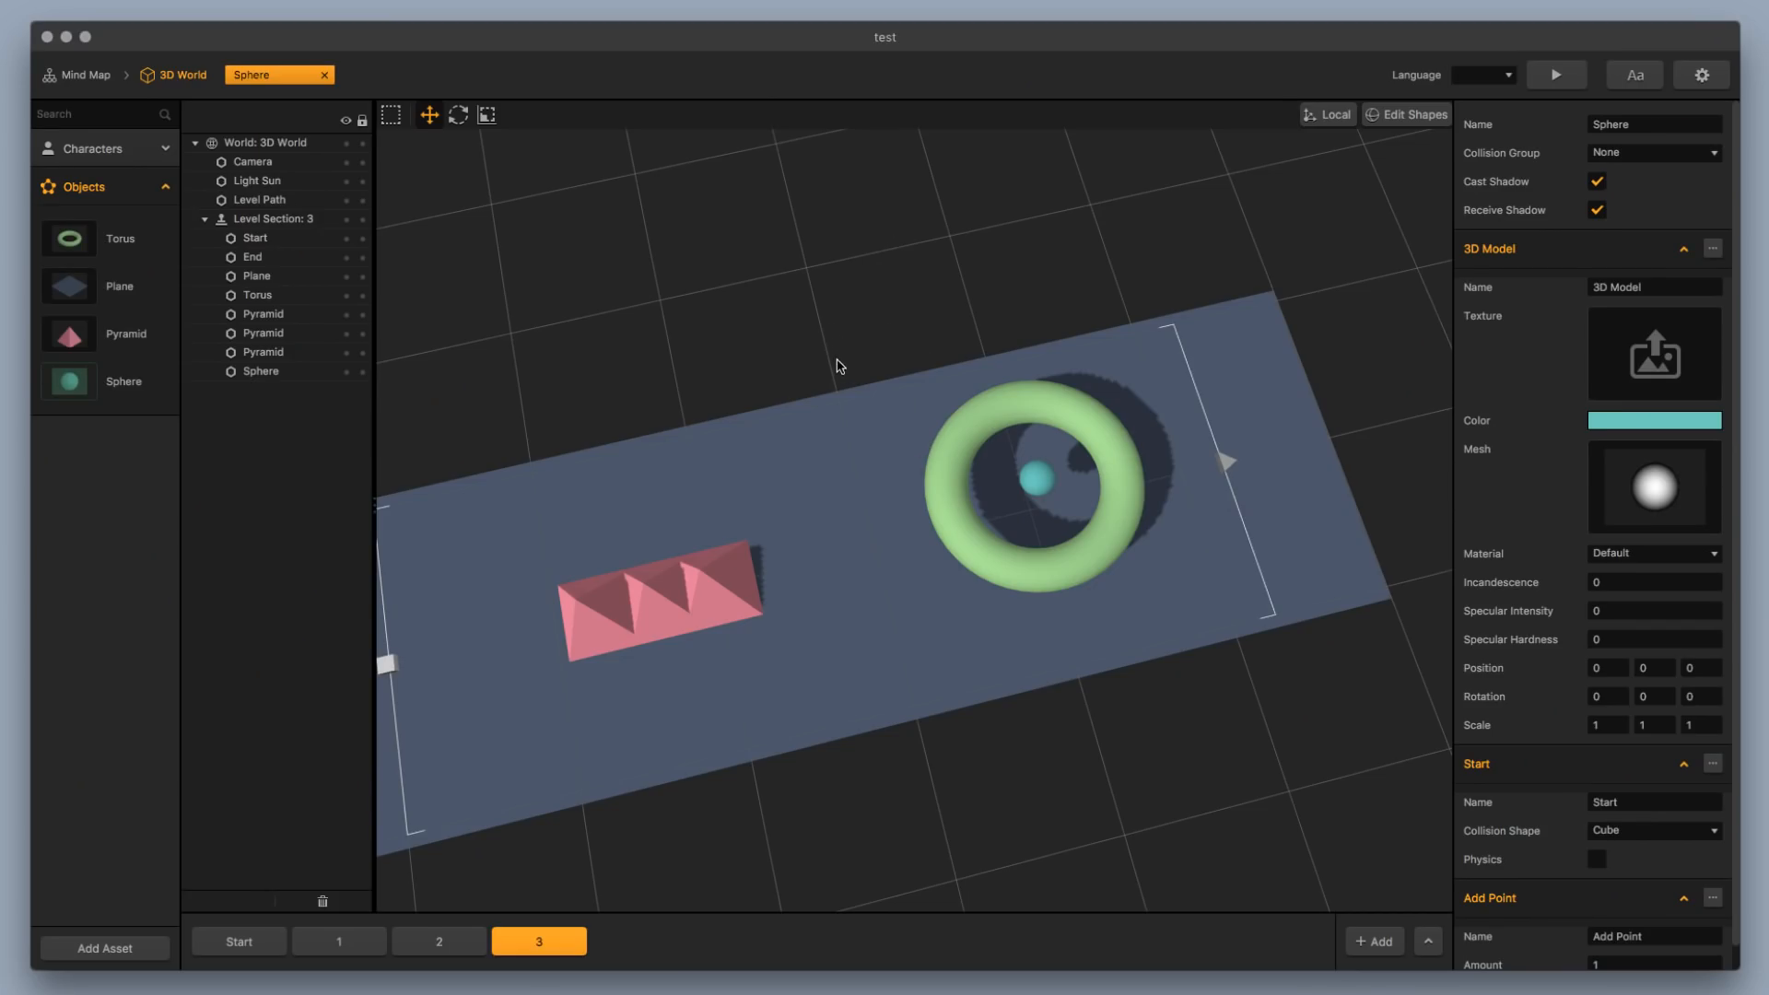
drag(839, 366, 841, 293)
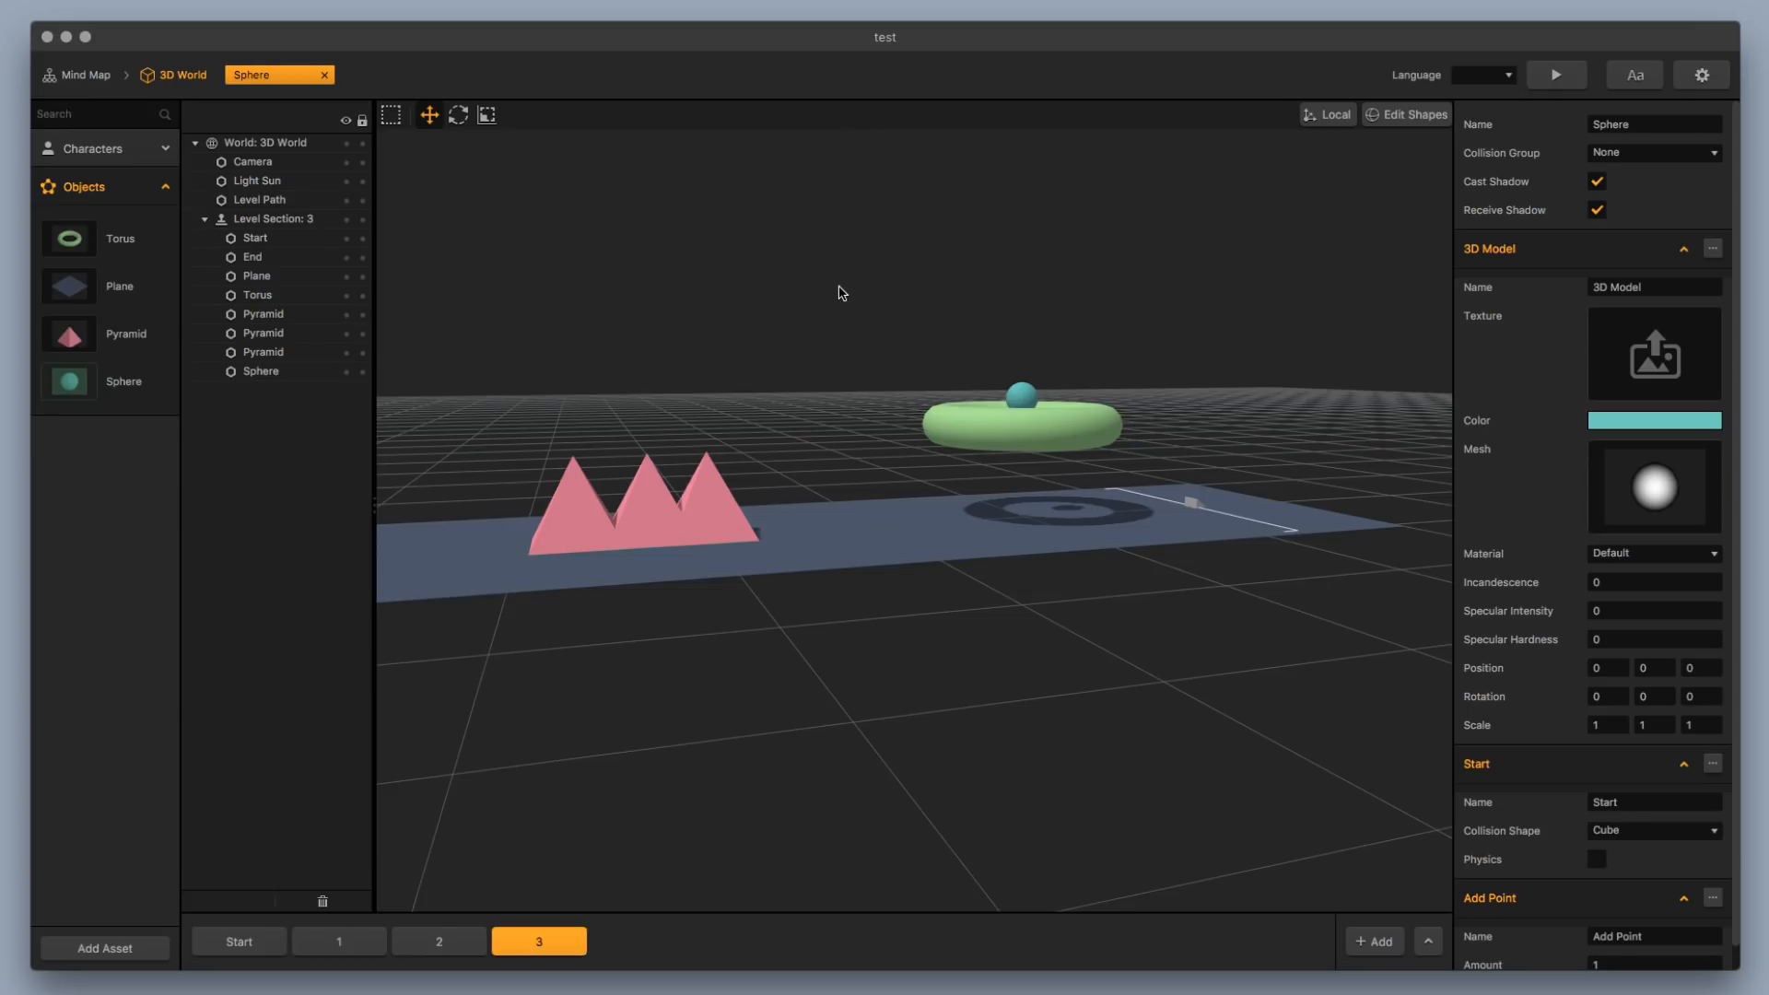
click(728, 493)
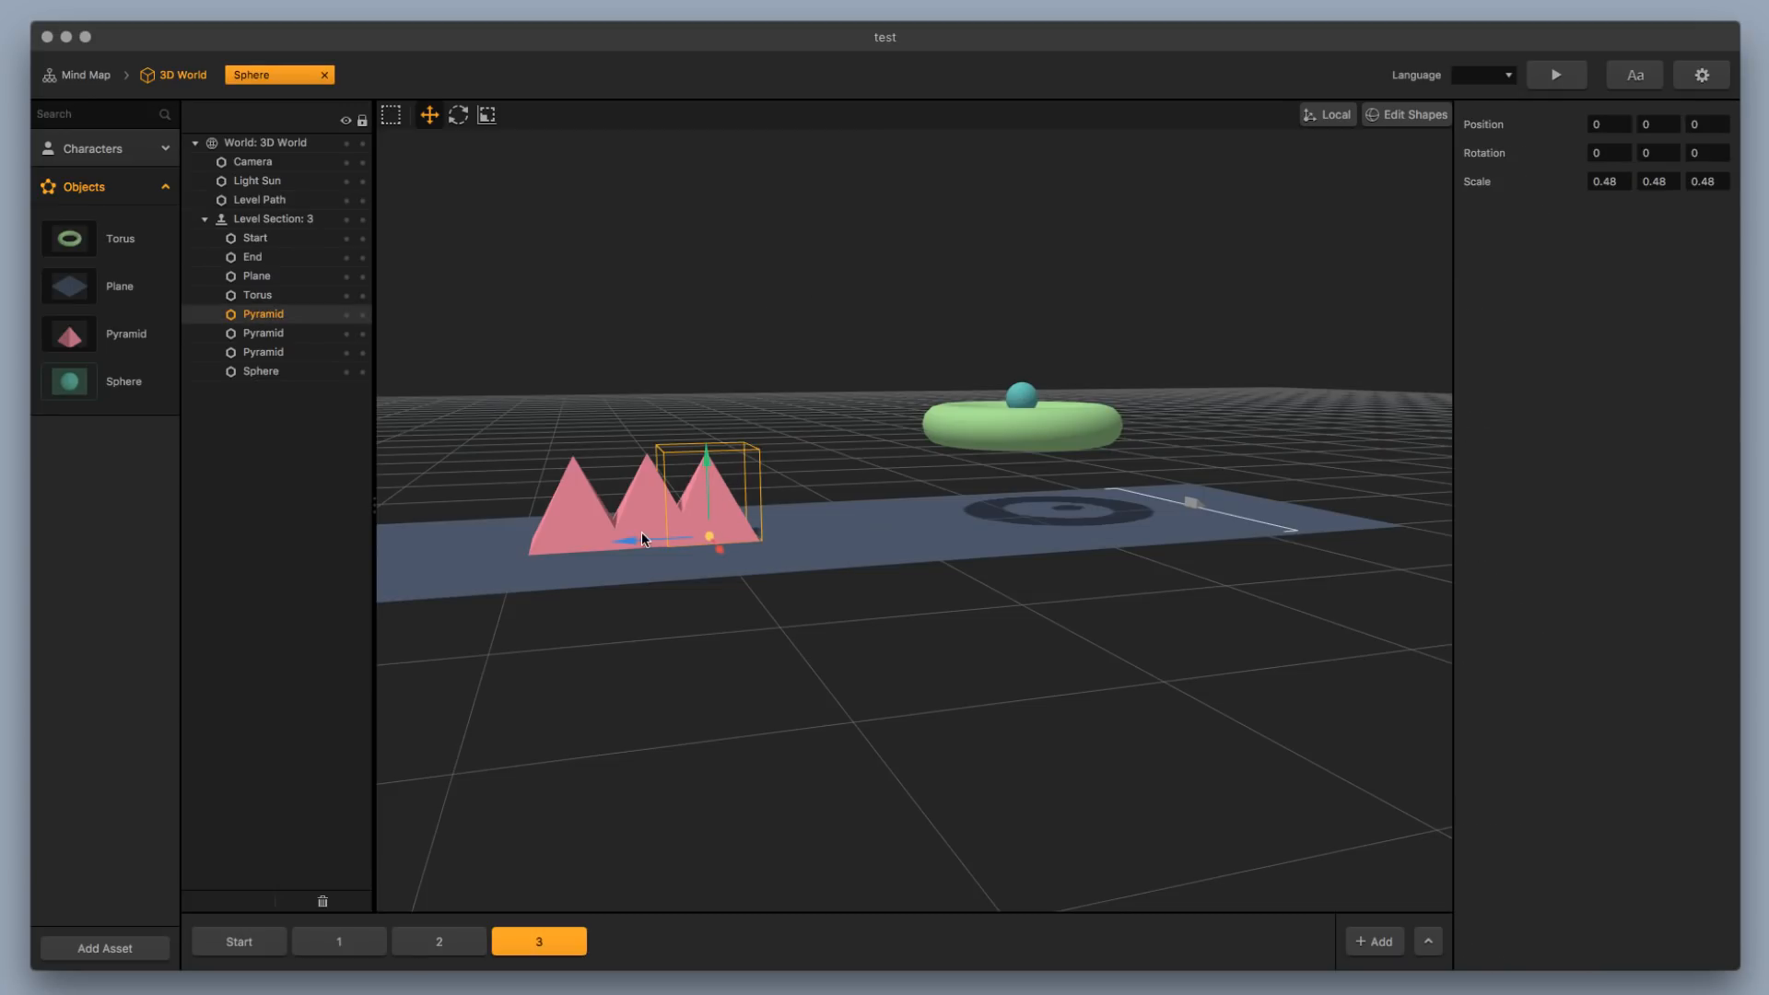
drag(634, 544, 648, 545)
click(763, 297)
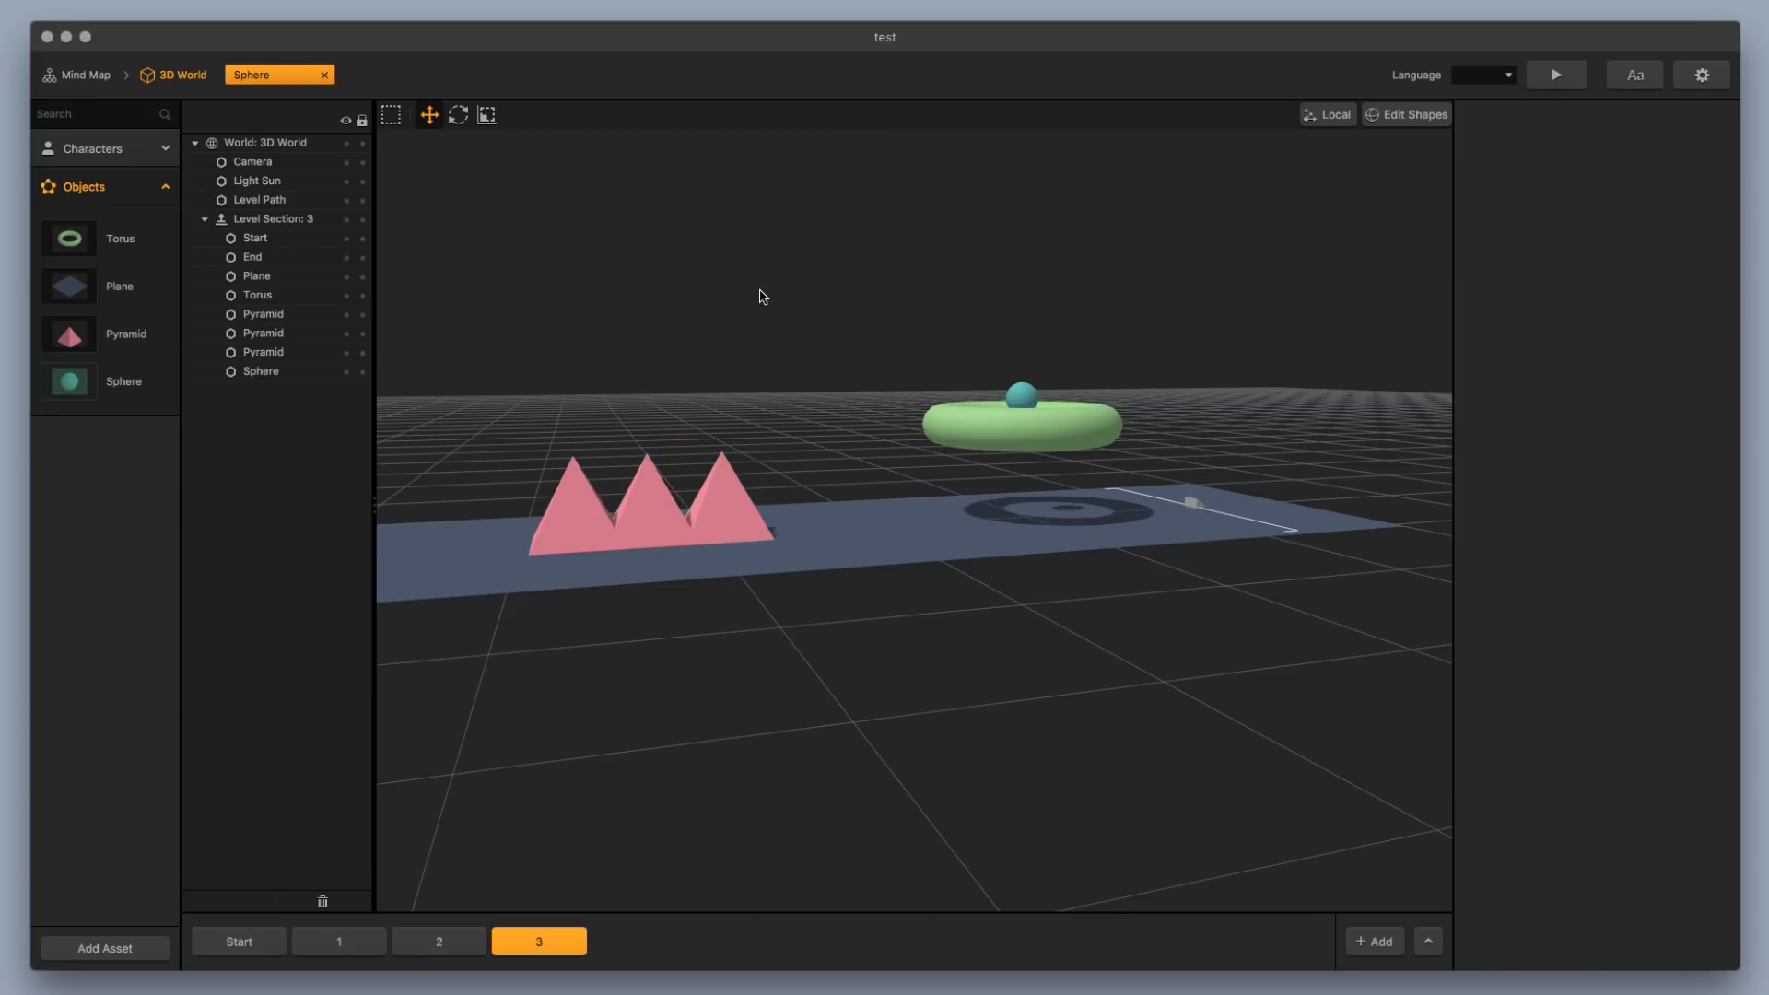
drag(832, 380, 847, 346)
drag(983, 357, 1133, 396)
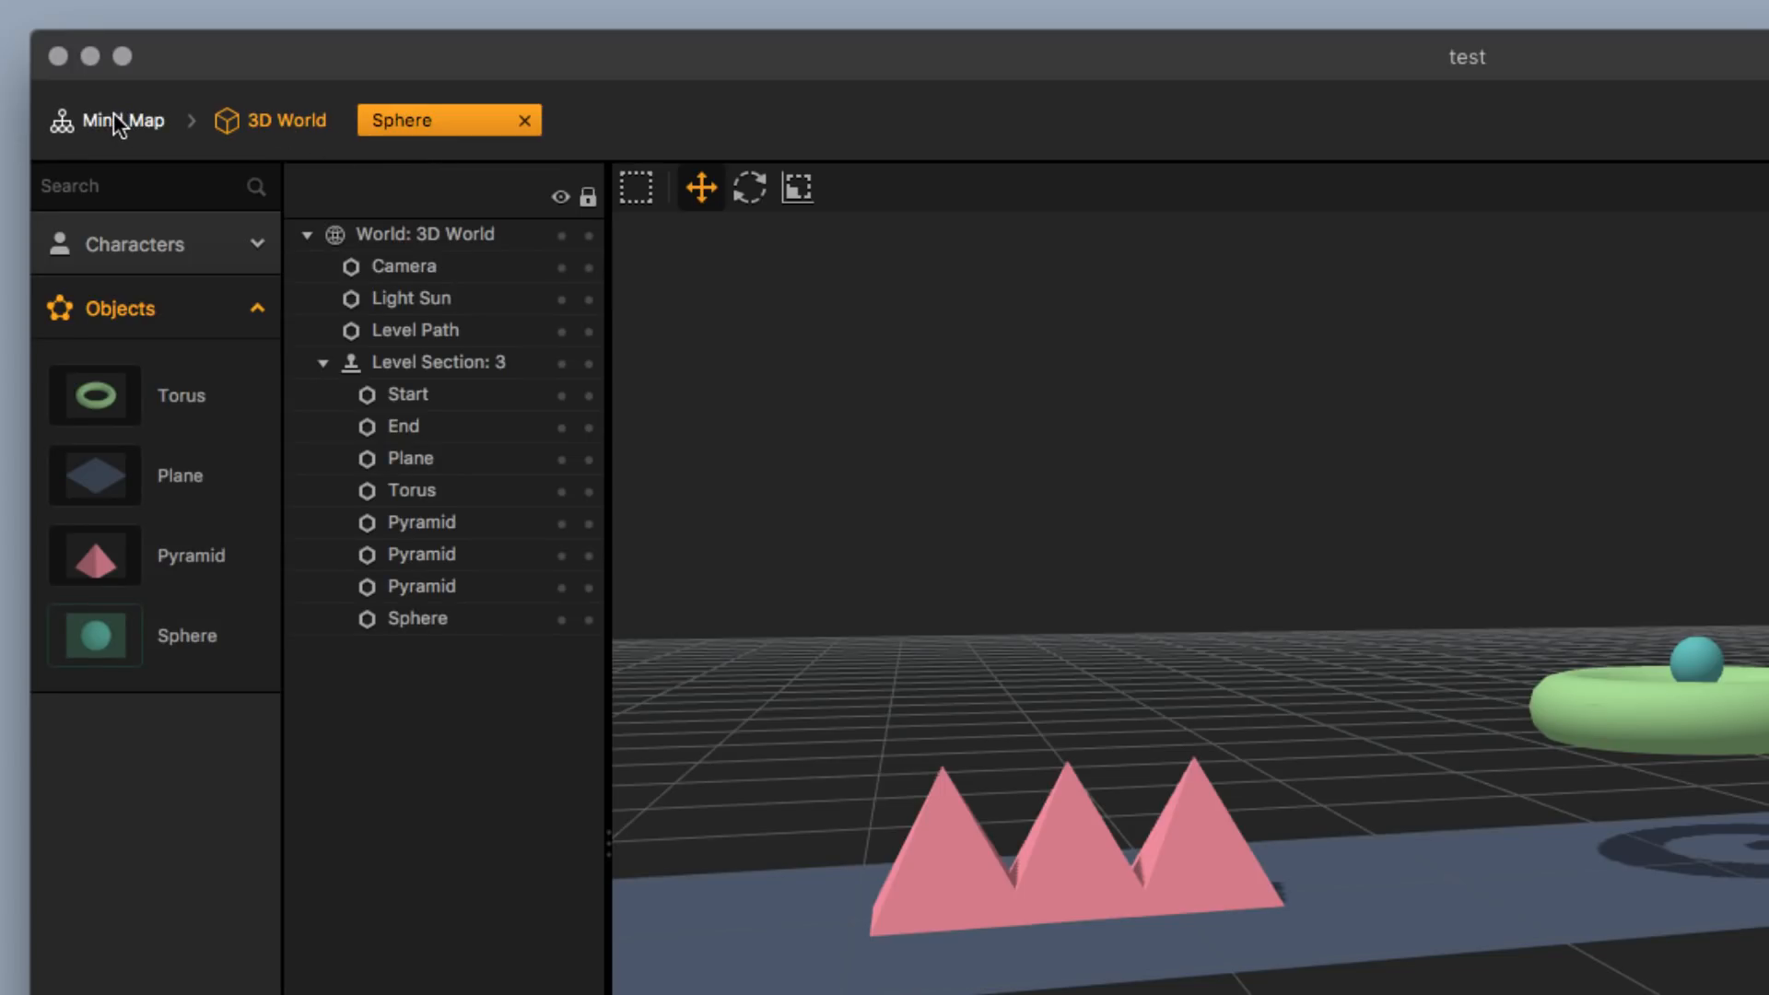
Add a UI node to the Mind Map and connect the 3D World's UI output to its Load input
click(116, 122)
right_click(1125, 494)
click(1158, 522)
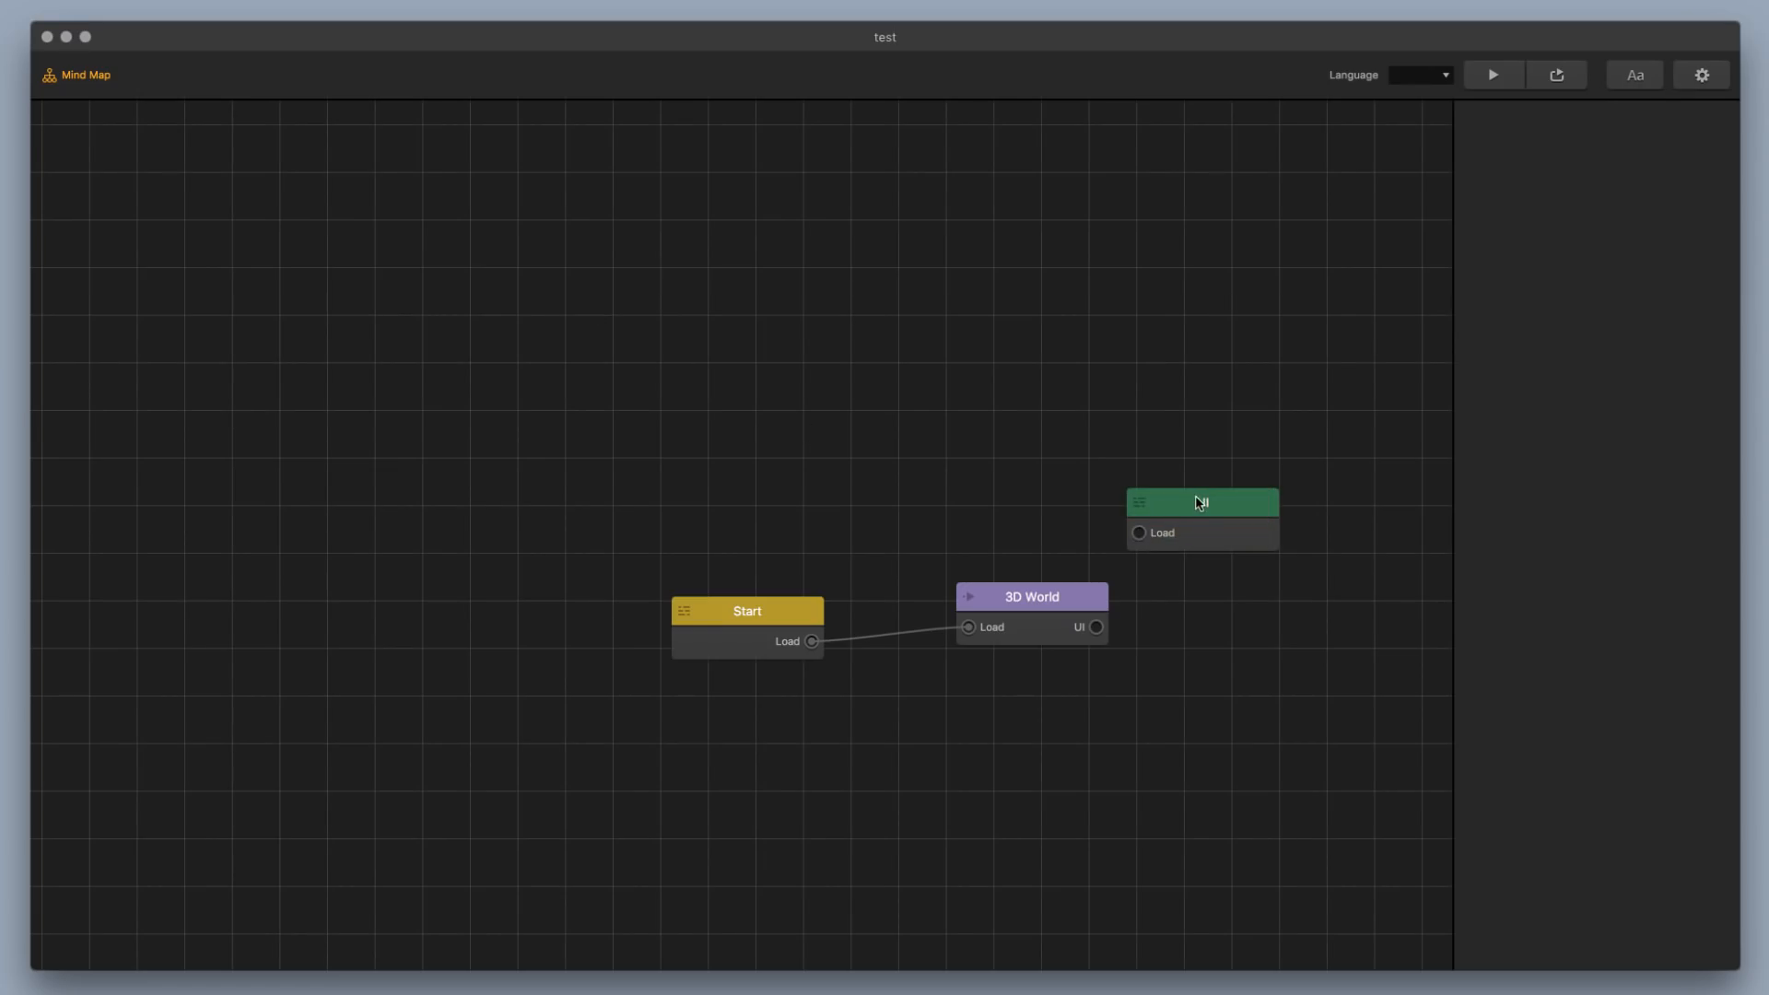
drag(1200, 502, 1191, 497)
drag(1097, 627, 1123, 575)
click(1196, 510)
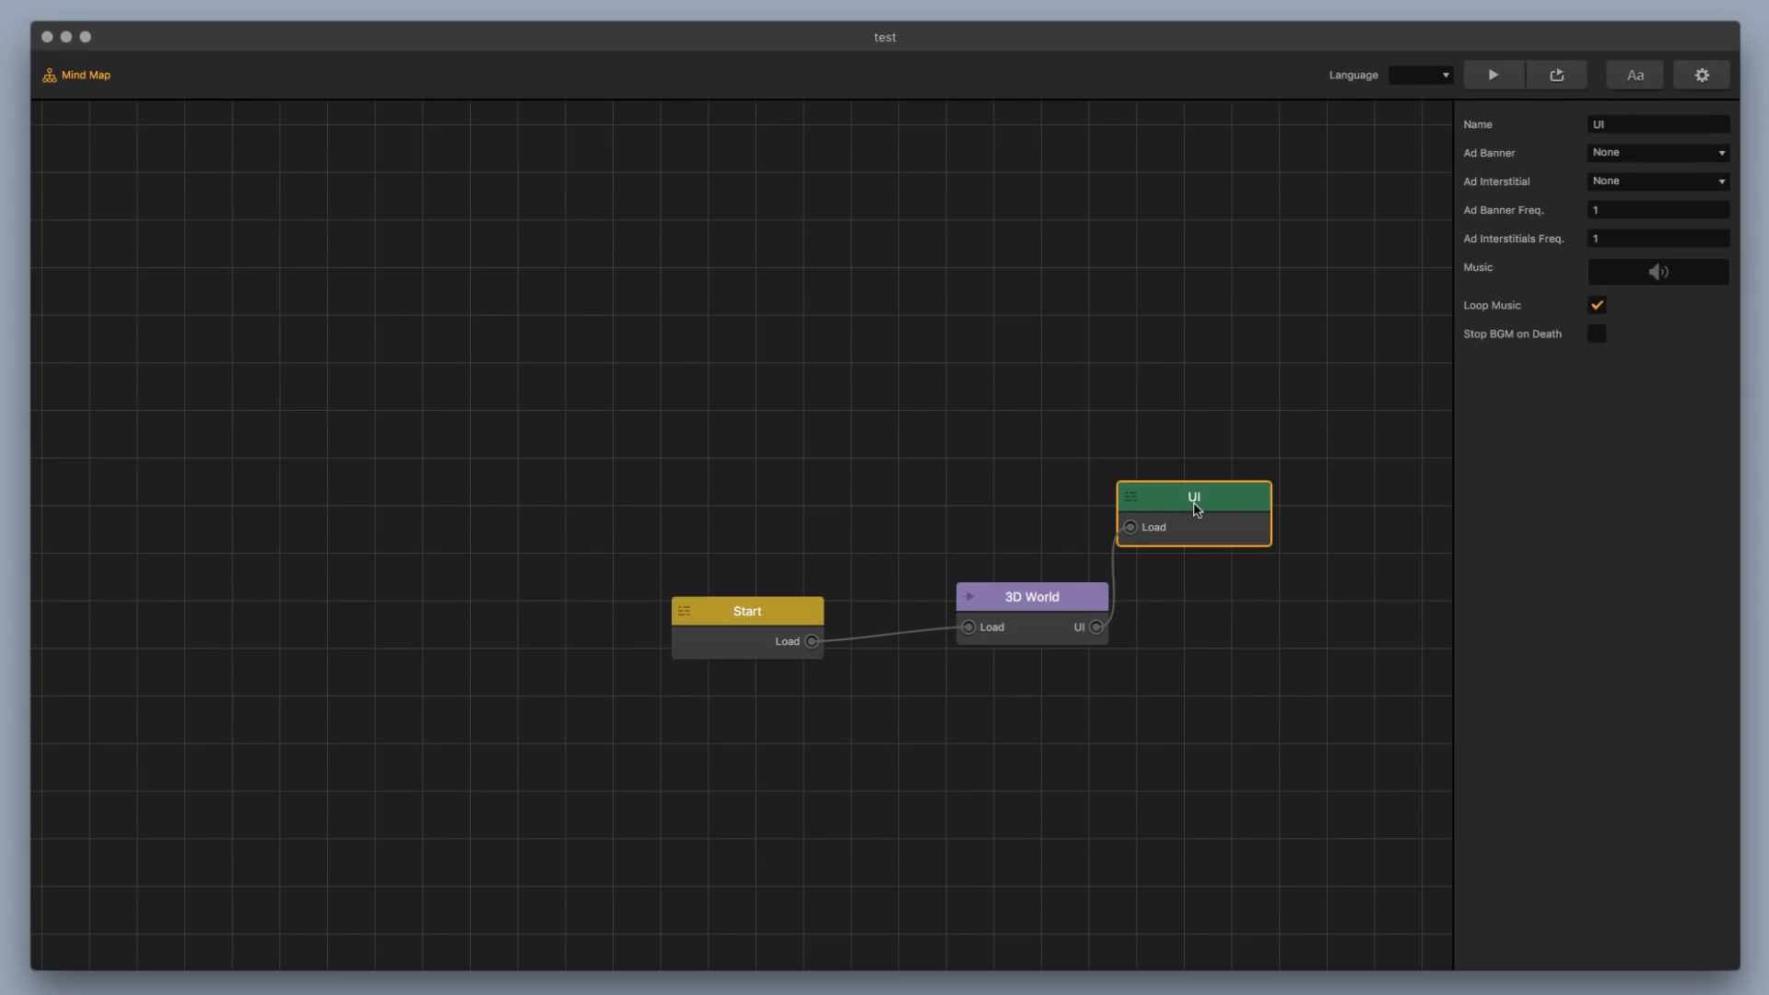
Open the UI scene, place a Default Font label at the top center of the screen and set its function to Score
double_click(1221, 487)
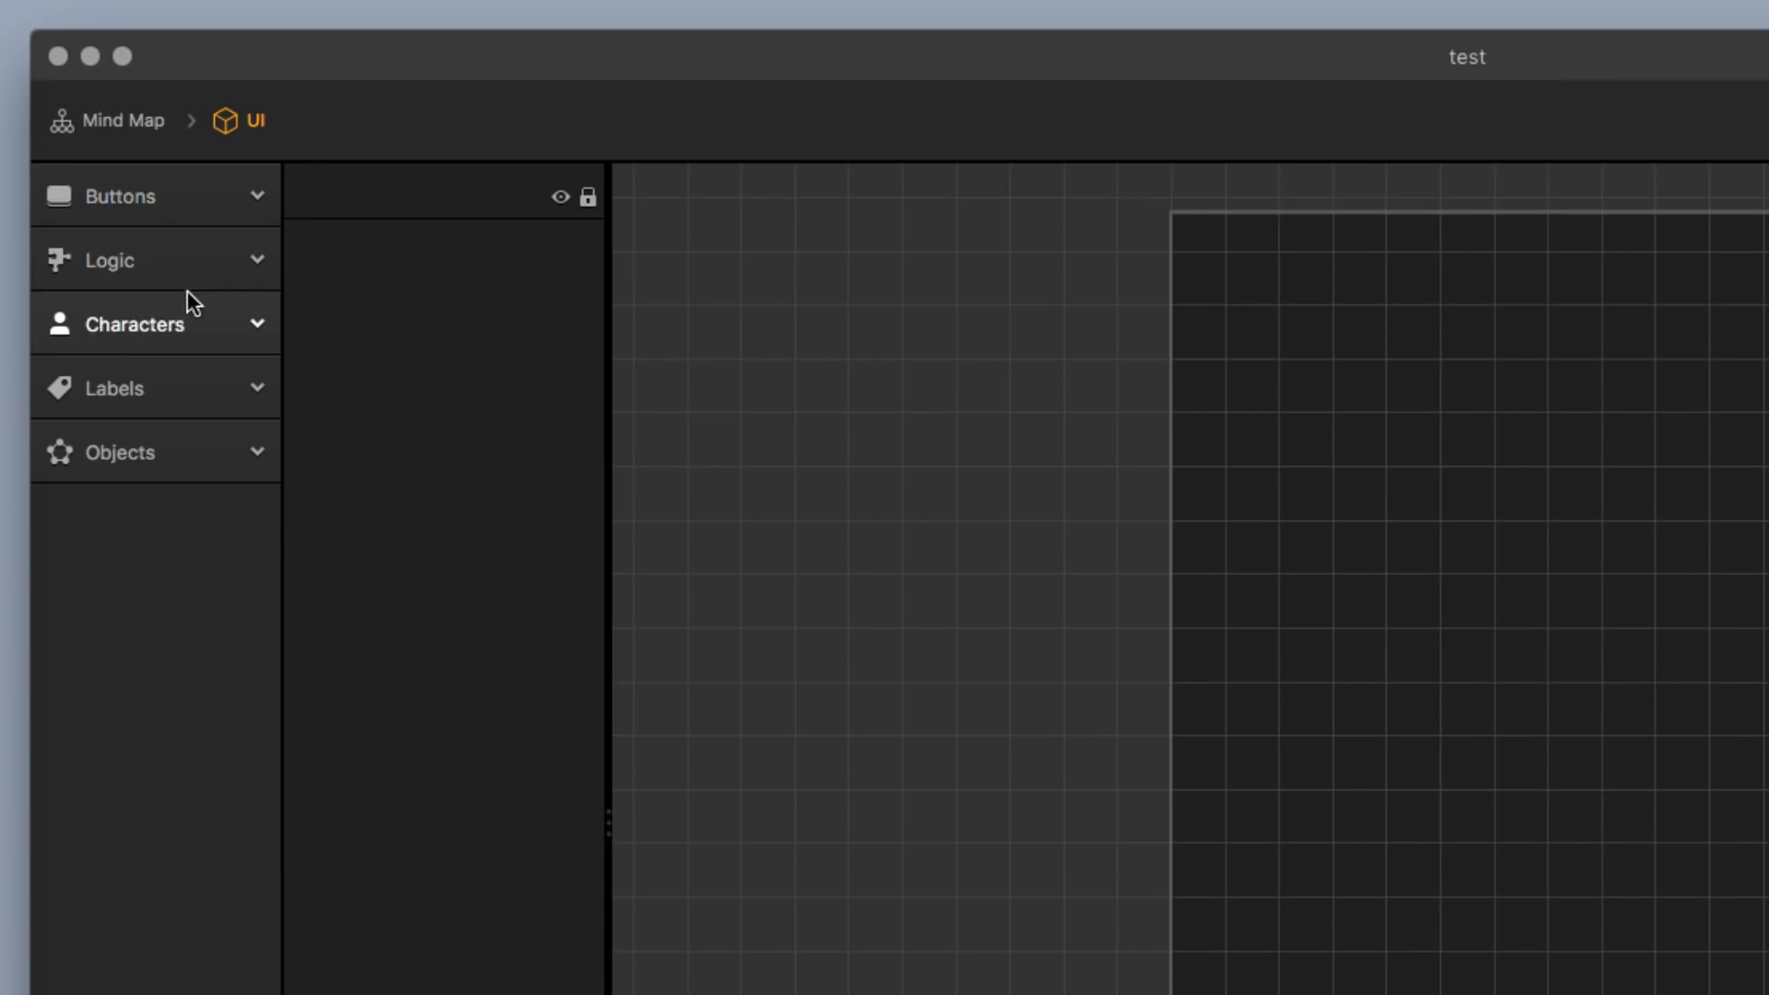
click(134, 237)
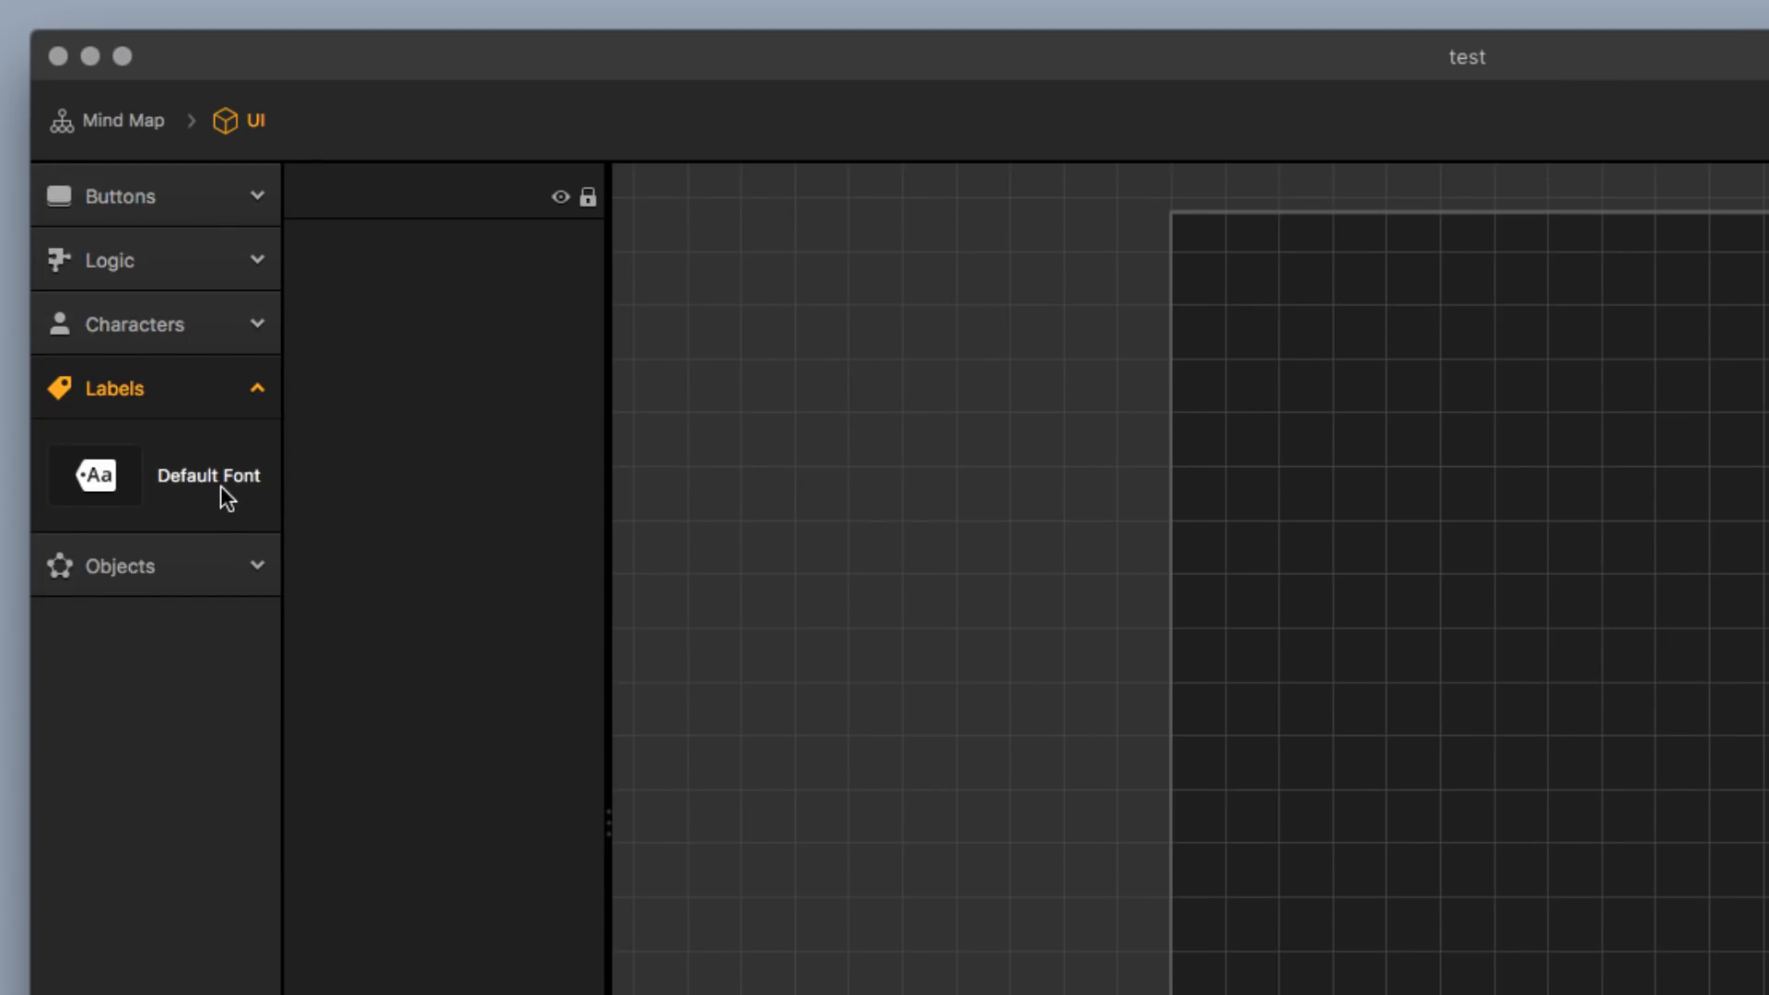
drag(221, 486, 1512, 314)
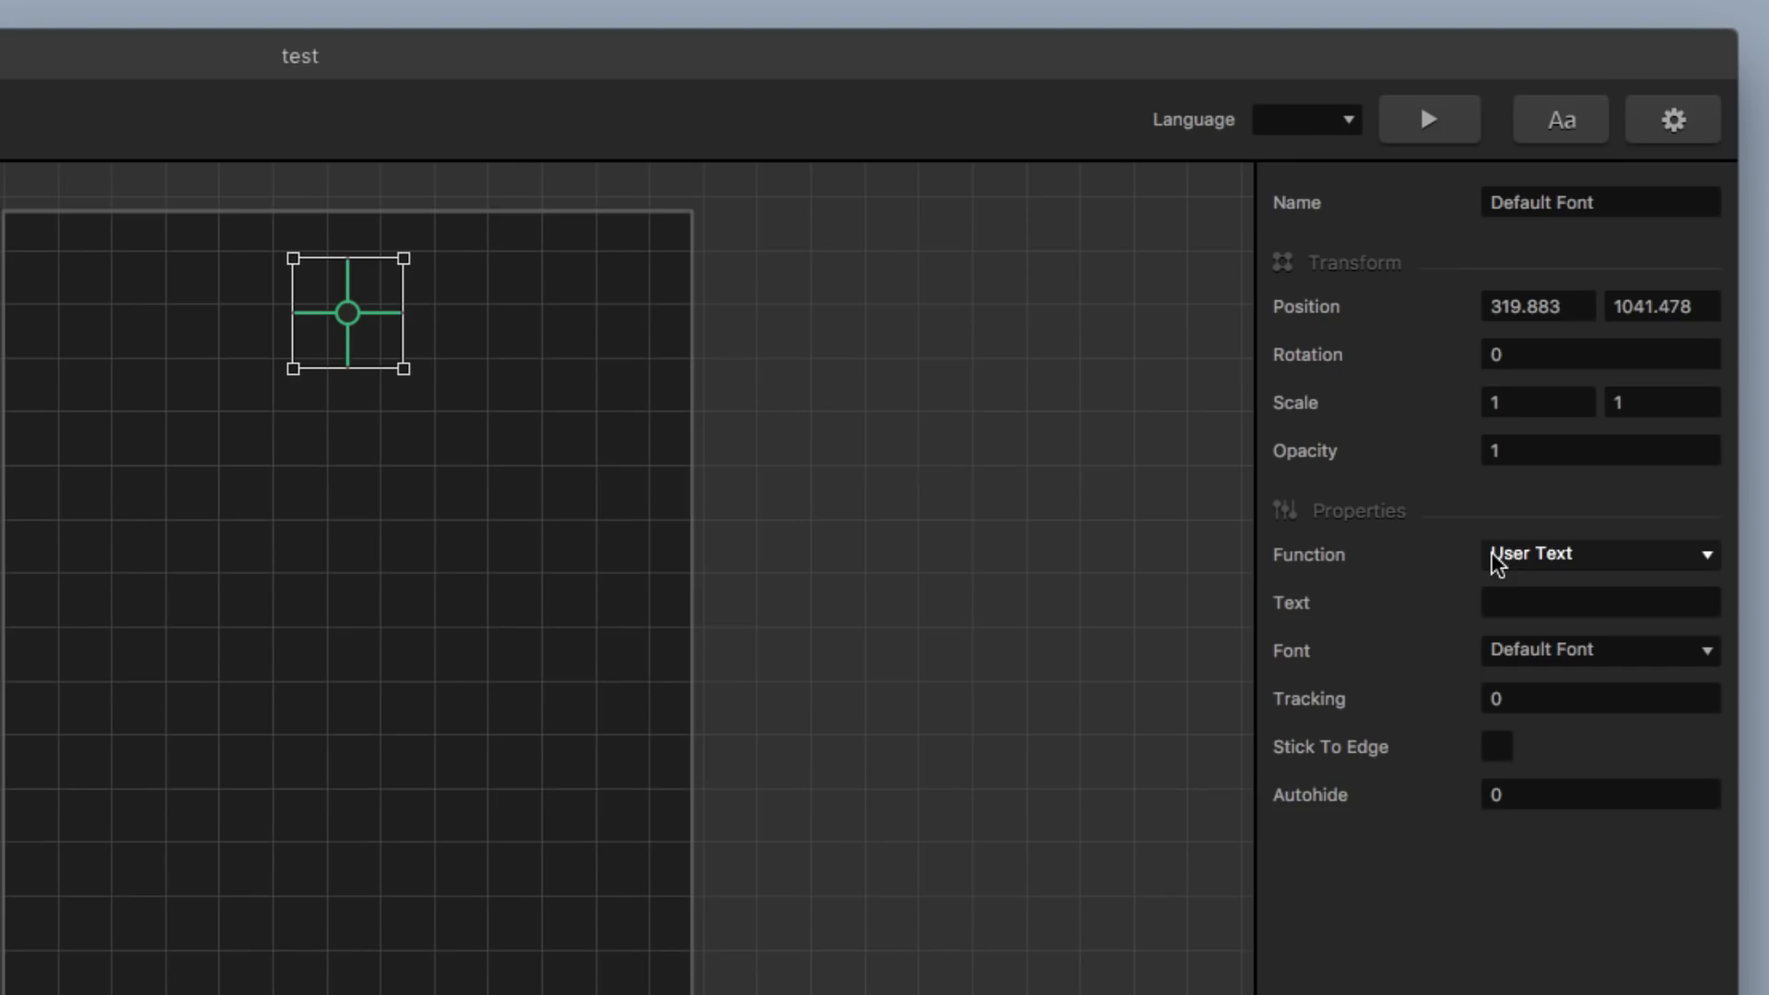
click(1609, 334)
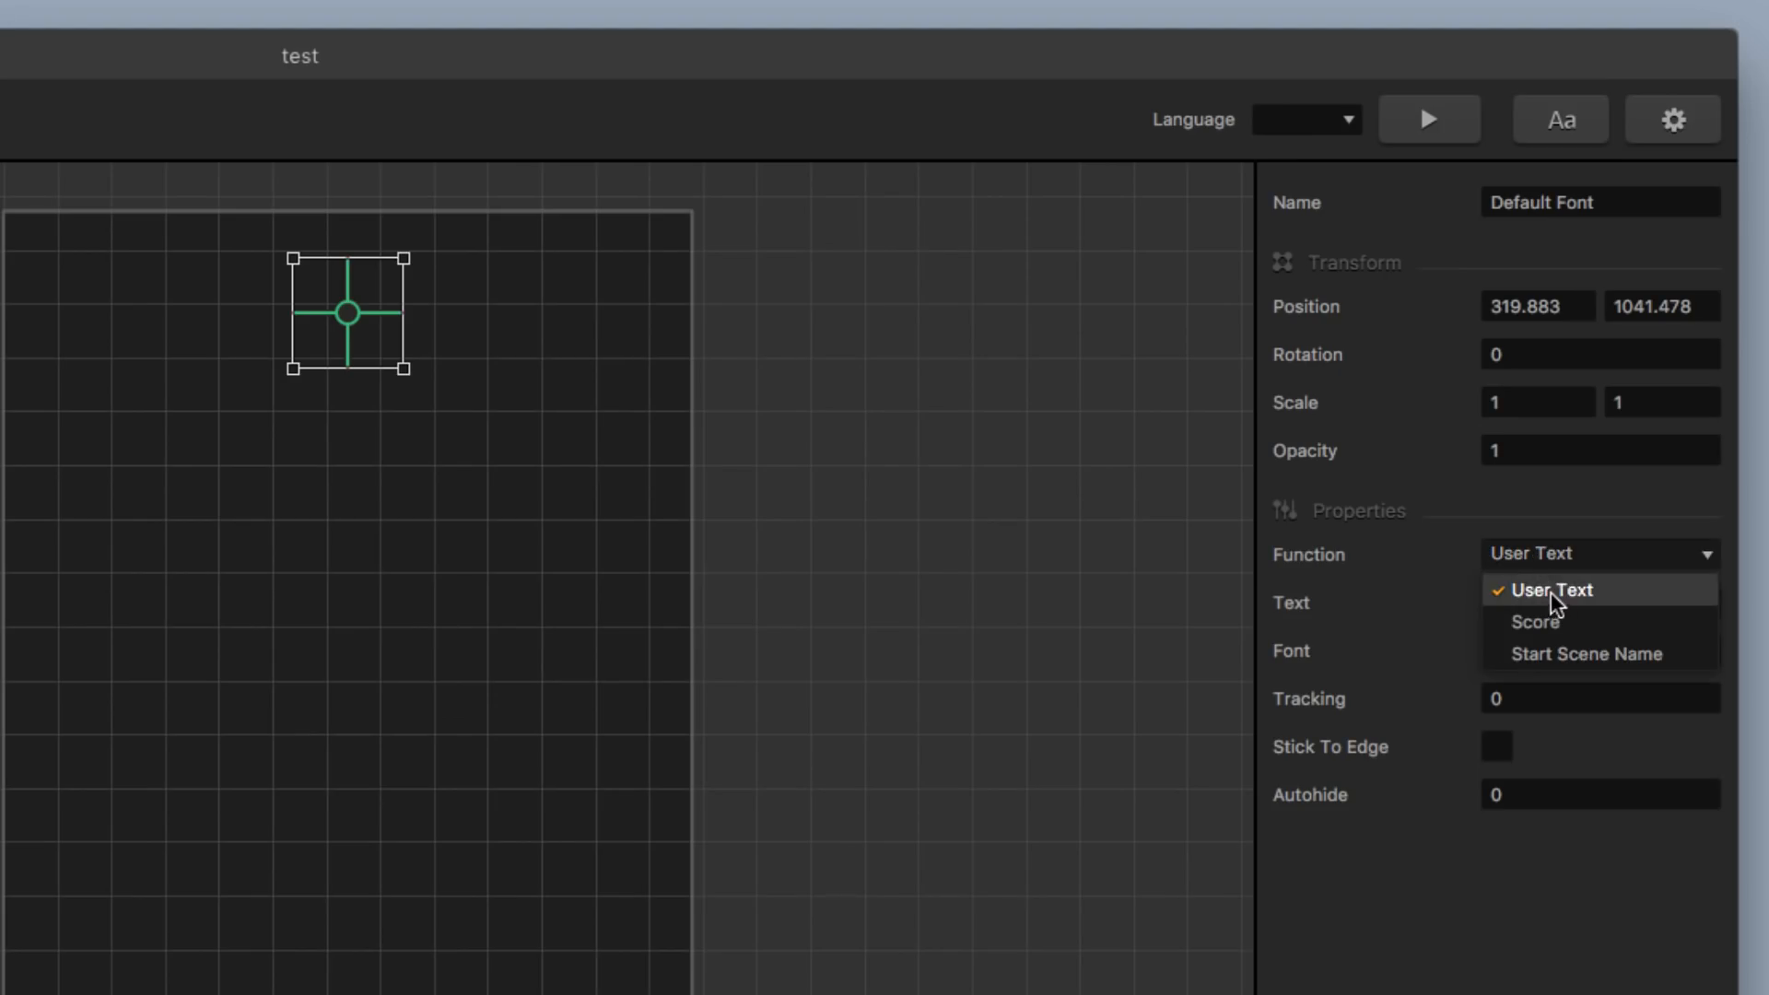
click(1627, 376)
click(1551, 613)
click(1549, 632)
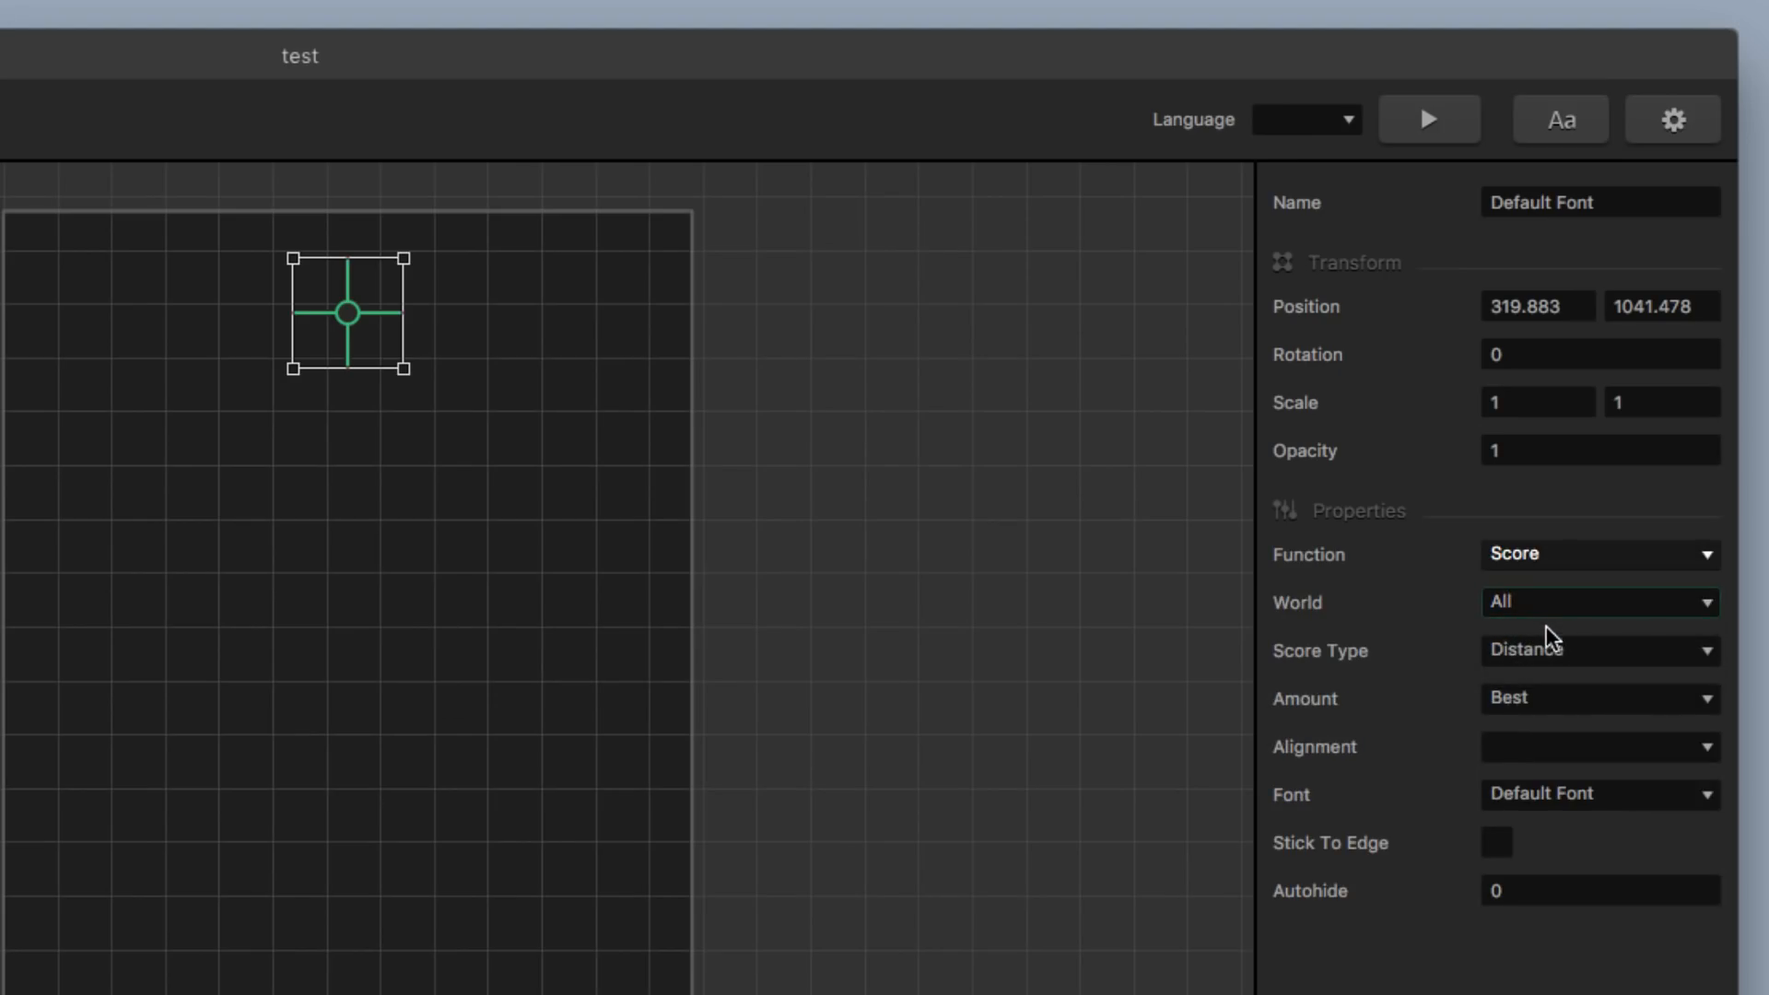
Configure the score label with score type Points, world Current World, amount Current, alignment Center and Default Font
click(1557, 656)
click(1557, 719)
click(1536, 603)
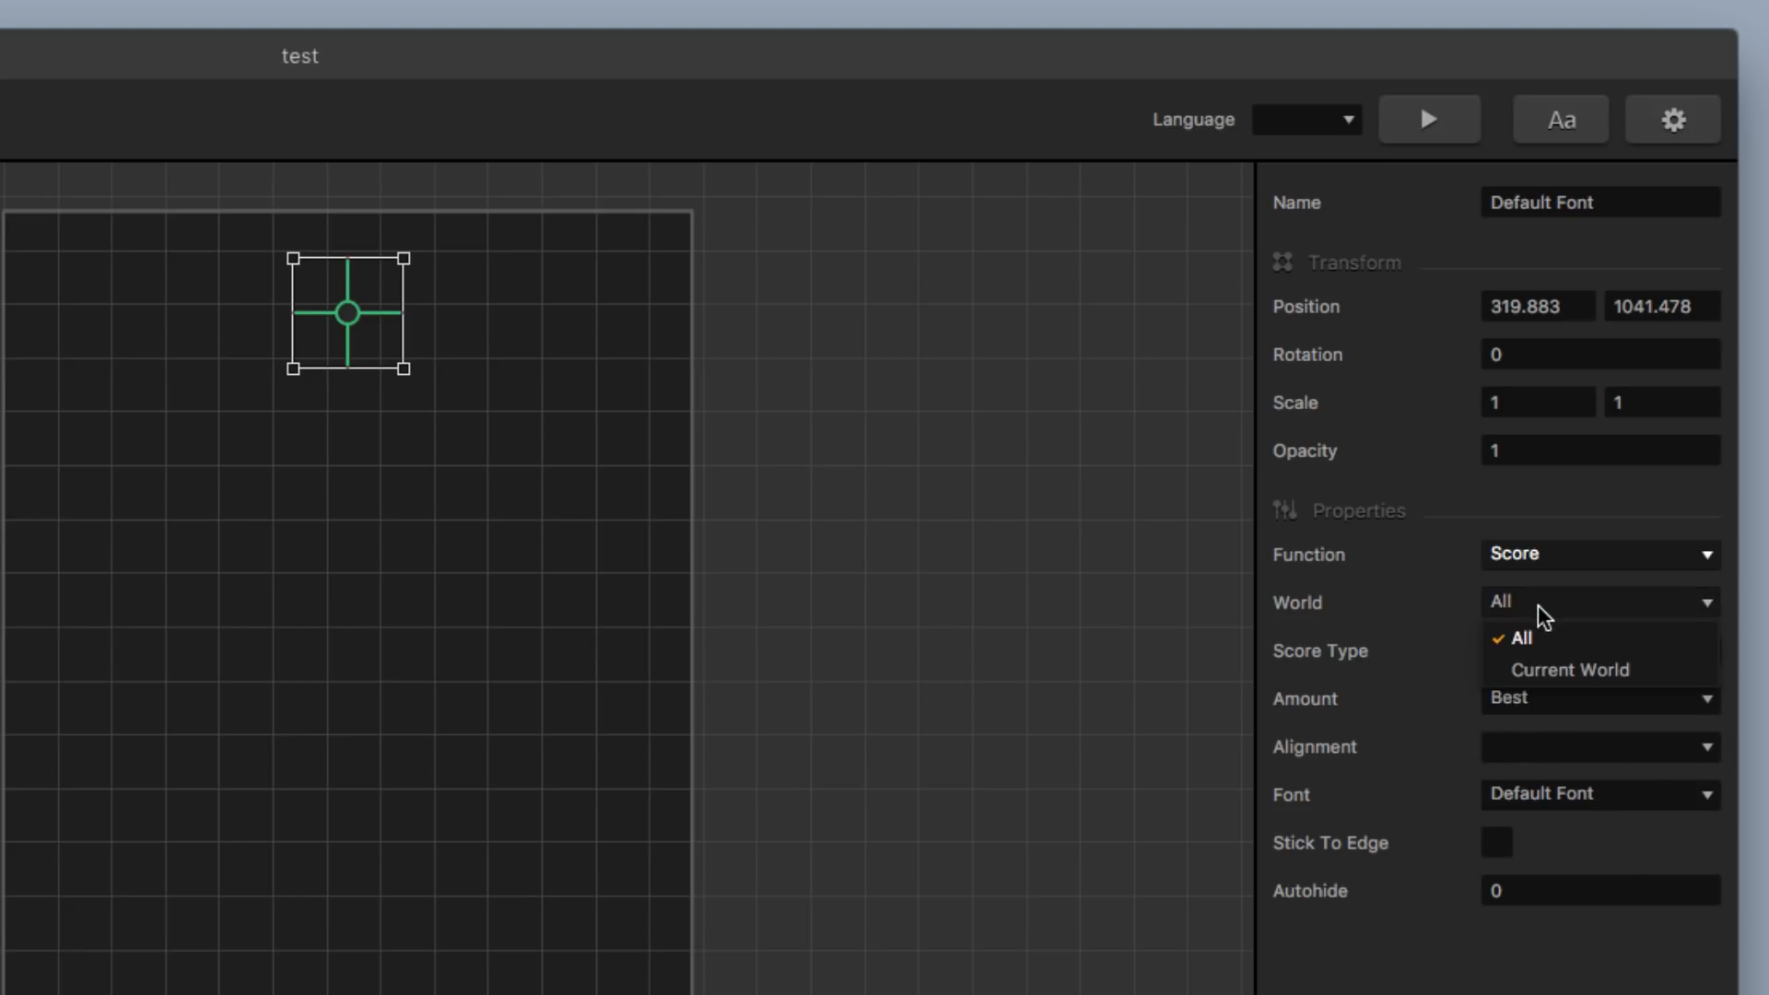
click(1566, 674)
click(1558, 706)
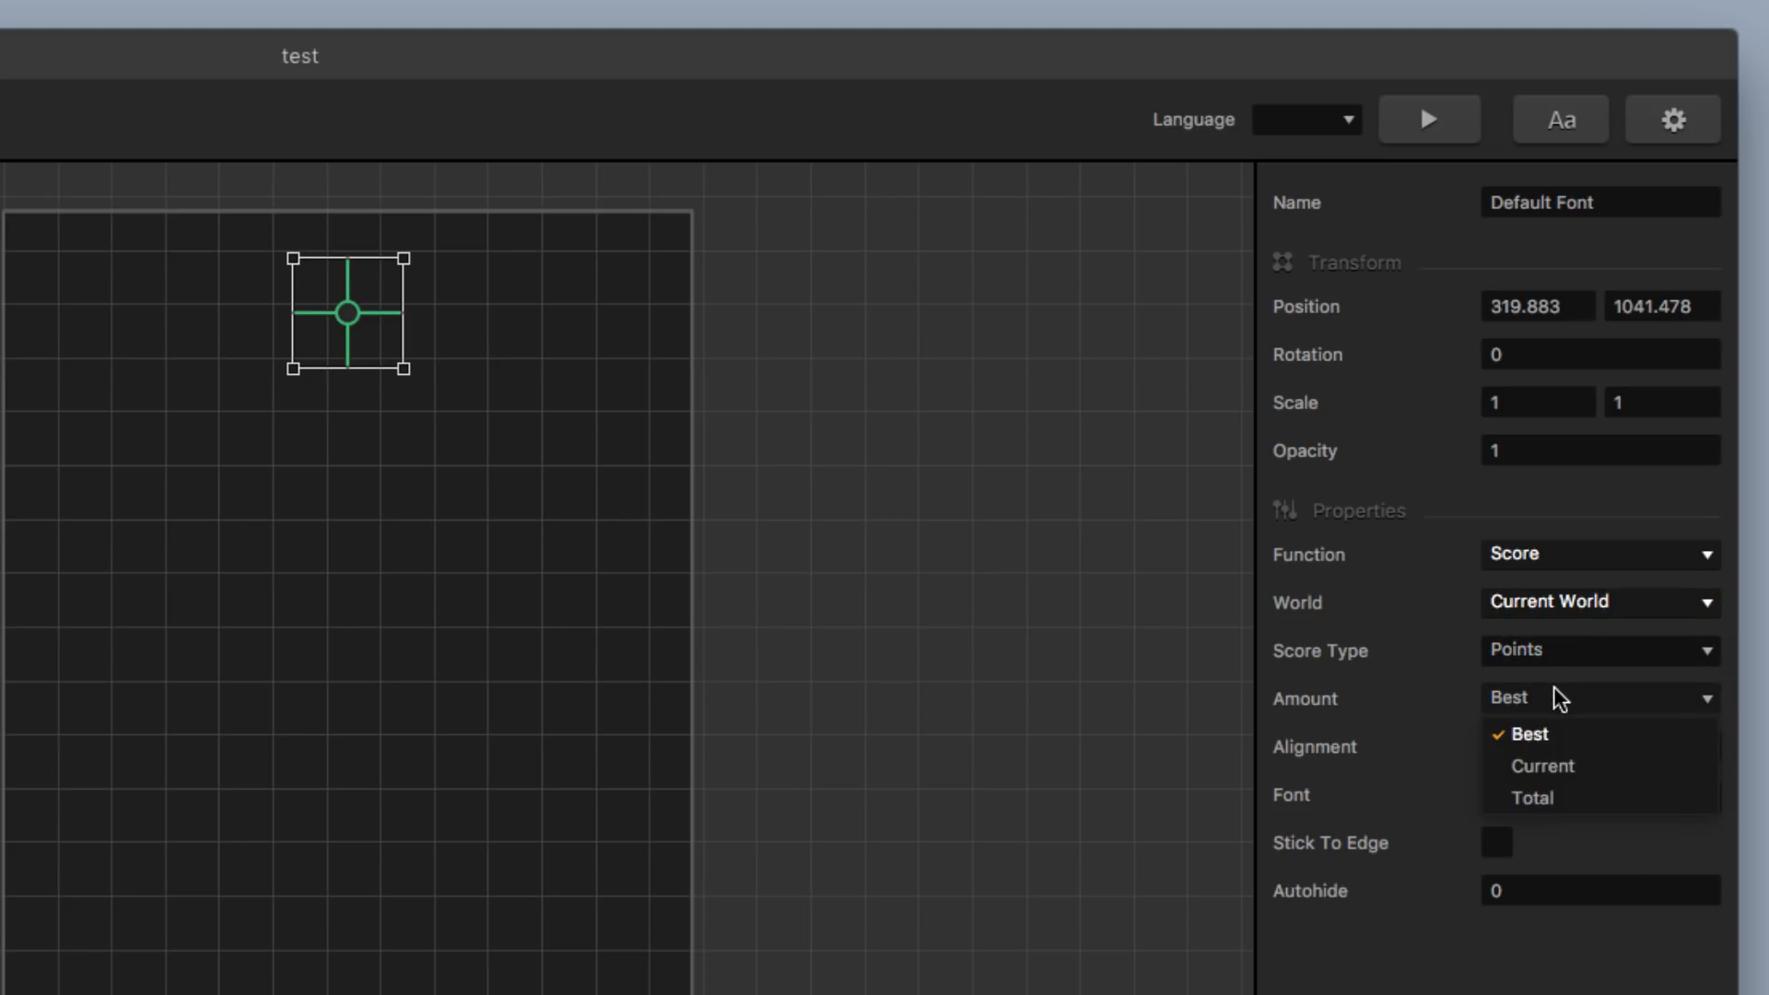
click(1572, 768)
click(1572, 758)
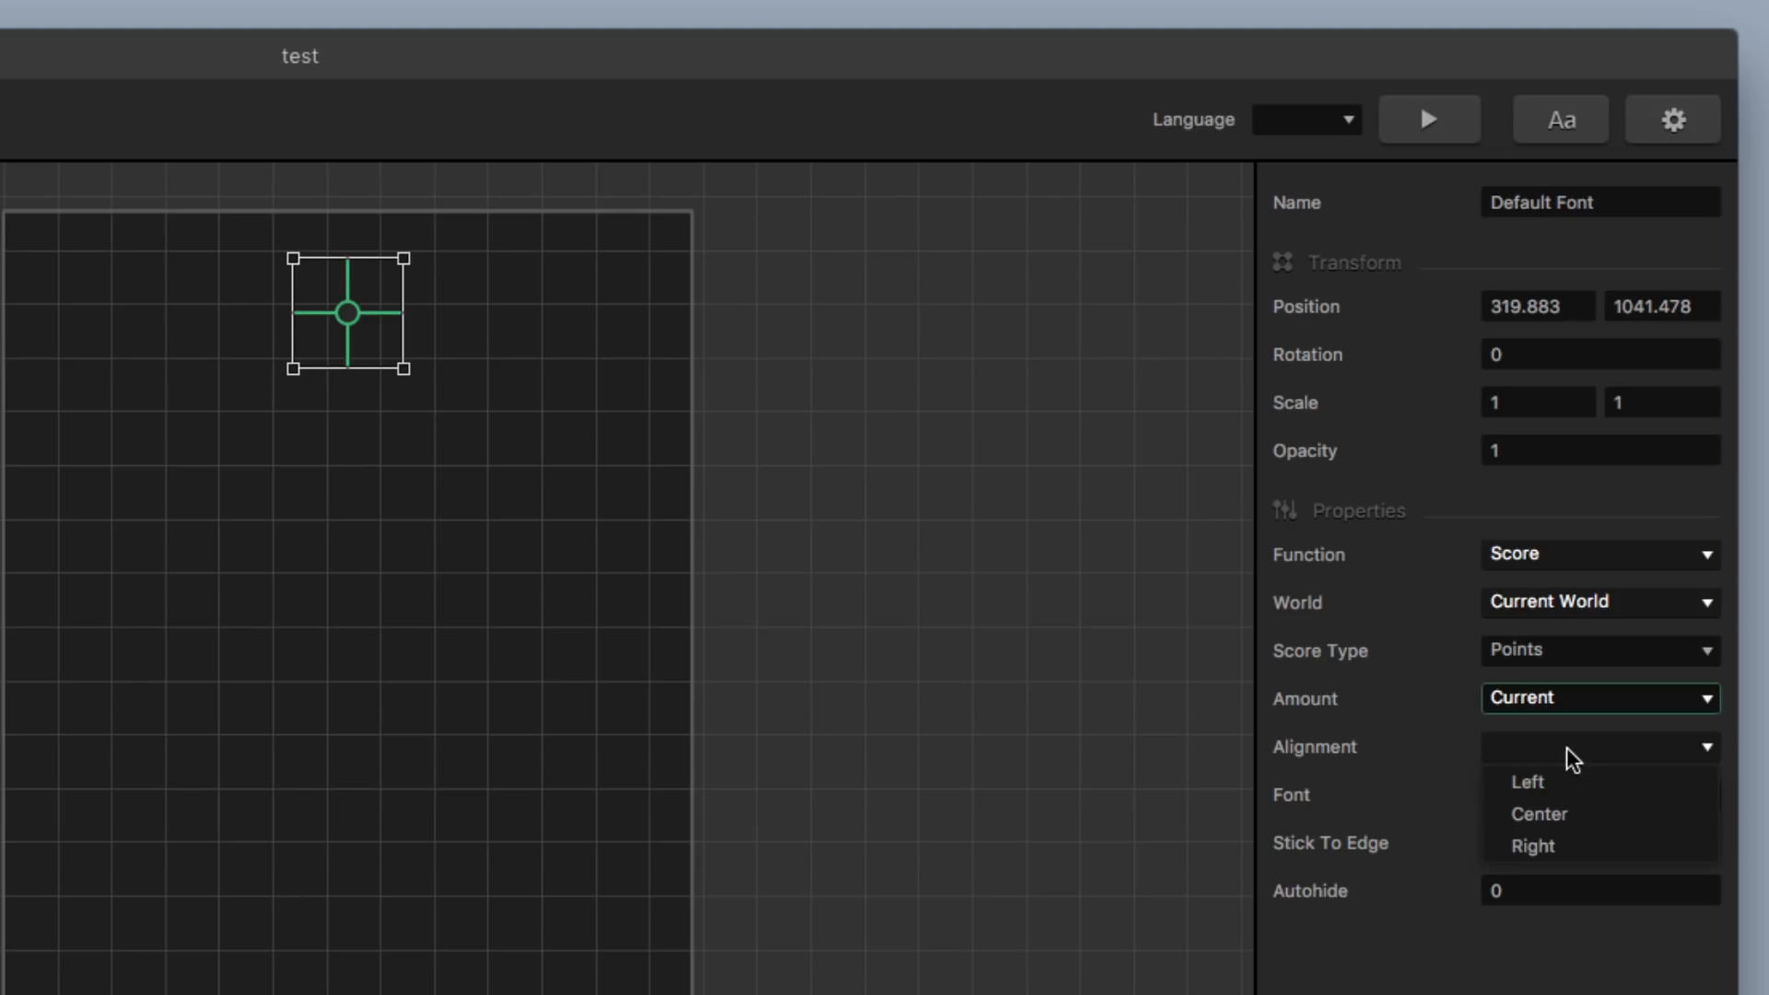
click(1541, 815)
click(1539, 796)
click(1553, 833)
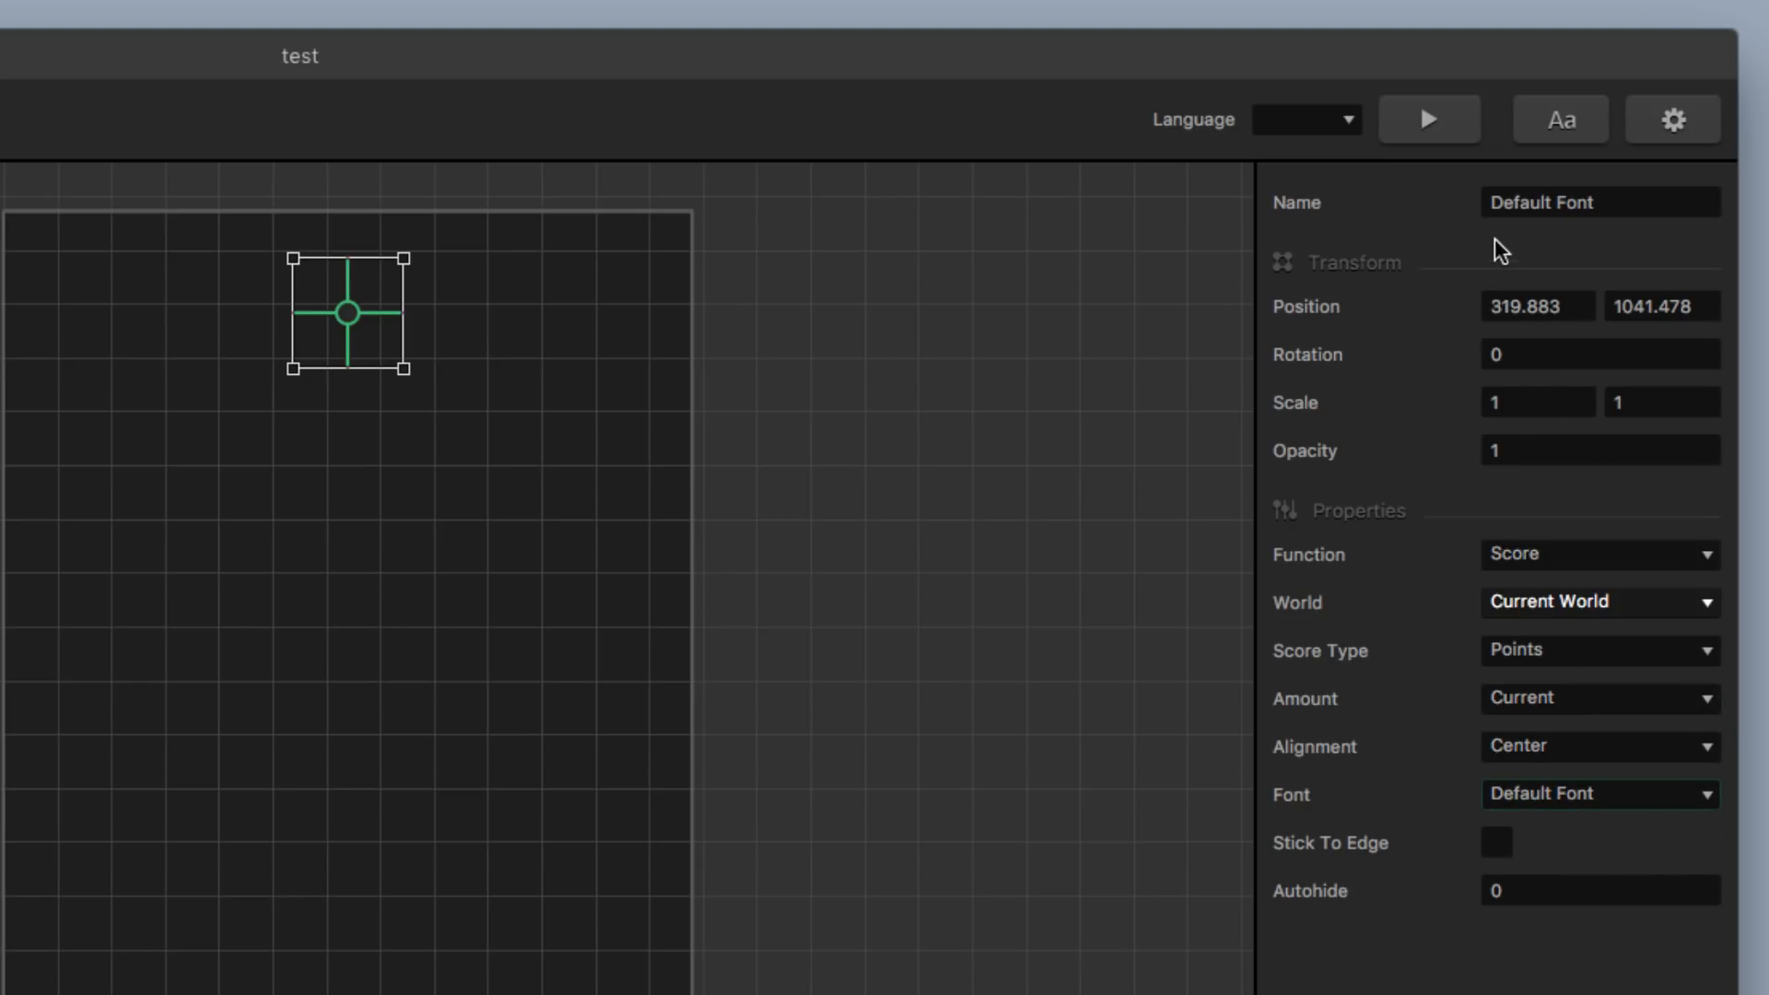
View the Default Font in the Font Builder, close it and save the project
click(1552, 127)
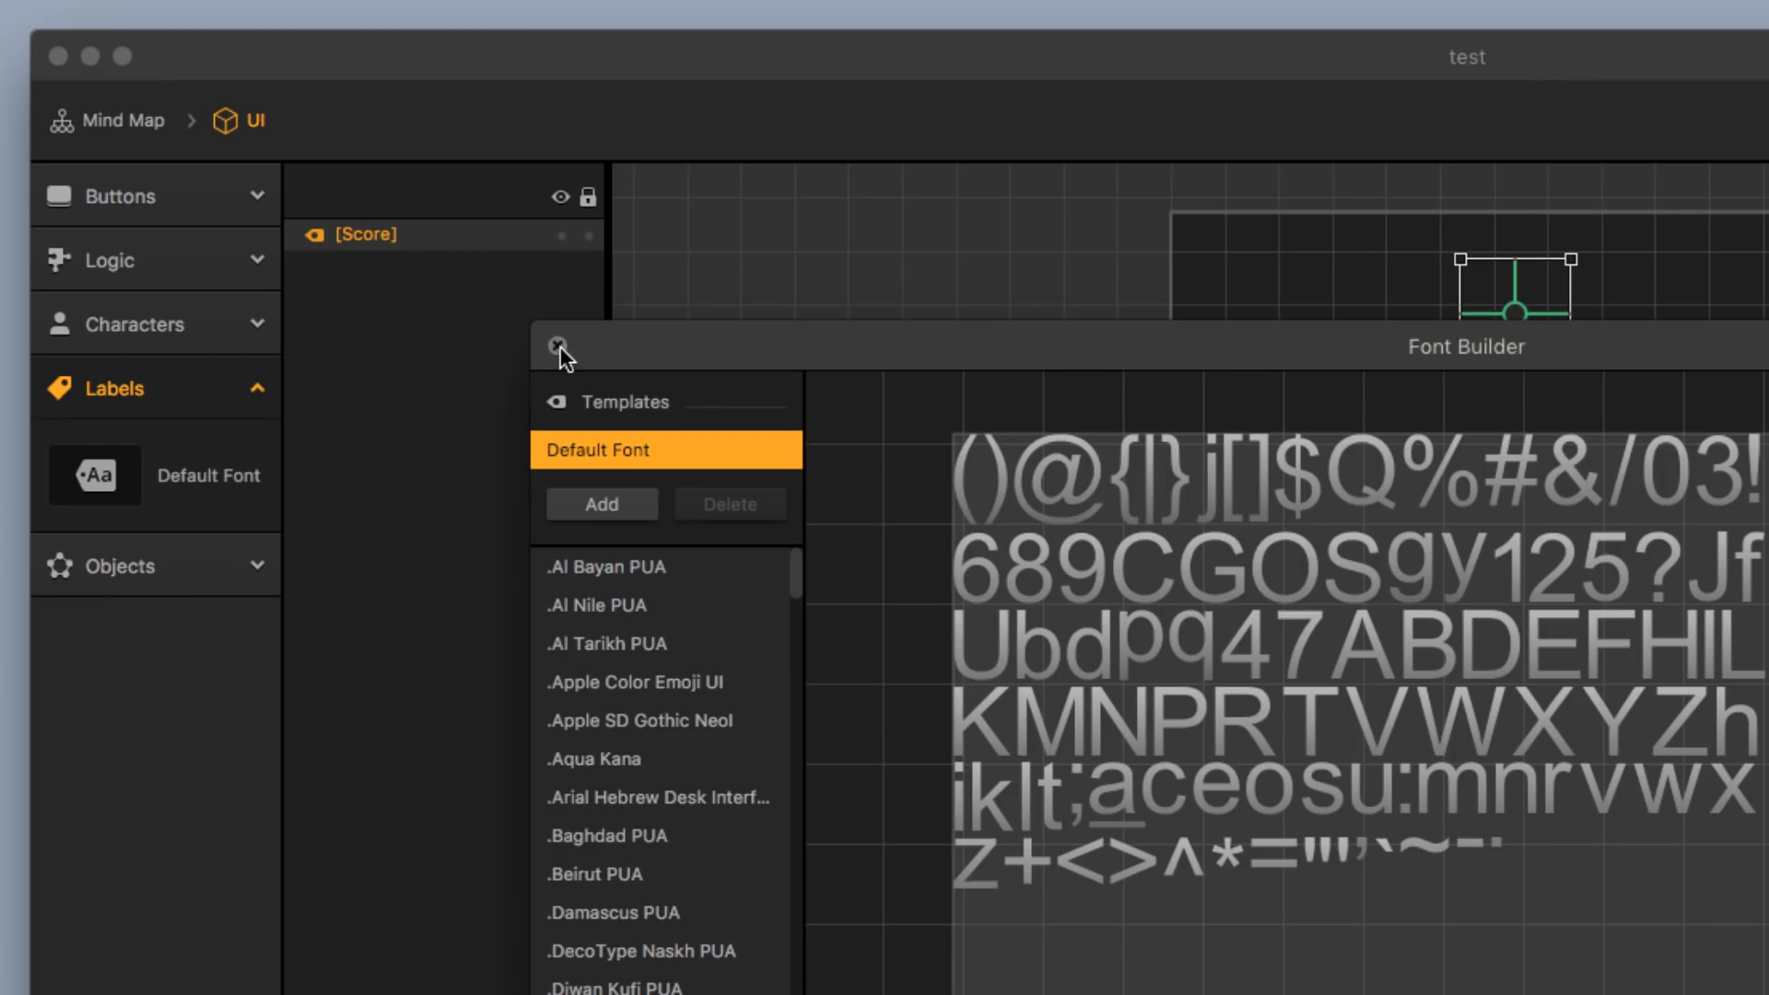
click(344, 209)
click(1176, 236)
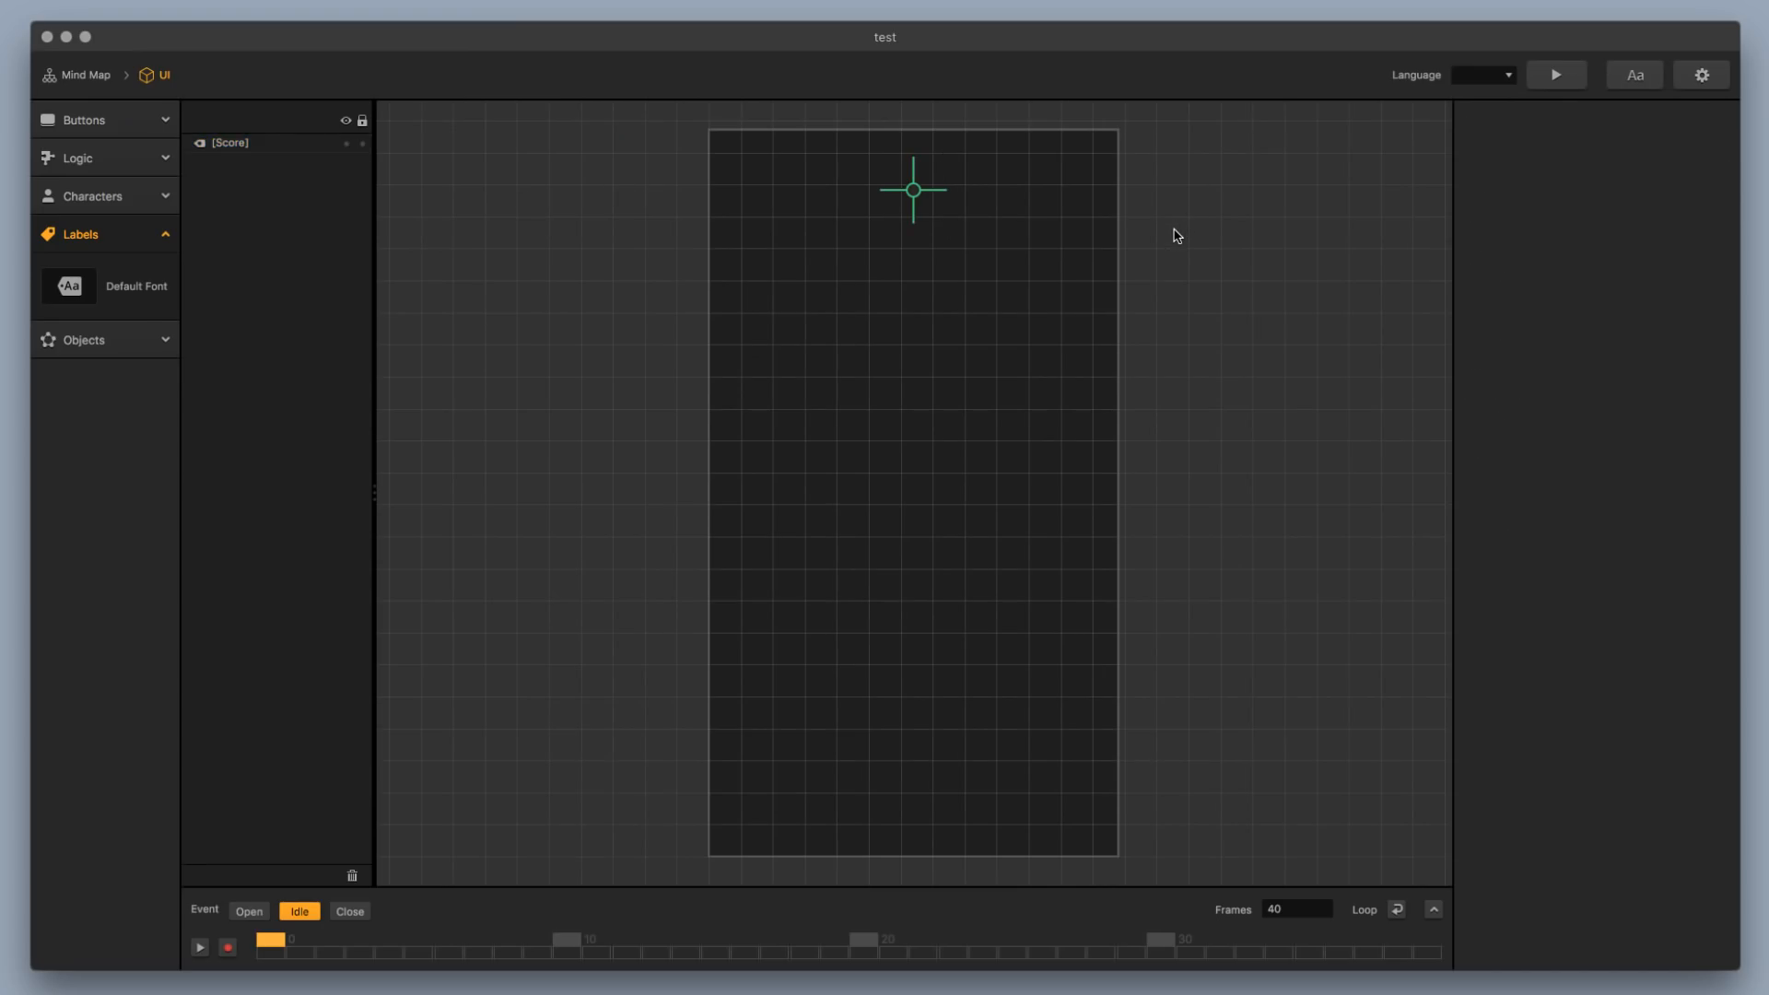
key(super+s)
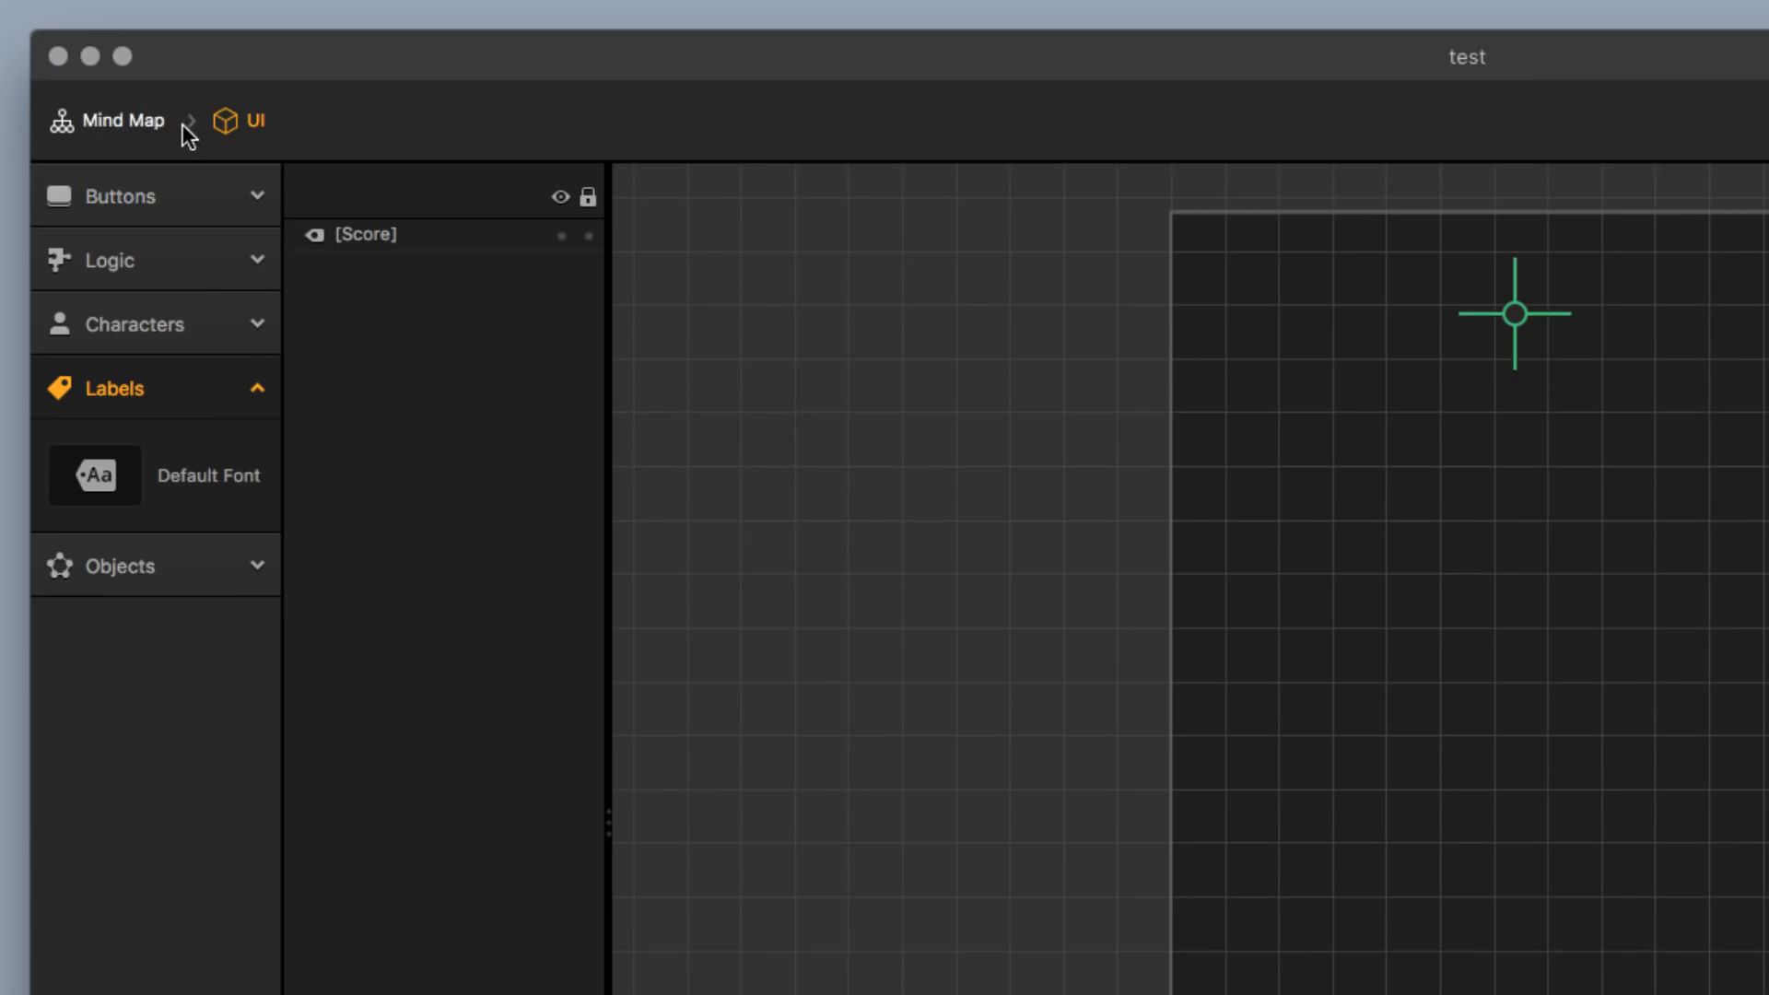
Reopen the 3D World, copy the sphere from level section 3 into section 2 and raise it into the torus
click(112, 76)
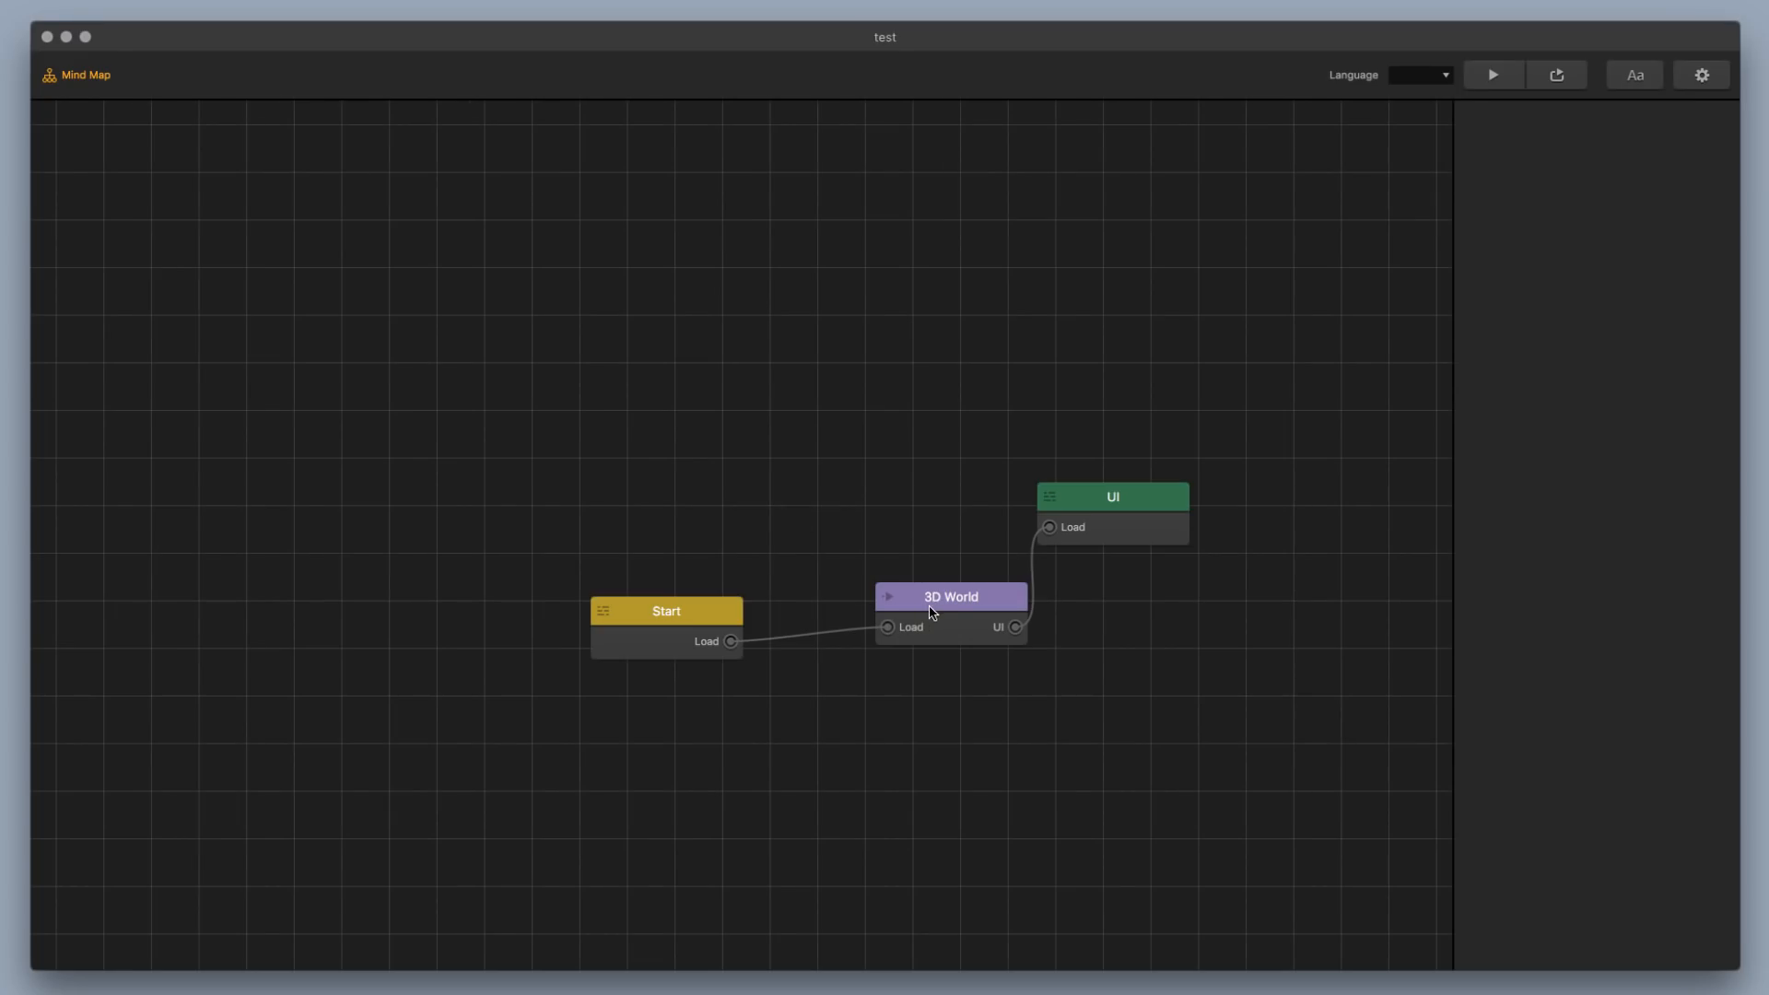
double_click(950, 609)
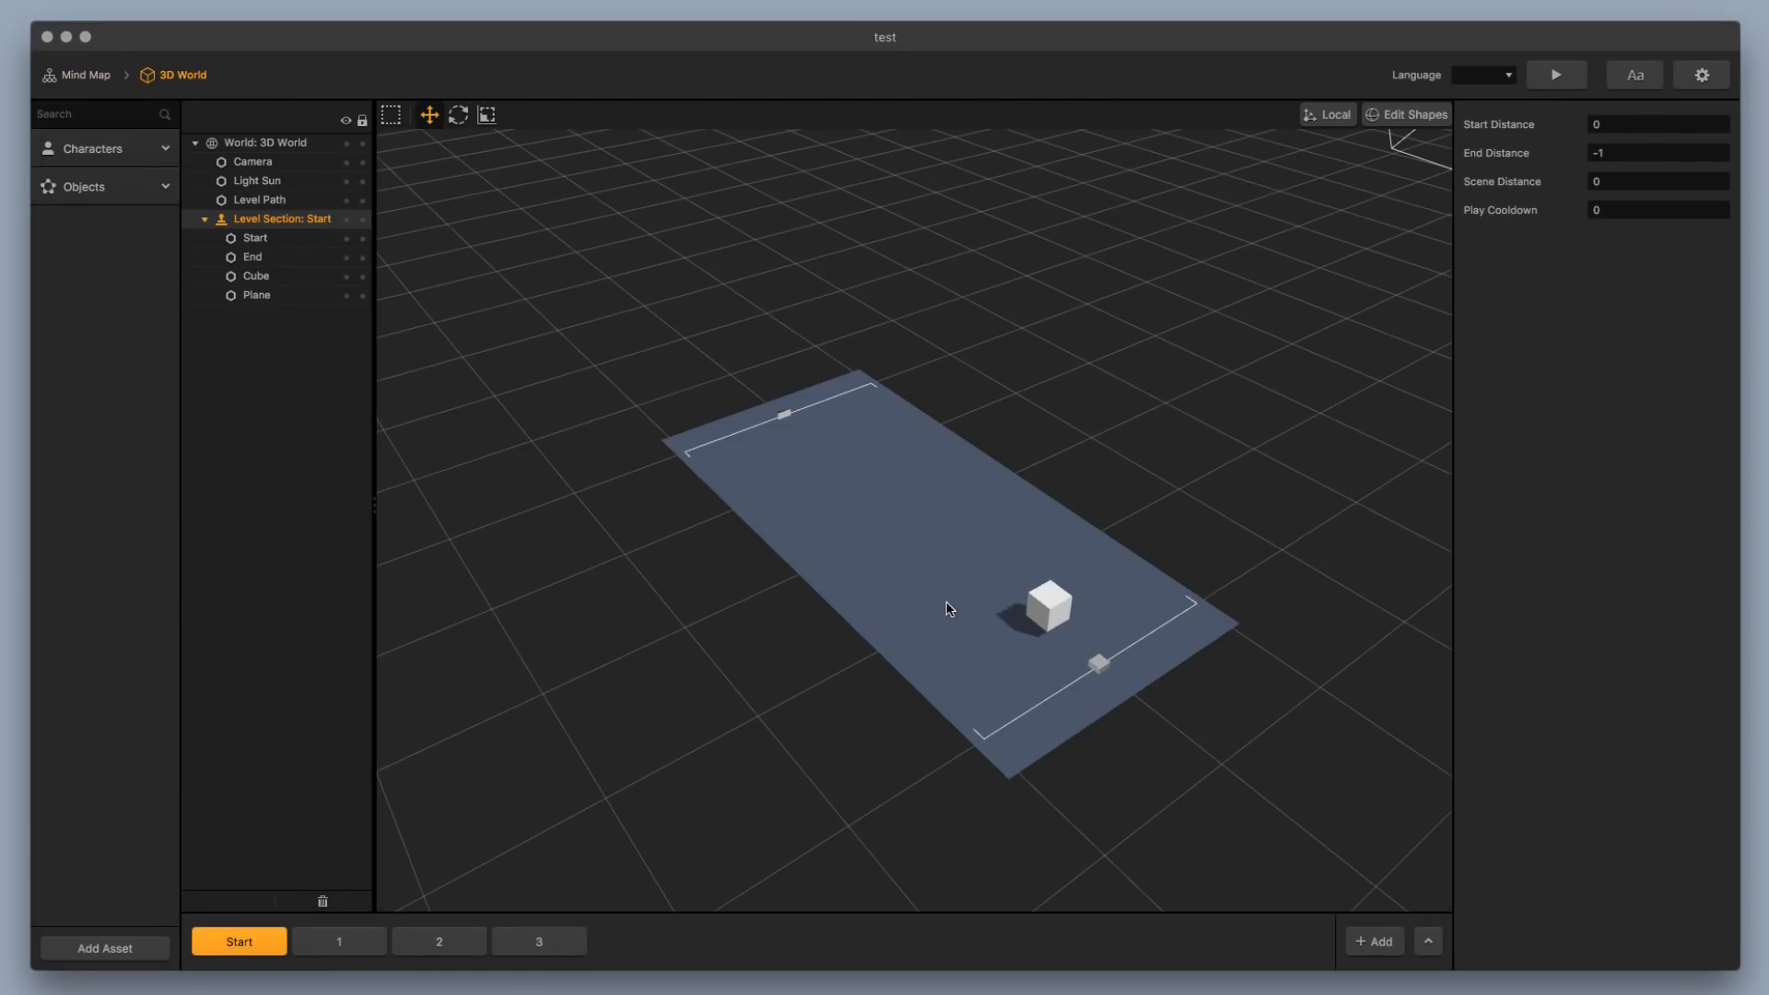
click(360, 936)
click(453, 943)
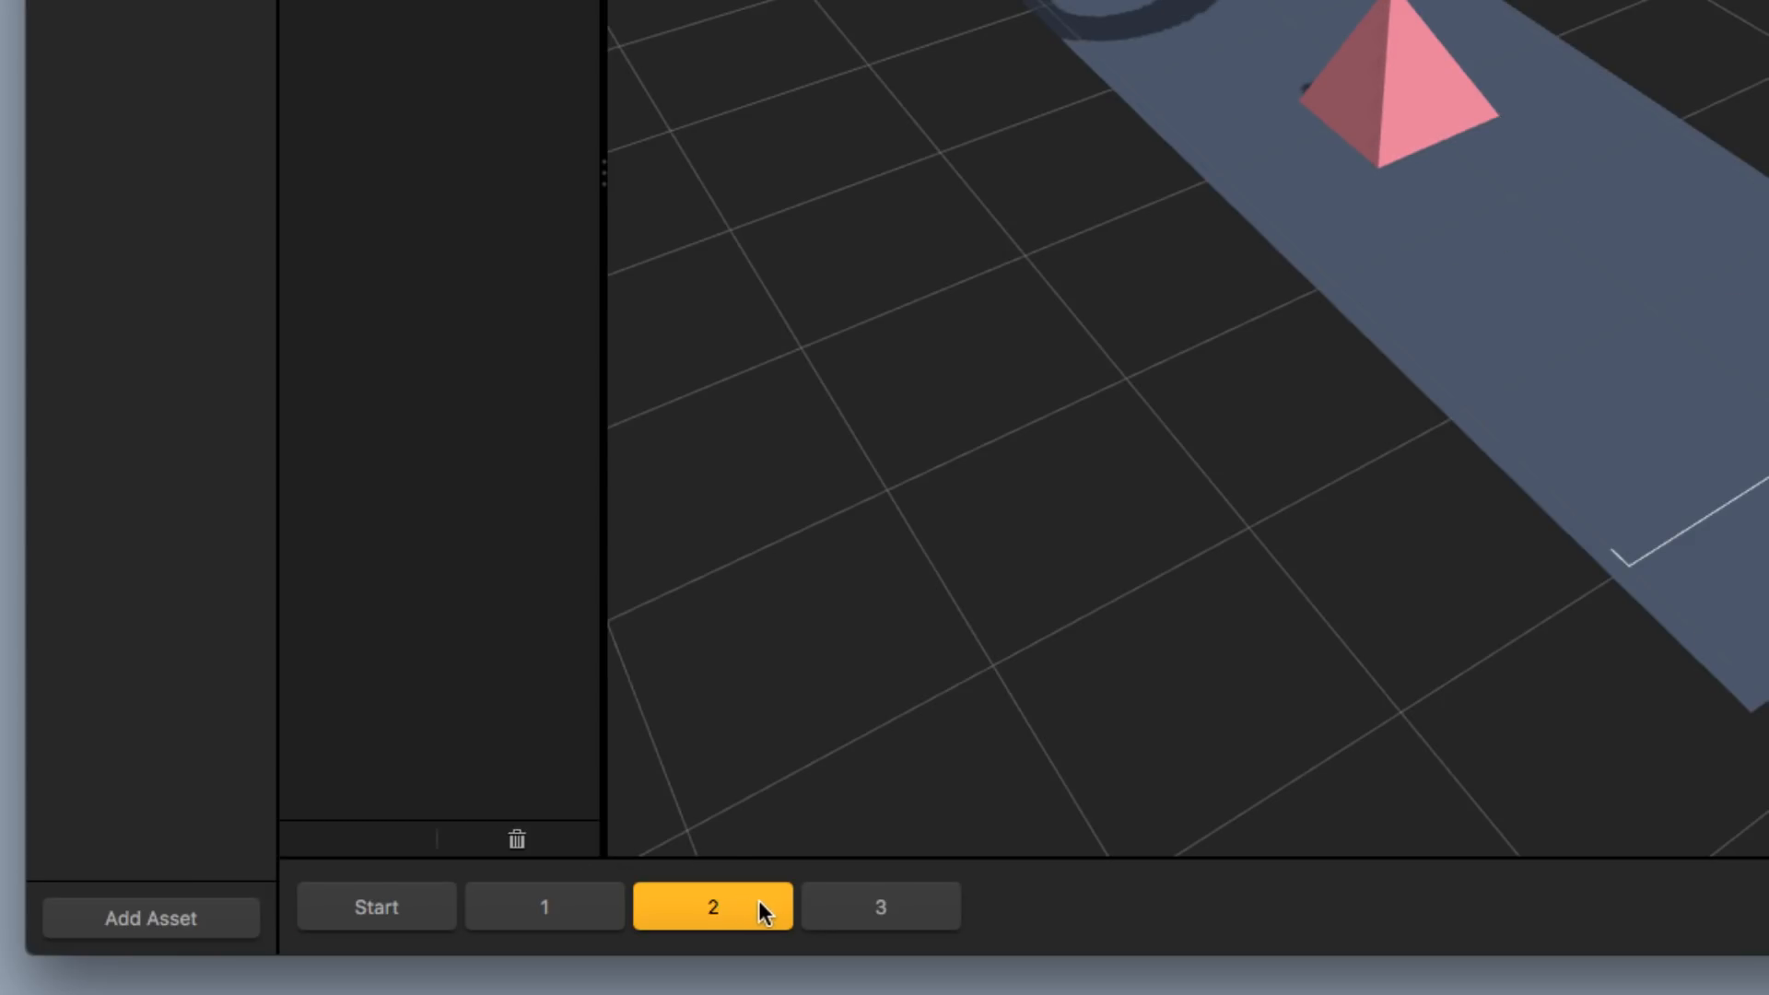
click(898, 908)
click(785, 348)
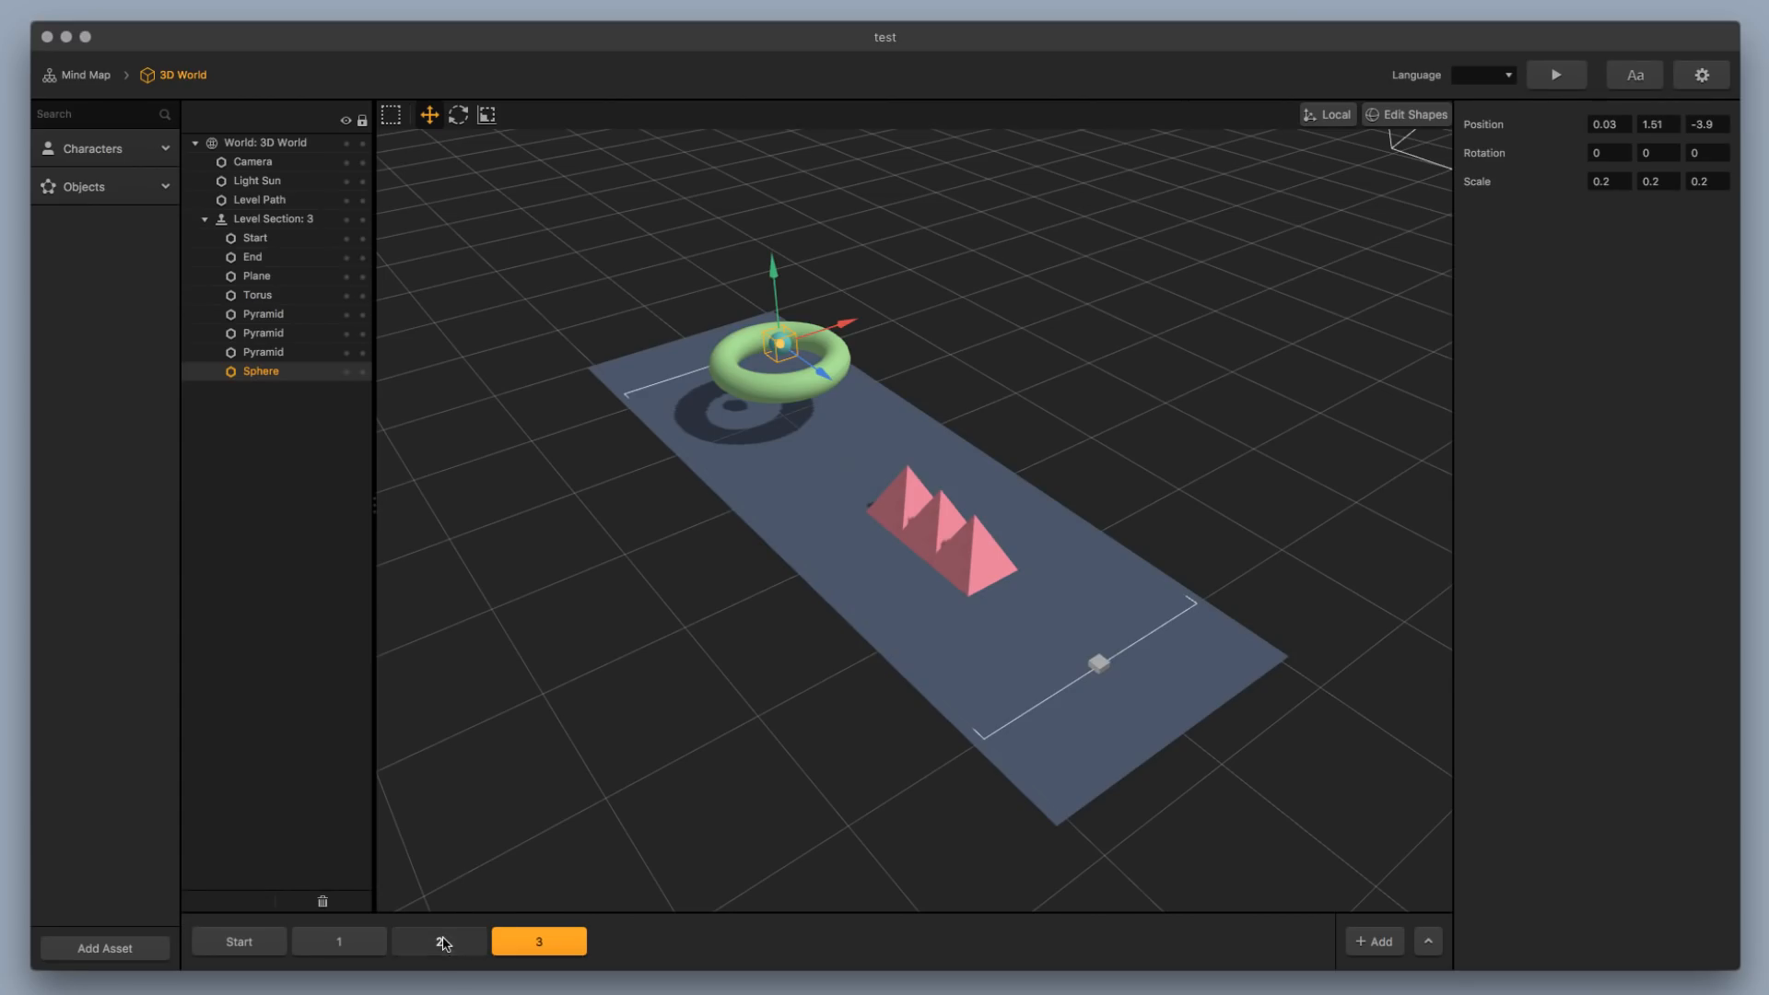
click(444, 942)
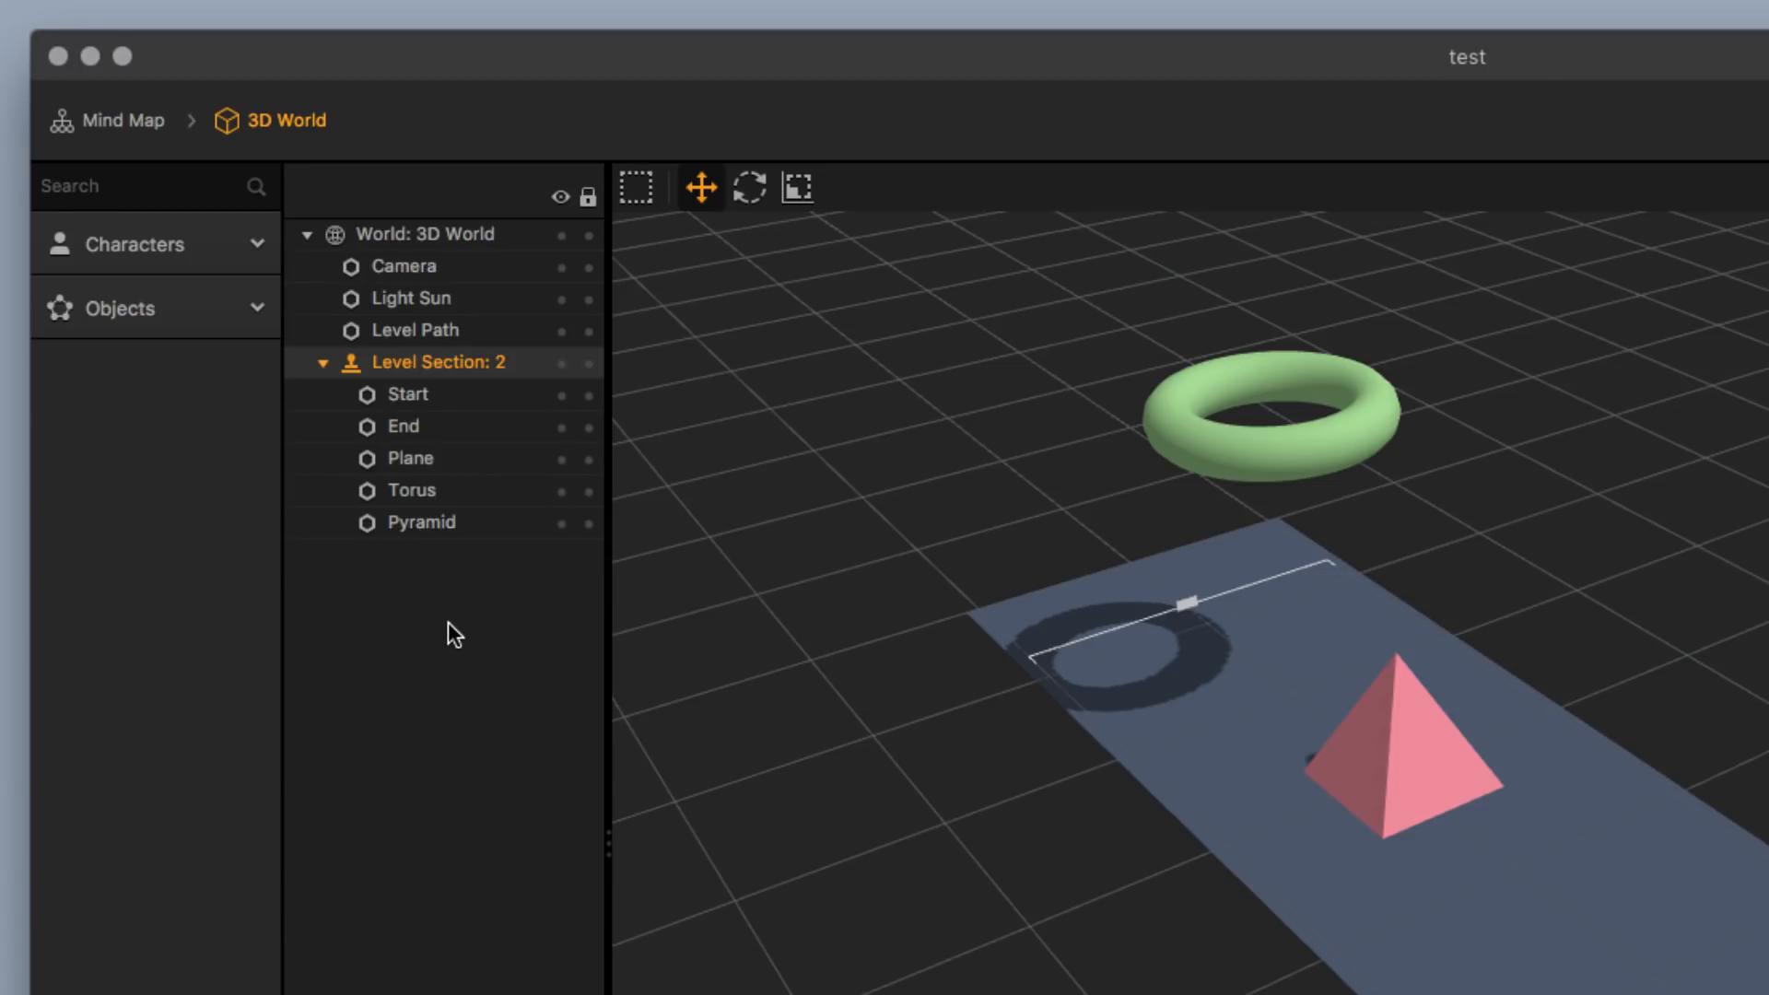
key(super+v)
drag(771, 275, 761, 157)
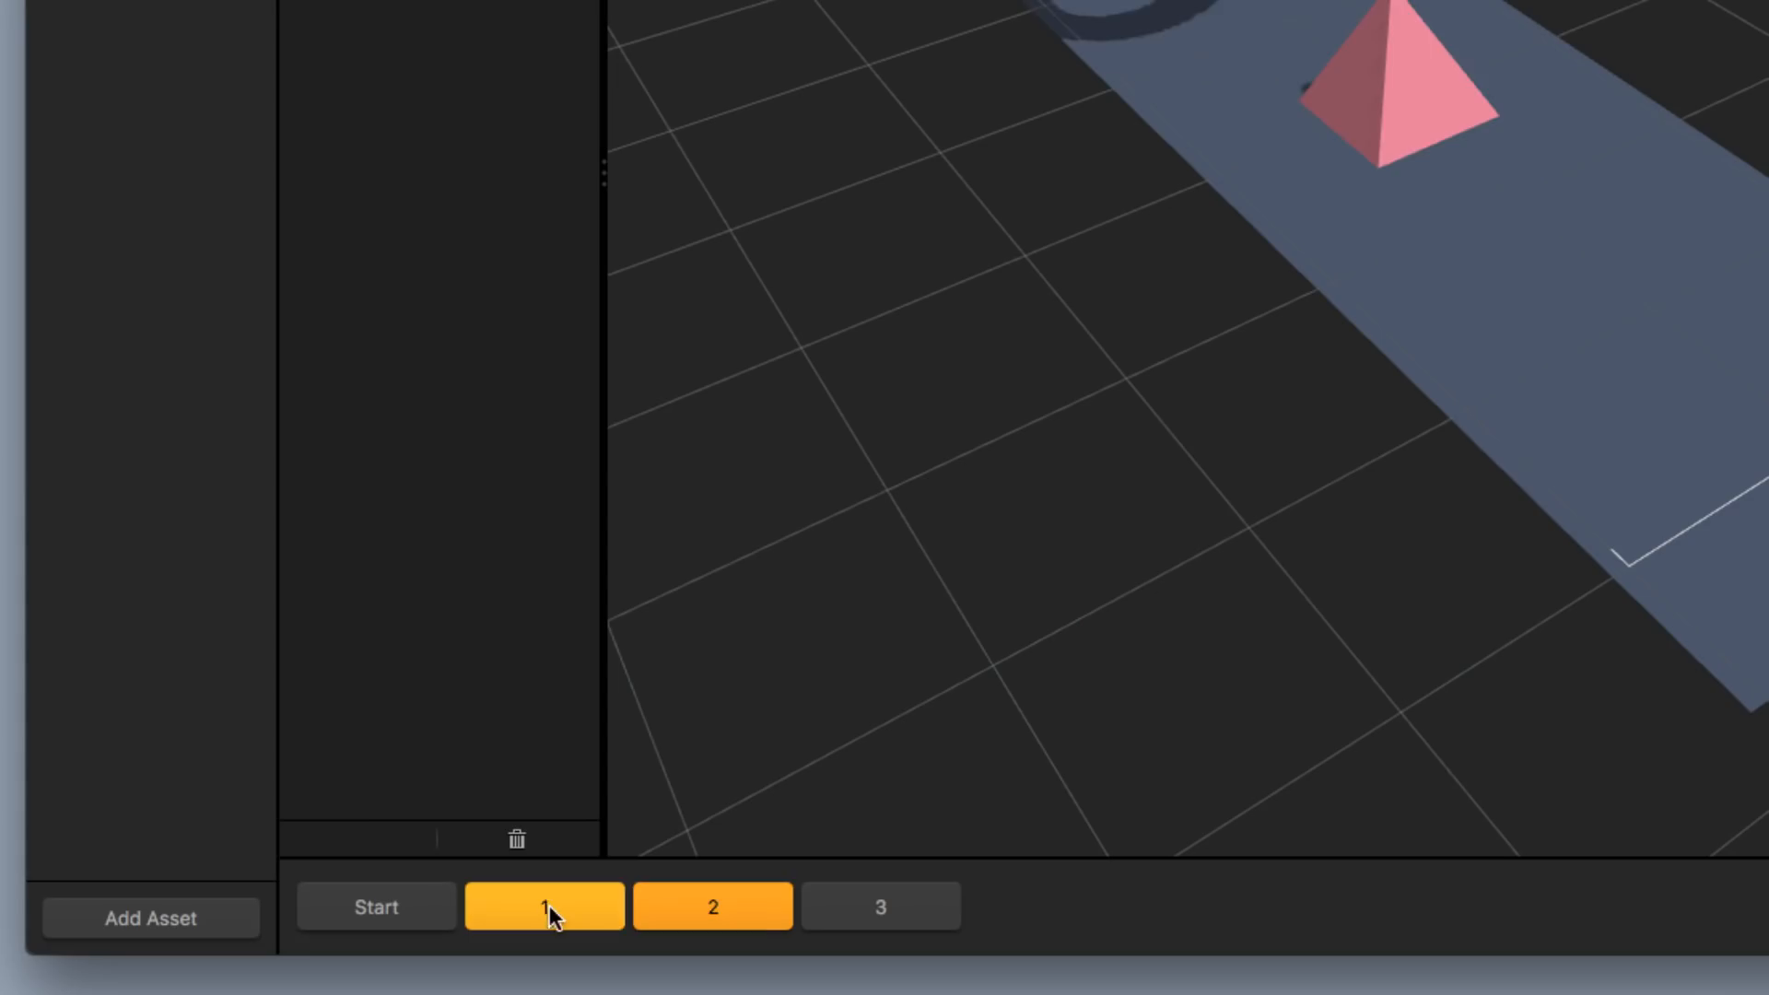
Paste the sphere into level section 1, raise it to about 2.05 along Y inside the torus and deselect it
click(339, 942)
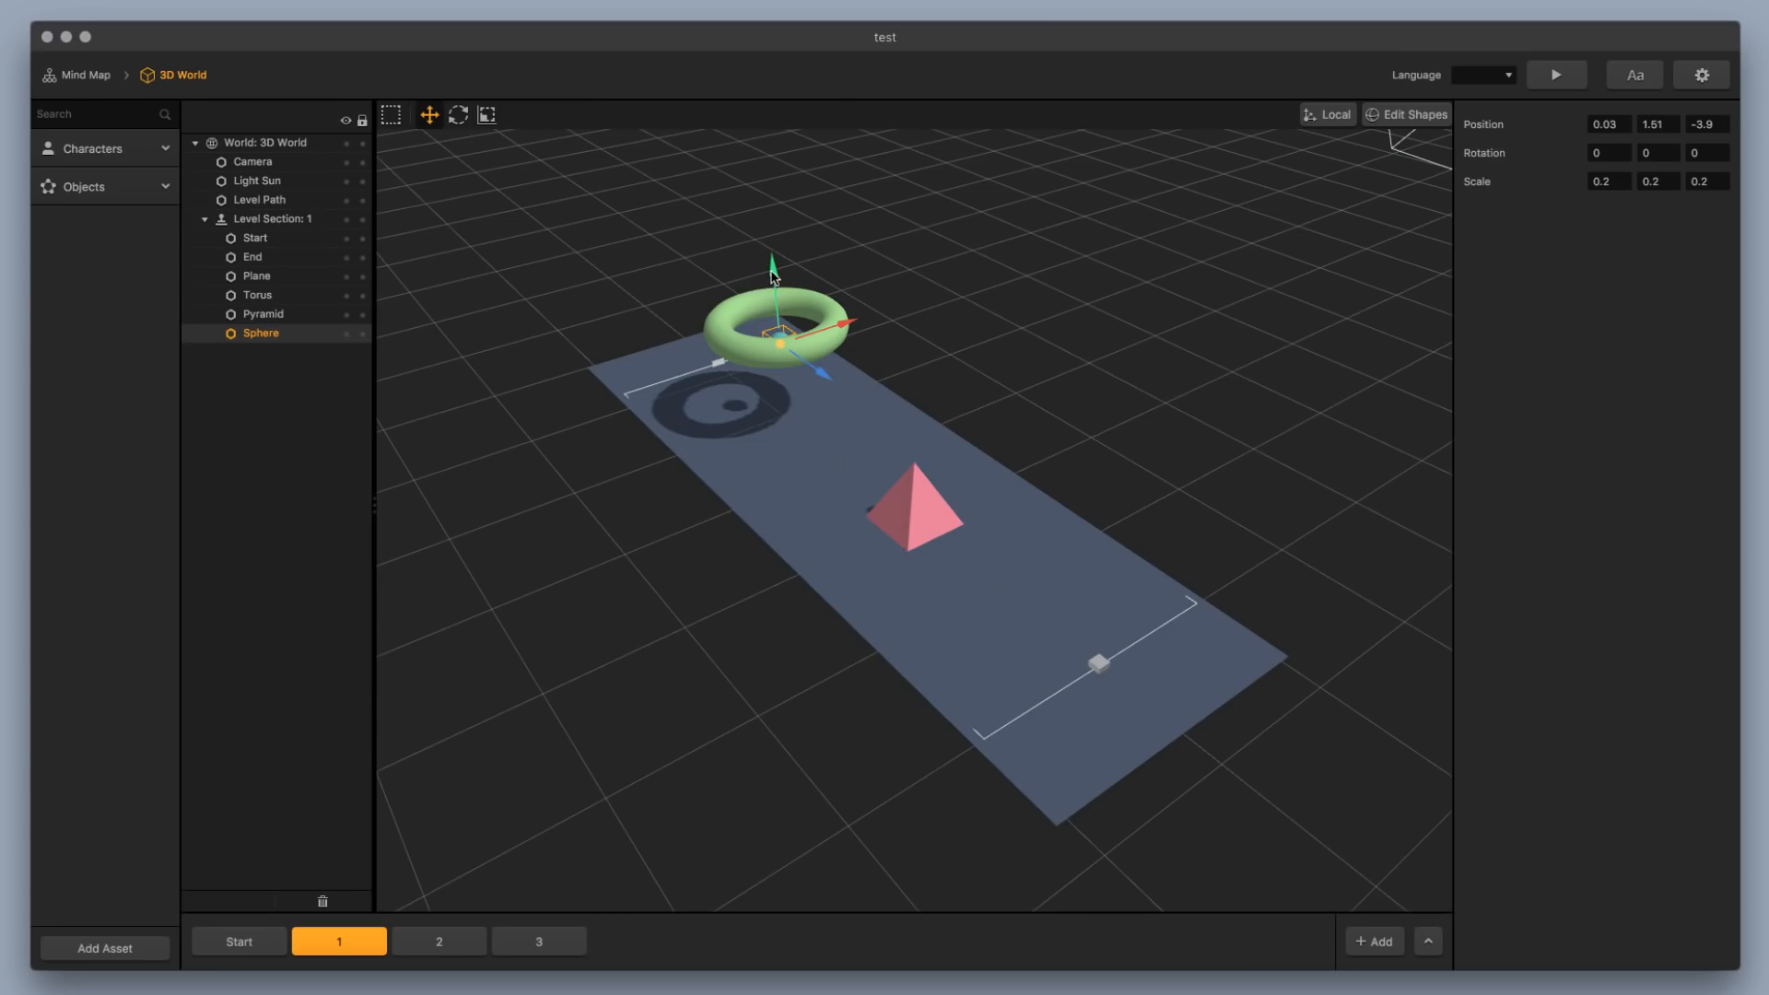
drag(772, 276, 773, 245)
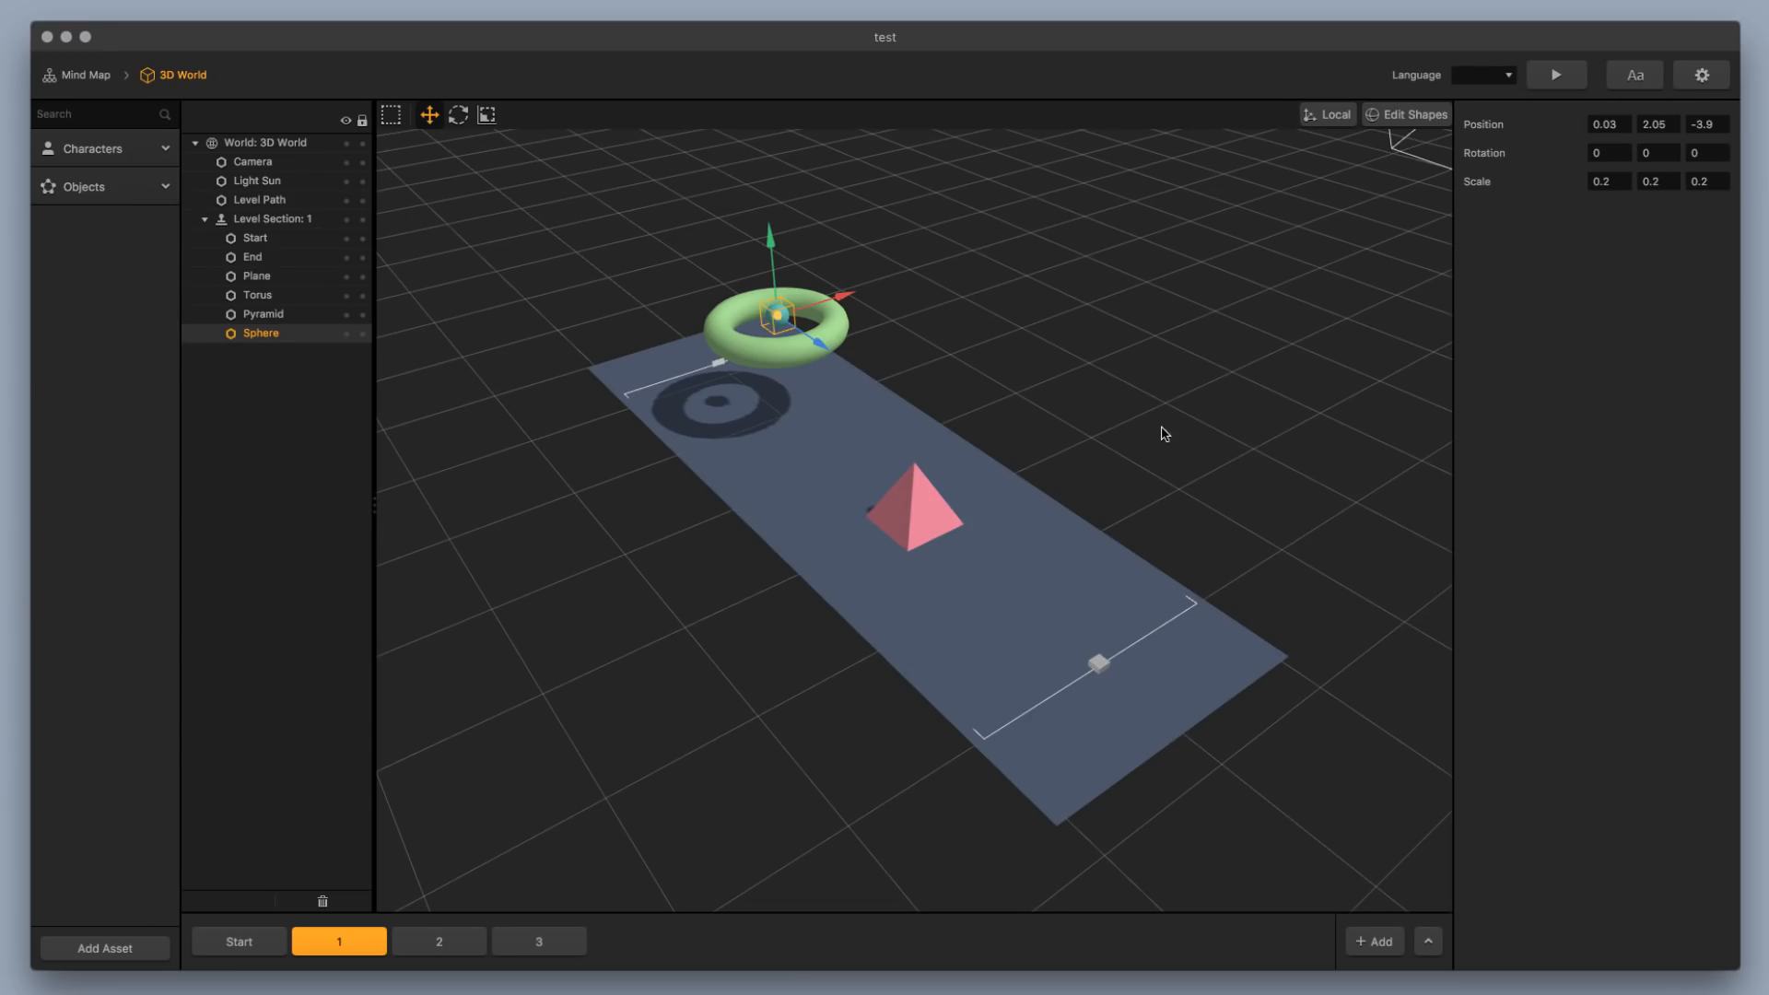
click(1041, 482)
Play-test the game with the new spheres and score label
drag(1130, 397, 946, 354)
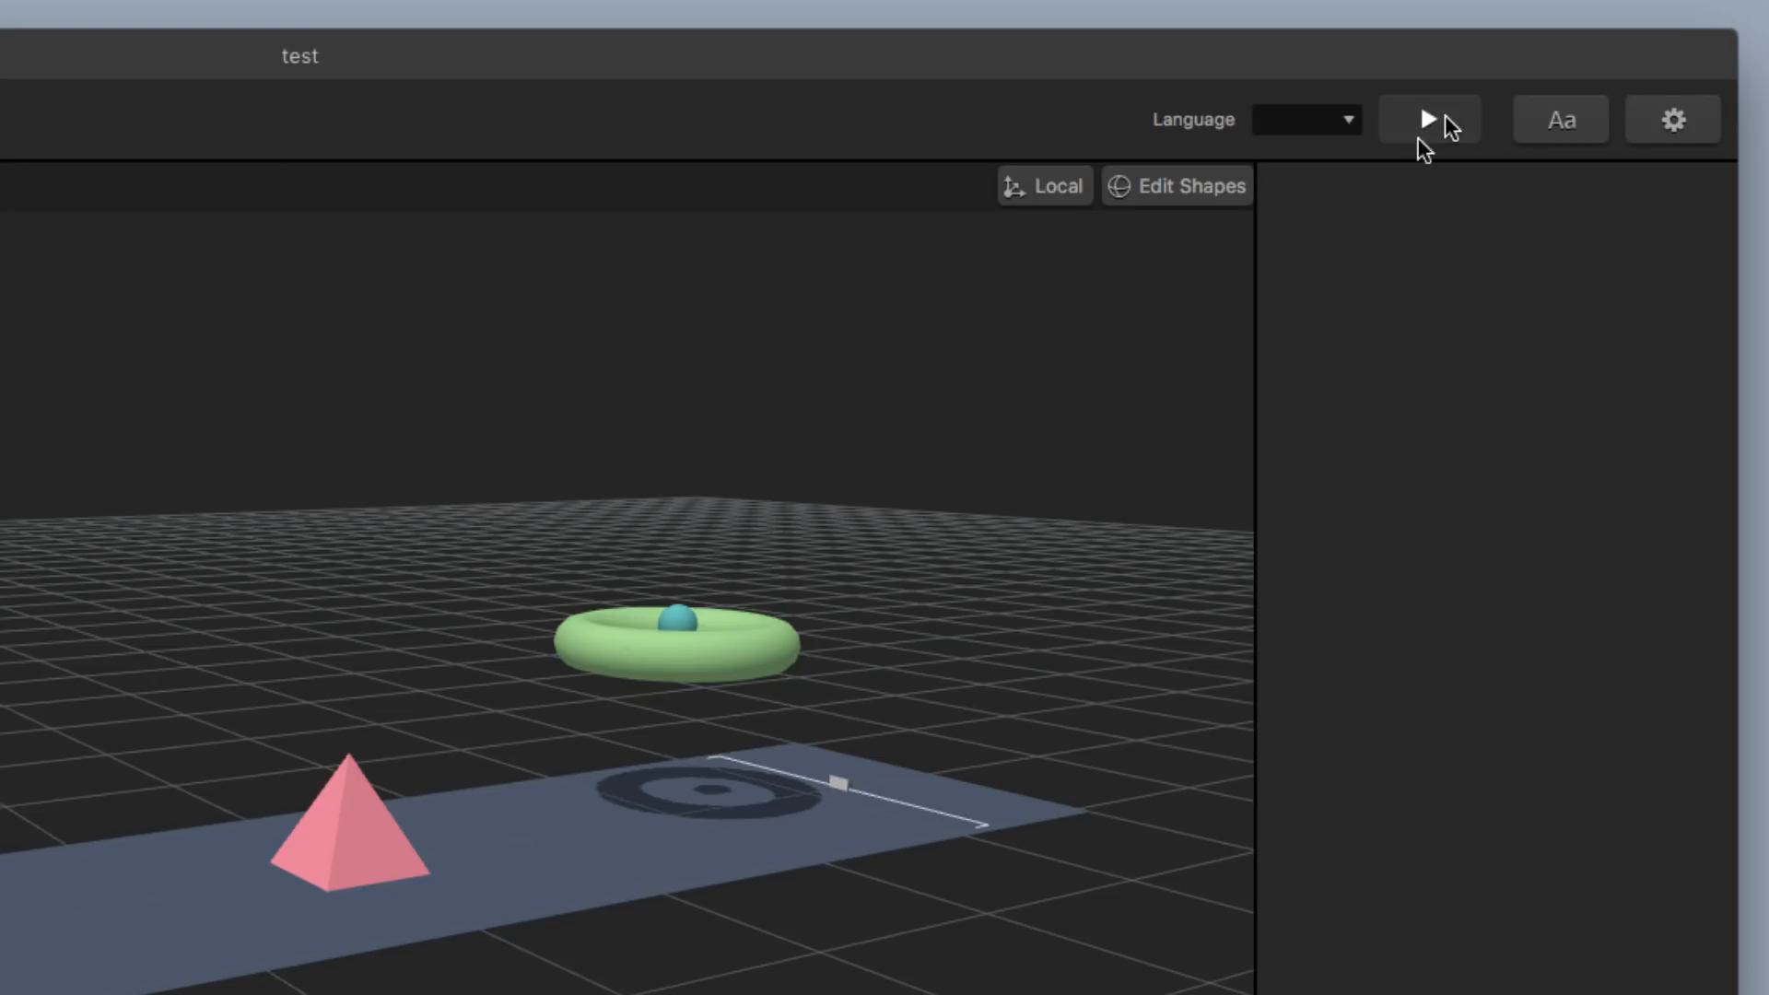
click(1443, 118)
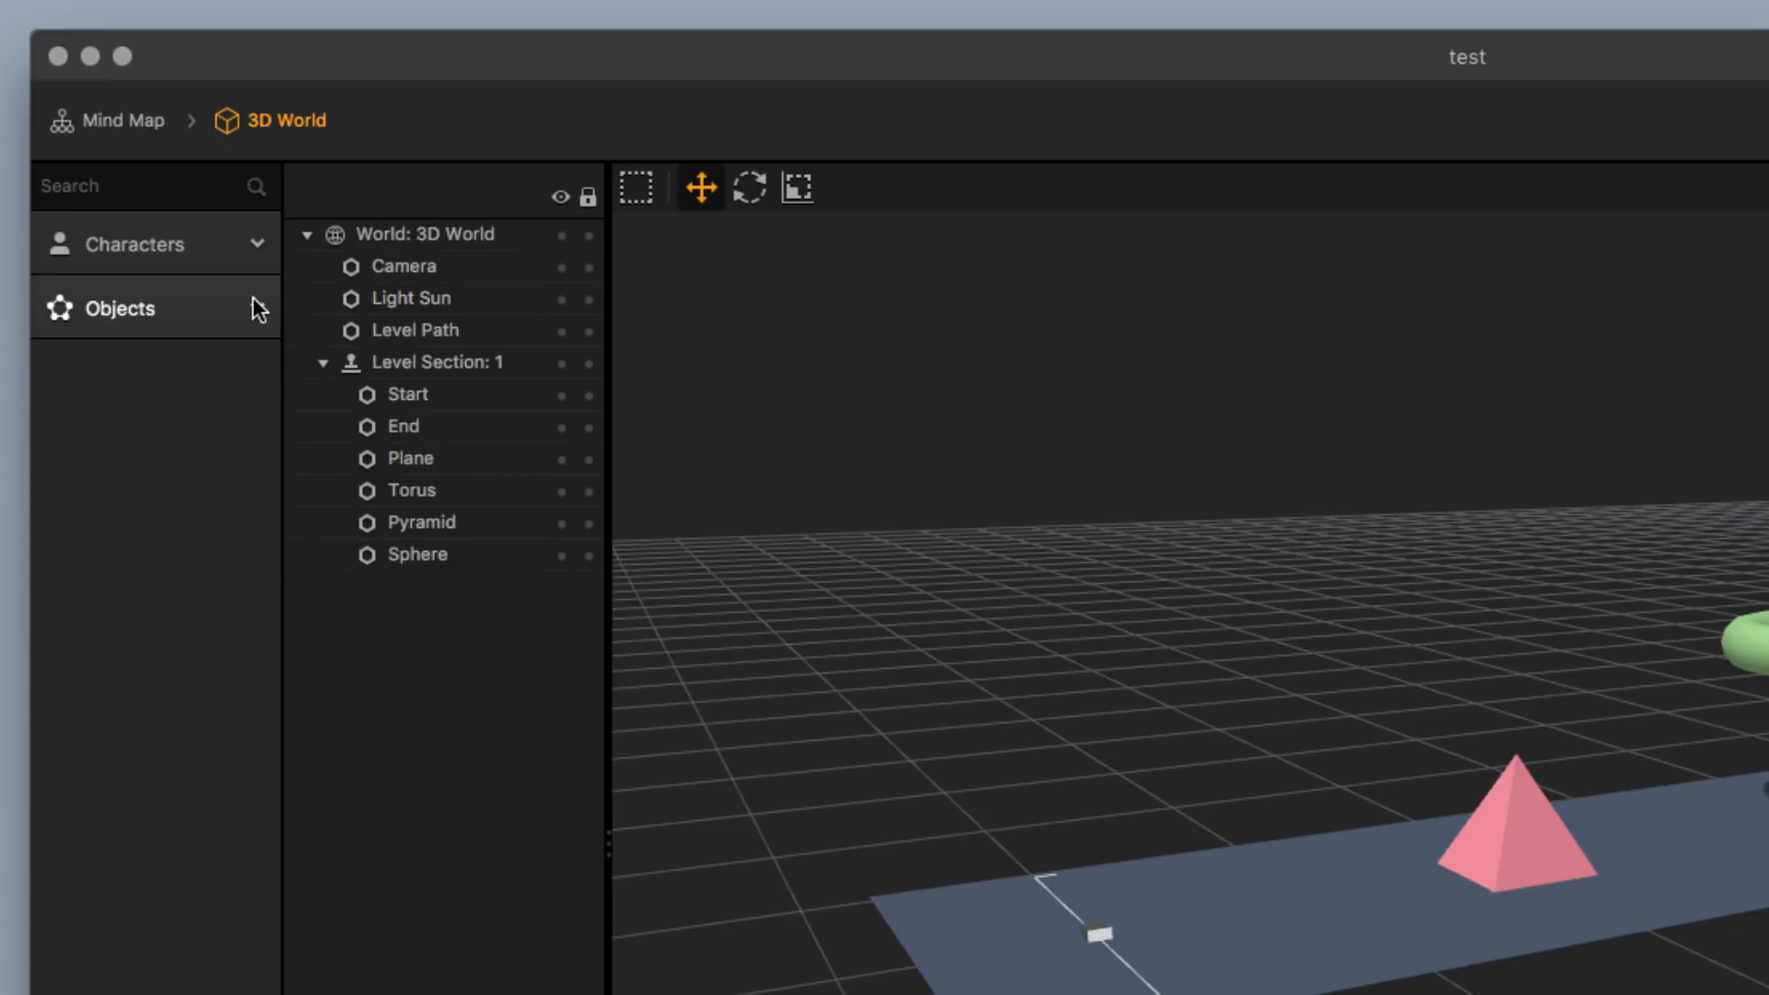
Open the Sphere's node graph and add an If Collide action above the Start and Add Point nodes
click(163, 186)
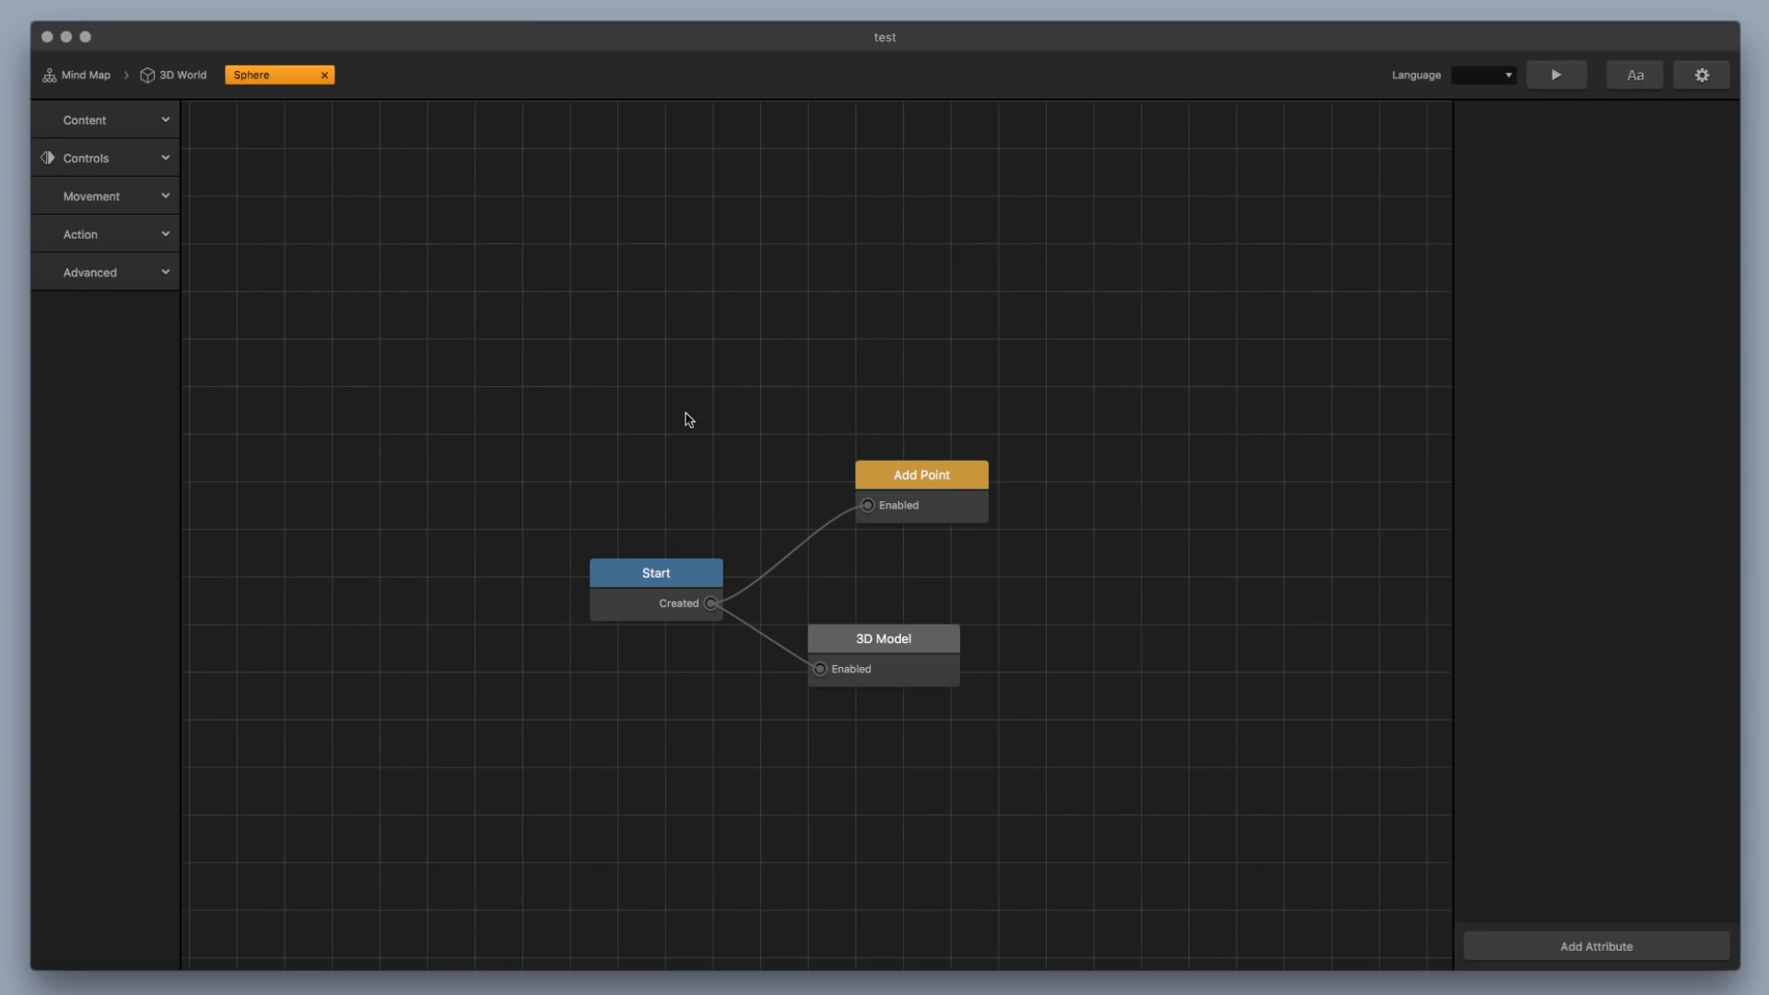
right_click(674, 361)
click(639, 350)
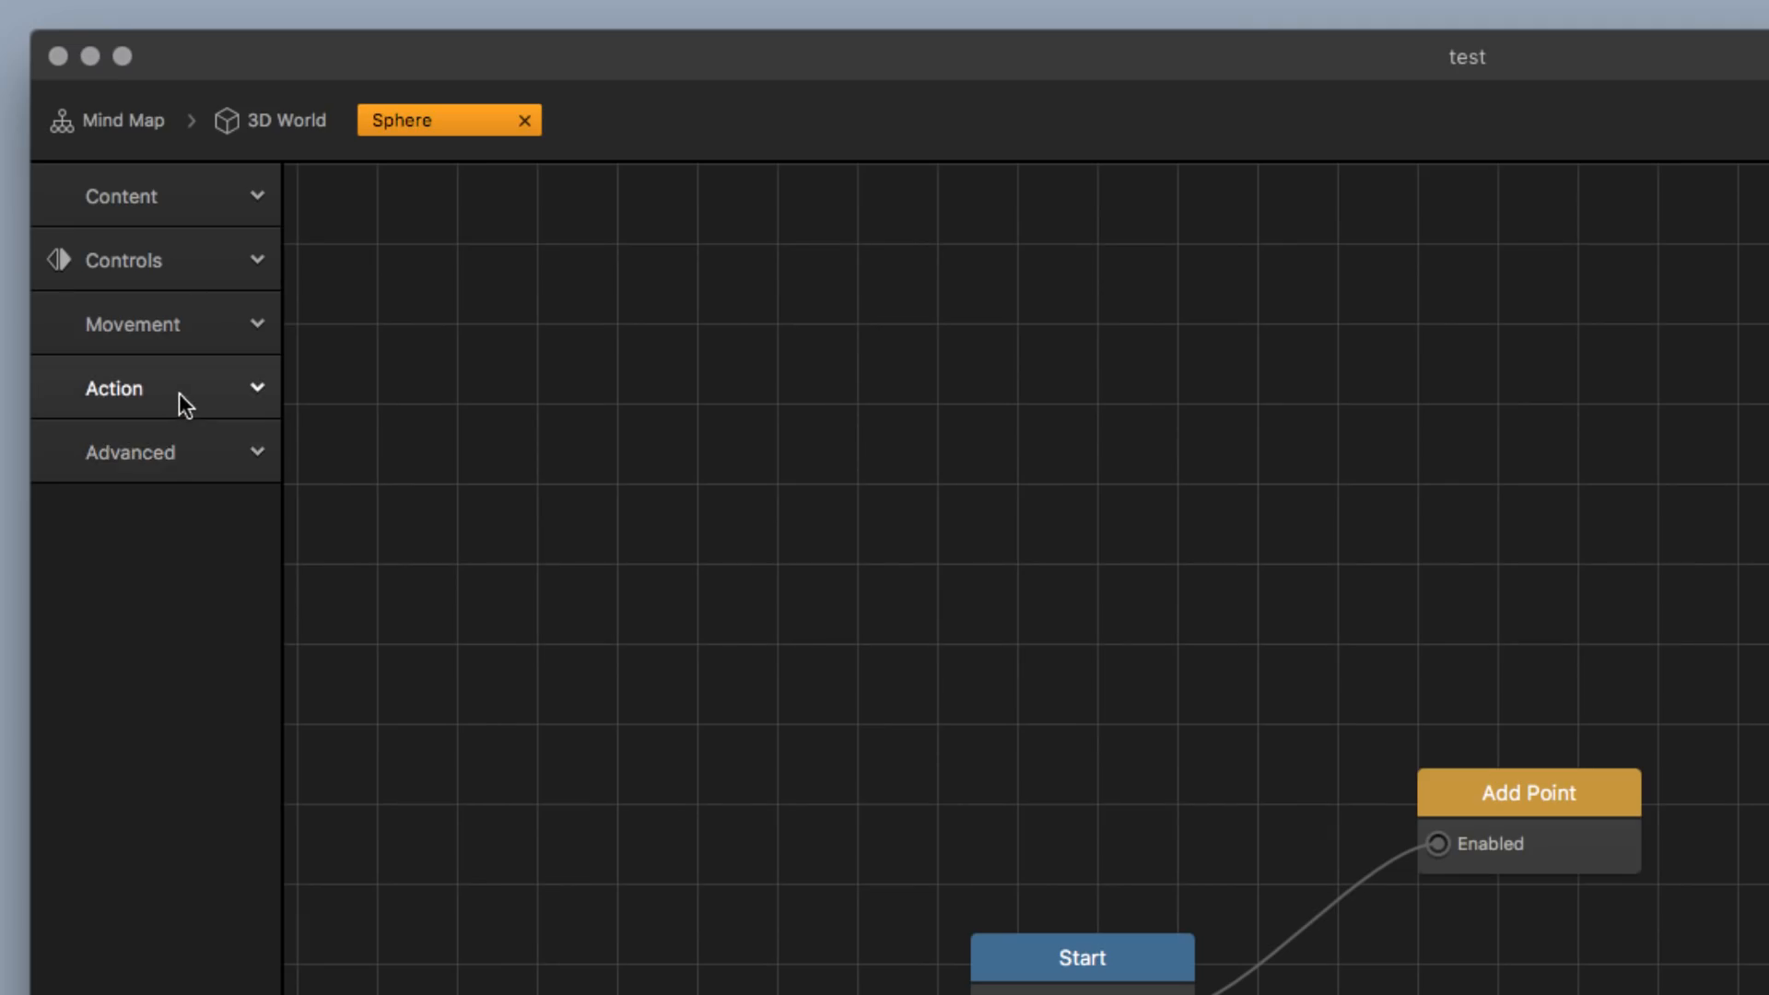
click(121, 243)
drag(68, 286, 565, 369)
drag(924, 614, 1129, 683)
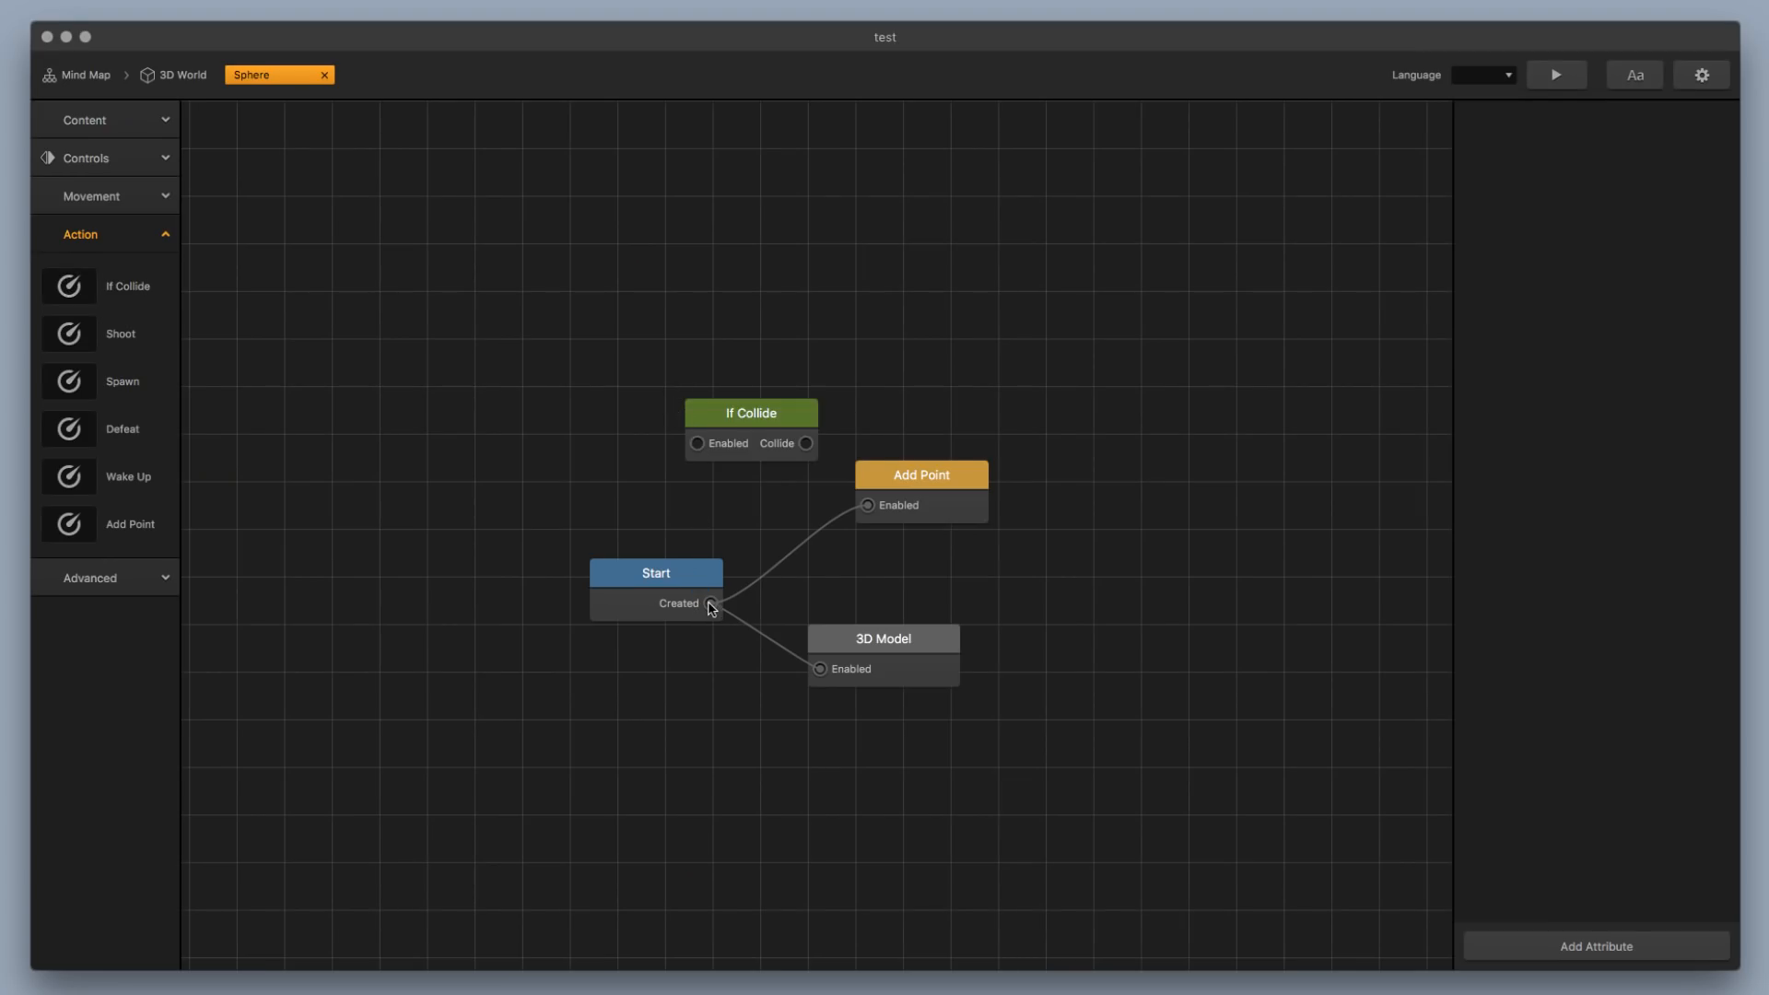
Connect the Start node's Created output to If Collide and set its Affected Asset to Cube
drag(711, 605, 698, 444)
click(751, 413)
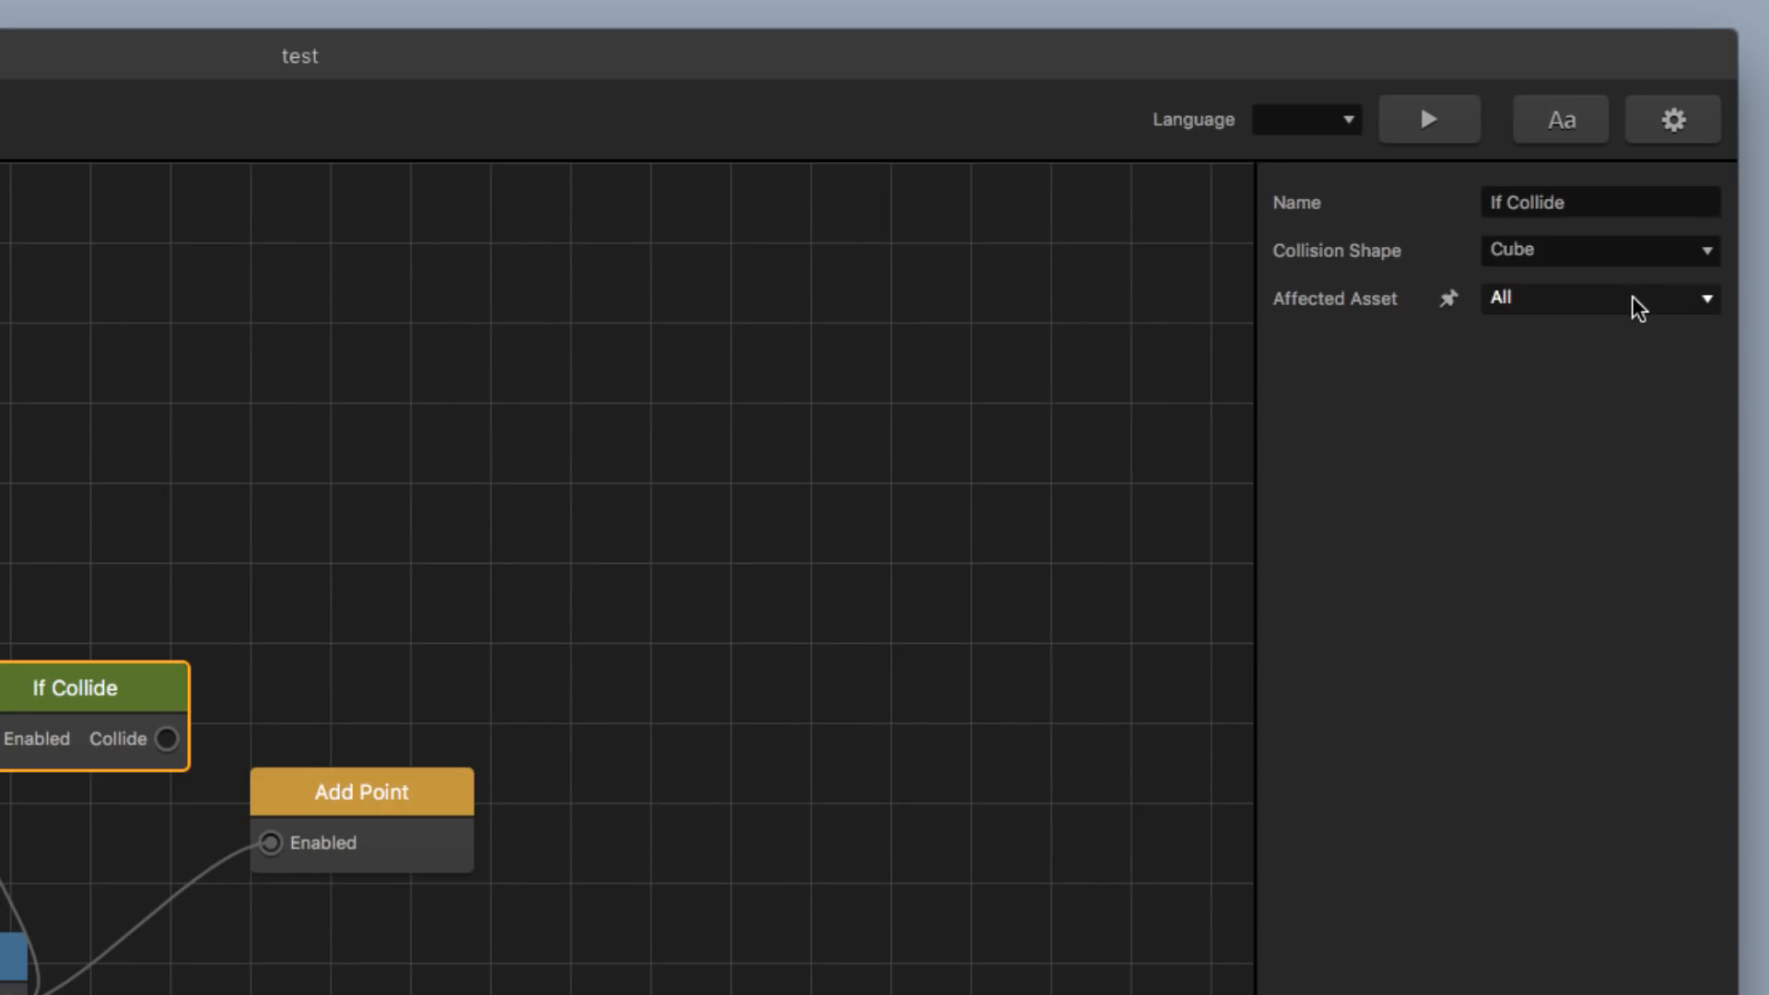
click(1633, 297)
click(1618, 397)
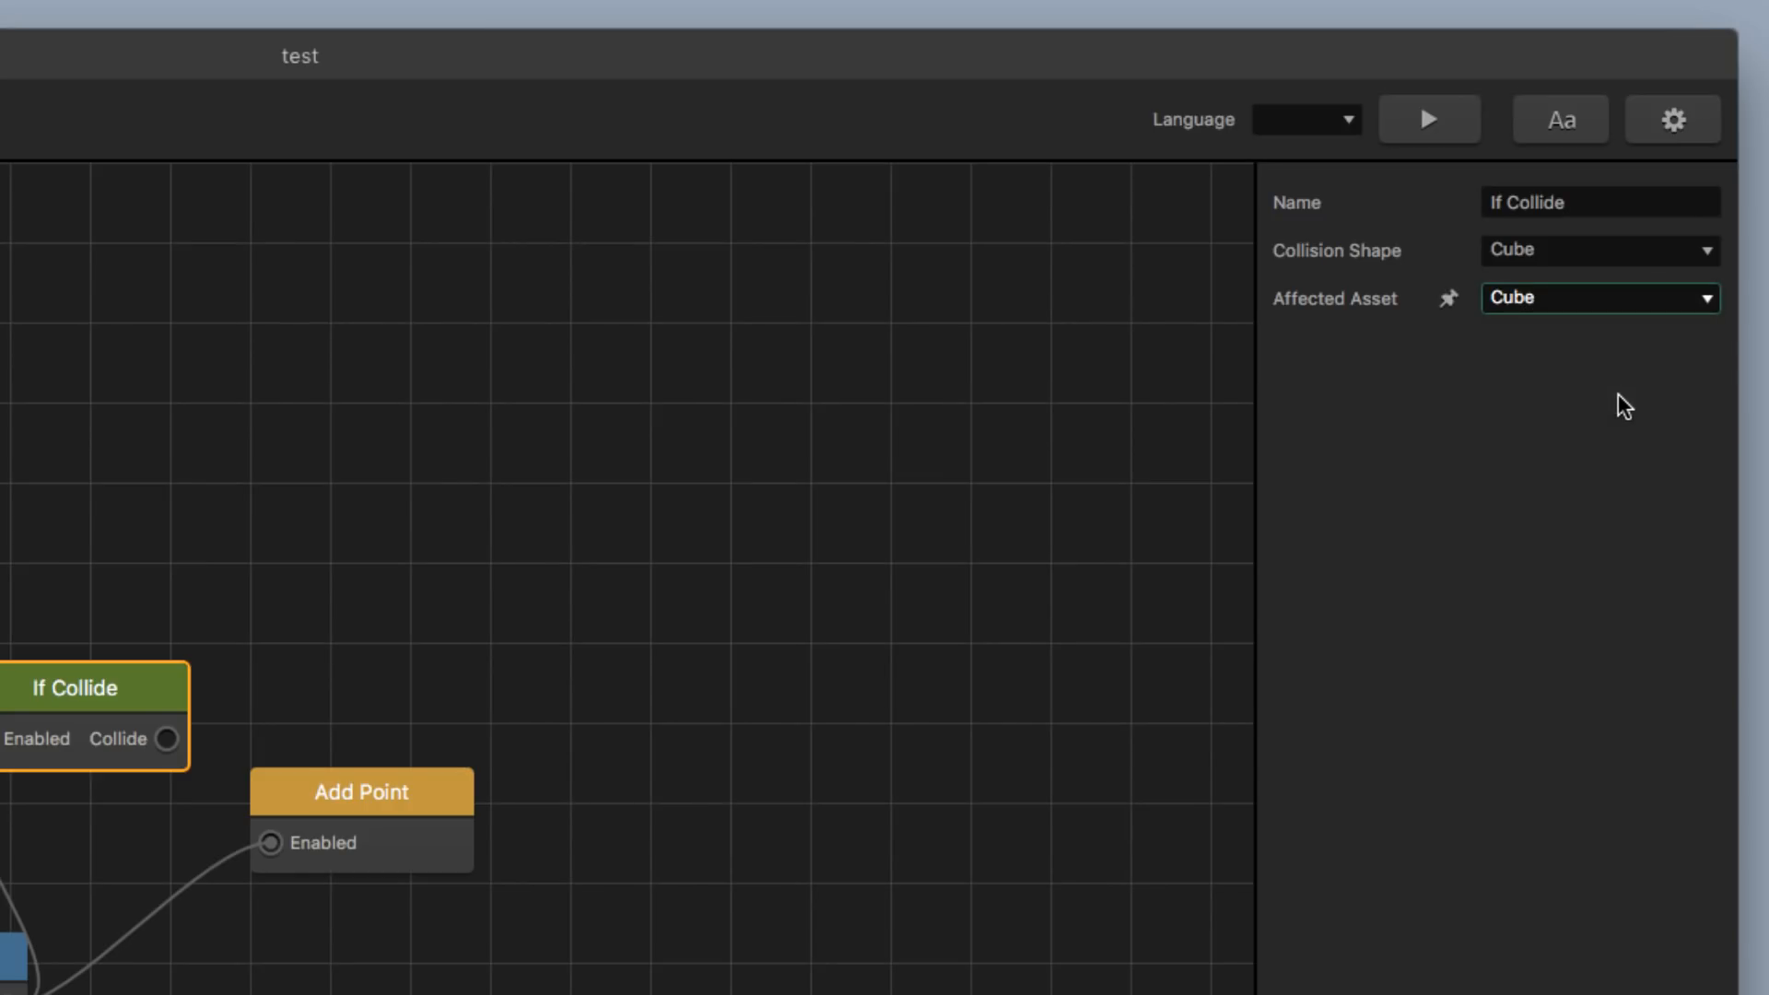
drag(147, 677, 182, 634)
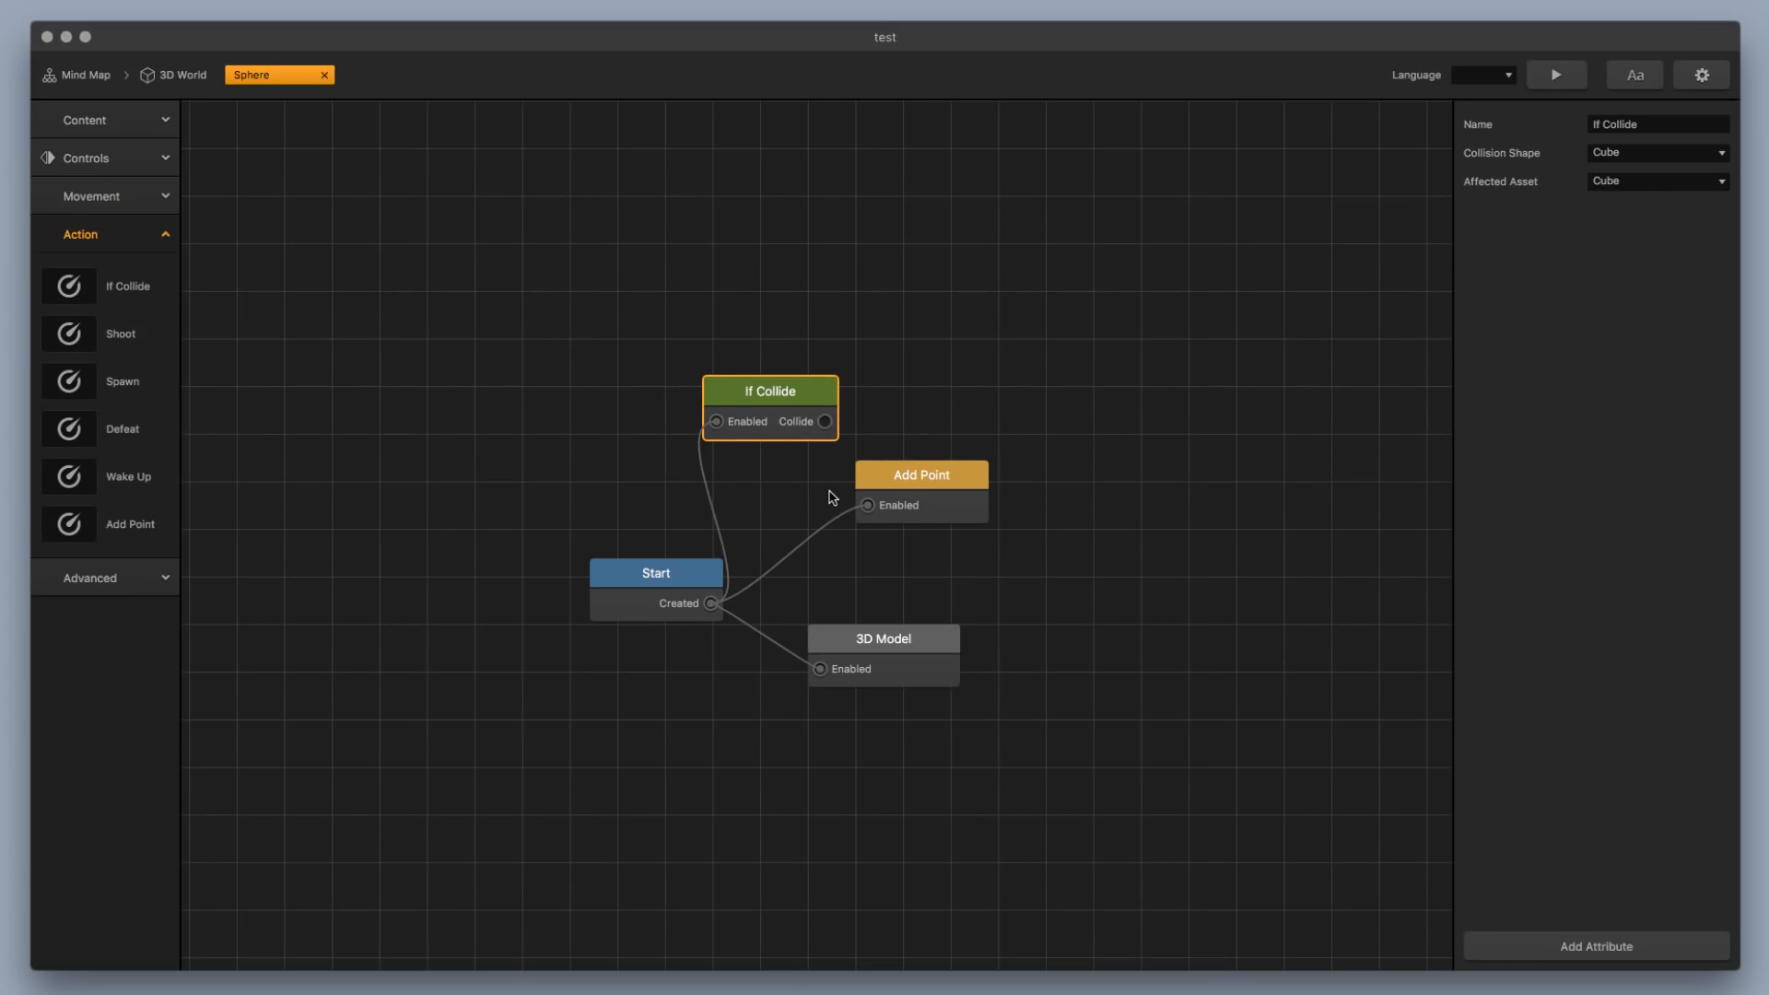
Rewire the graph so Start's Created output enables If Collide and 3D Model, and If Collide's Collide output enables Add Point
click(871, 508)
drag(828, 421, 869, 504)
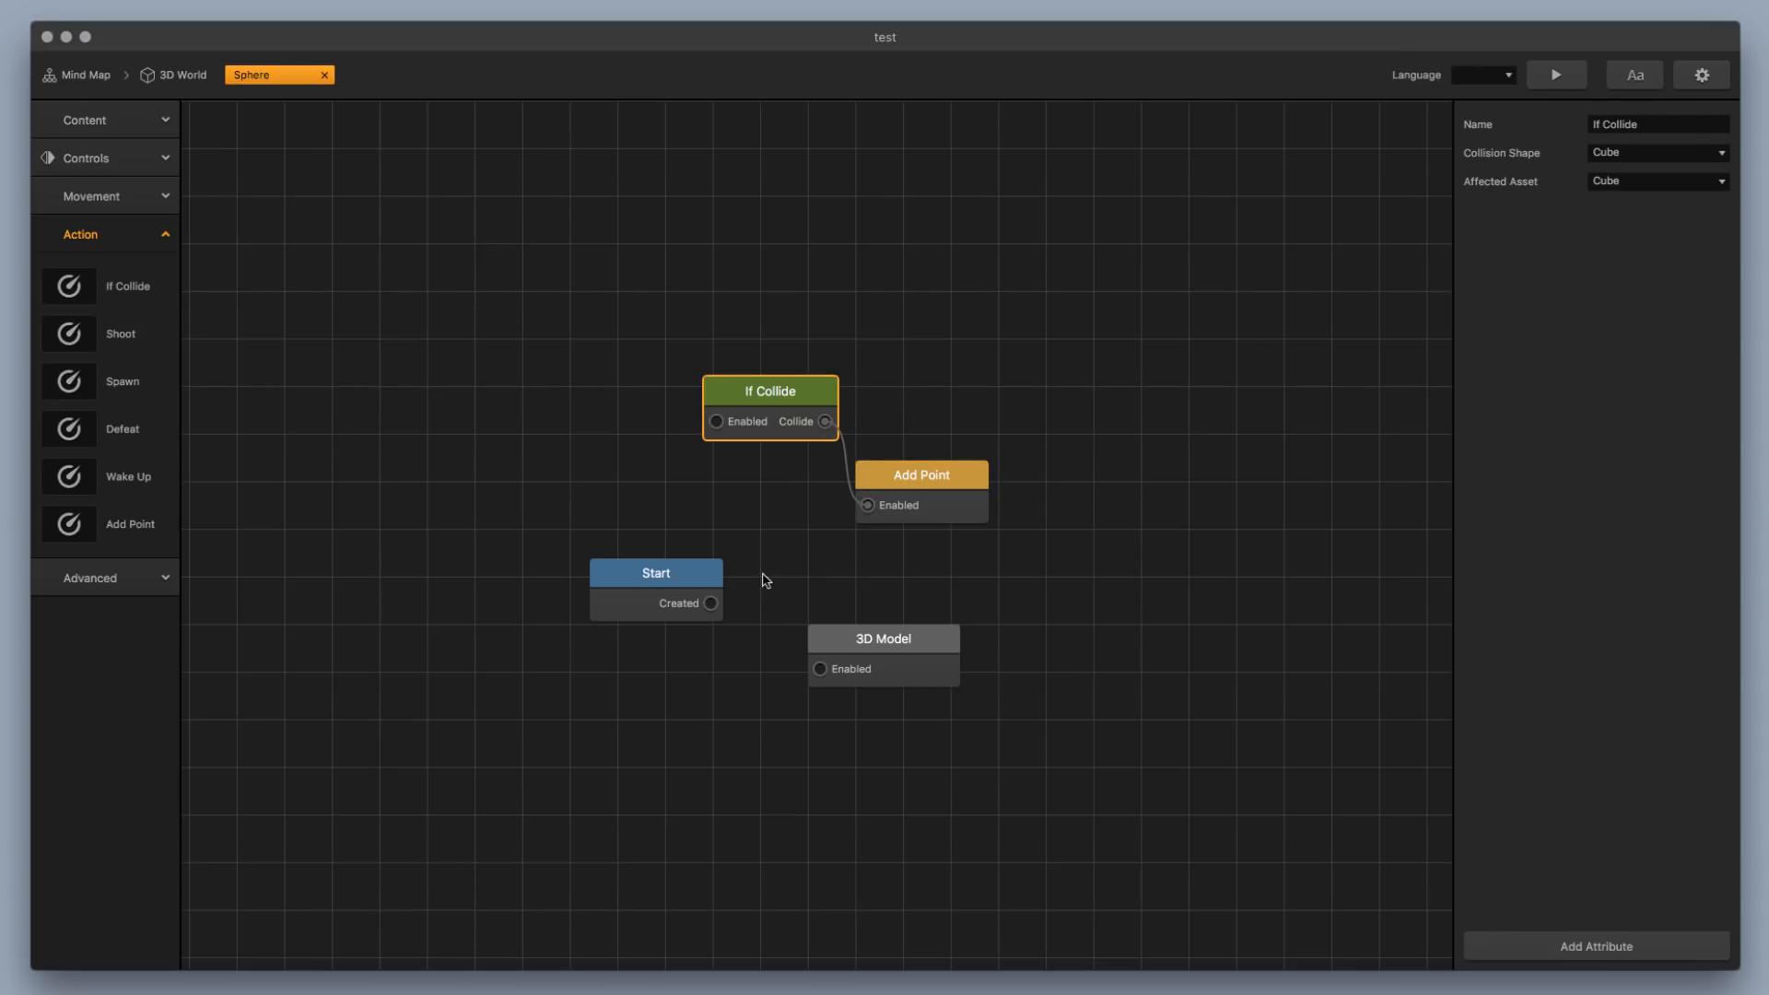
drag(714, 605, 716, 421)
drag(710, 604, 819, 669)
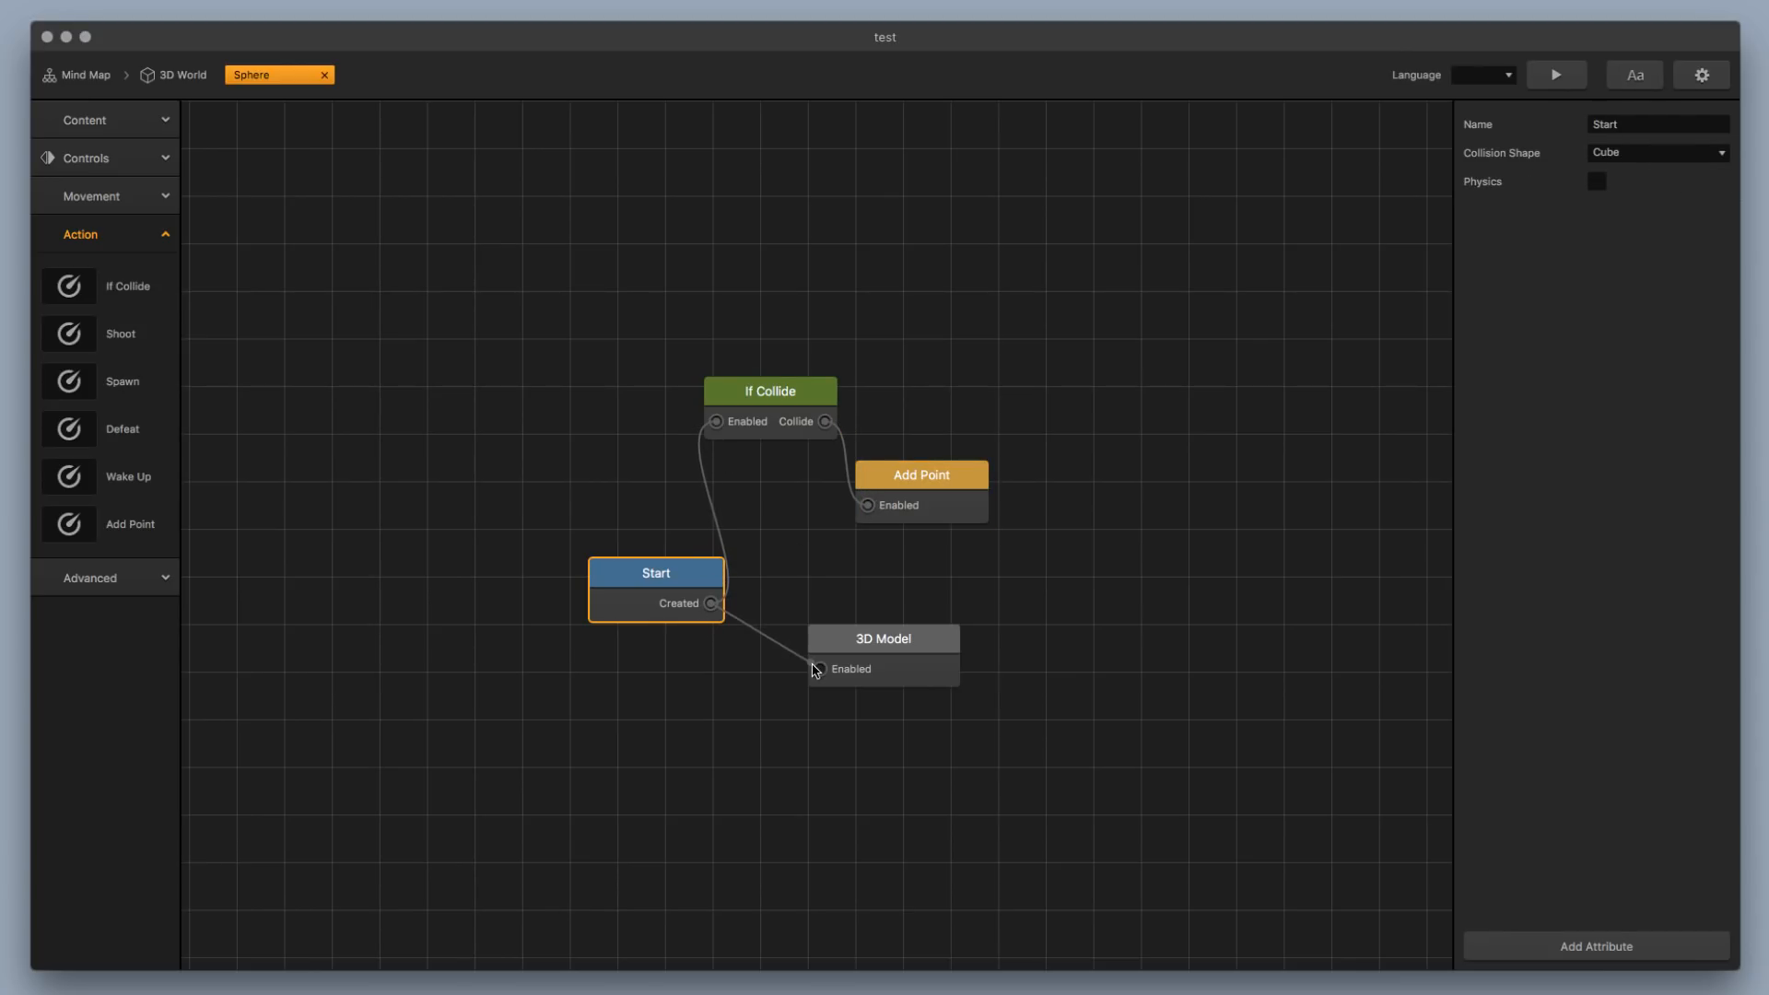
click(957, 498)
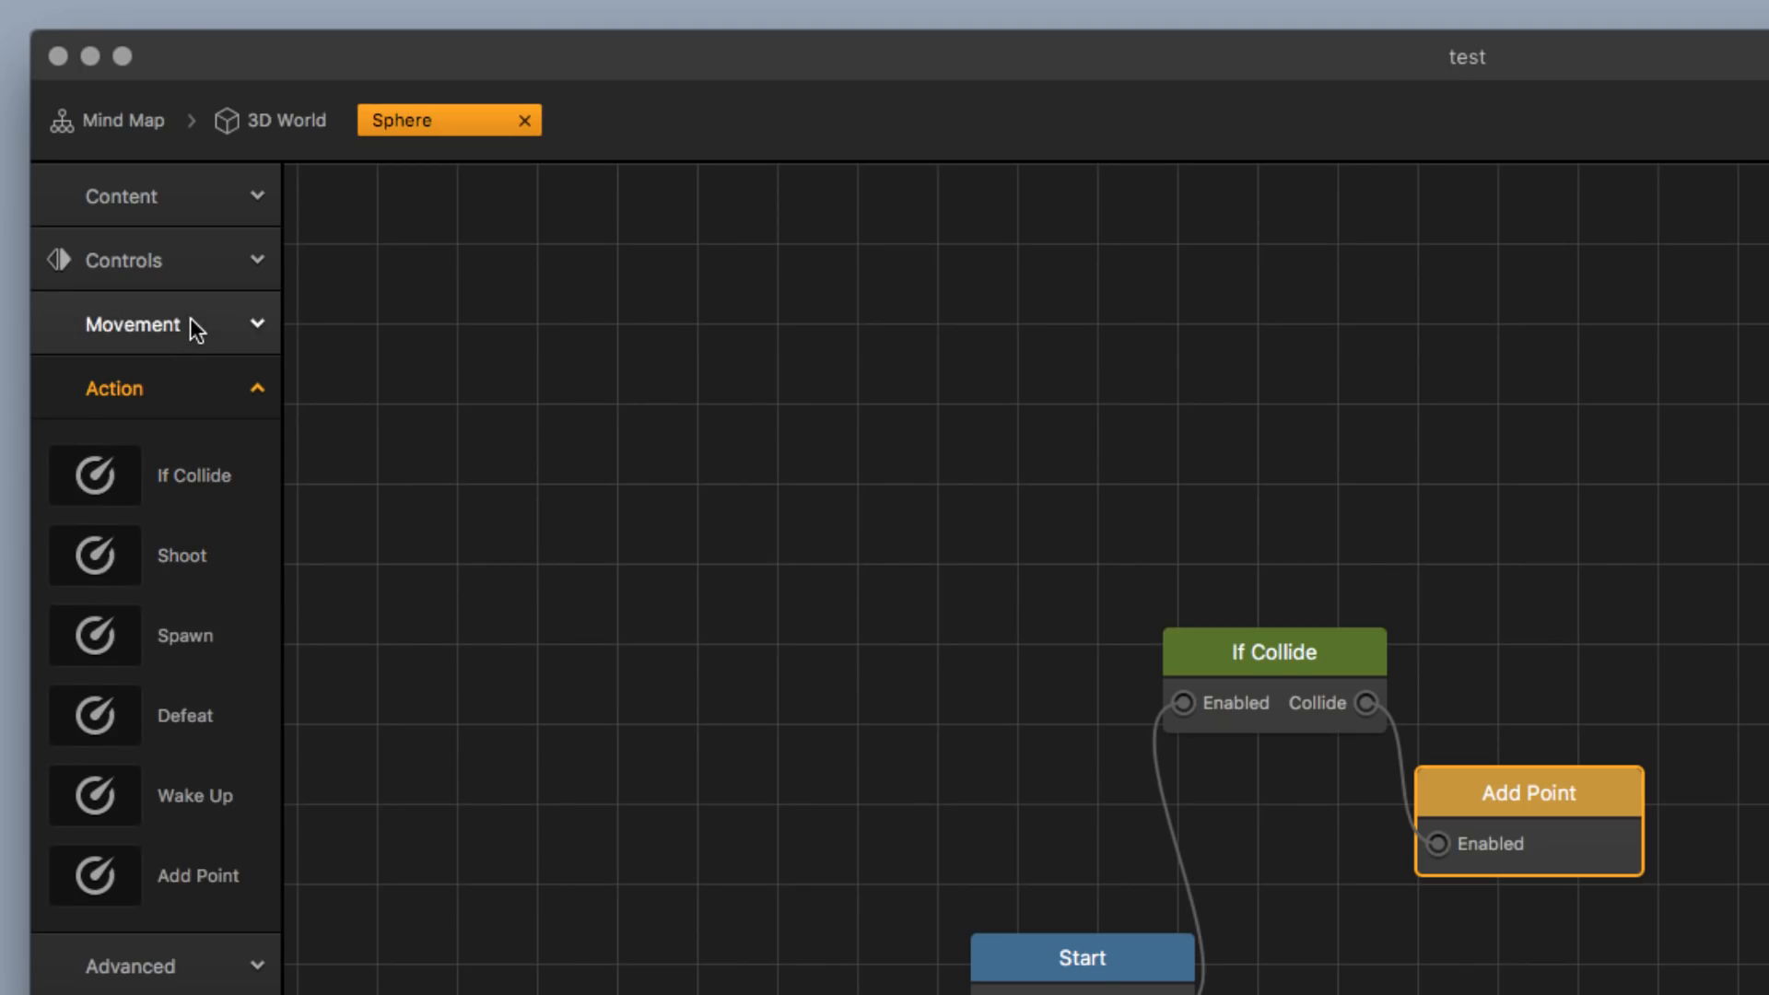
Add a Defeat action above Add Point and enable it from If Collide's Collide output
click(129, 199)
click(190, 323)
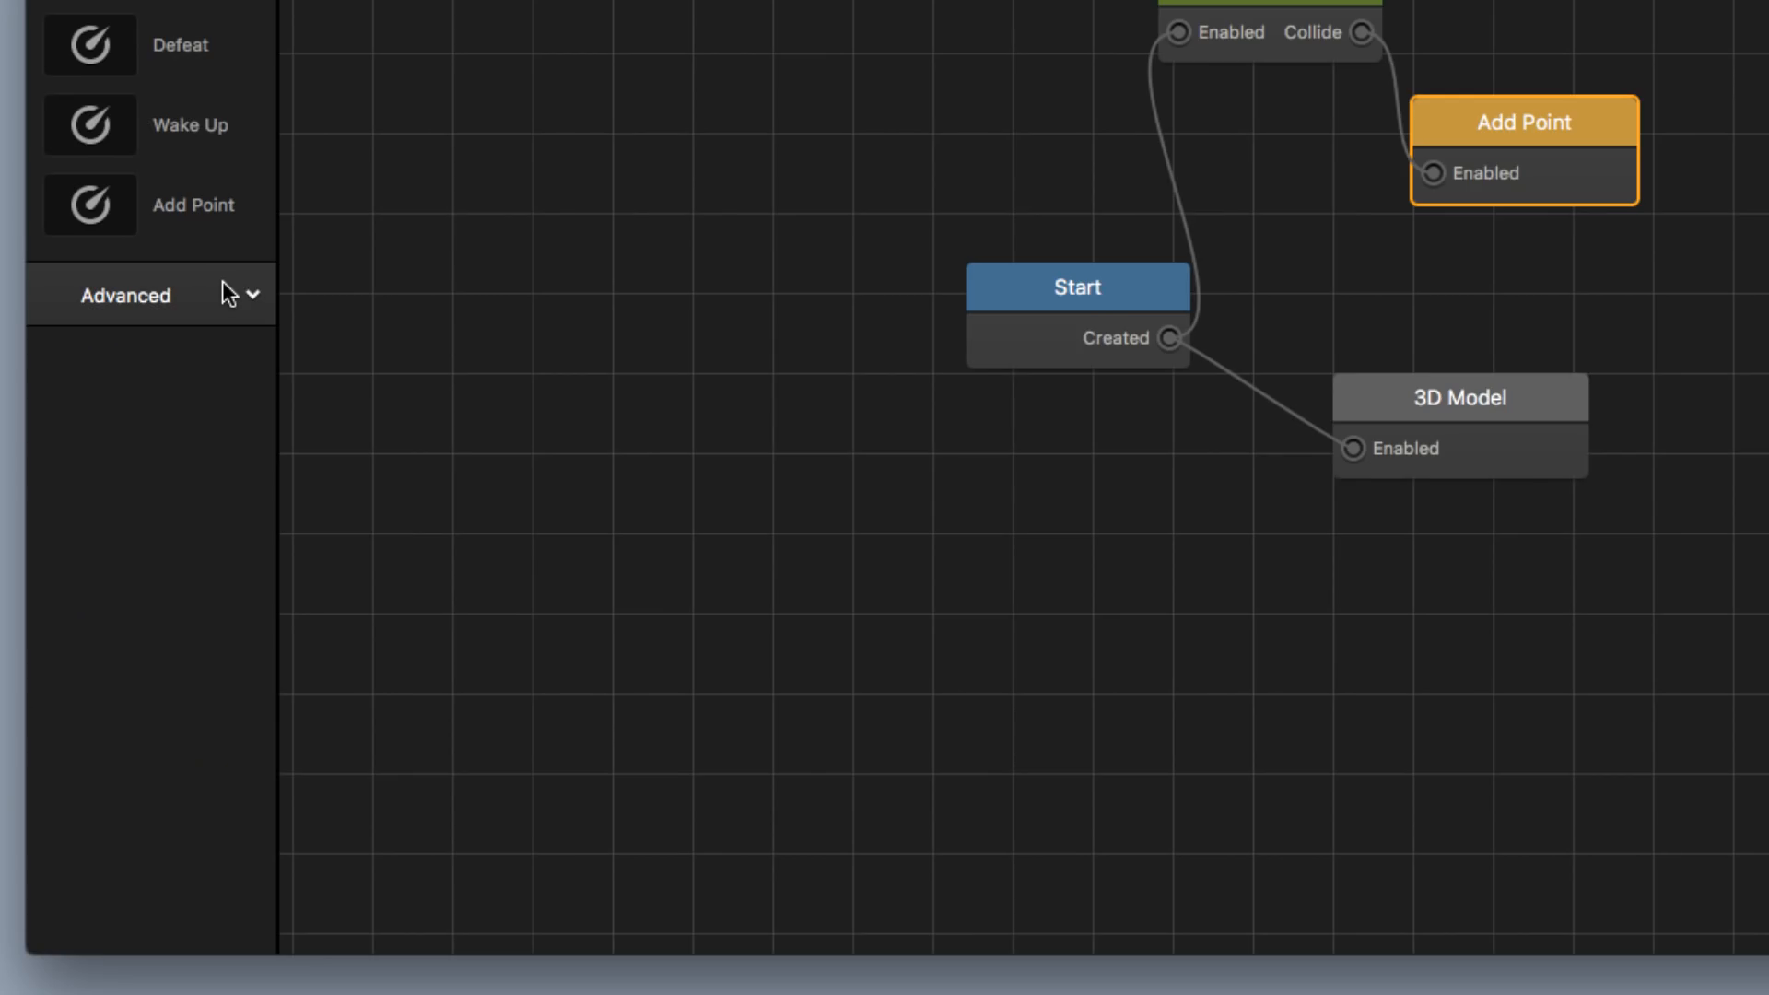
drag(180, 56, 1060, 388)
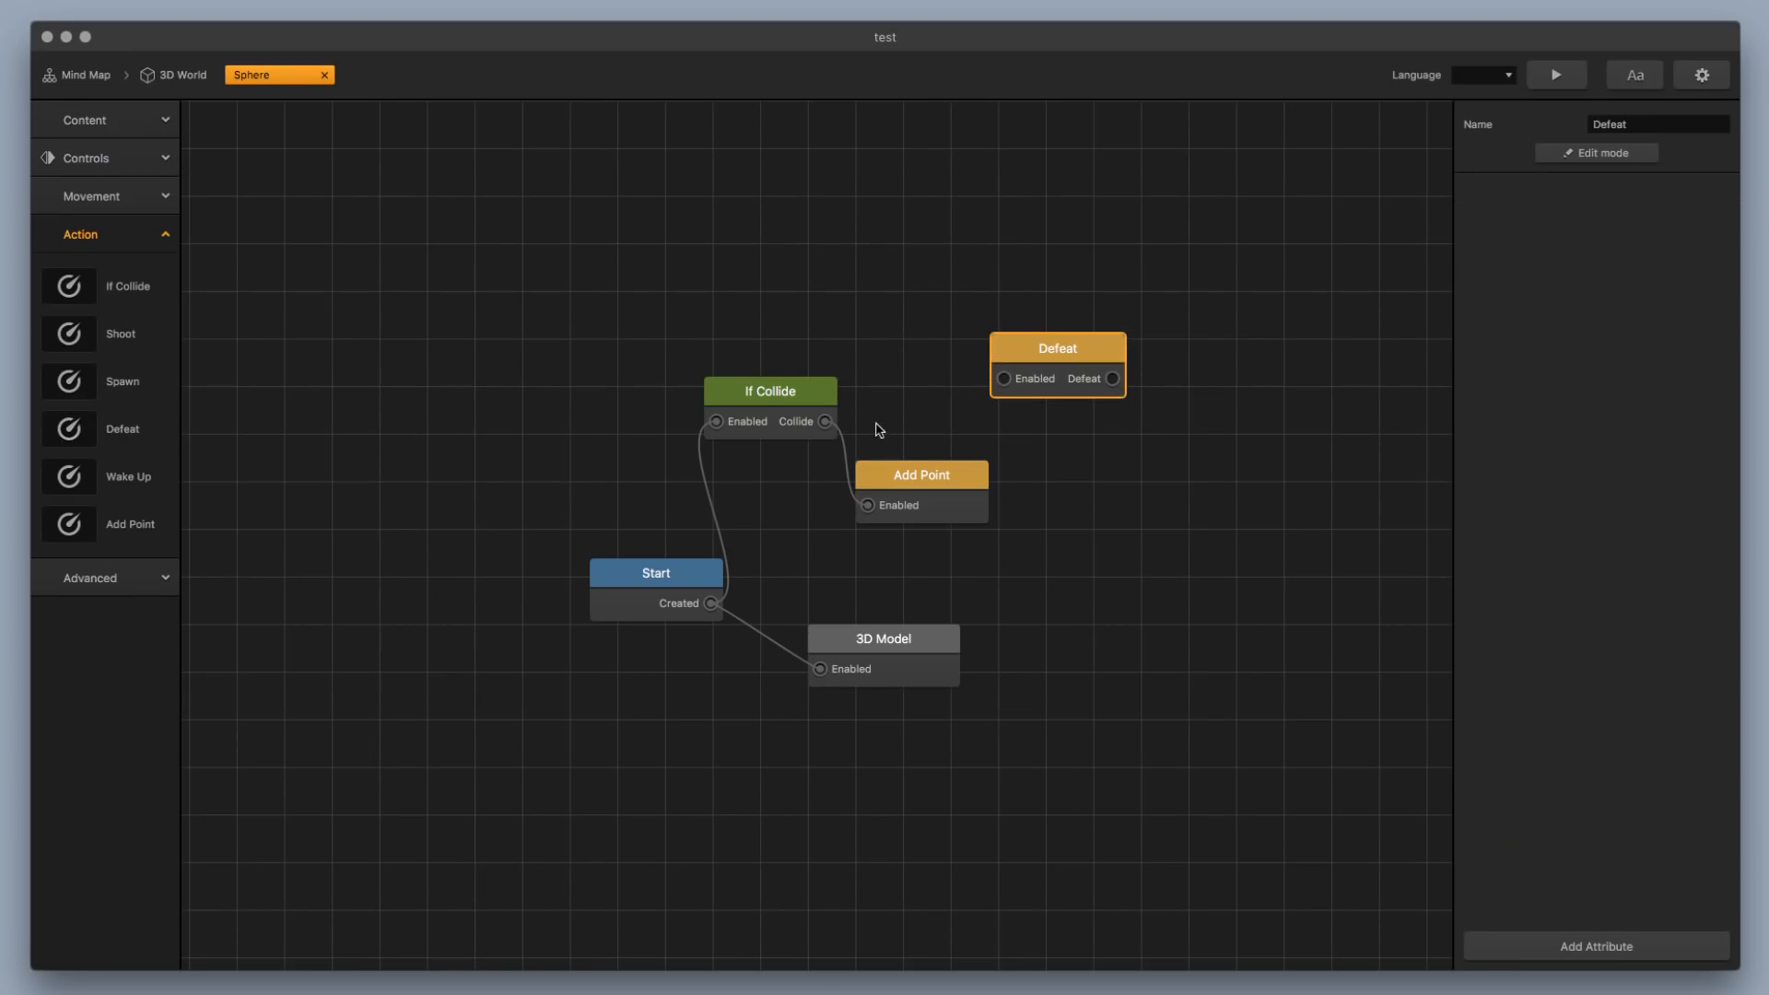
drag(826, 422, 1004, 378)
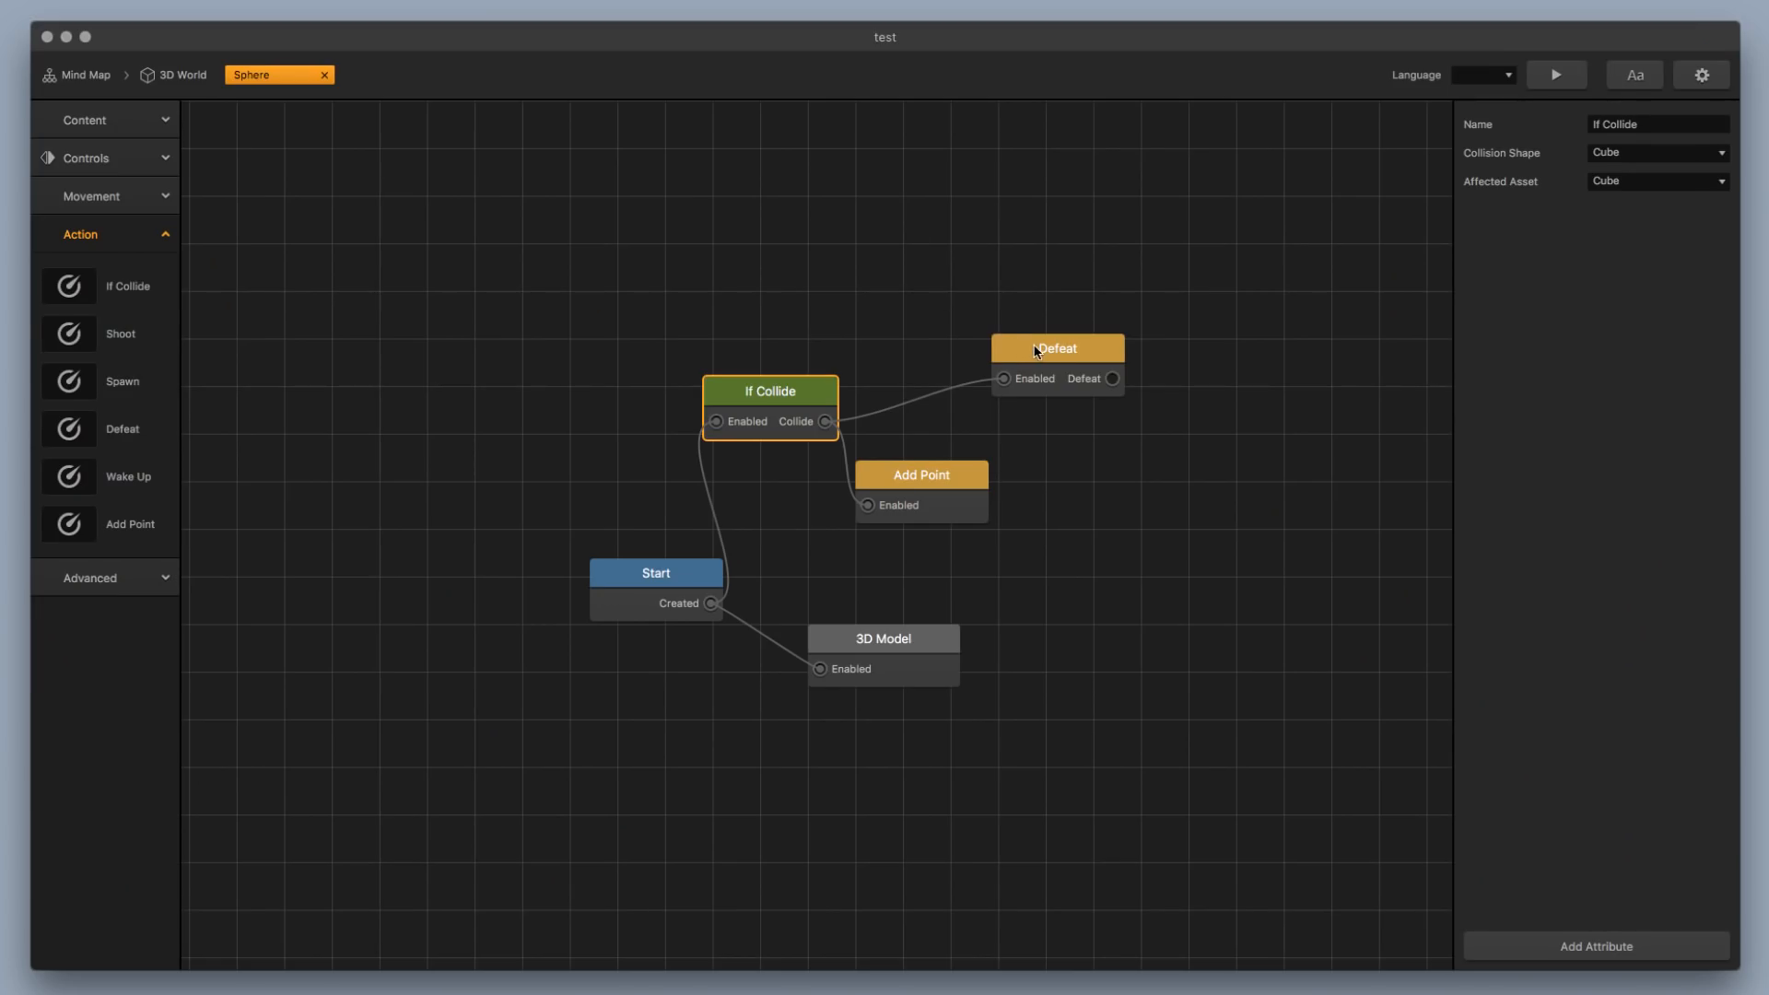
drag(1036, 348, 1013, 334)
click(632, 591)
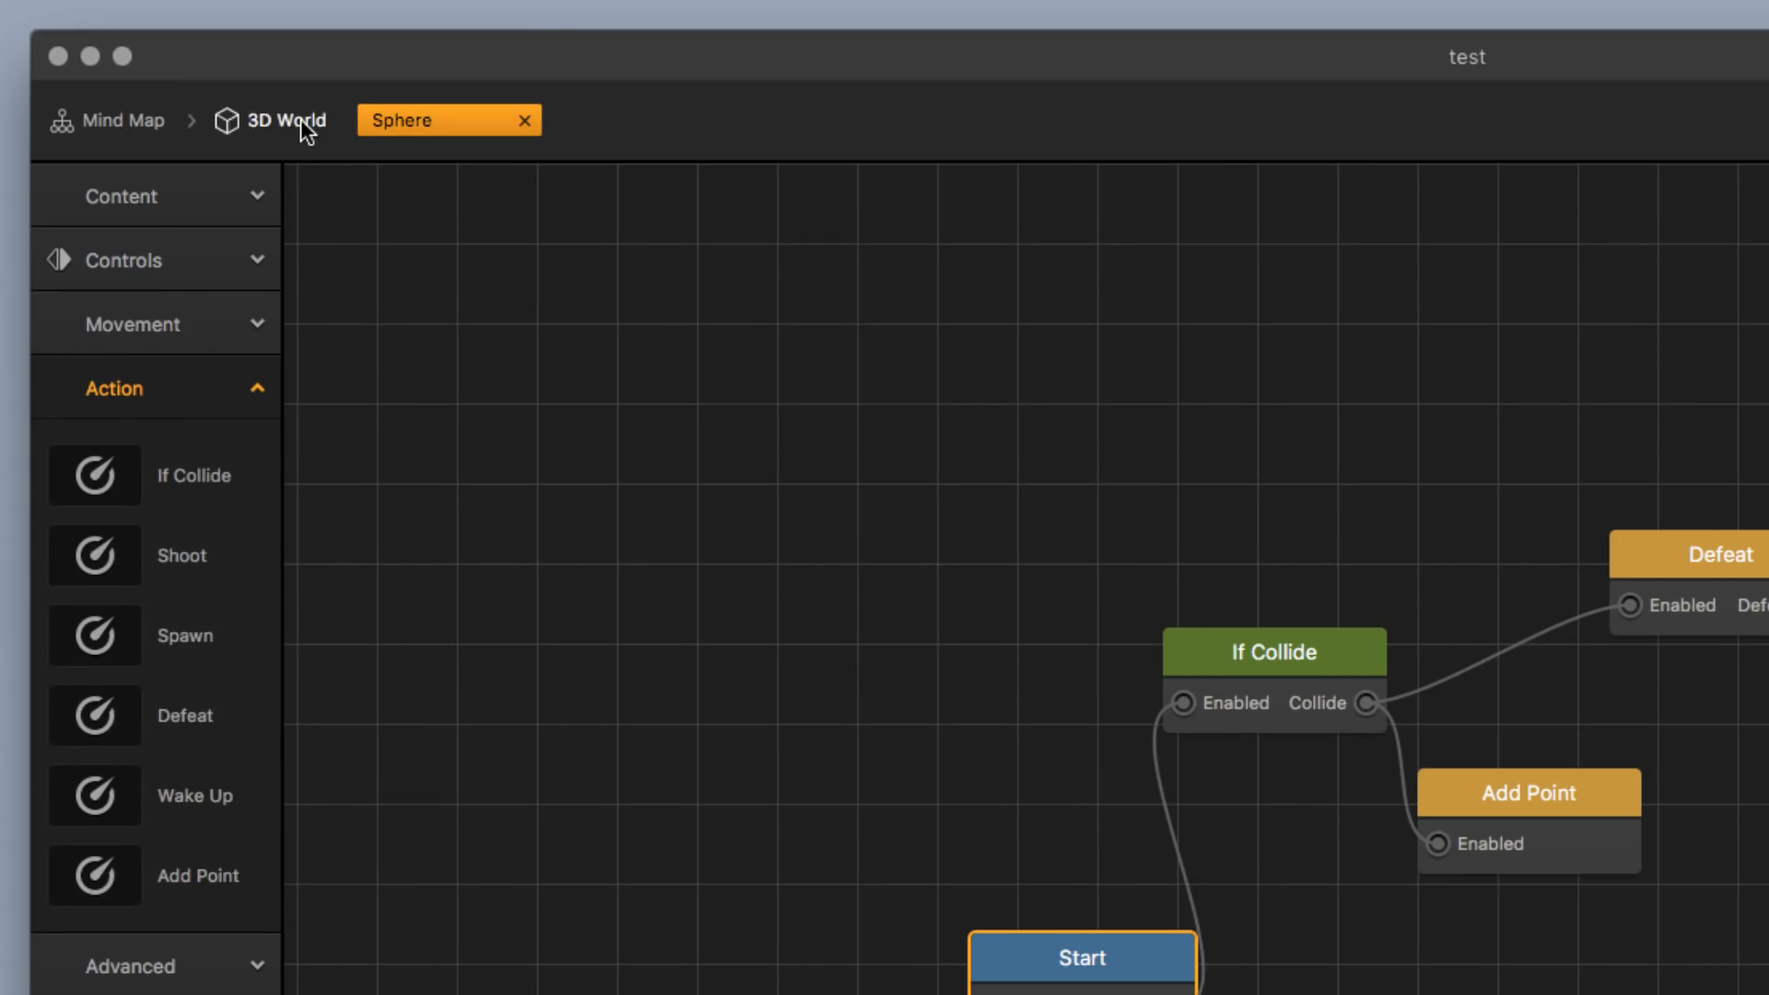
Open the UI scene, select the score label and check its Score Type and Amount options
click(300, 119)
click(148, 122)
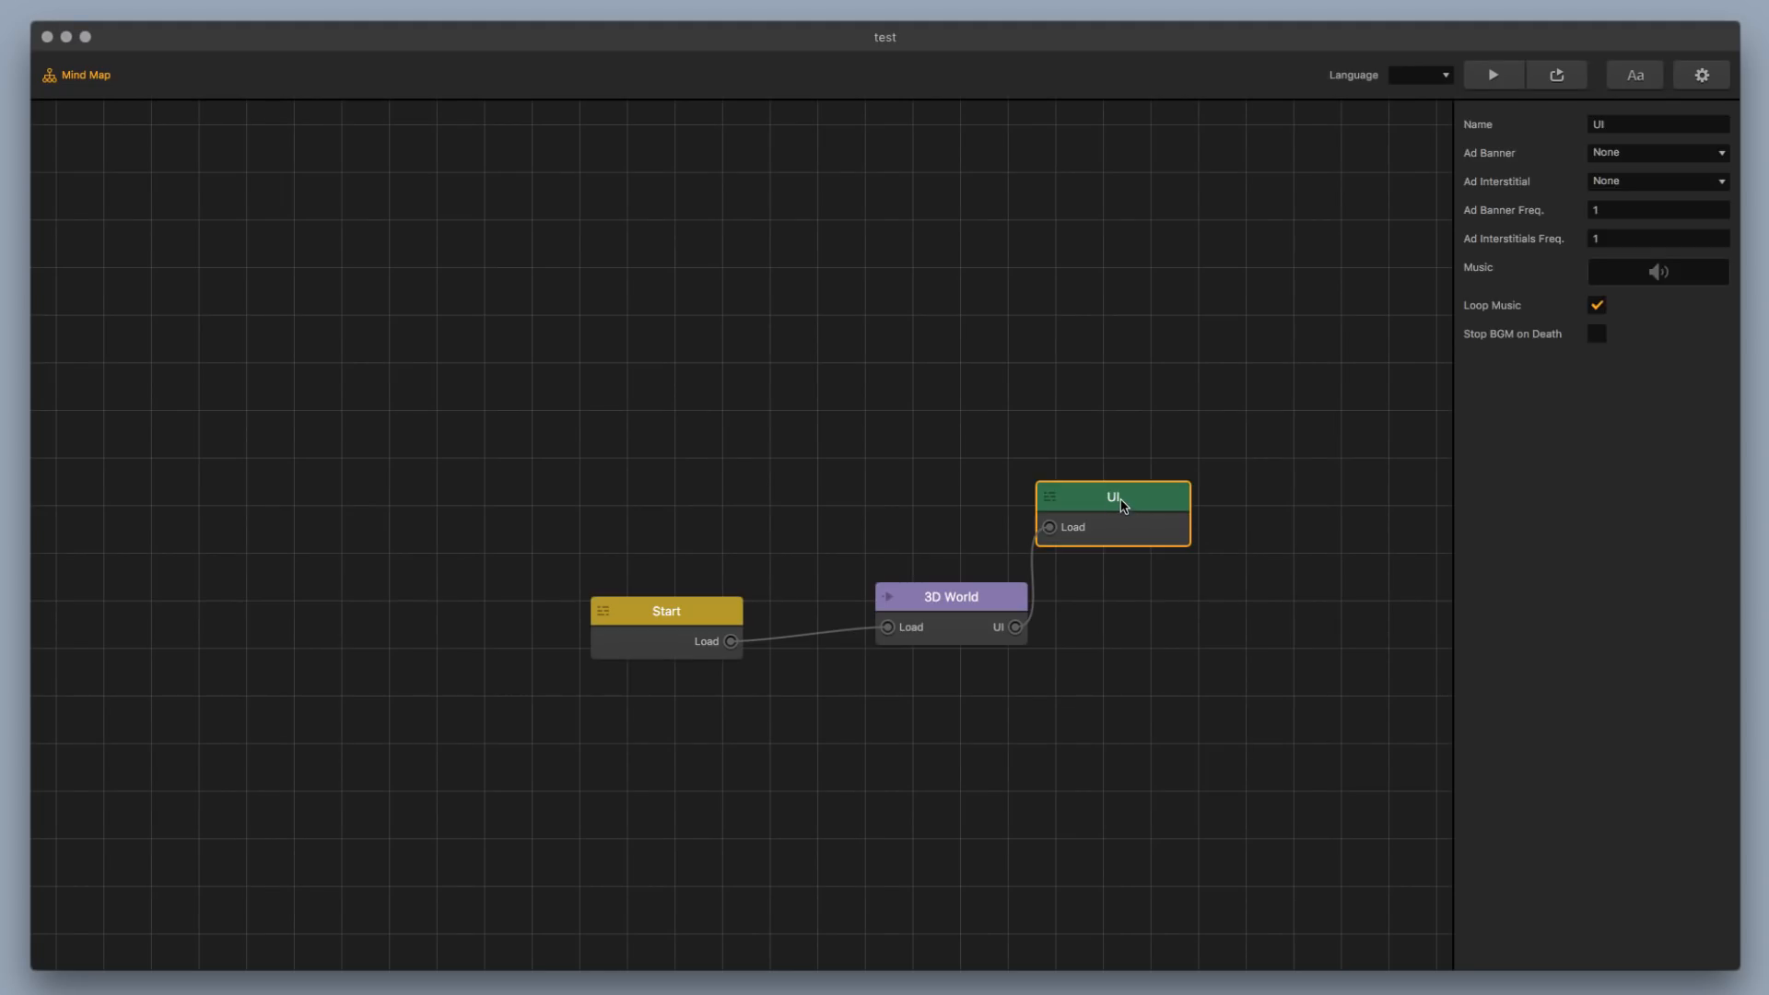
double_click(1124, 503)
click(902, 181)
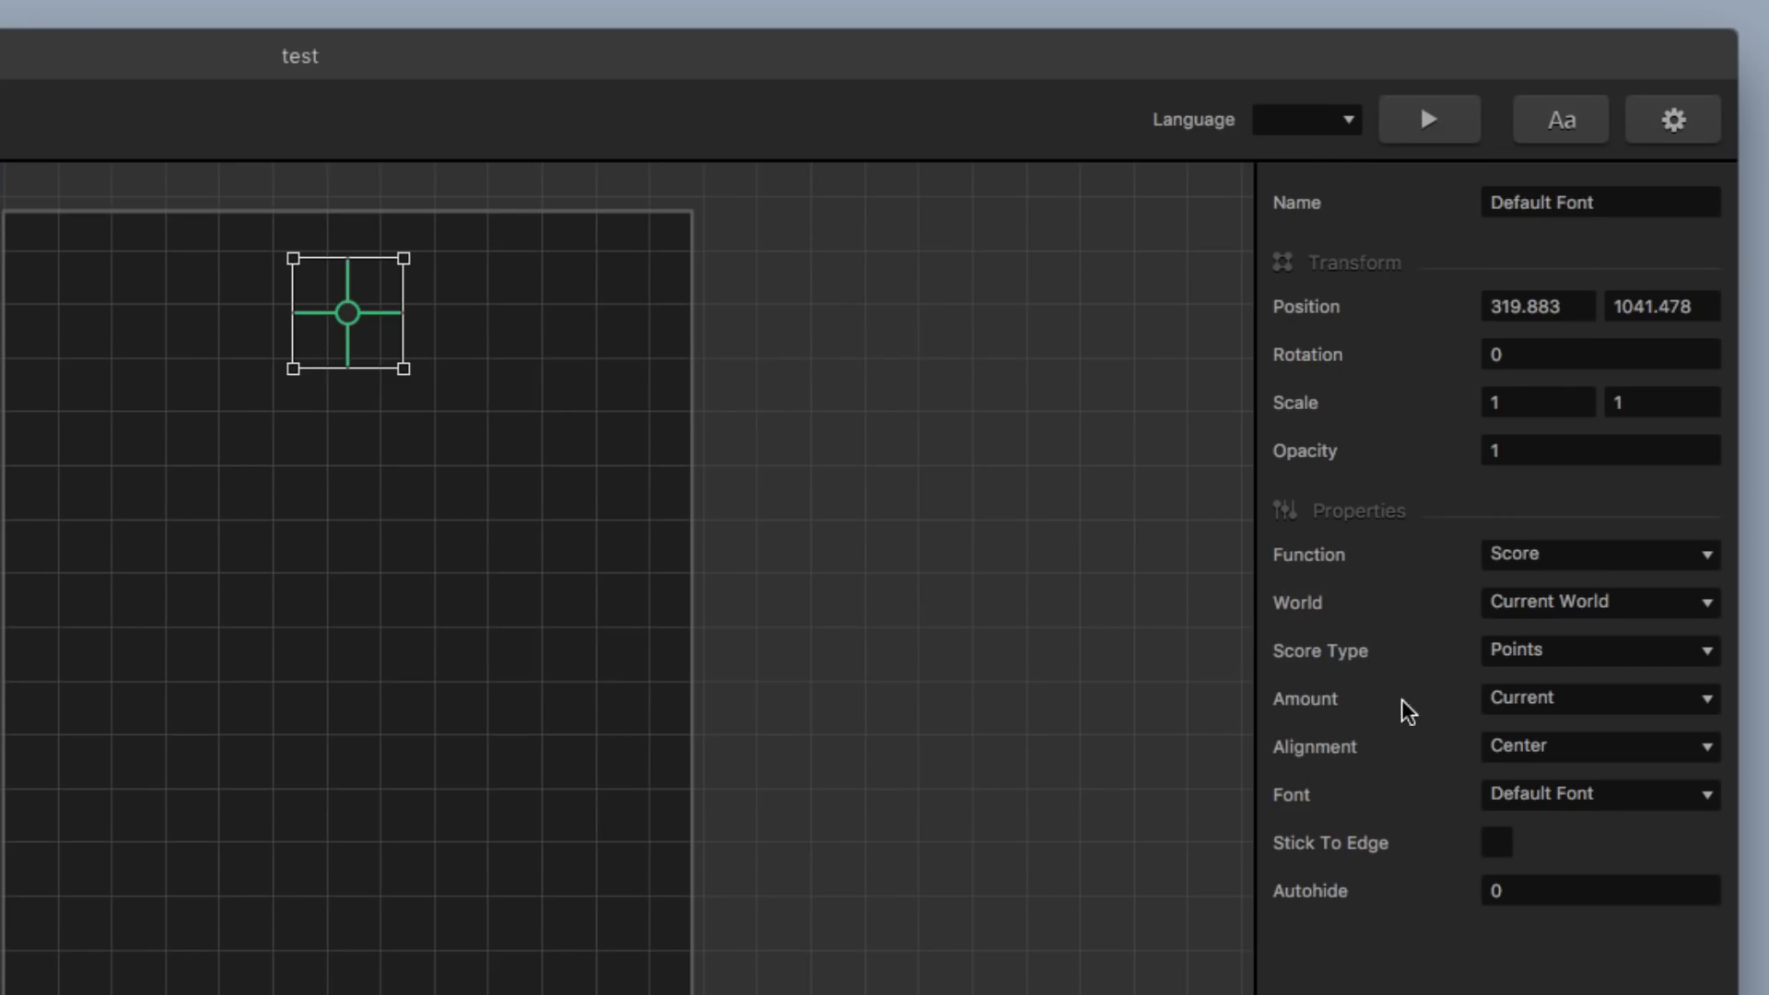
click(1568, 645)
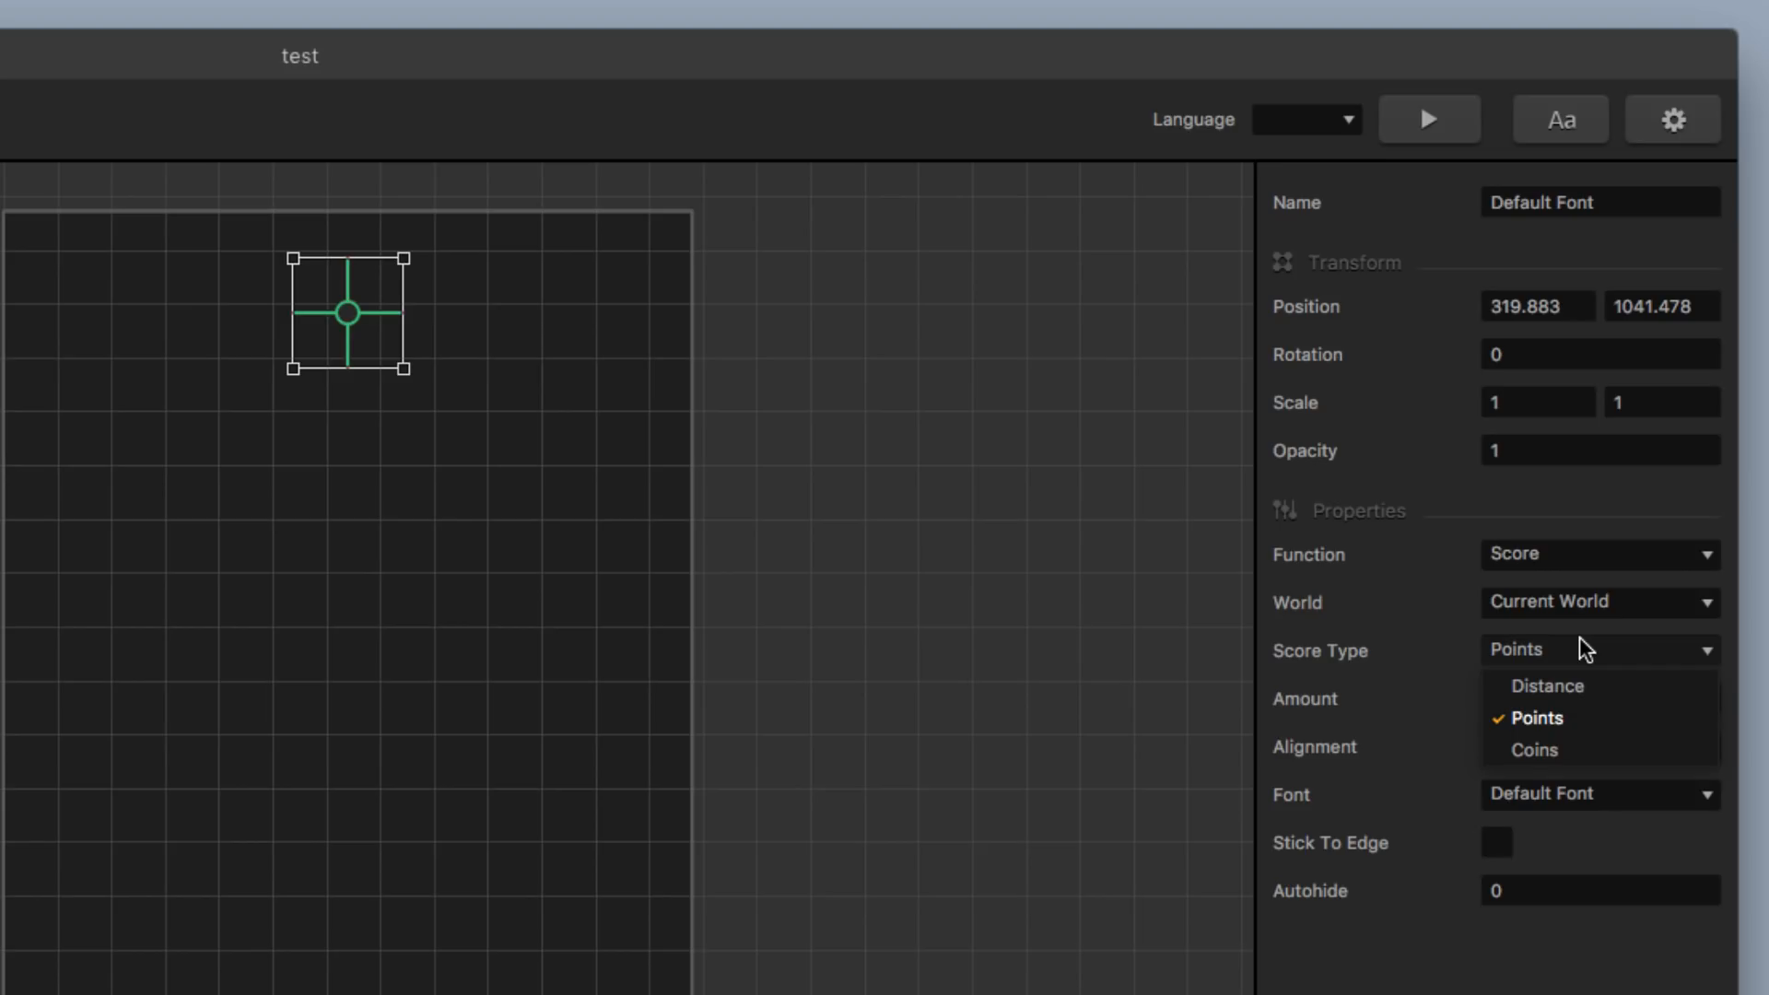
click(1585, 649)
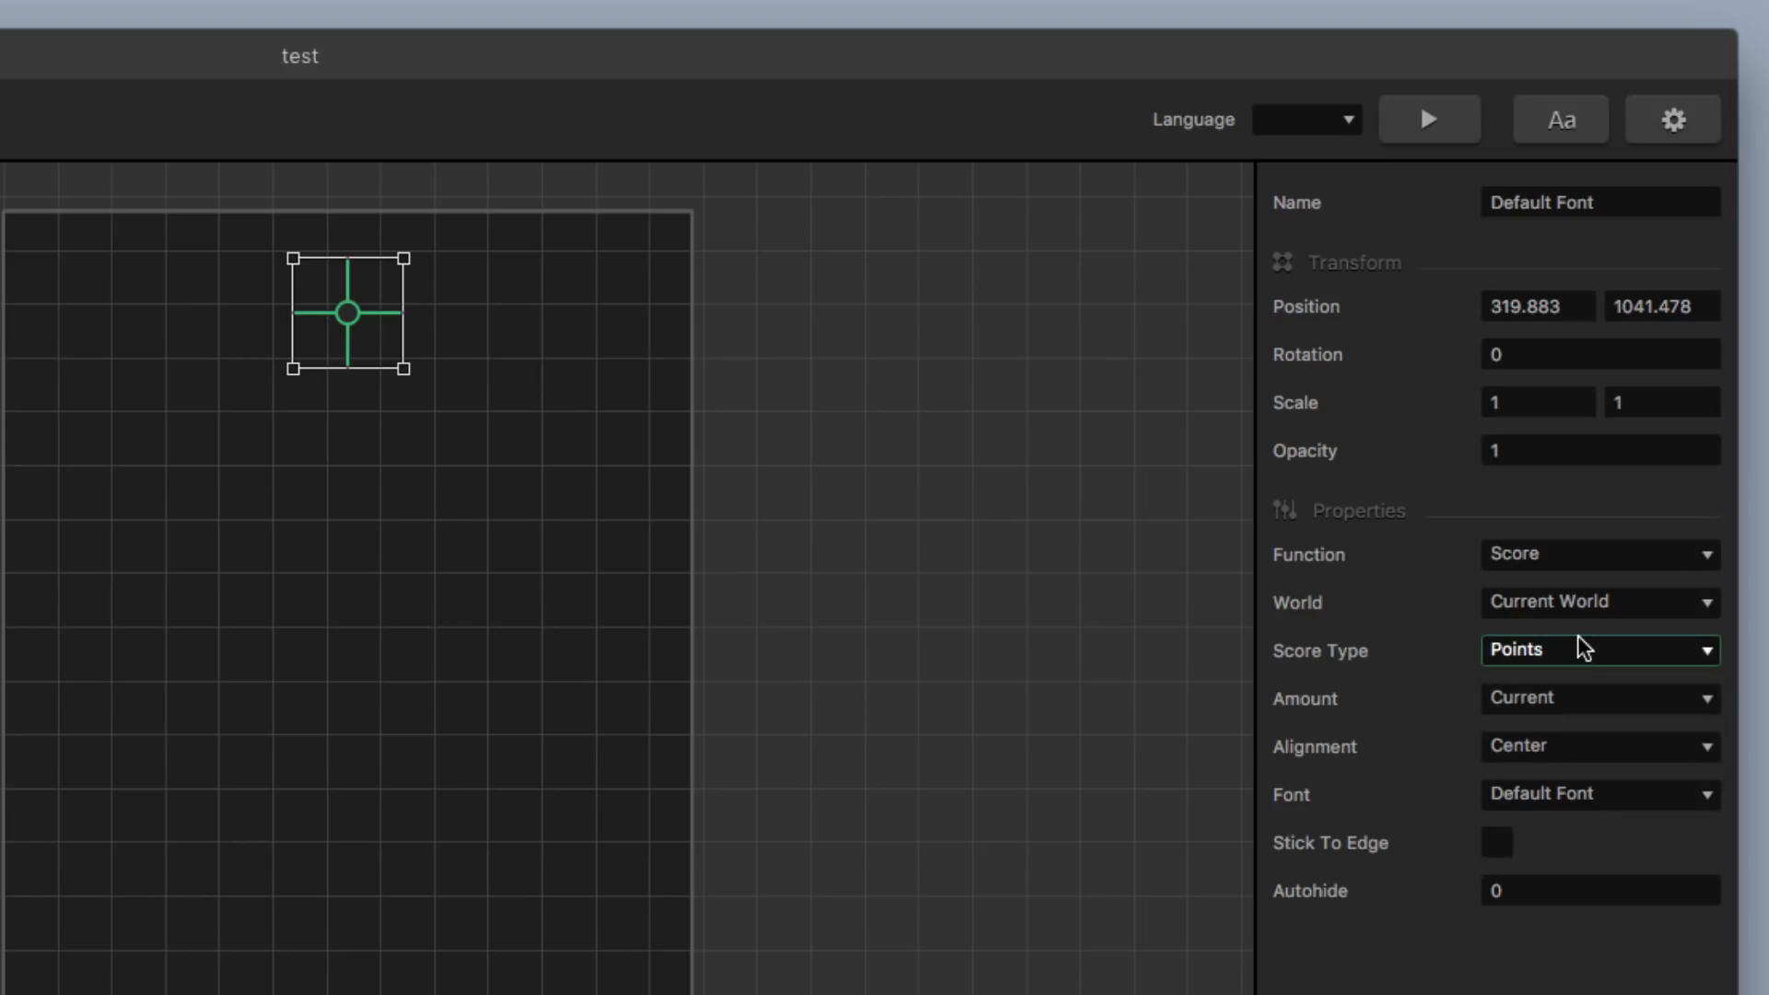
click(1583, 710)
click(1582, 701)
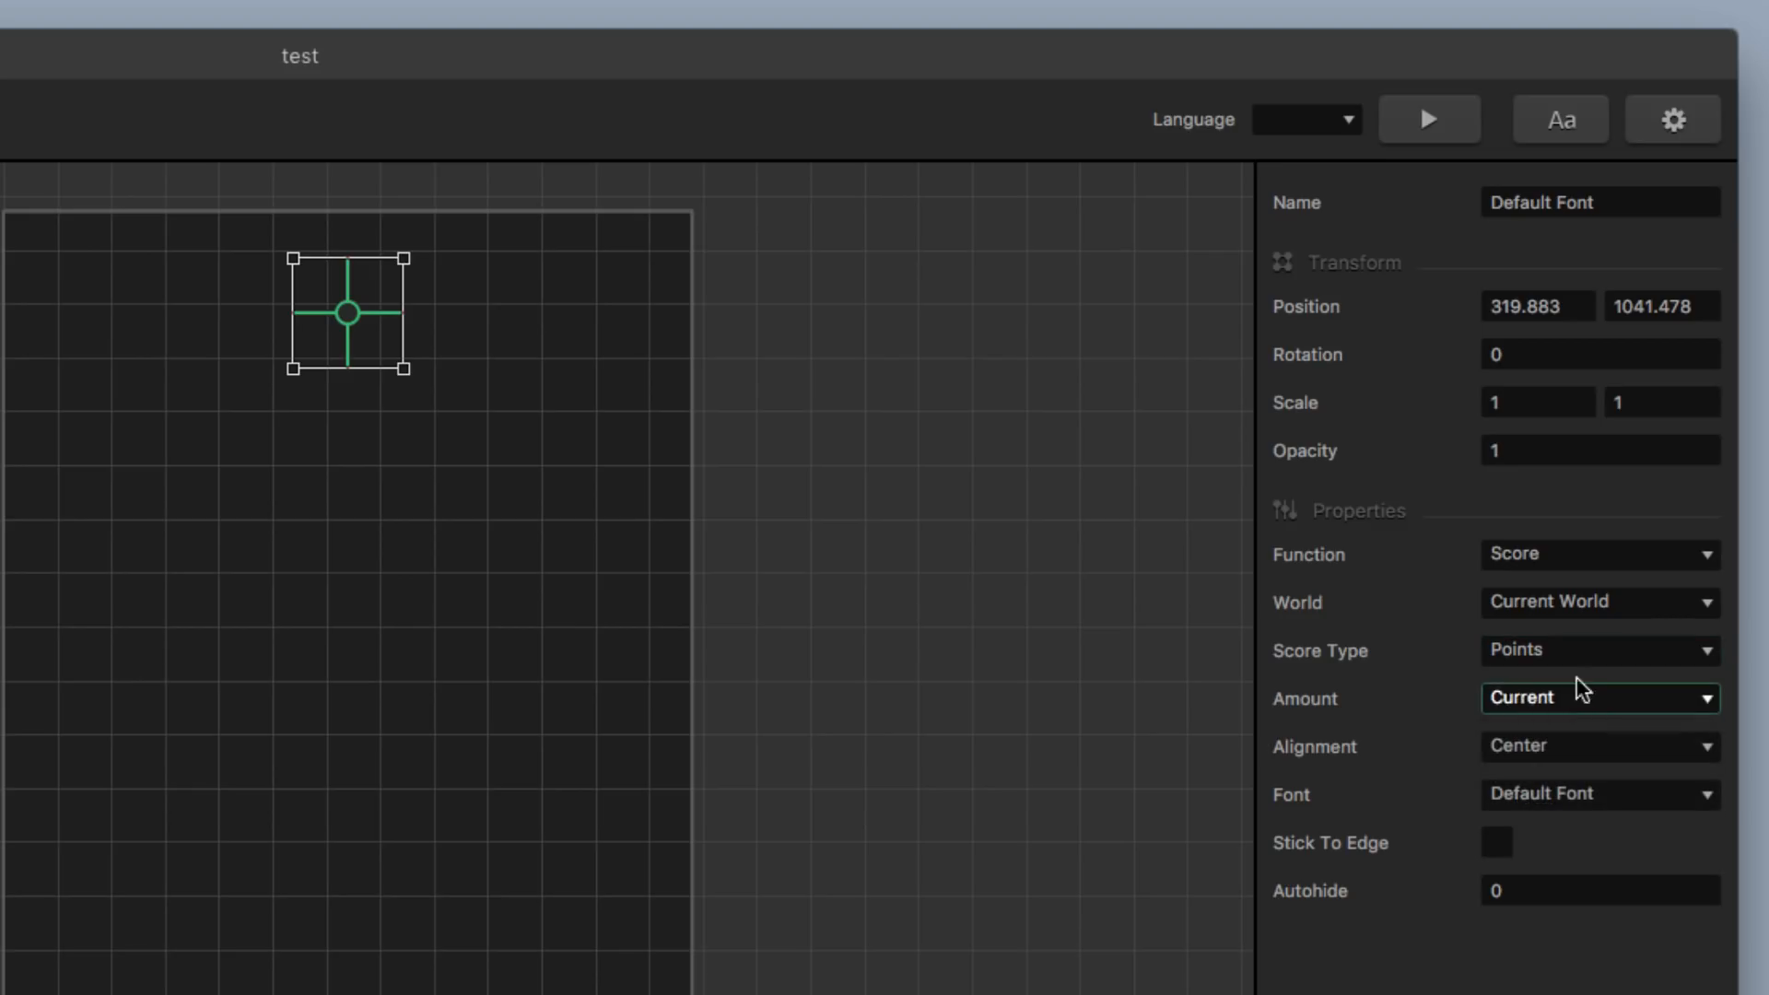
Set the score label's World to All and check its Function and Score Type options
click(1561, 558)
click(1587, 631)
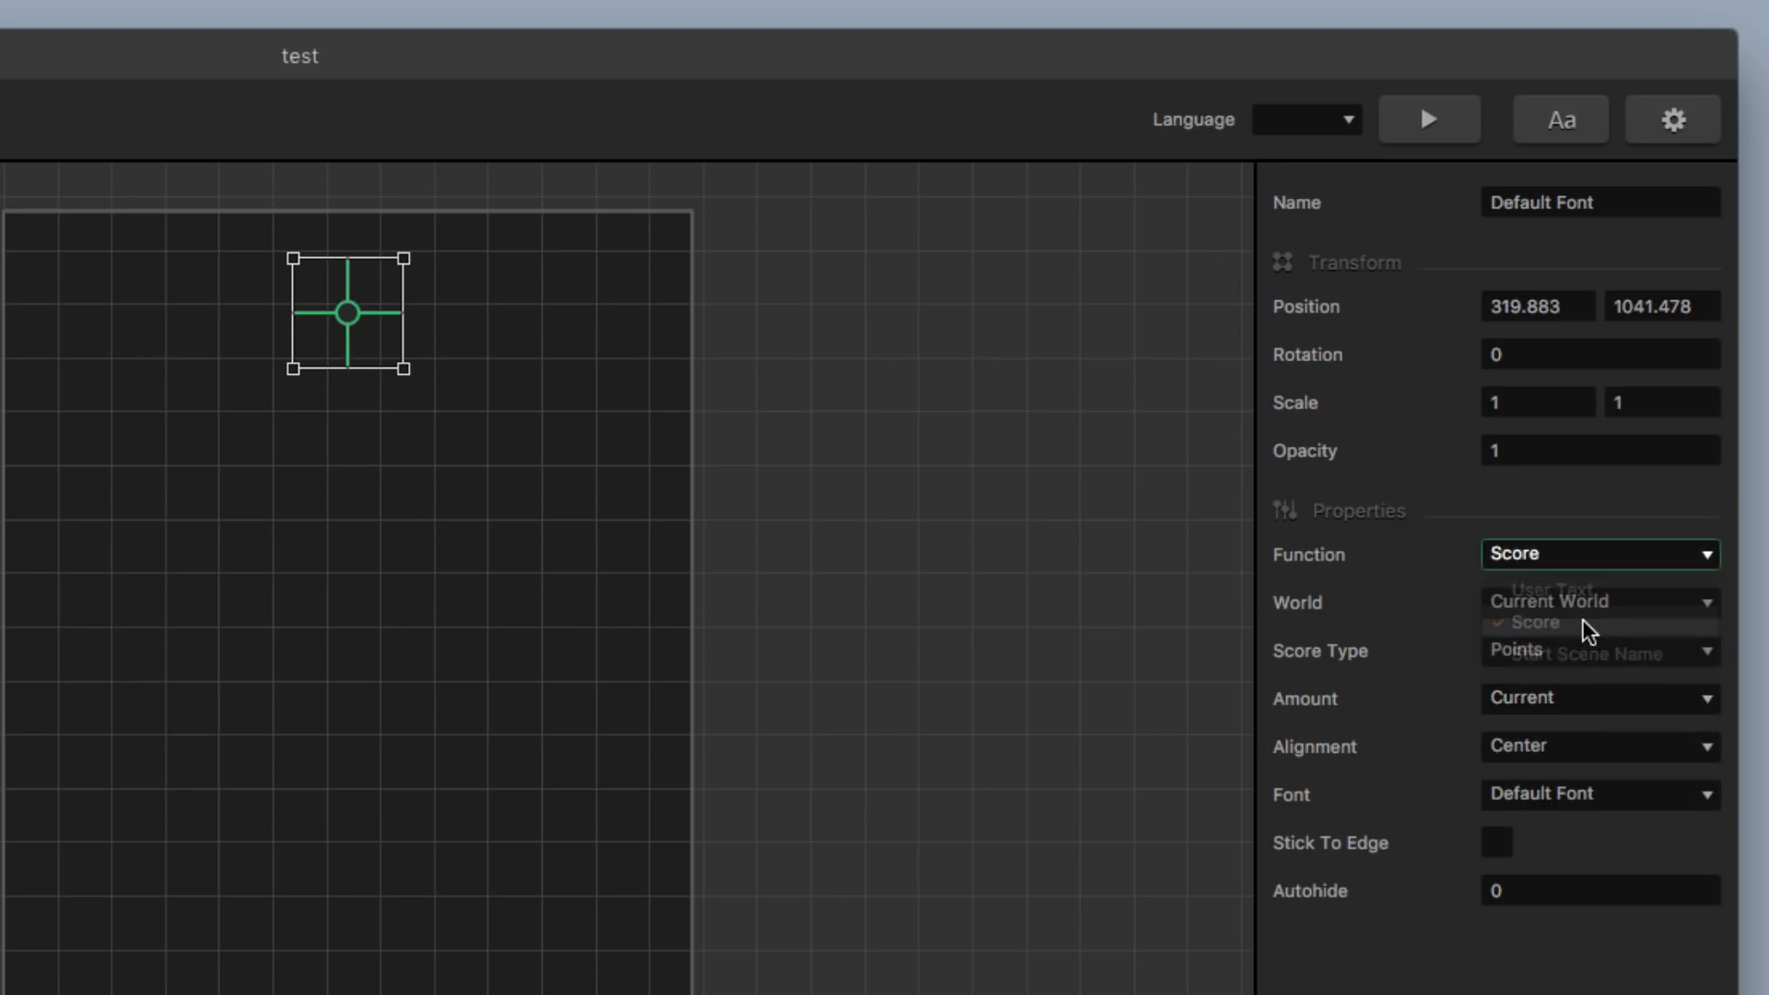
click(1571, 600)
click(1567, 559)
click(1568, 562)
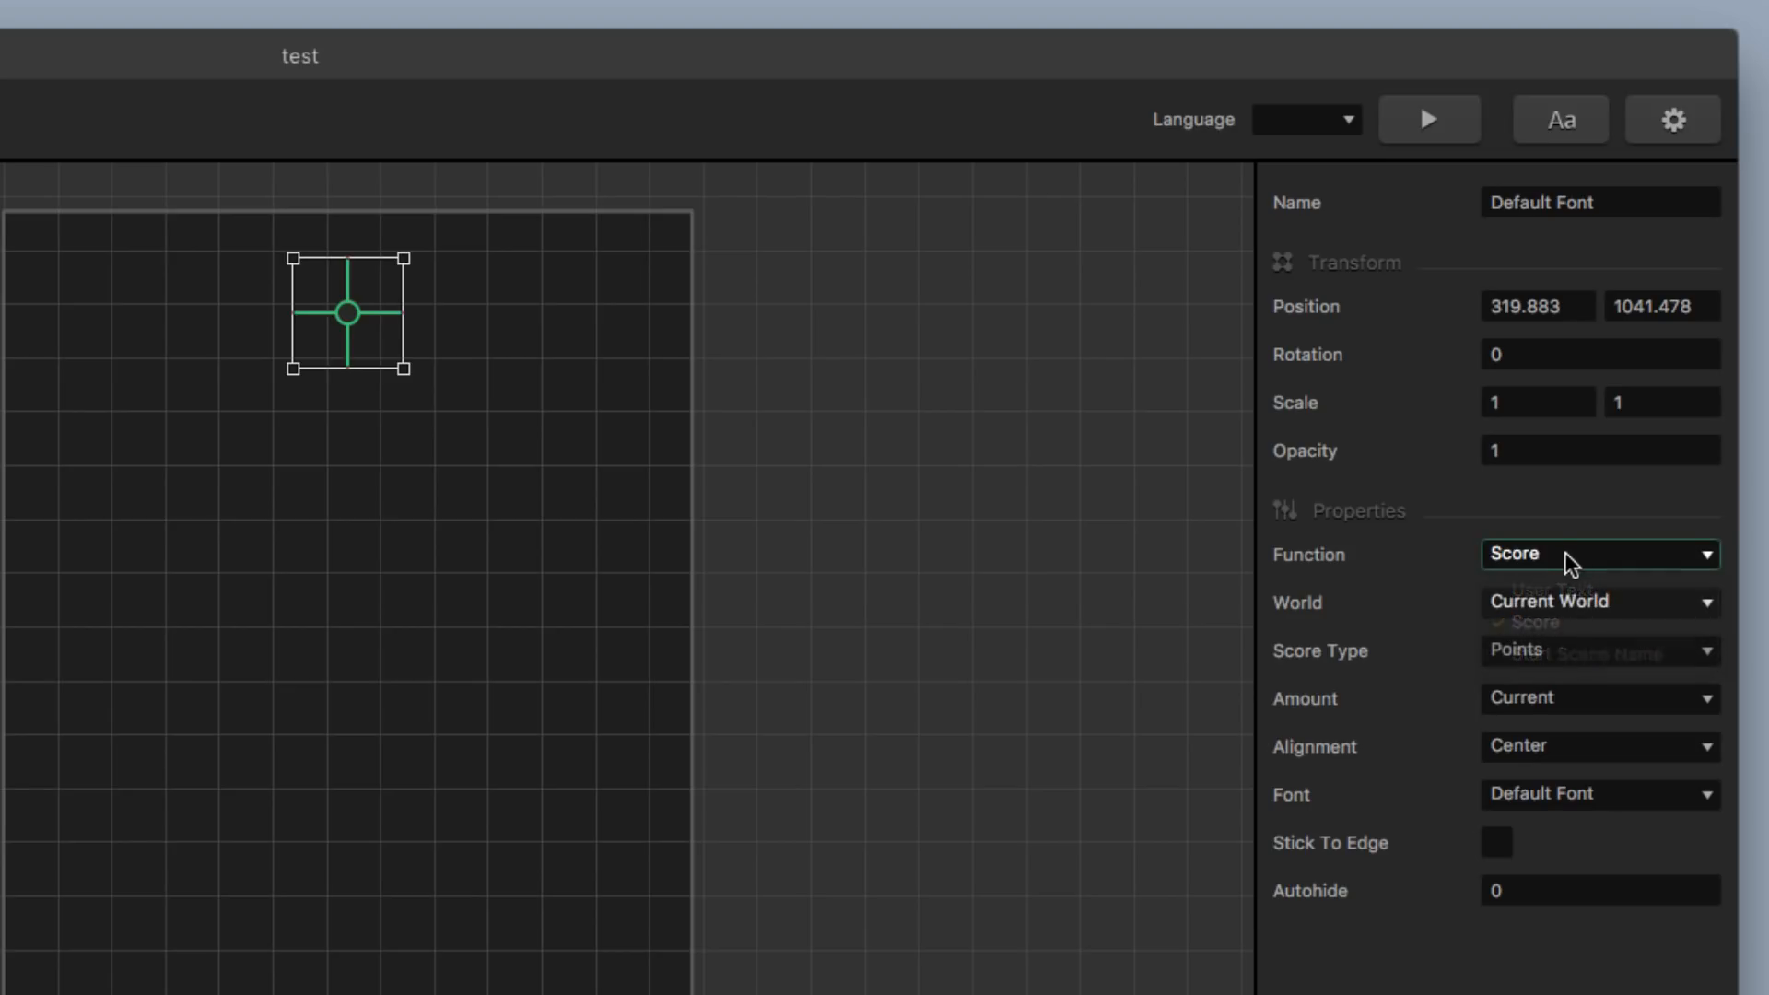
click(1573, 600)
click(1585, 645)
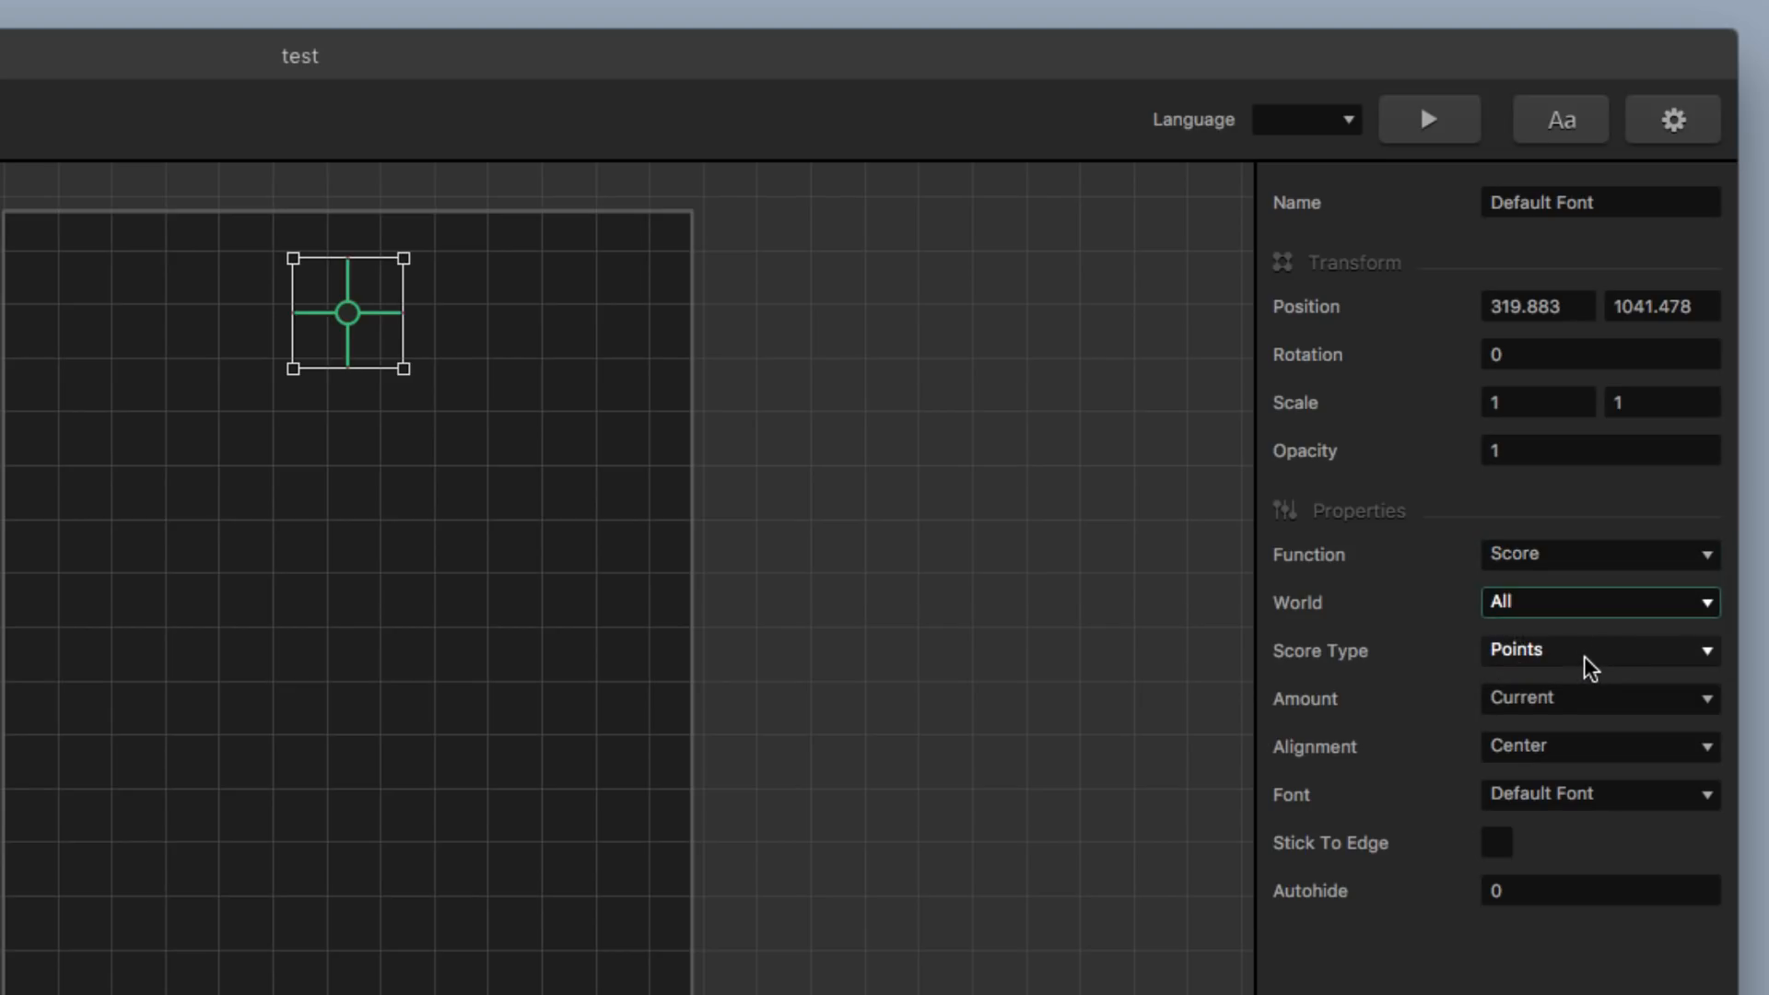
click(1590, 656)
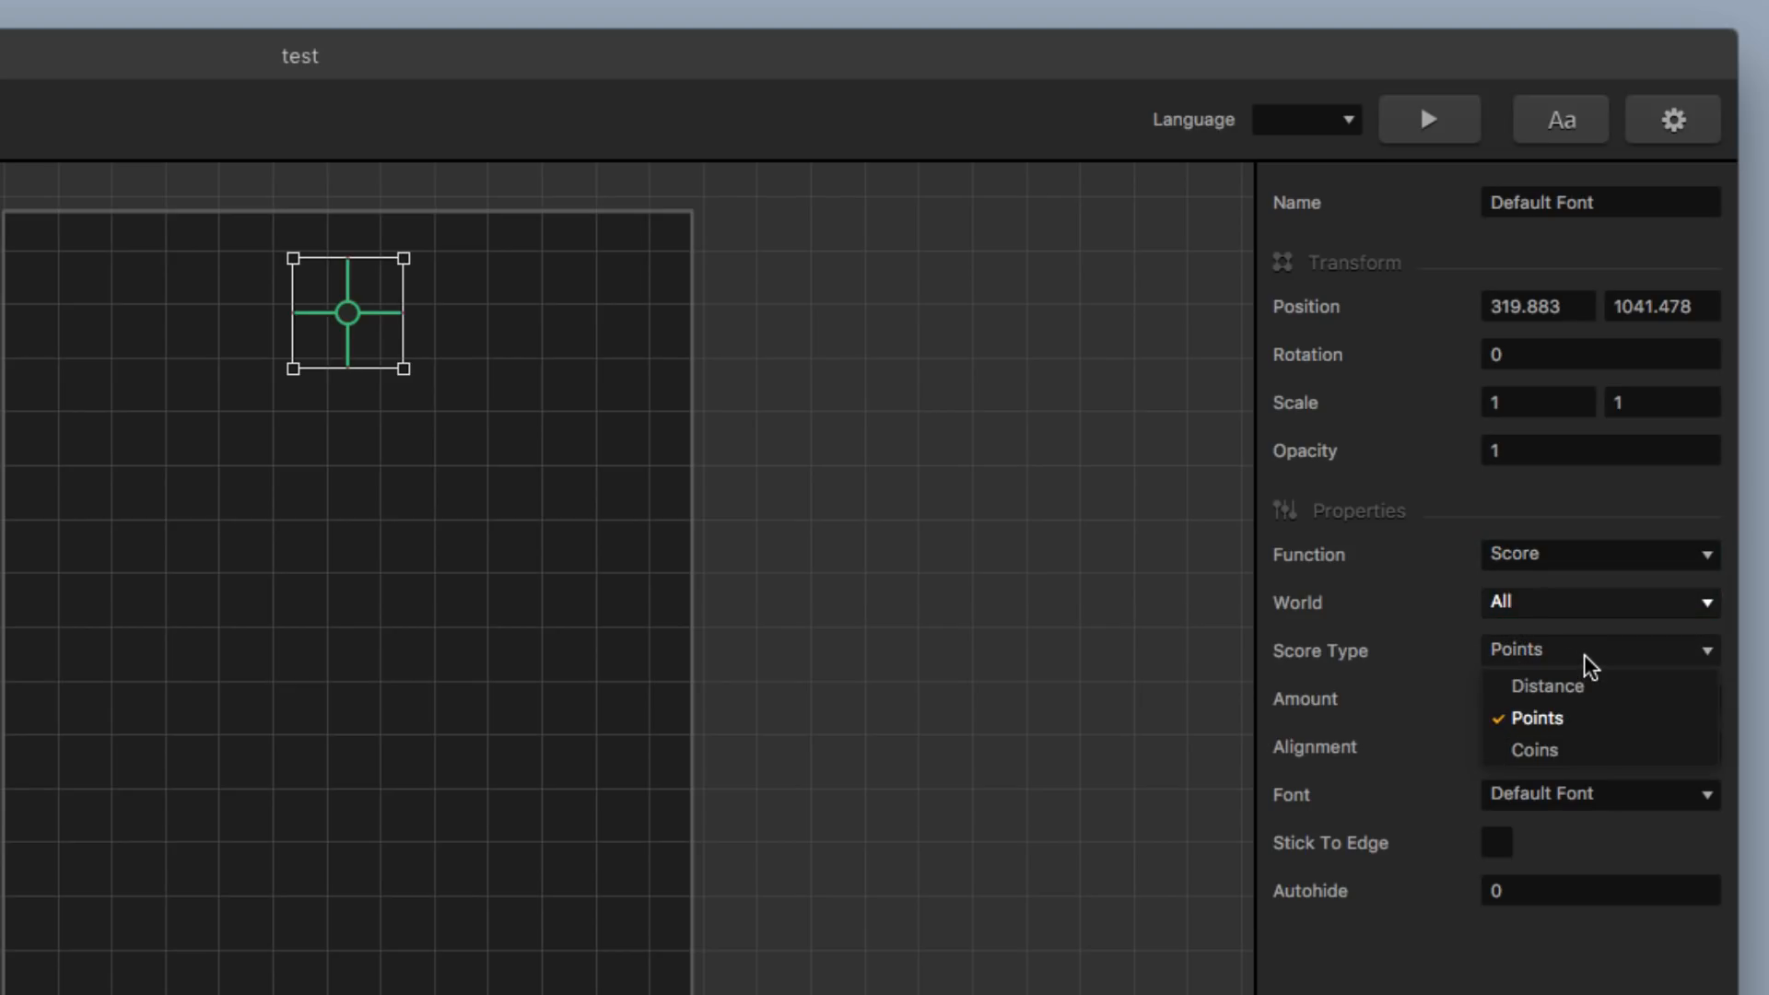
click(1598, 722)
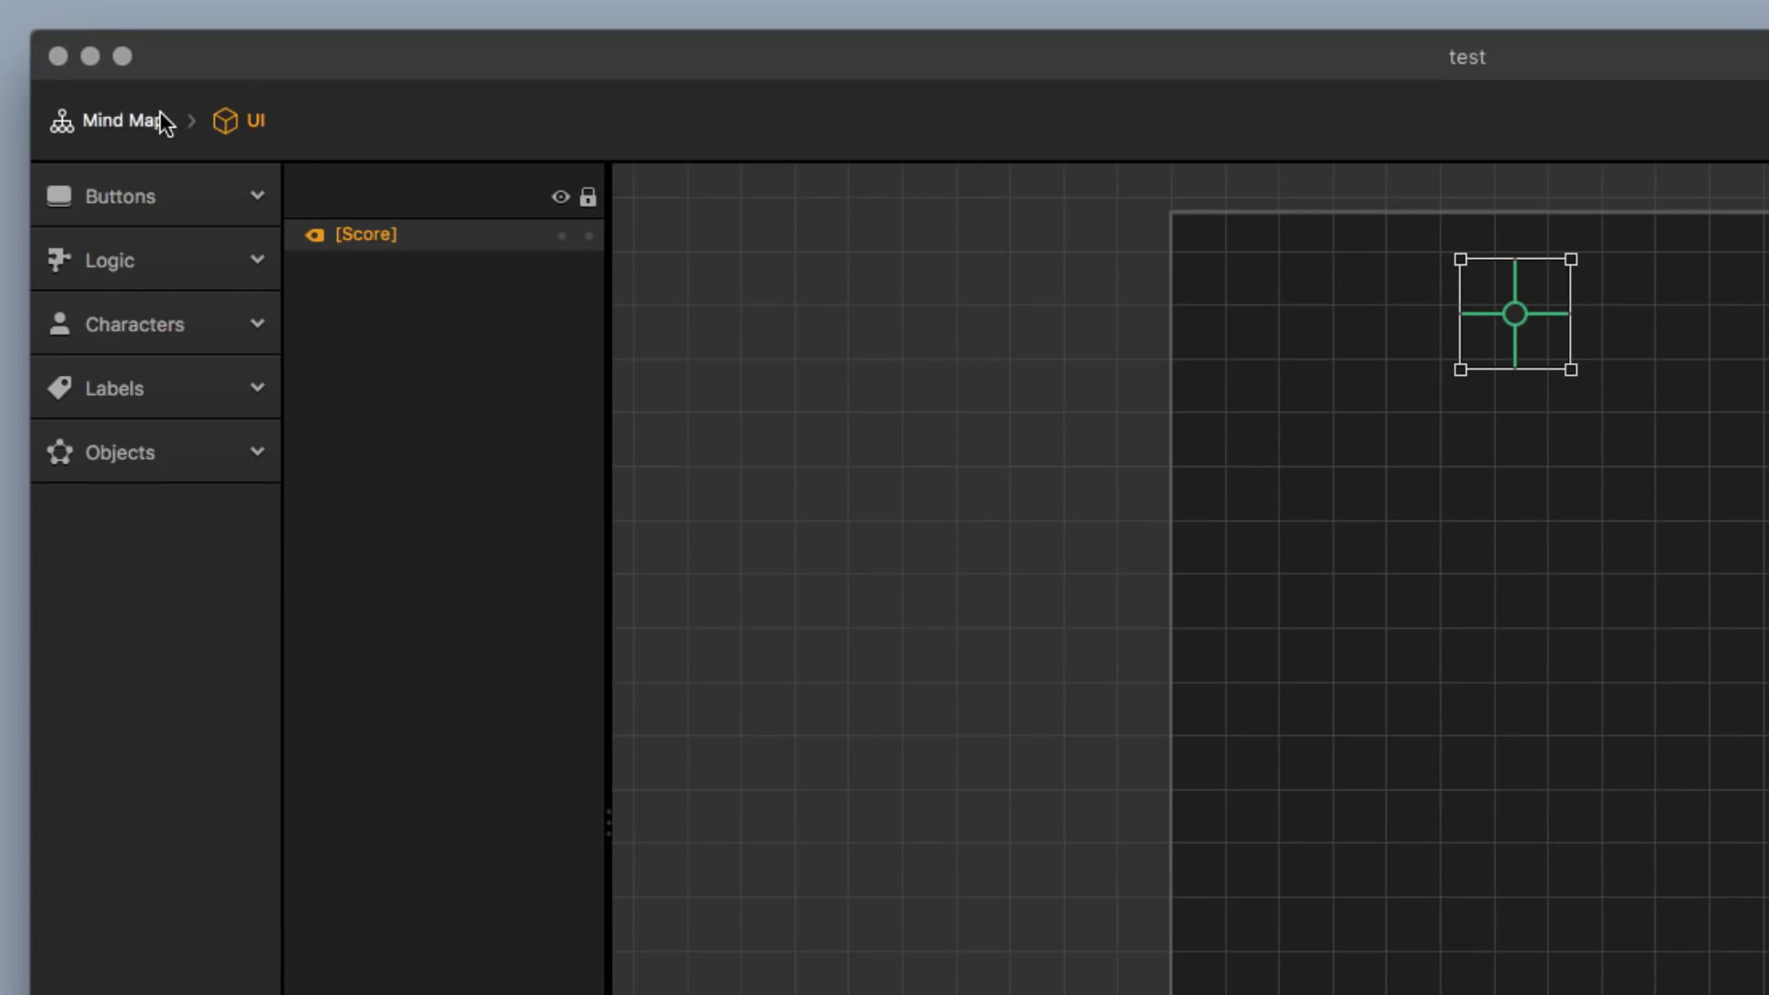
Open the Cube character's node graph from the 3D World, review it and return to the world
click(100, 74)
double_click(980, 617)
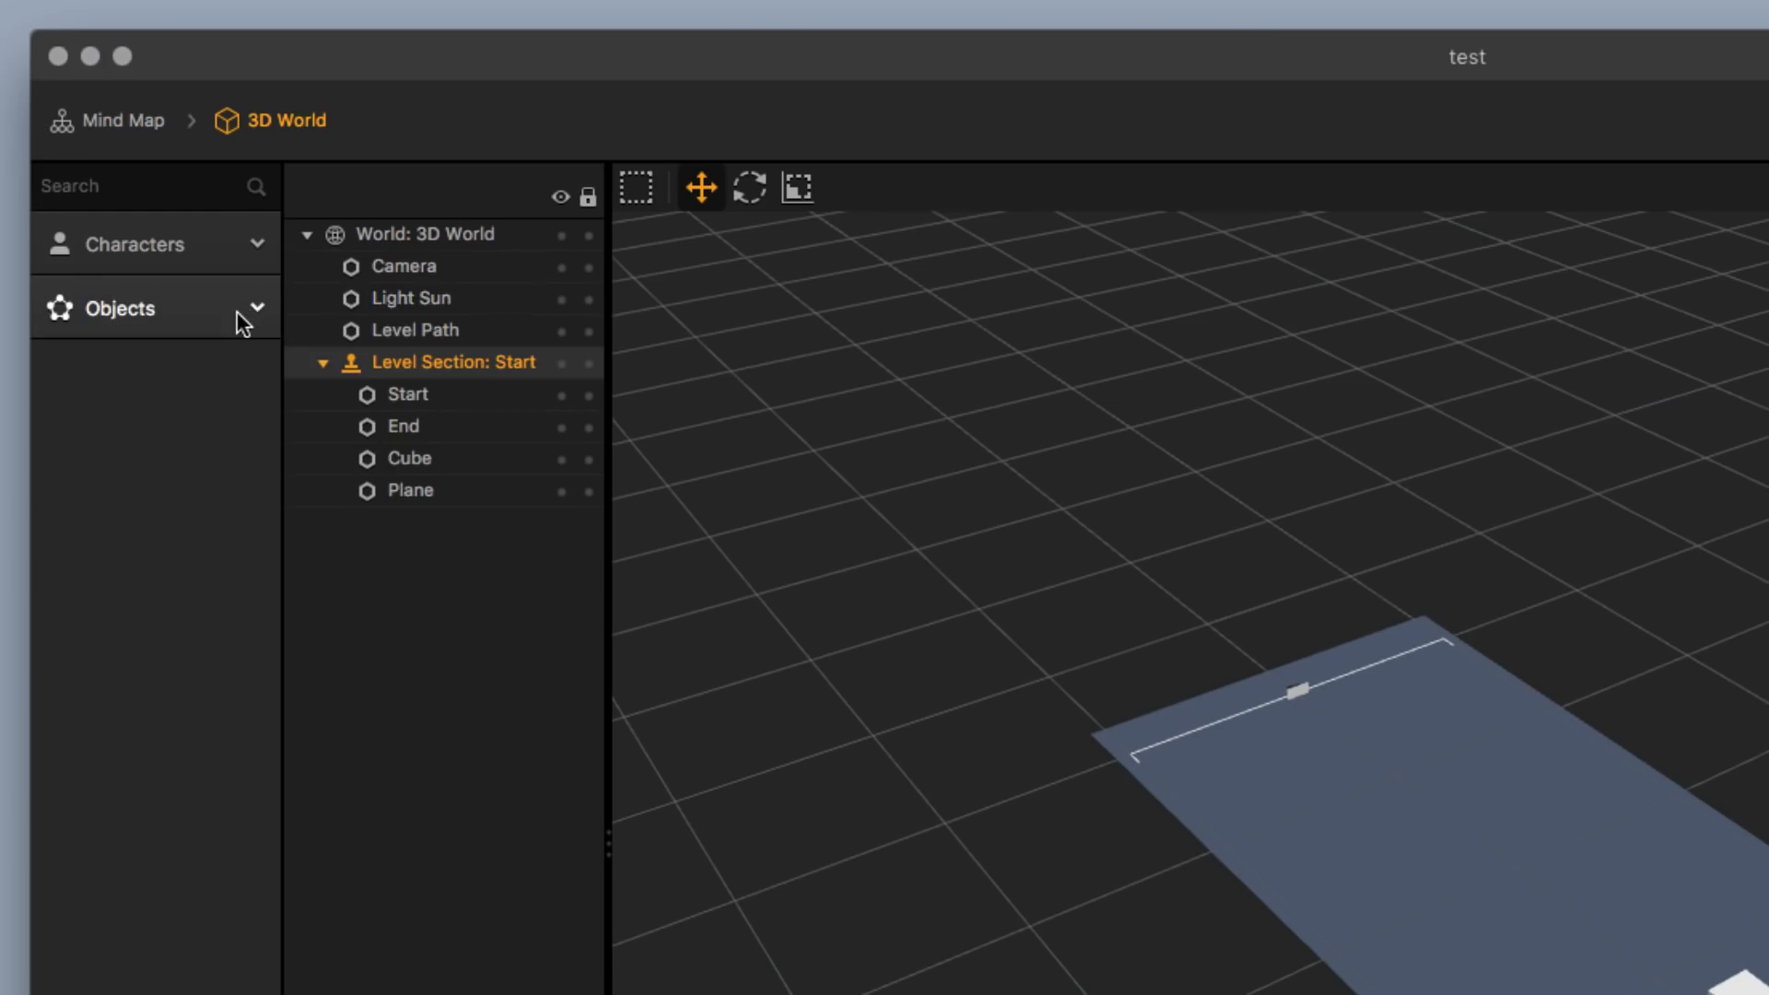
click(236, 264)
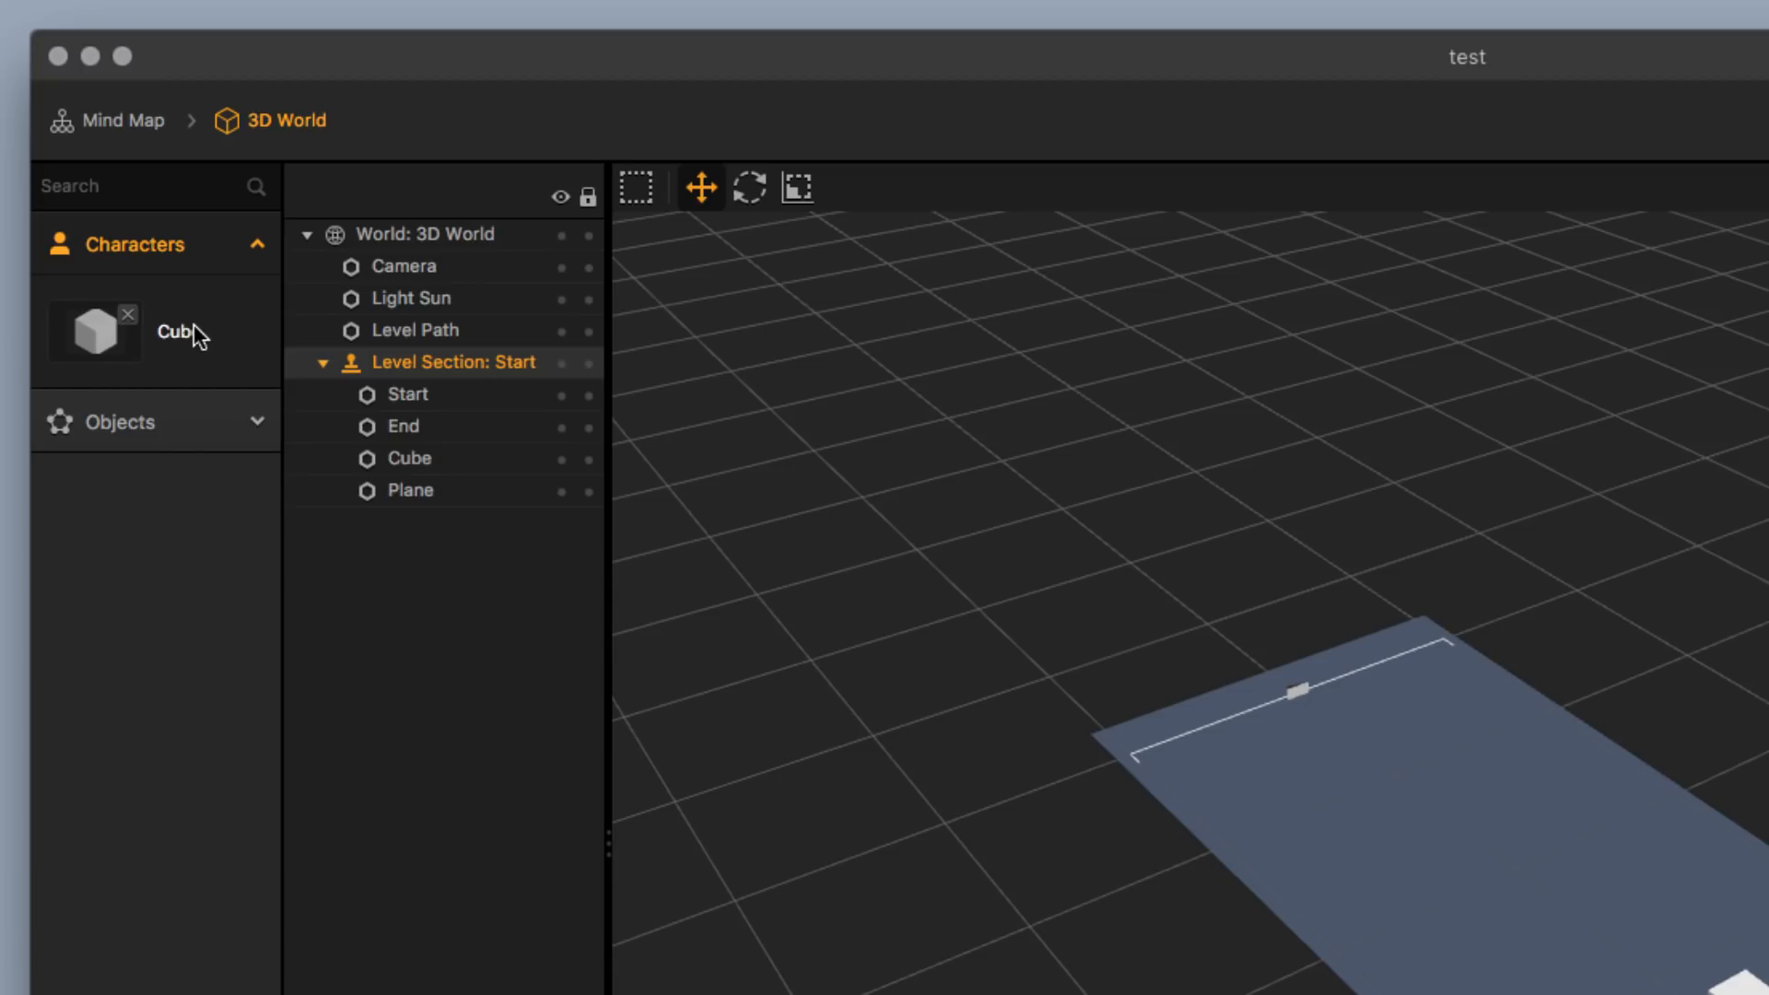
double_click(192, 330)
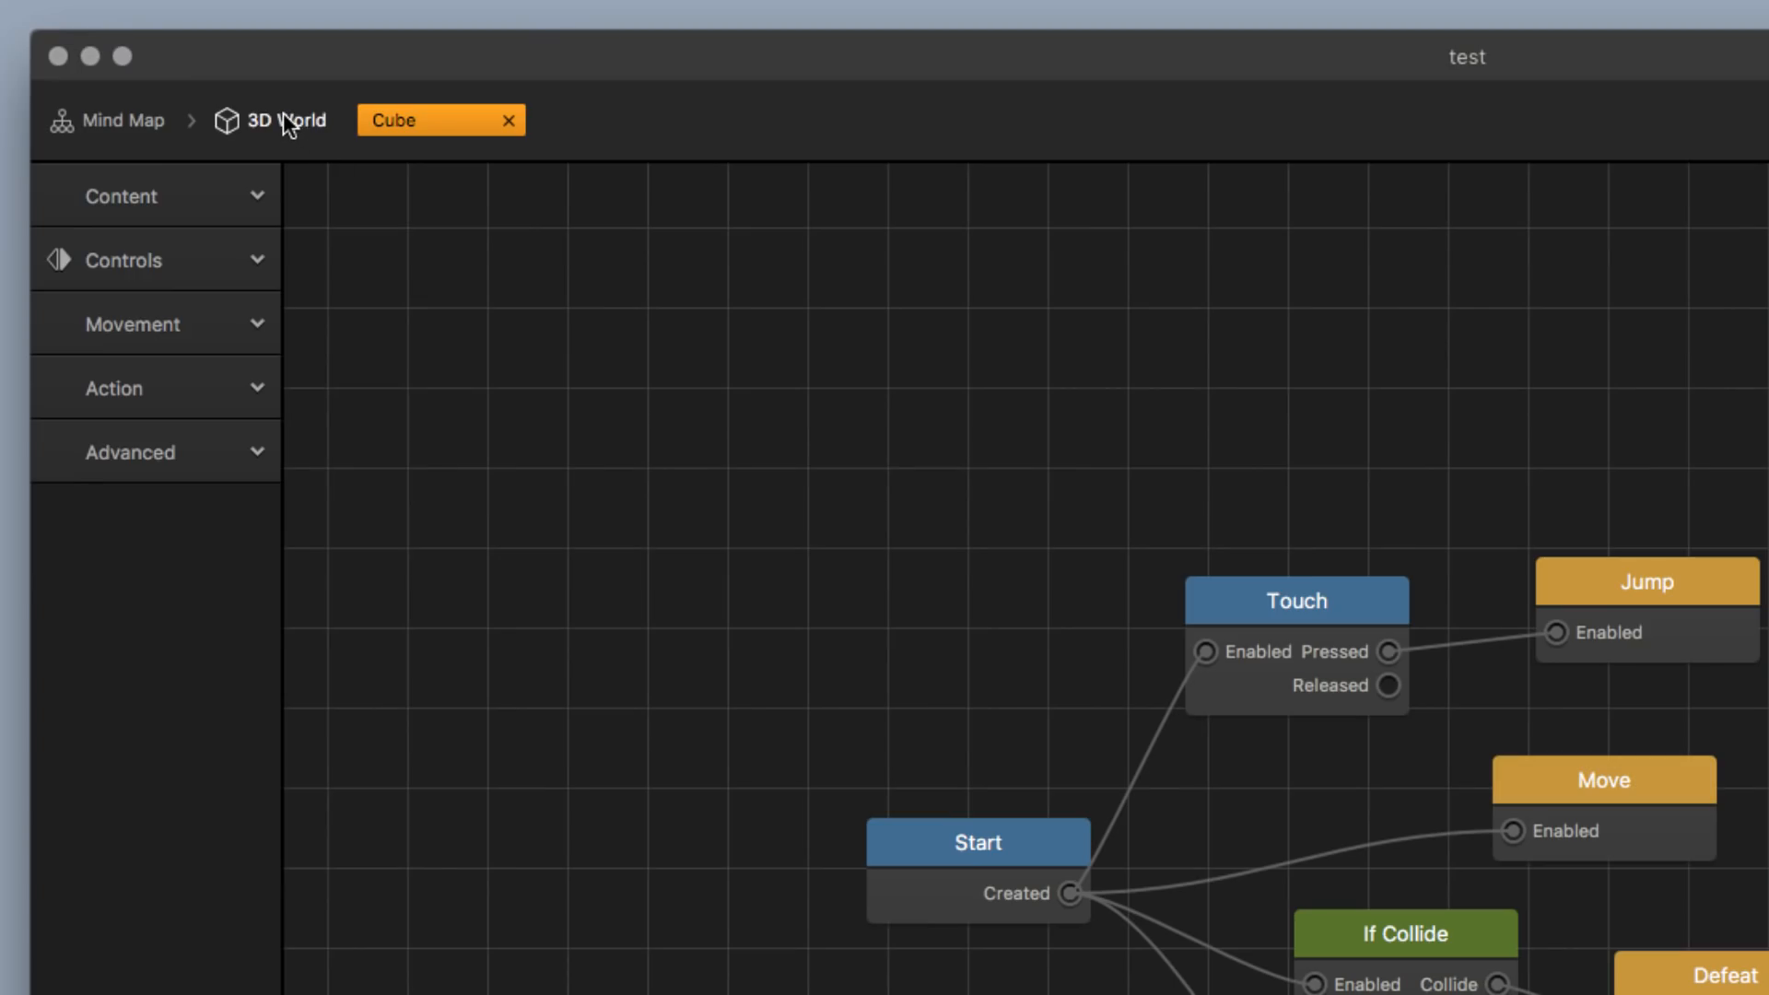
click(182, 74)
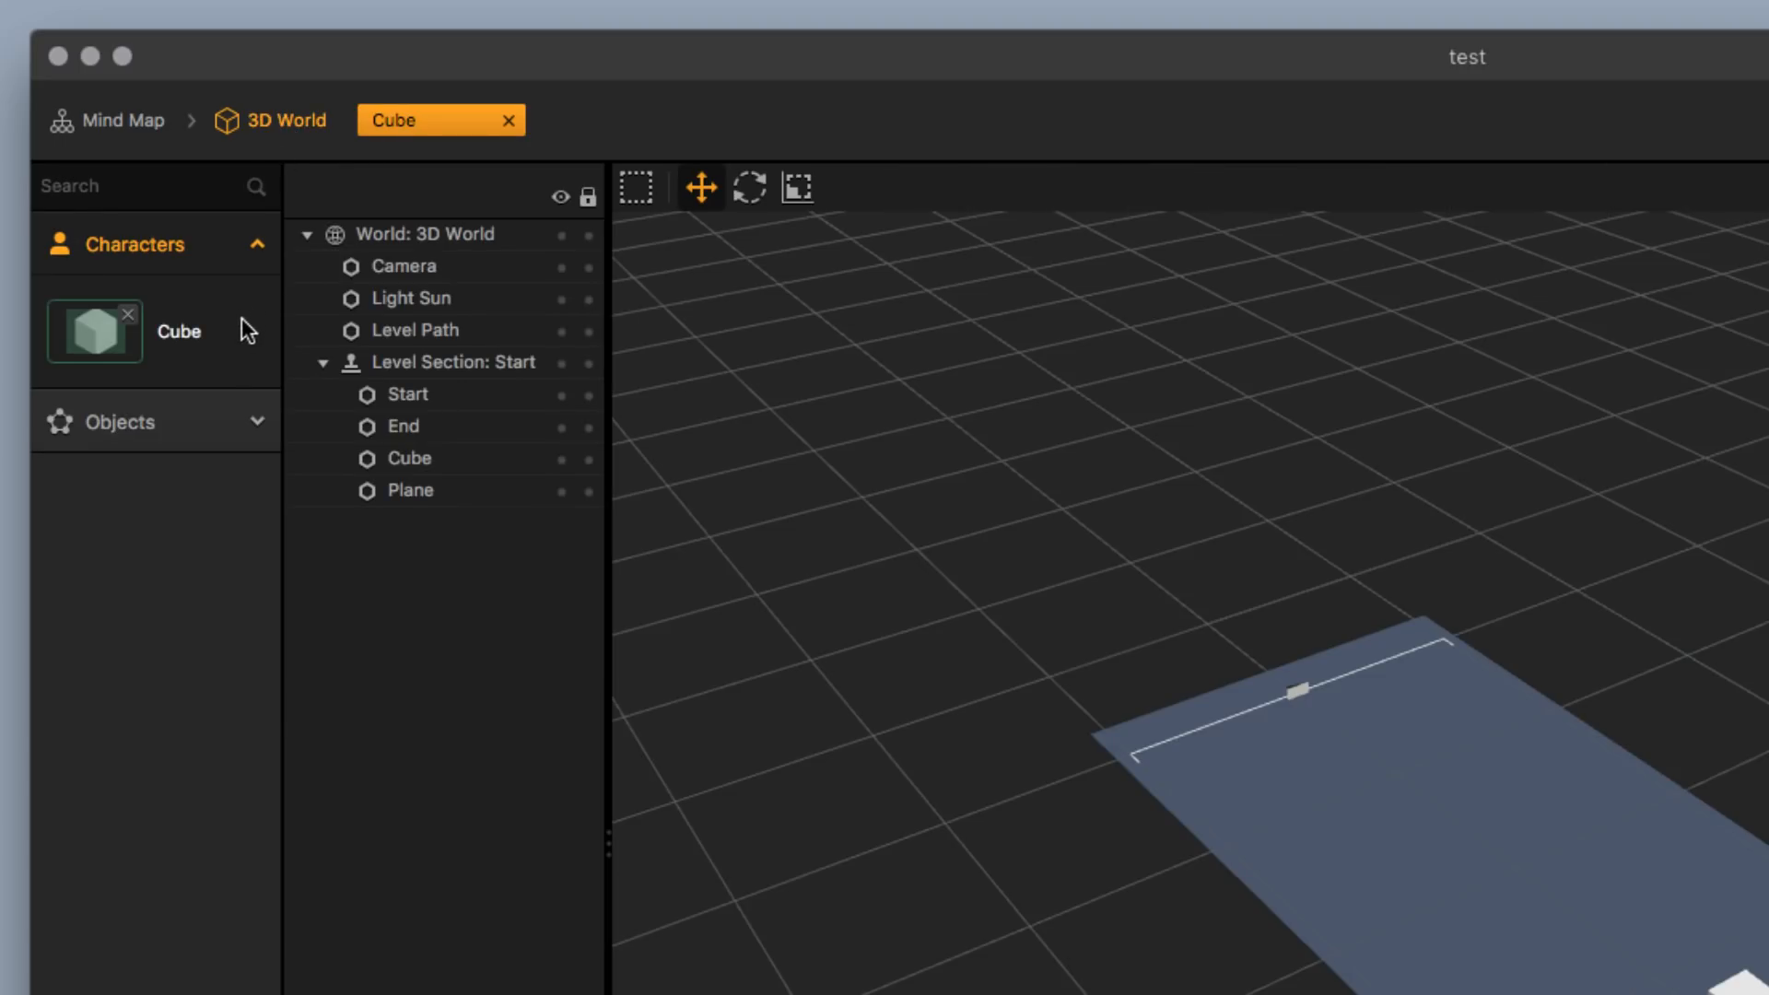
Open the Sphere object's node graph and check the Add Point node's Amount setting
click(145, 250)
click(212, 745)
double_click(212, 745)
click(885, 527)
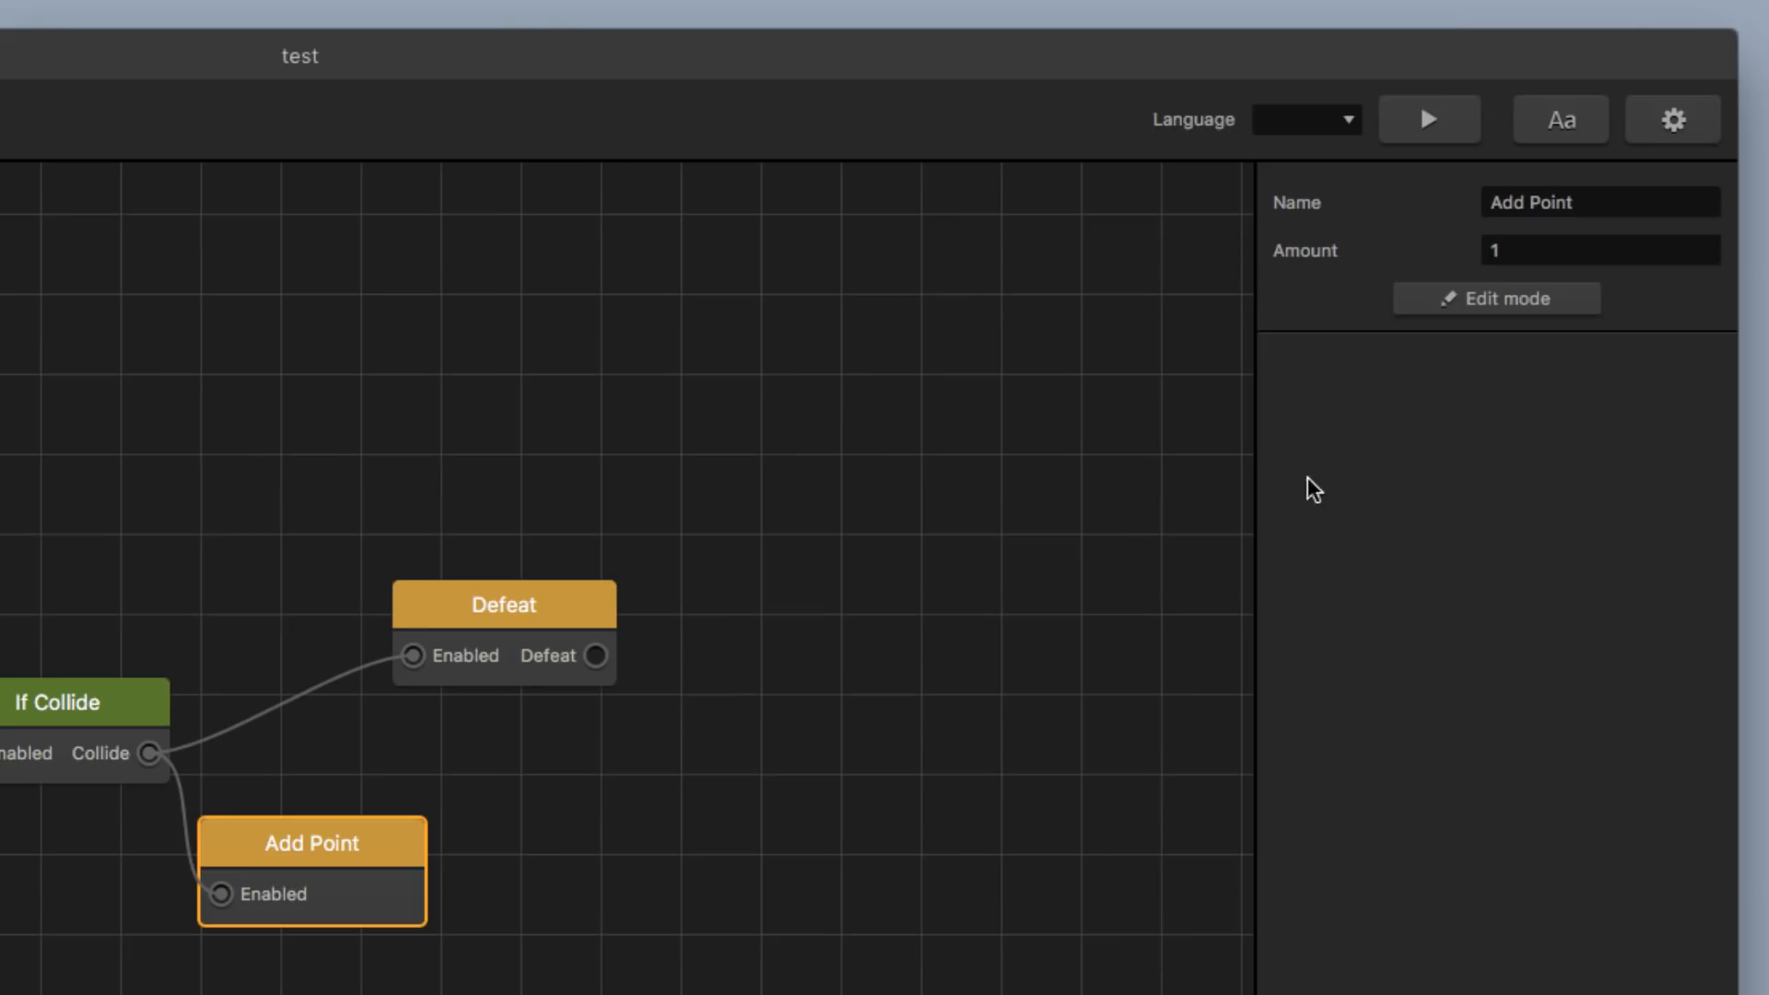
click(1502, 249)
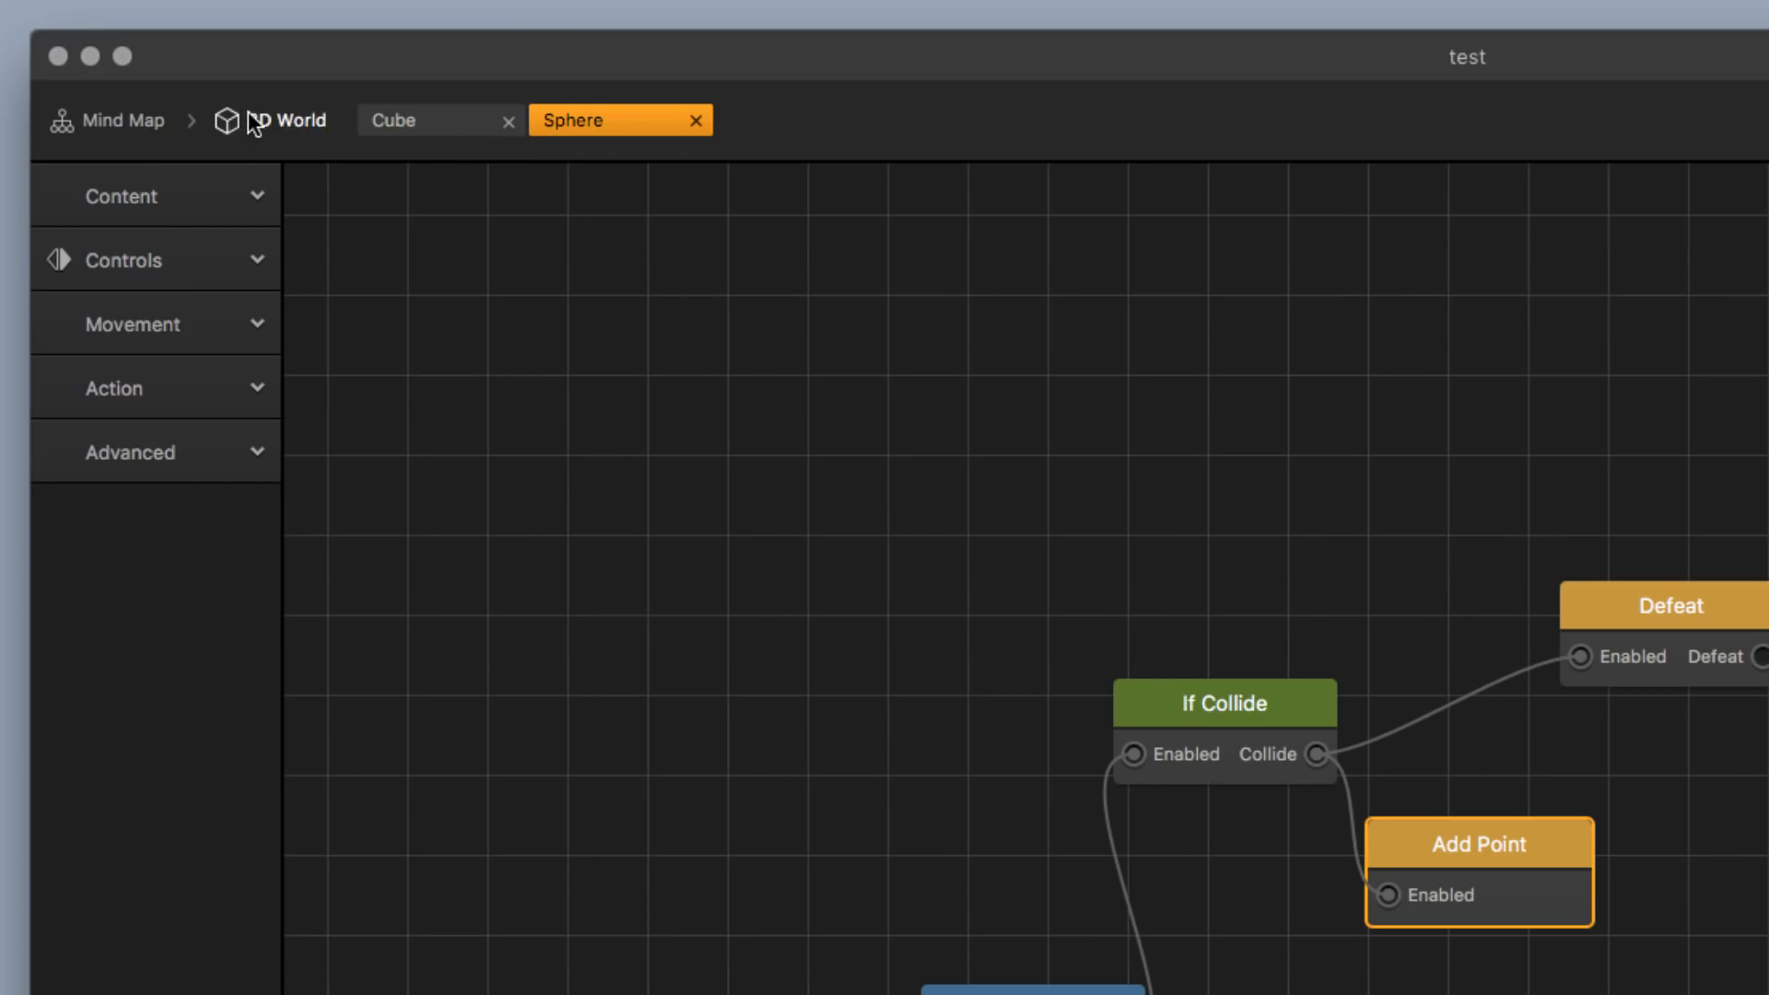
Reopen the UI scene and move the score label slightly down to about position 318, 1030
click(171, 75)
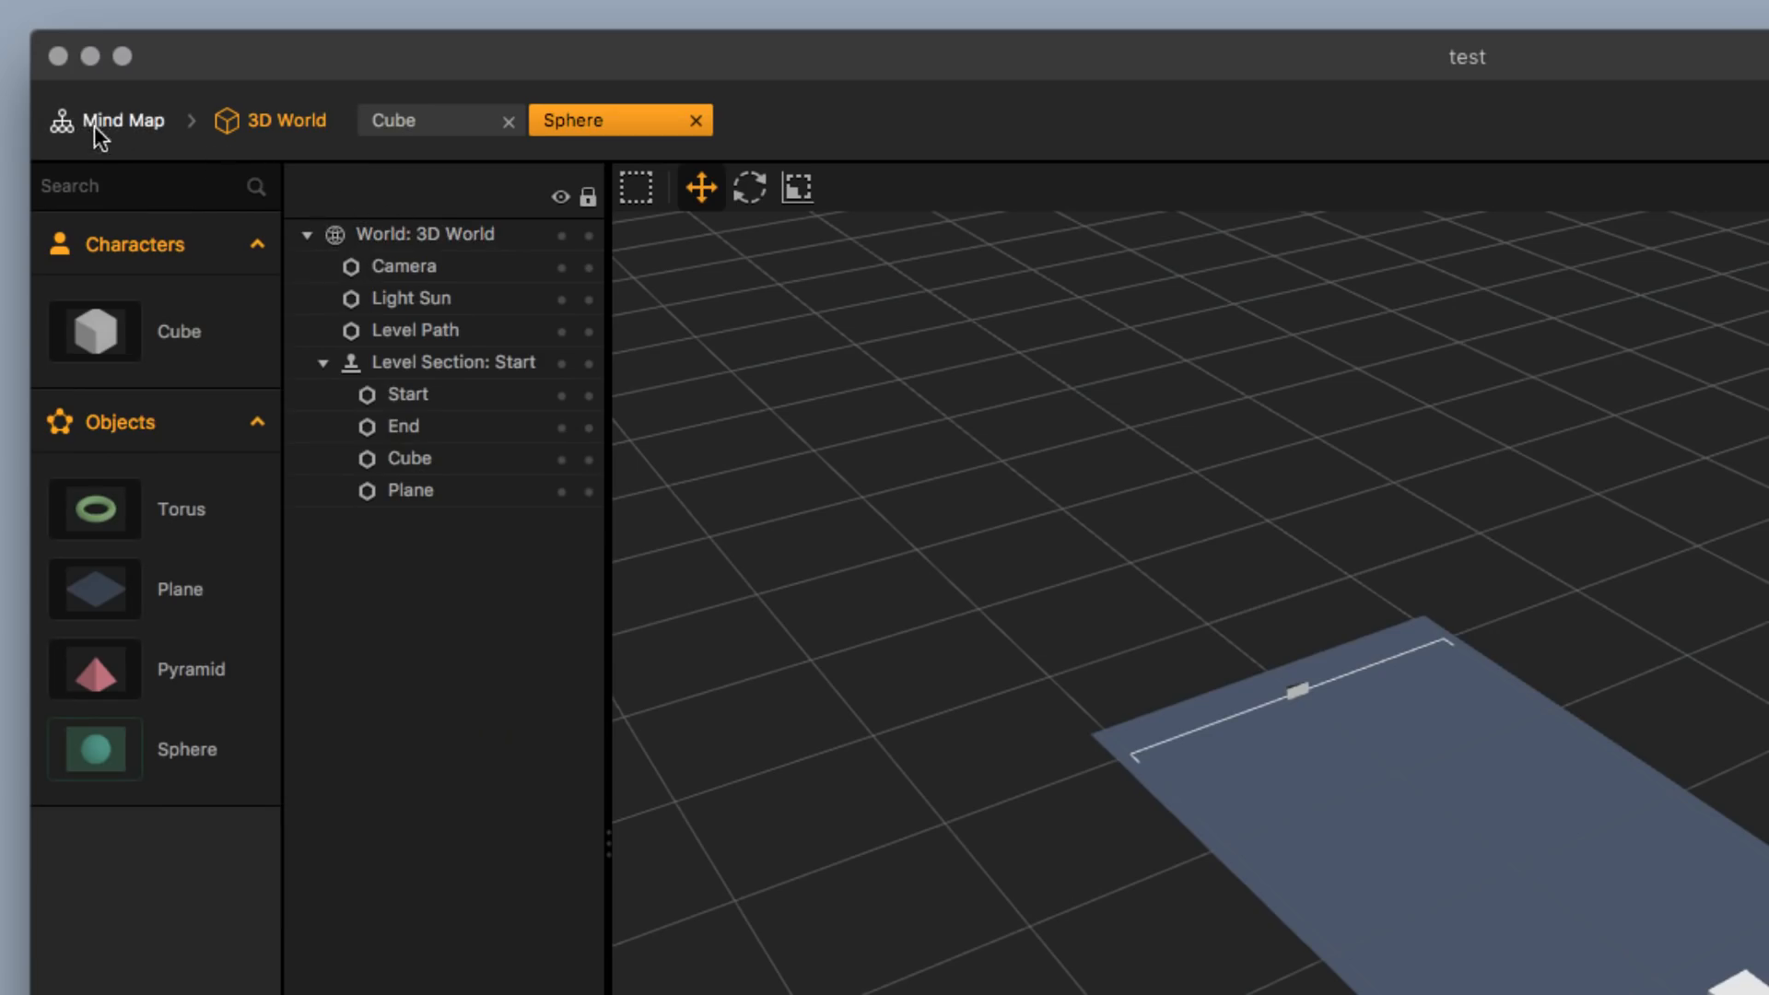
click(94, 126)
double_click(1155, 512)
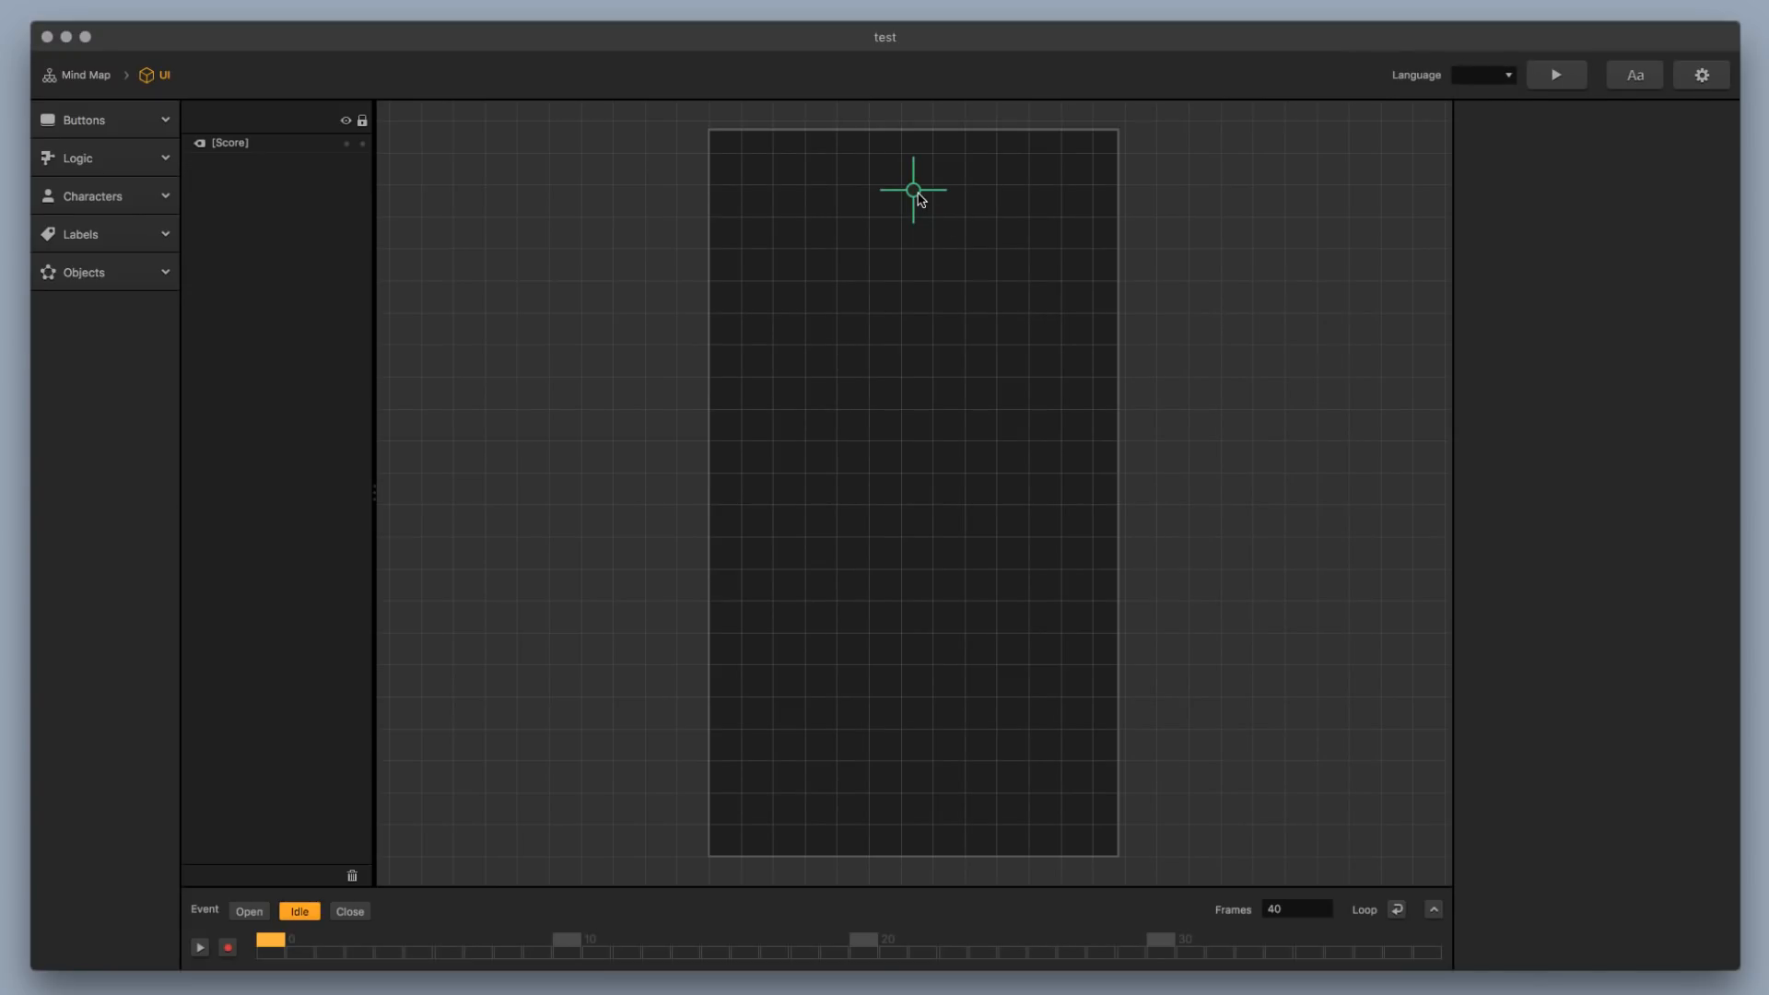
click(920, 198)
drag(914, 191, 913, 199)
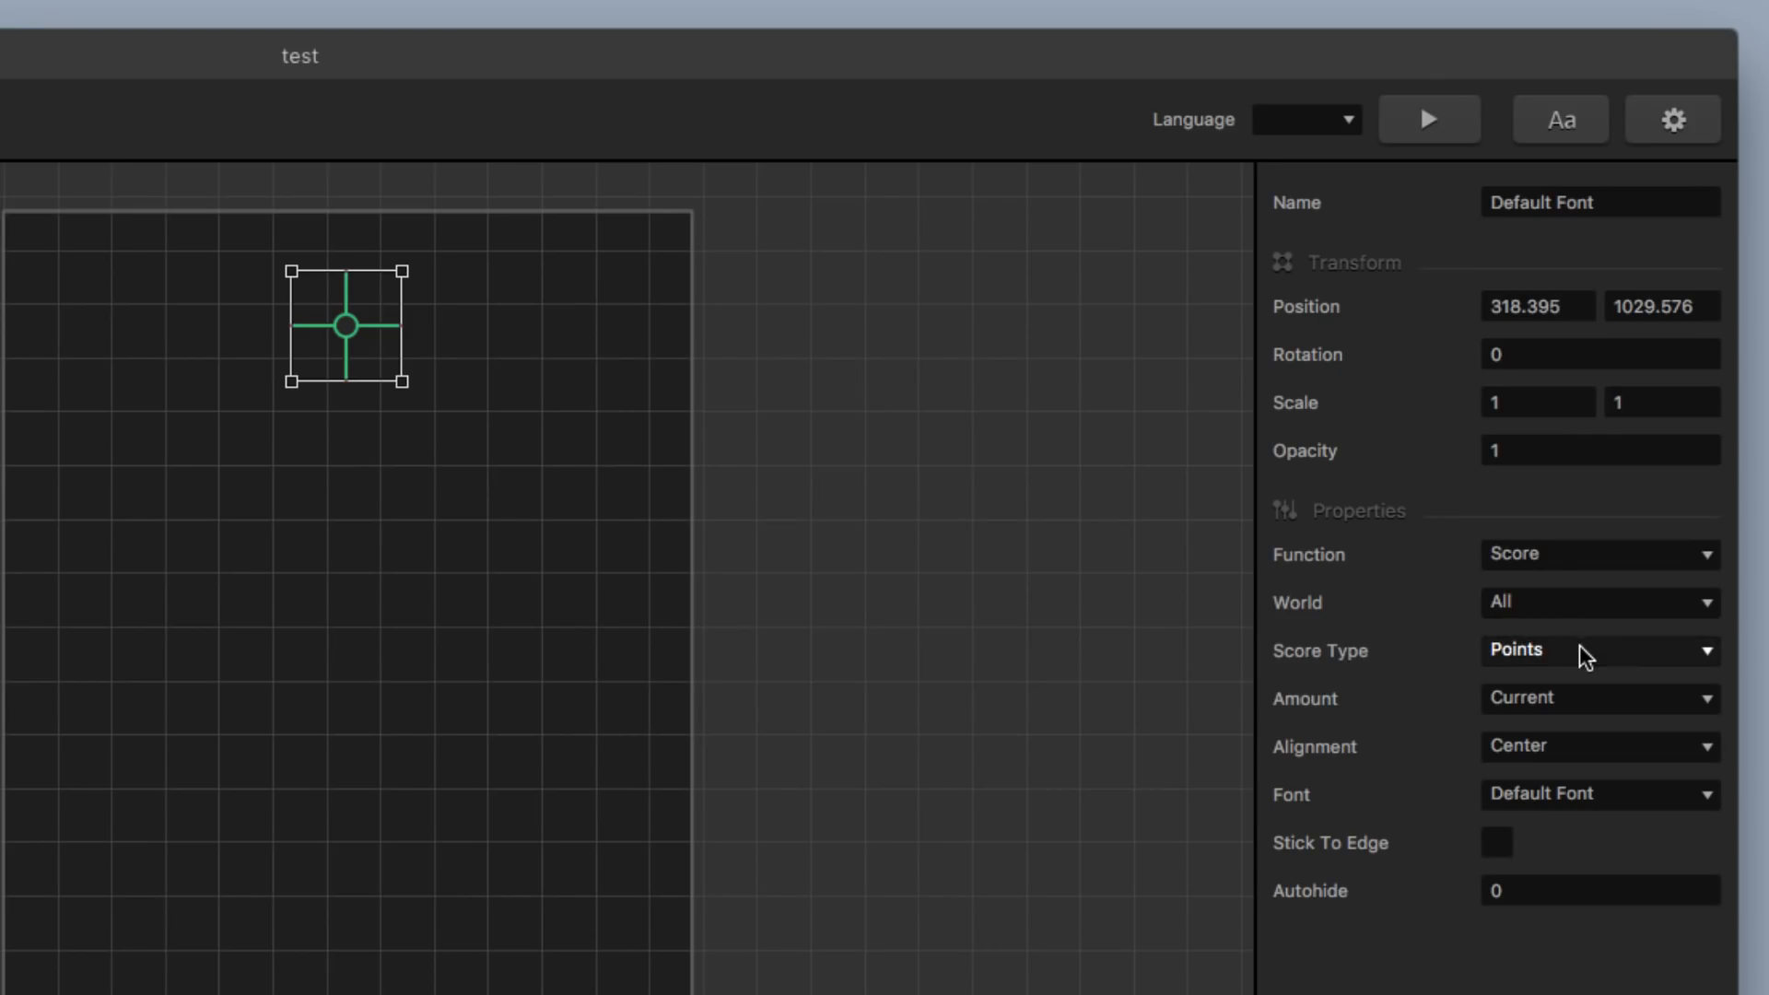
Check the score label's Amount and Alignment options
click(1646, 392)
click(1648, 393)
click(1600, 703)
click(1600, 704)
click(1607, 749)
click(1607, 747)
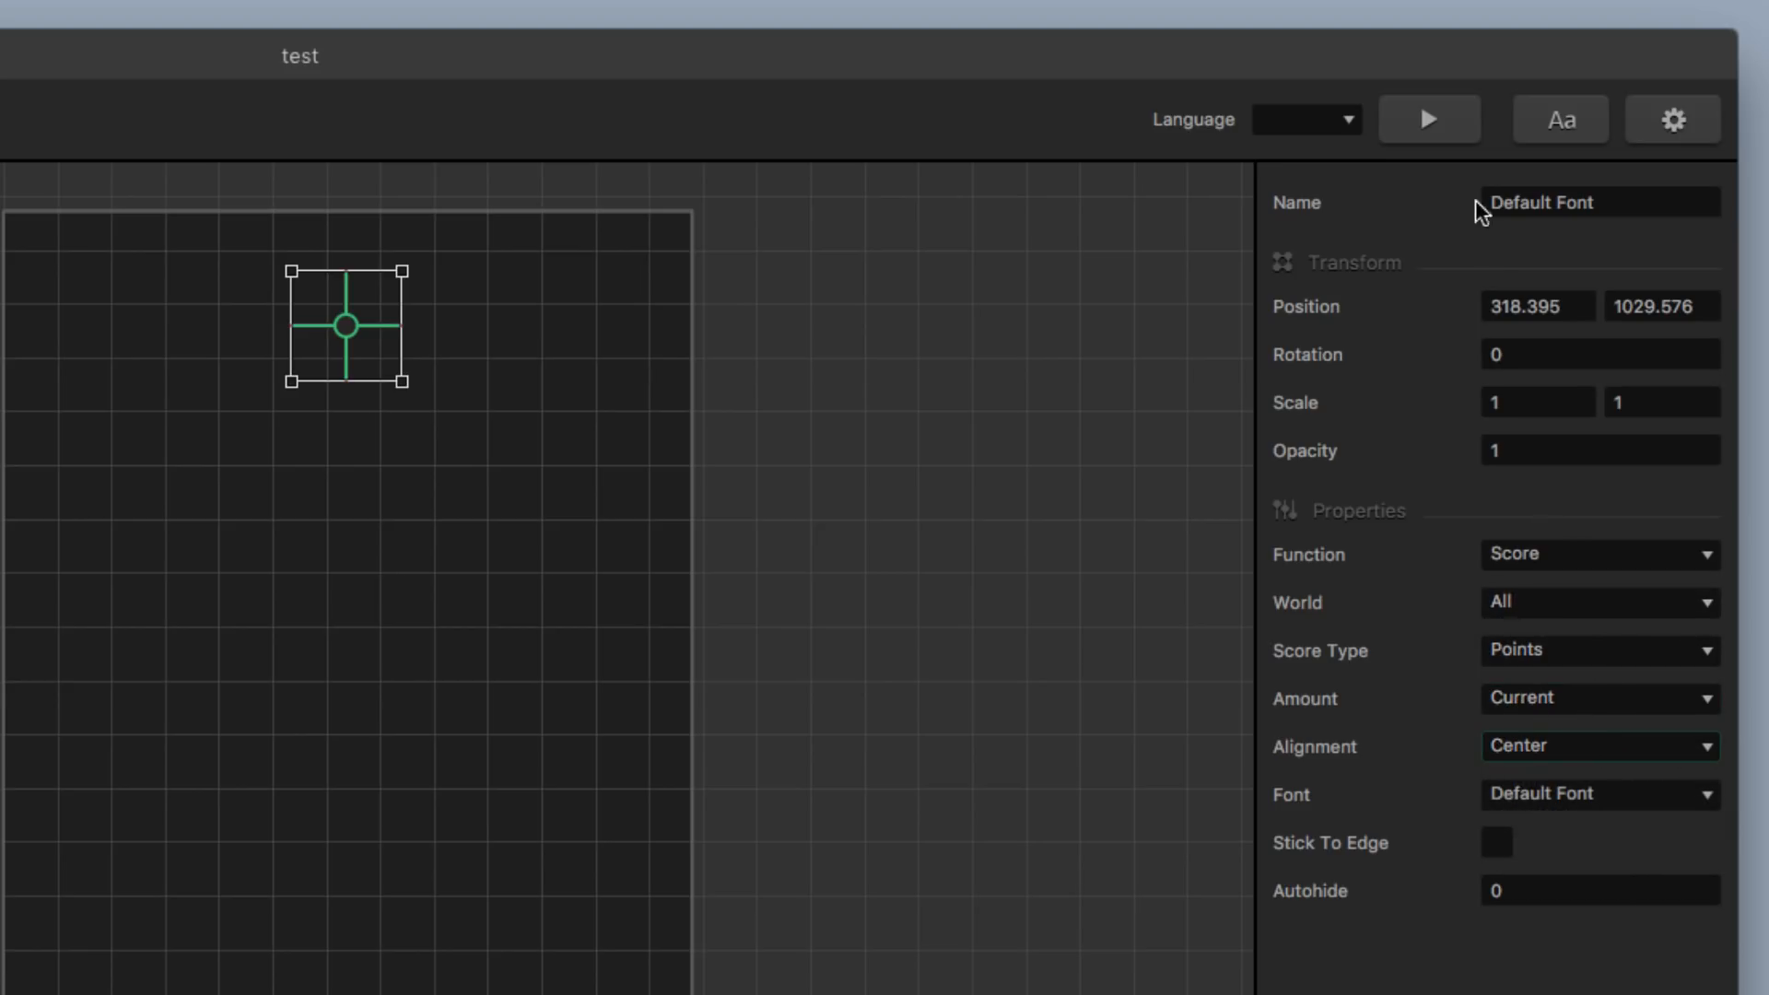
Preview the game, make the cube jump past the pyramids to collect spheres and check the score label, and close the preview
click(1424, 119)
click(796, 695)
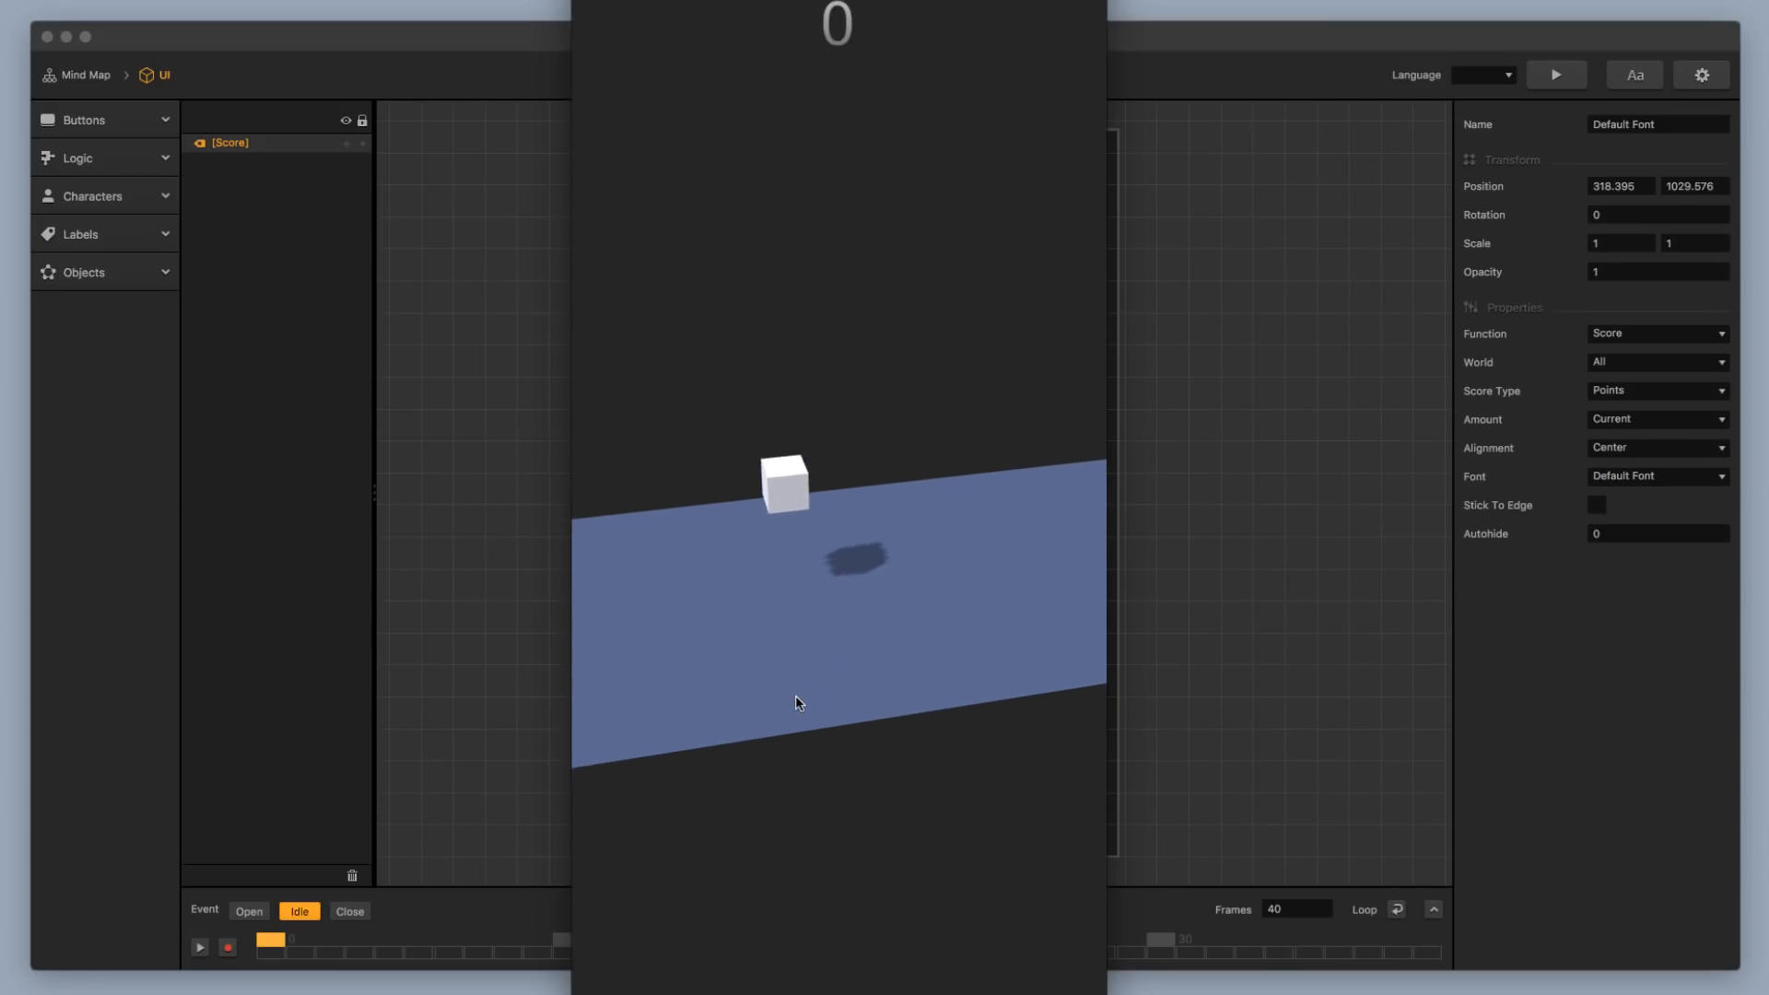
click(796, 696)
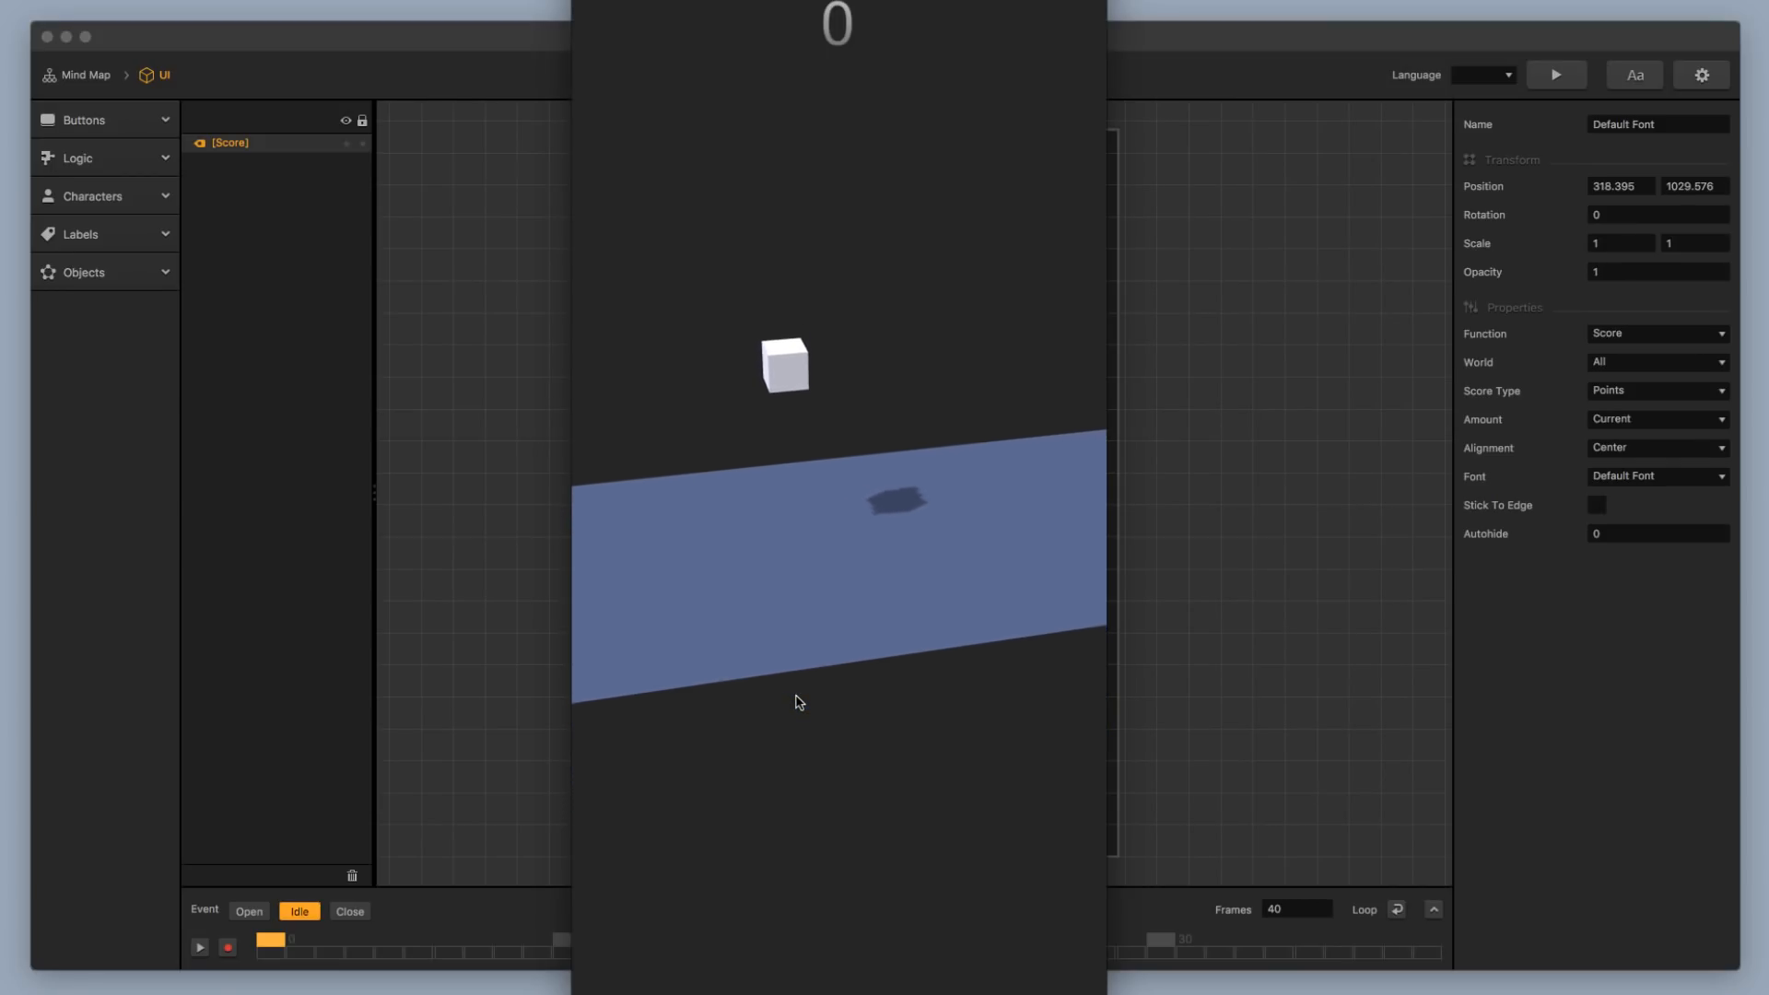
click(796, 696)
click(798, 696)
click(797, 697)
click(797, 697)
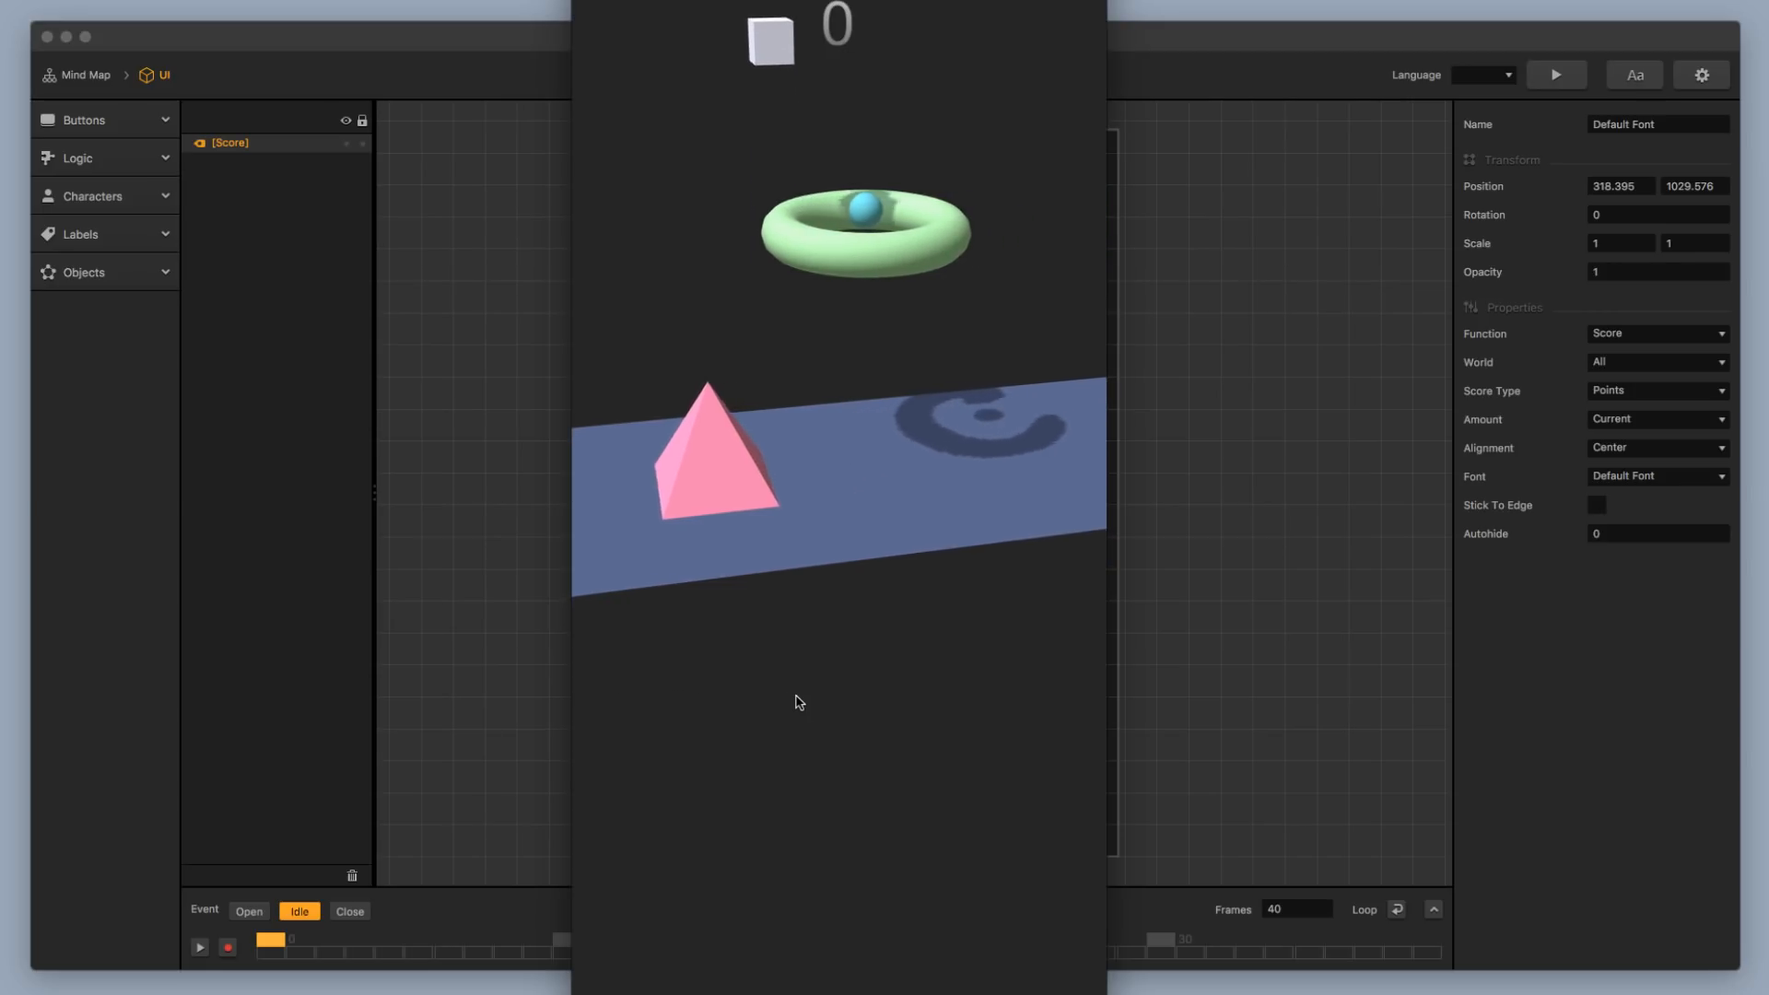
click(796, 695)
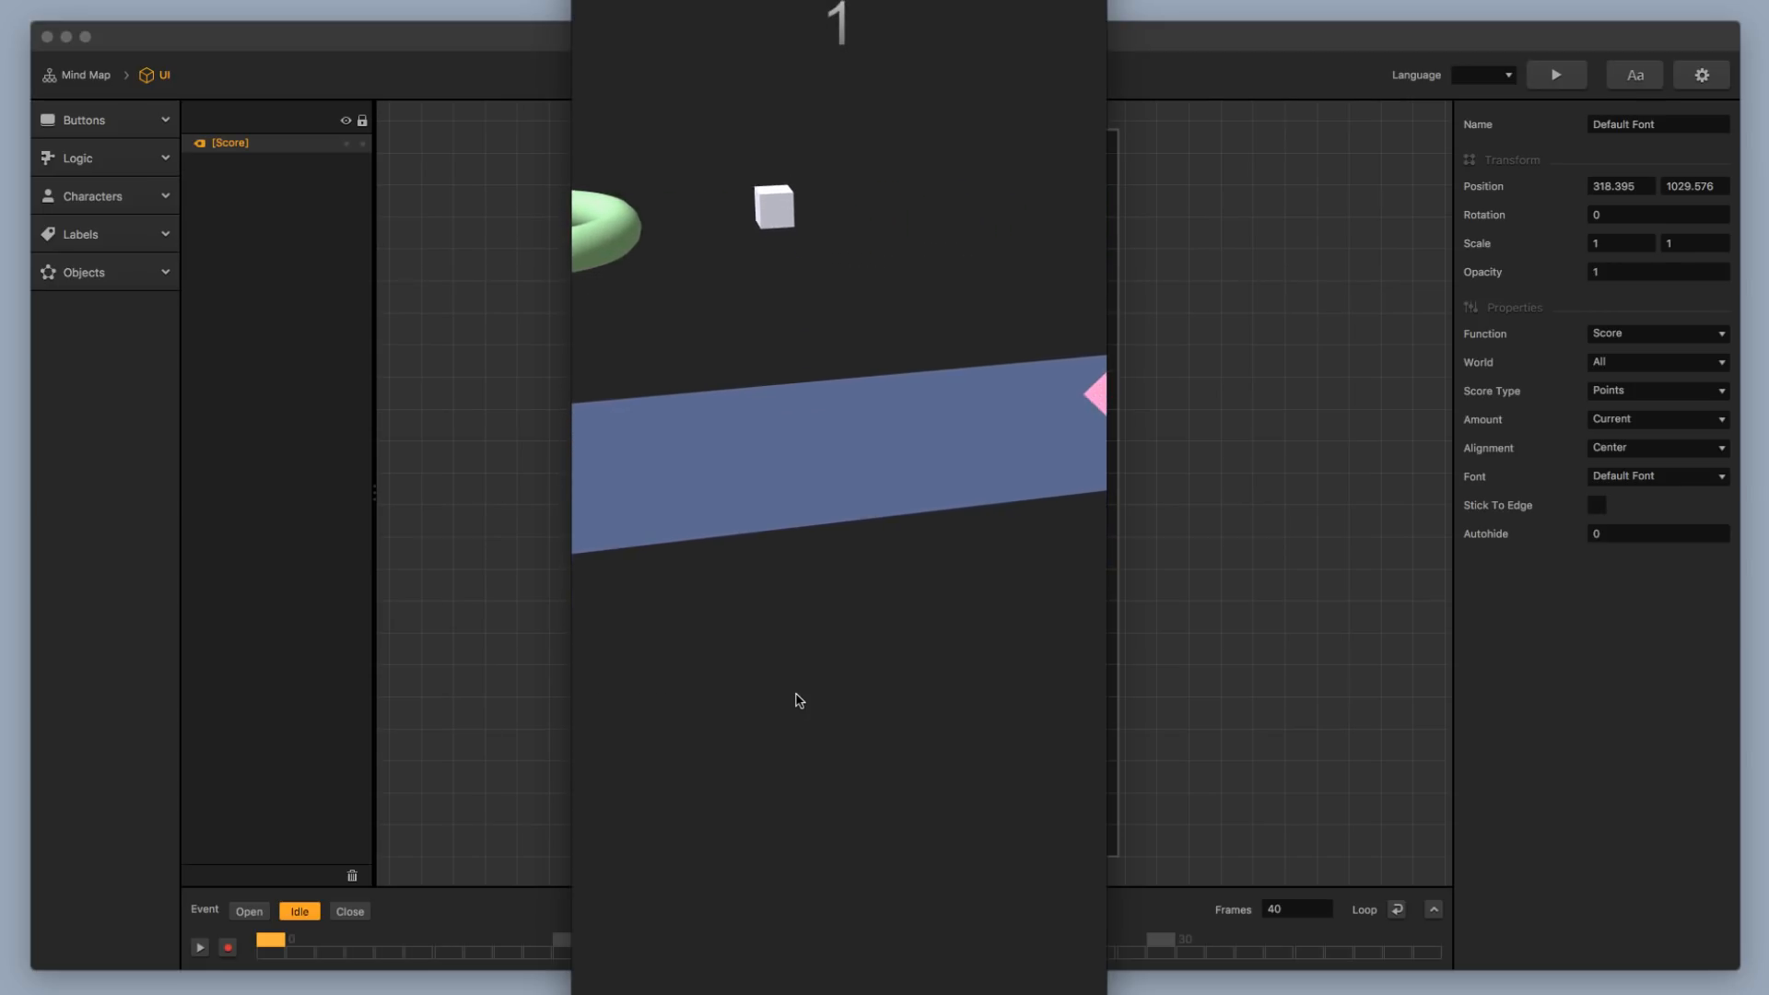
click(796, 693)
click(798, 696)
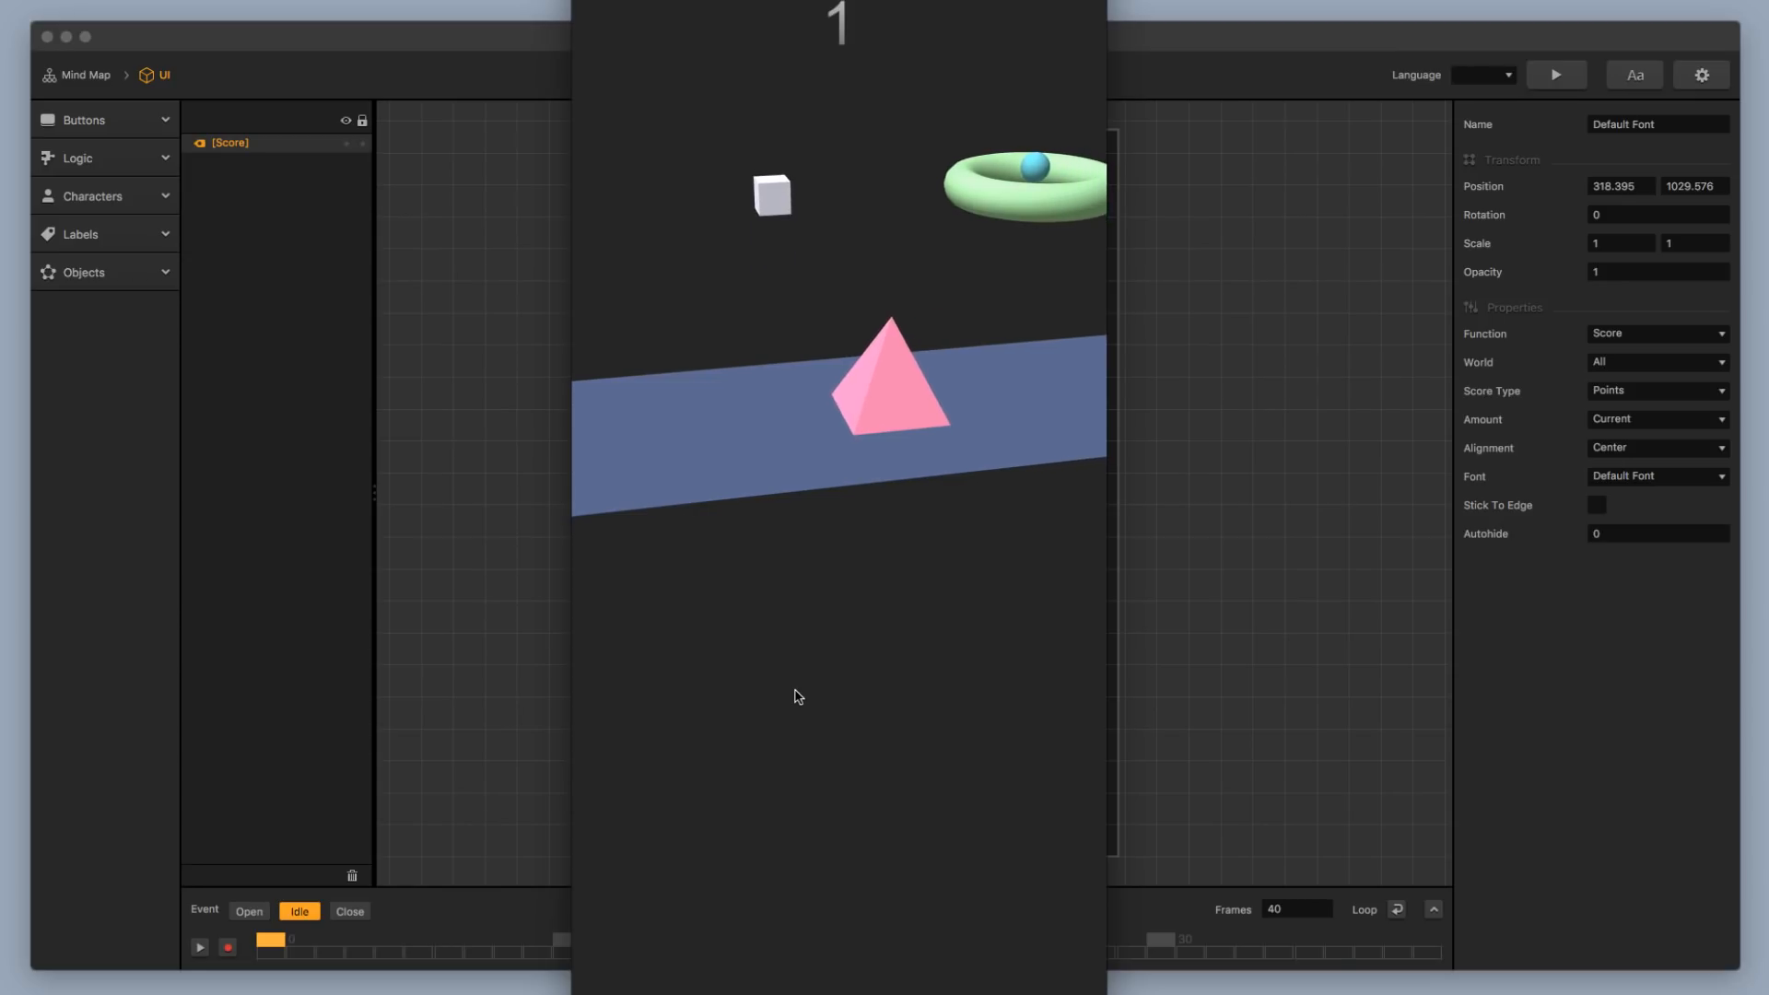
click(797, 693)
click(797, 693)
click(797, 693)
click(797, 691)
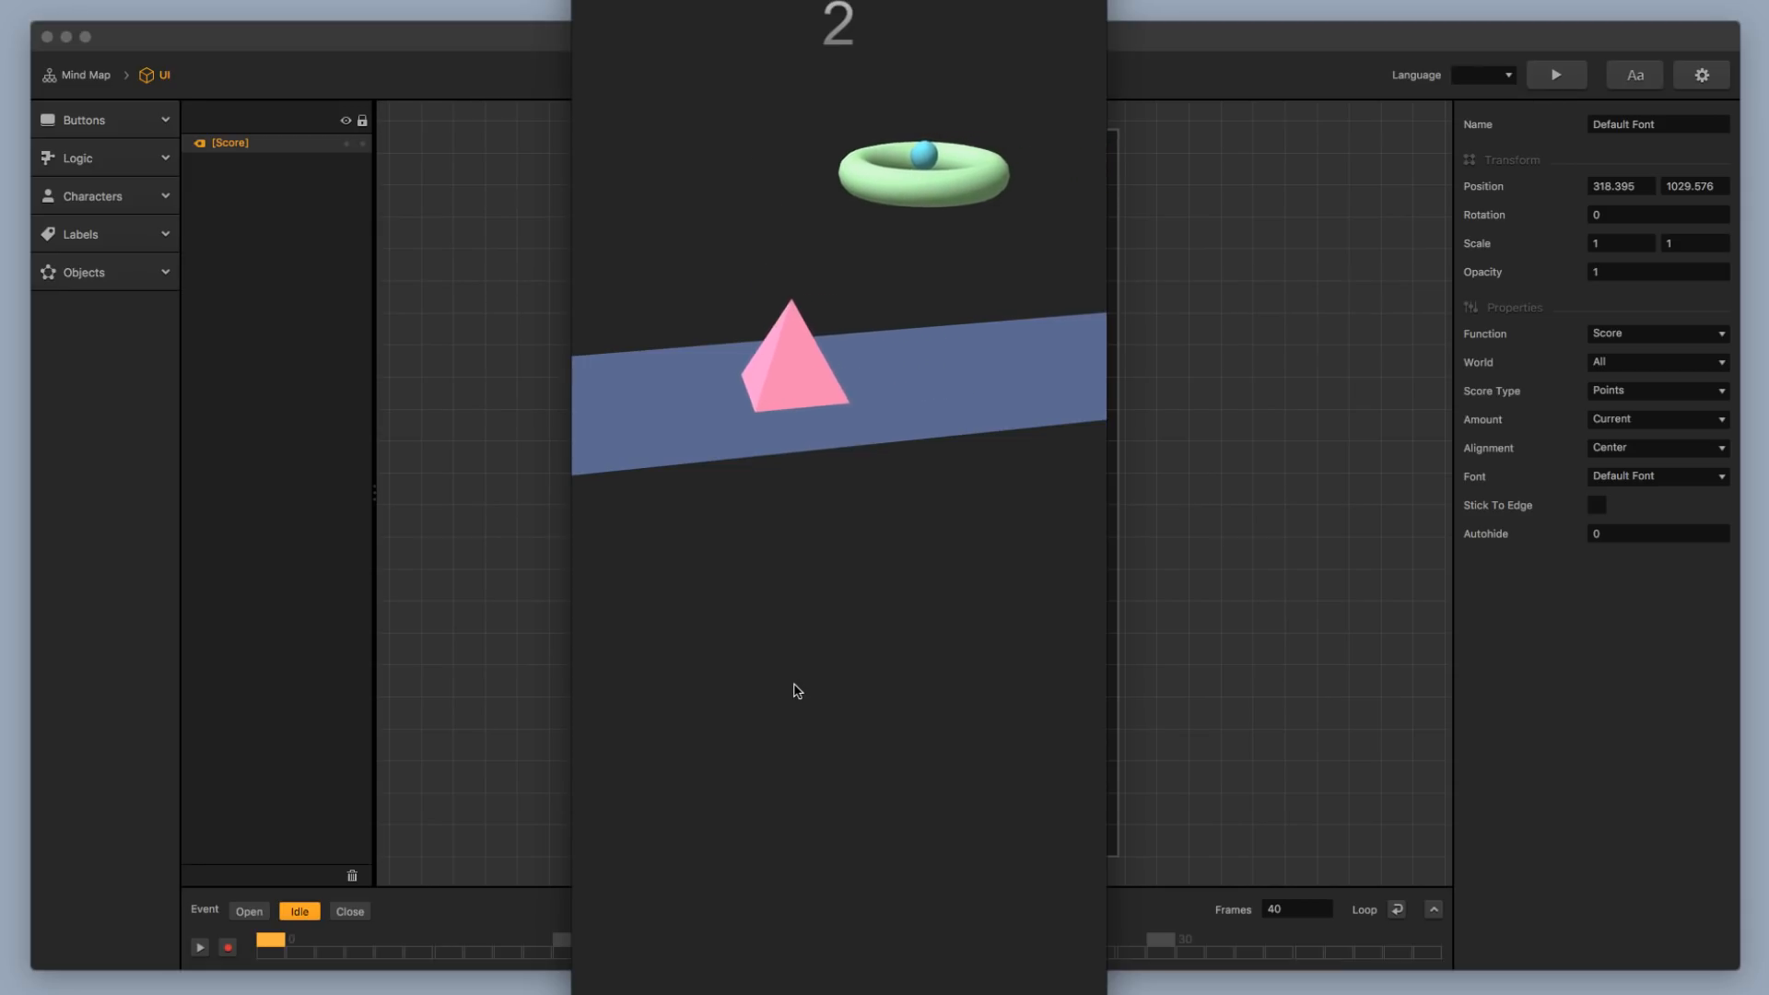
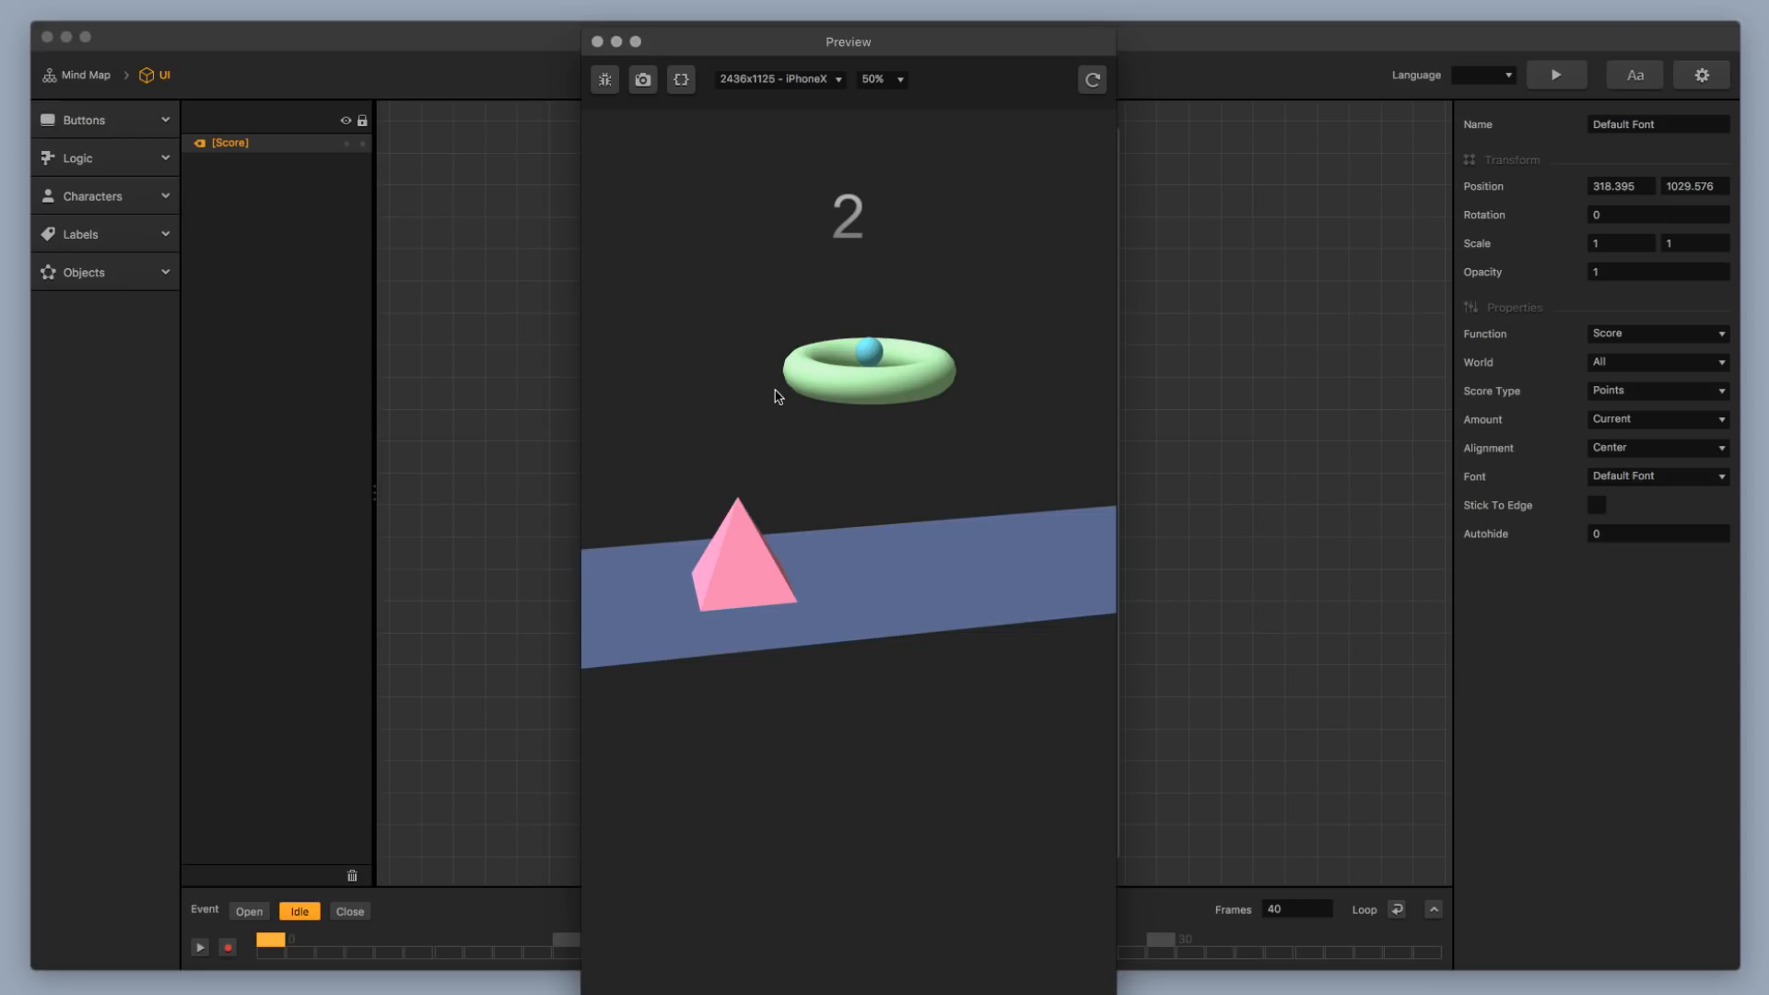
click(598, 42)
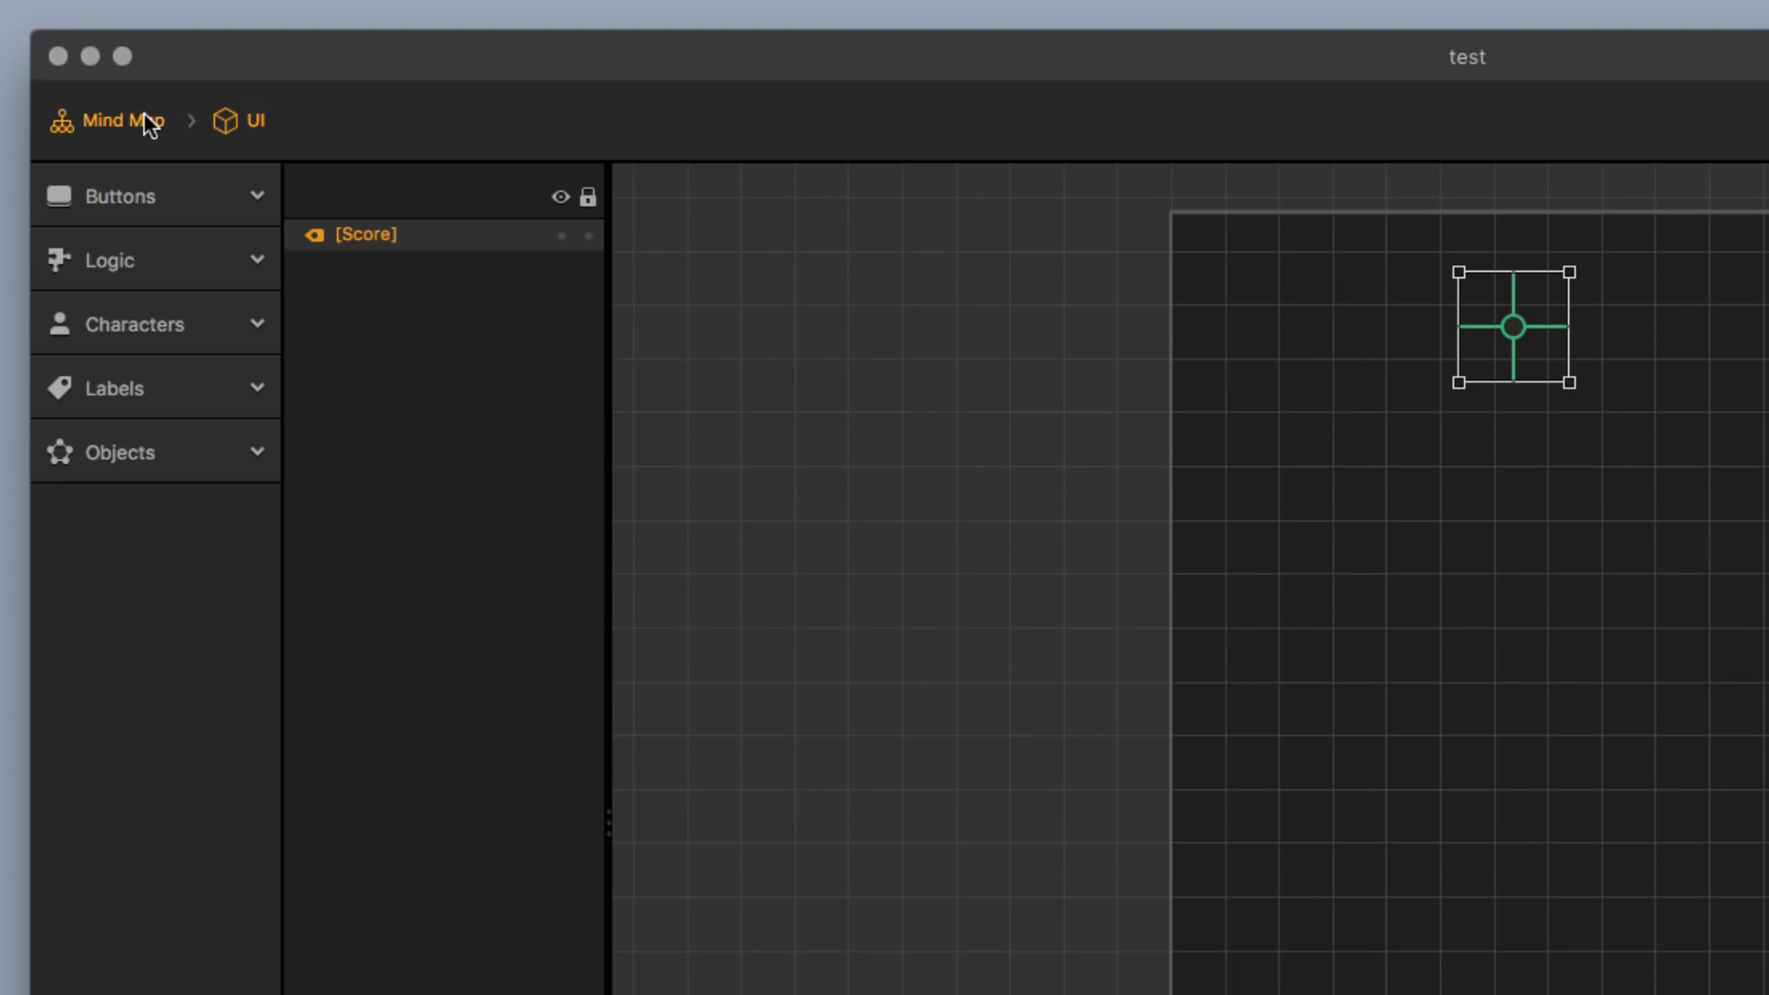
Return to the Mind Map and open the 3D World for editing
click(97, 76)
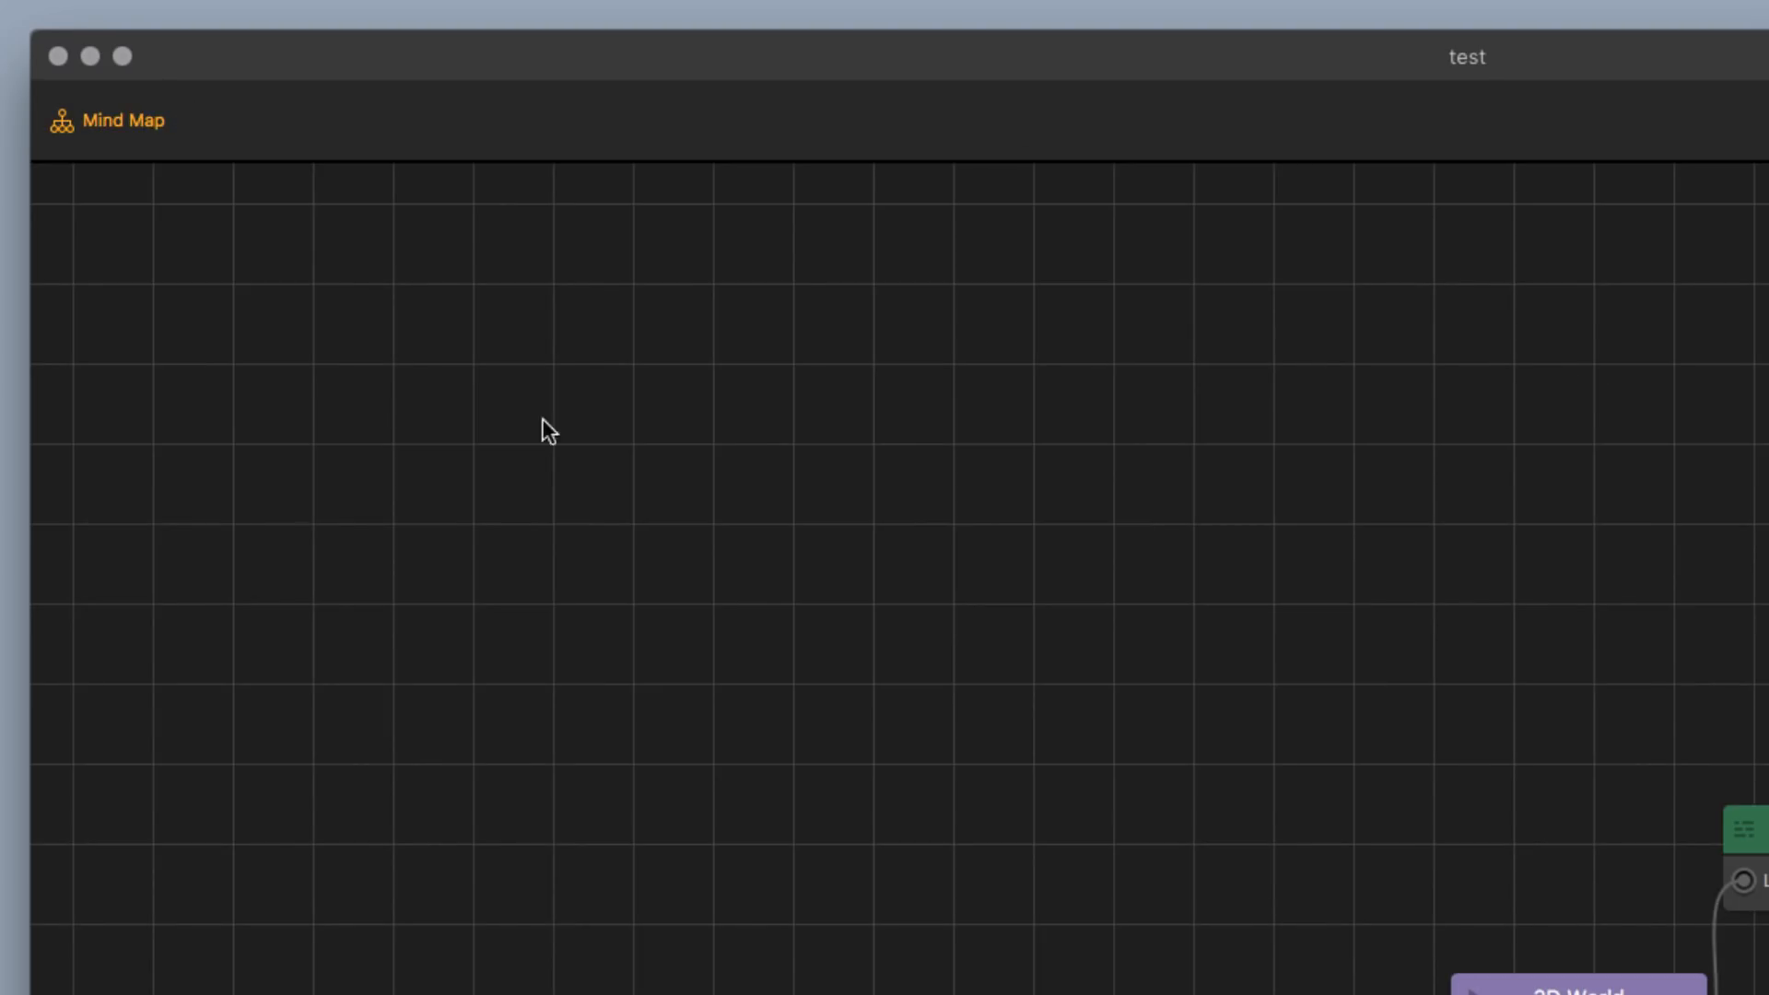
click(914, 616)
drag(911, 611, 910, 612)
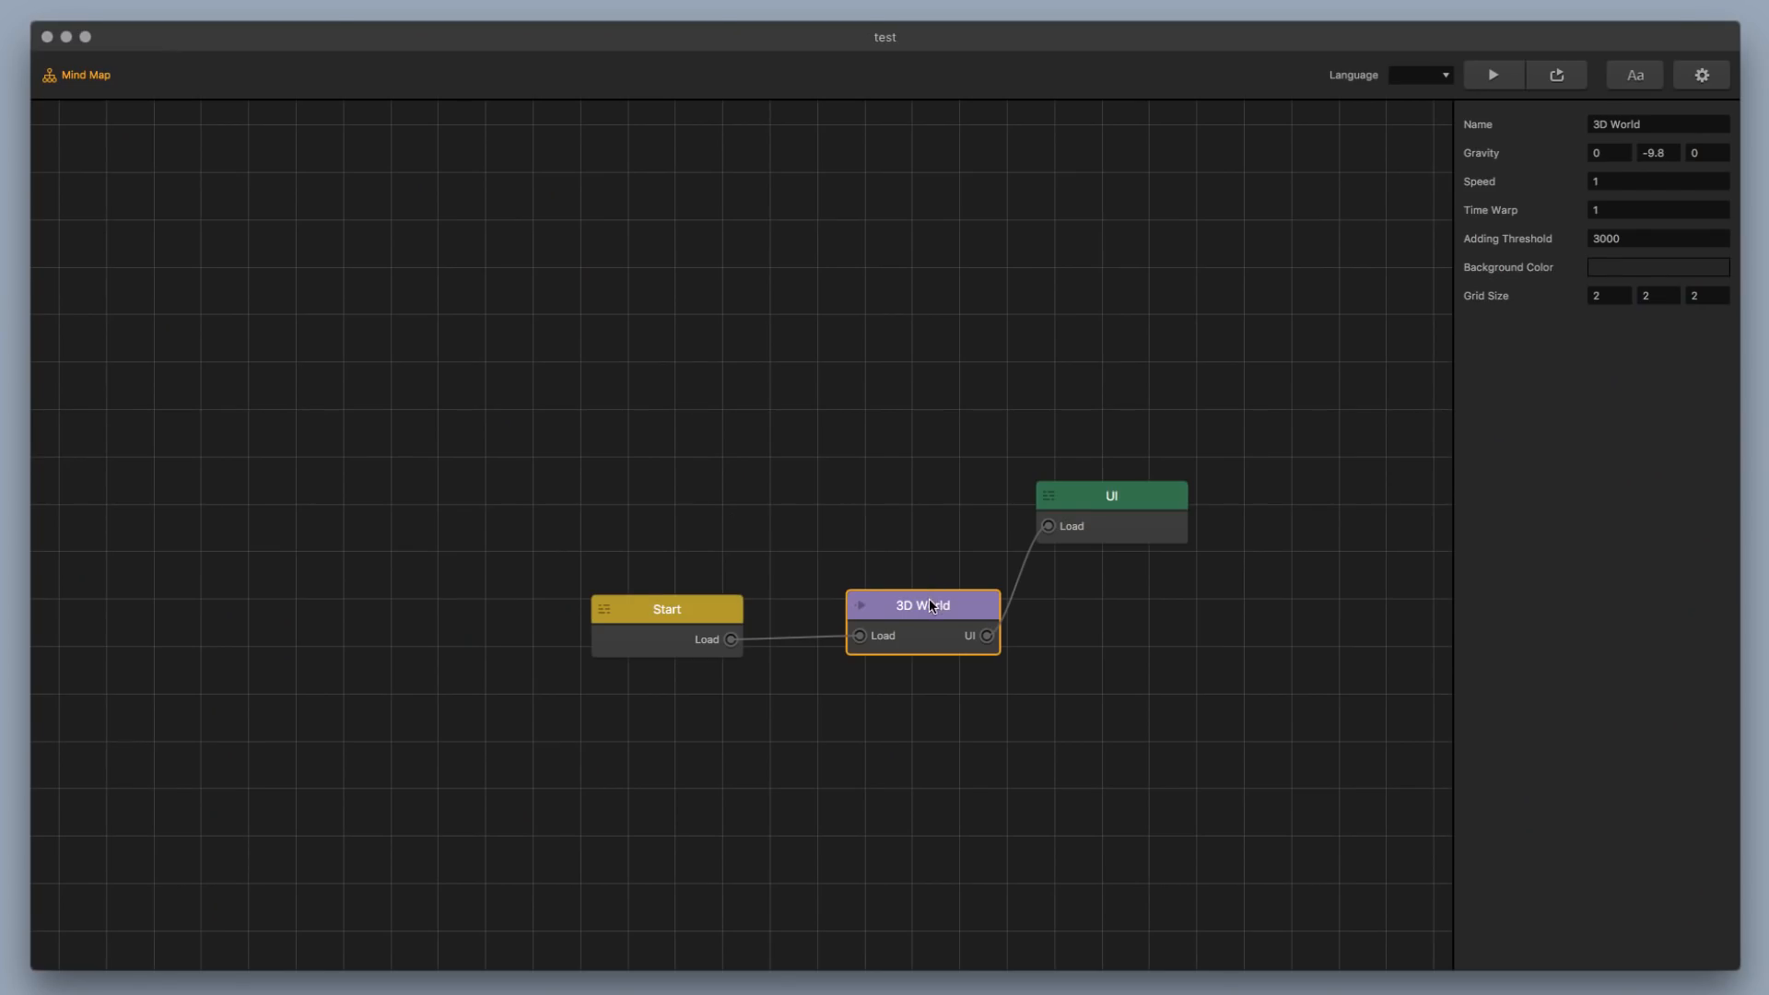
double_click(929, 605)
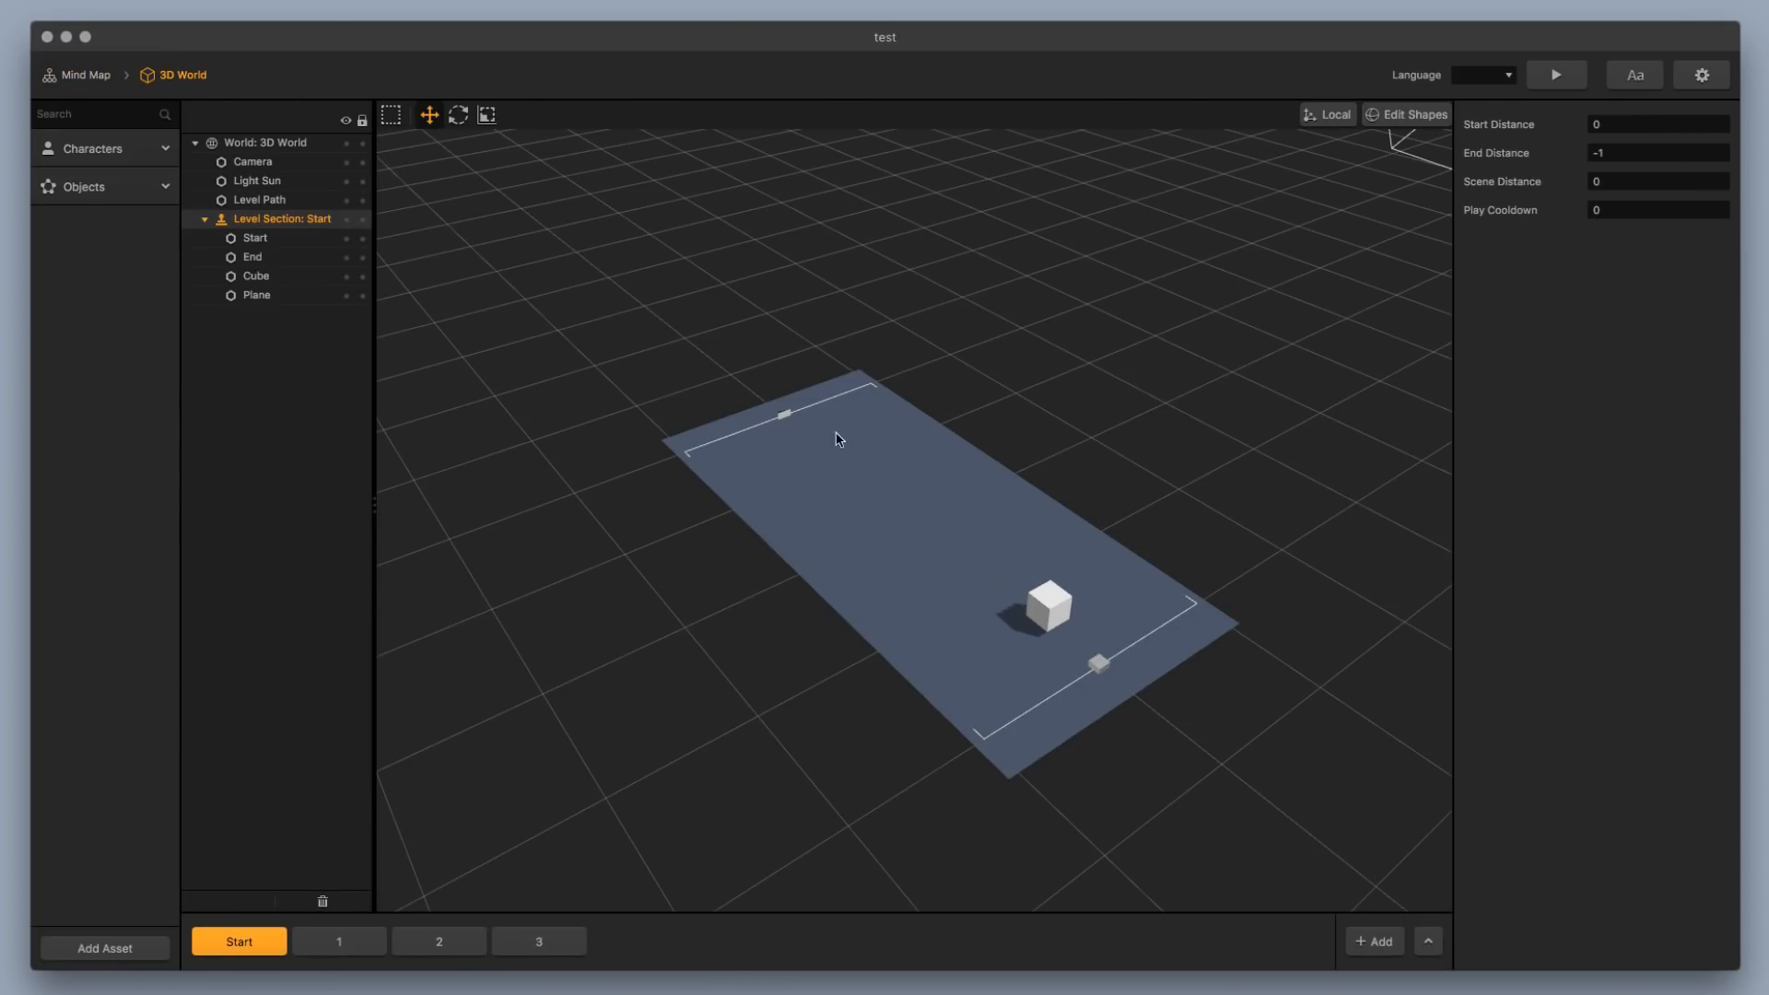
Add a new cube object to the Start section and move it behind the plane to X position about -4.35
middle_drag(960, 467, 784, 455)
click(867, 353)
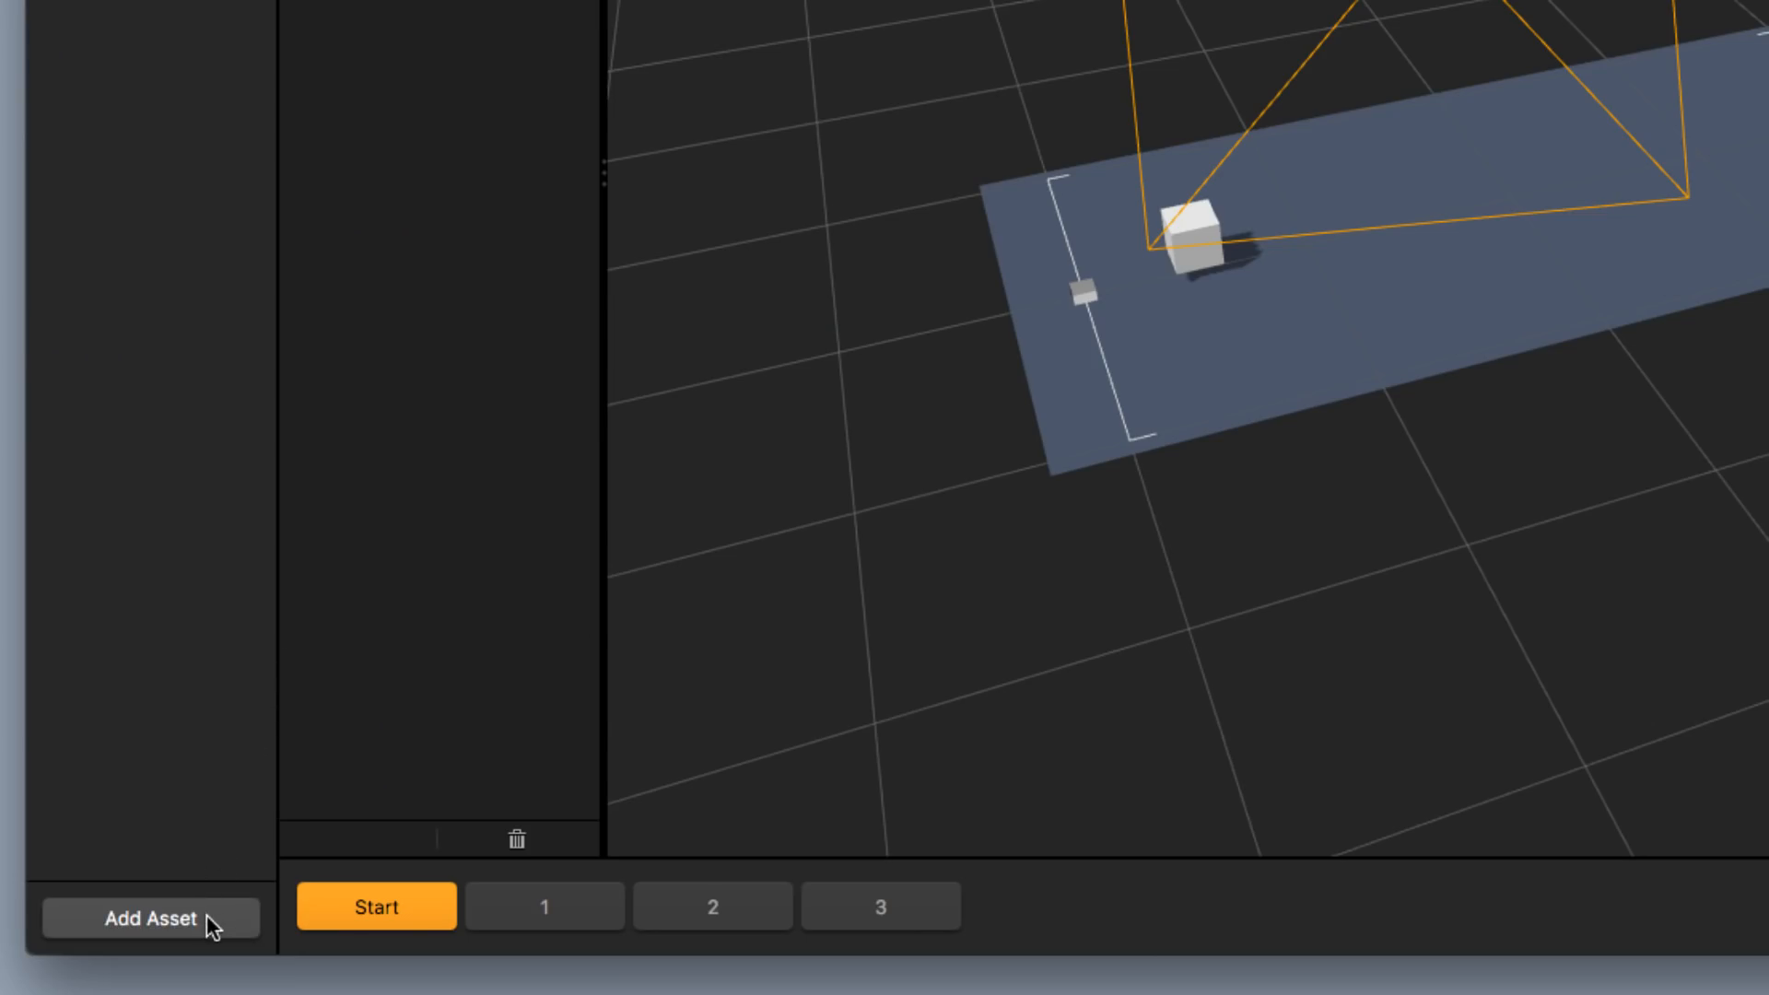
click(206, 916)
click(202, 916)
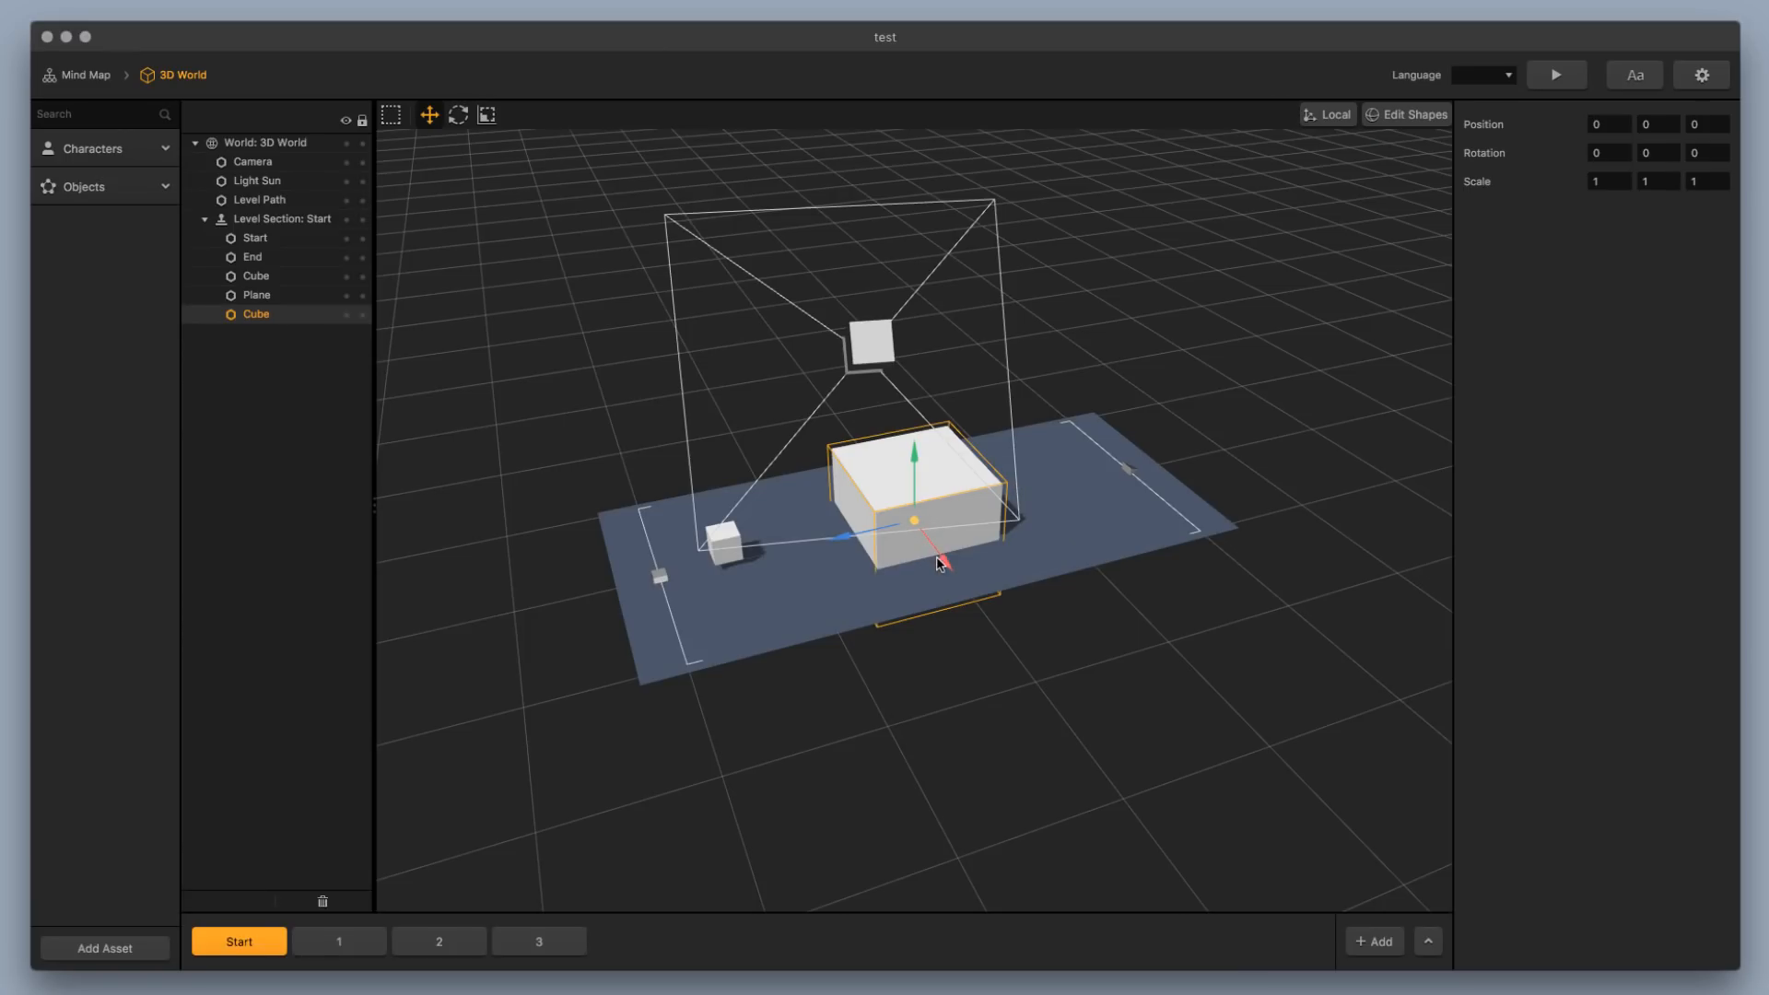
drag(946, 563, 854, 446)
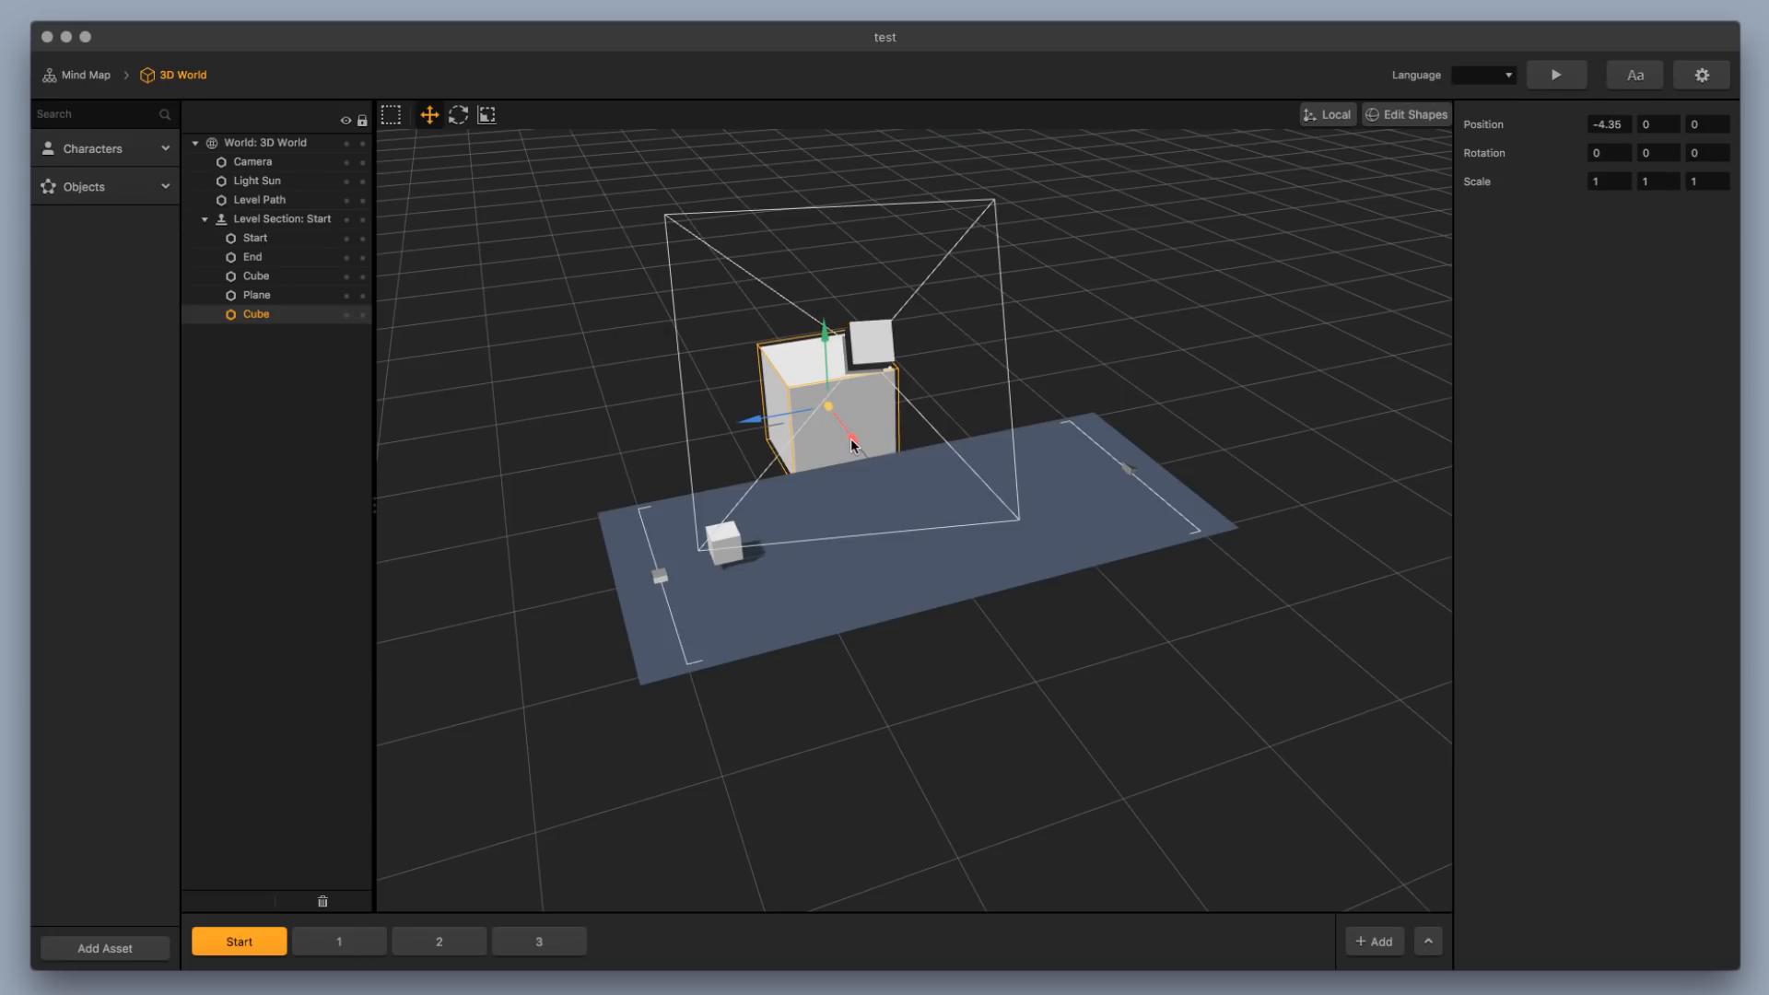
Scale the new cube into a wall of about 1, 2.52, 5.04 and move it to X position about -3.13
click(486, 115)
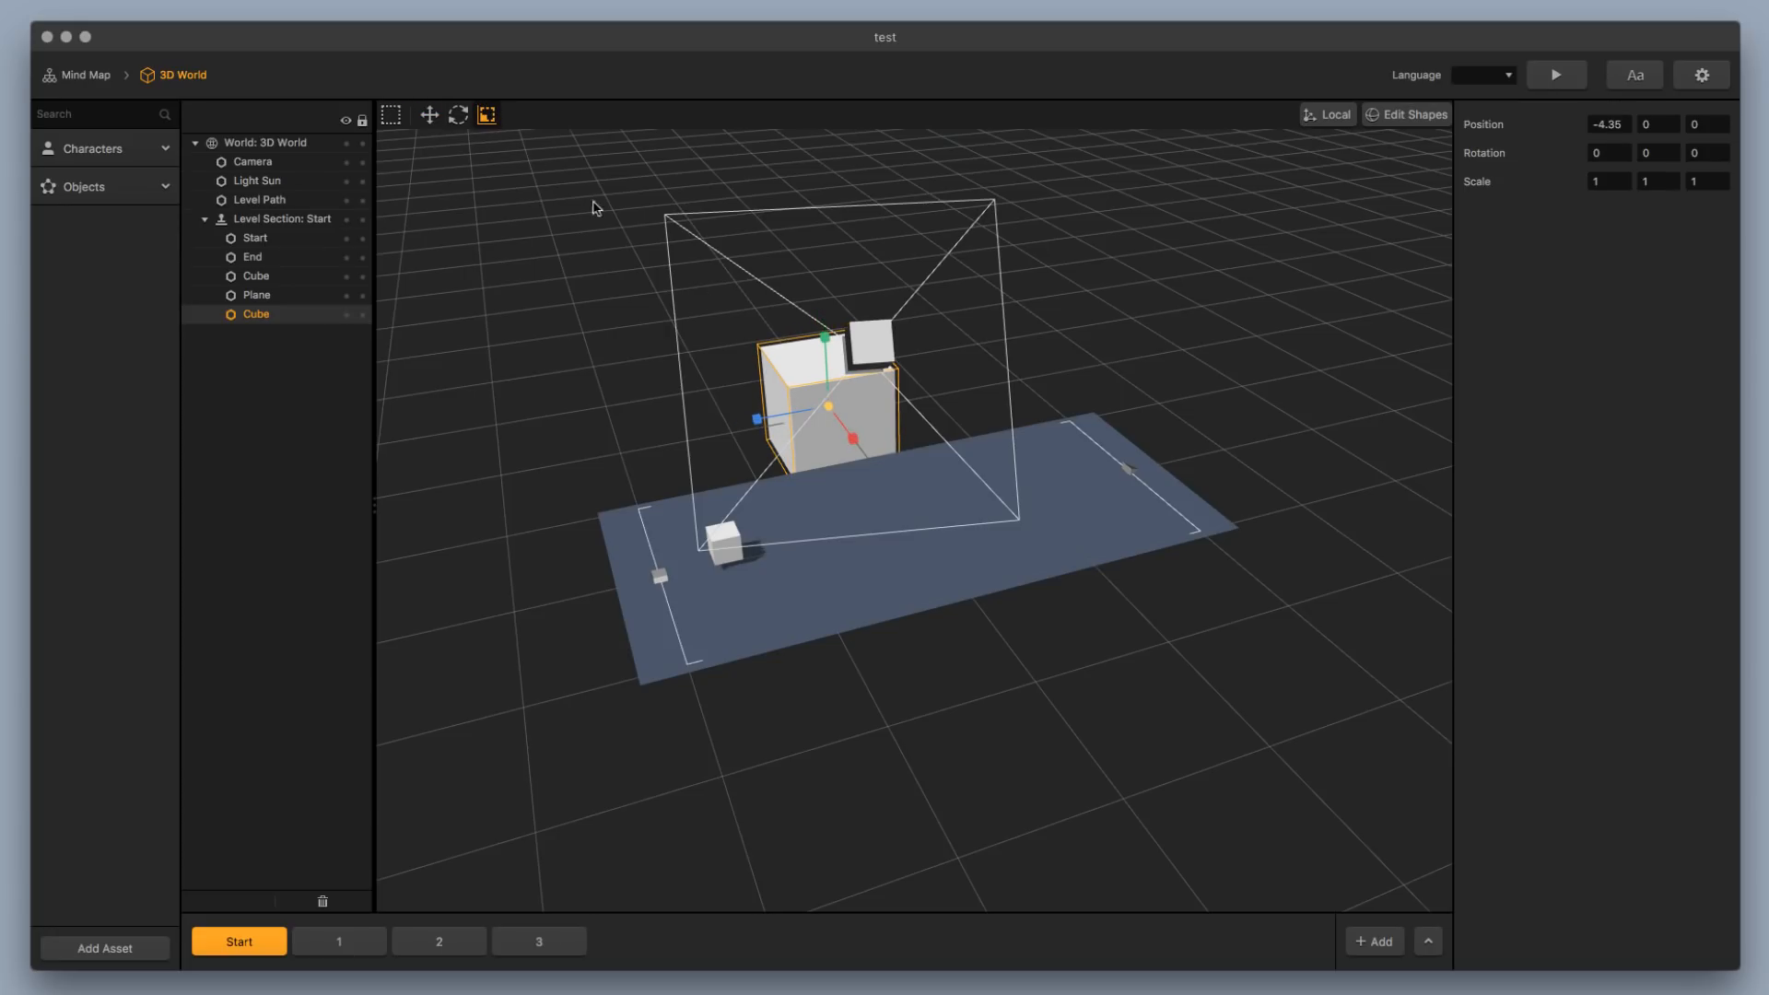
drag(814, 407, 710, 426)
drag(825, 381, 823, 314)
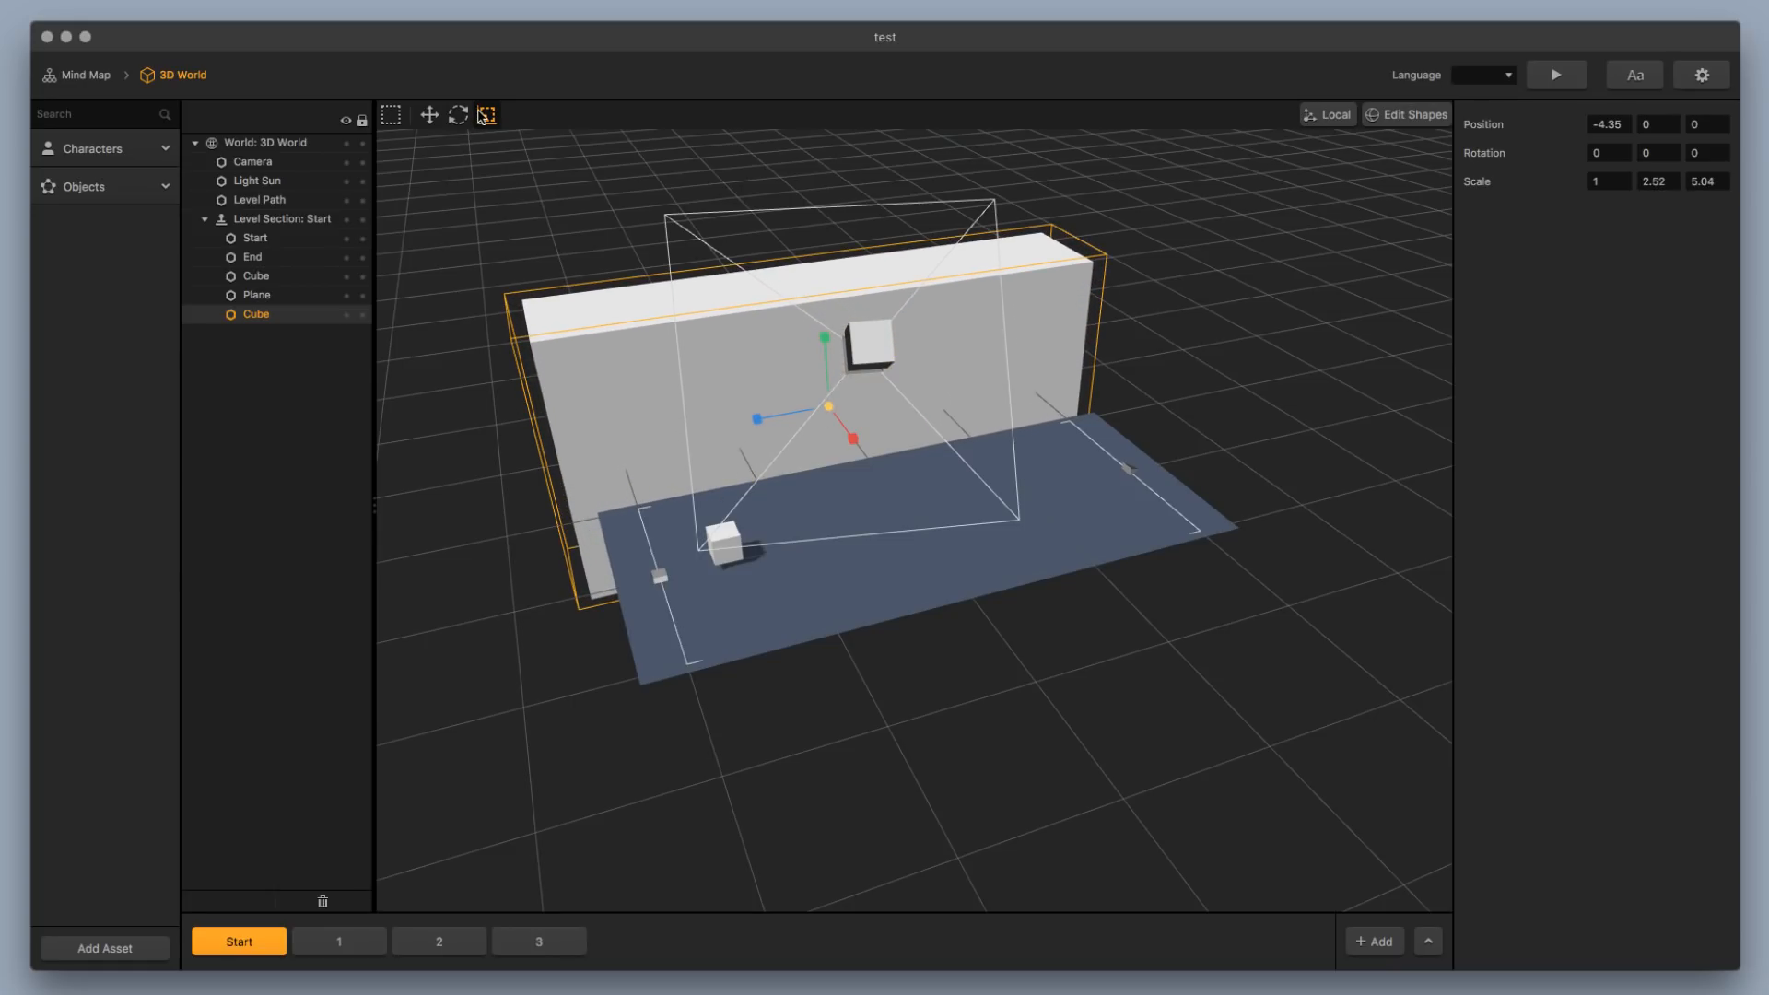
click(429, 114)
drag(849, 440, 867, 468)
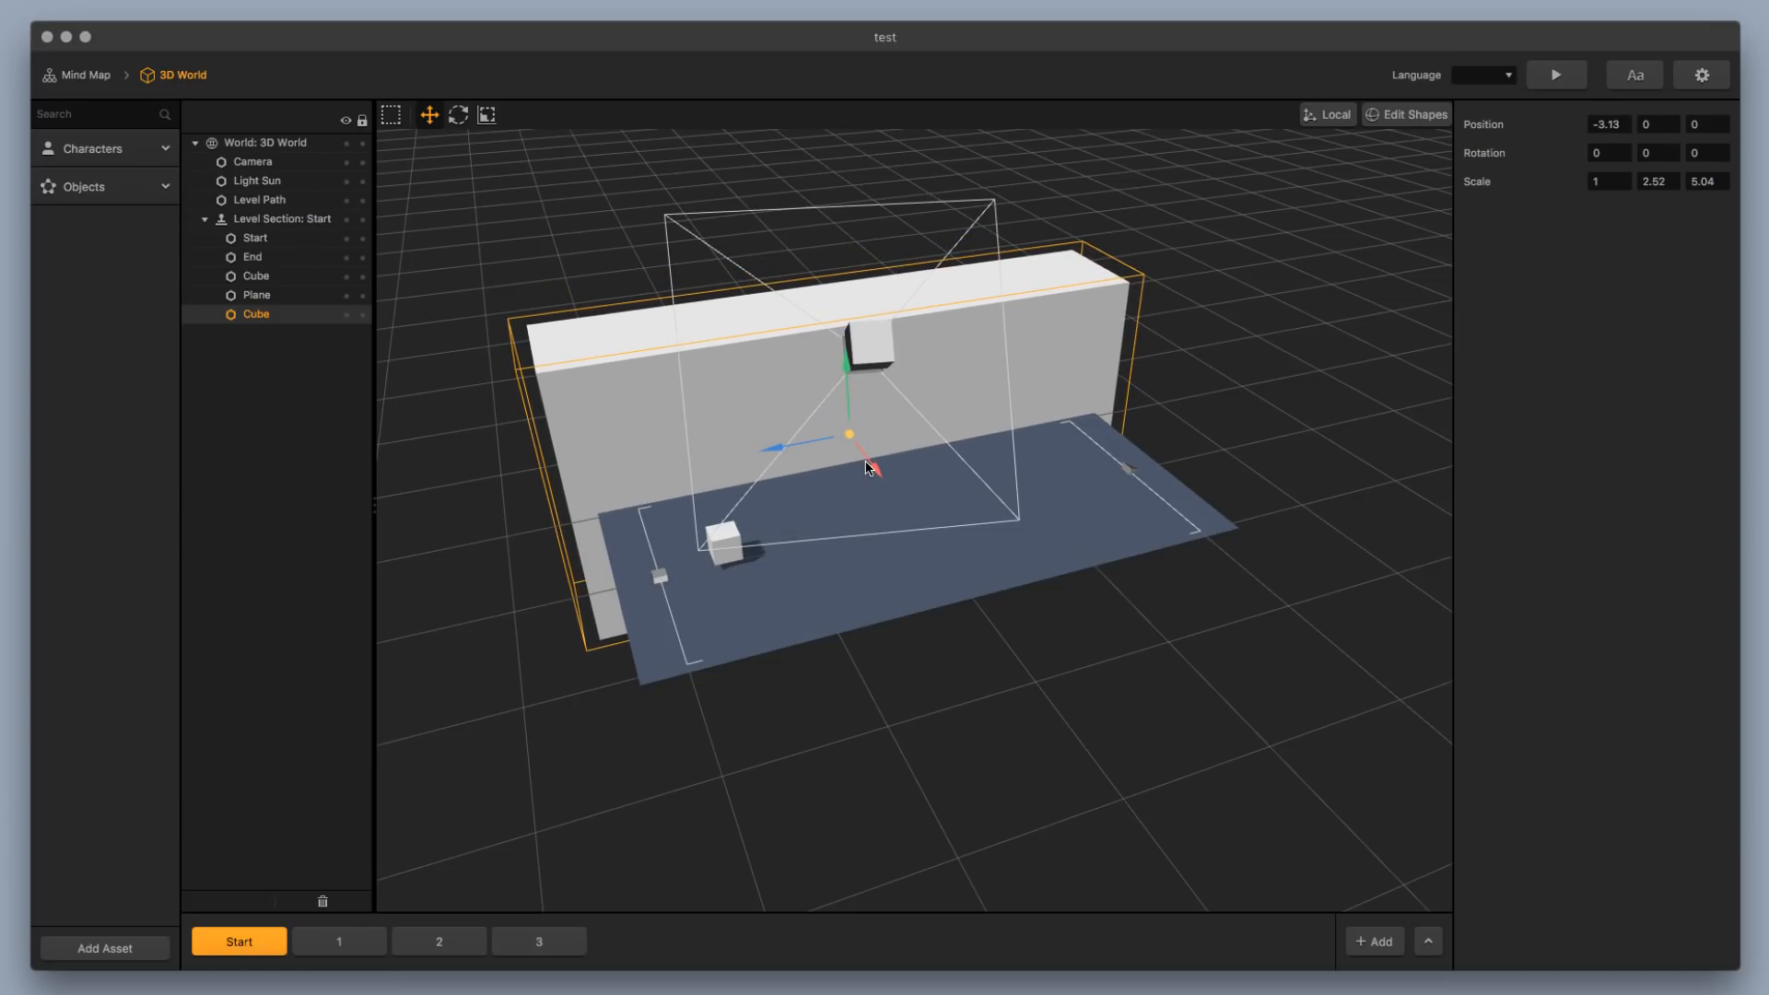
Change the wall Cube object's 3D model color to light blue
click(114, 189)
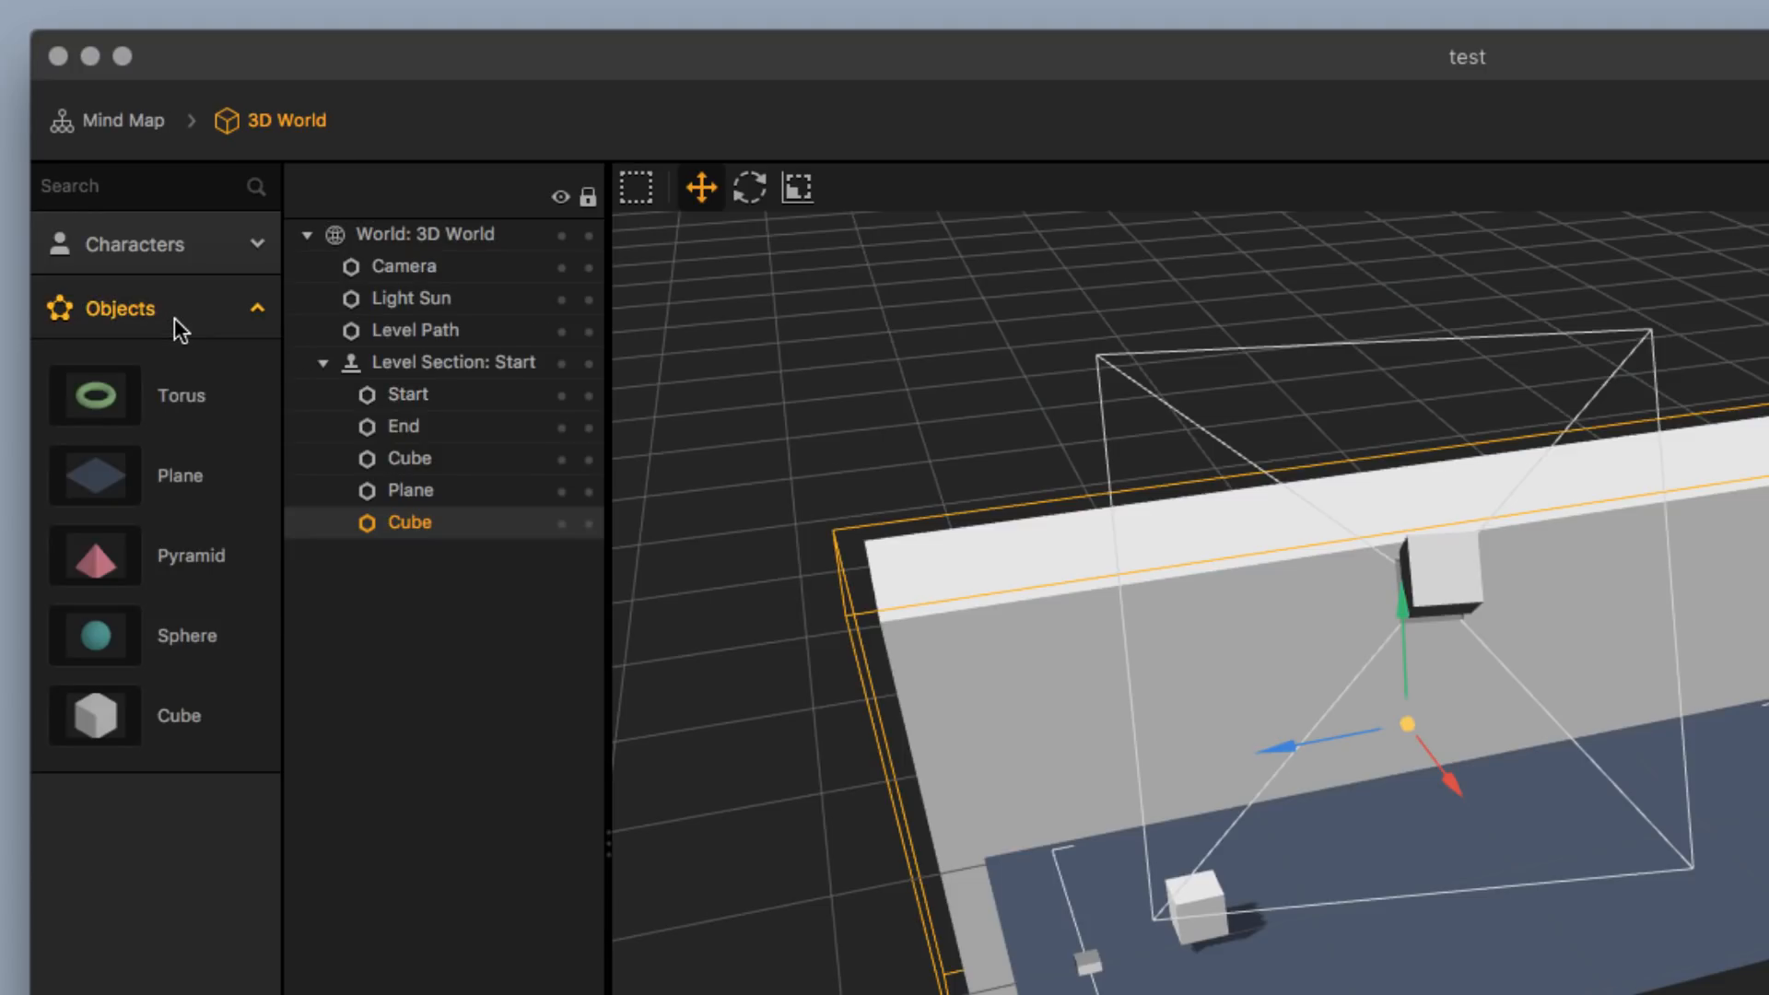
click(132, 429)
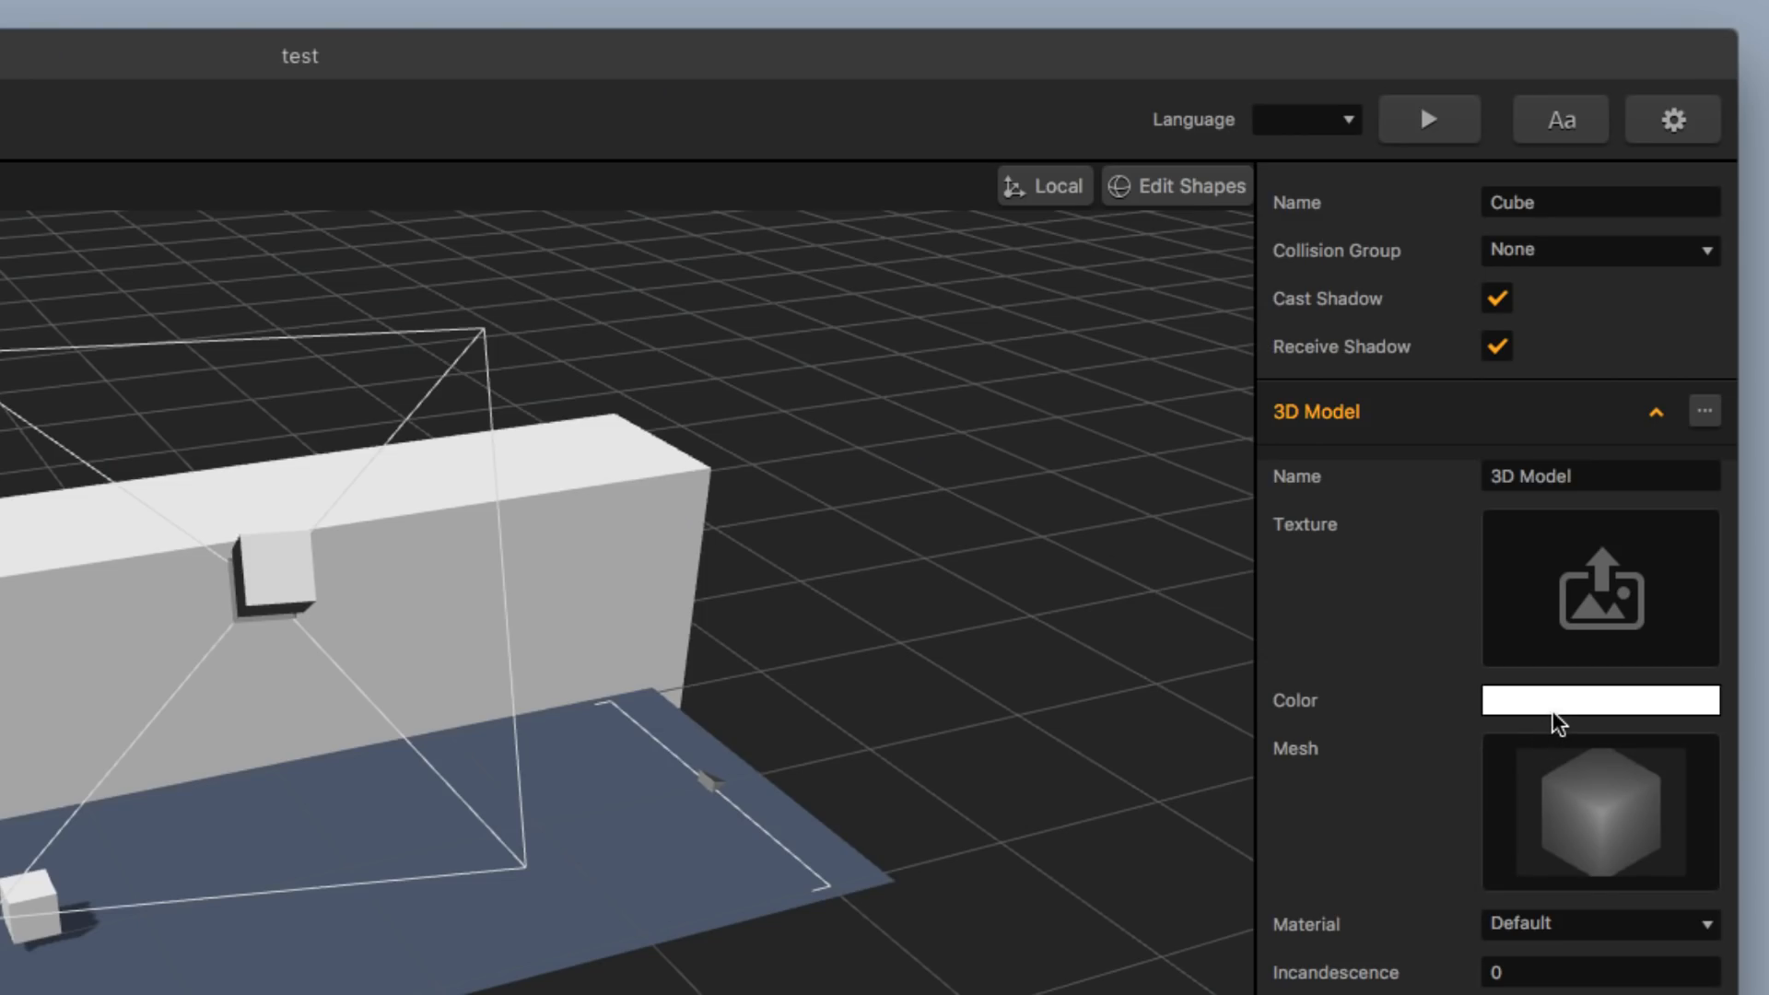
click(1557, 705)
click(482, 308)
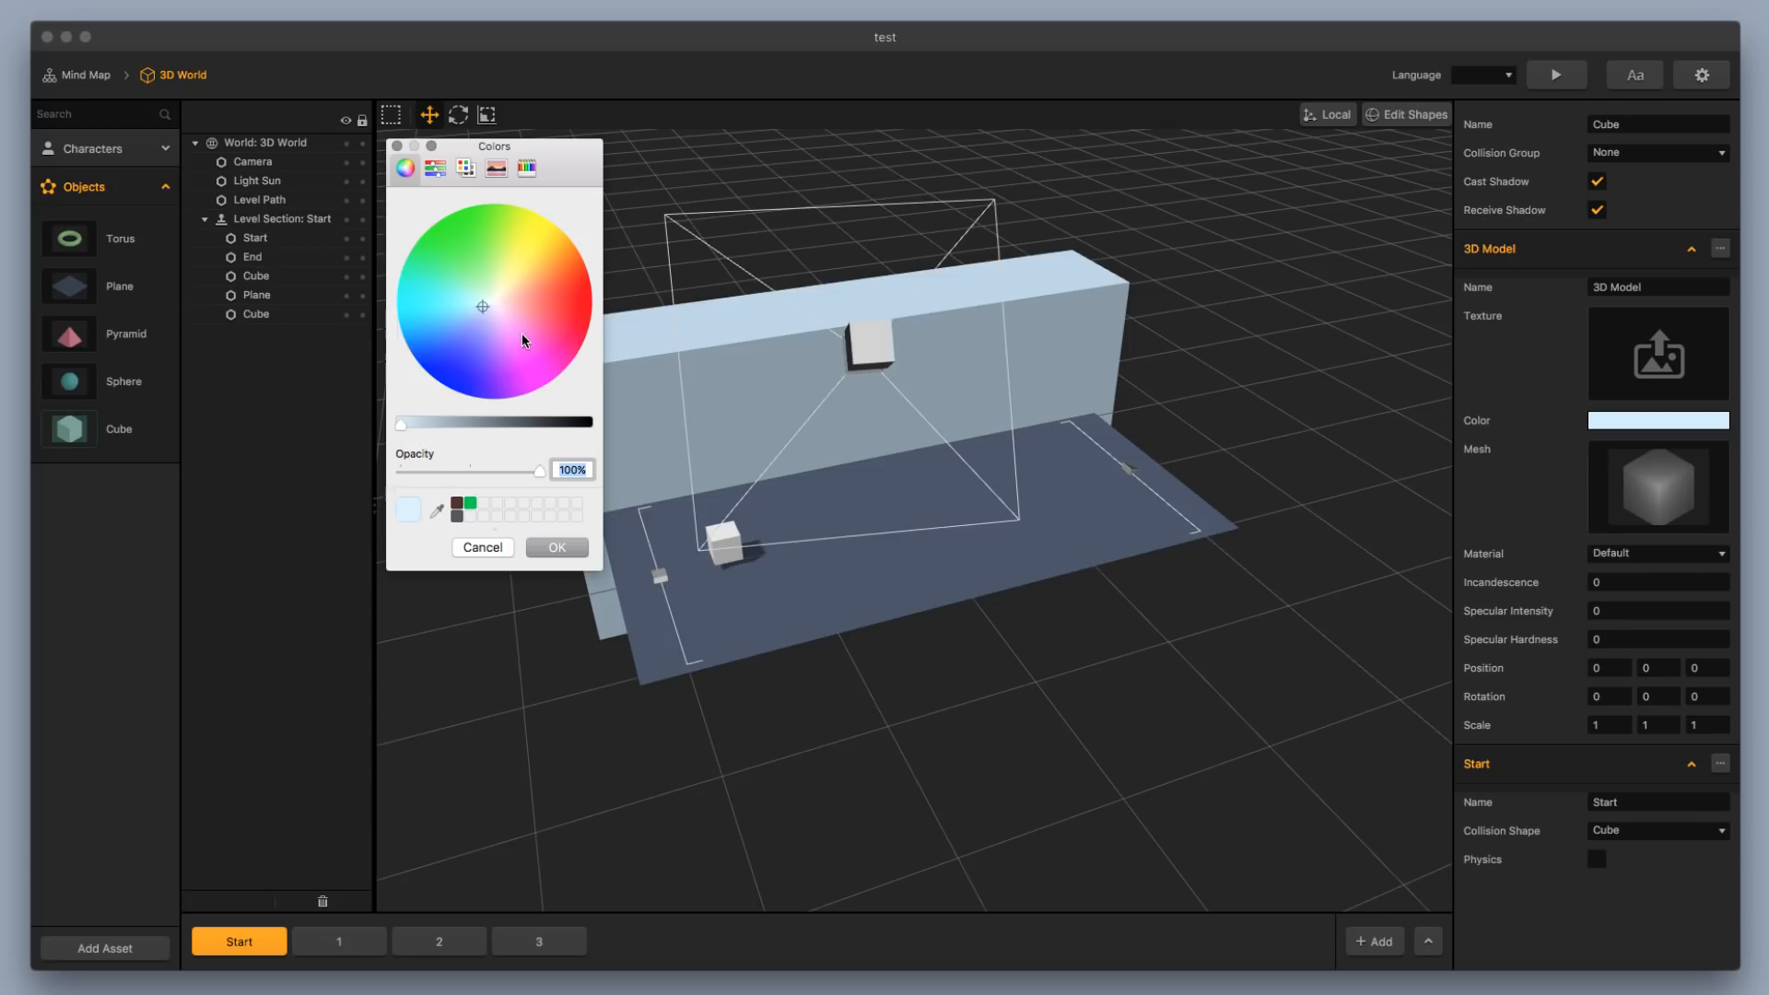
click(560, 546)
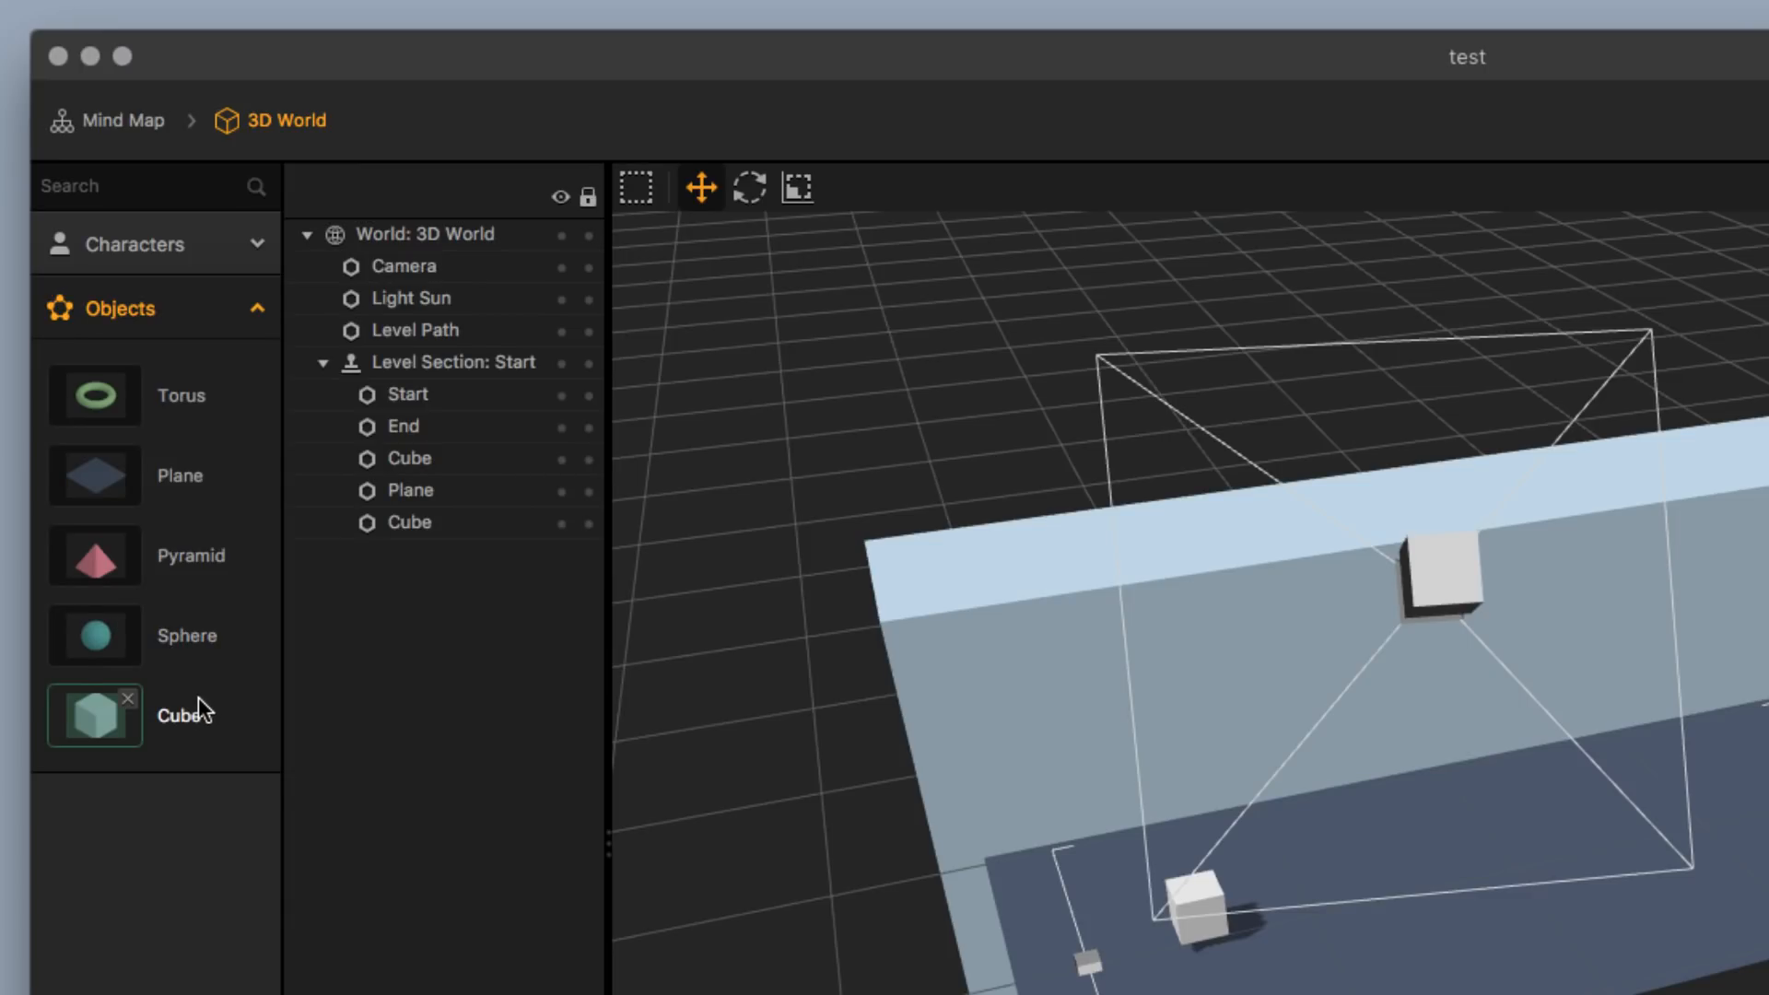
Copy the light blue wall from the Start section into sections 1, 2 and 3
click(952, 698)
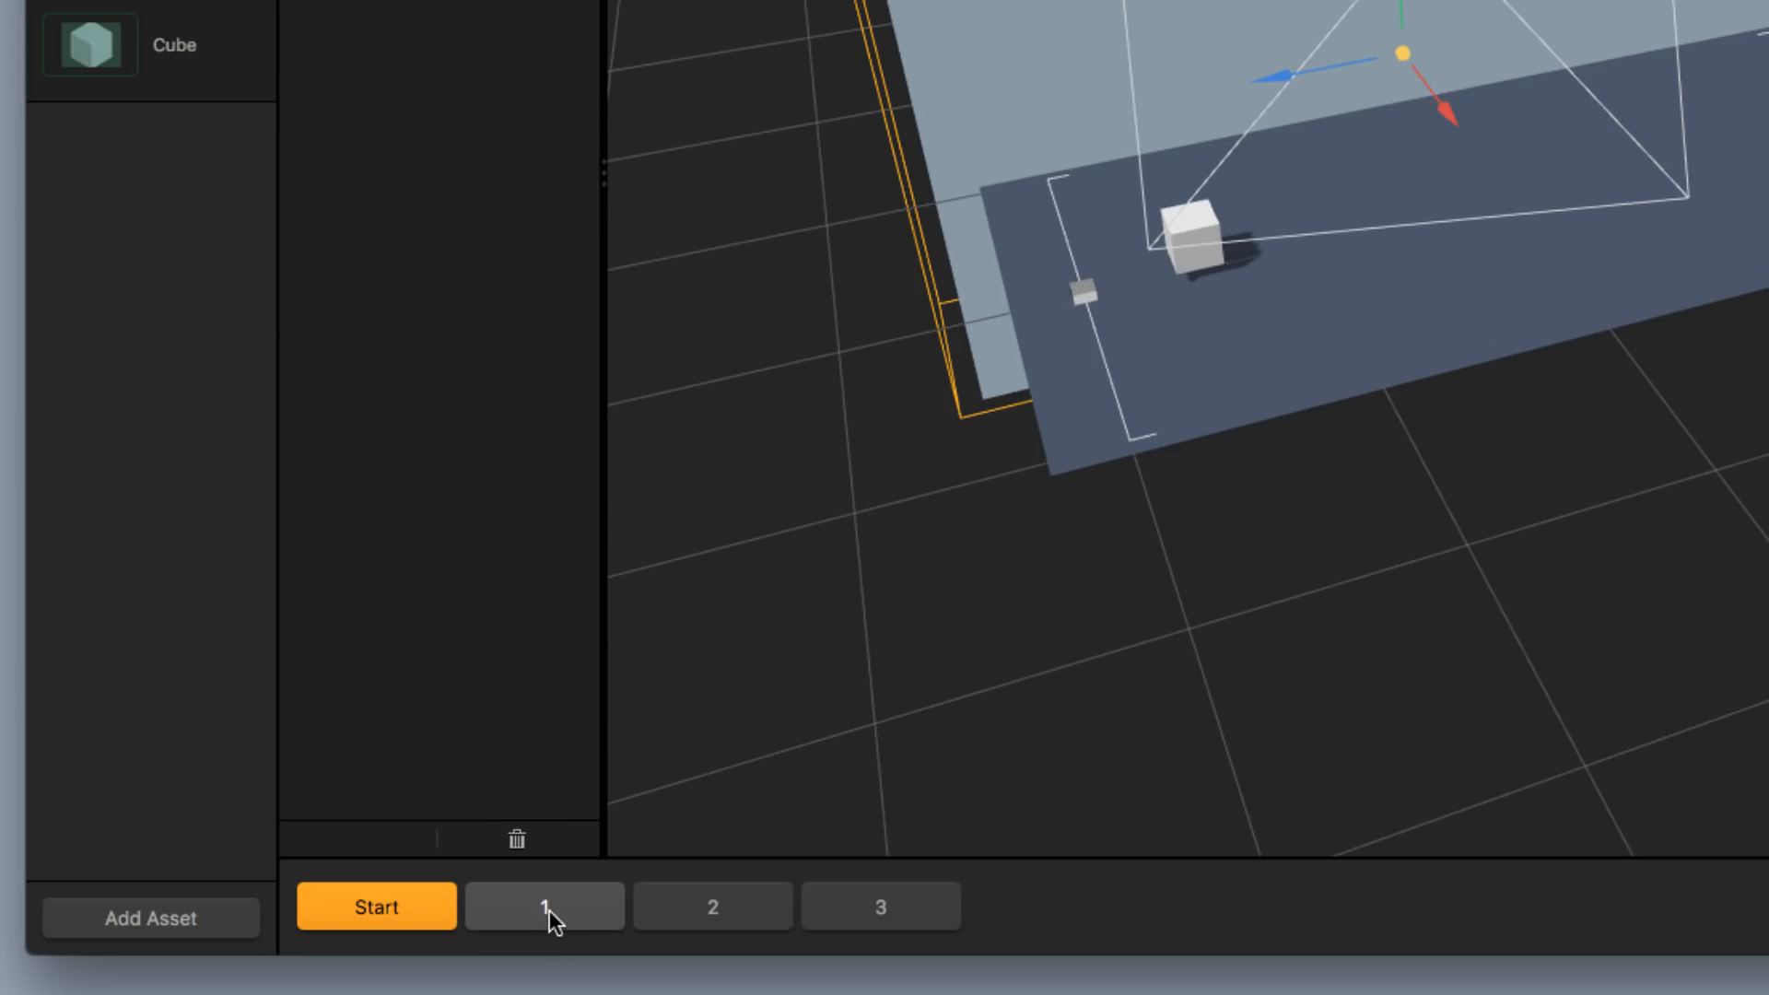
click(548, 908)
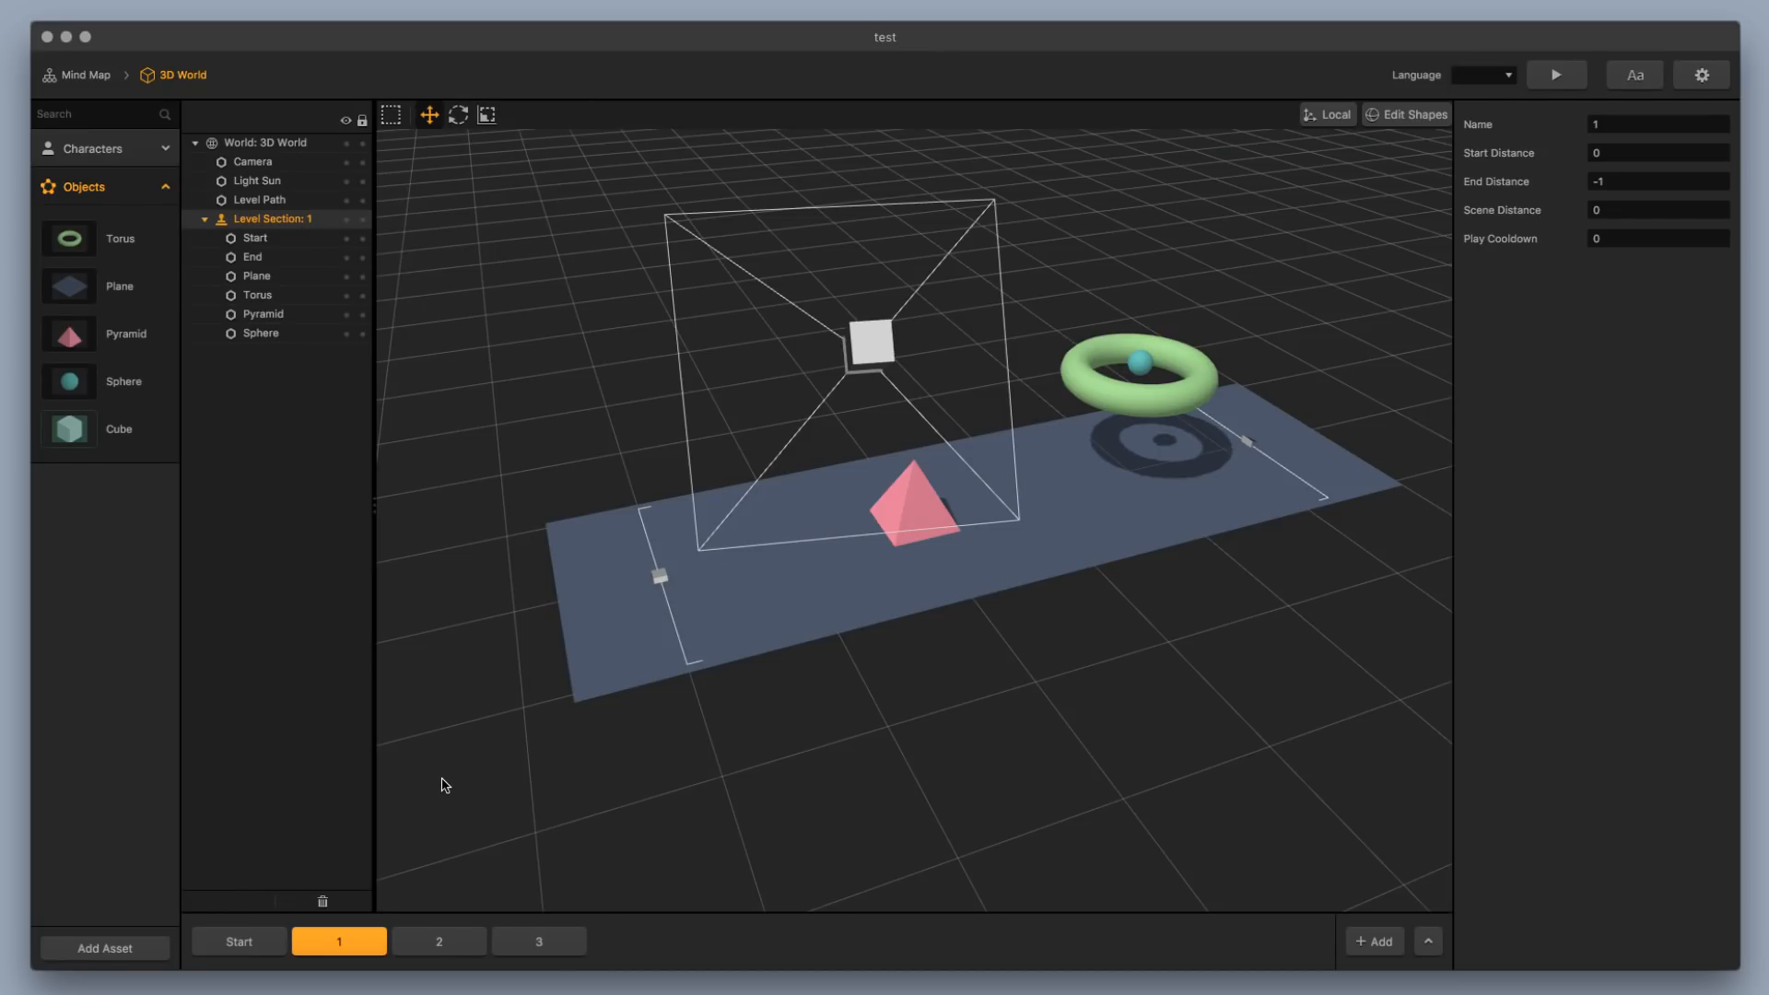
click(441, 929)
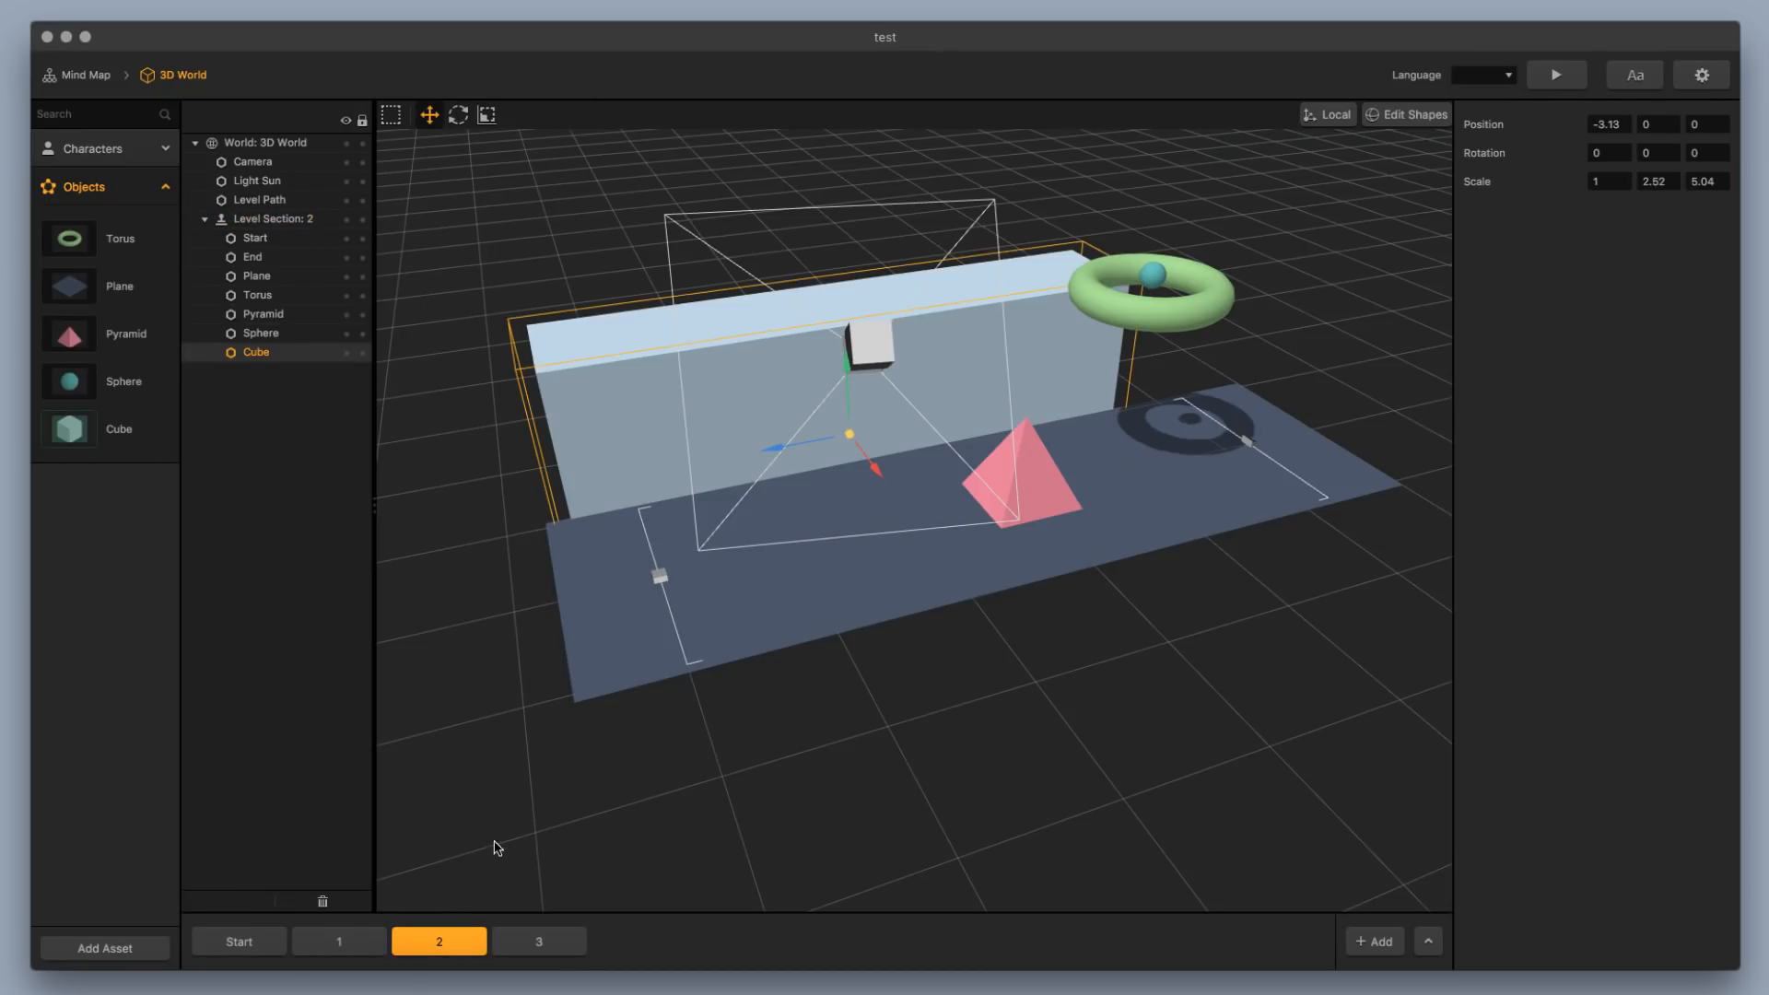
click(521, 936)
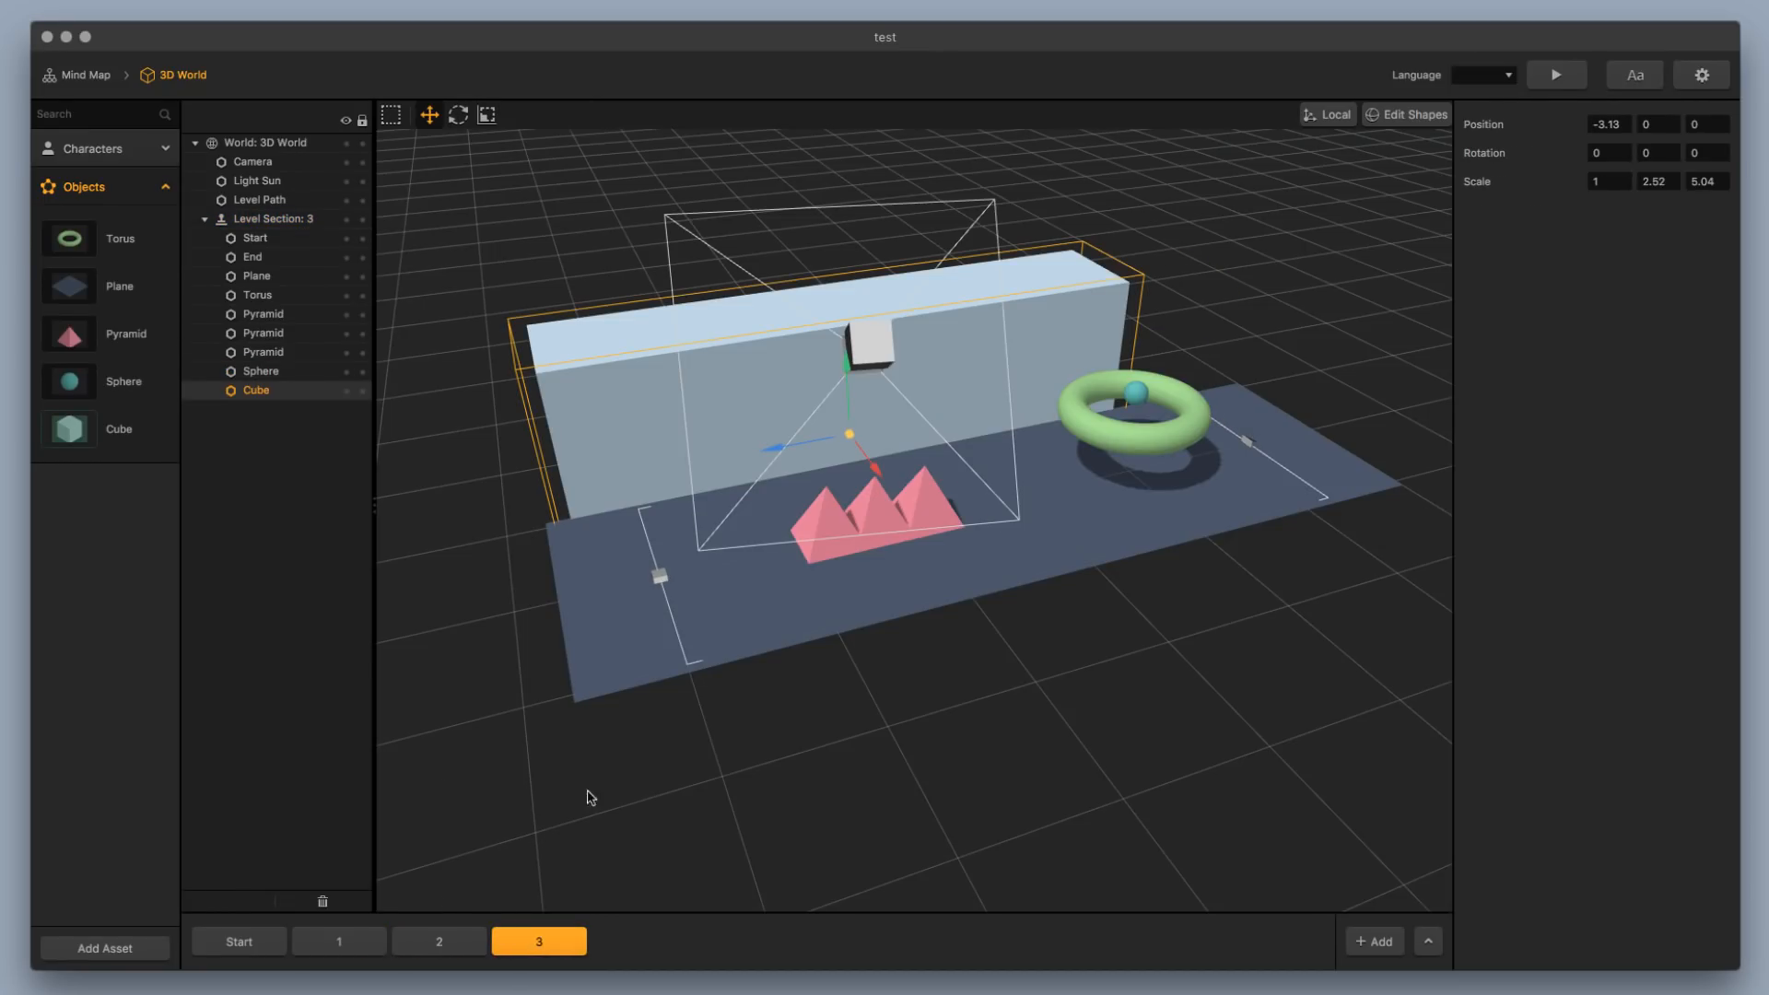
Lengthen section 3's wall to Z scale about 7.74 at Z position about -1.01, and lengthen section 2's wall along the path too
click(485, 117)
drag(780, 447, 745, 459)
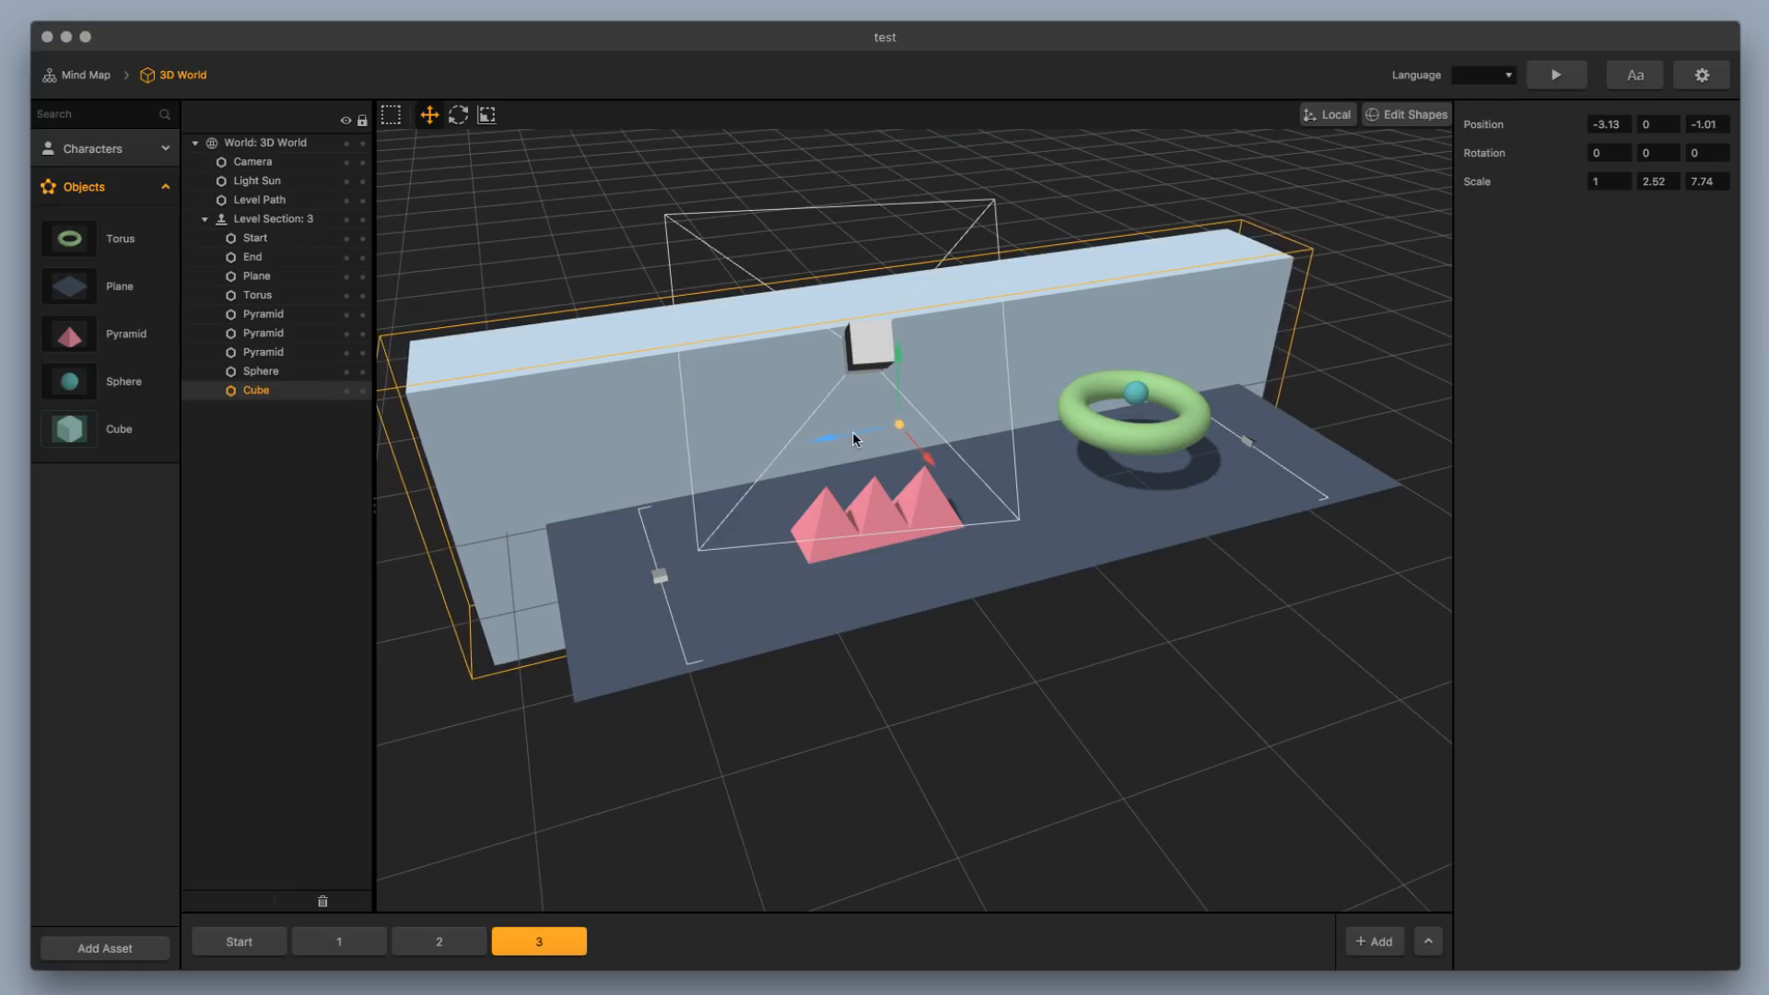
click(439, 941)
click(611, 405)
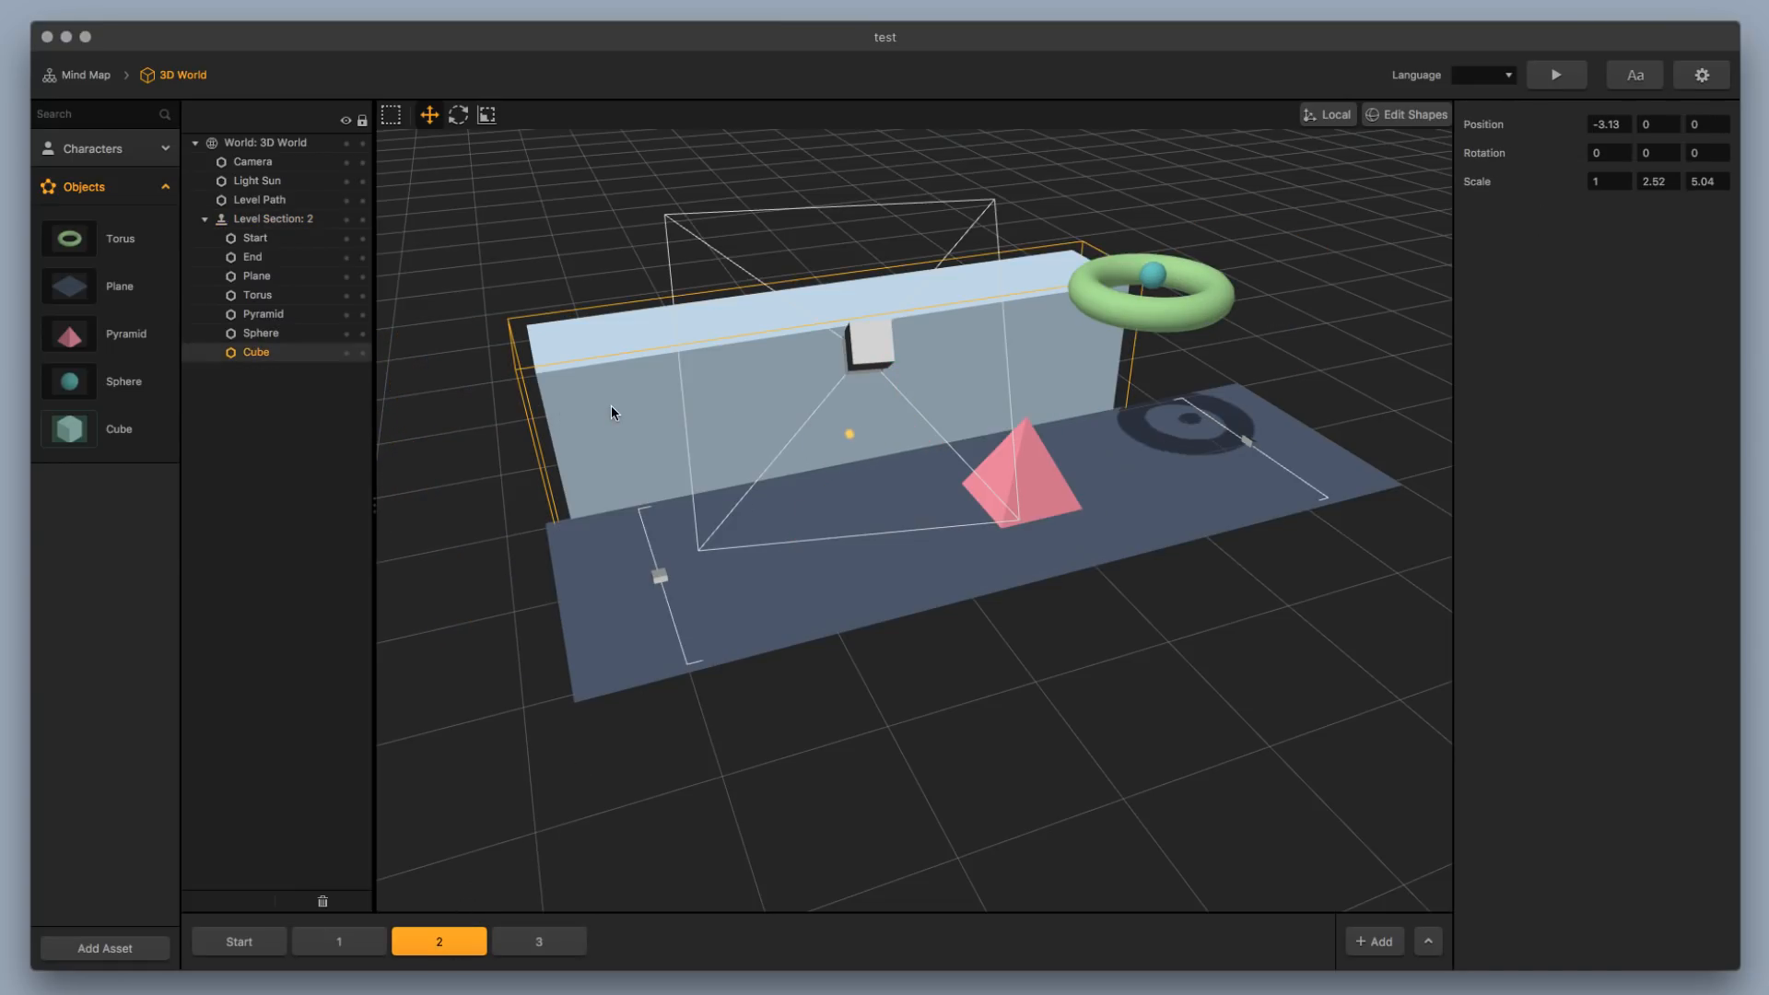
mouse_move(809, 449)
mouse_down()
mouse_move(861, 440)
mouse_move(796, 441)
mouse_up()
click(488, 115)
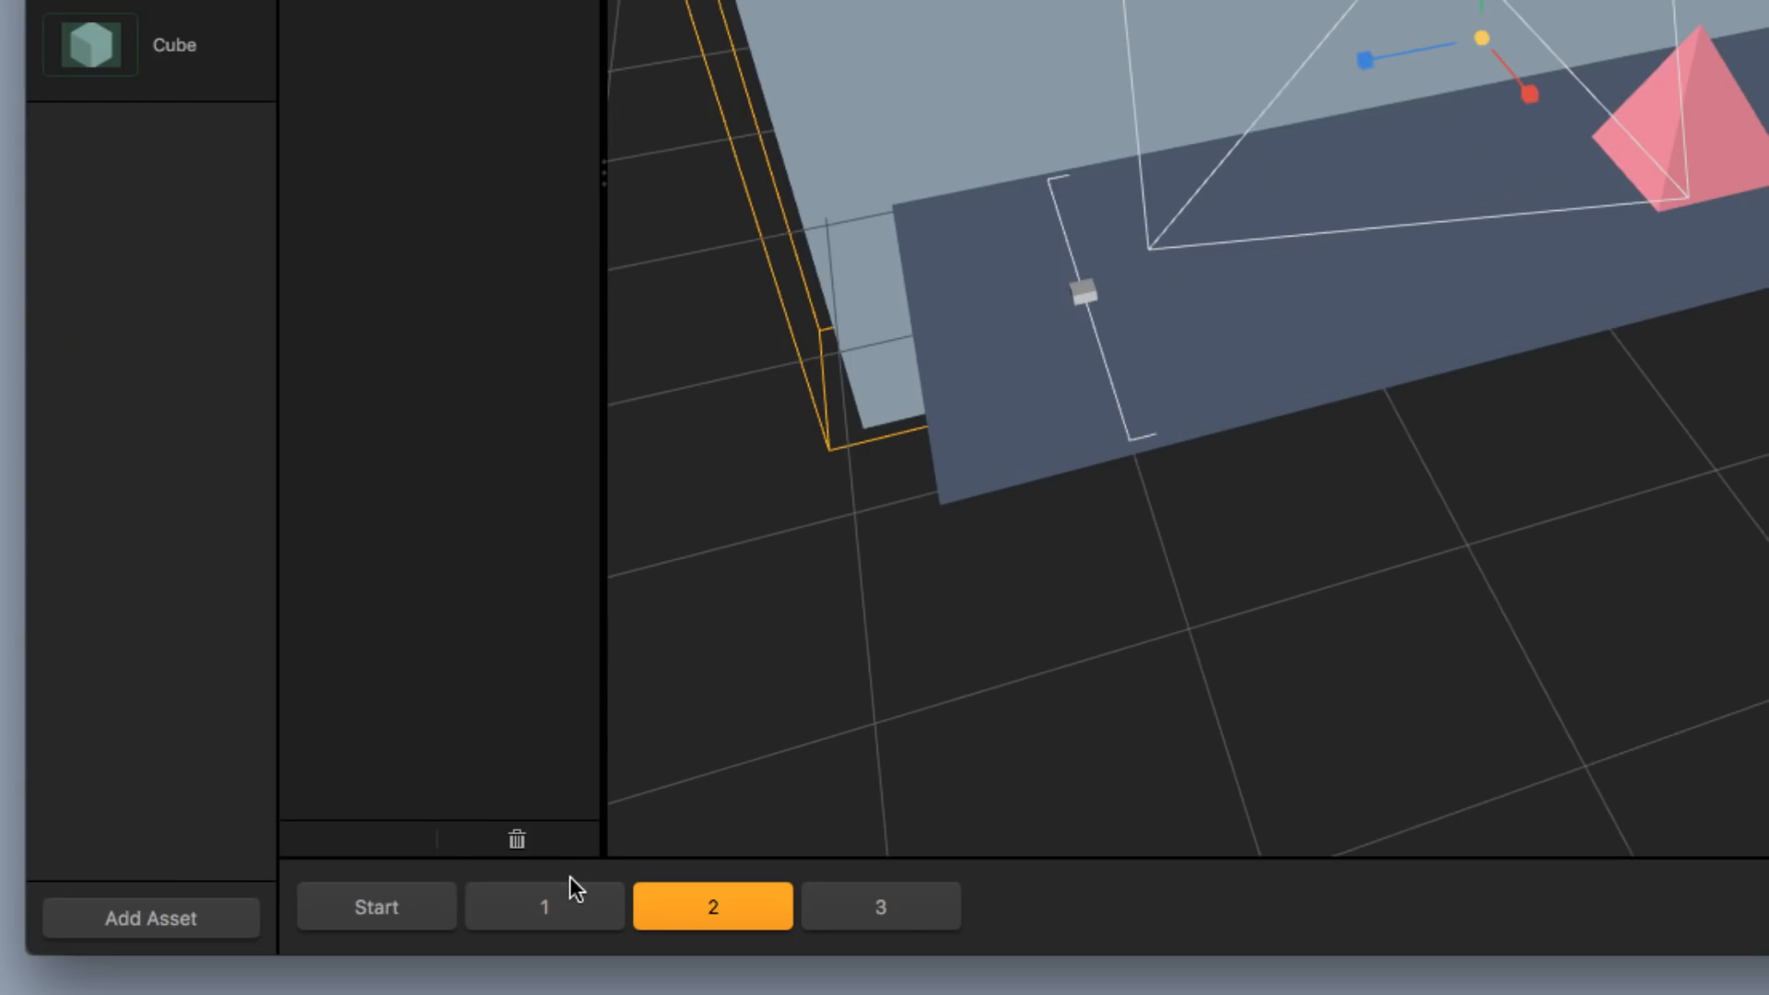
Lengthen section 1's wall to Z scale about 7.48, shift it to Z position about -0.68, and preview the game
click(575, 892)
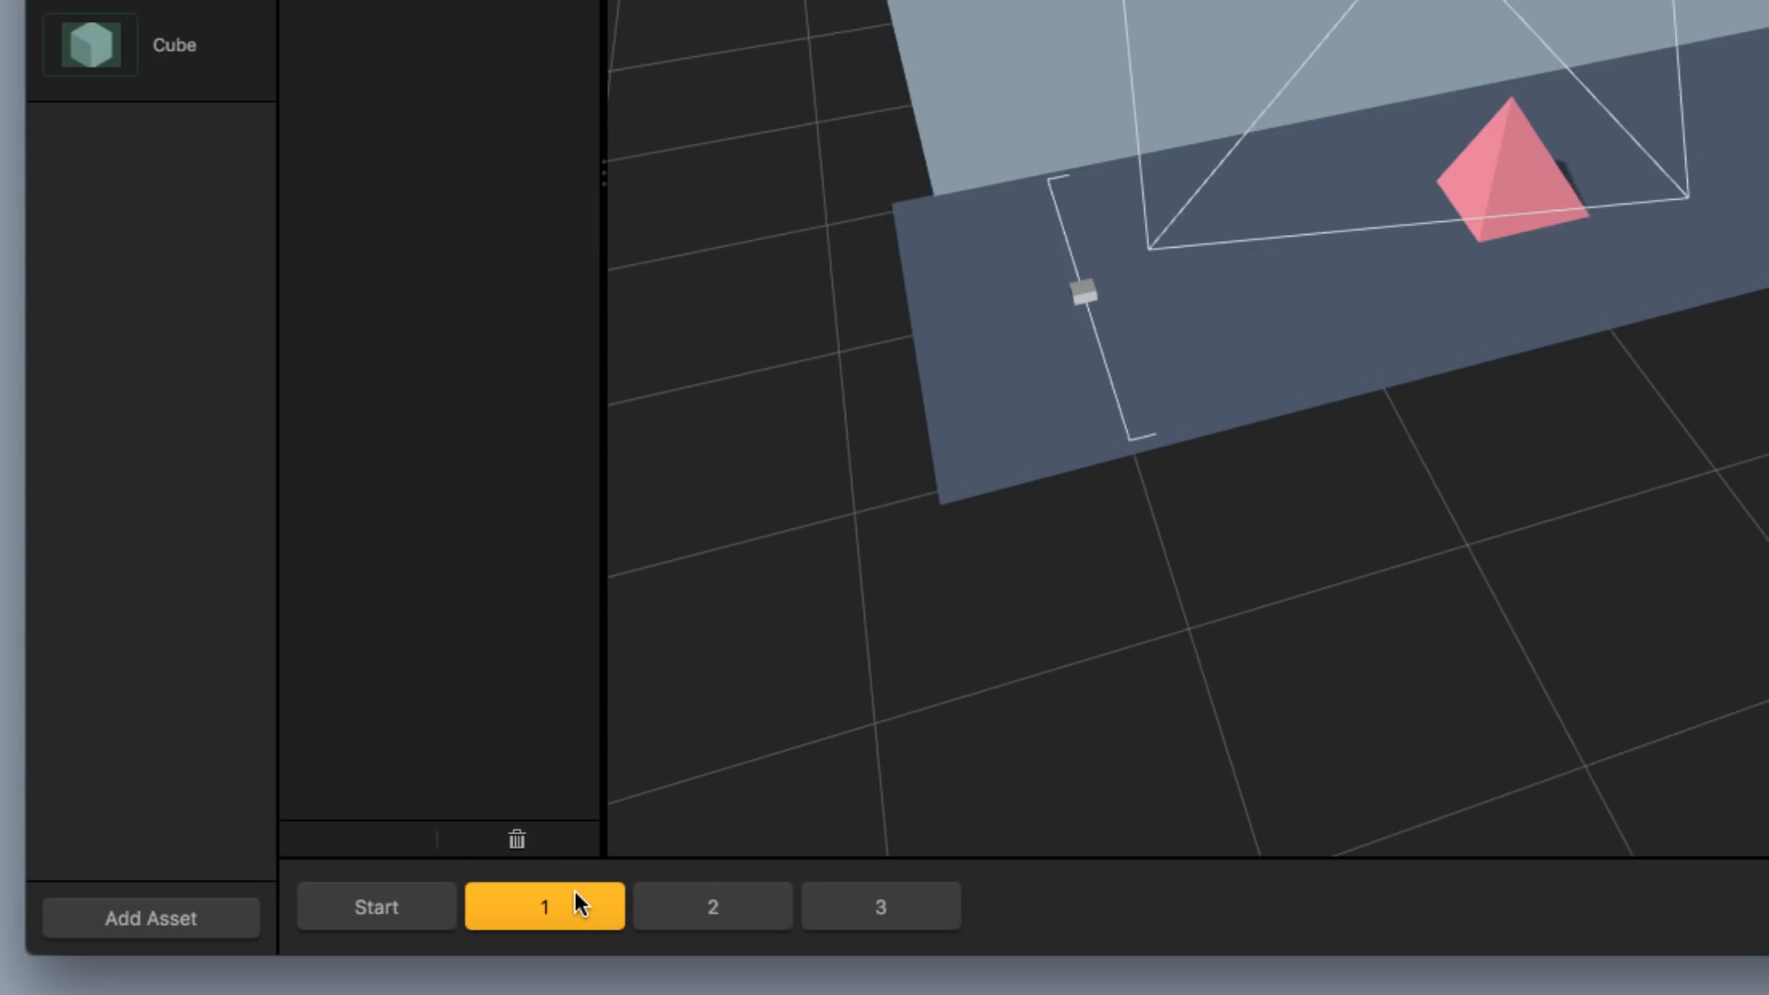
drag(784, 442, 753, 456)
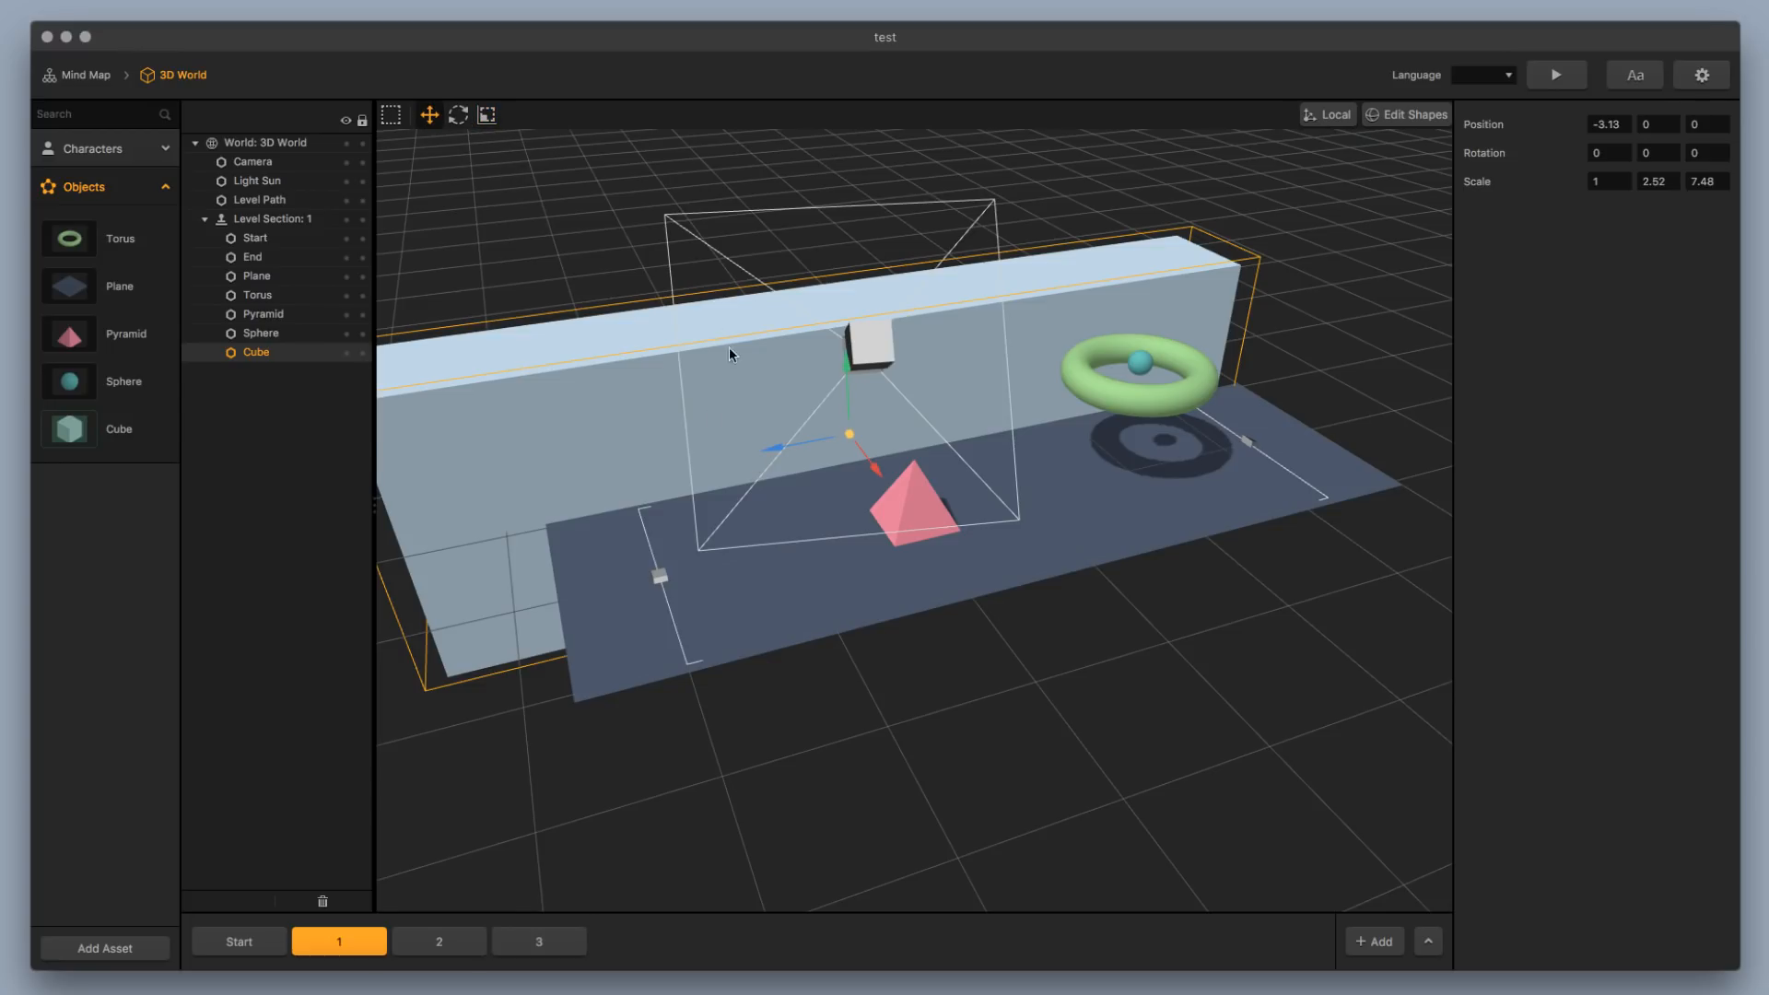
drag(772, 453, 898, 417)
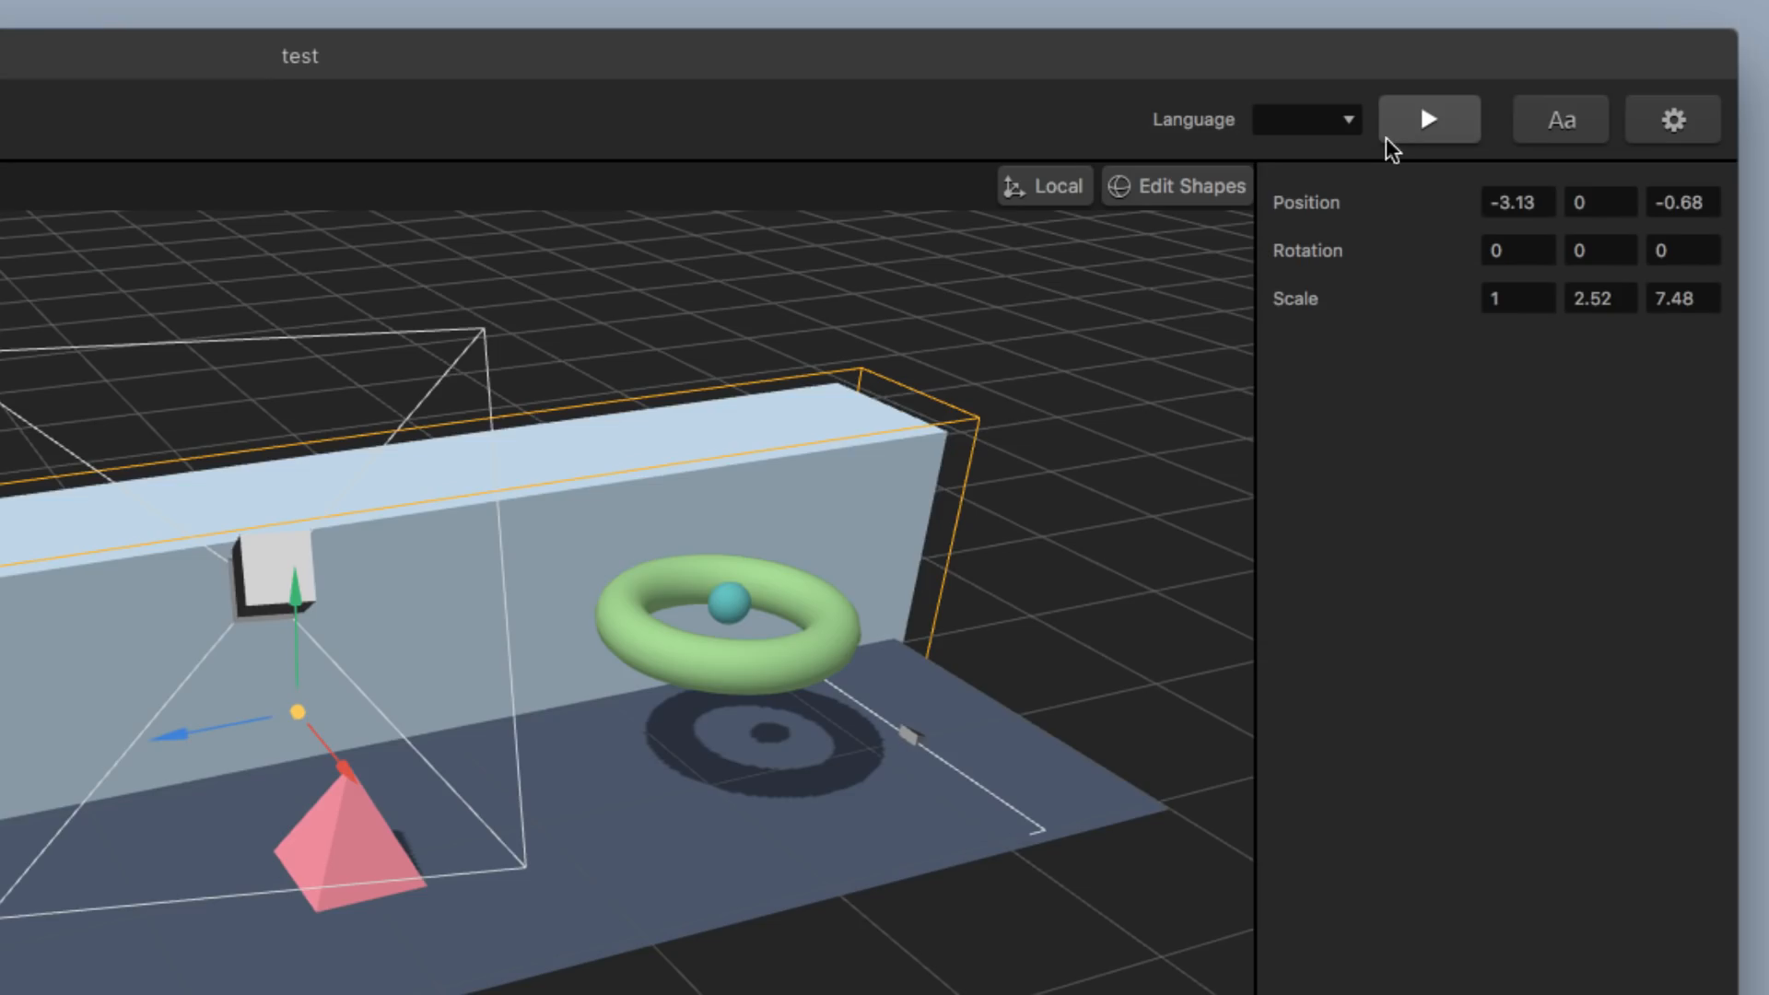
click(1420, 119)
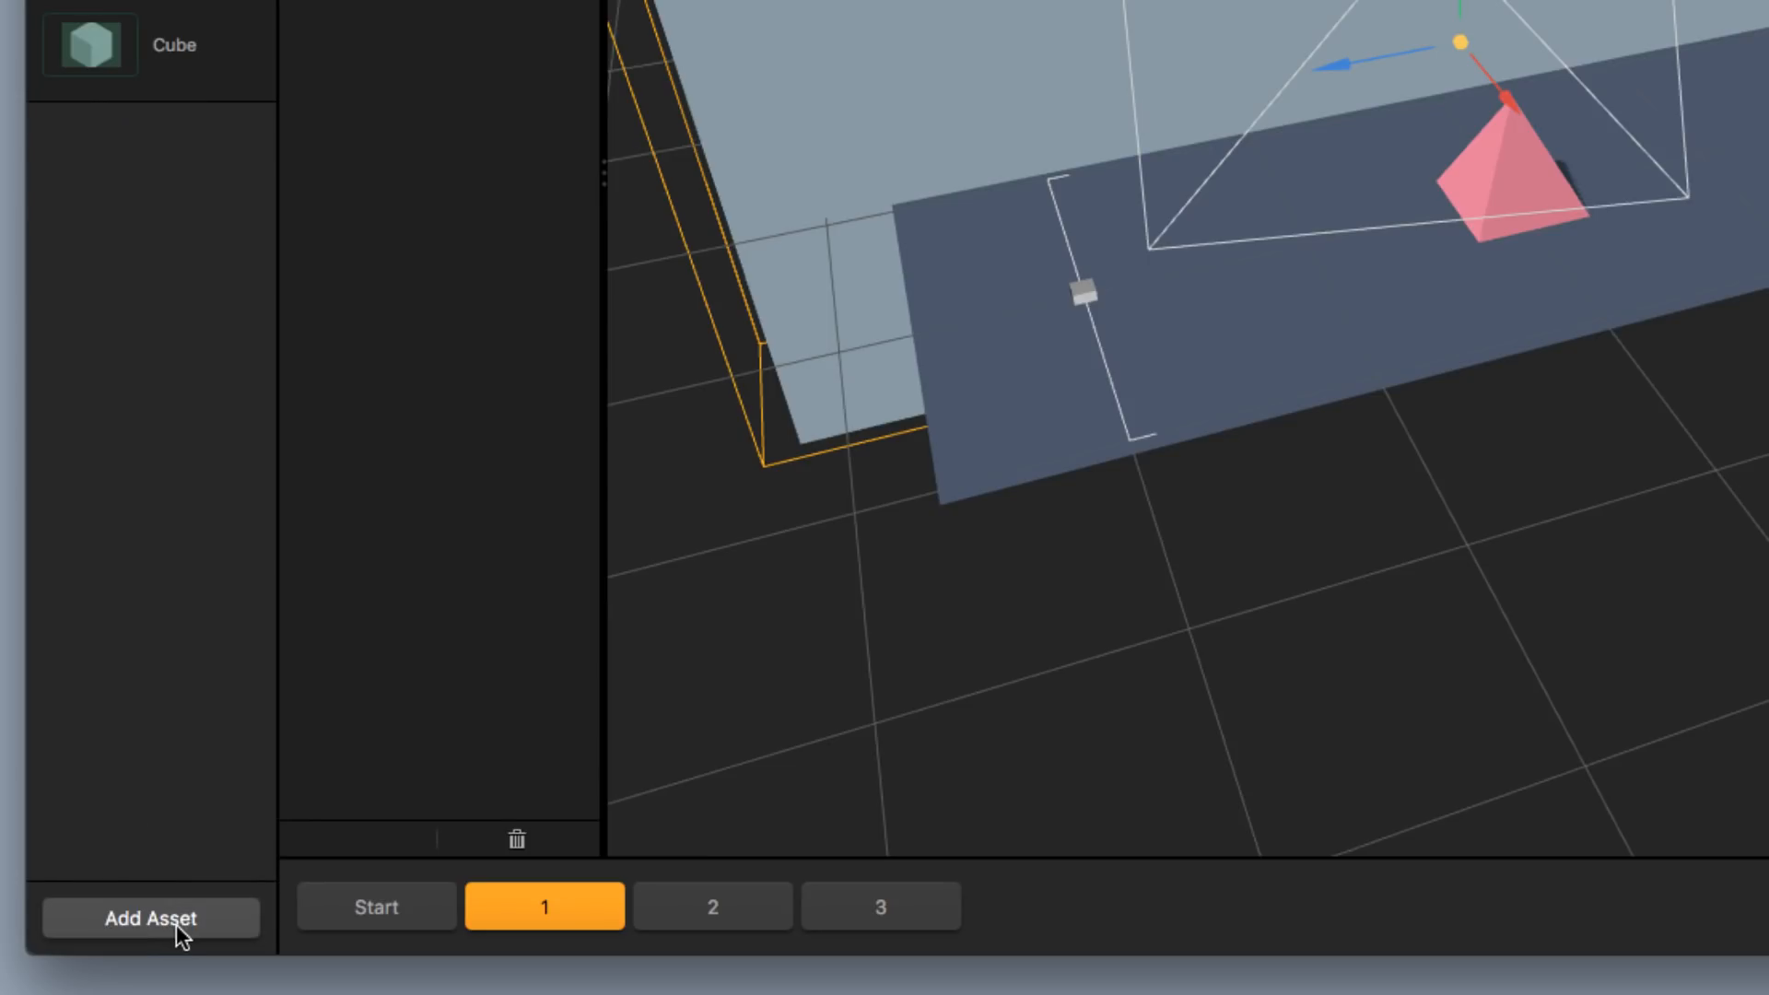
Add another cube object to section 1 and place it above the wall at about -4.27, 3.01, 0
click(118, 952)
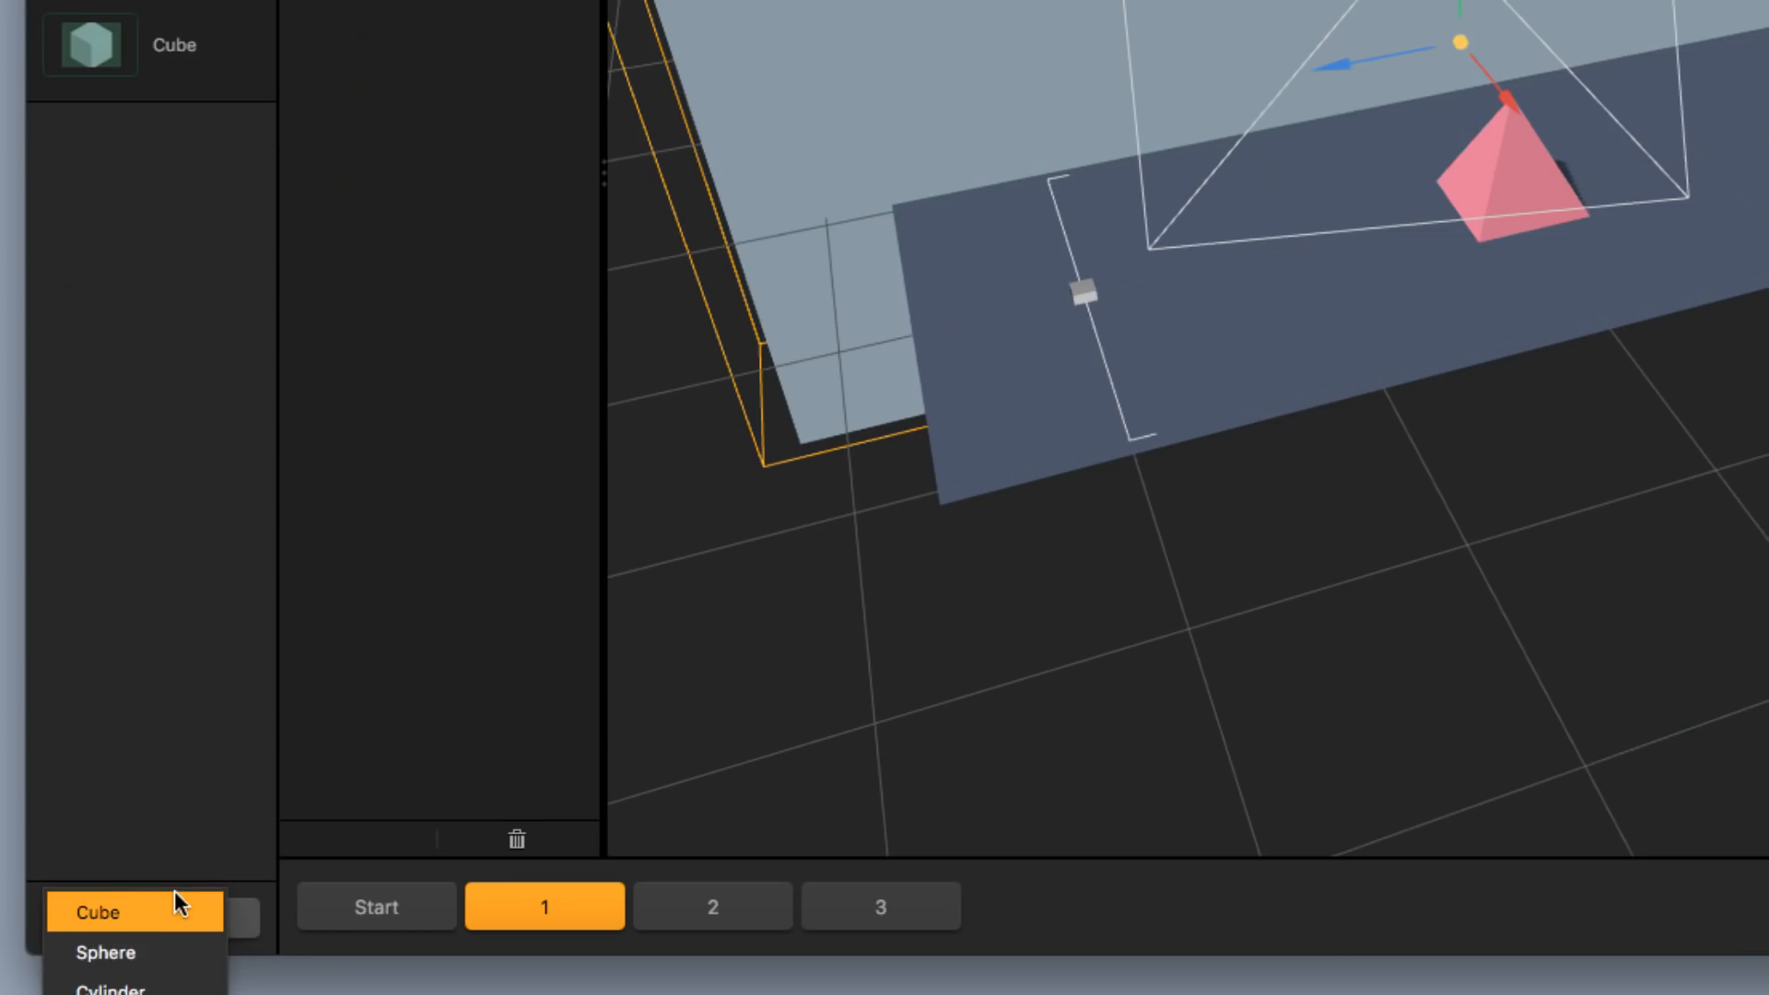
click(144, 908)
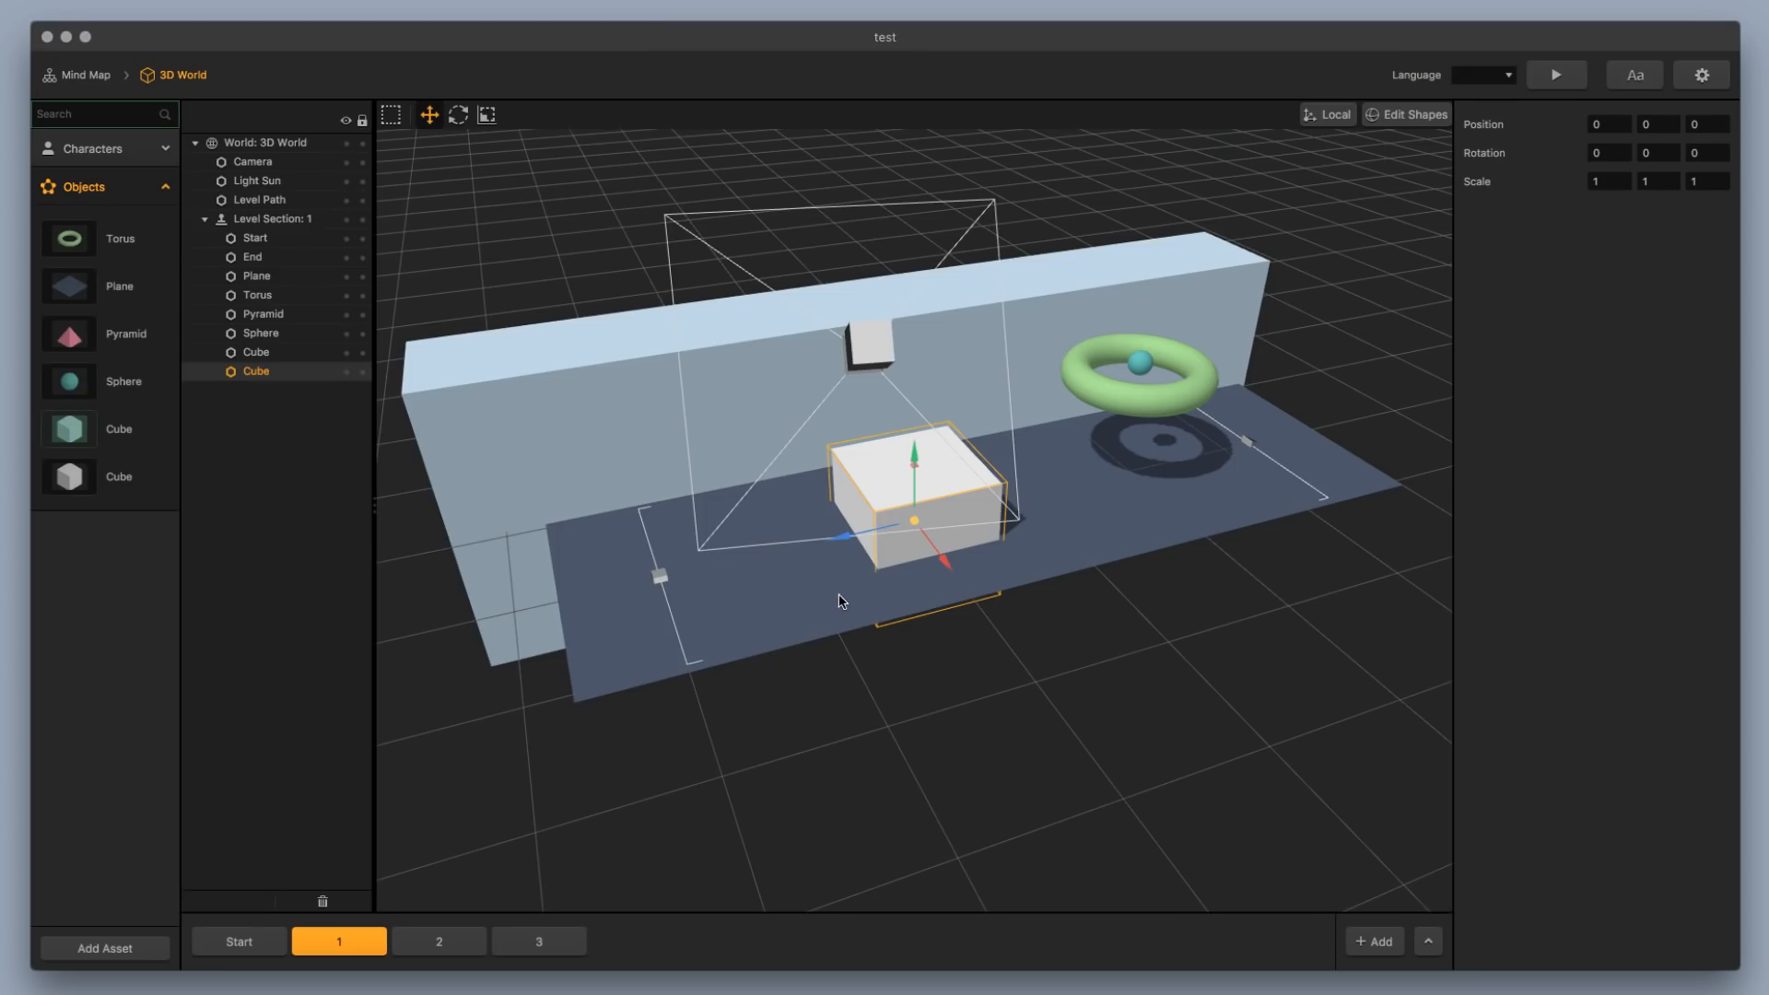
drag(918, 458, 815, 177)
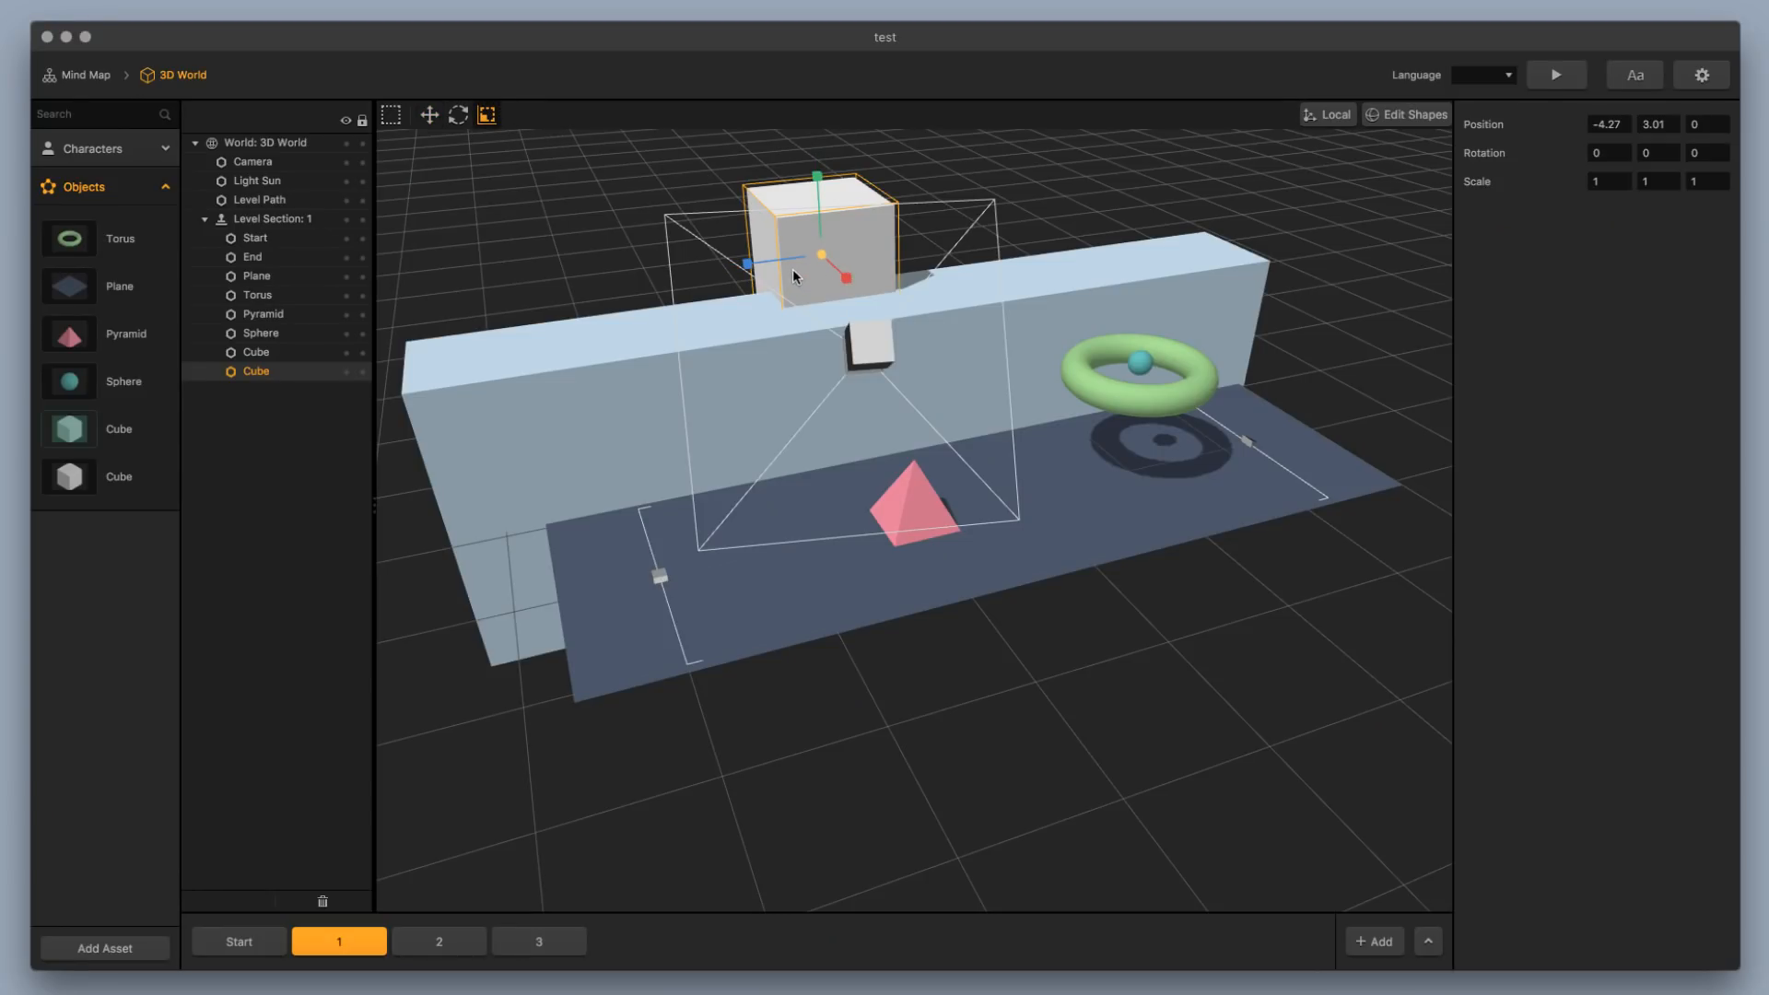
Stretch section 1's upper cube to Y scale about 2.26 and Z scale about 9.19, and move it to Z position about -0.45
drag(766, 256, 458, 310)
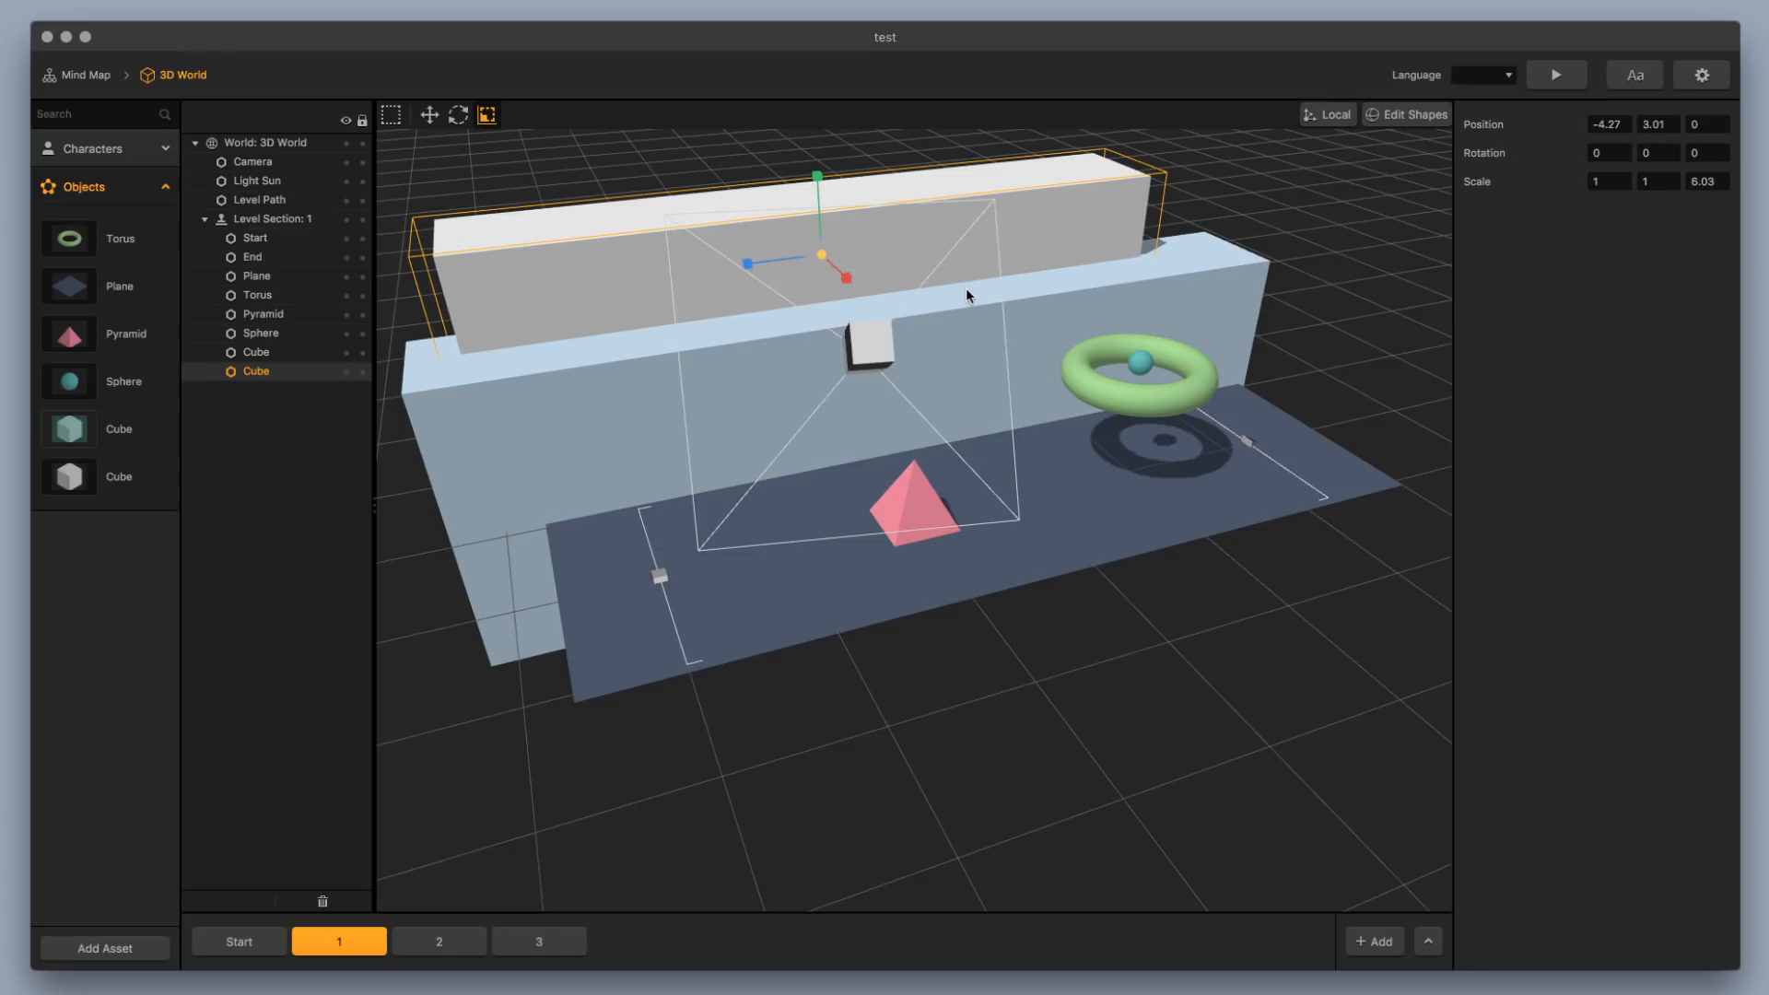
drag(816, 187, 797, 90)
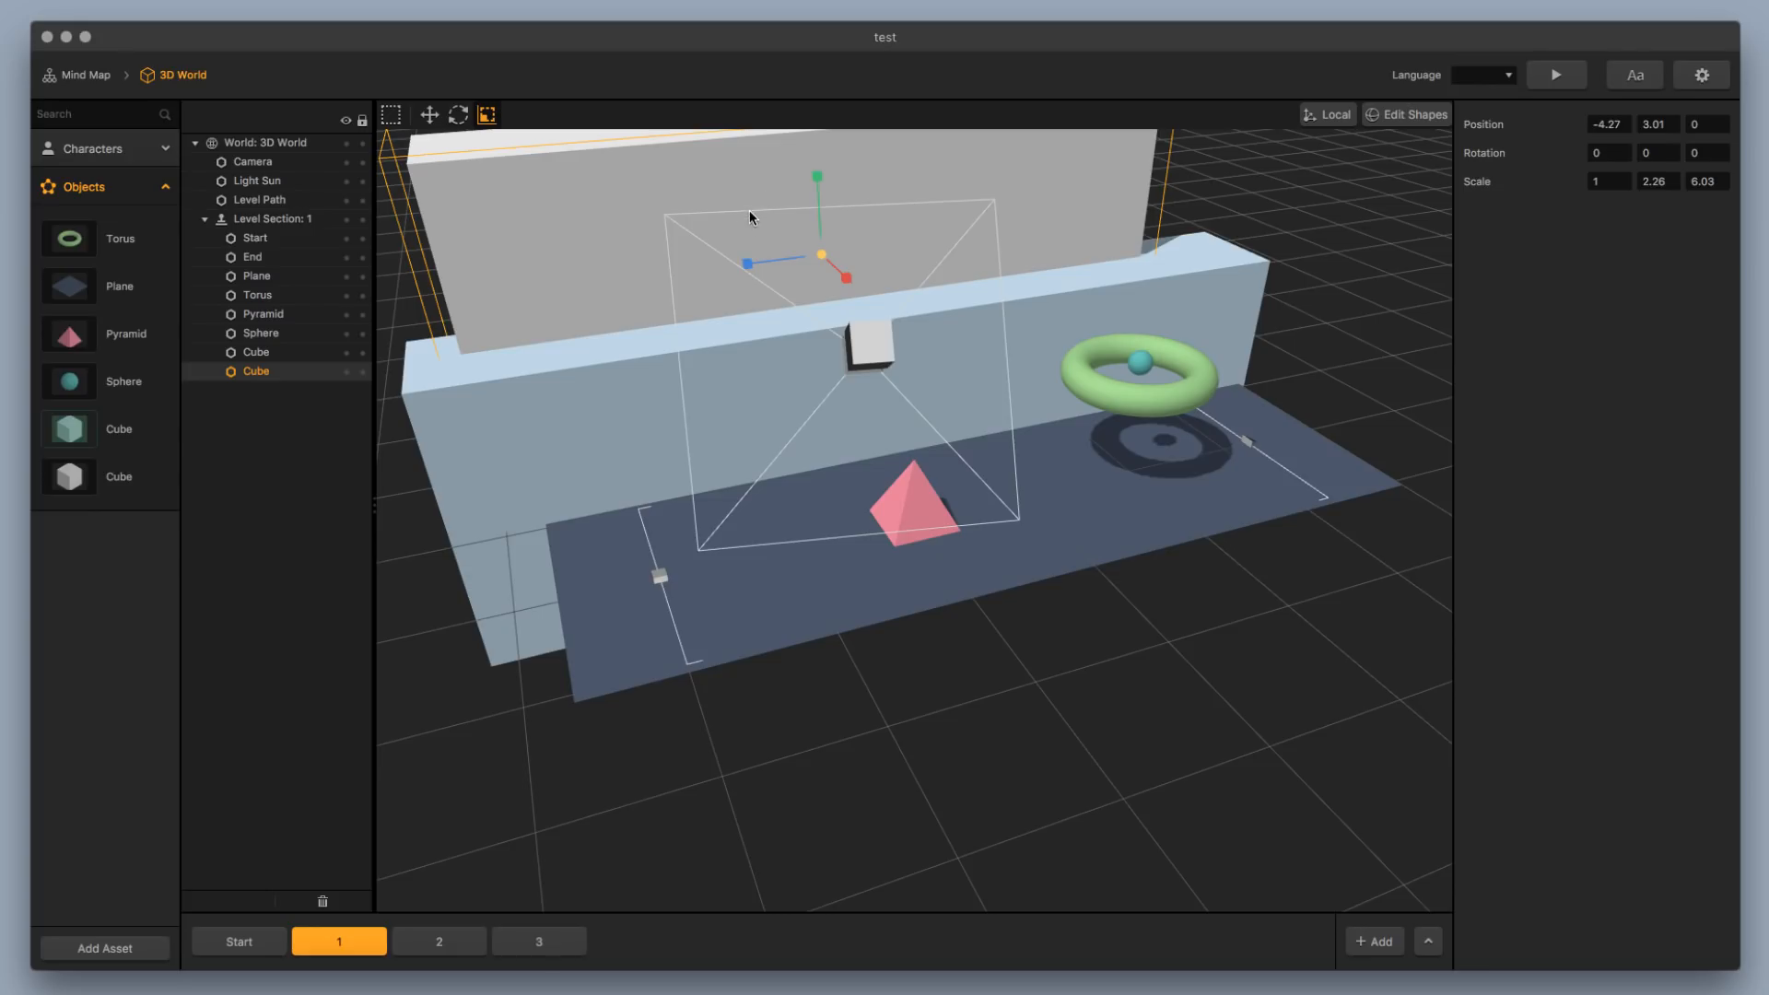
drag(751, 264, 713, 267)
click(428, 115)
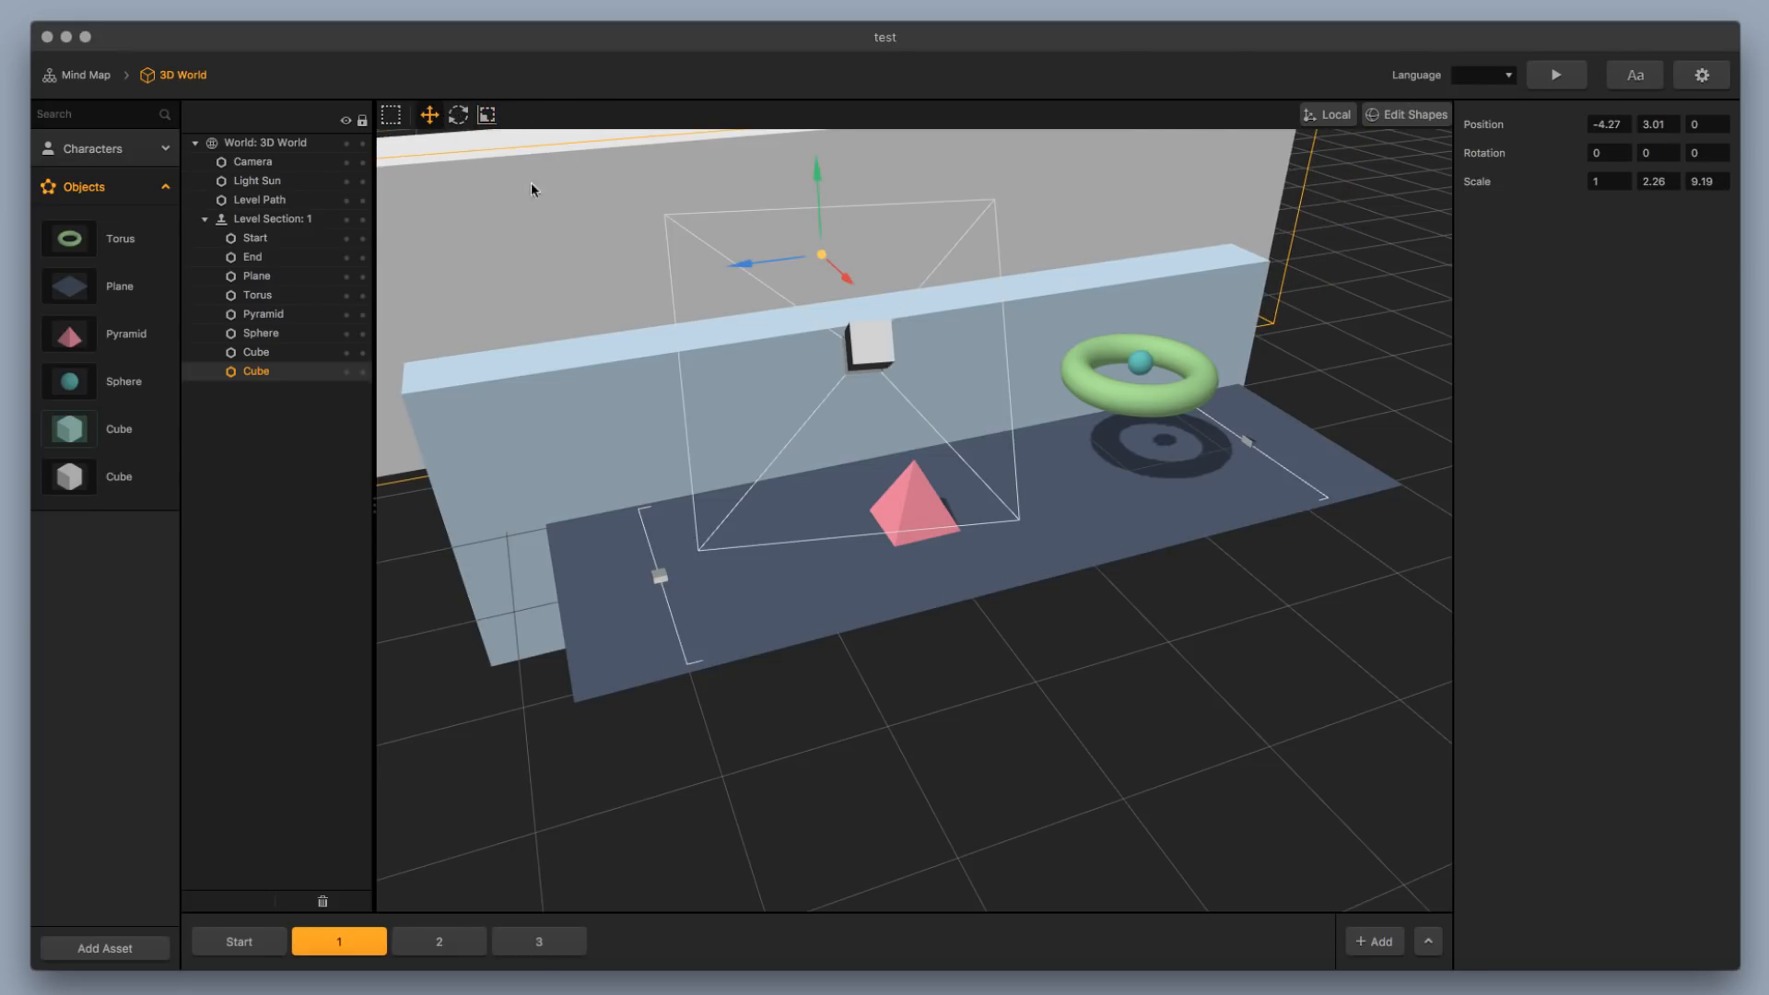
drag(752, 265, 763, 301)
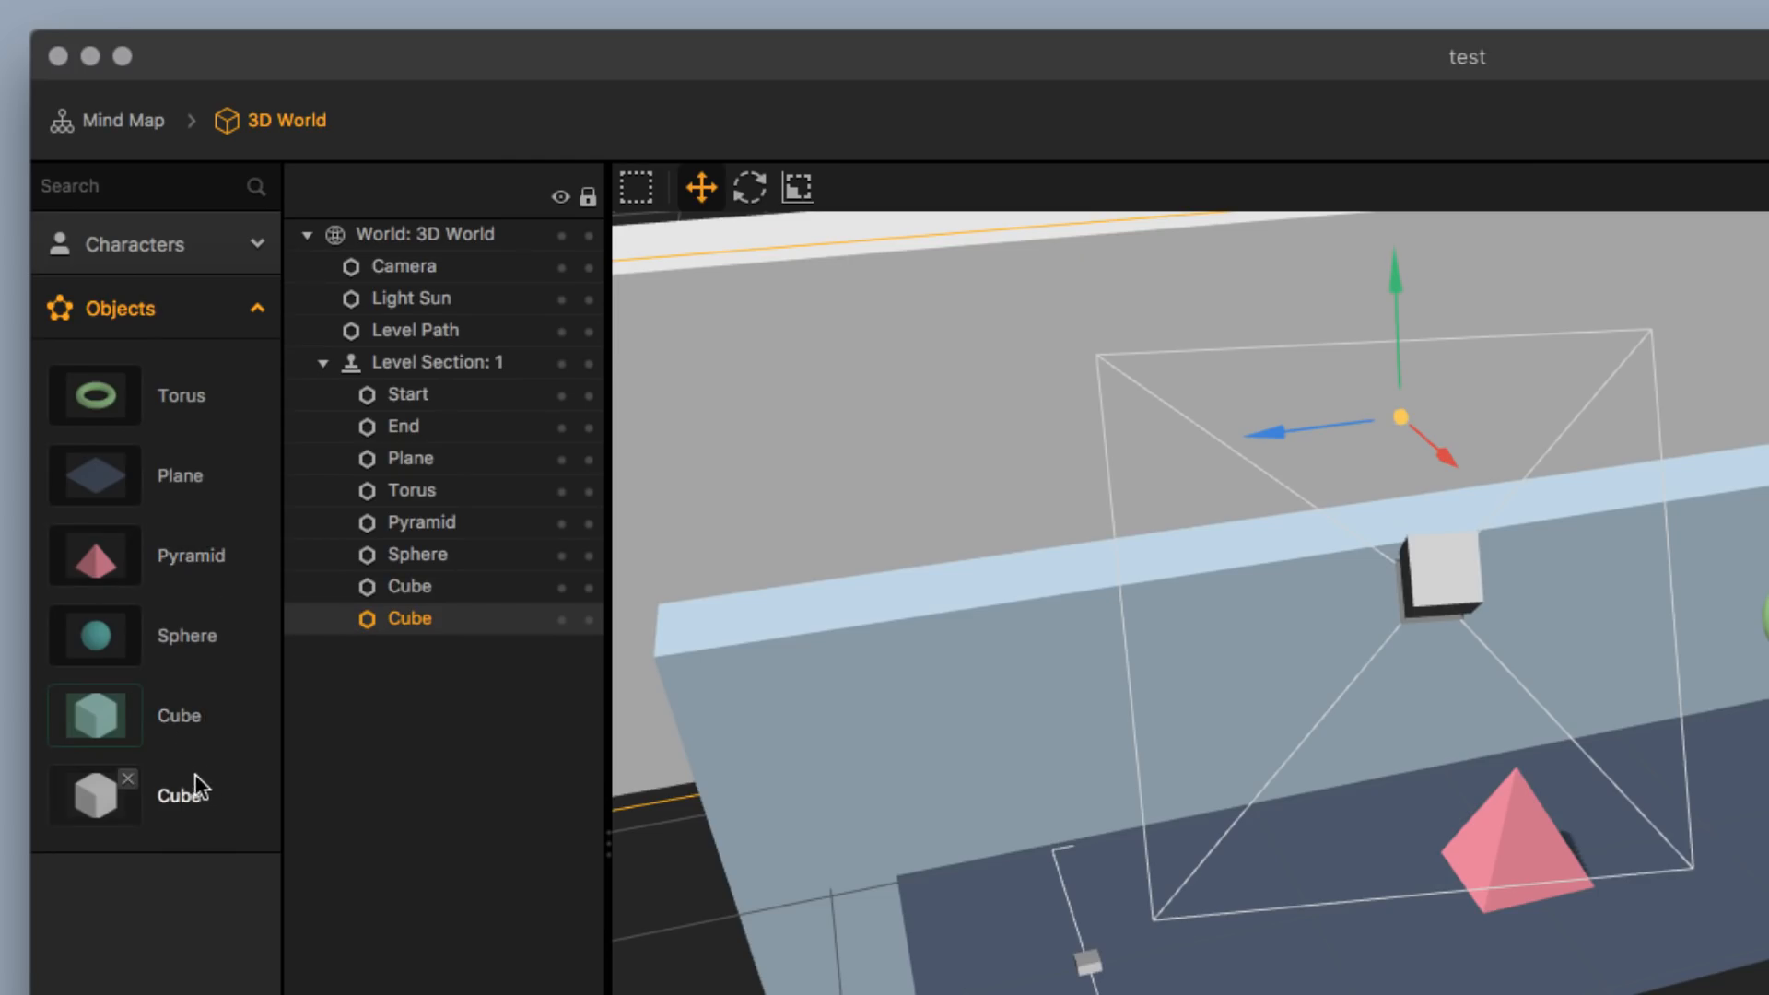
Try several colors on the upper wall's cube object, set it to light salmon, and preview the game
click(138, 478)
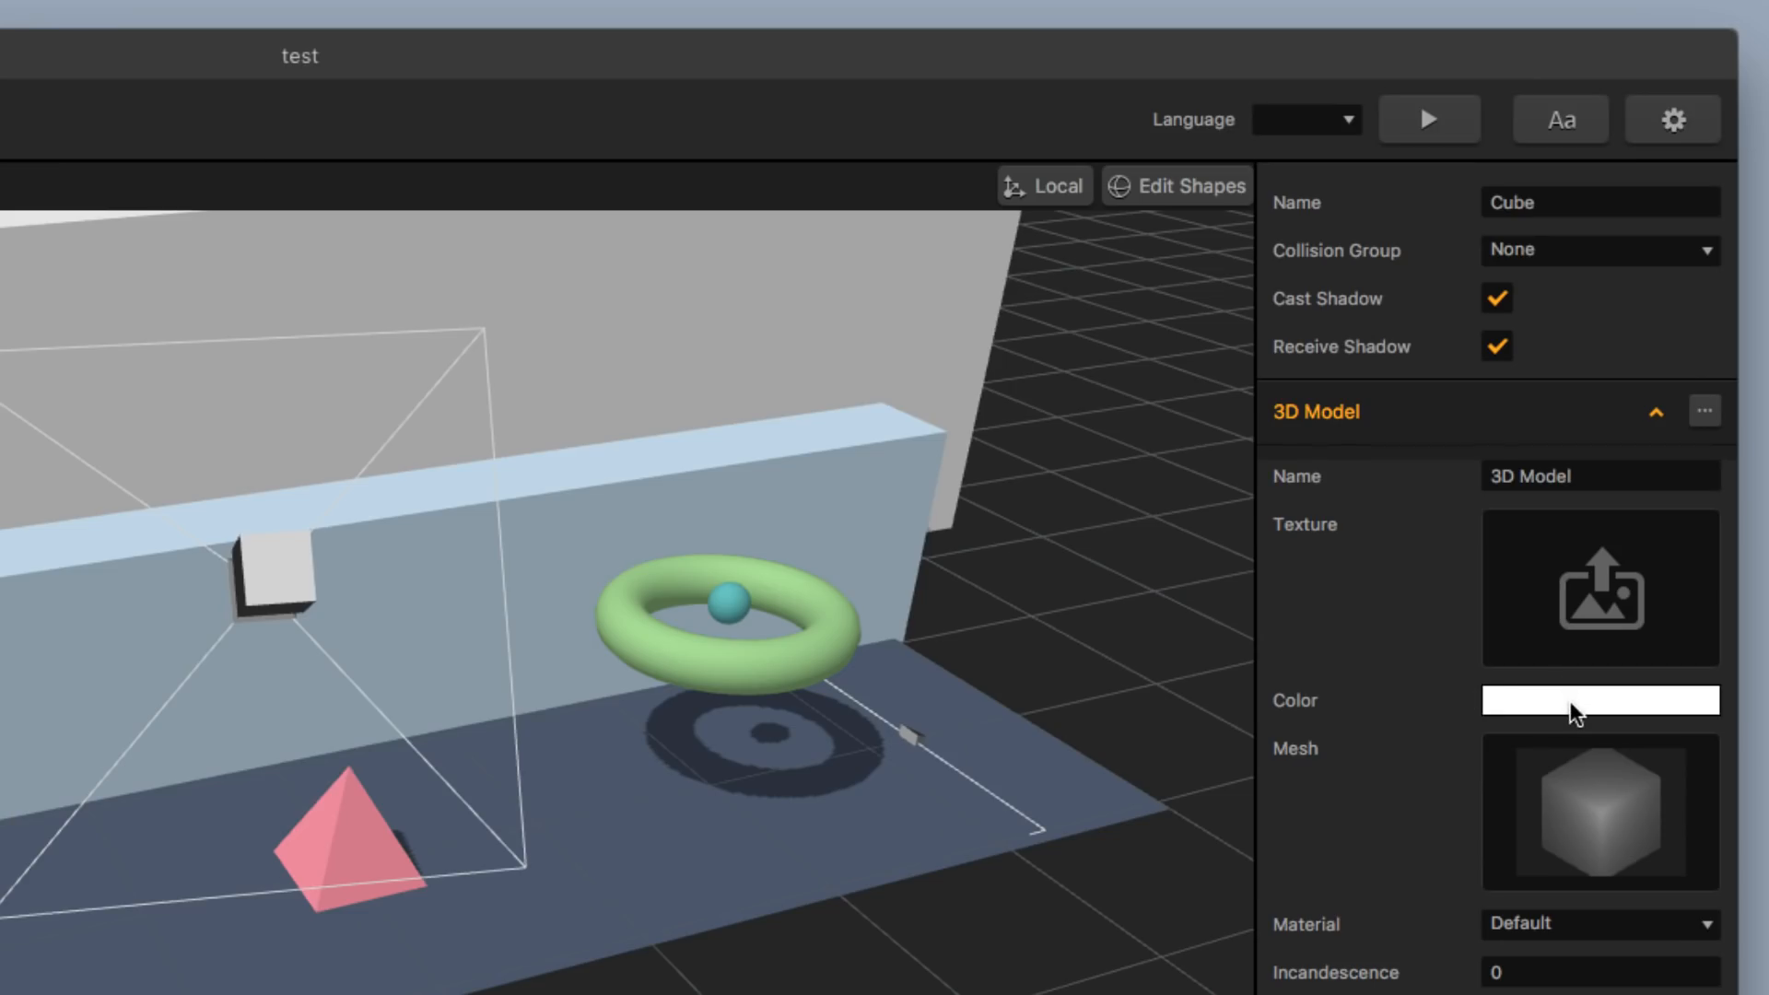
click(1576, 715)
drag(478, 343, 451, 314)
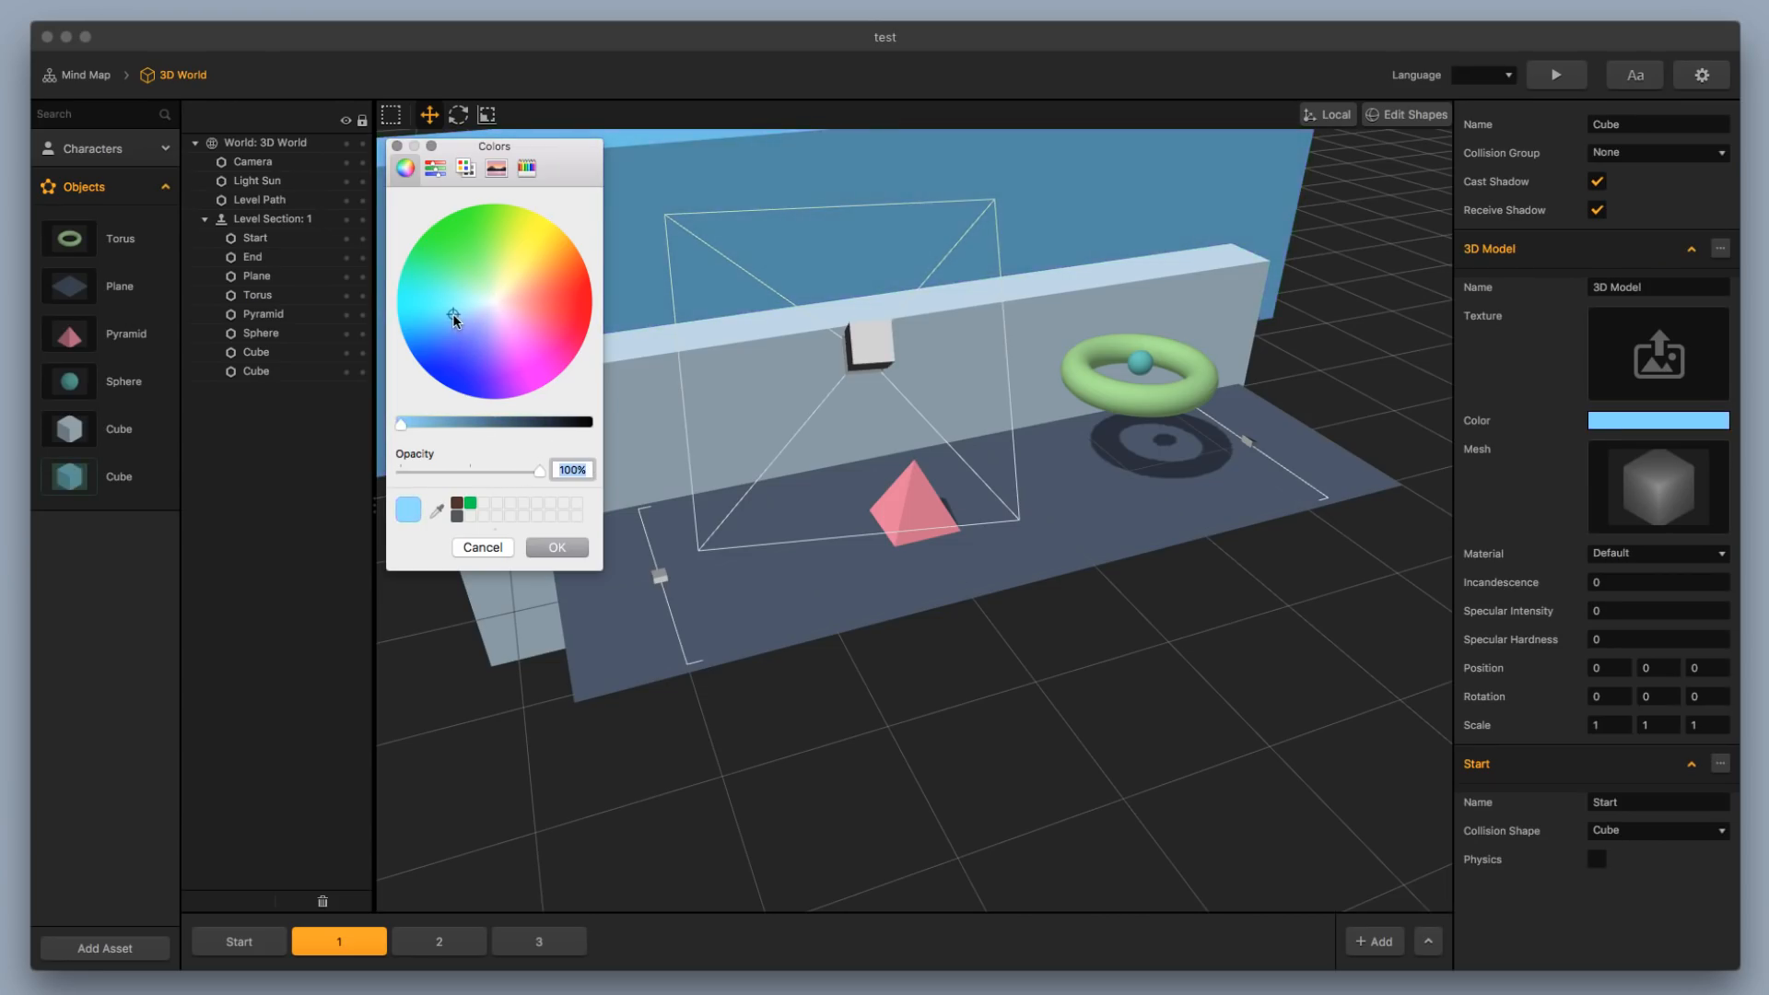
click(440, 310)
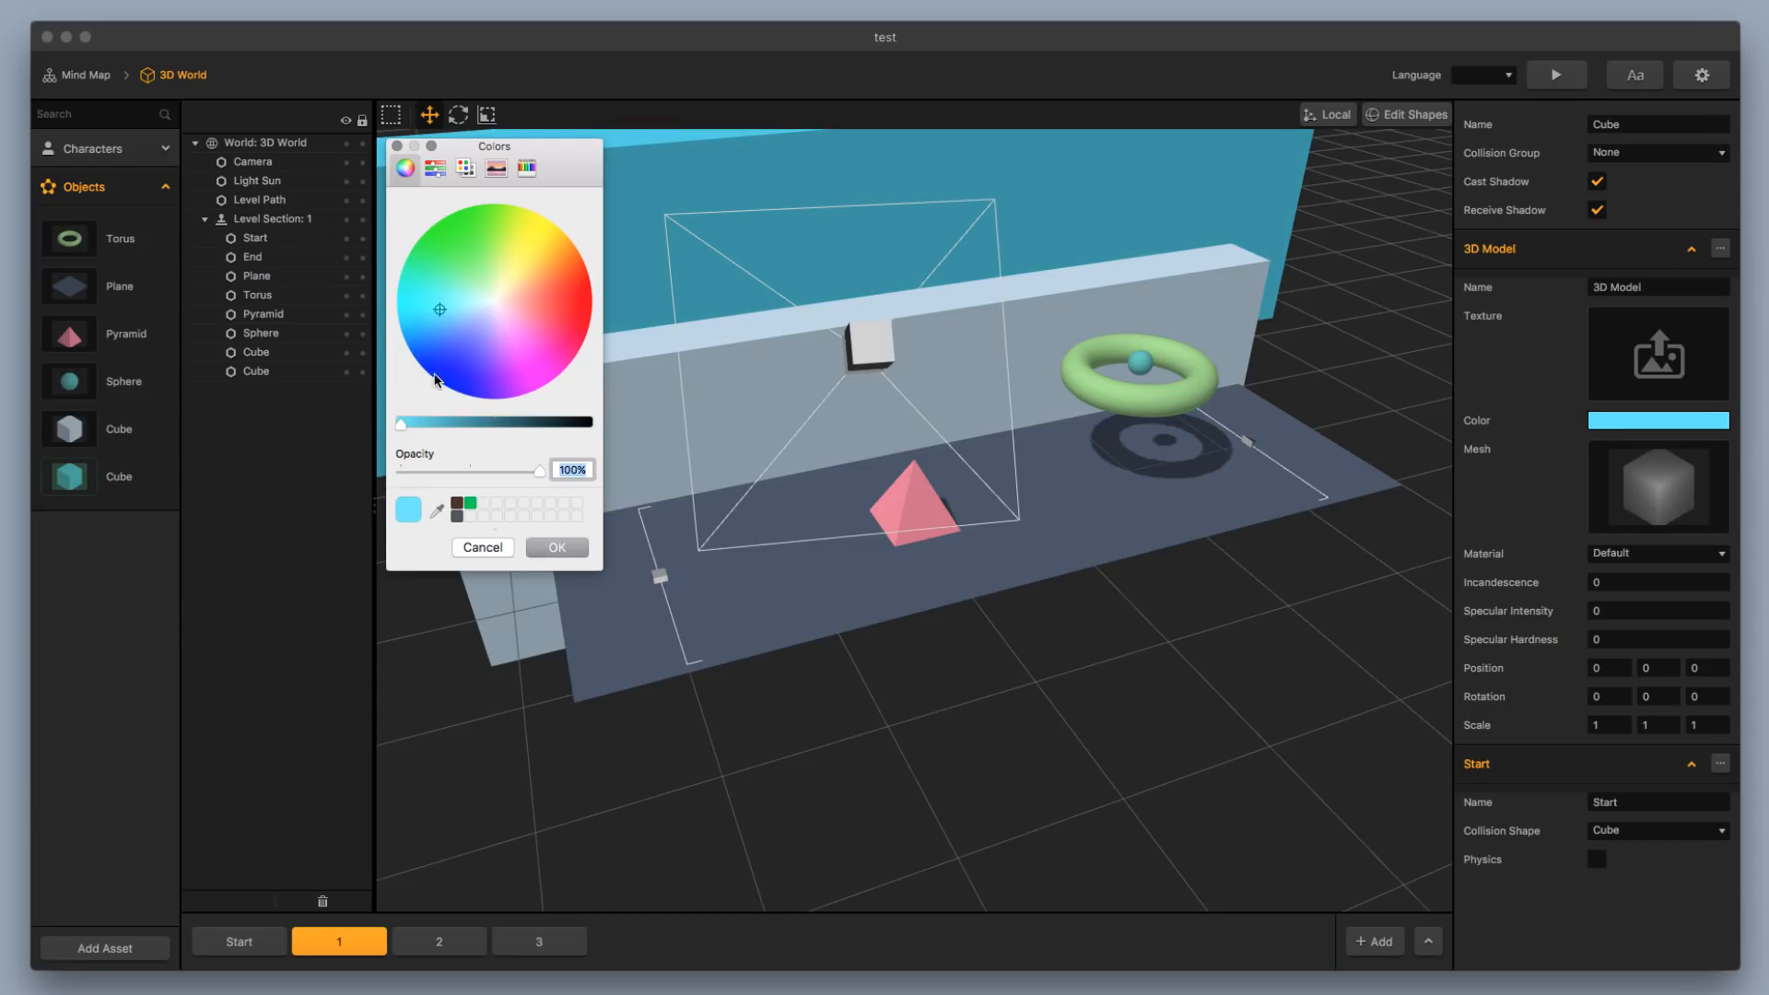
click(451, 304)
click(454, 312)
drag(454, 311, 527, 289)
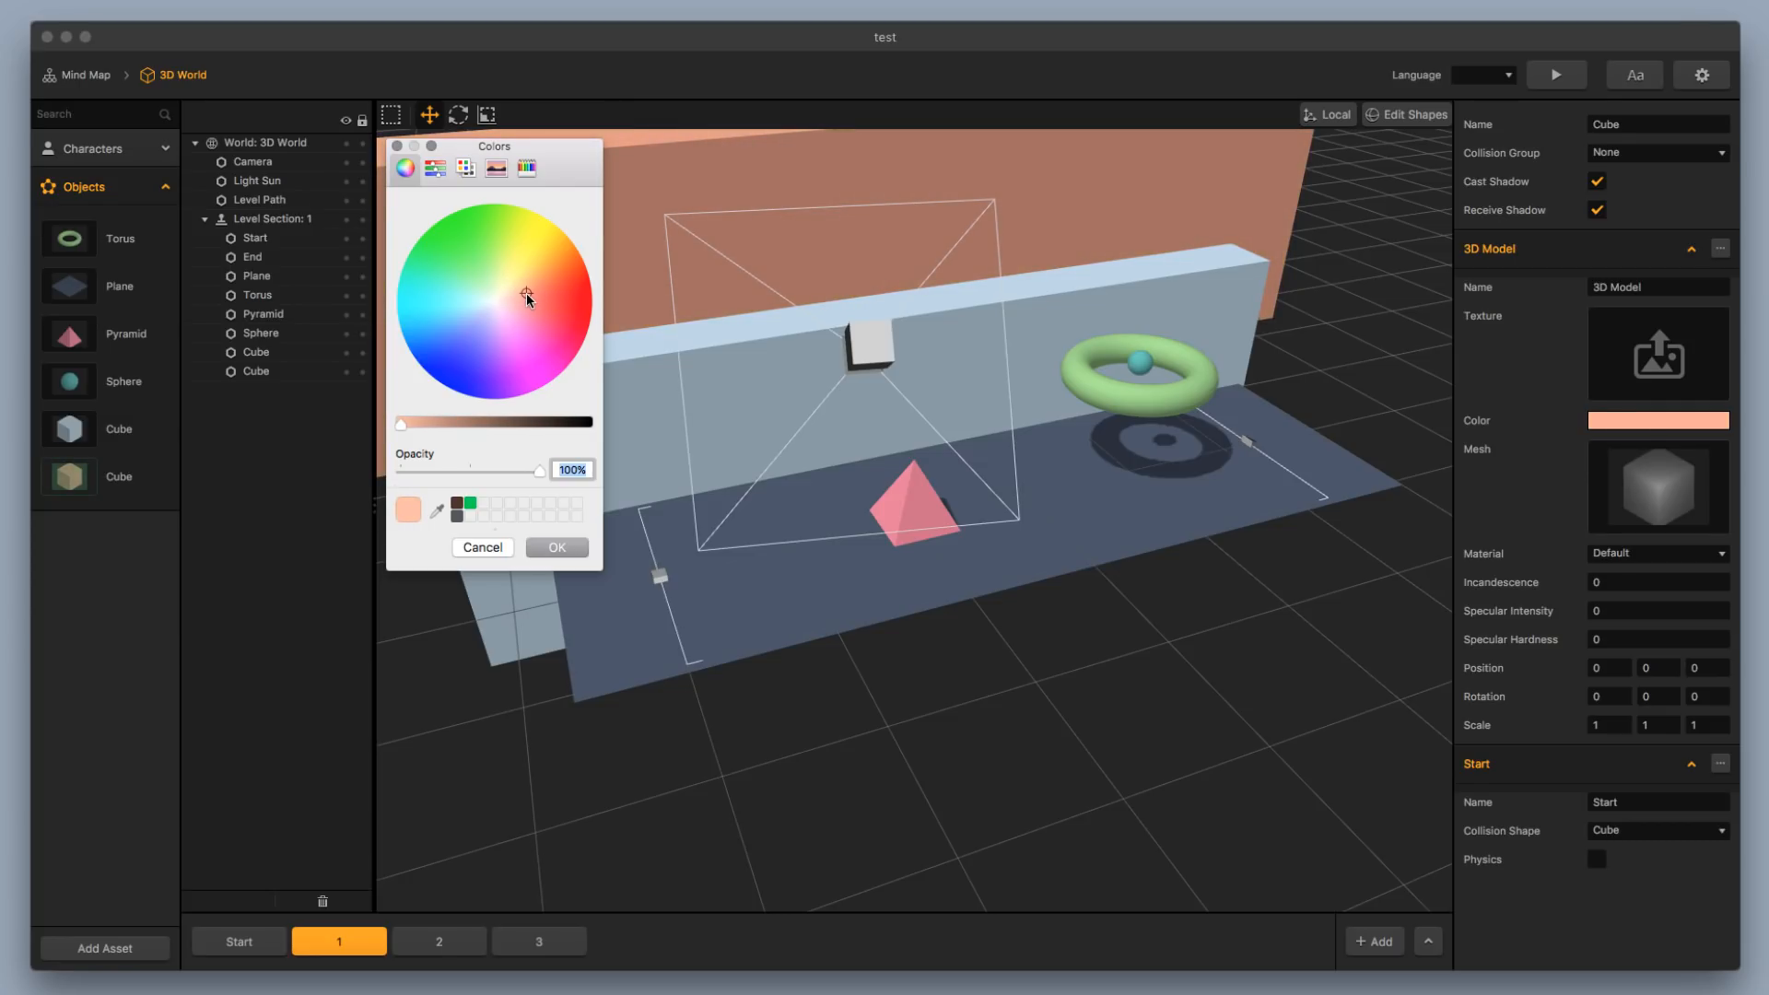
click(557, 546)
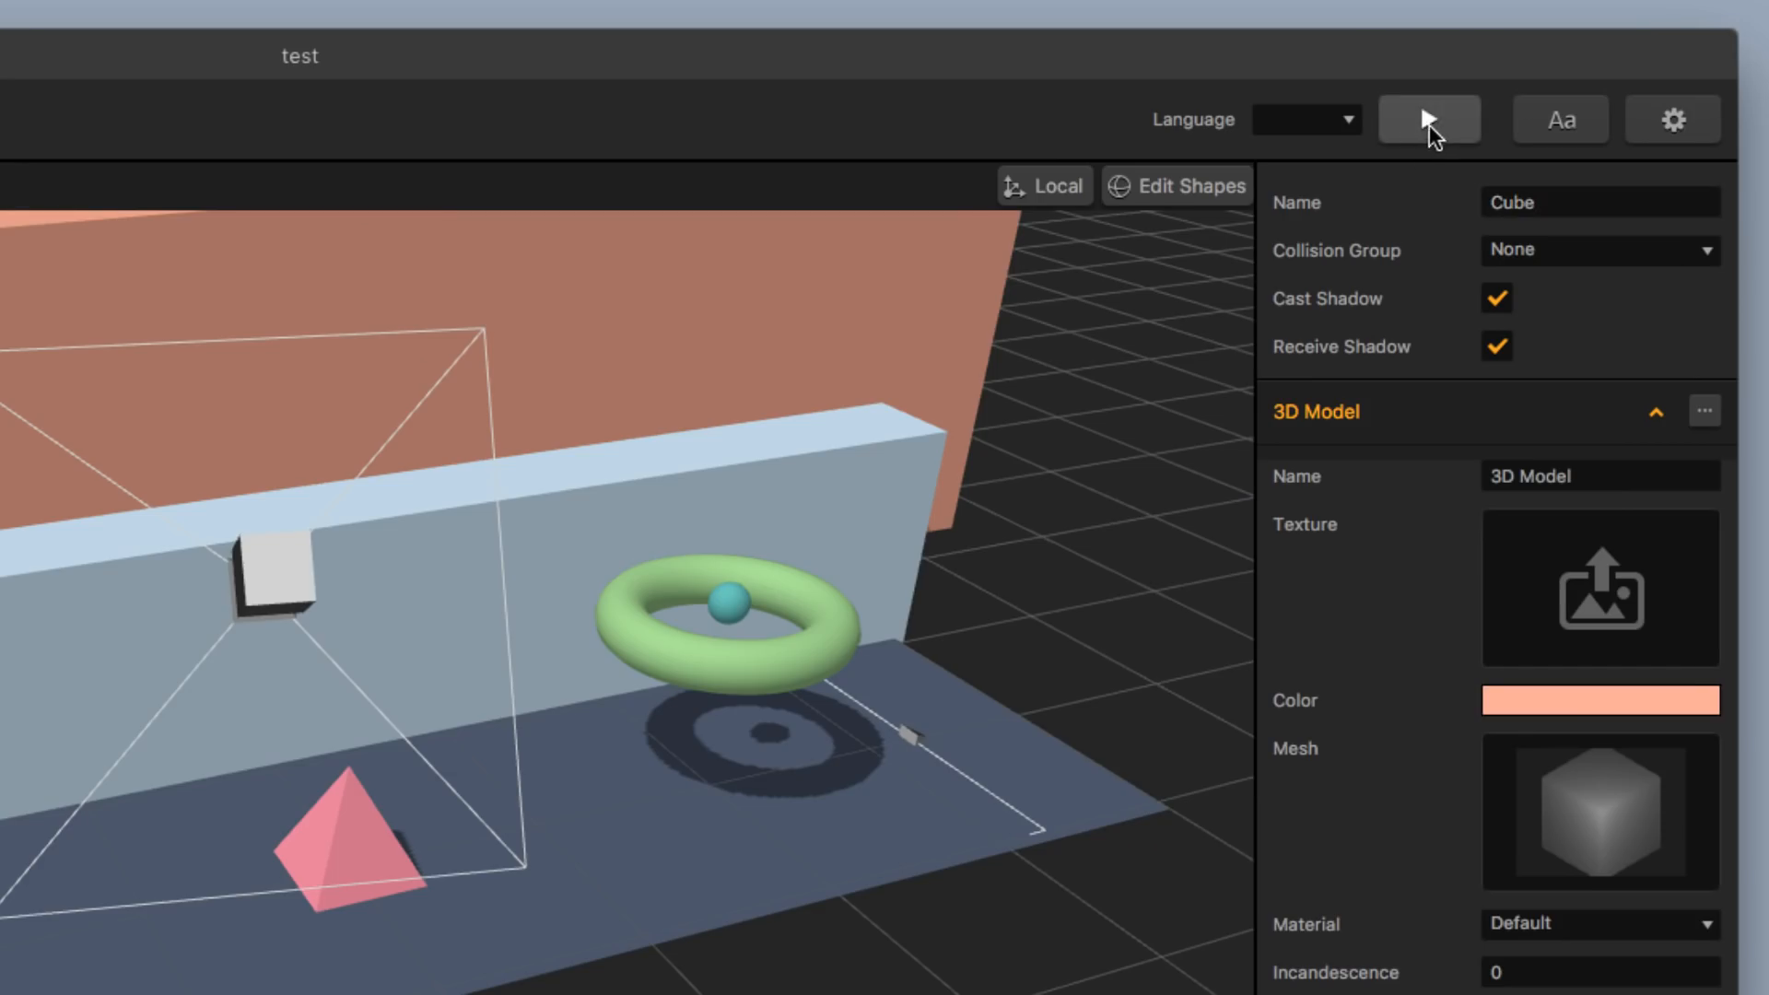
click(1557, 77)
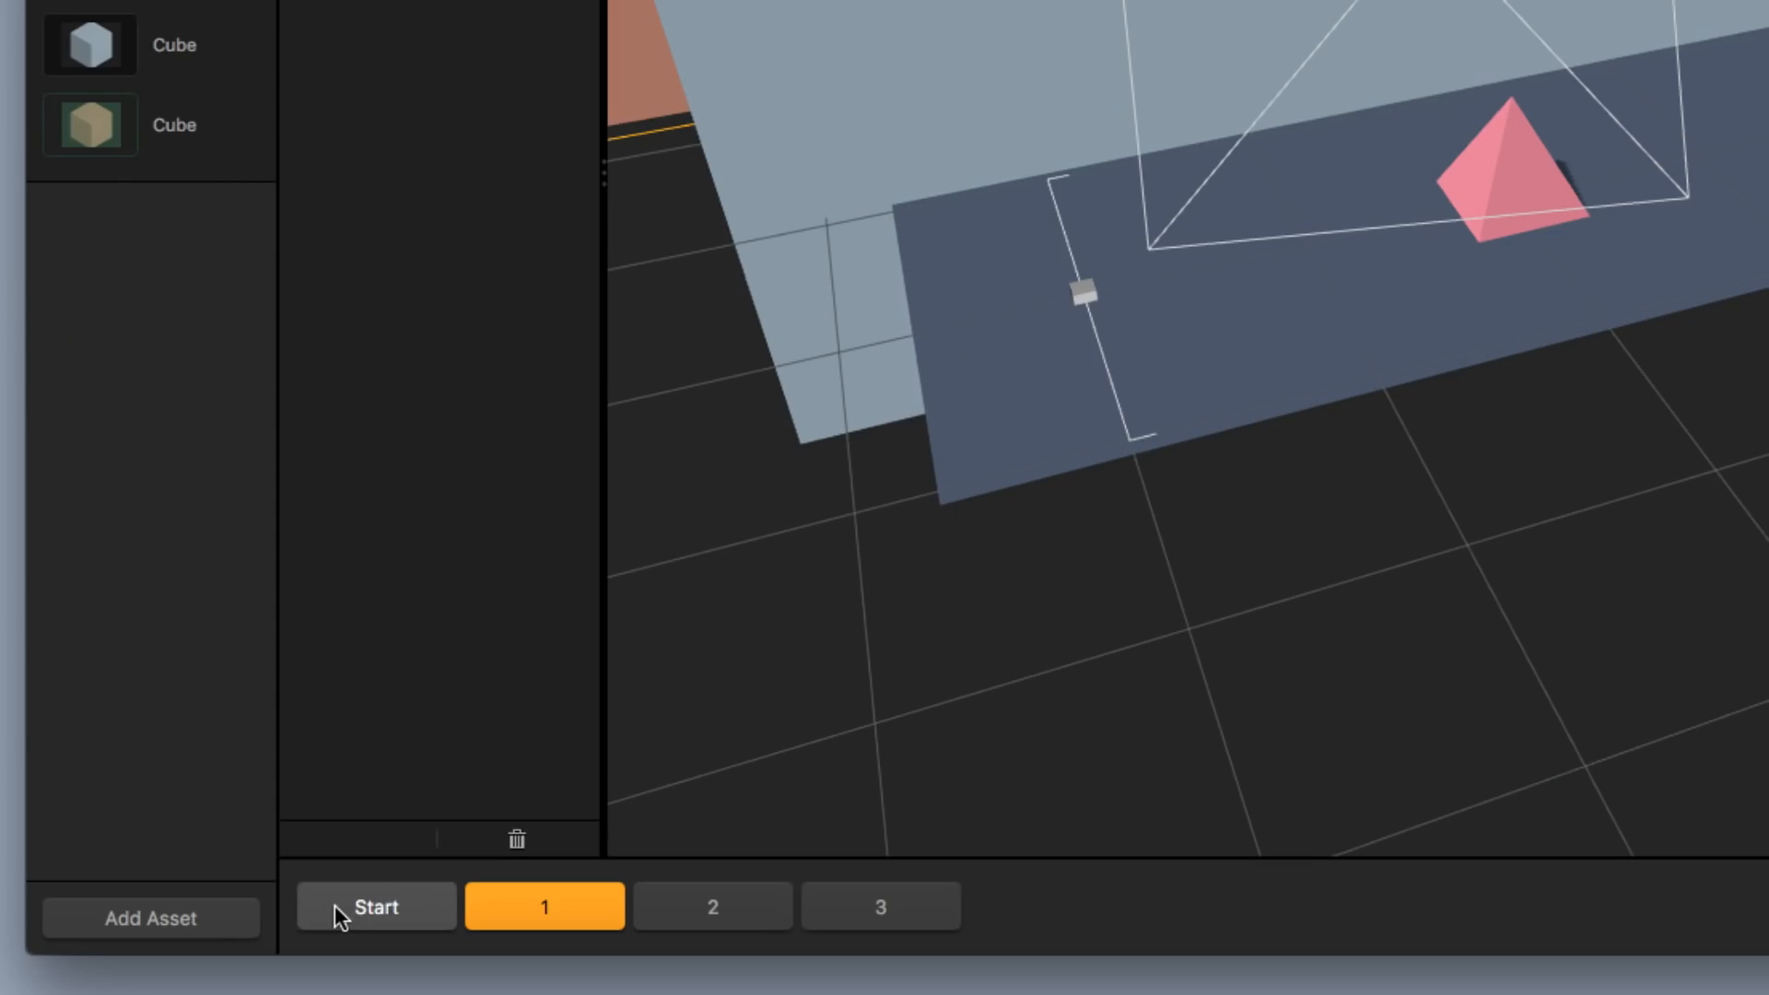
Copy section 1's tall upper wall into the Start section and sections 2 and 3
click(219, 942)
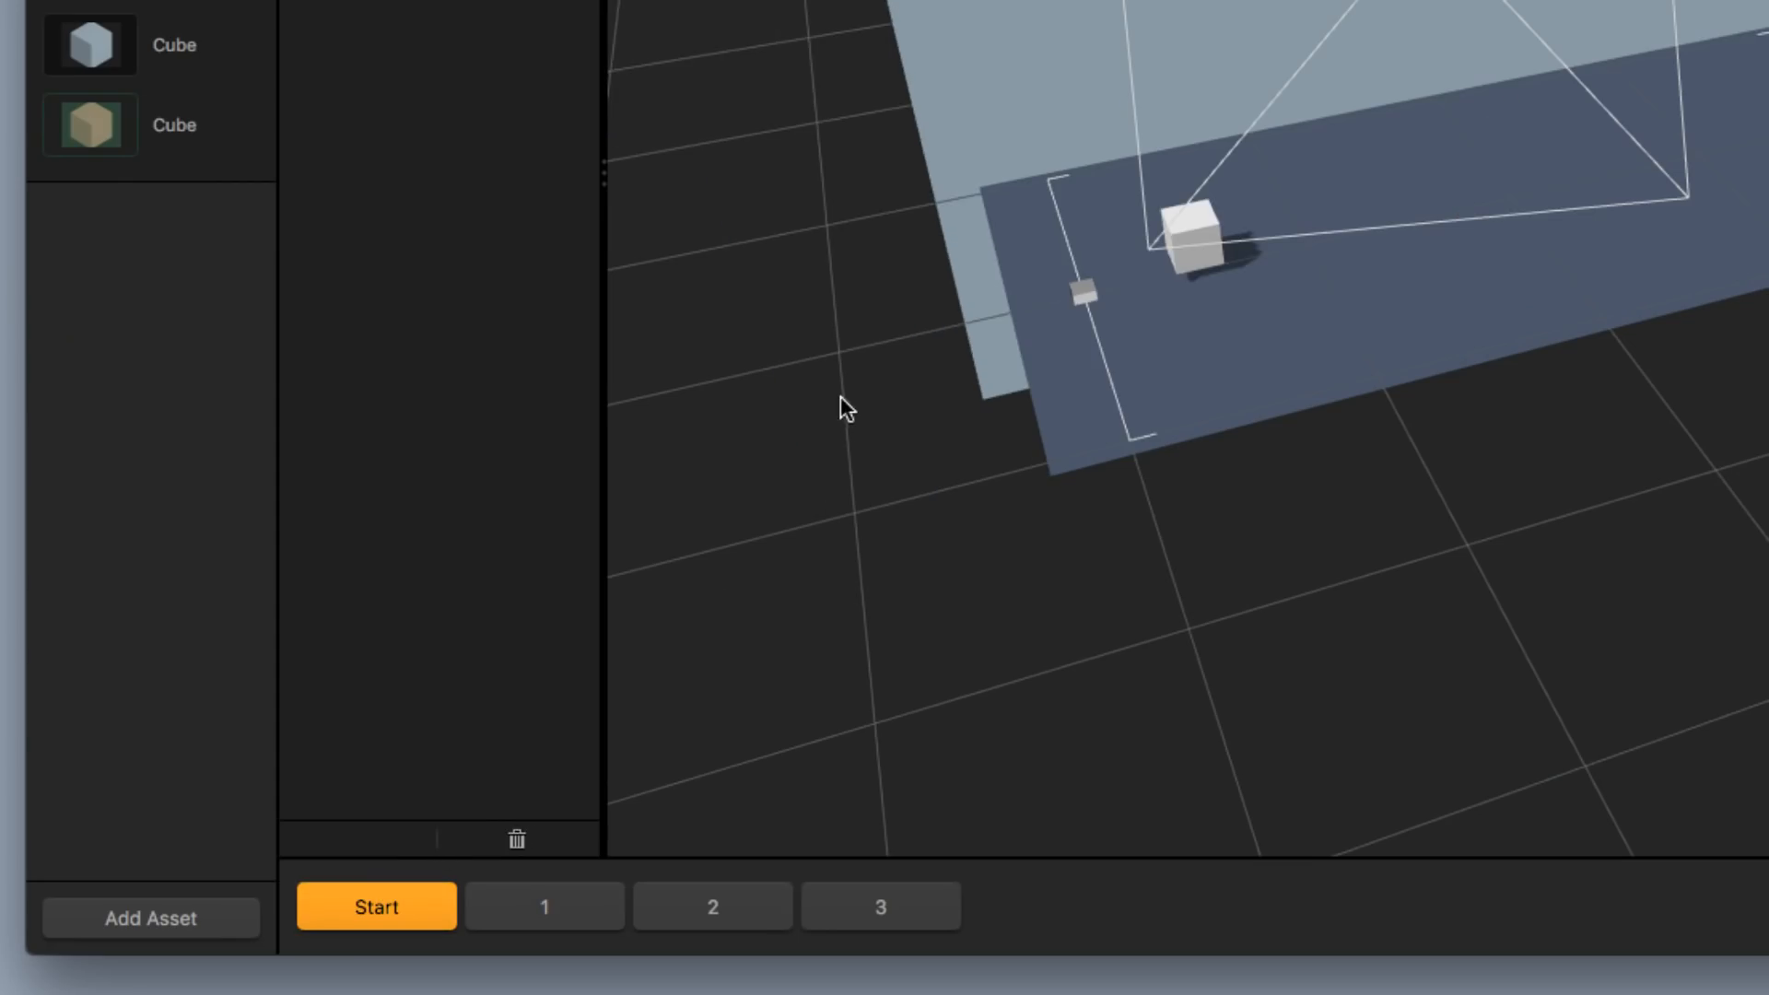
click(433, 941)
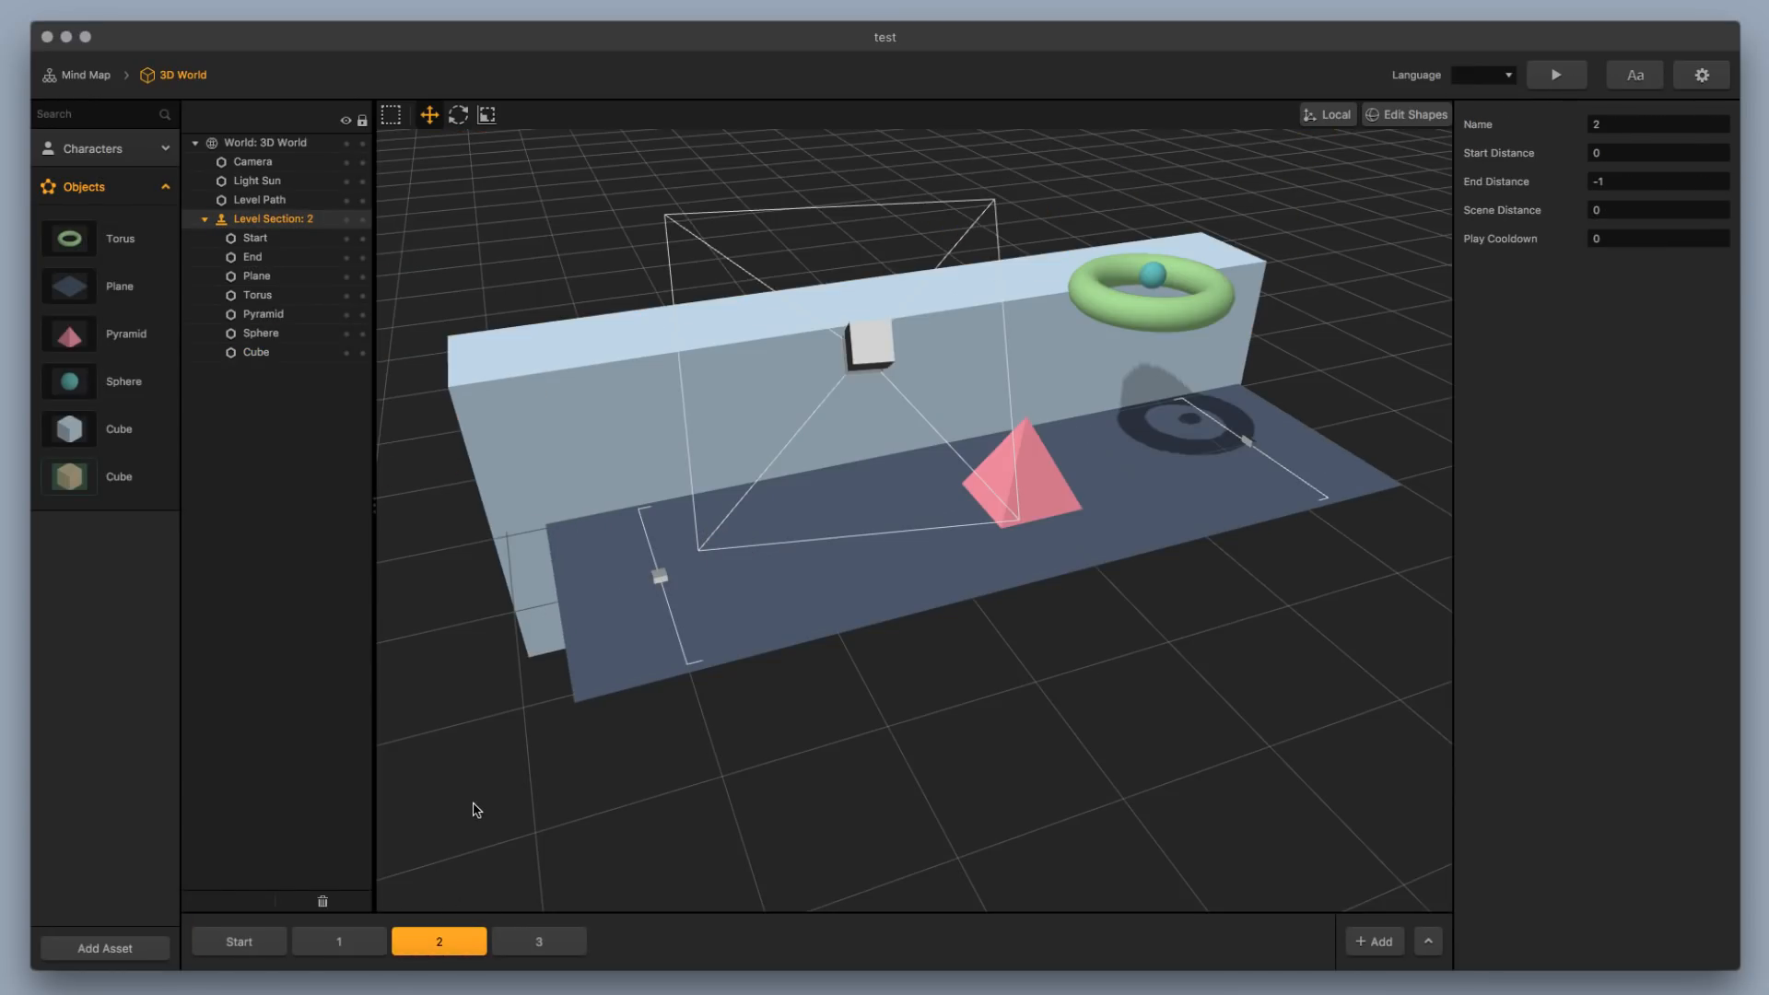
click(539, 942)
key(super+v)
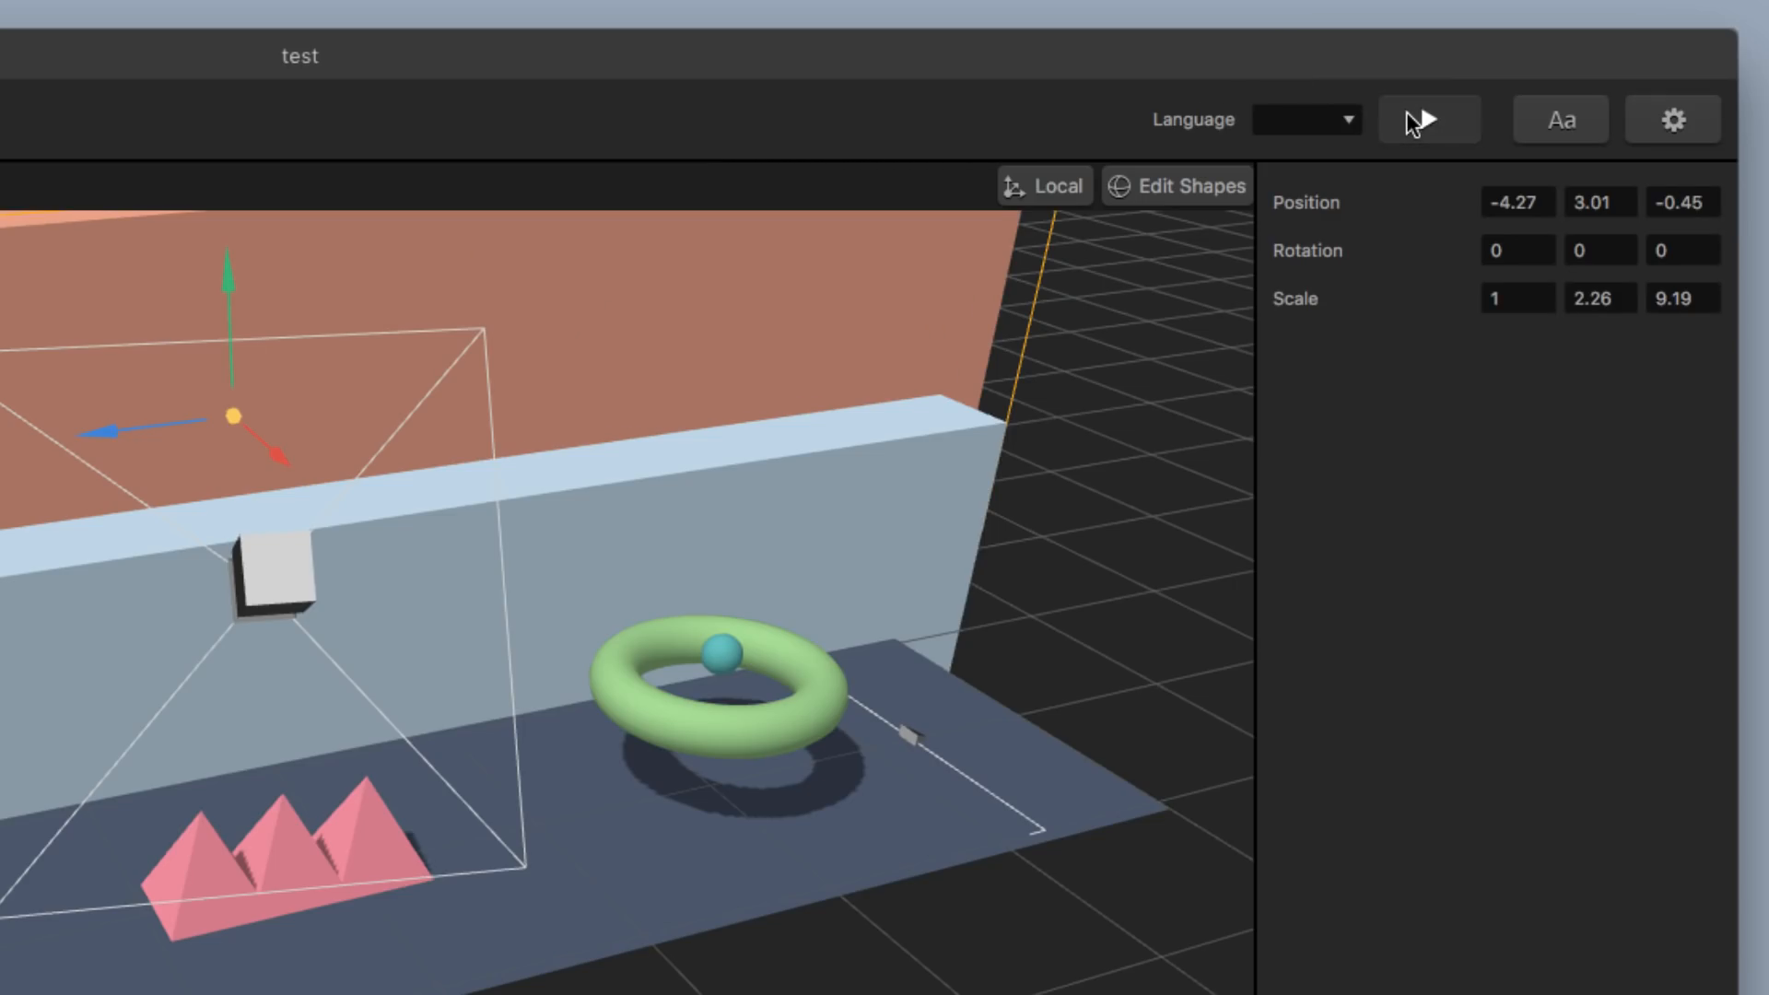
Preview the game and make the cube jump over the obstacles to check the background walls
click(1556, 75)
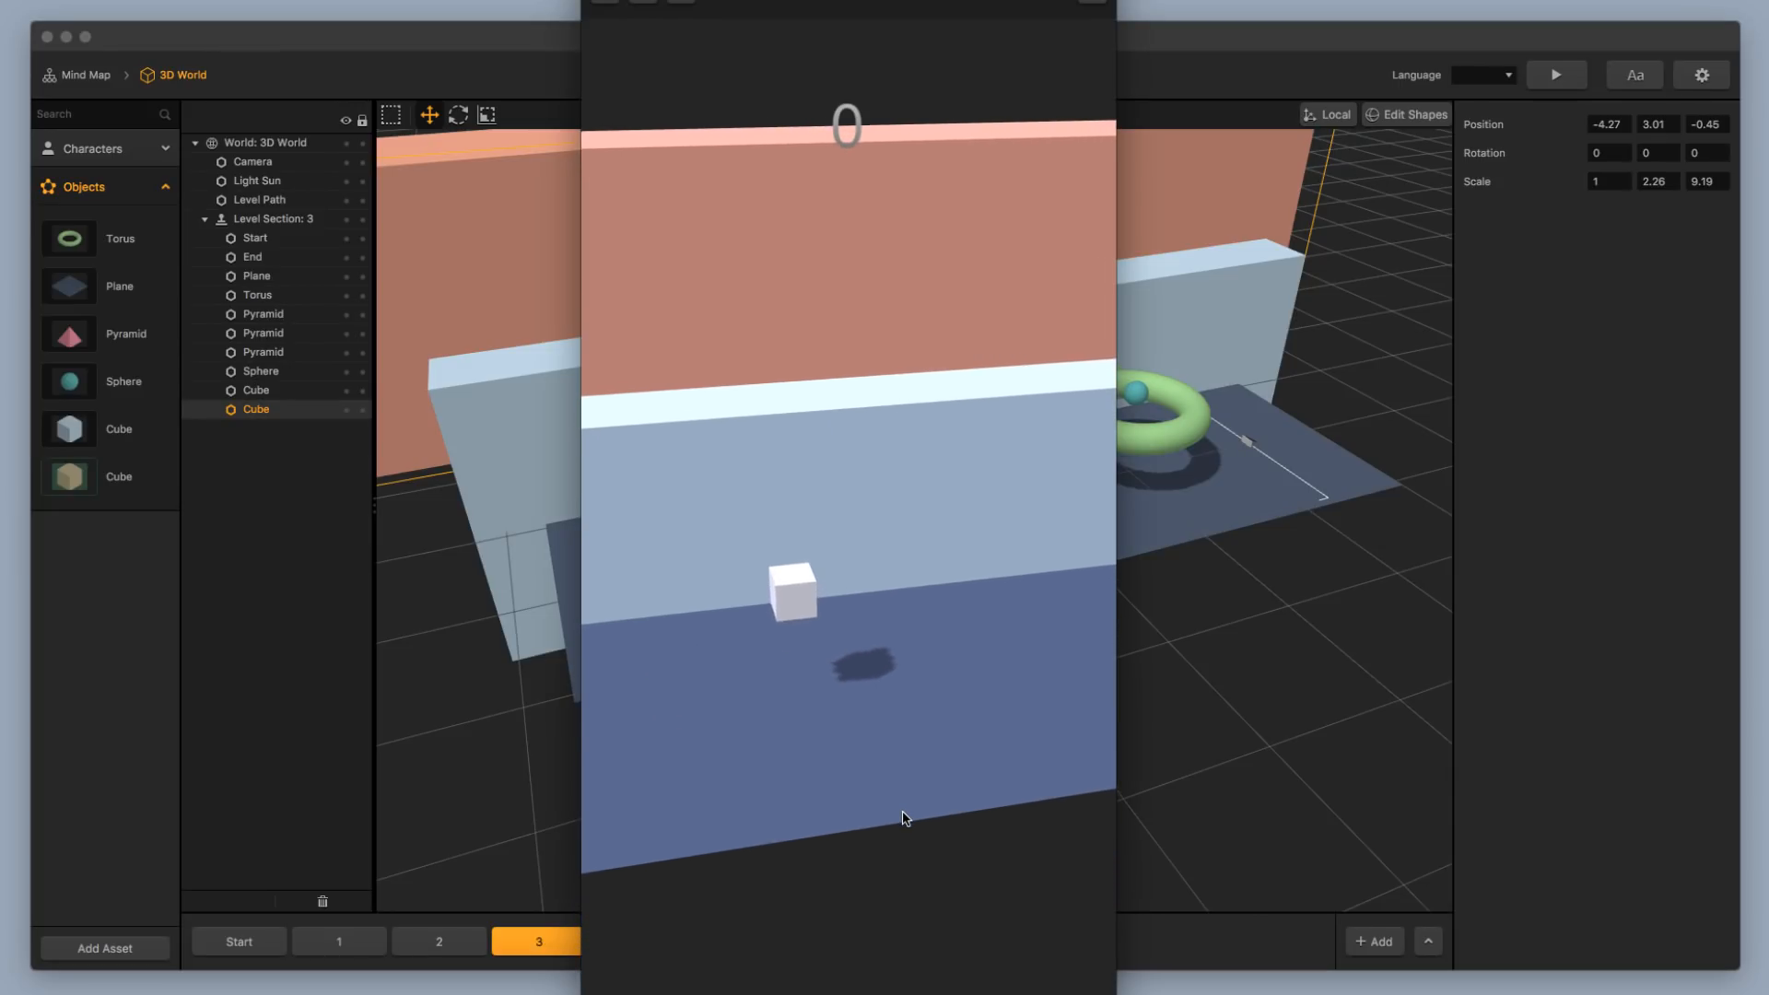
click(903, 813)
click(904, 809)
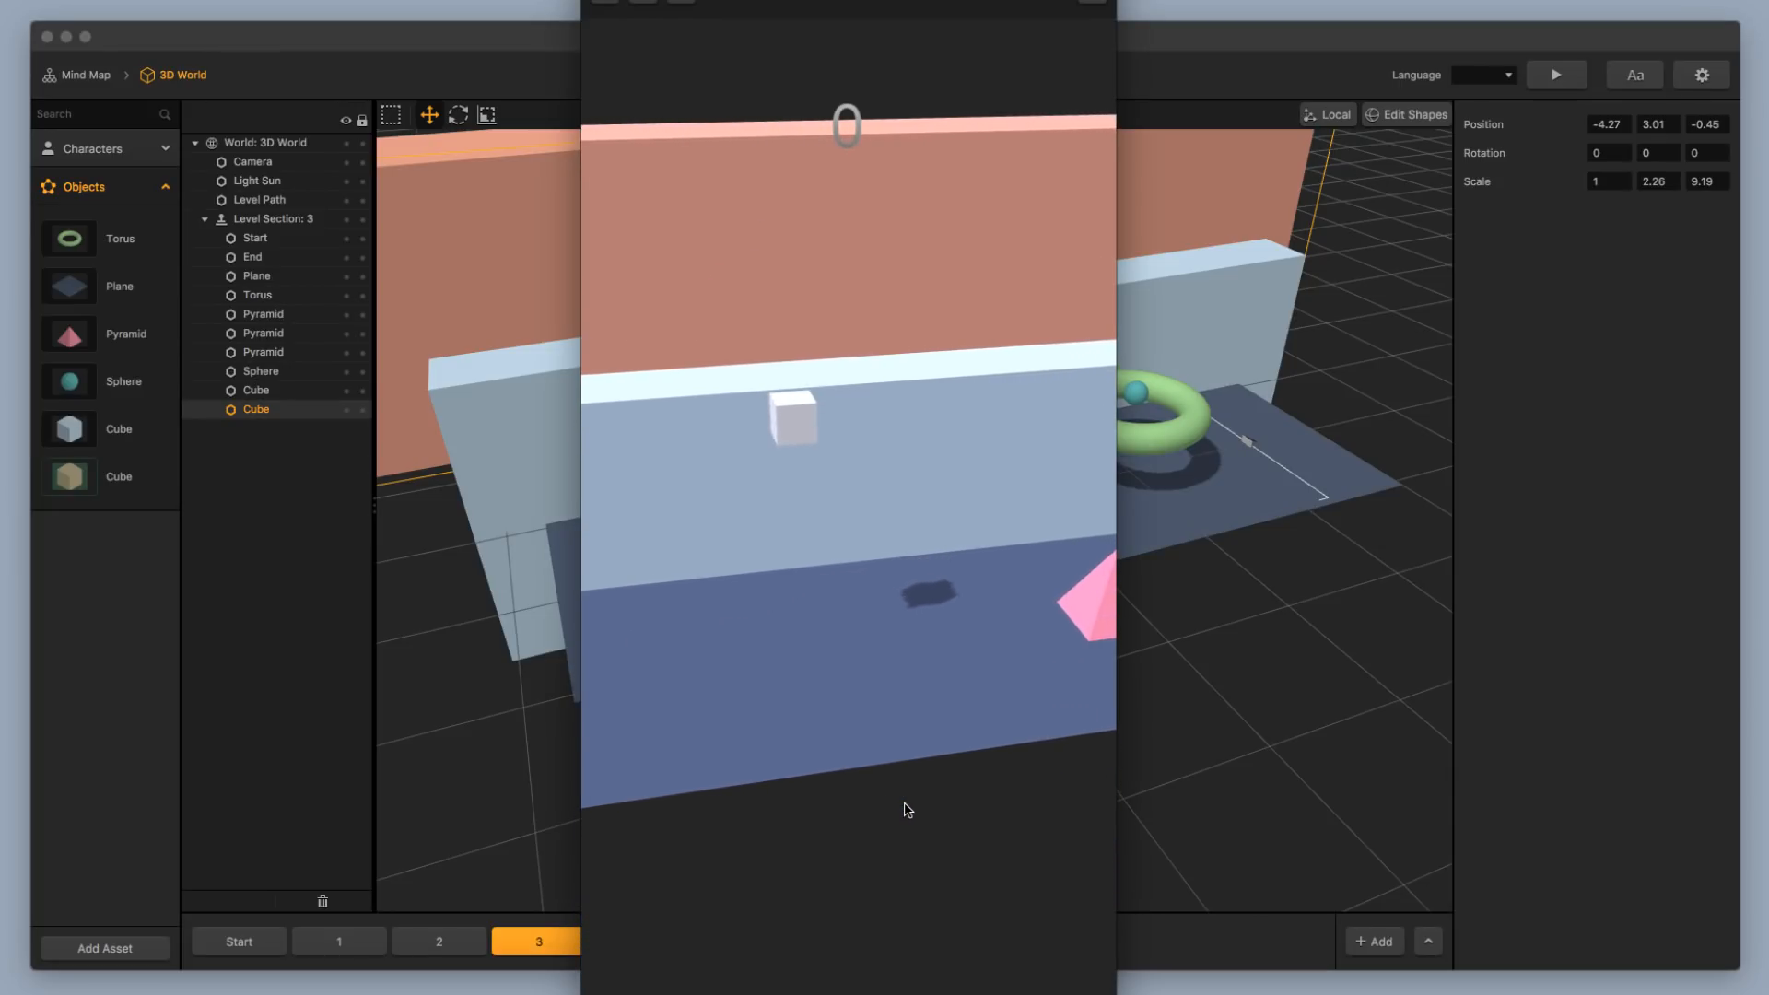
click(904, 805)
click(905, 804)
click(905, 805)
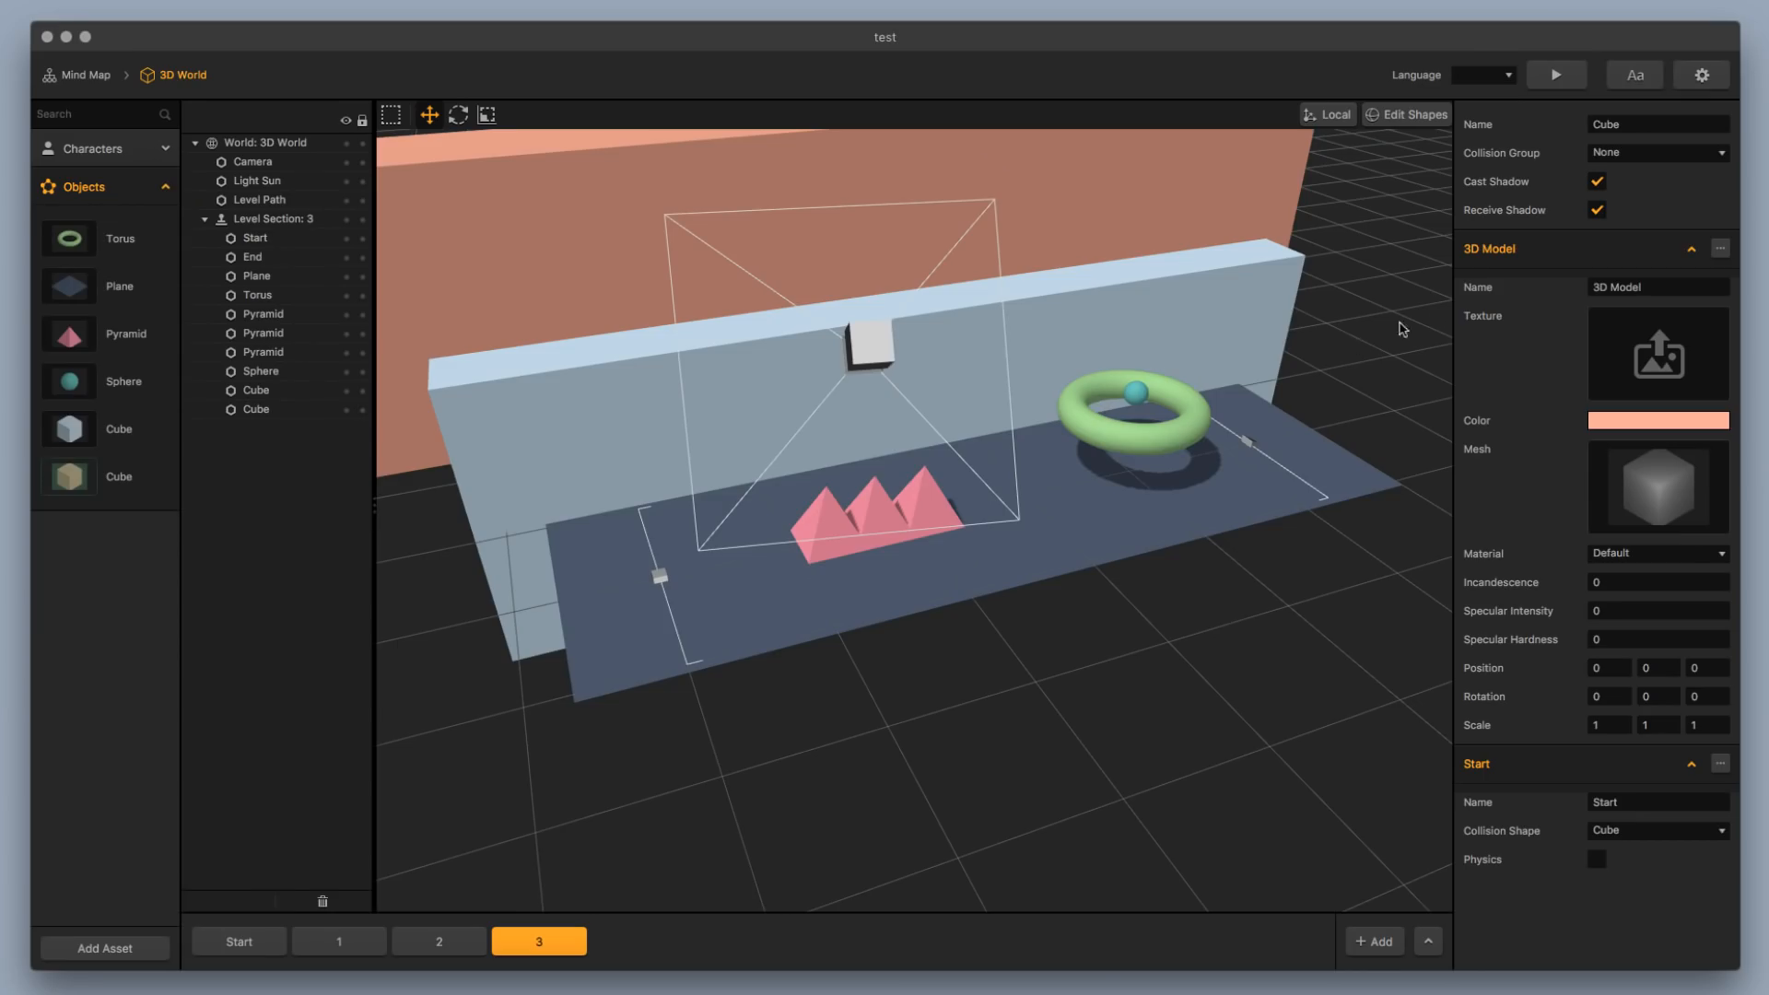
Recolor the tall upper wall's cube object light blue, slightly deeper than the lower wall
click(1696, 420)
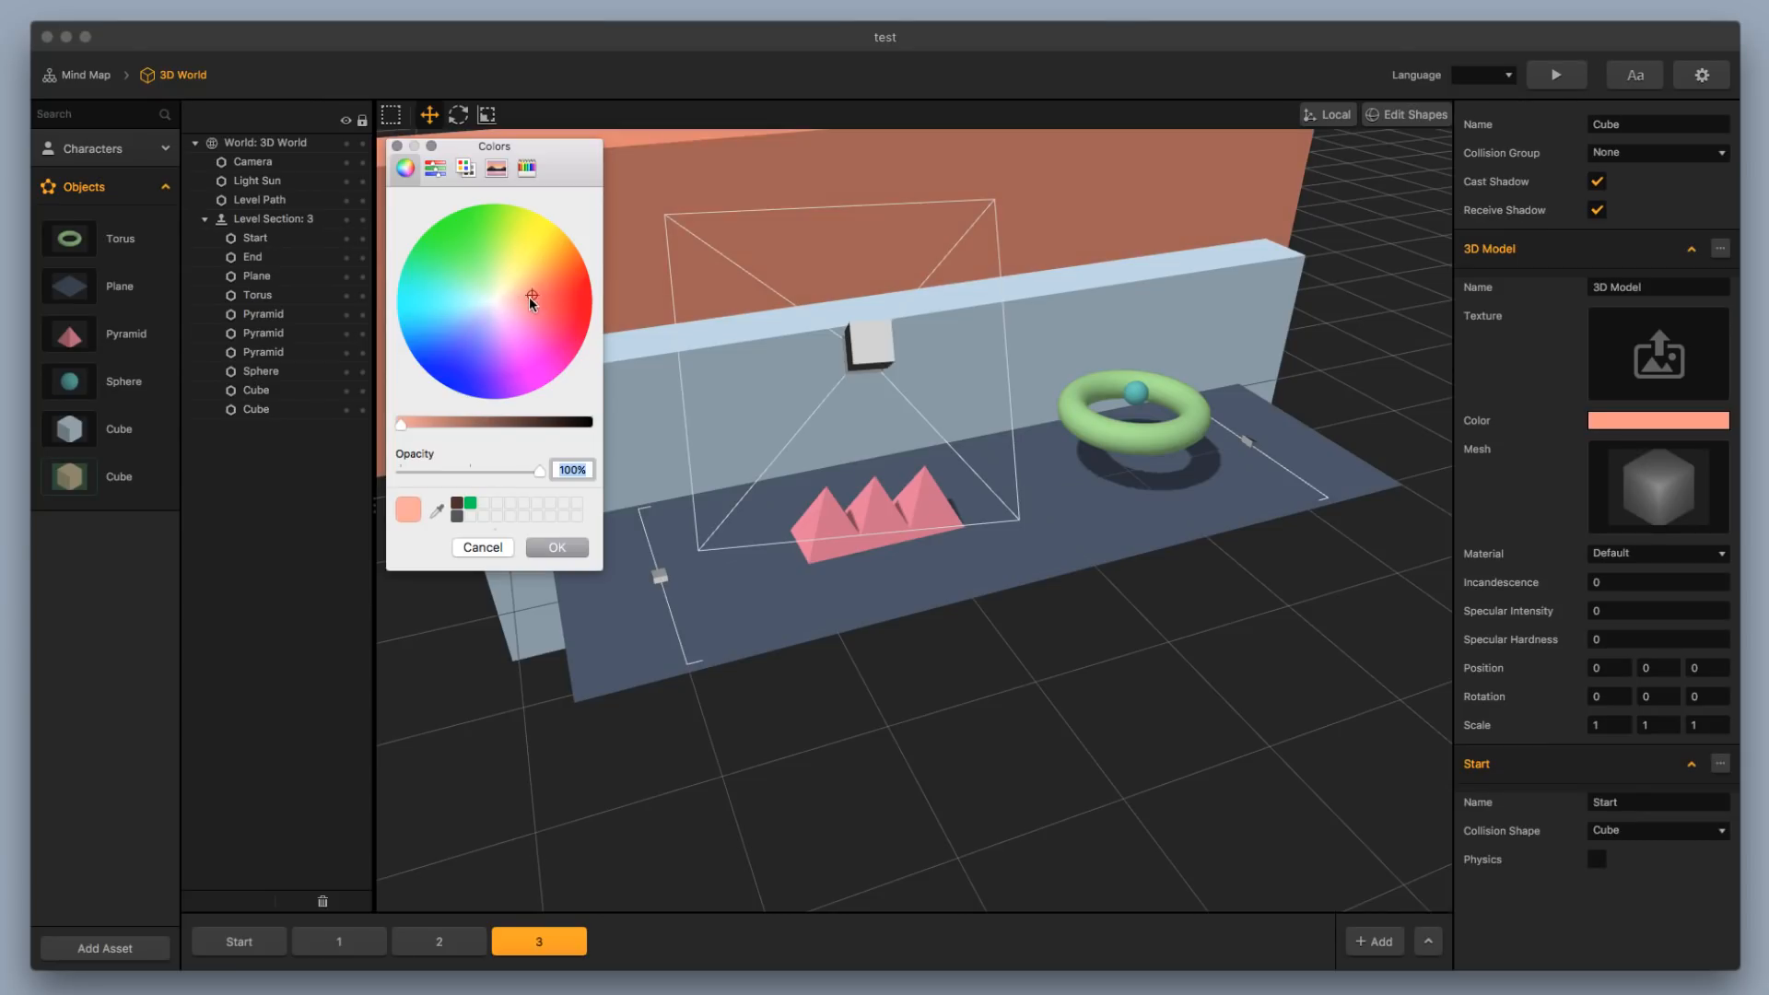
click(512, 310)
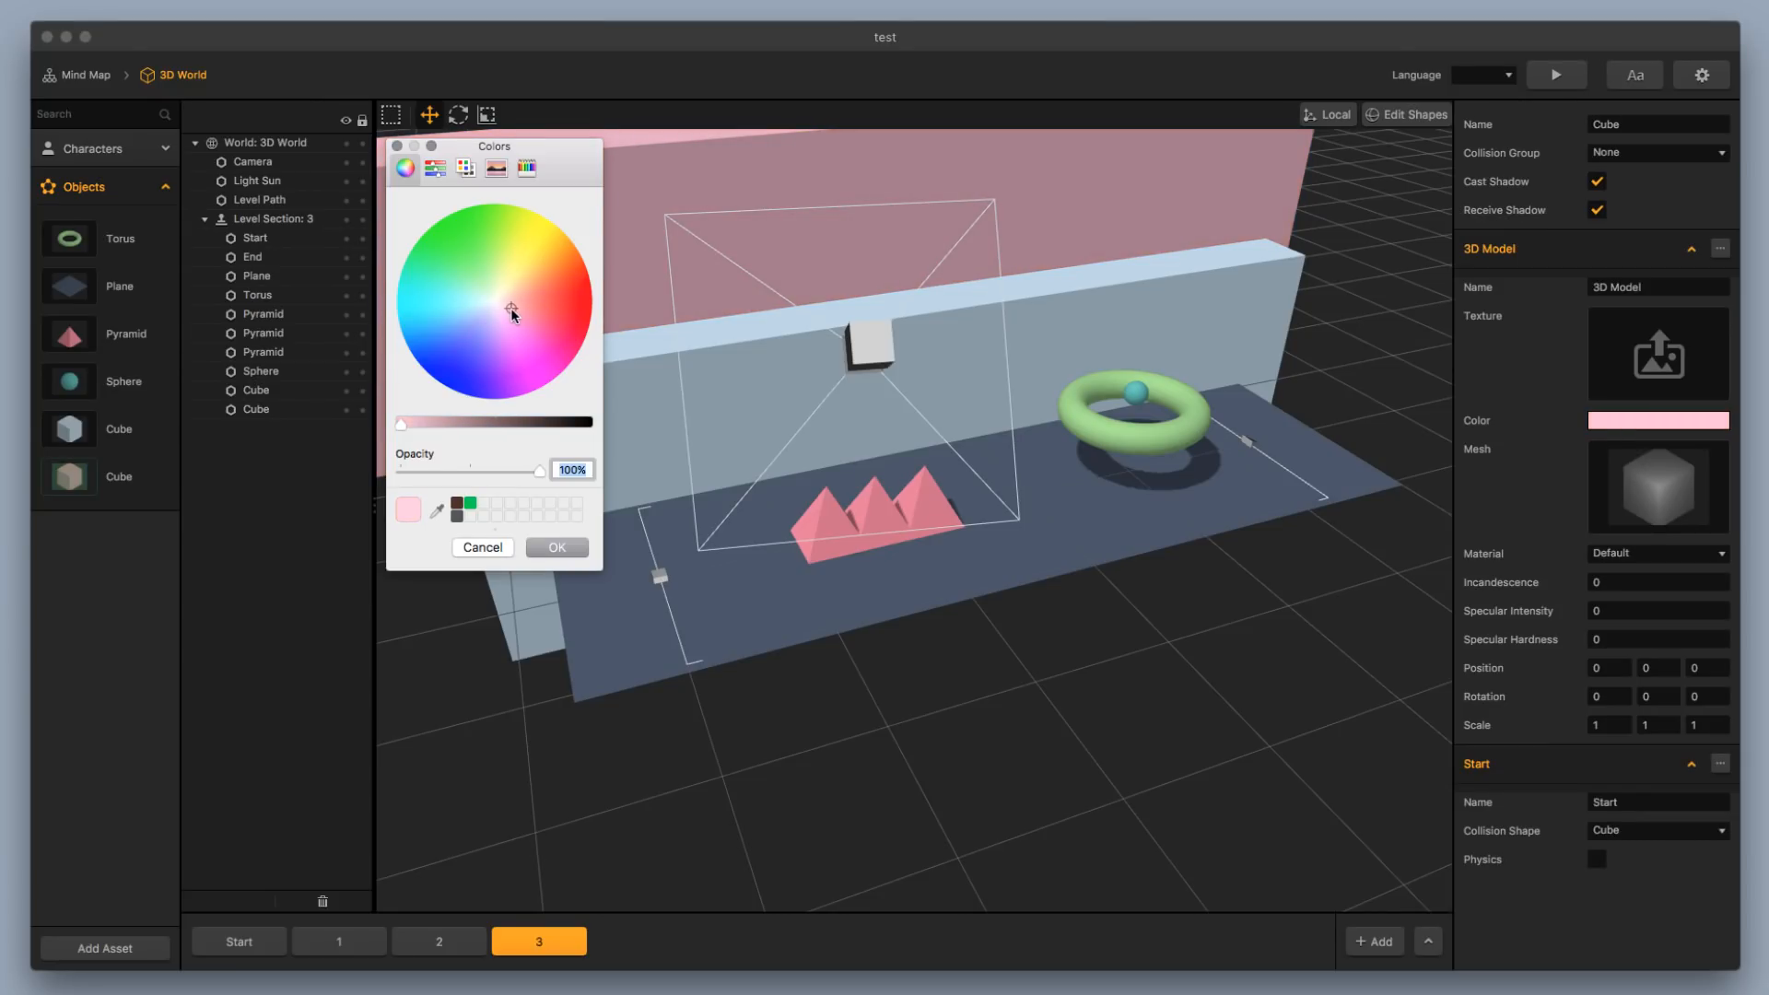
drag(515, 293, 483, 318)
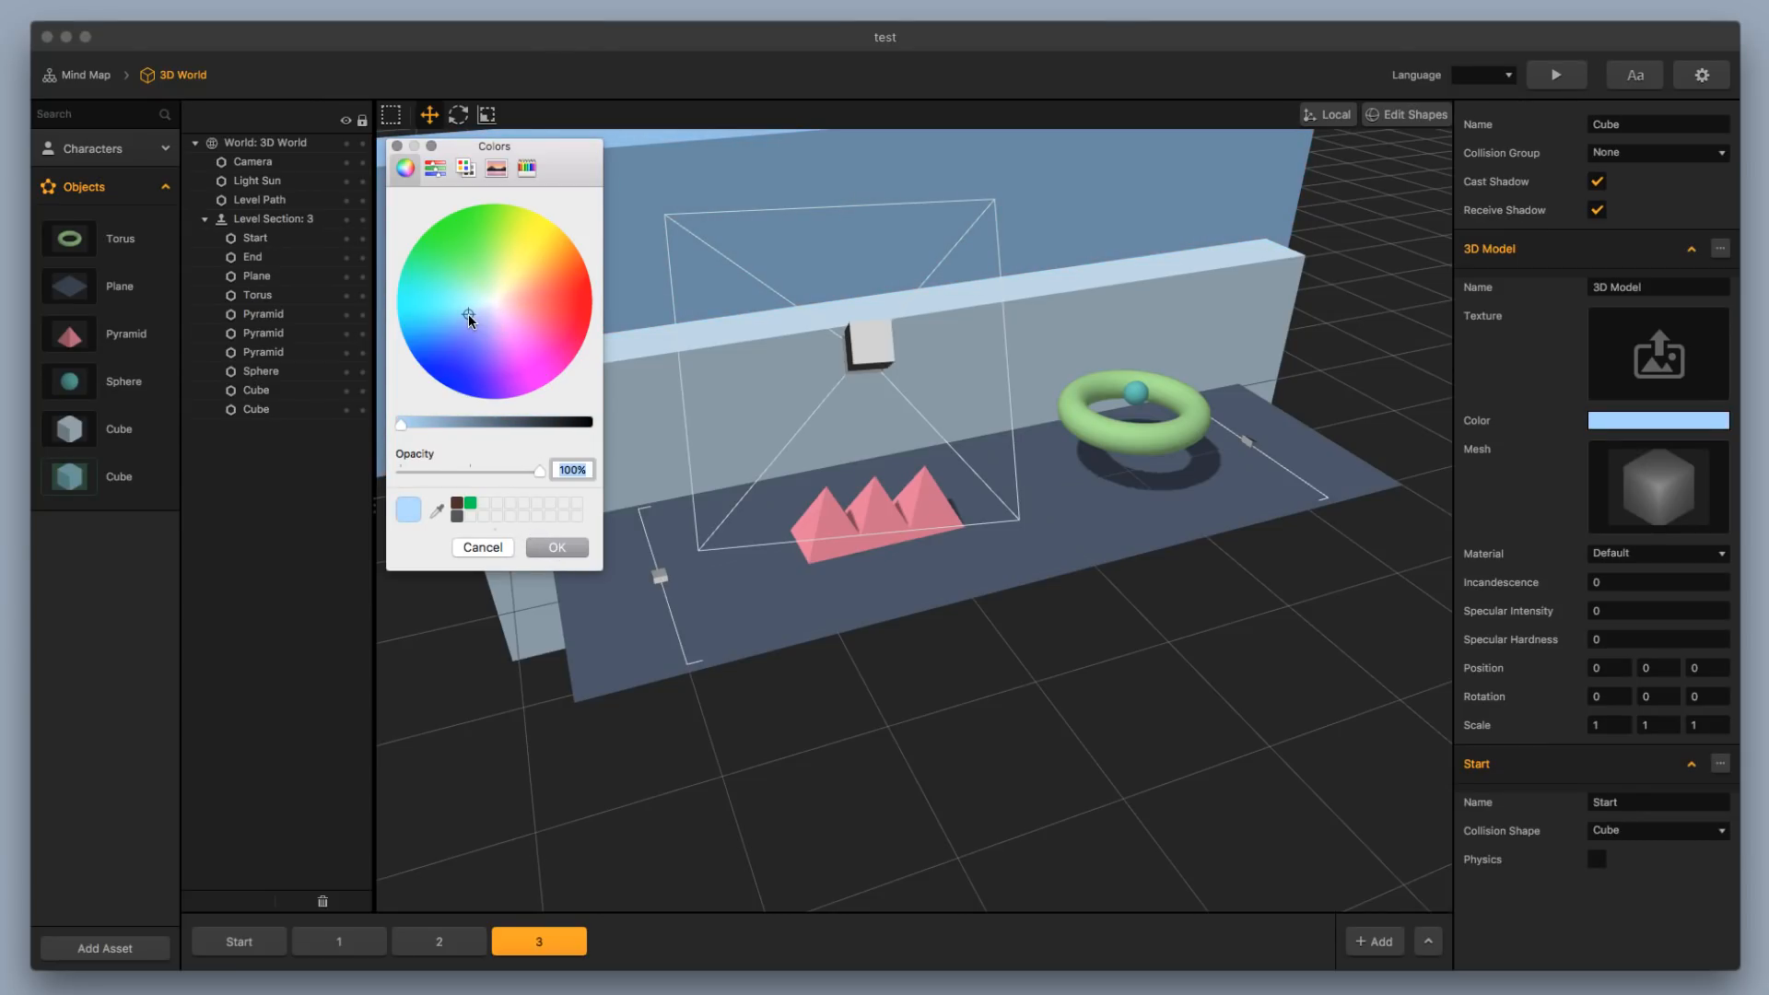
click(579, 546)
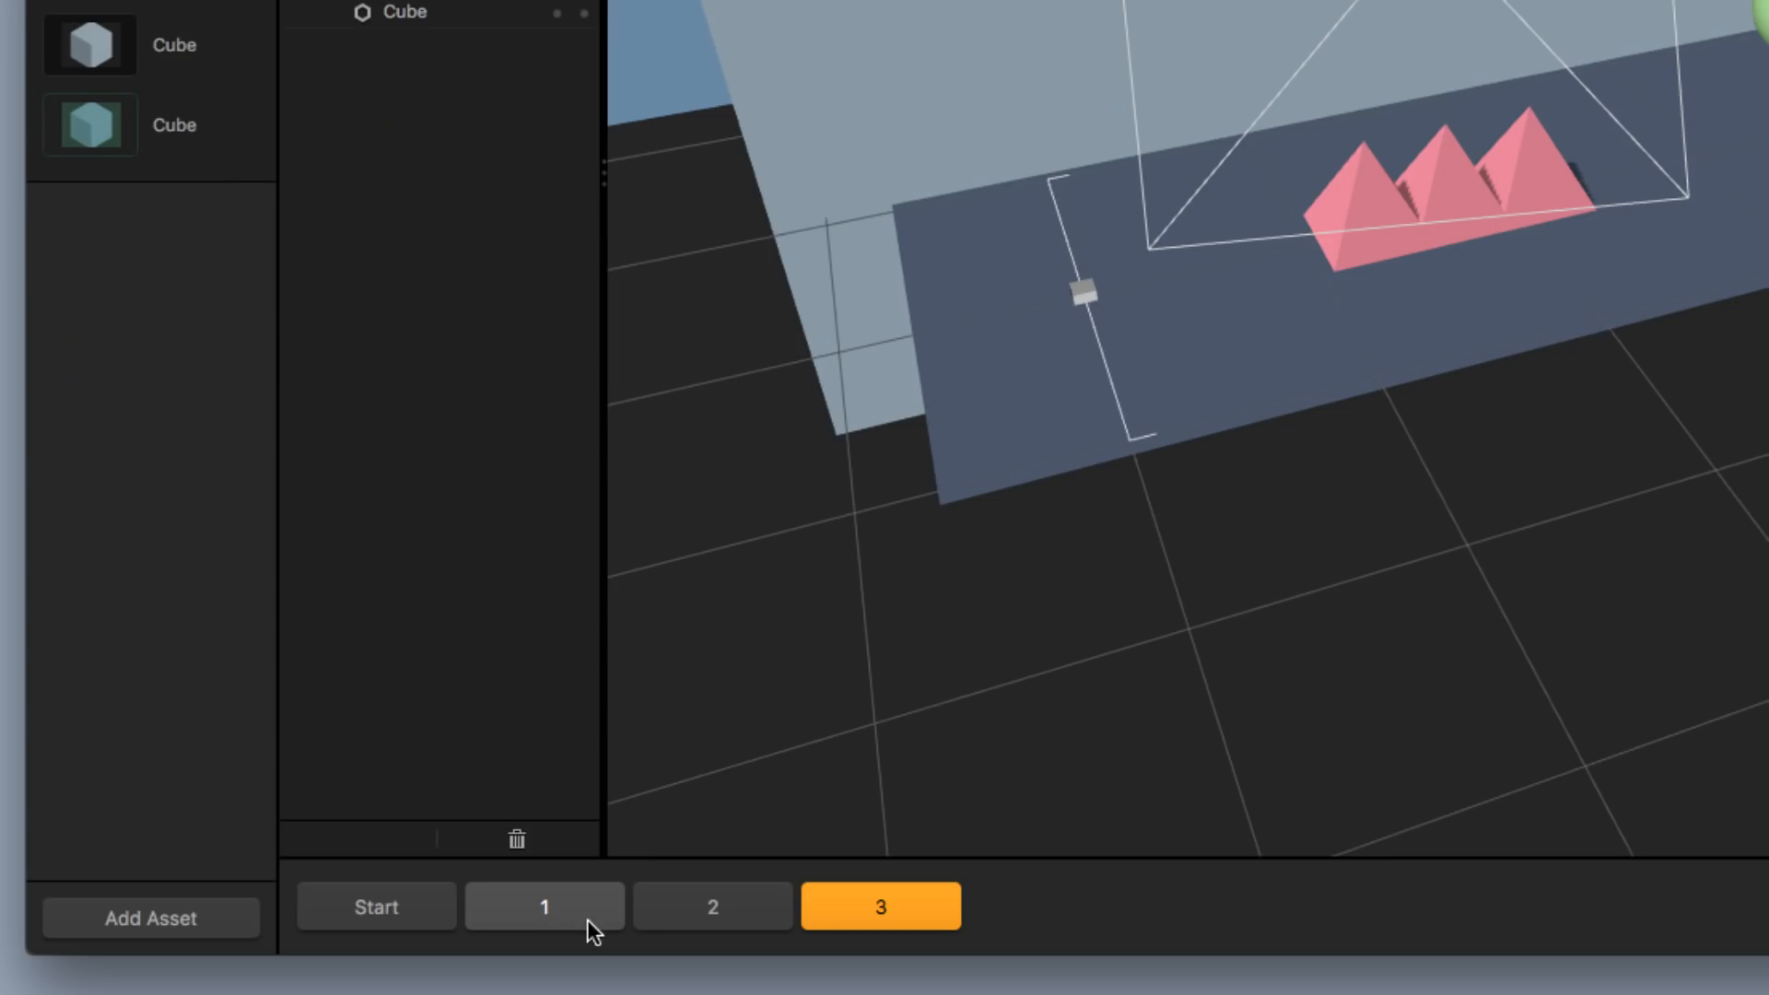
Select the camera in section 1 and shift it along the path to Z position about 2.74
click(335, 942)
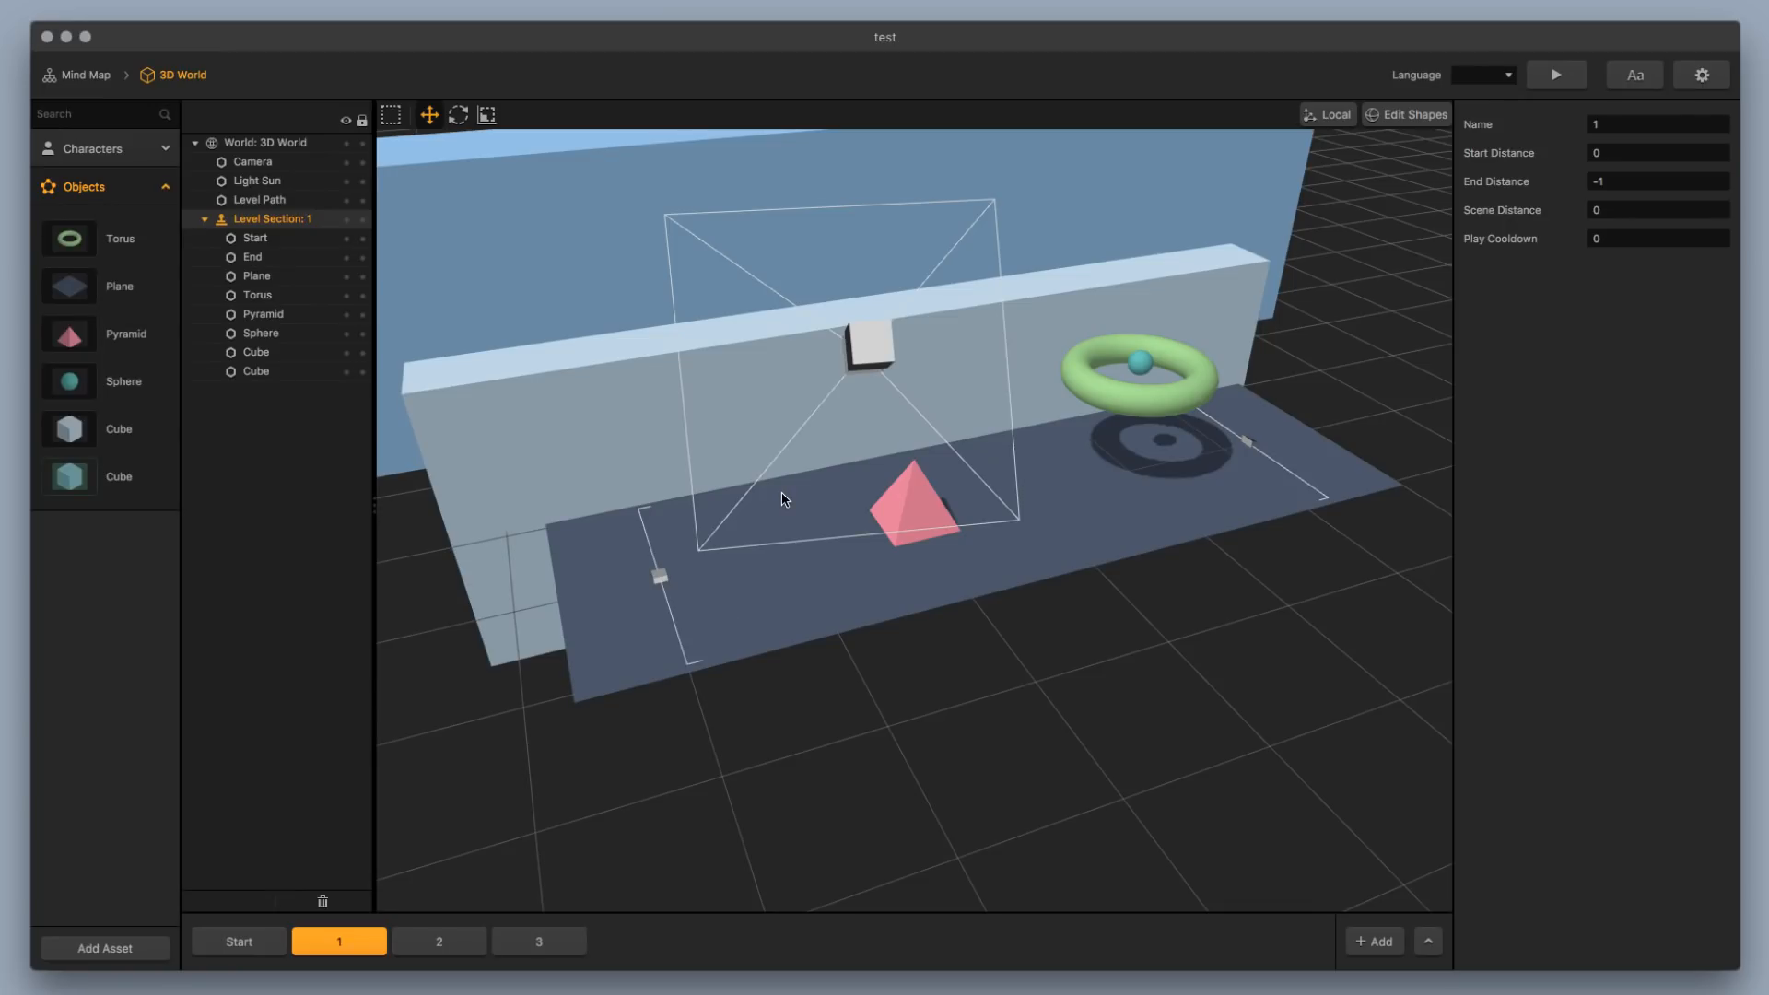
click(869, 341)
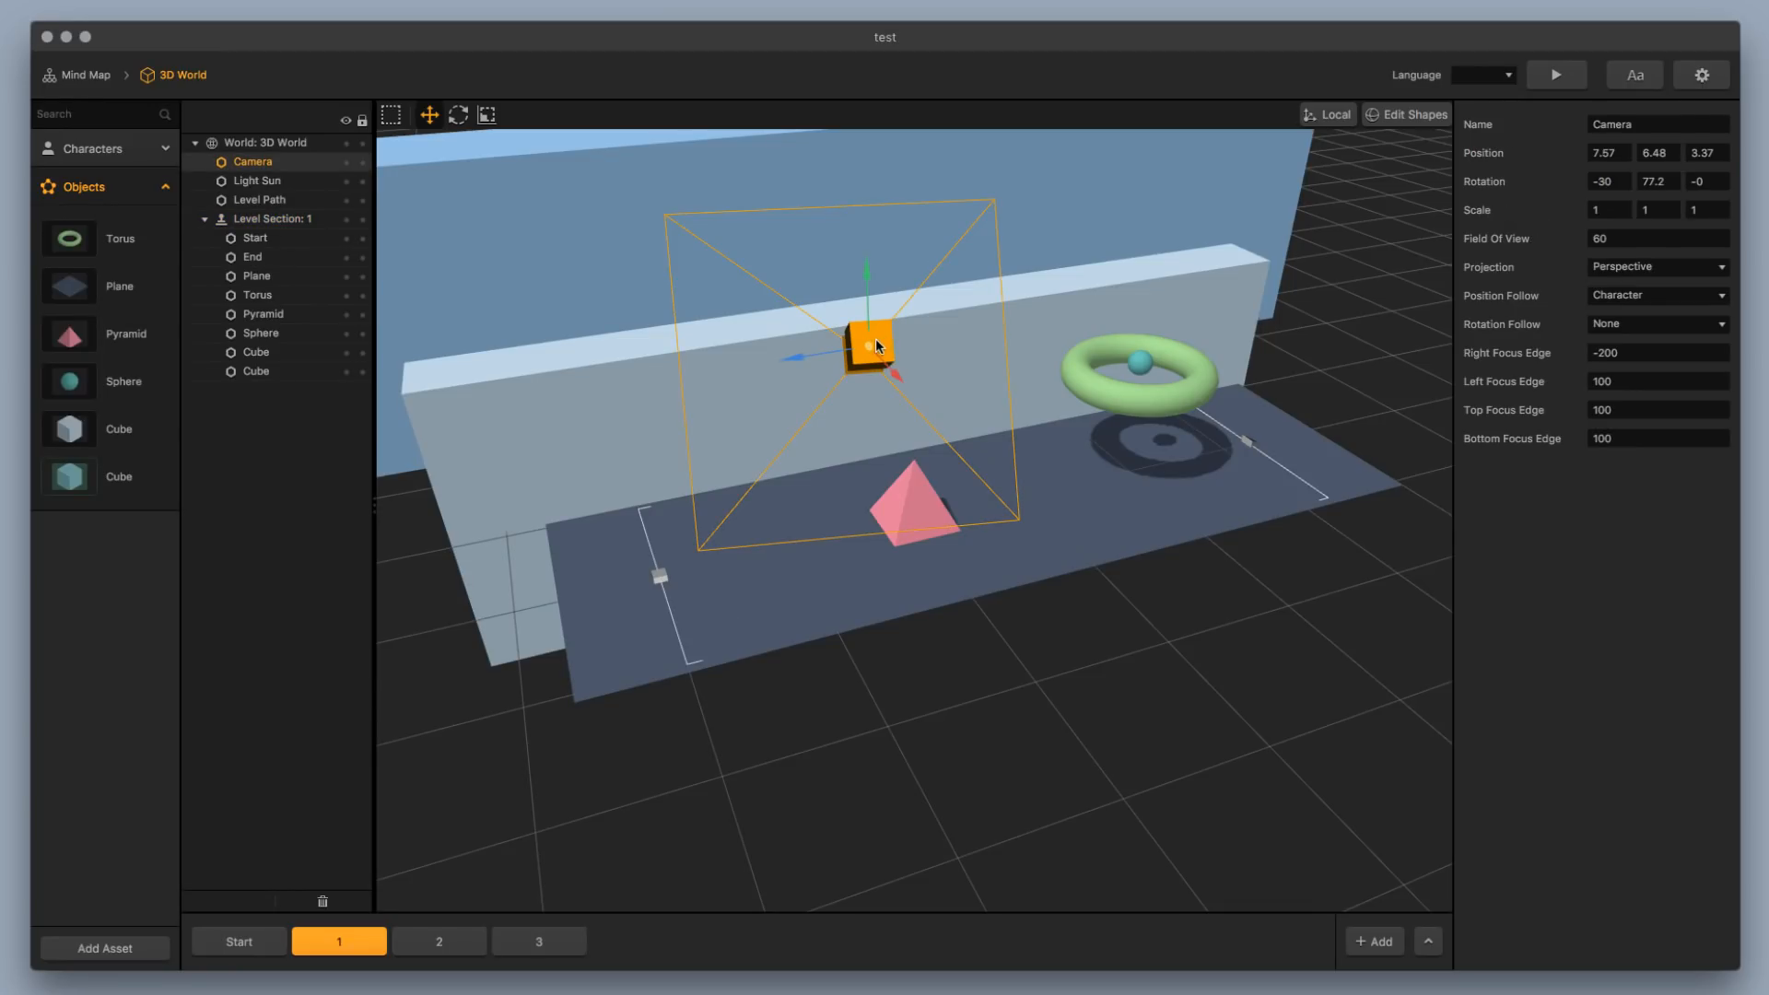
drag(825, 357, 1010, 333)
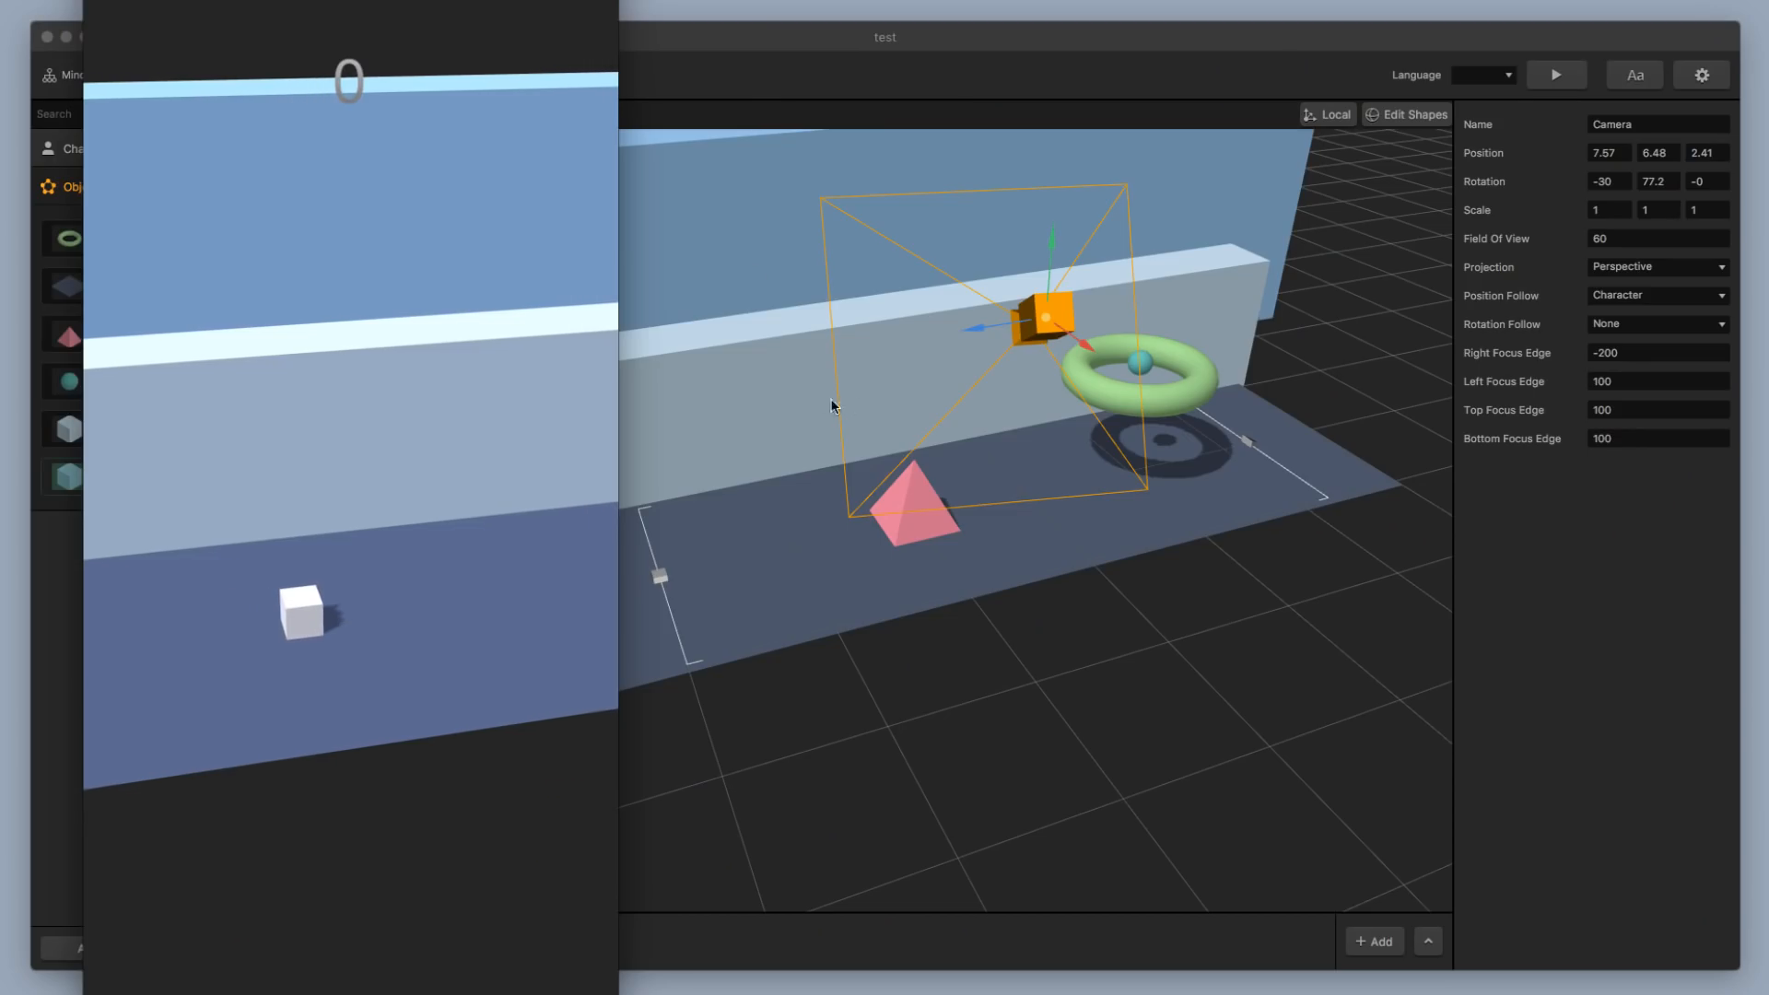
drag(1078, 341, 979, 331)
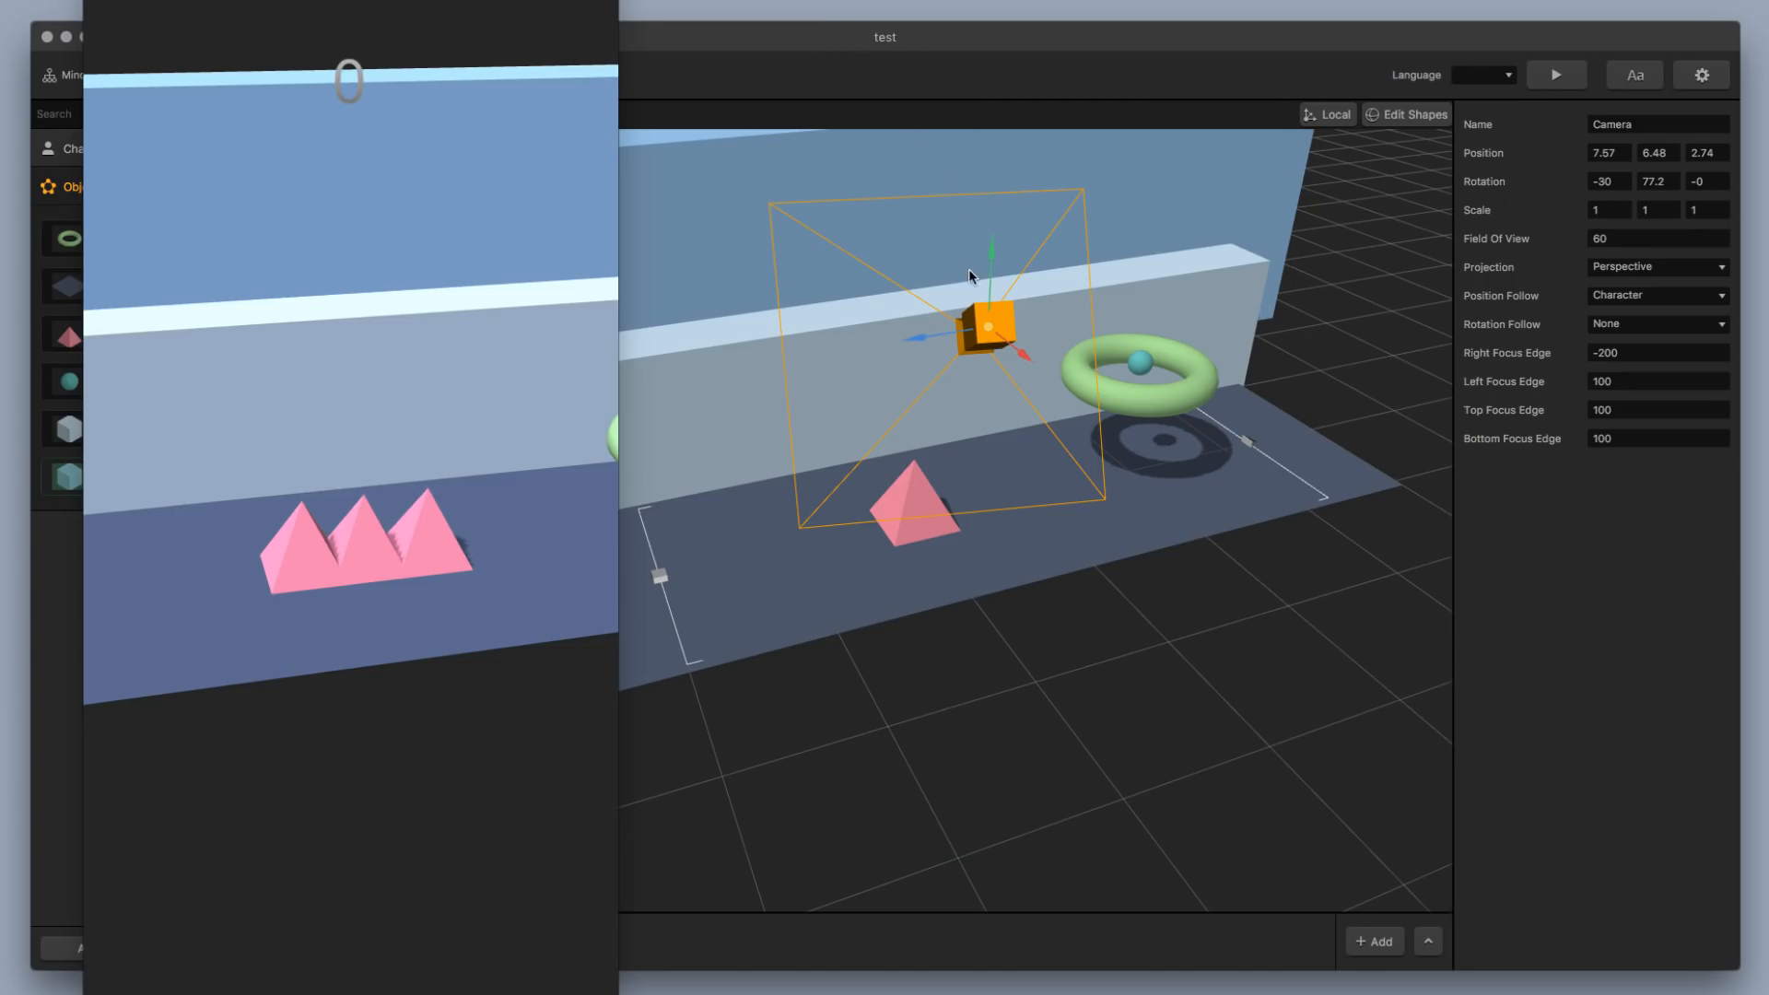
Rotate the camera to about -14.66, 13.62, -3.55 so that it looks along the path
key(e)
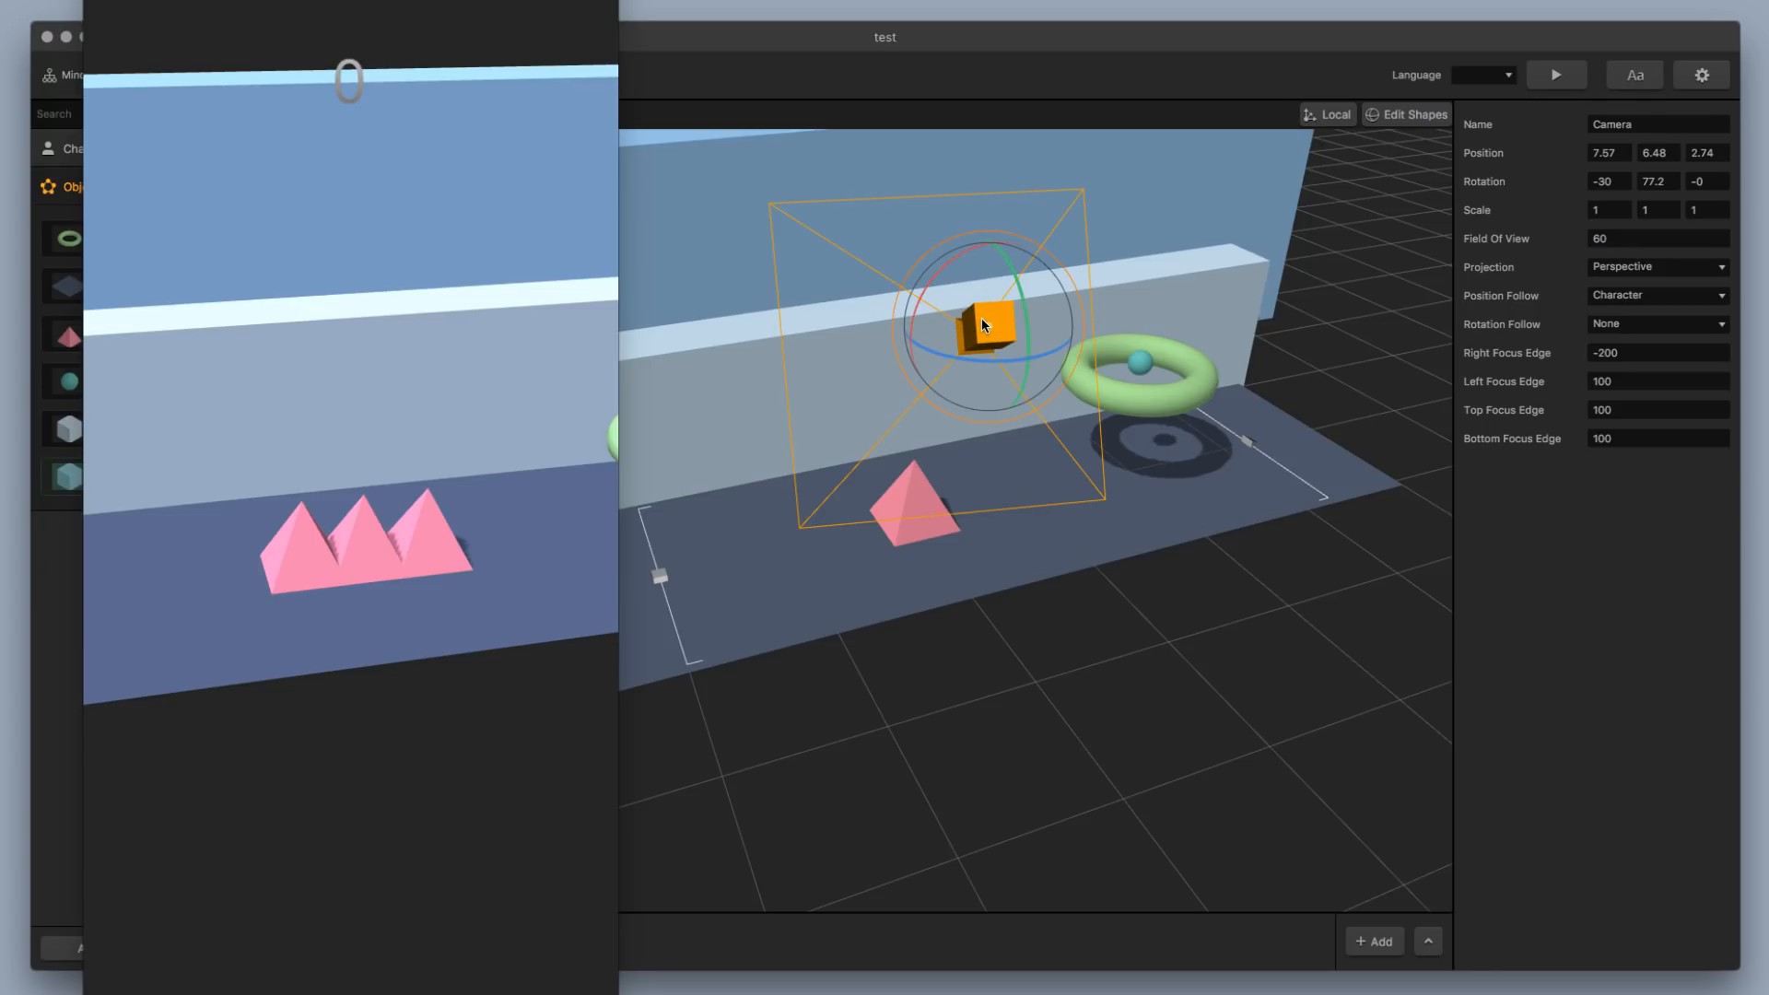
mouse_move(1019, 292)
mouse_down()
mouse_move(1016, 274)
mouse_move(1021, 337)
mouse_move(1022, 286)
mouse_move(1025, 319)
mouse_up()
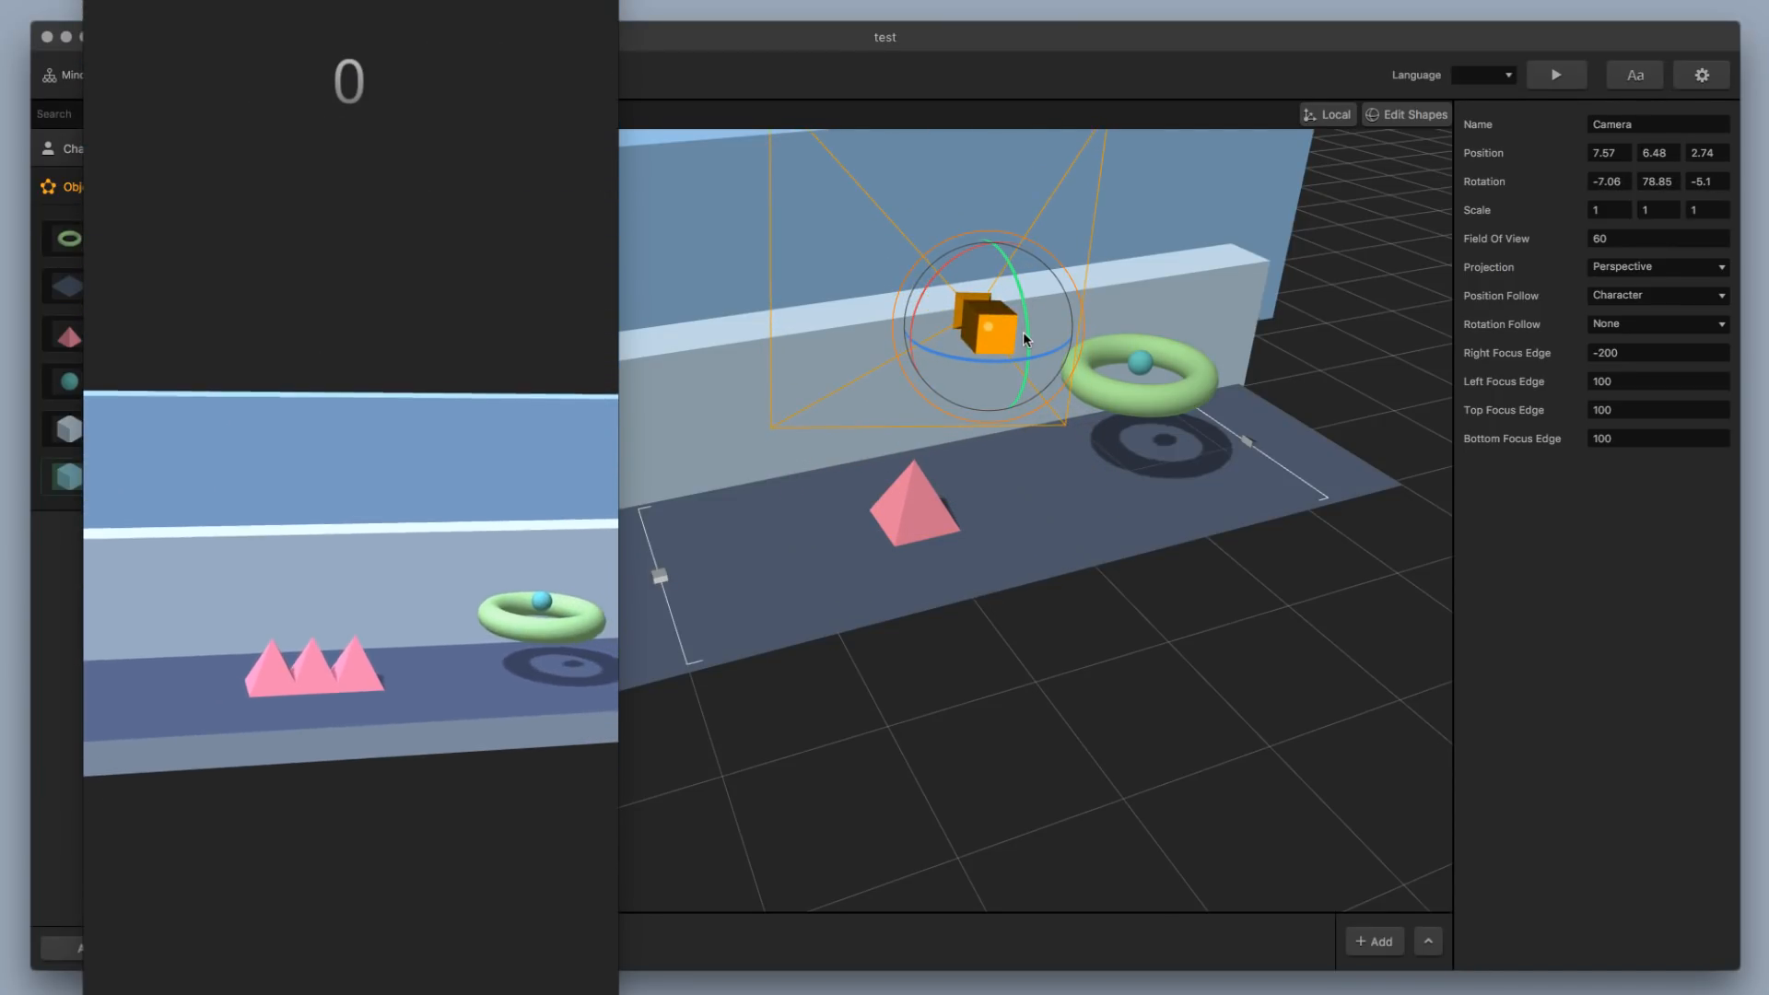
drag(995, 359, 800, 365)
click(1017, 348)
Move the camera back, down and over the path to position about 0.01, 2.79, 4.48
drag(940, 334, 581, 427)
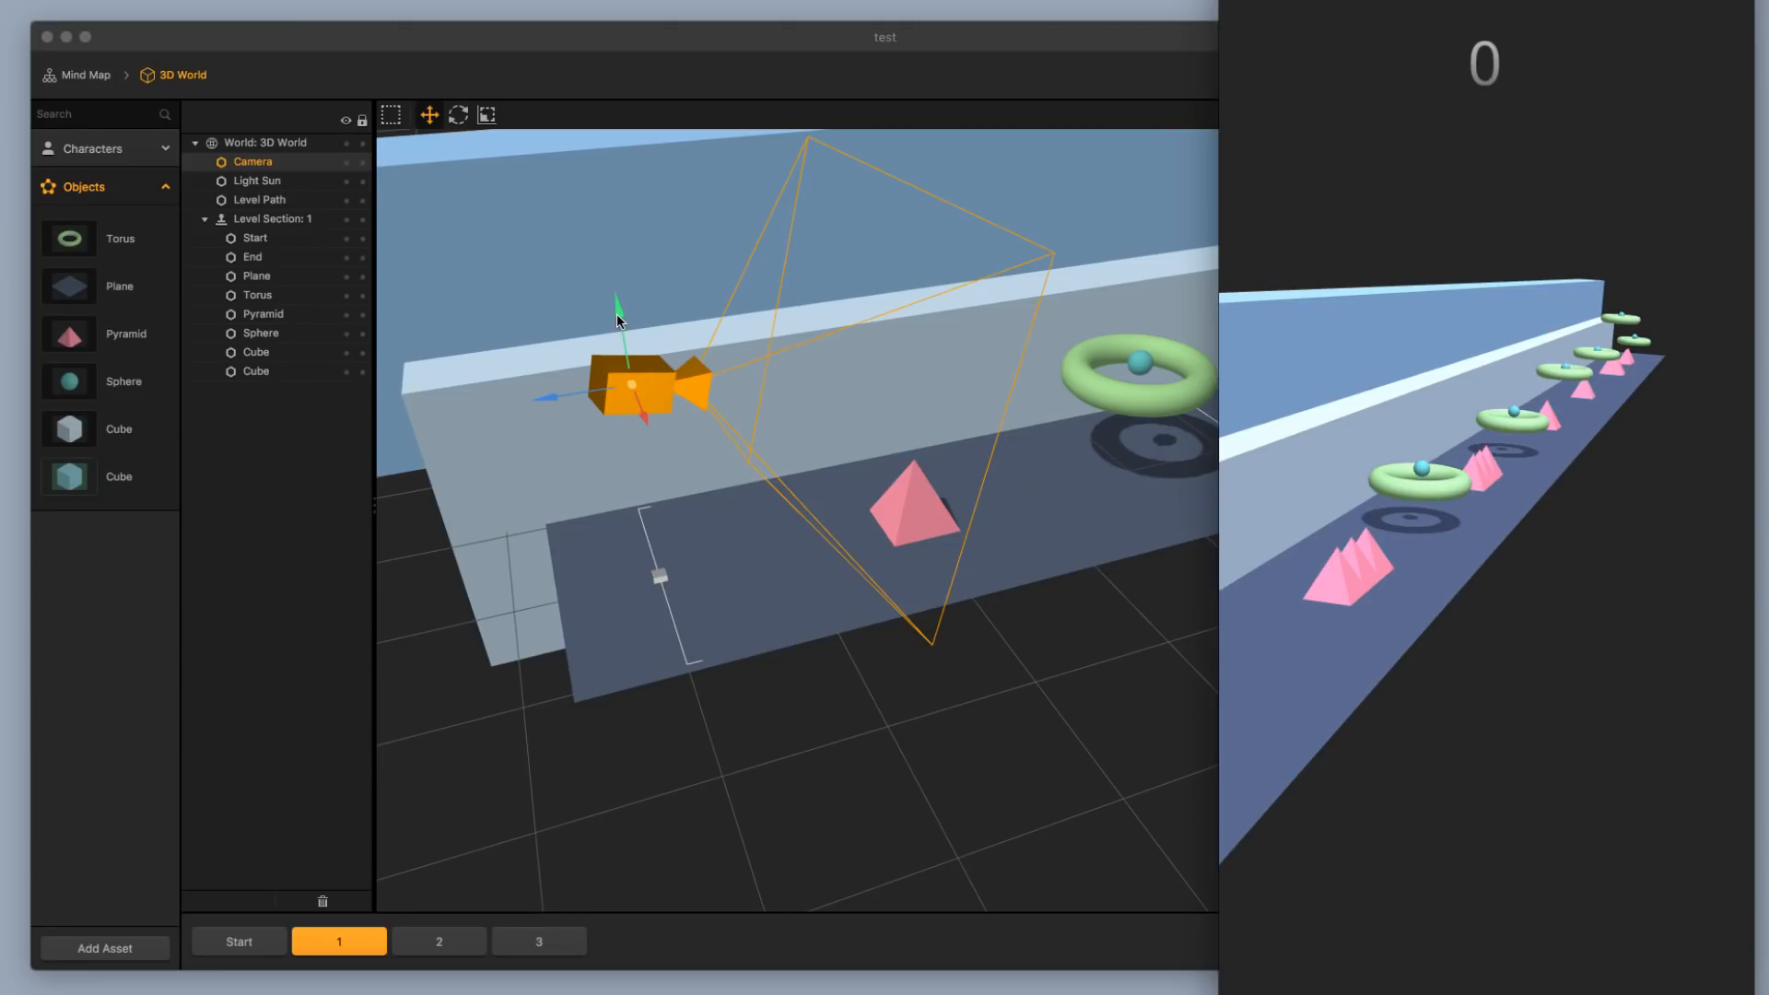
drag(616, 318, 610, 480)
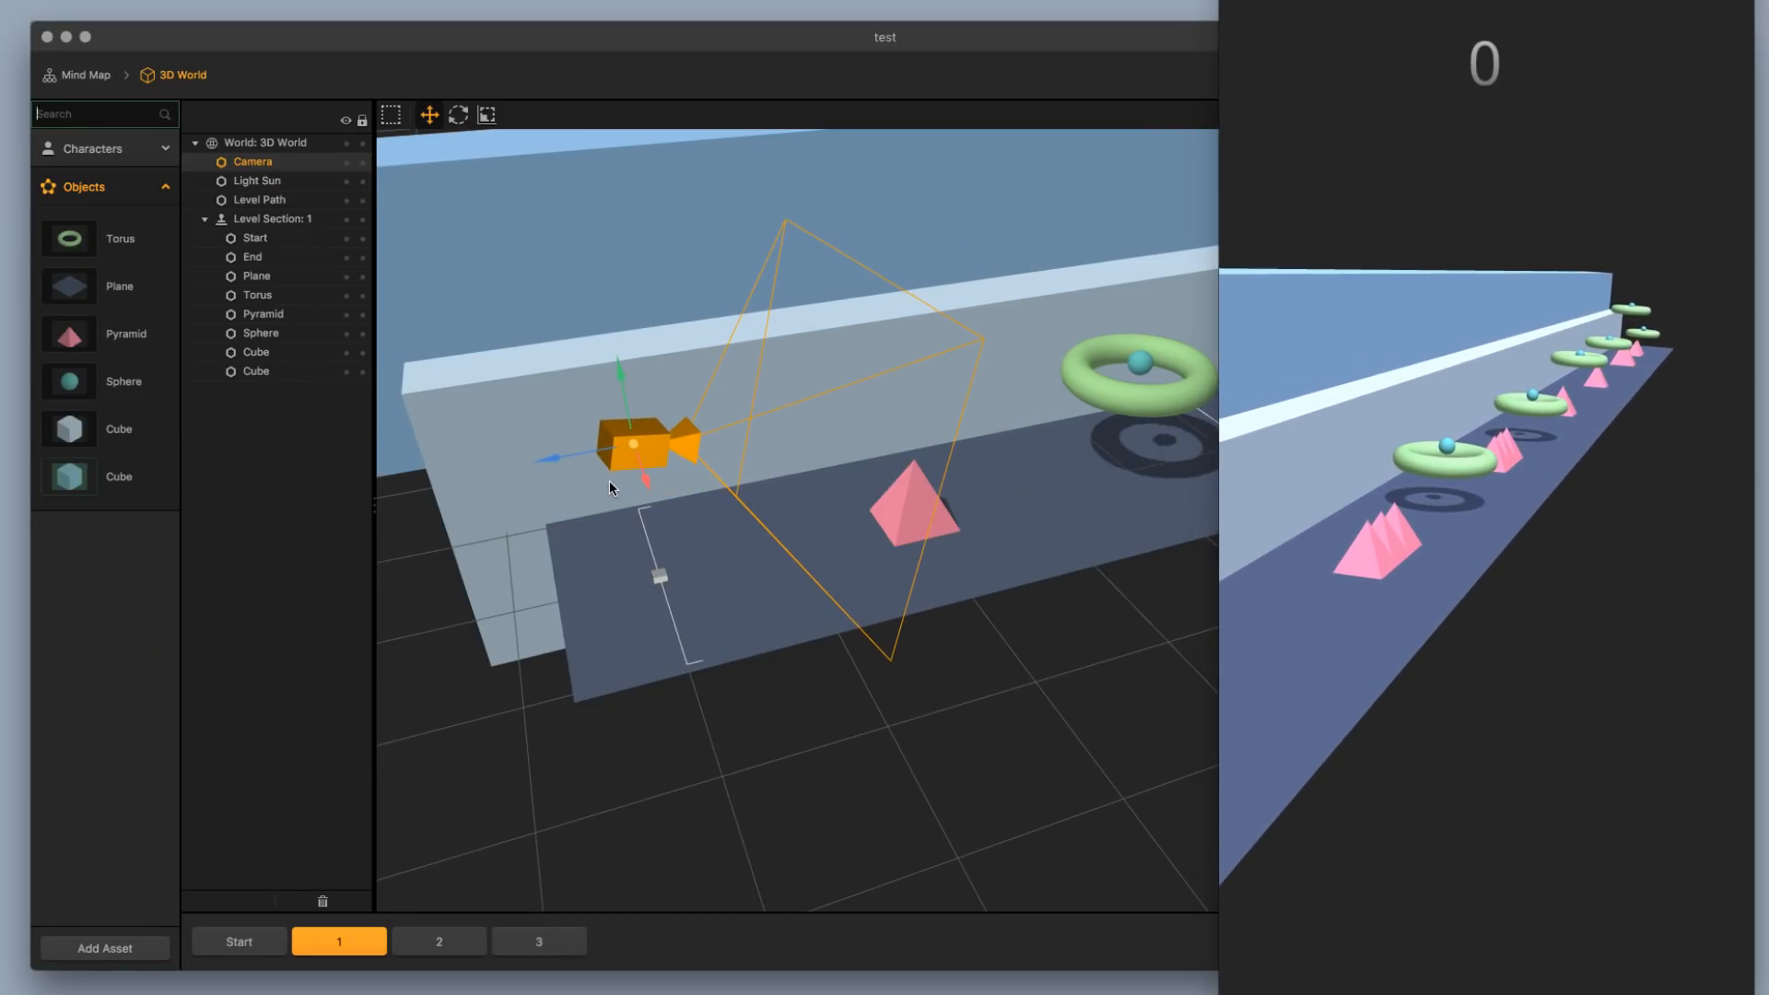
middle_drag(615, 489, 704, 533)
middle_drag(788, 576, 940, 557)
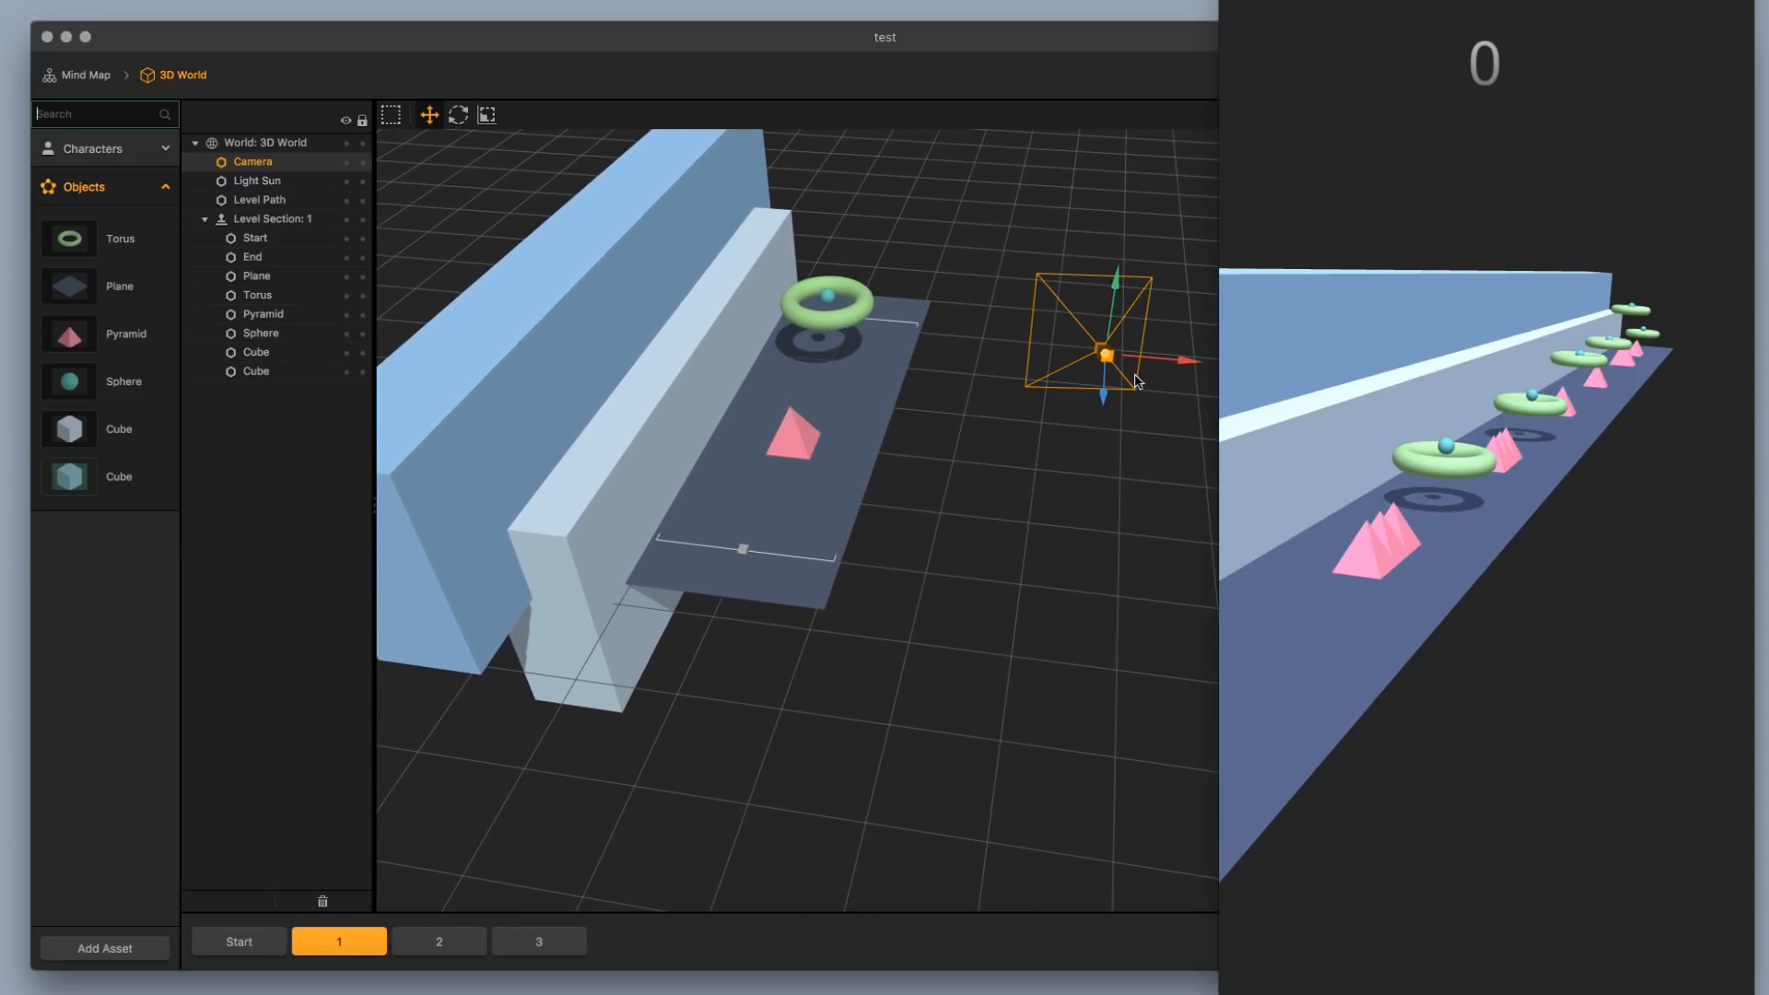
drag(1185, 362, 845, 331)
drag(761, 249, 793, 488)
middle_drag(792, 488, 844, 518)
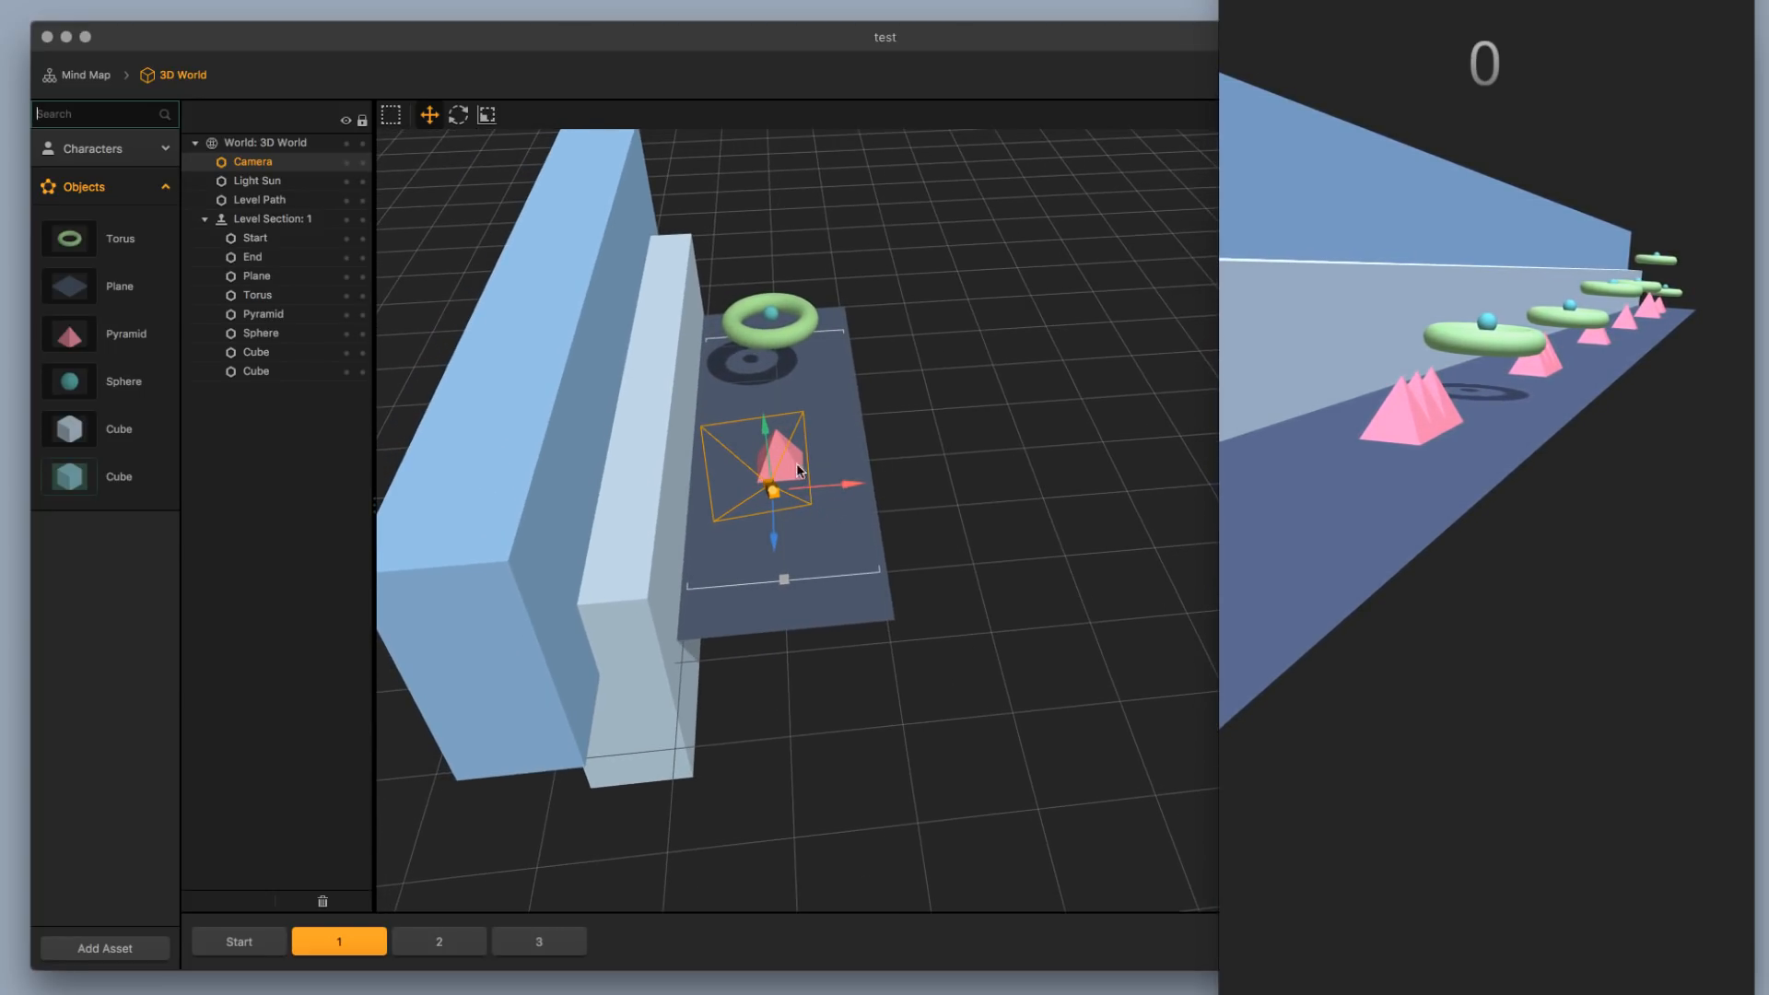
Set the camera's rotation to 0 on all three axes
click(781, 452)
click(774, 493)
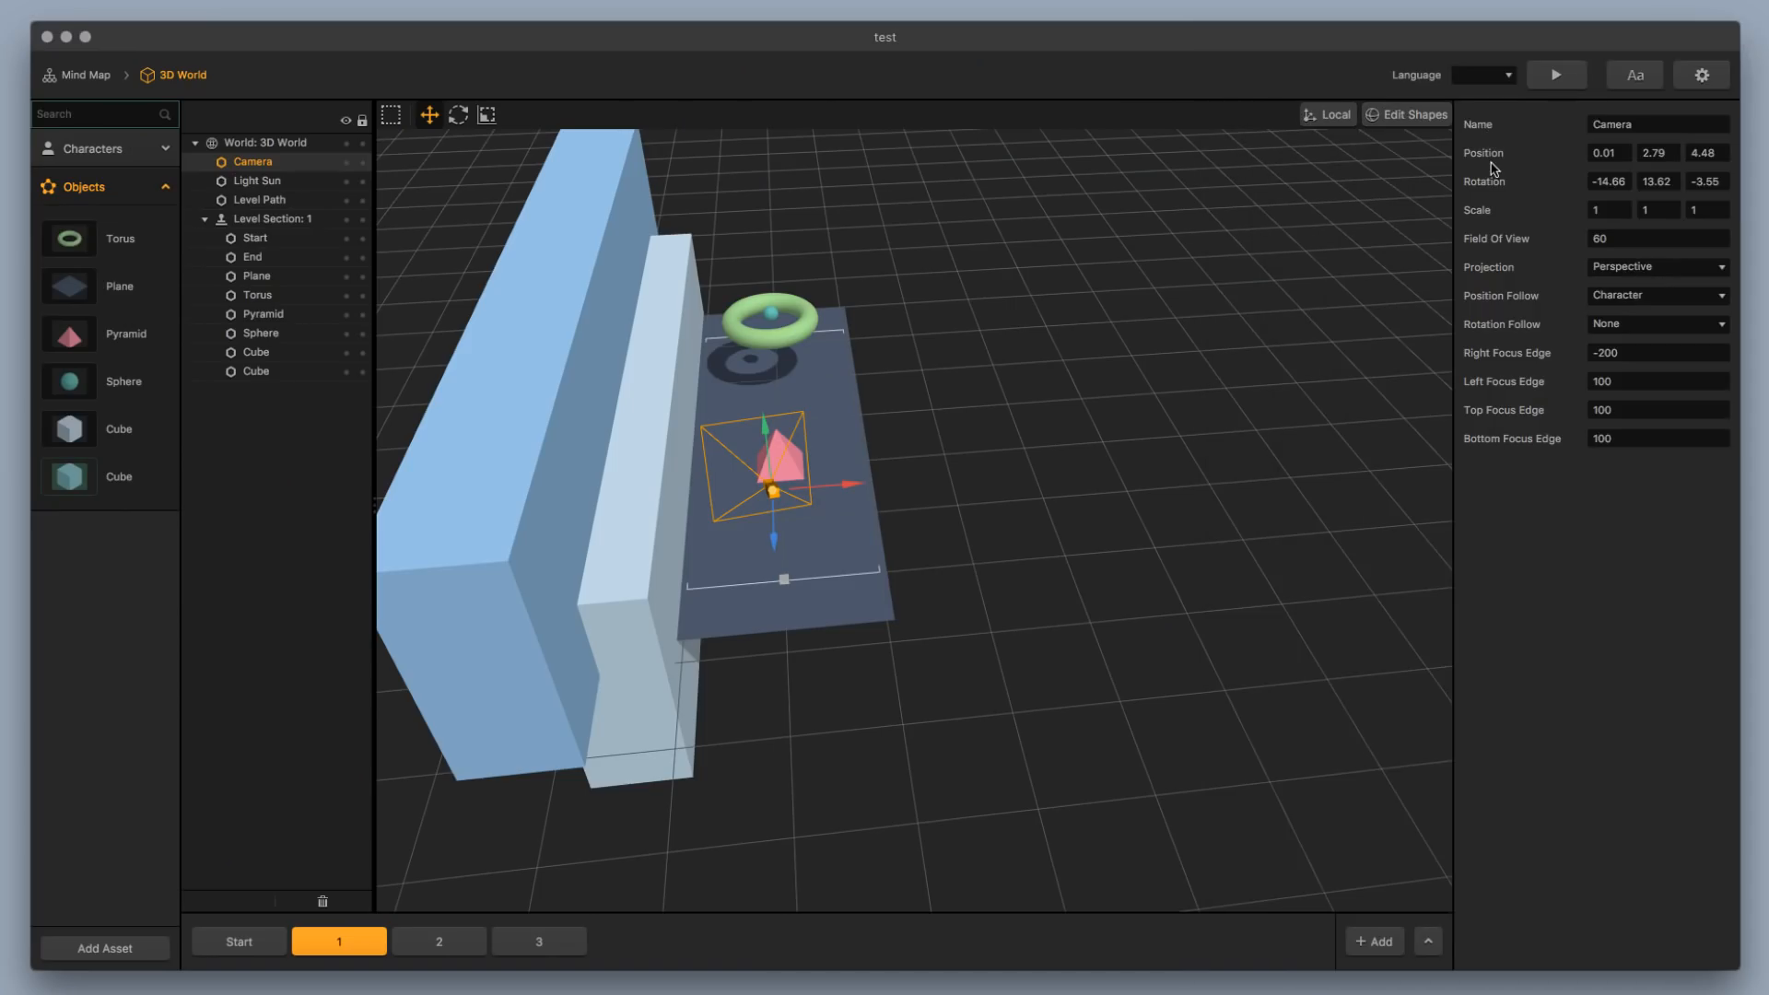
click(1625, 183)
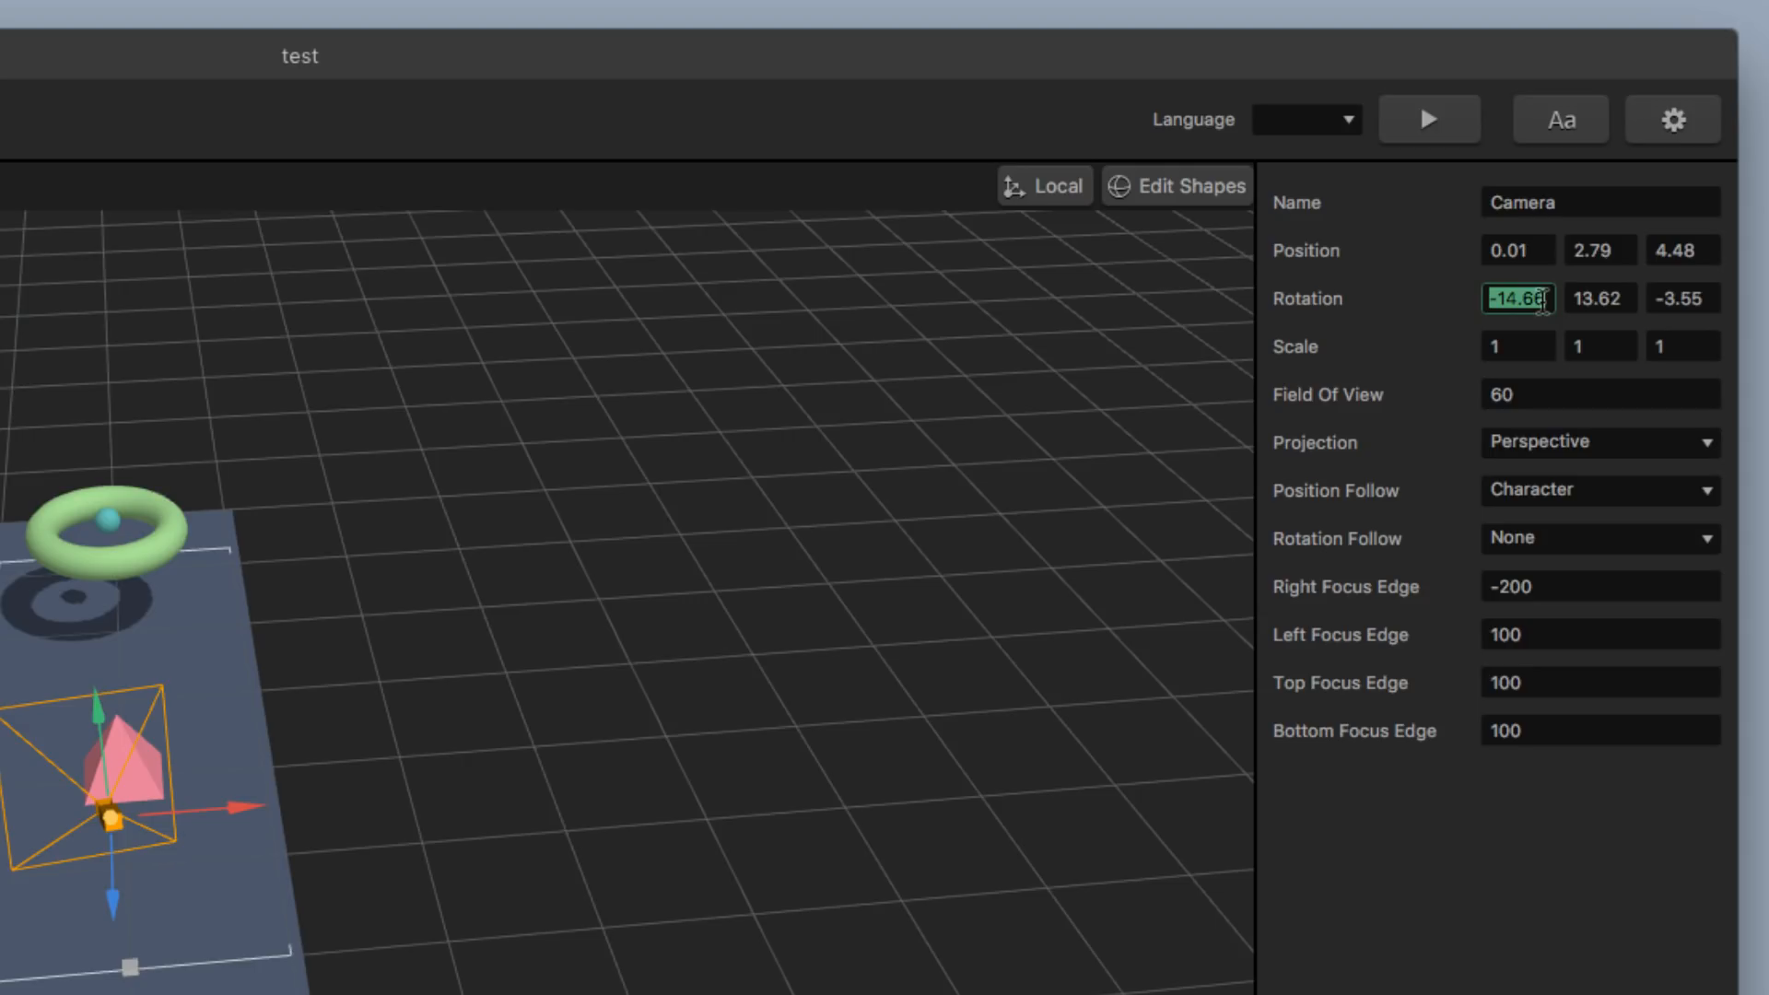
text(0)
key(Tab)
key(BackSpace)
key(BackSpace)
key(BackSpace)
key(BackSpace)
key(BackSpace)
text(0)
key(Tab)
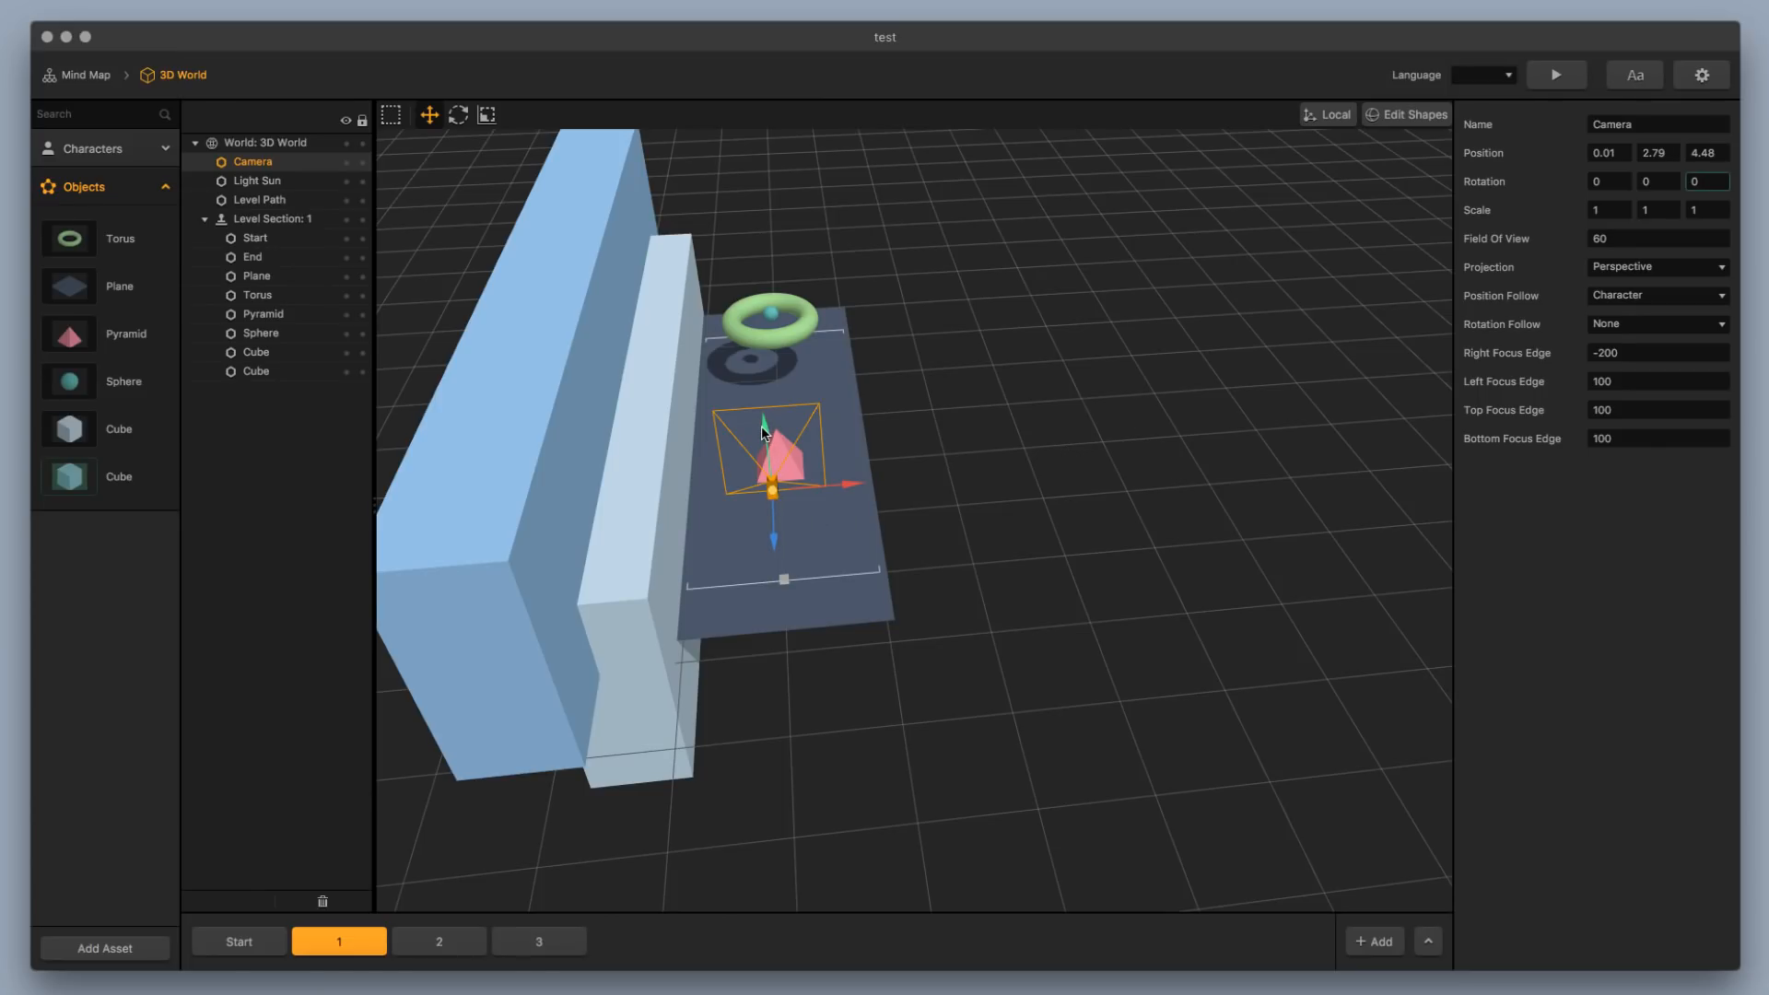
Lower the camera to Y position about 1.17 and preview the game from behind the cube
drag(767, 451, 771, 498)
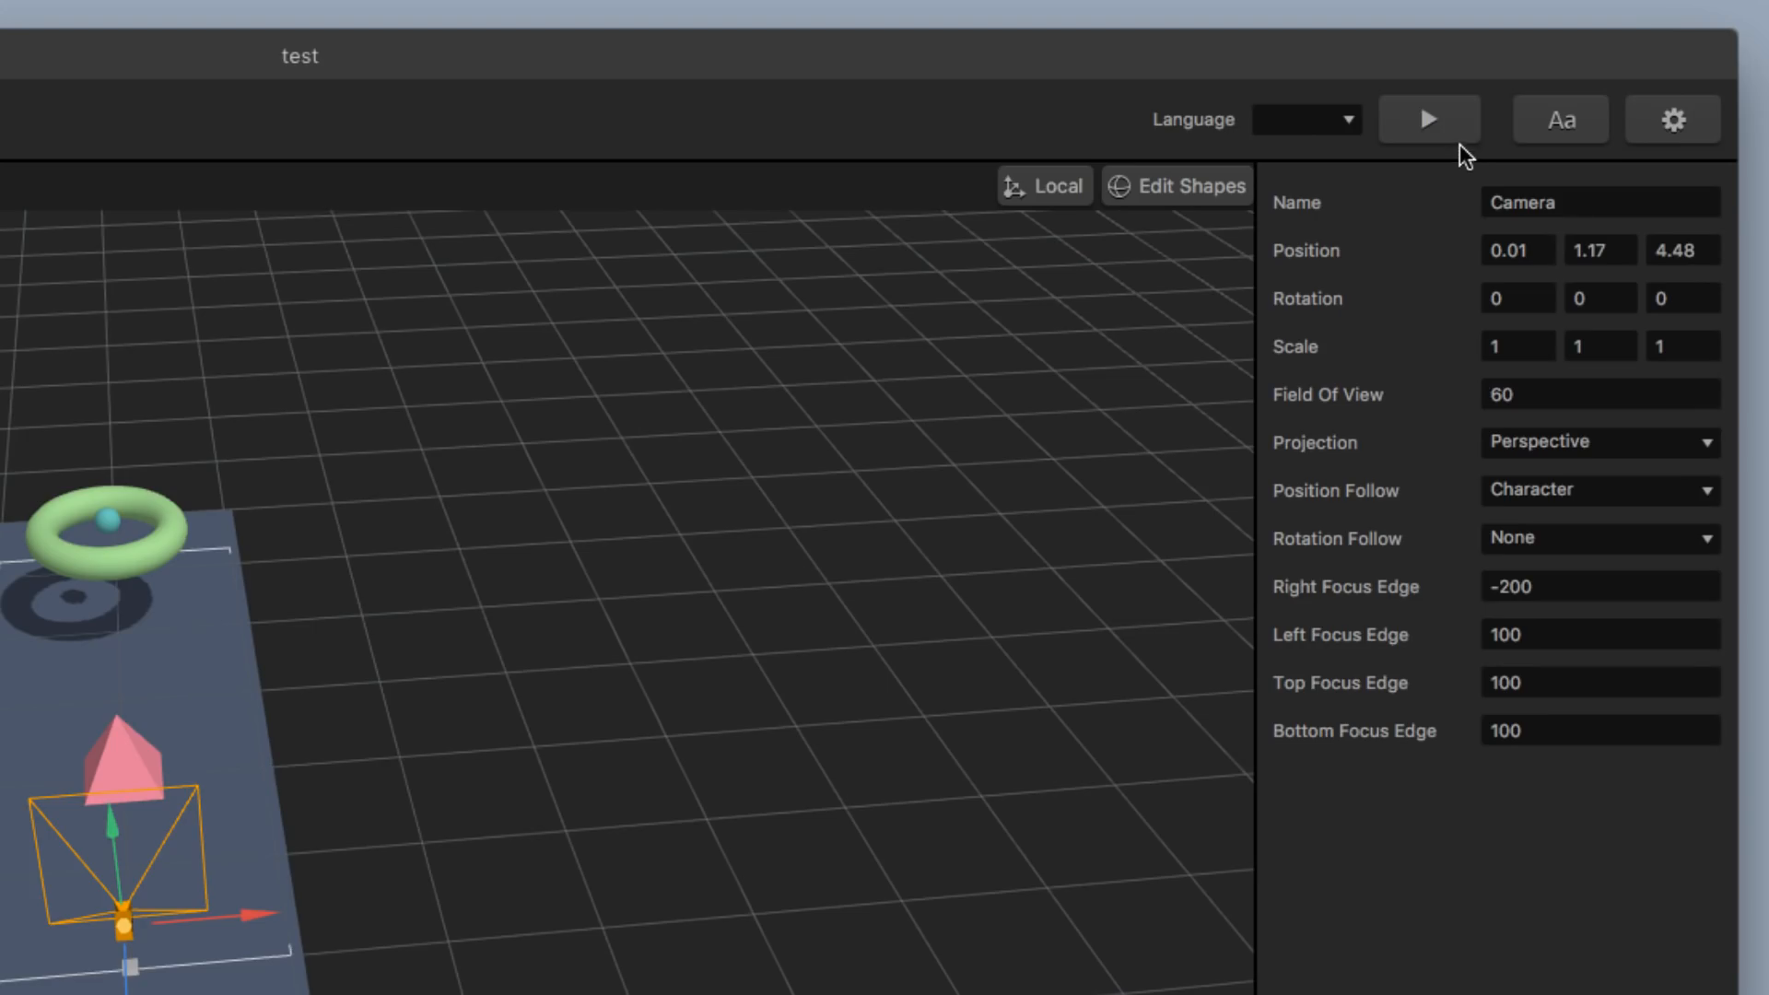
click(1435, 125)
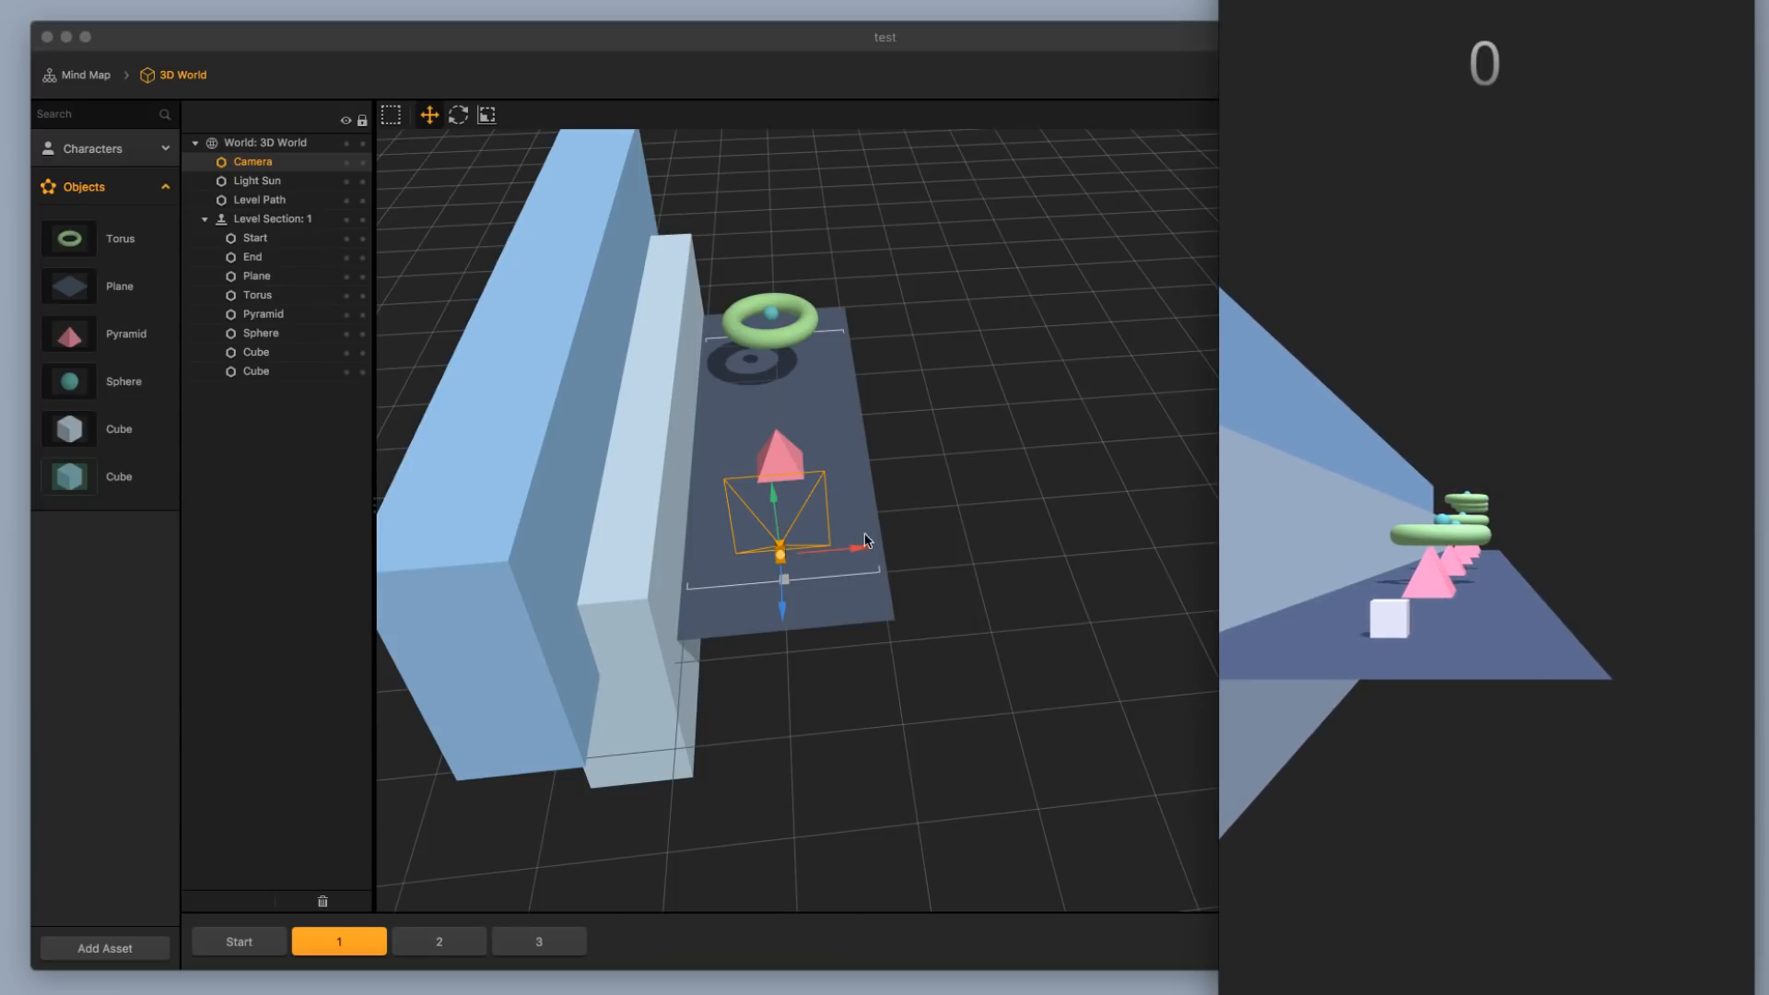
Raise the camera to Y position about 2.5 and stretch the ground plane of level section 1 lengthwise along the path
drag(789, 568, 749, 455)
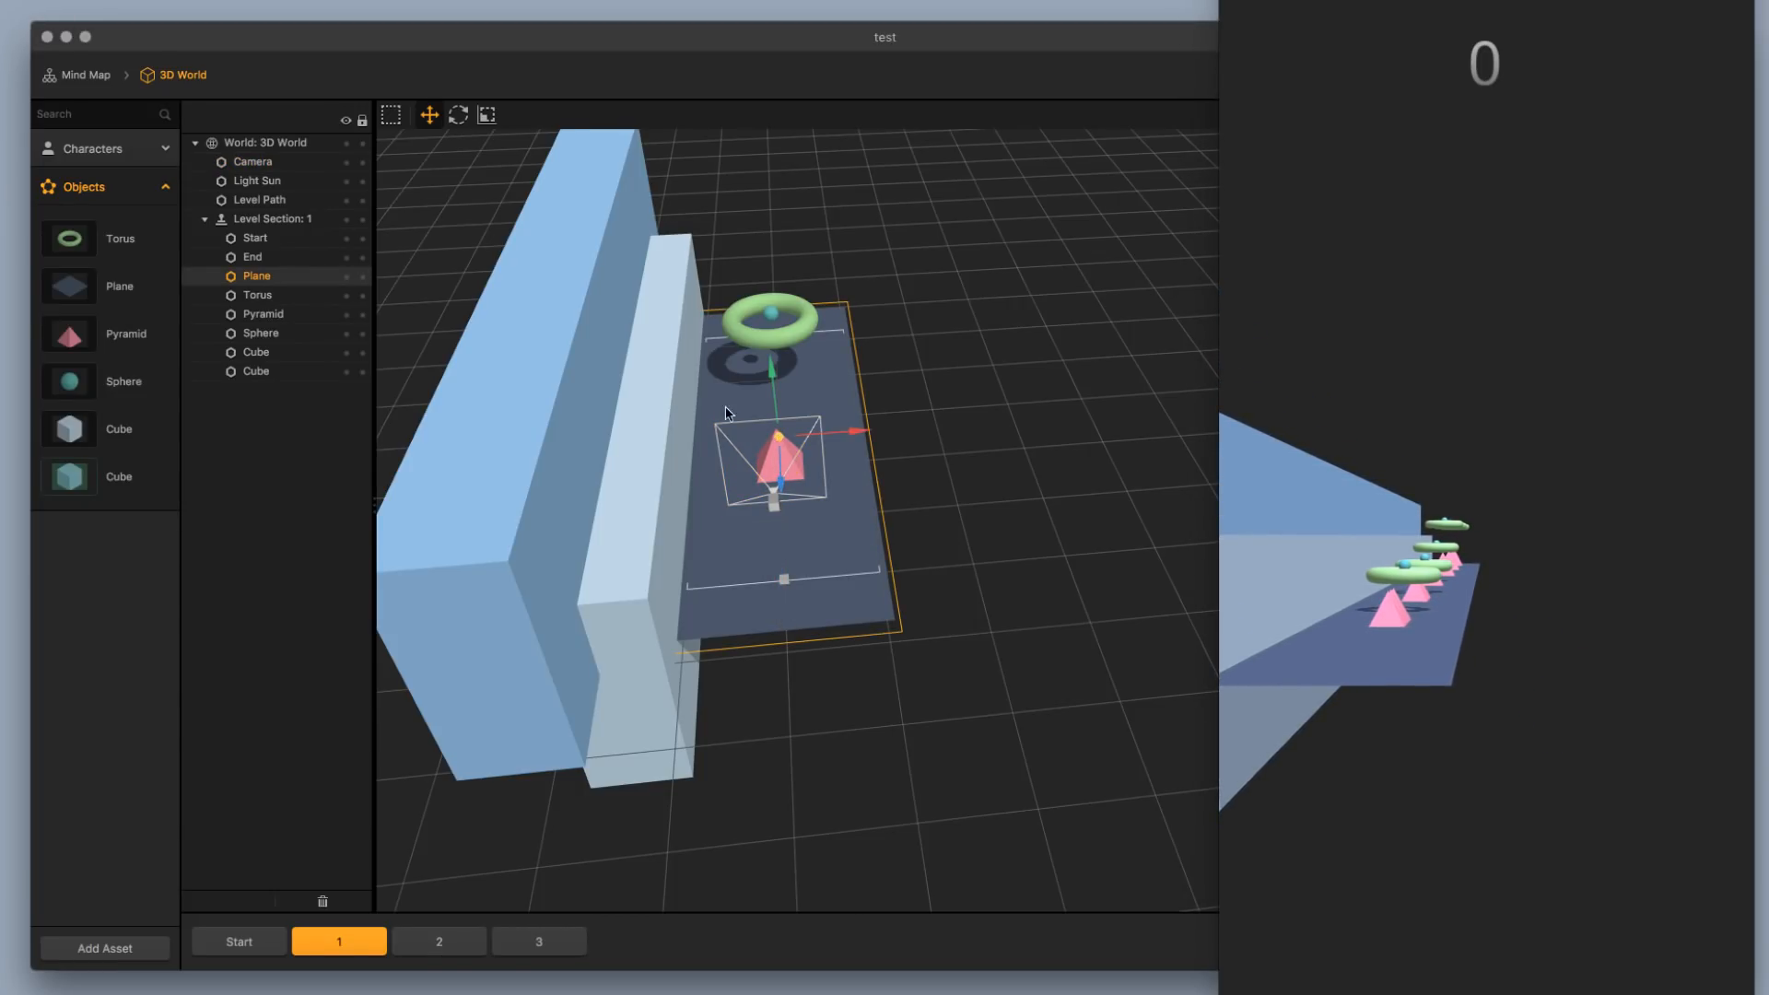
click(486, 114)
drag(781, 484, 789, 557)
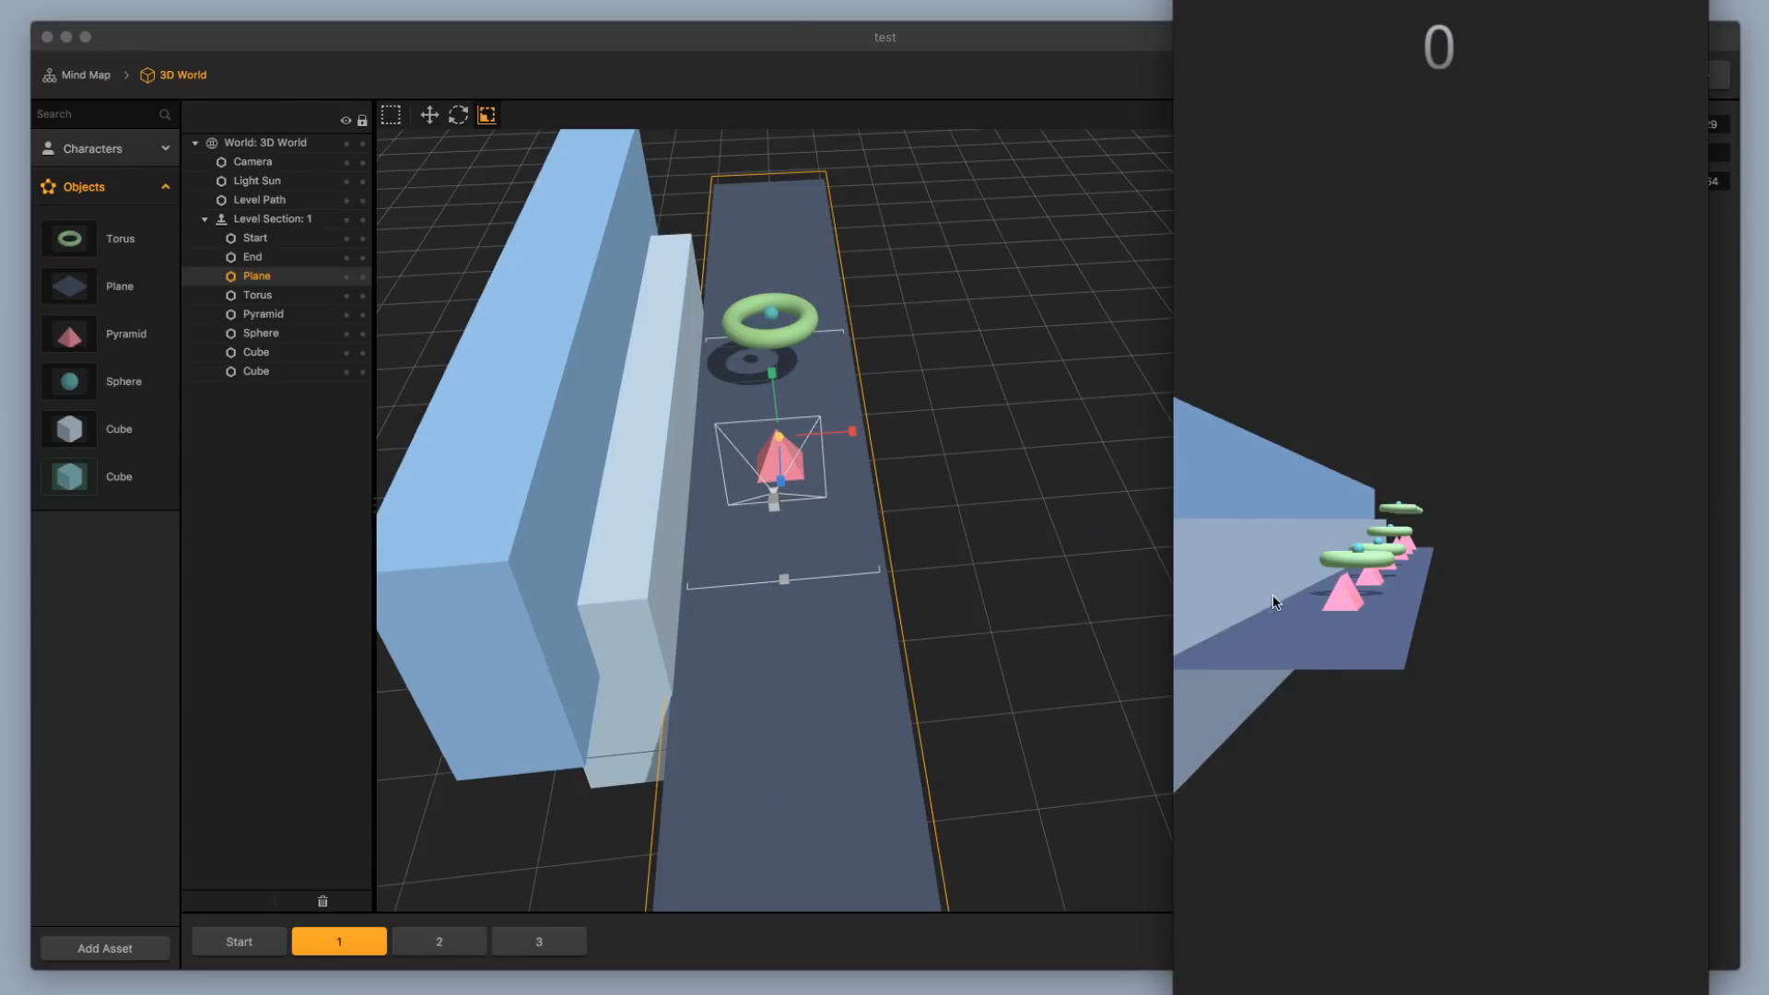
Stretch the light wall and the blue wall of level section 1 lengthwise along the path
click(626, 561)
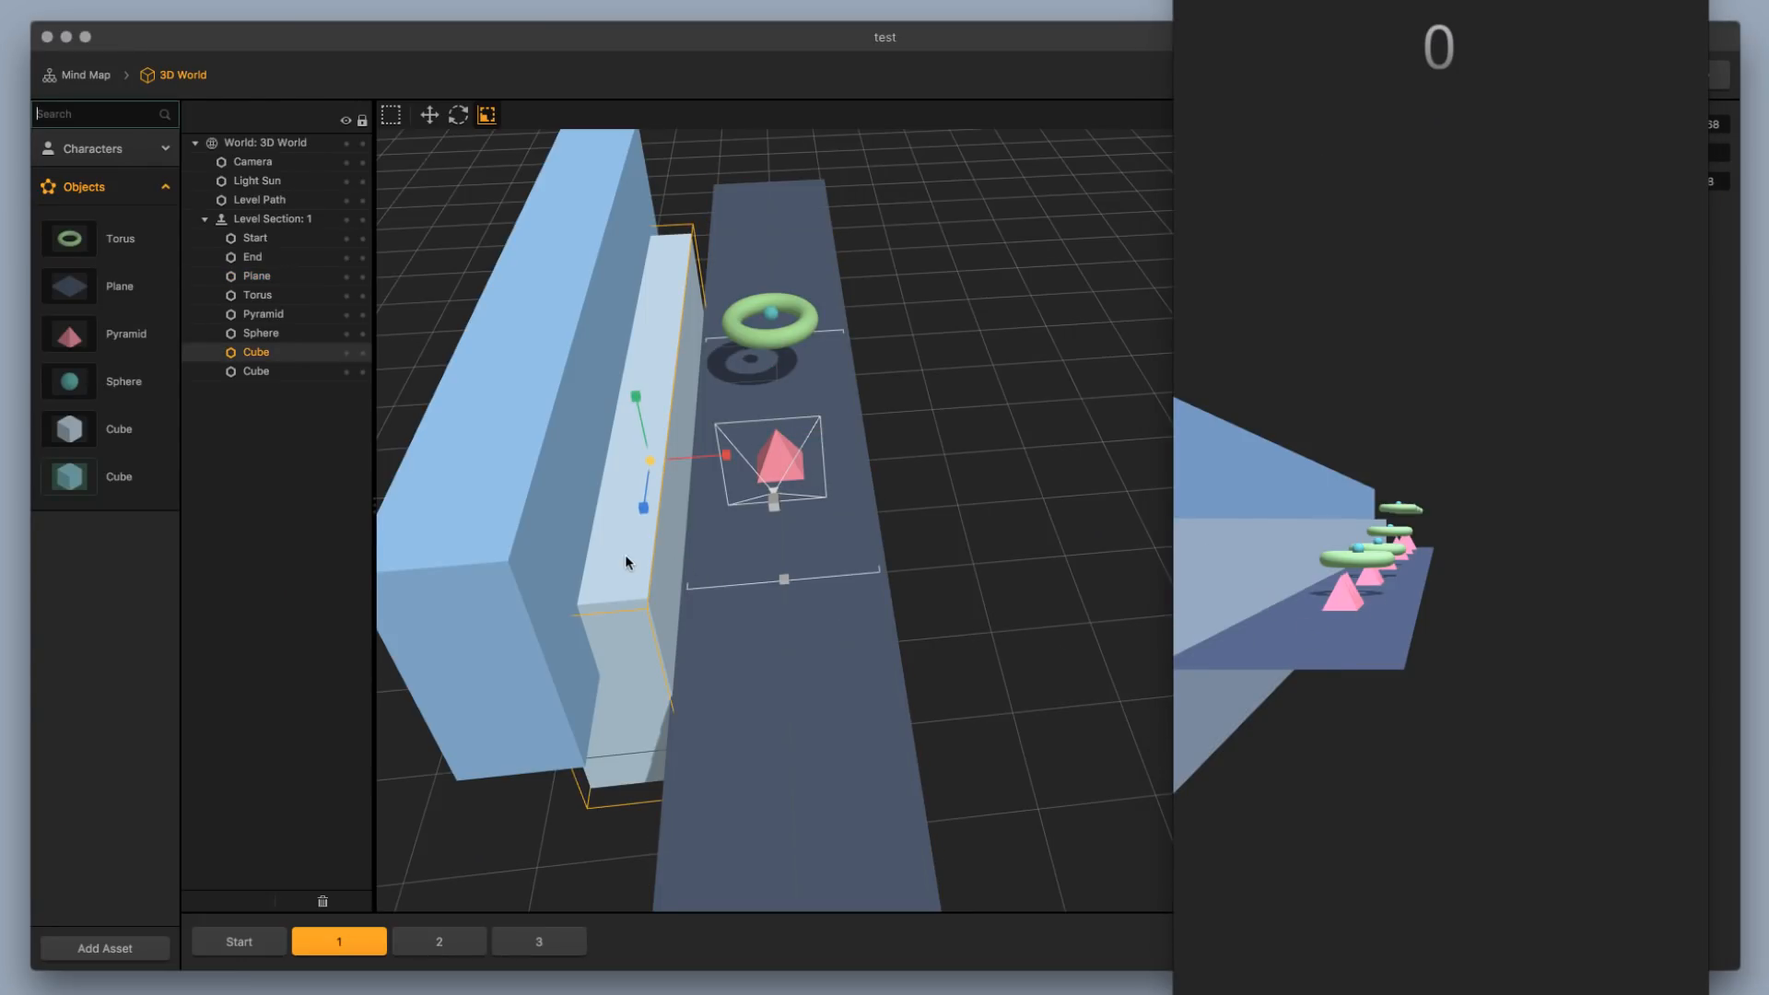
drag(644, 507, 638, 555)
click(511, 546)
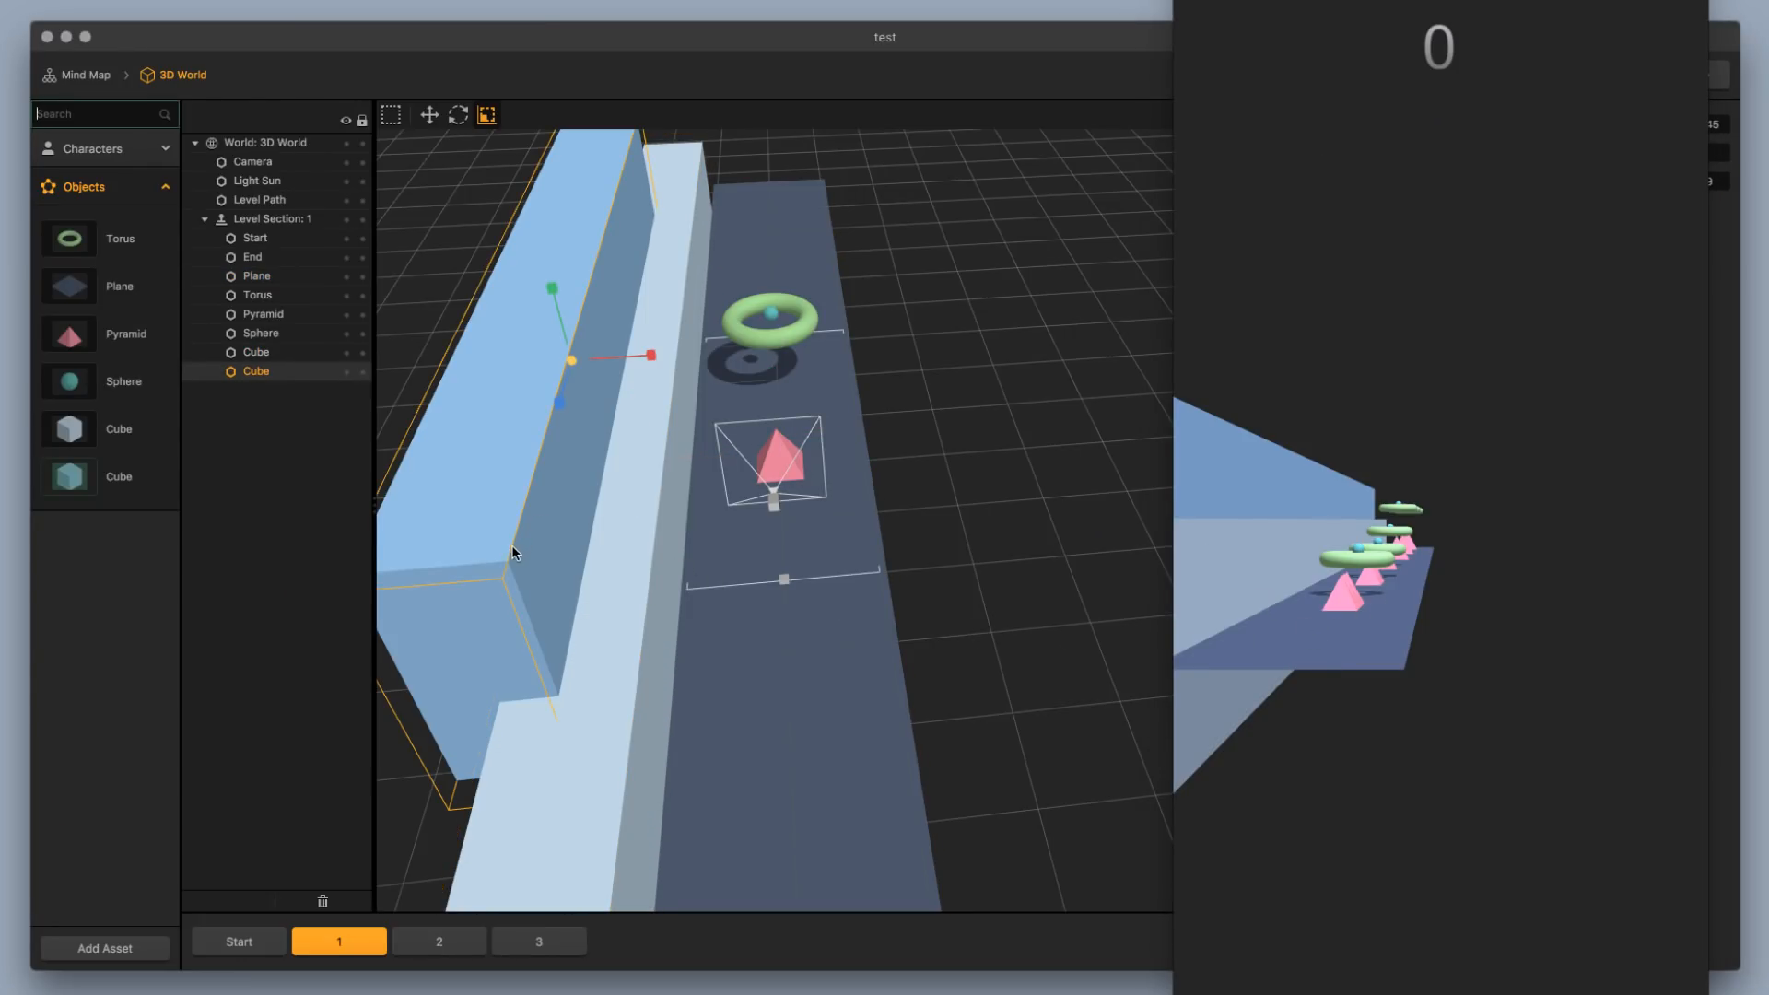
drag(559, 402, 555, 451)
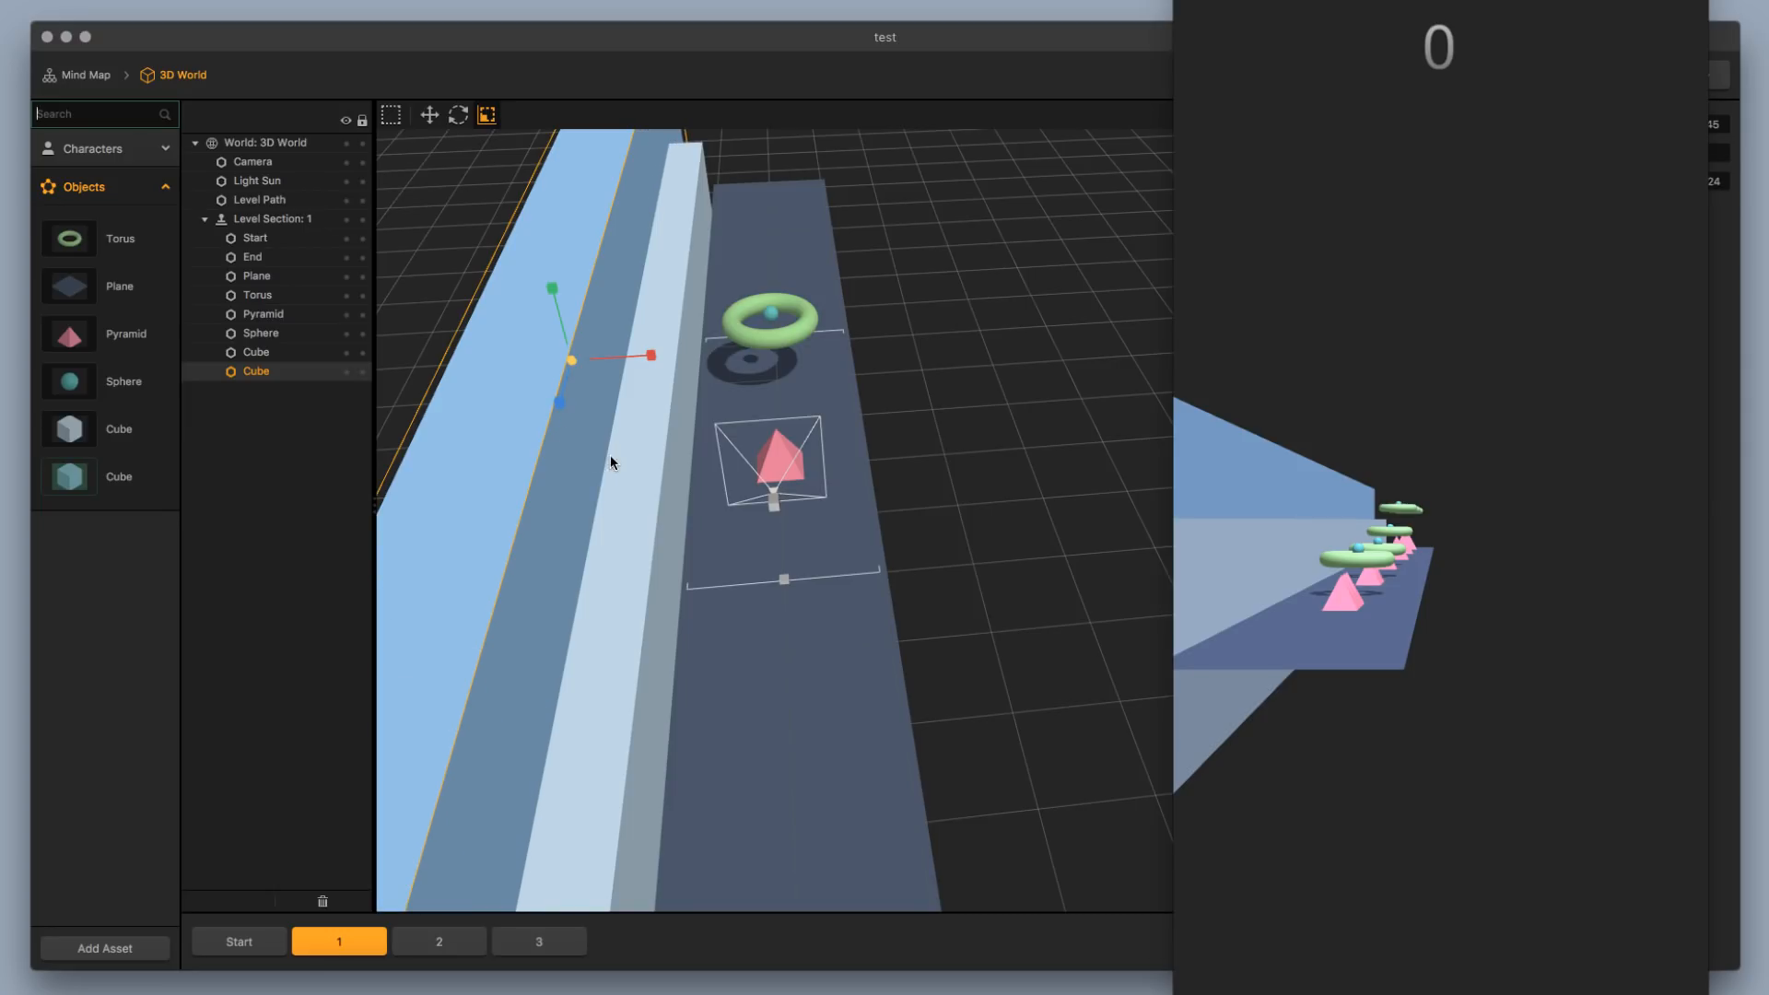
Duplicate the light wall and the blue wall of section 1 and move the copies to the opposite side of the path
click(650, 477)
key(super+d)
click(429, 114)
drag(747, 460, 956, 449)
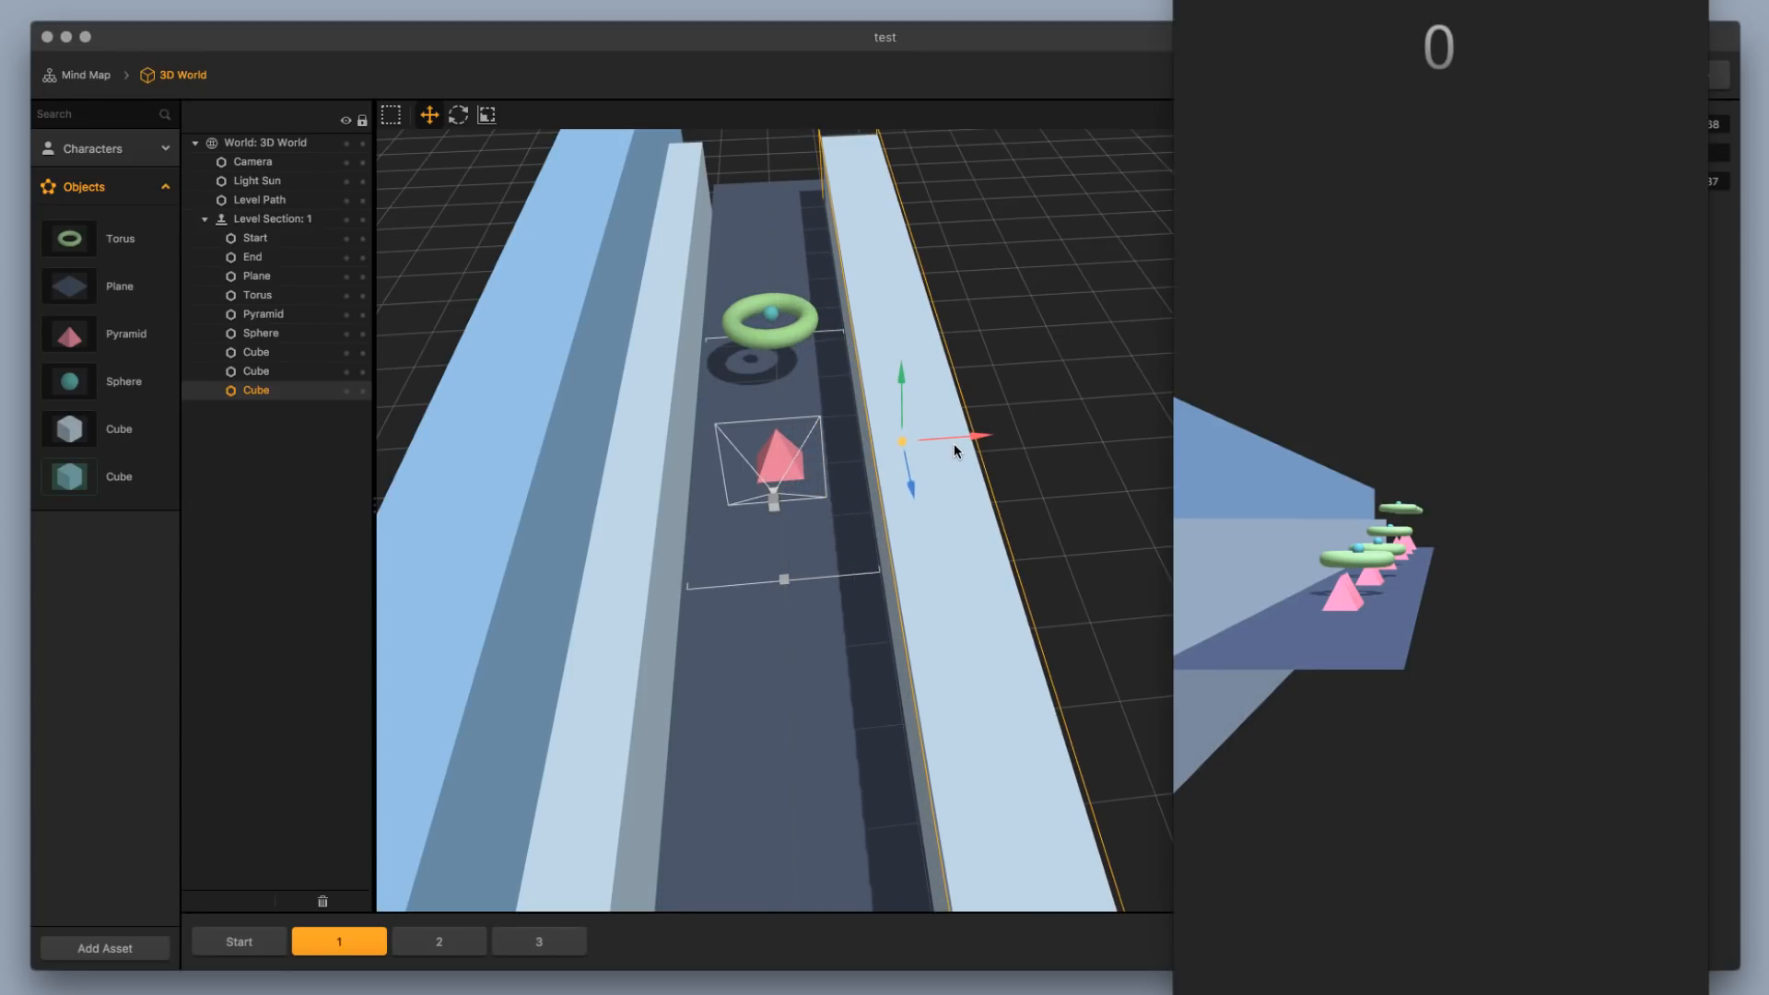
click(564, 402)
key(super+d)
drag(657, 358, 1031, 358)
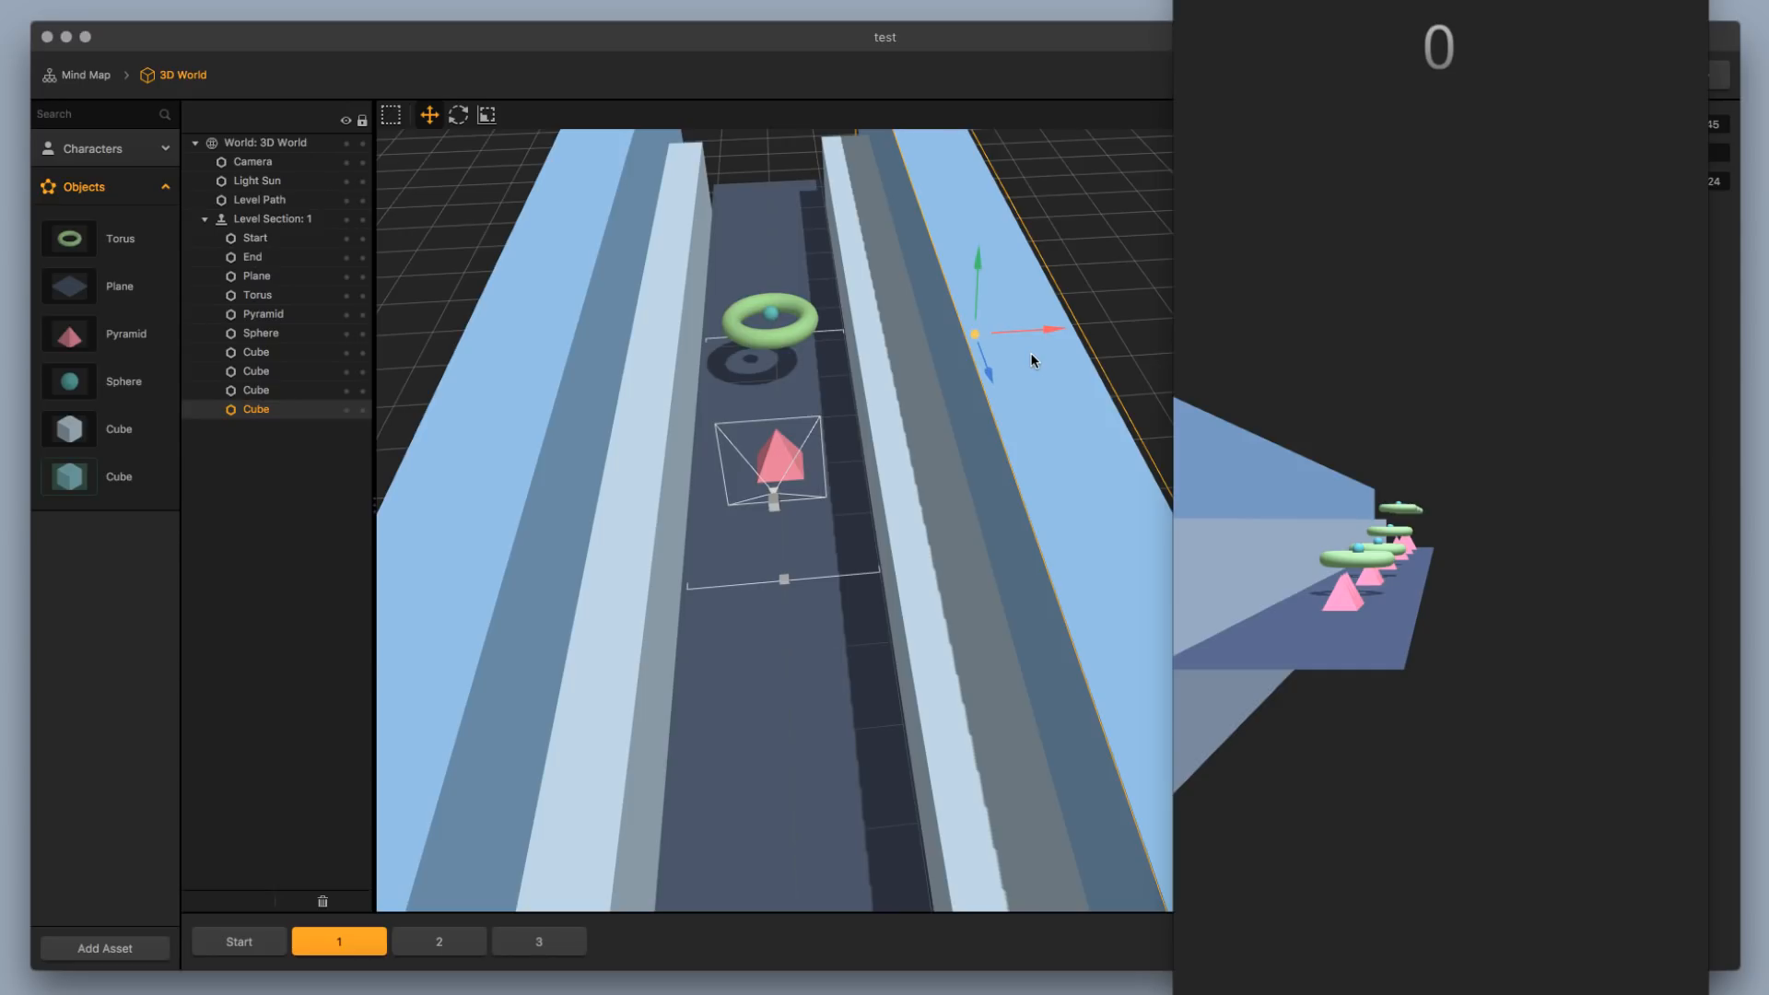
Copy the two duplicated walls from section 1 into level sections Start, 2 and 3
shift+click(955, 495)
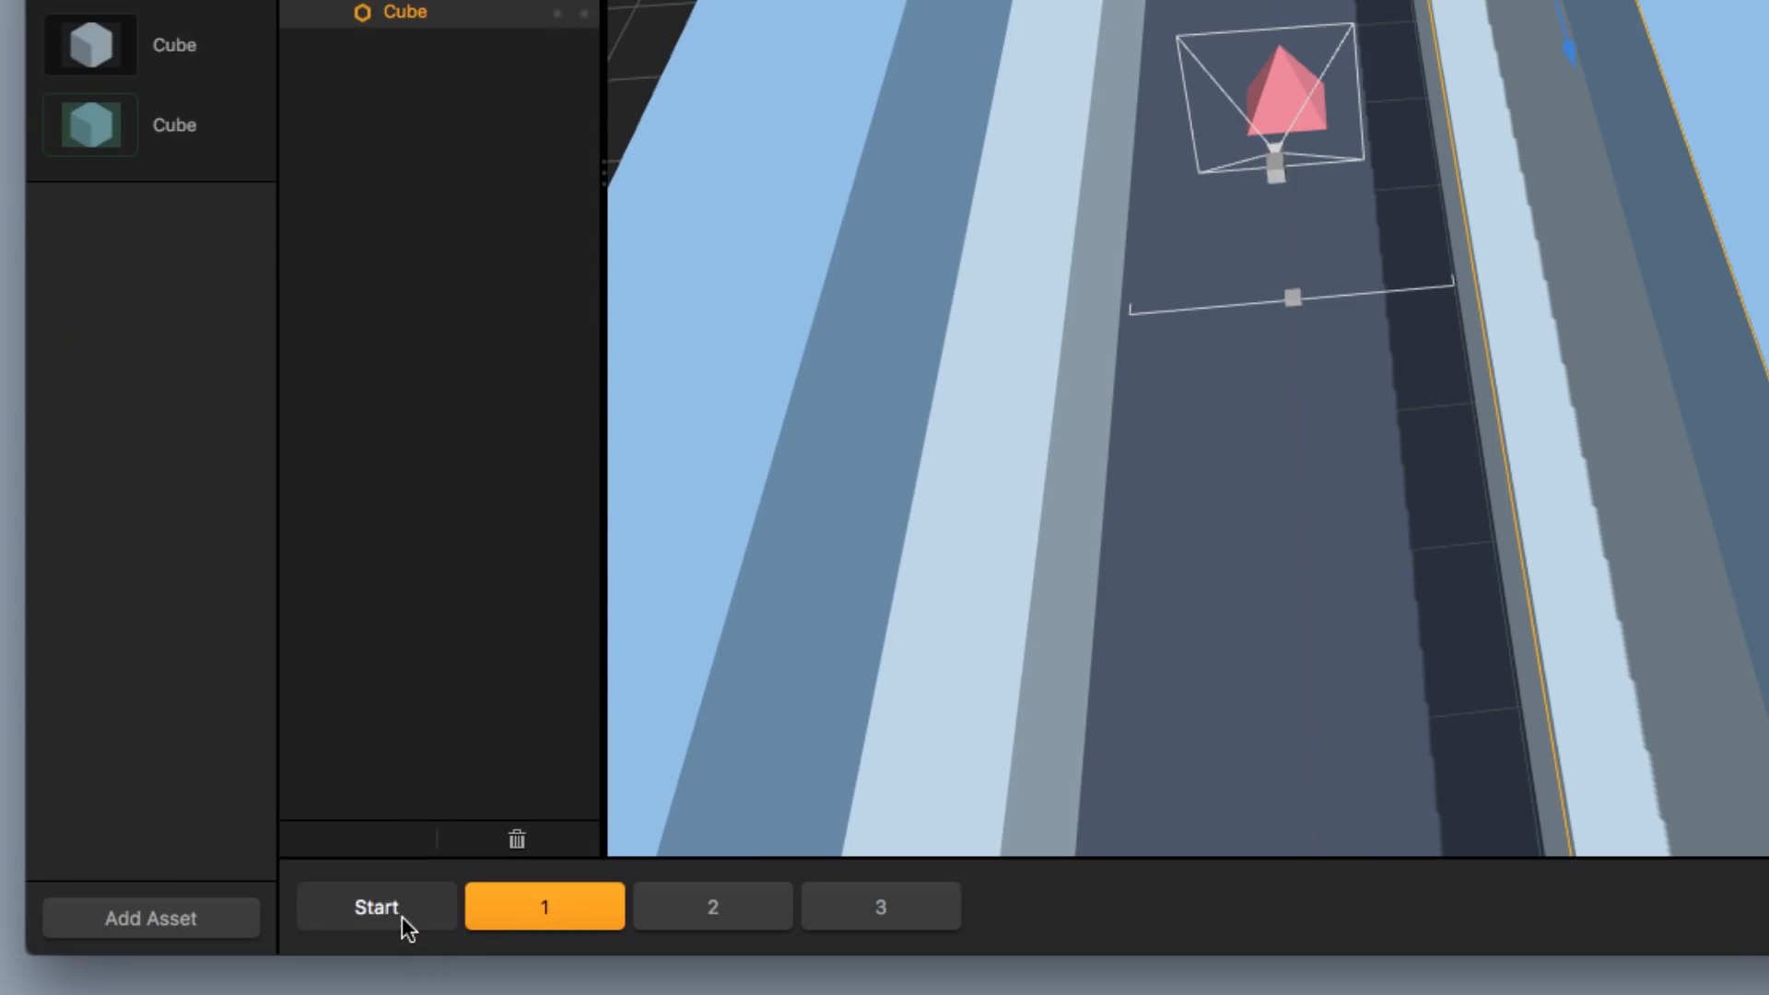
click(402, 916)
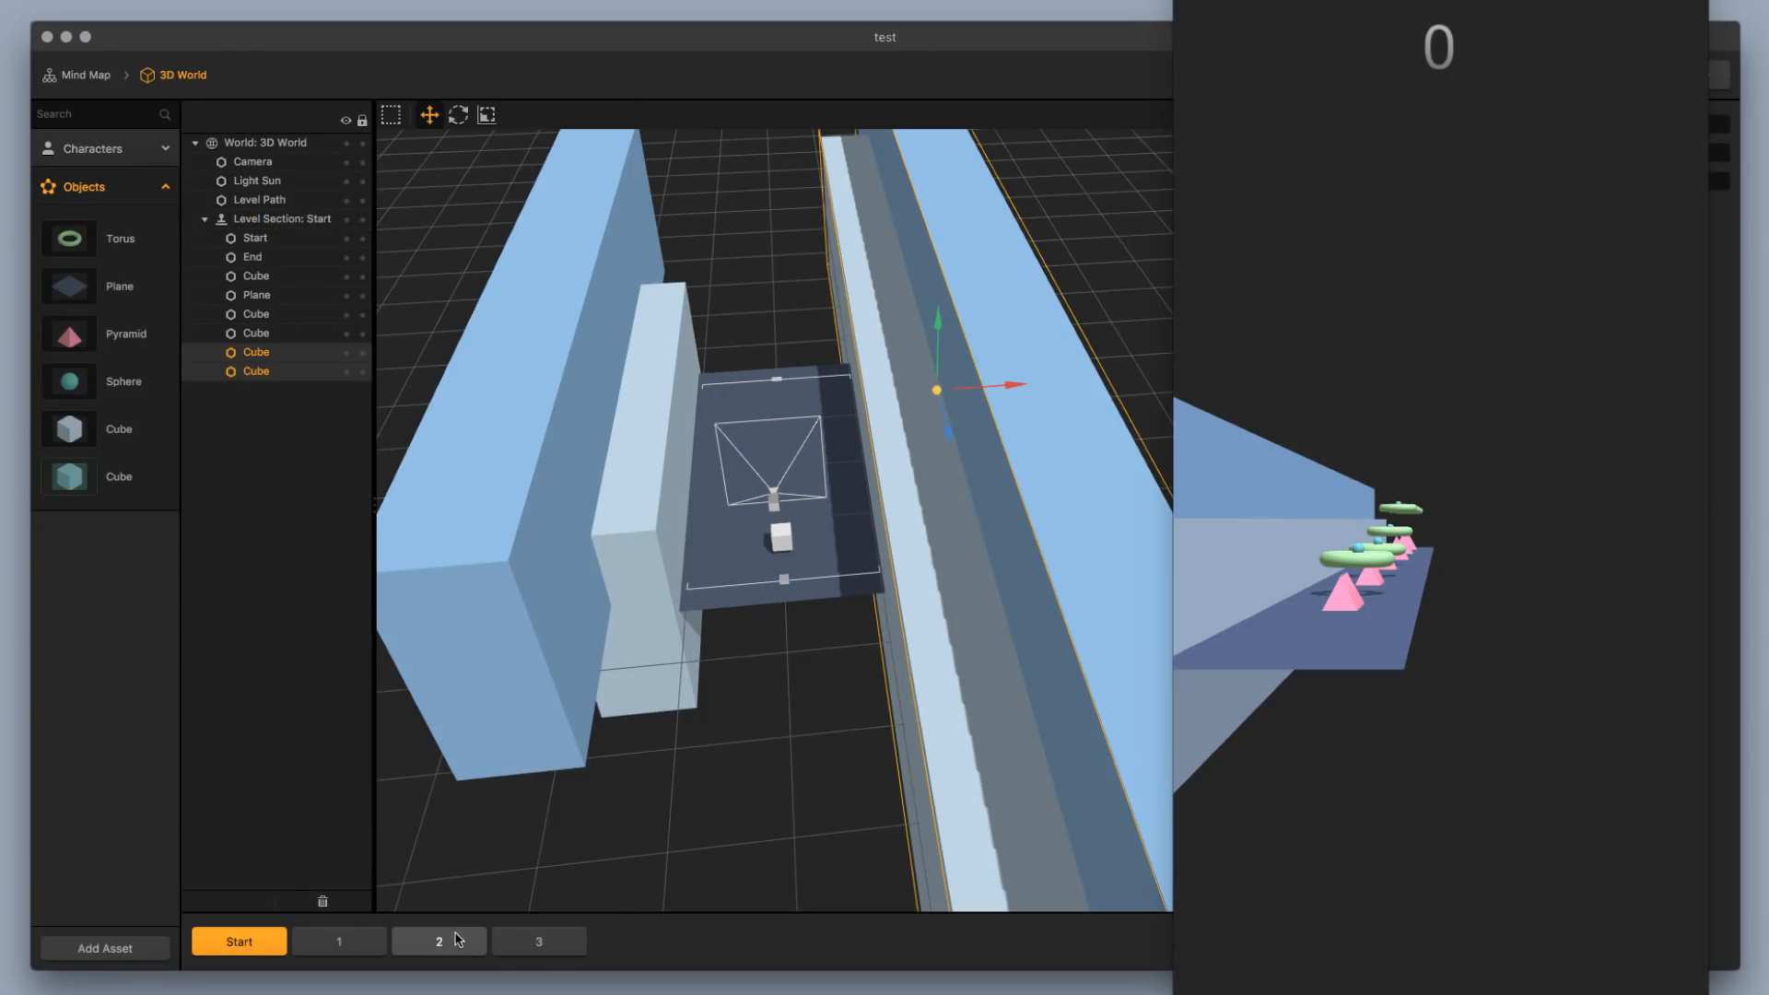
click(414, 949)
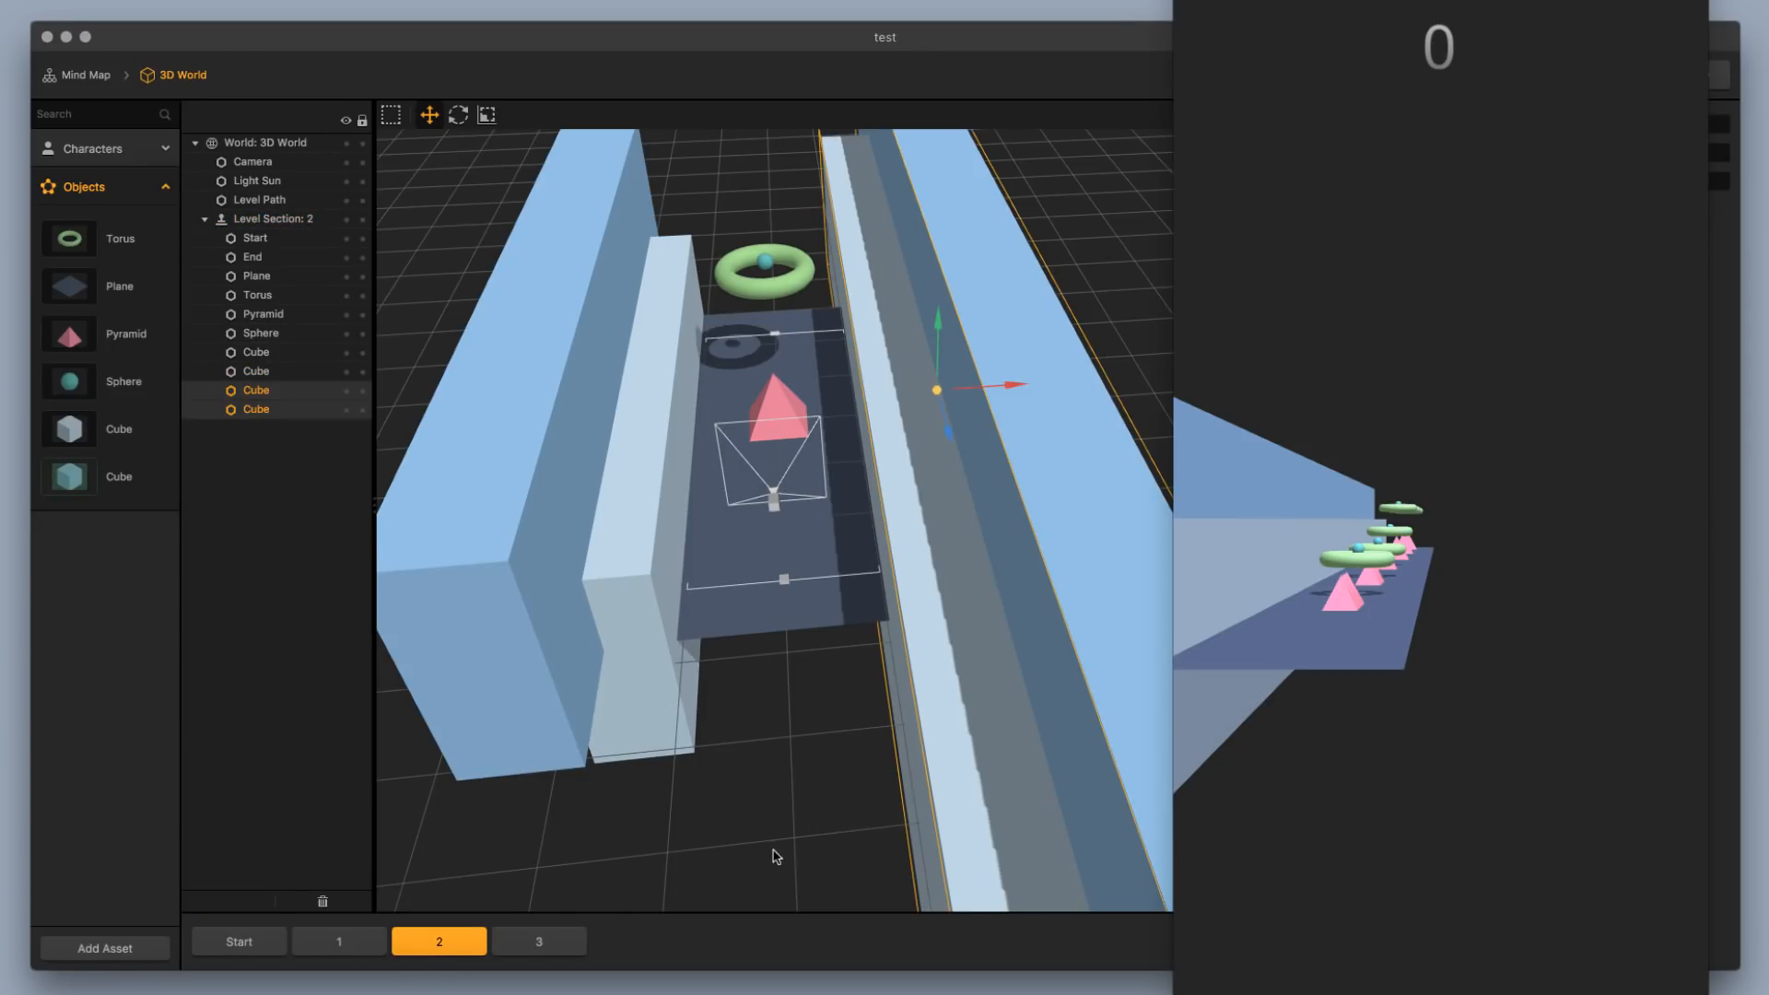
click(551, 942)
Stretch the original light wall, the original blue wall and the ground plane of level section 3 lengthwise along the path
click(640, 595)
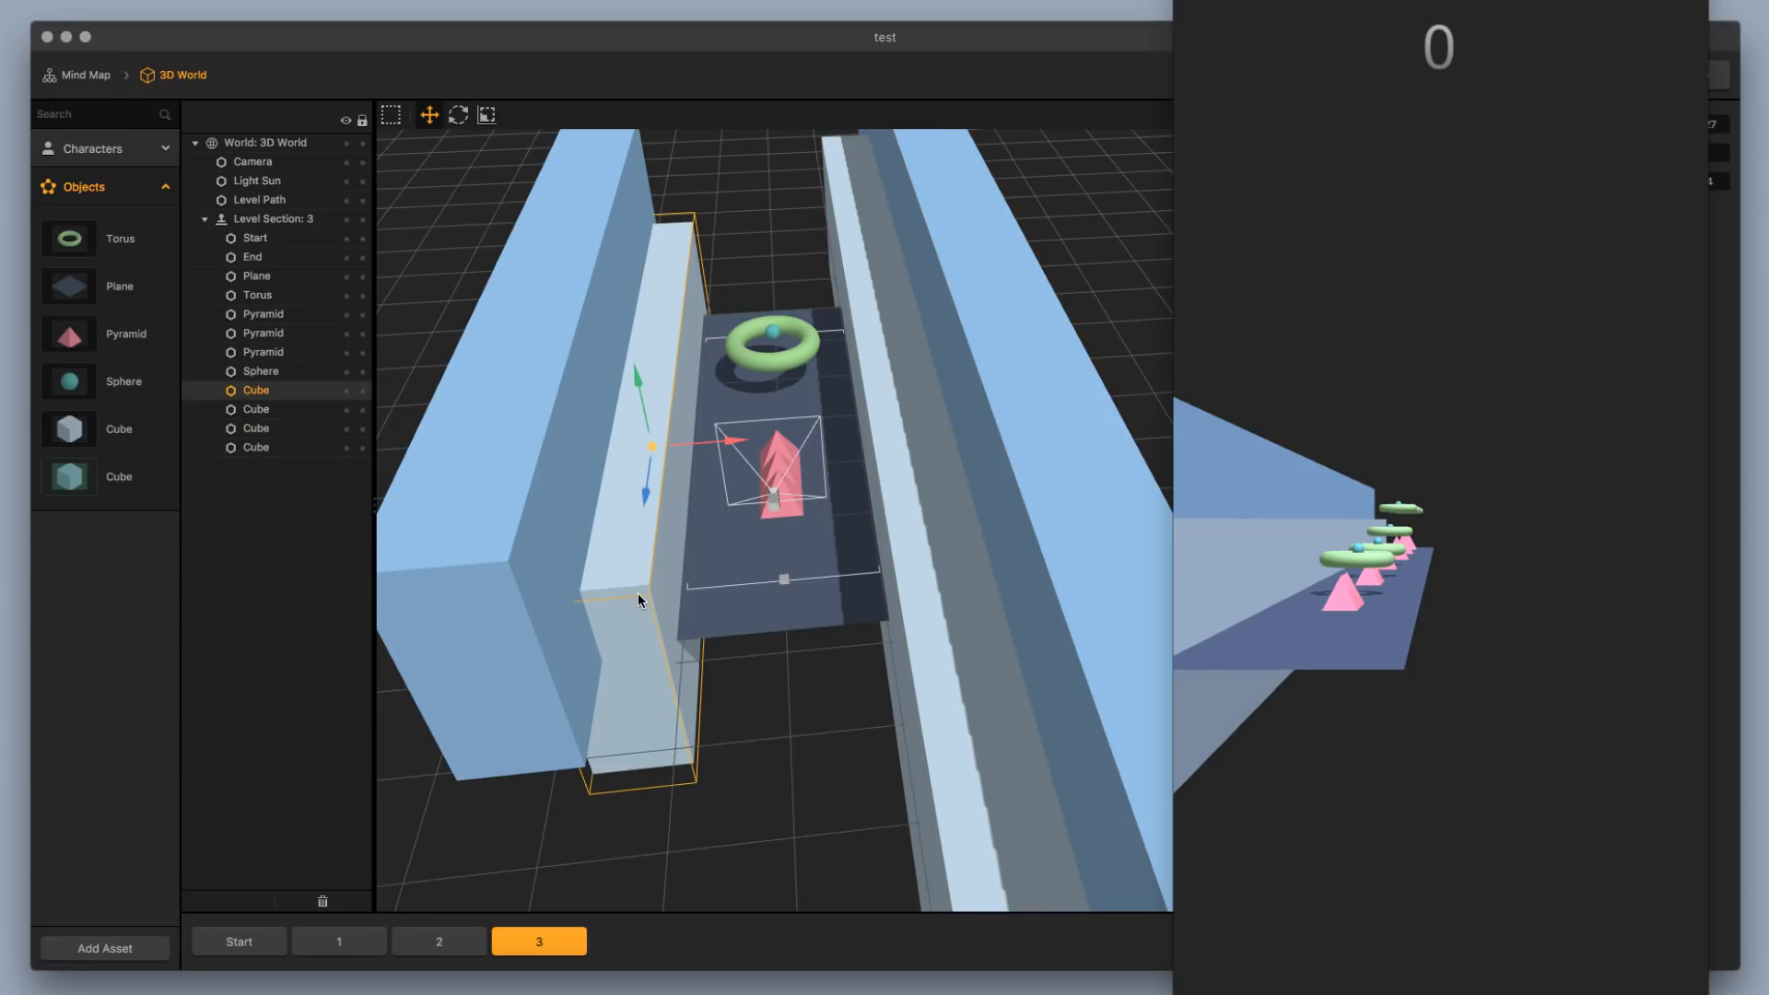
click(486, 114)
drag(651, 490, 640, 601)
click(521, 549)
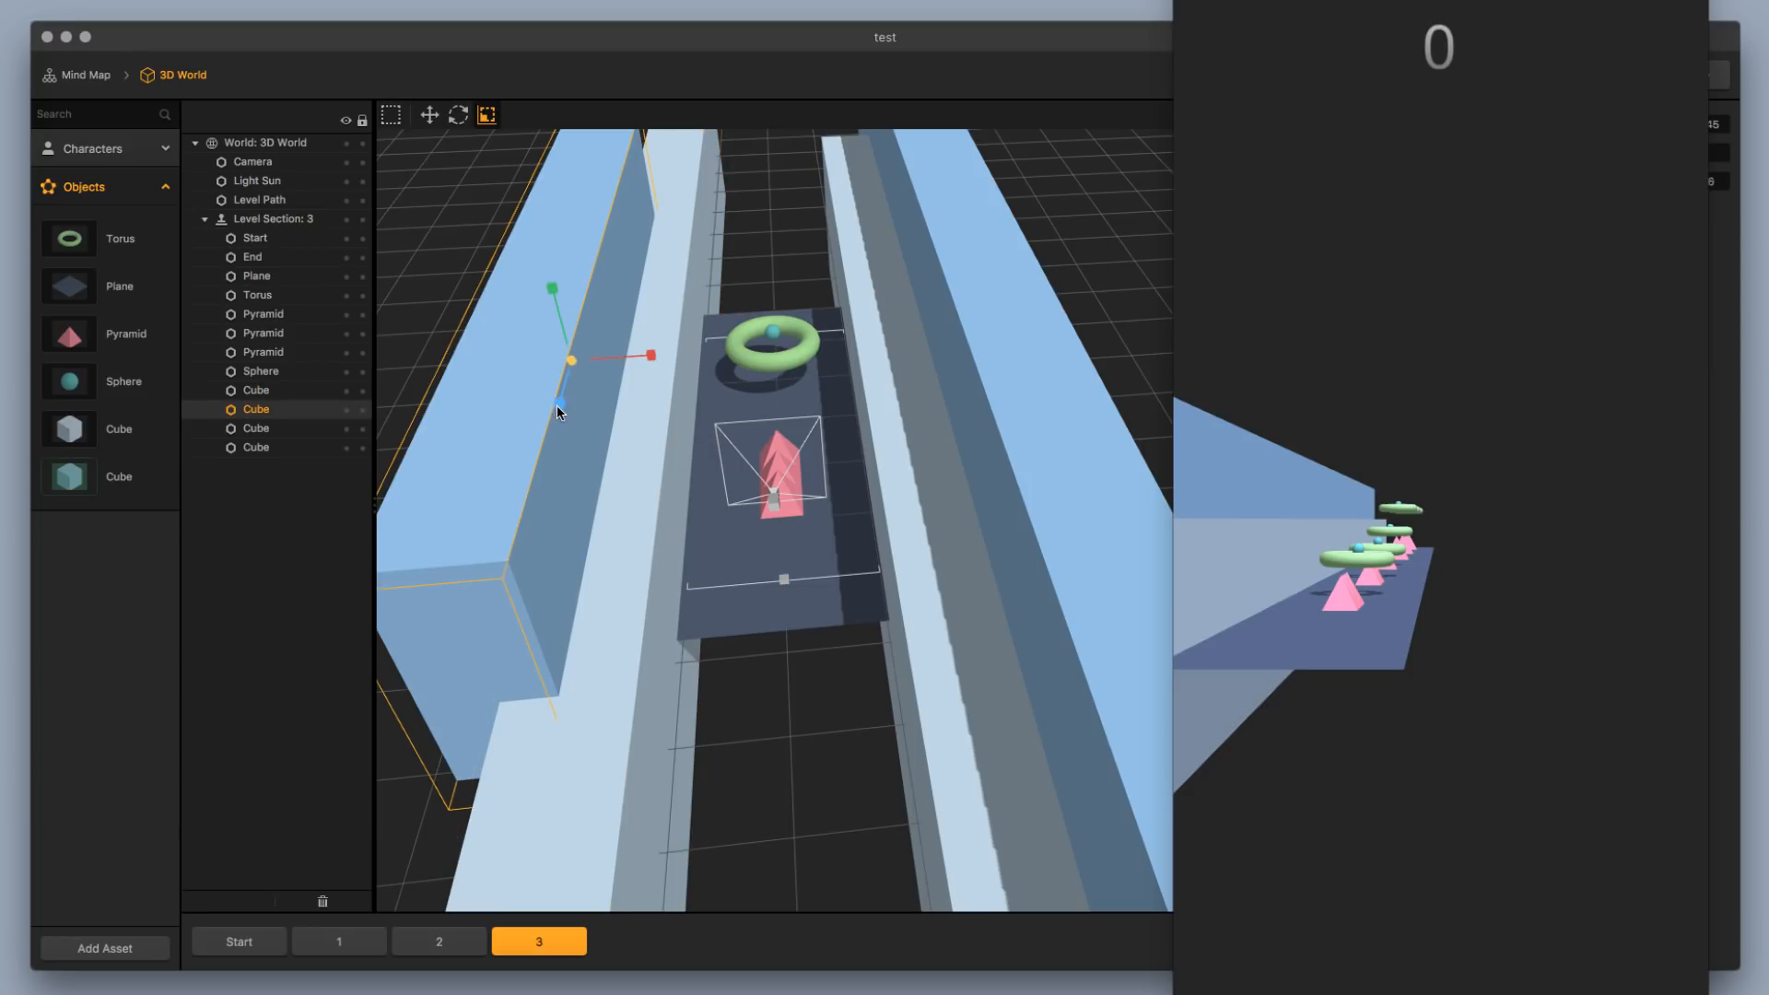
drag(557, 406, 551, 489)
click(823, 622)
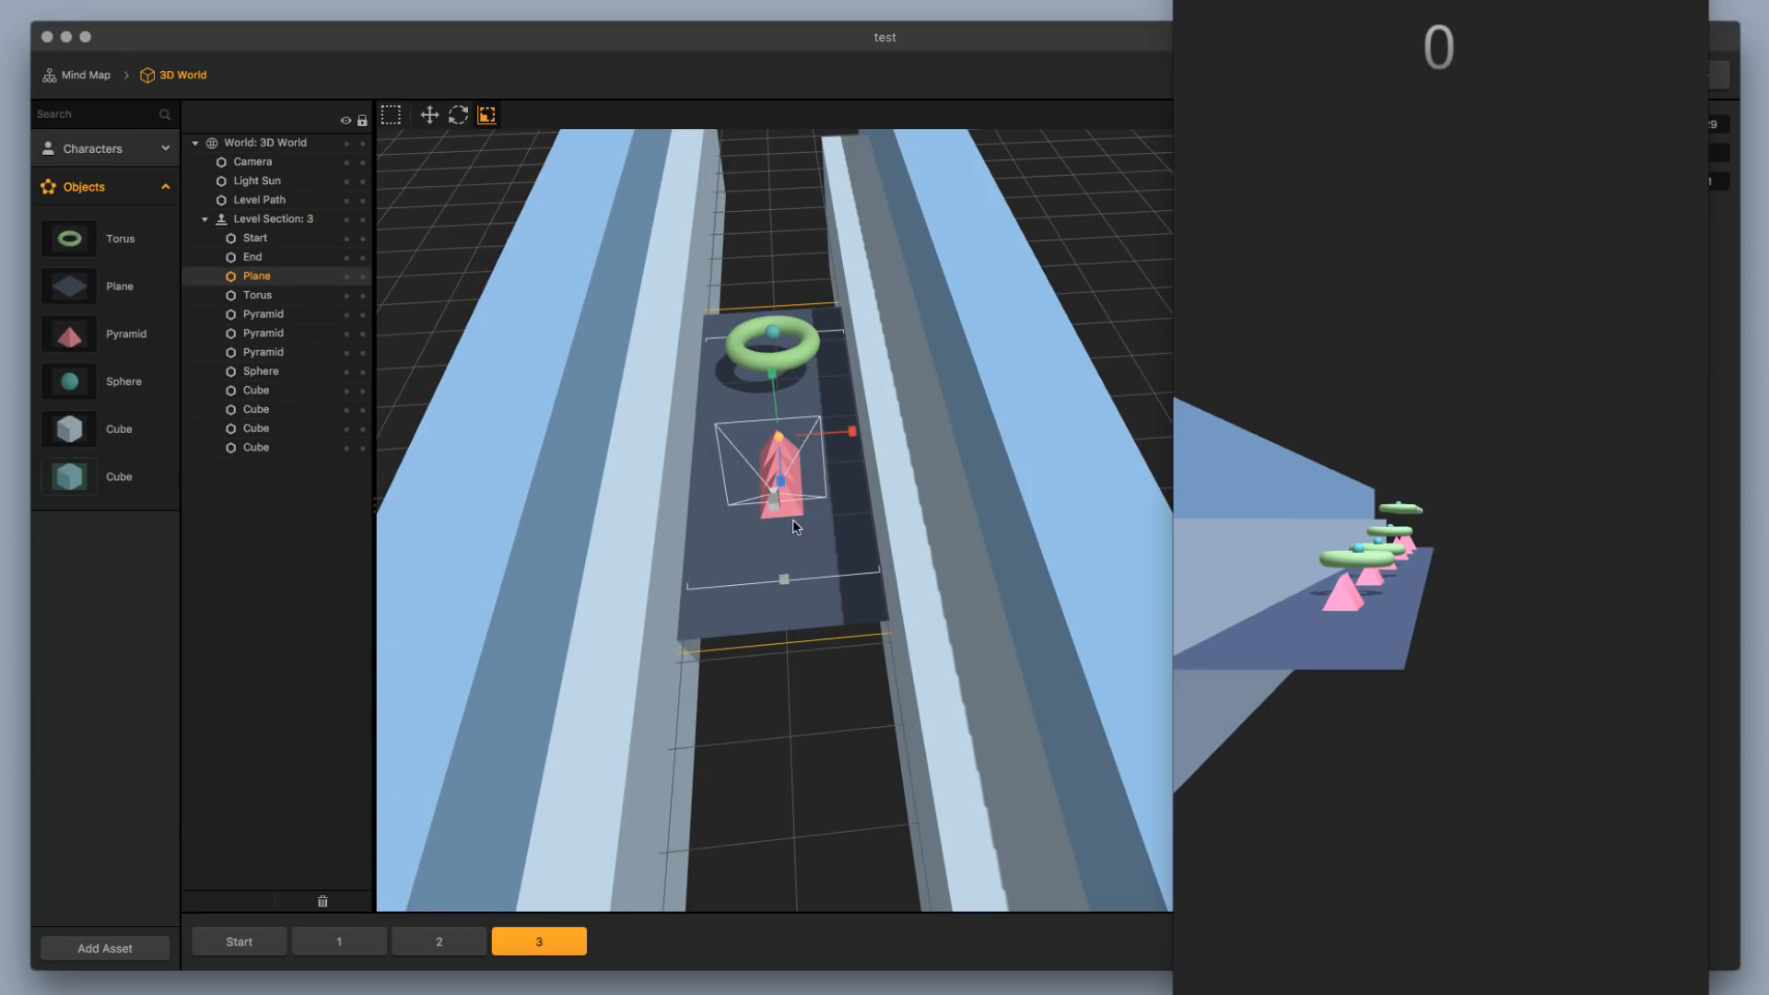
drag(779, 479, 790, 566)
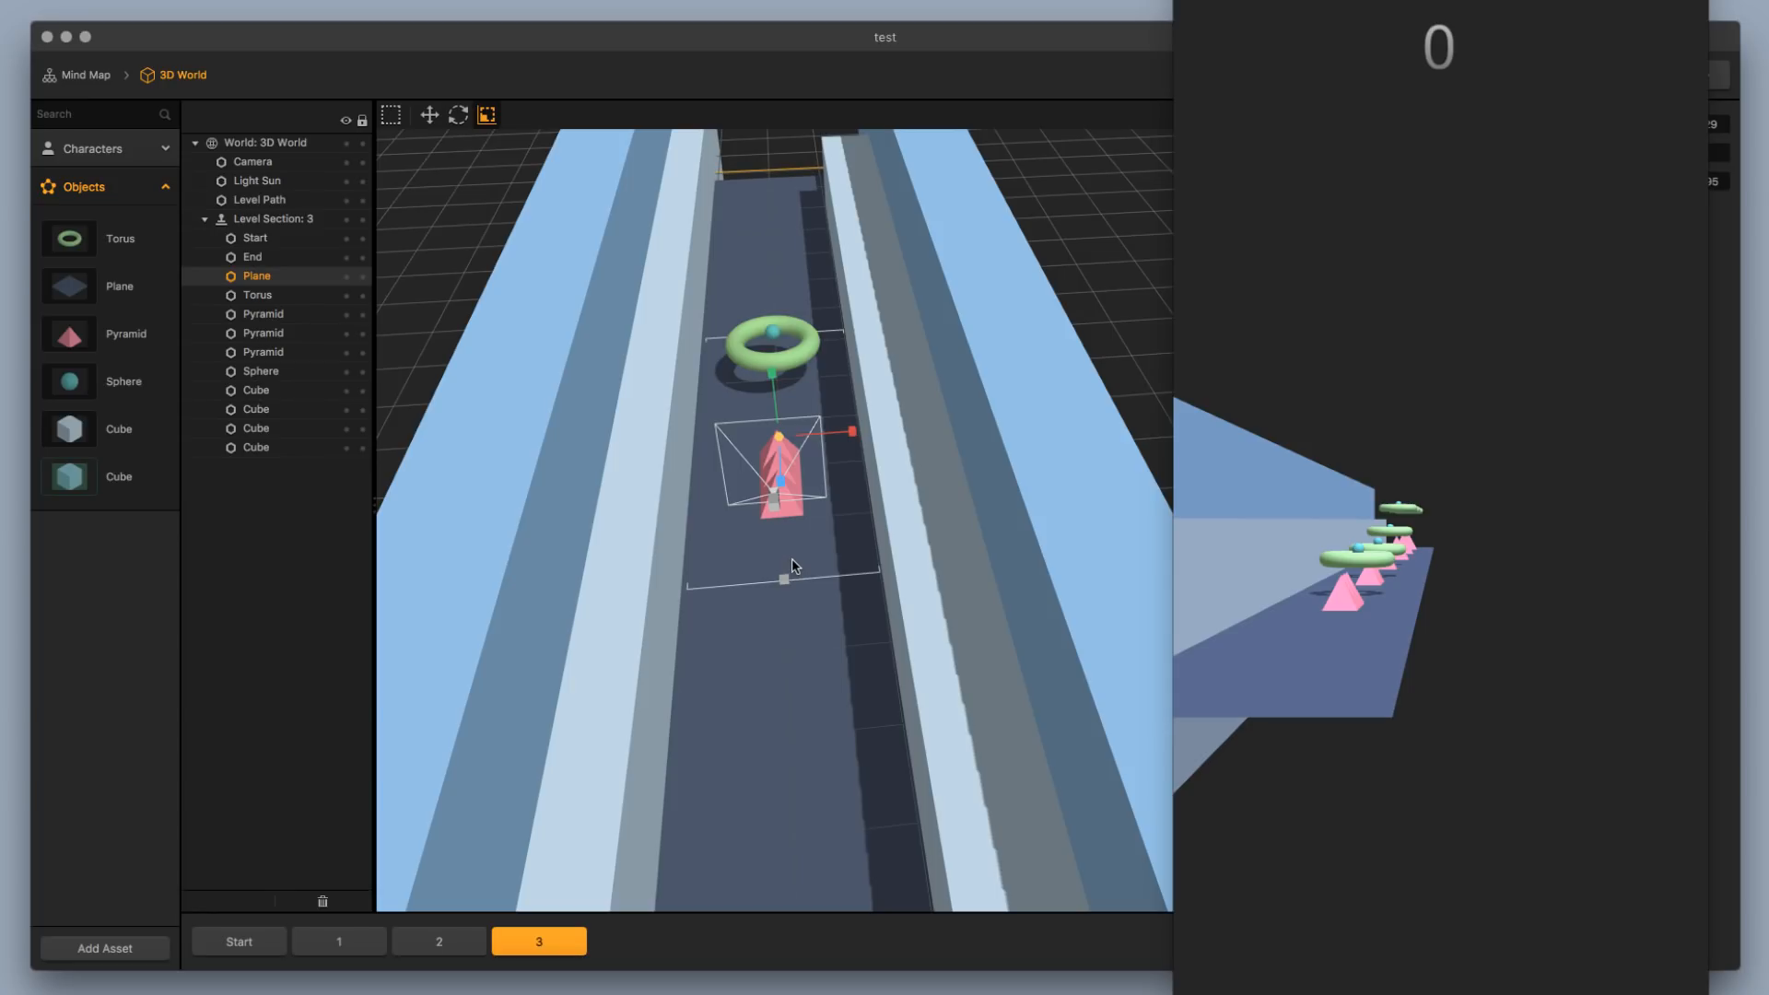
Stretch the ground plane and the two short walls of level section 2 lengthwise along the path
click(439, 941)
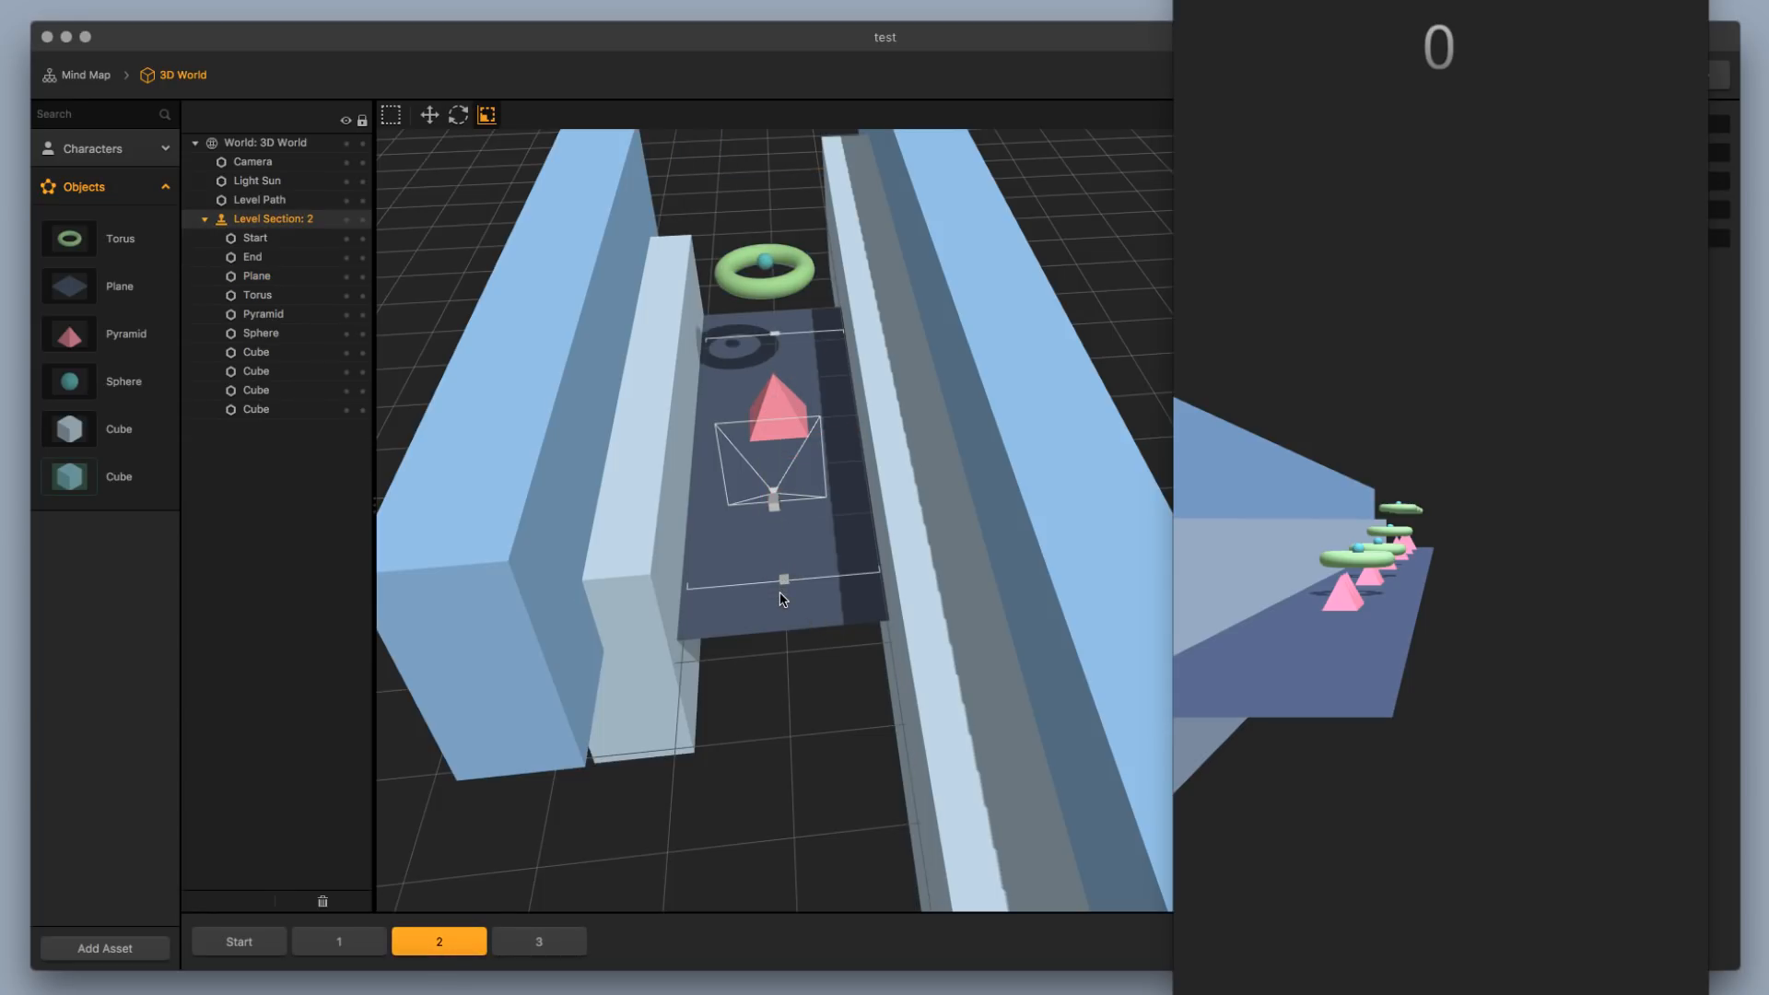
click(800, 514)
drag(783, 481, 783, 556)
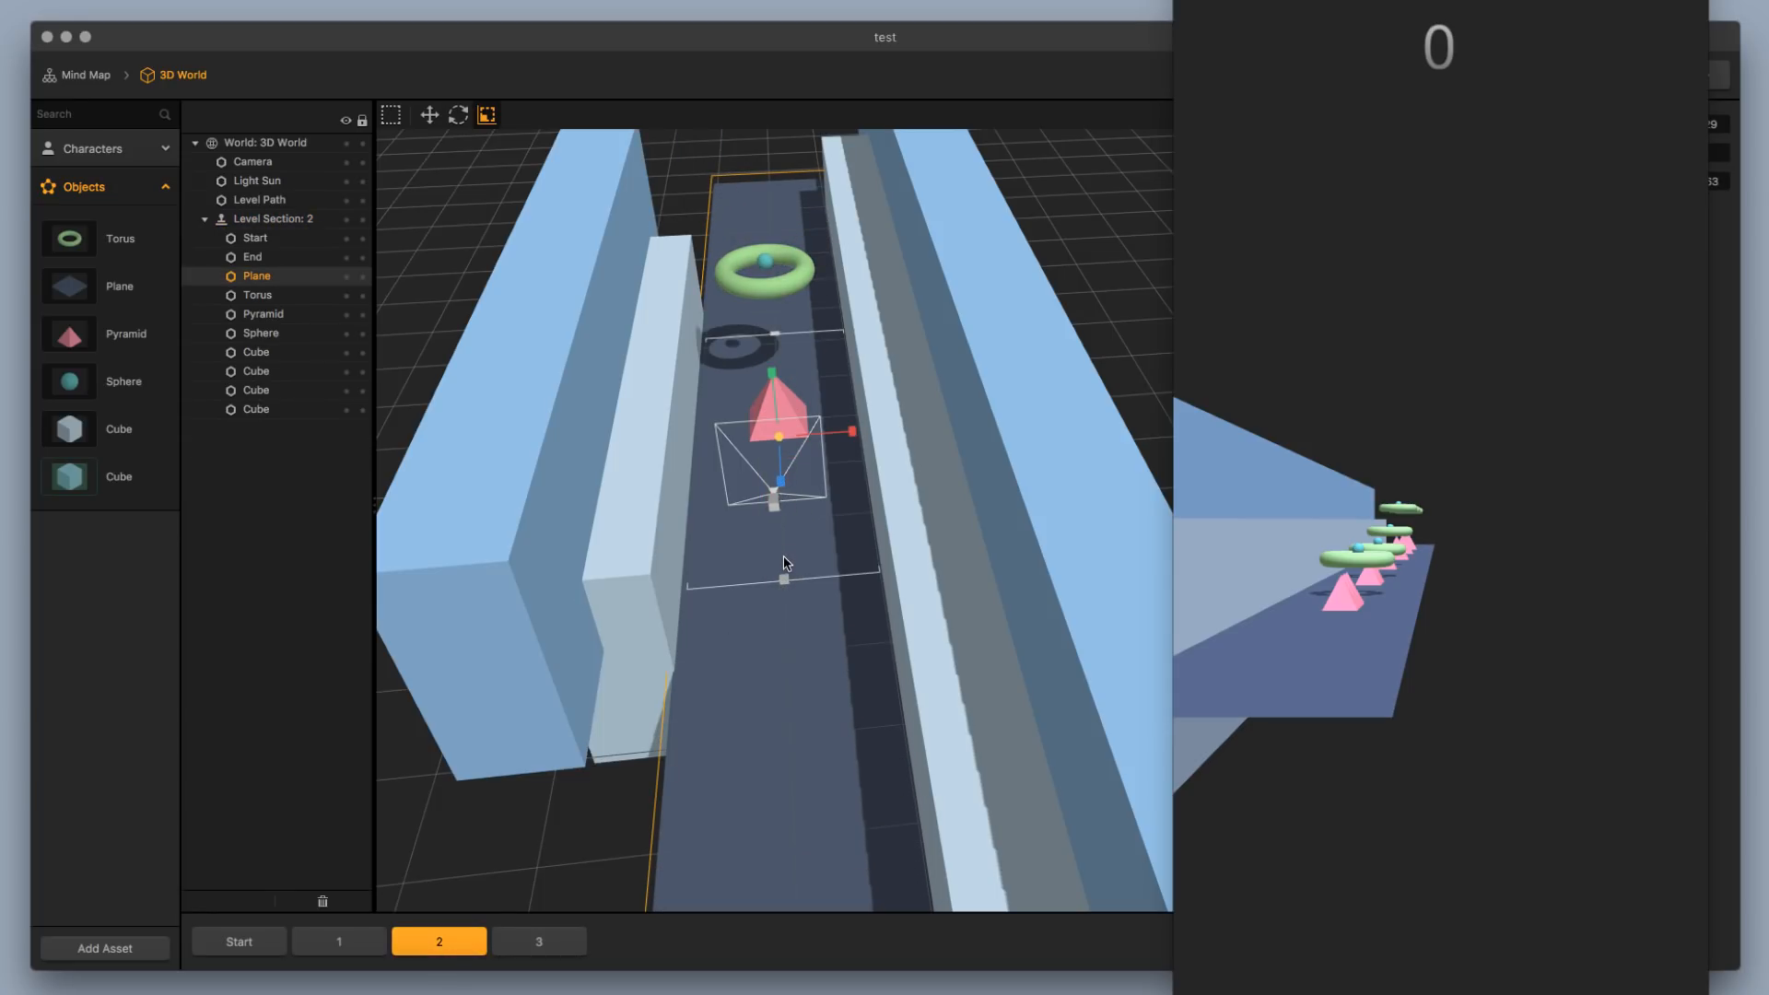
click(634, 575)
drag(646, 502, 646, 578)
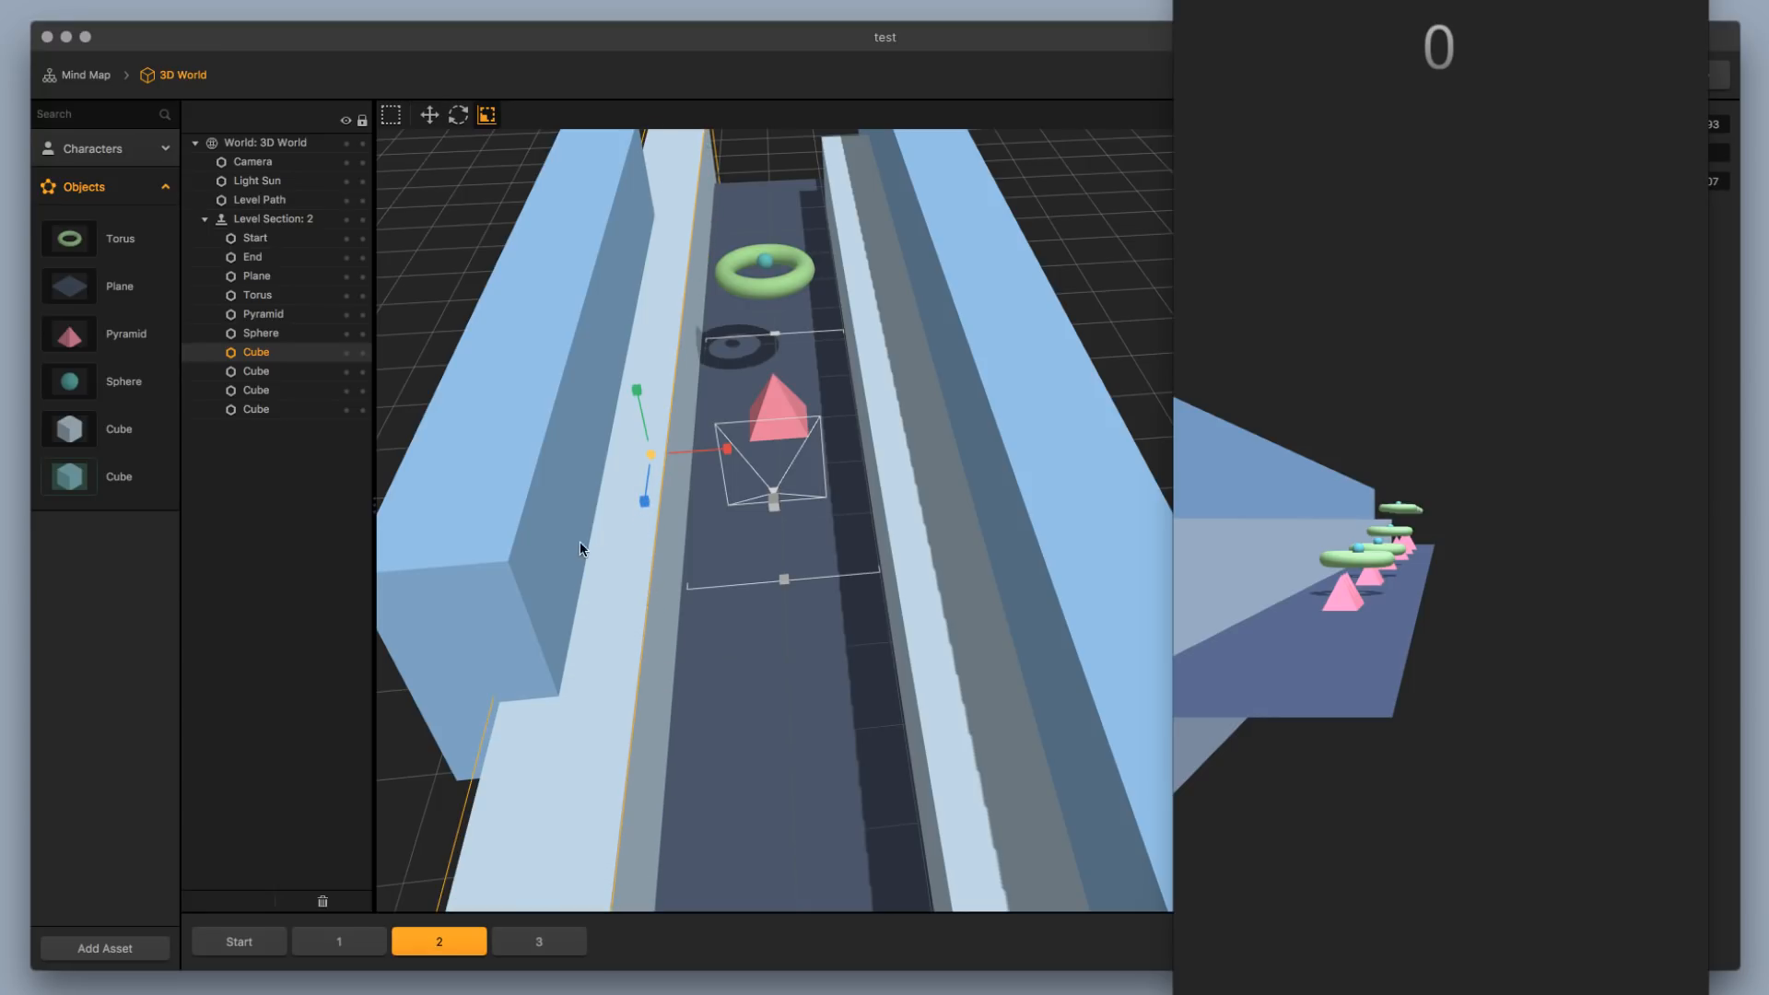
click(512, 489)
drag(560, 399, 543, 472)
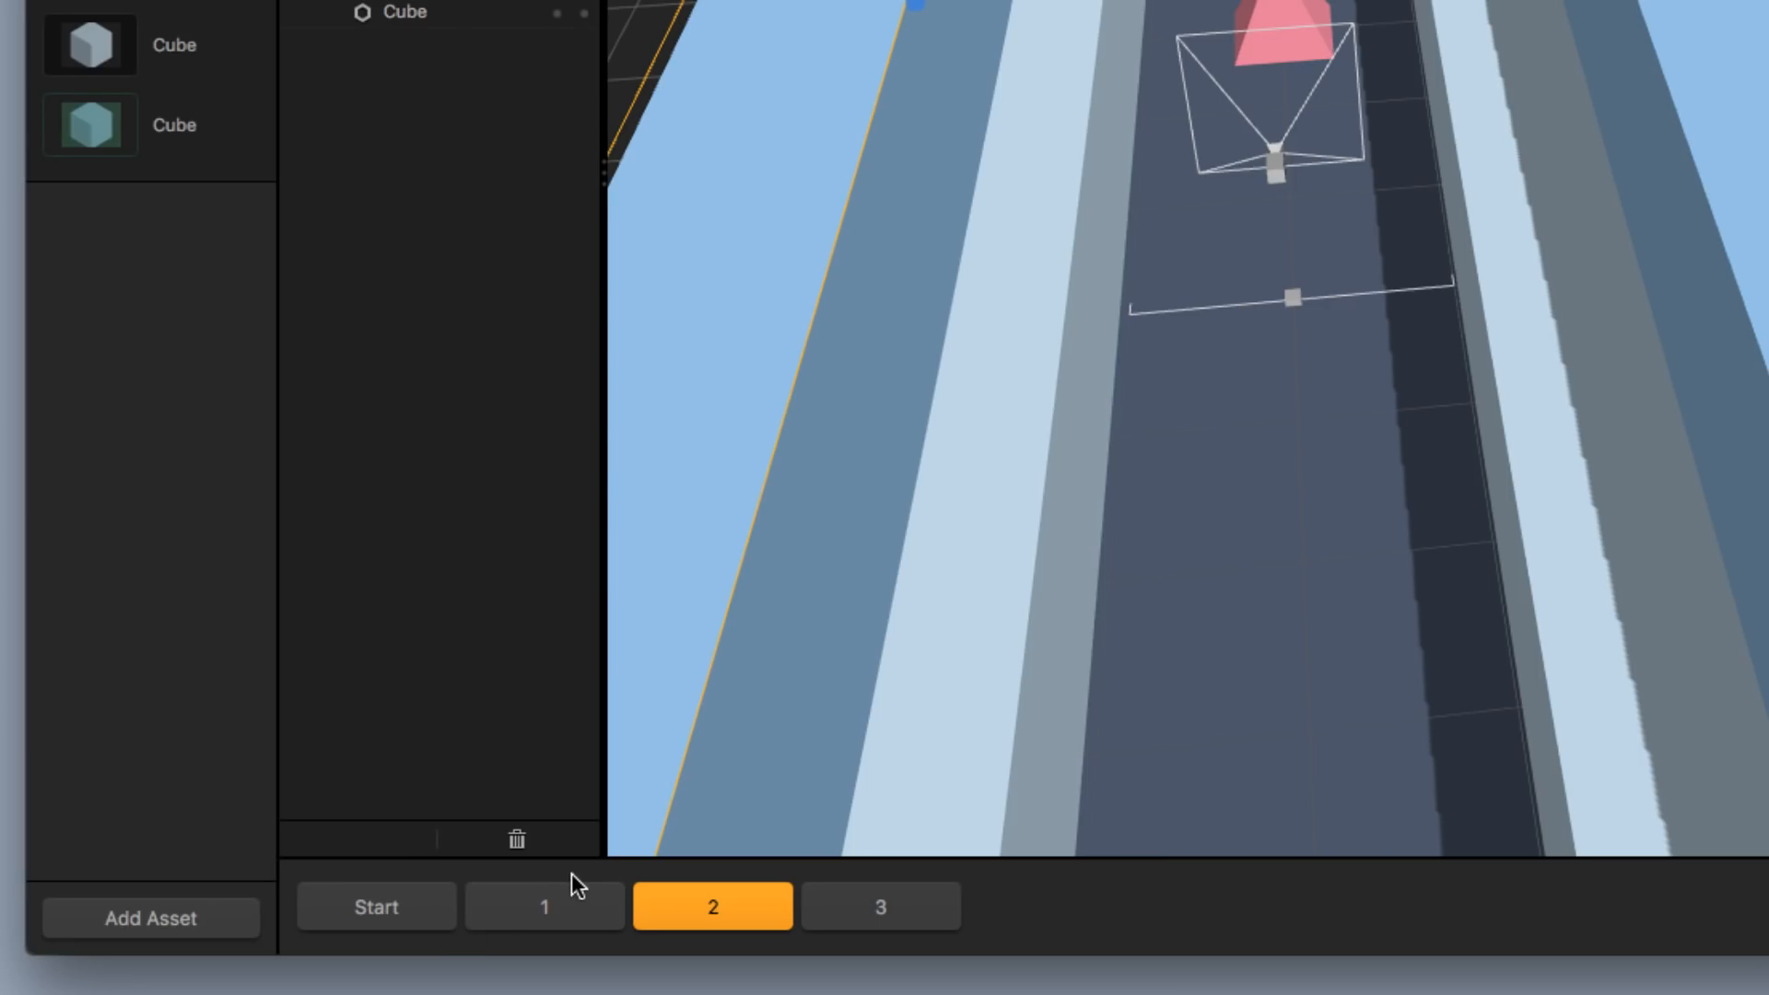
Stretch the Start section's two short walls lengthwise and its ground plane to a Z scale of about 13.76
click(589, 893)
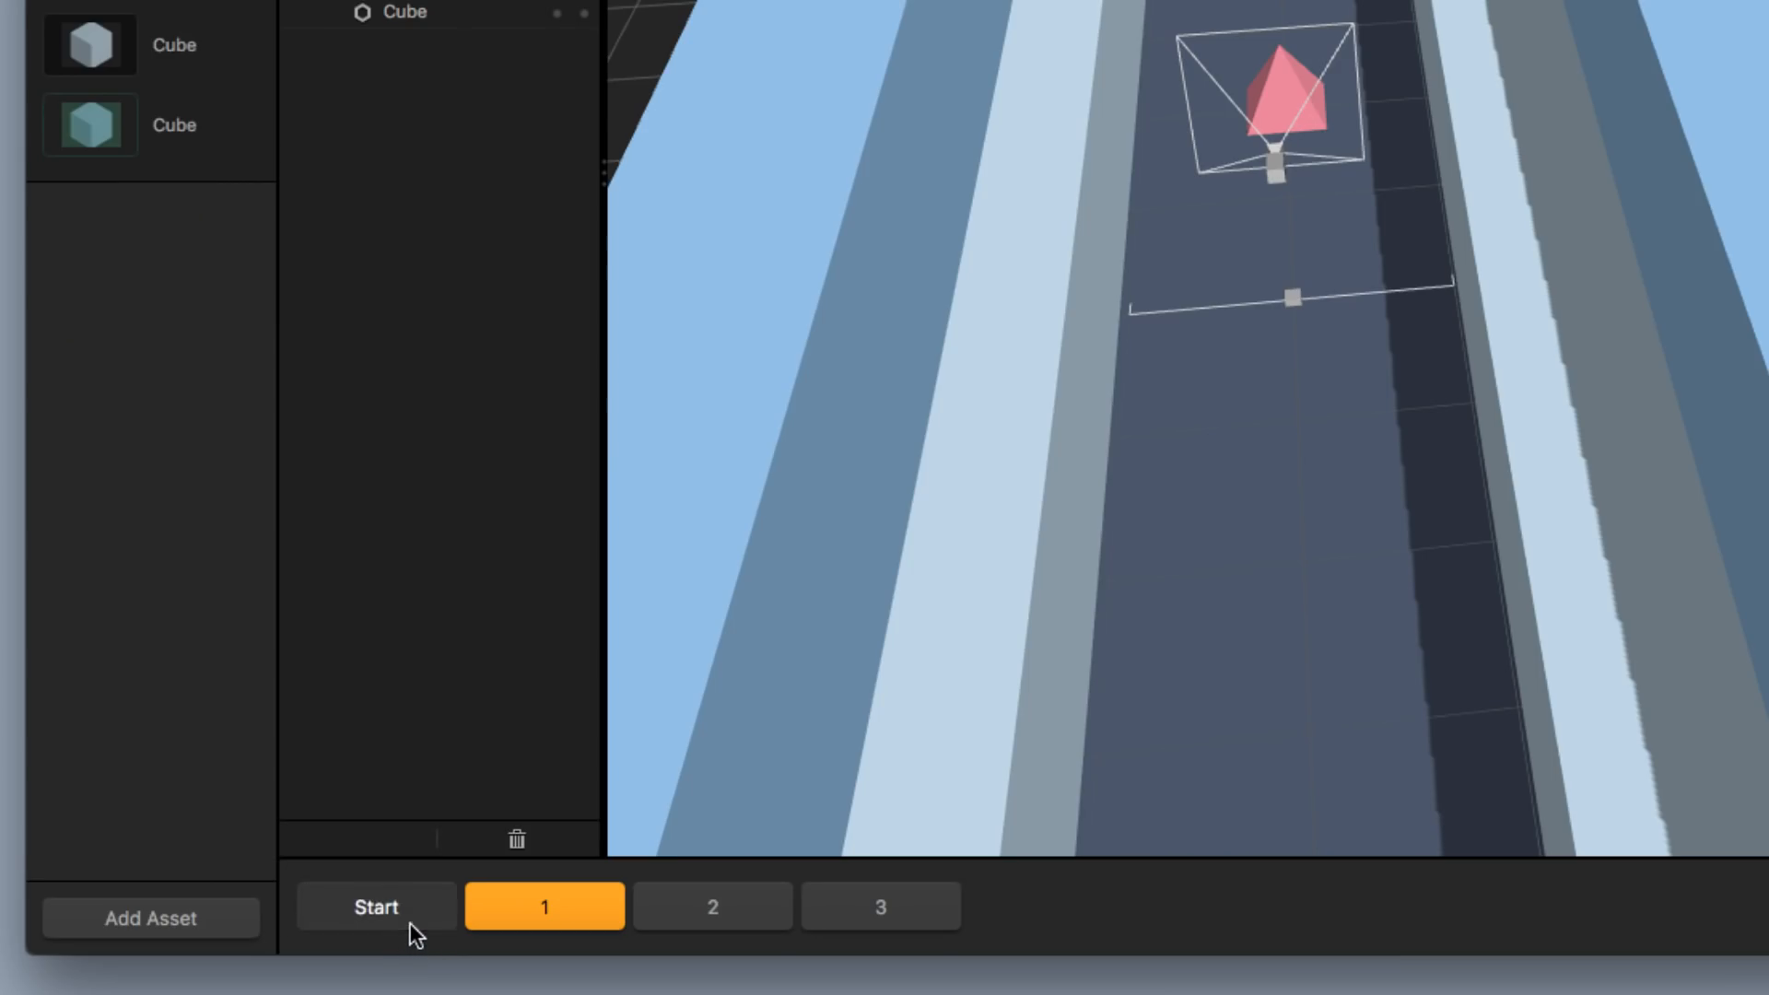
click(260, 957)
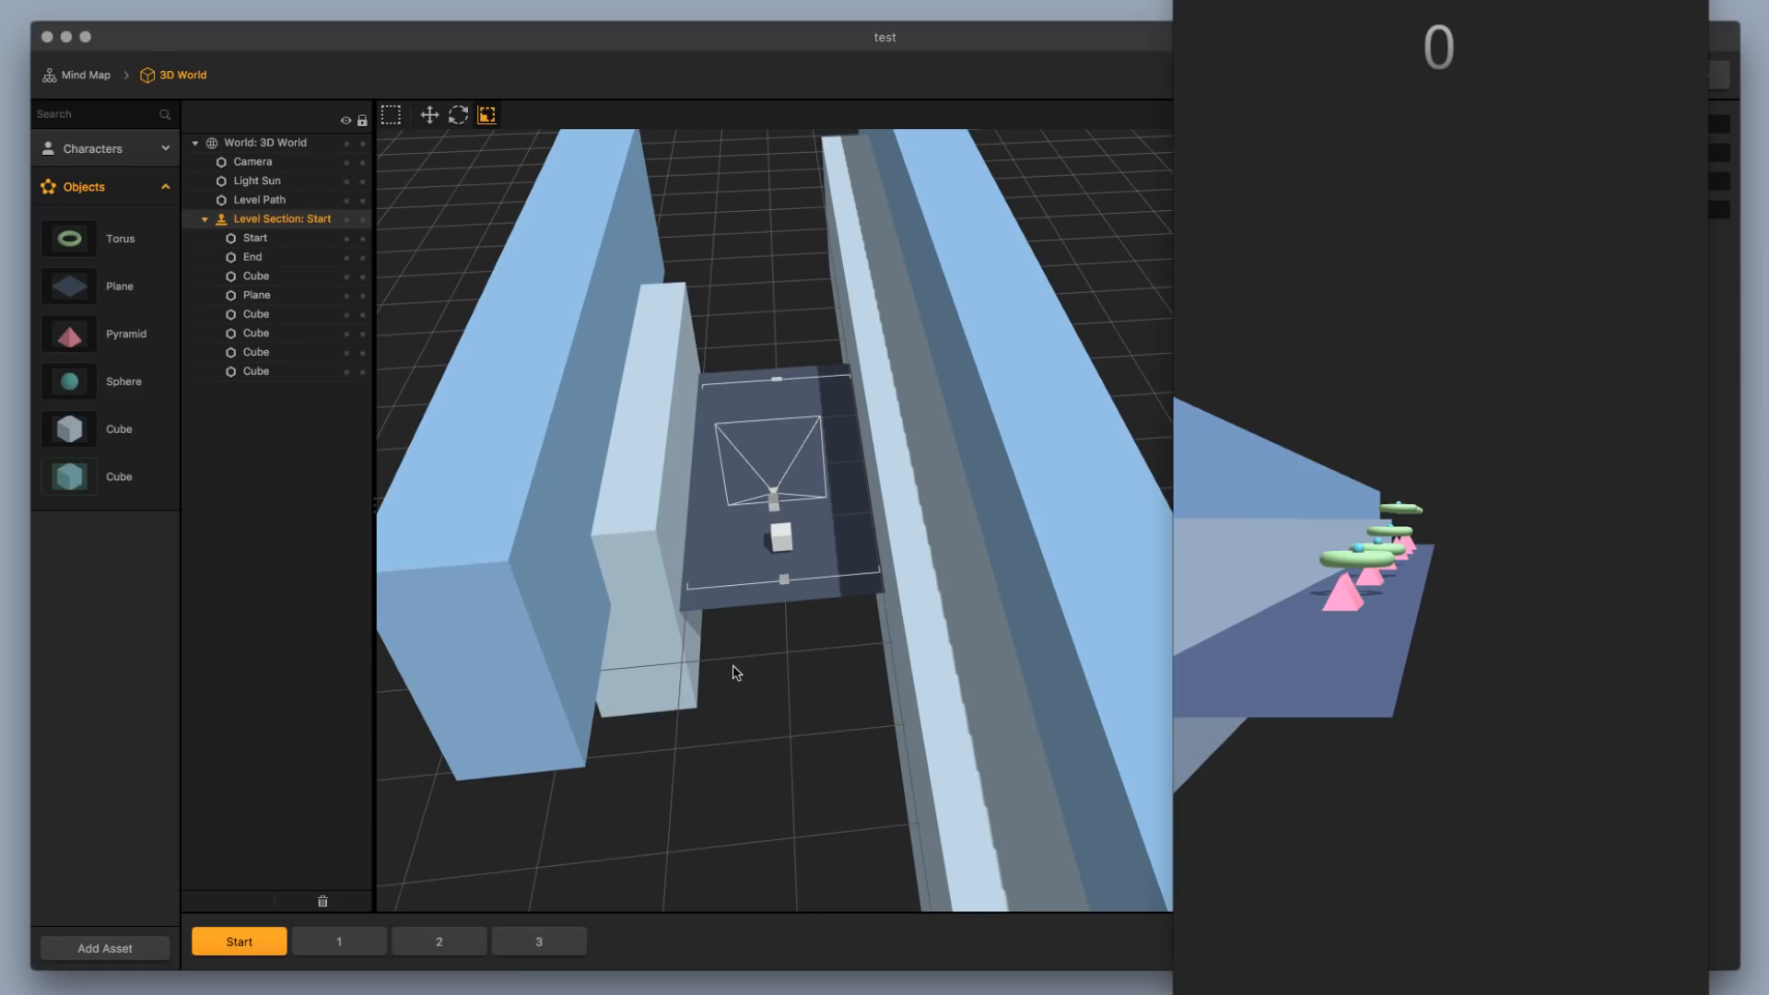
click(722, 602)
drag(782, 521, 795, 601)
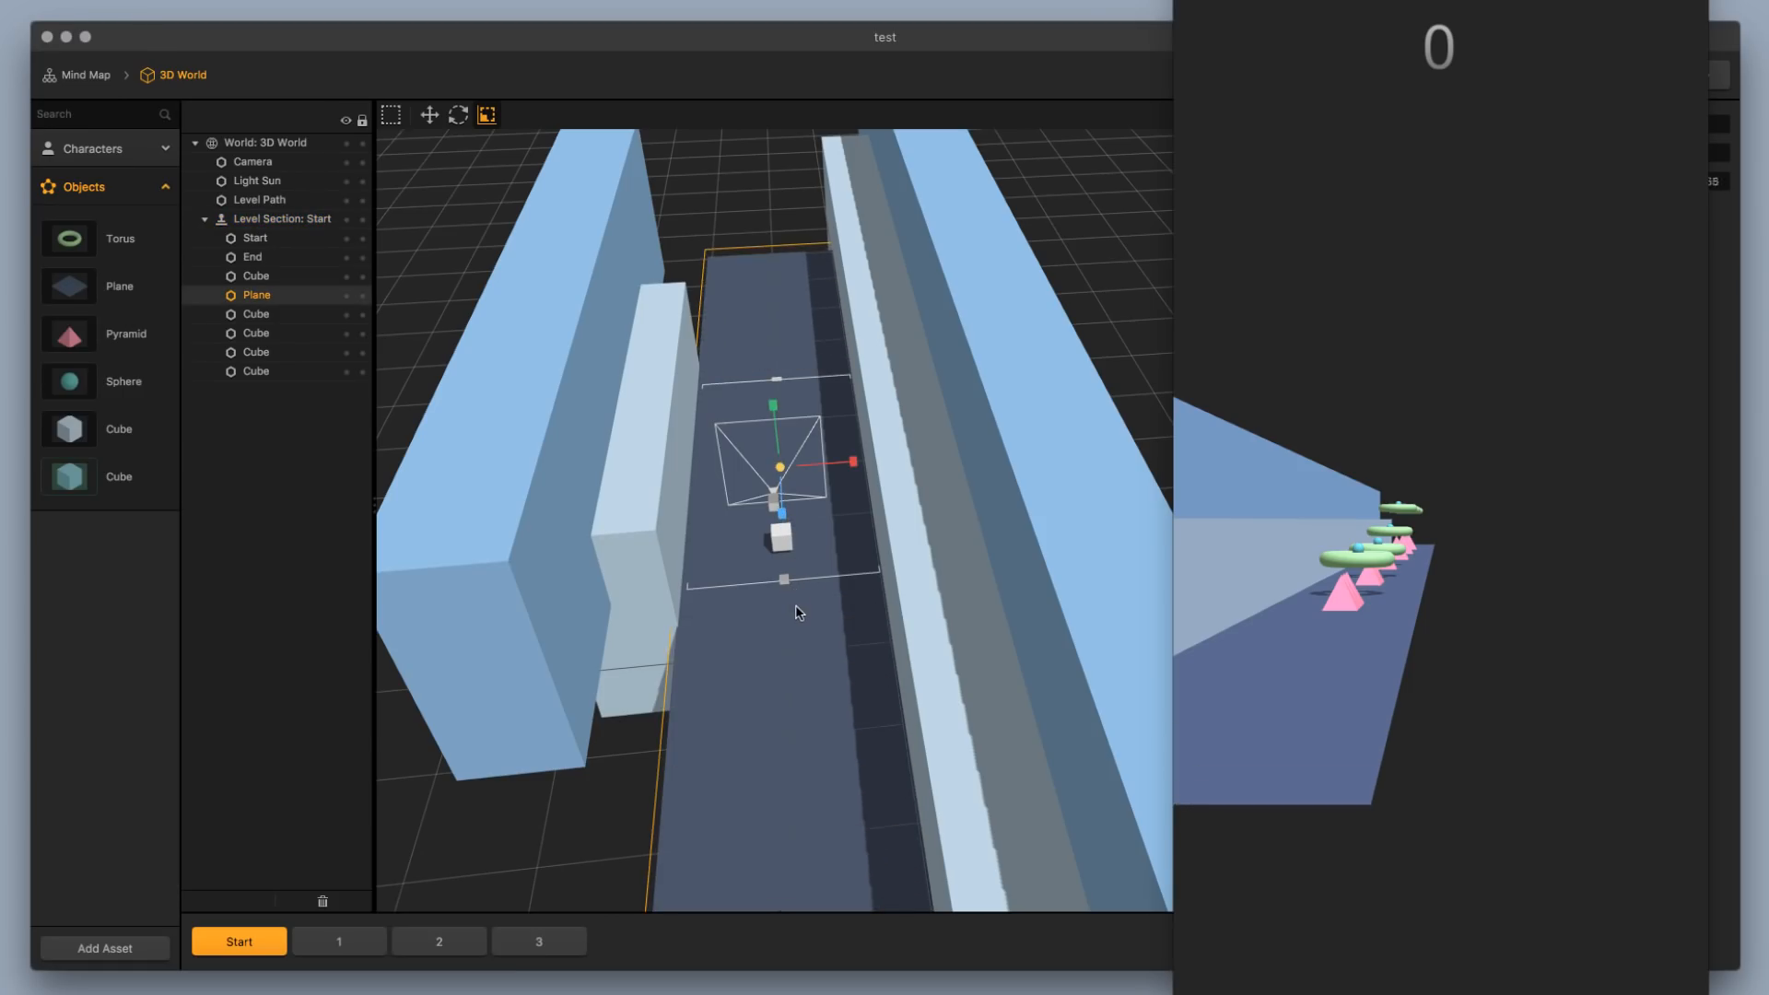
click(665, 588)
drag(643, 523, 635, 650)
click(550, 436)
drag(559, 410, 534, 528)
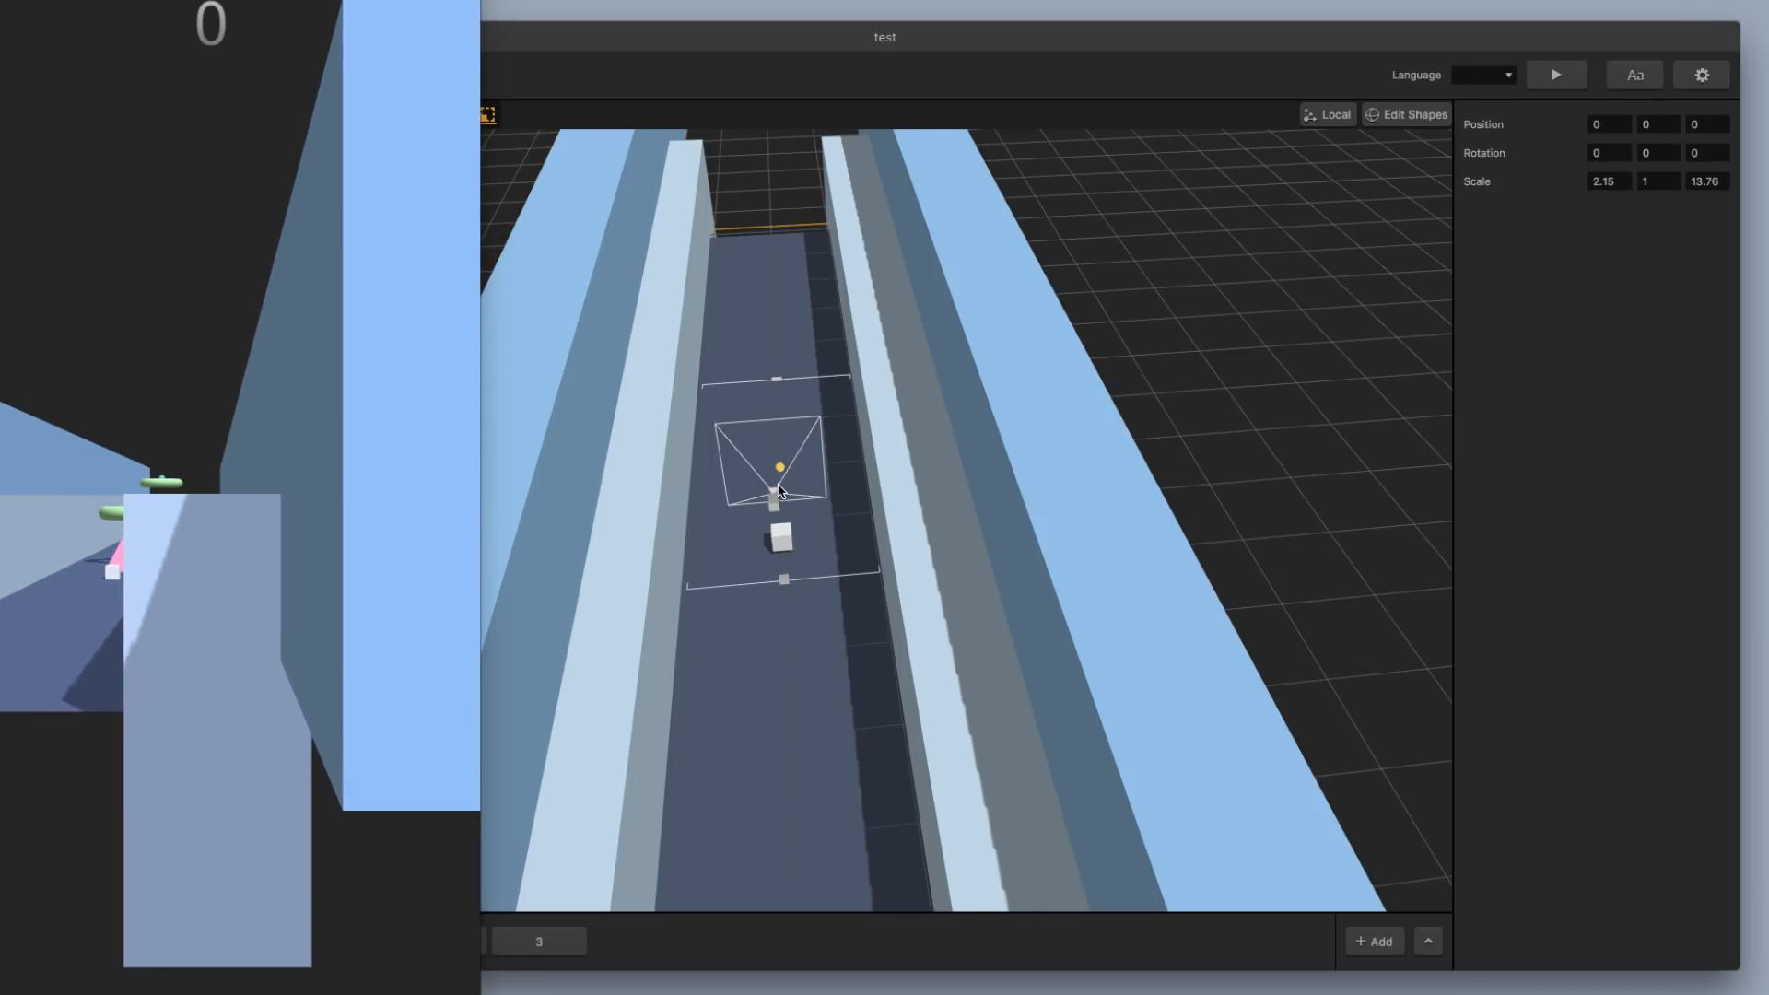
click(780, 492)
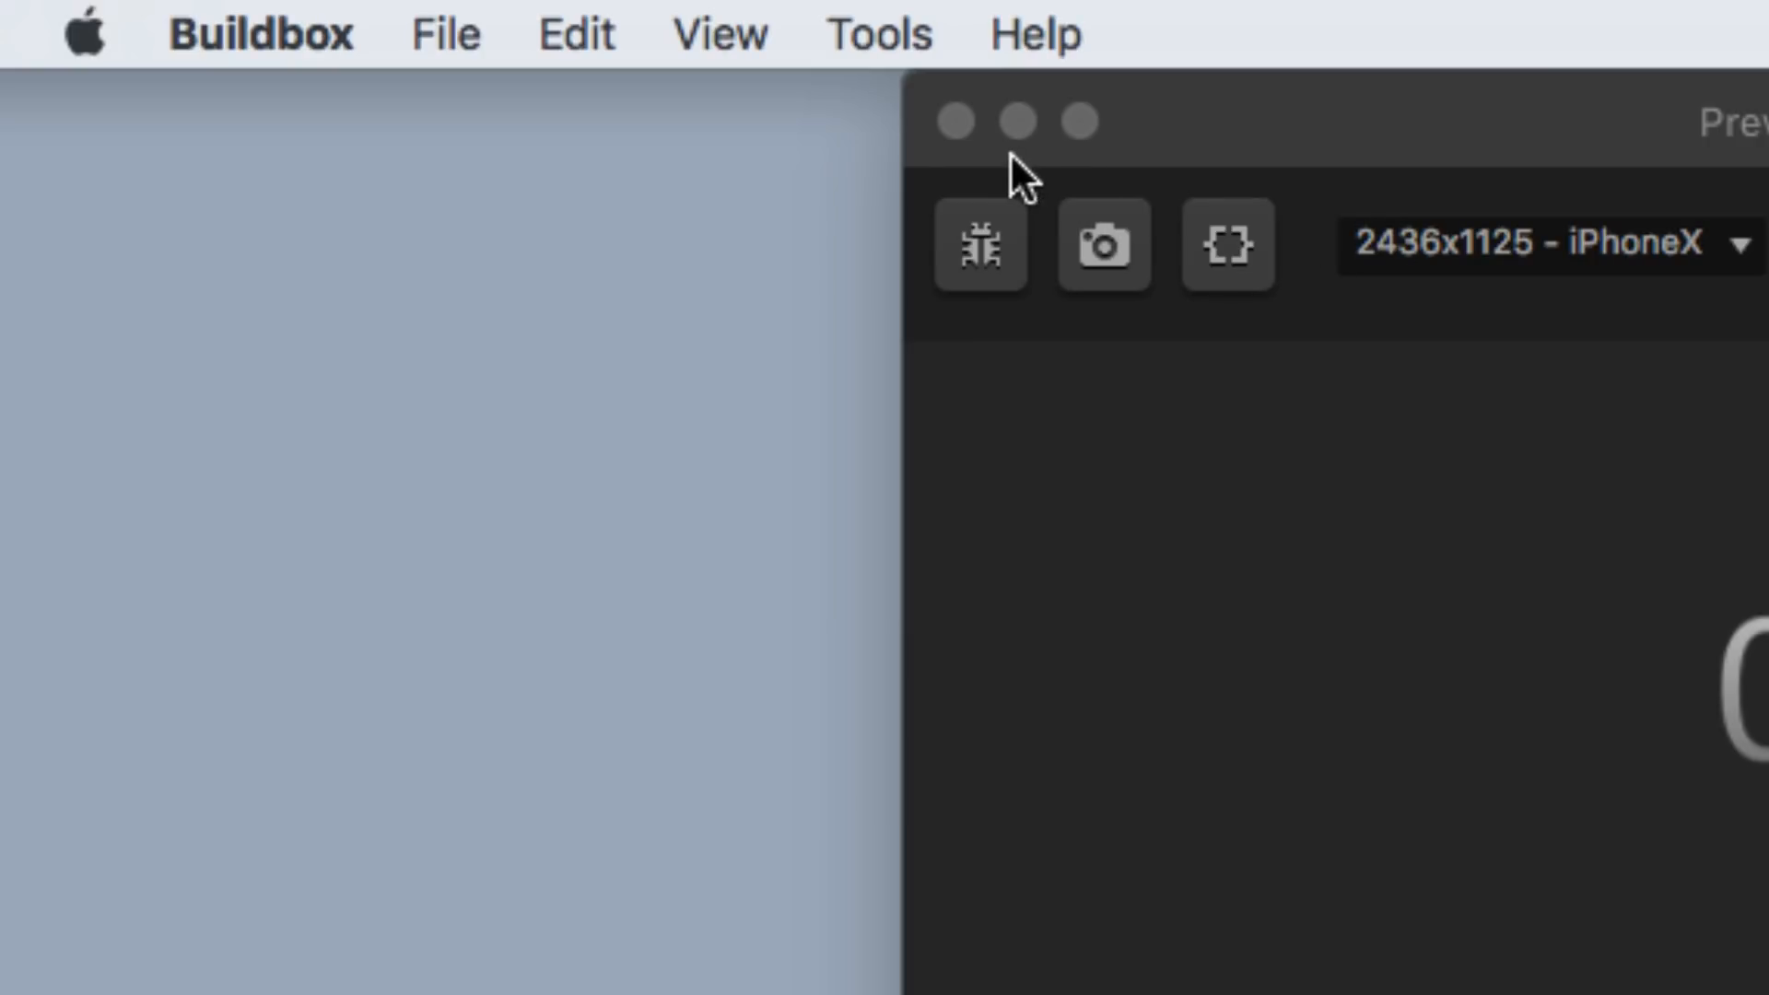
Close the preview, set the camera's Right Focus Edge to 100 with Perspective projection kept, and preview the game again
click(957, 122)
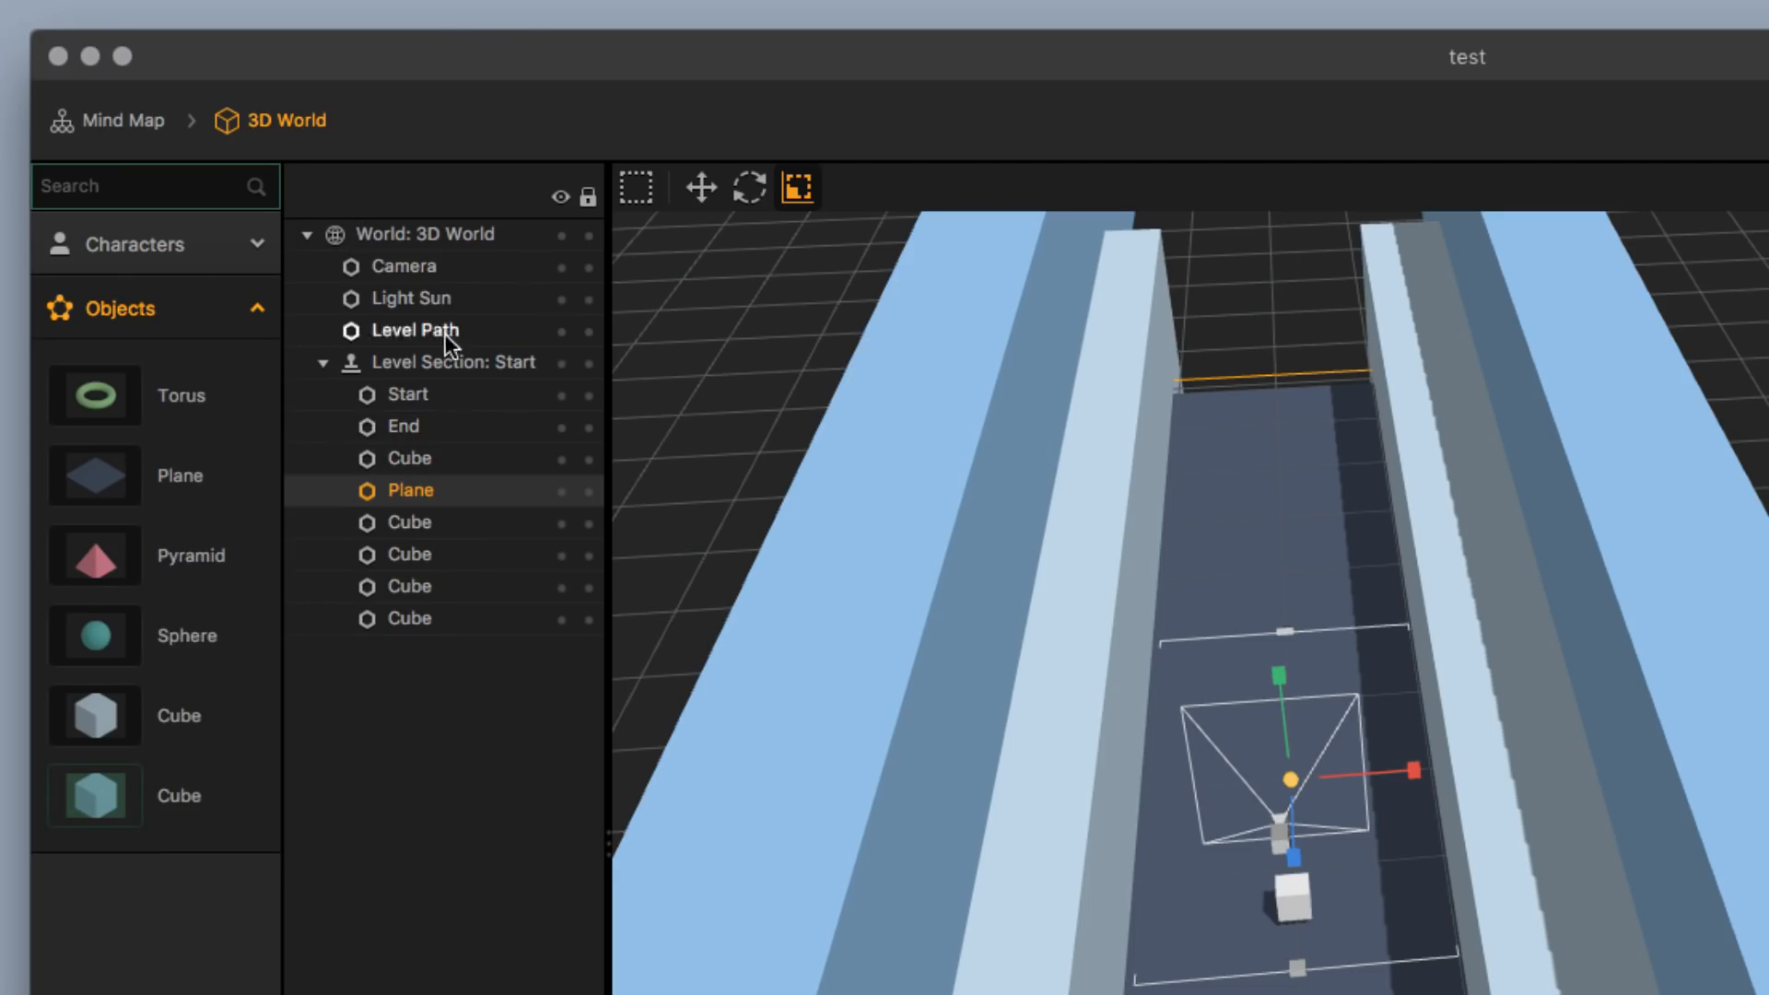
click(252, 161)
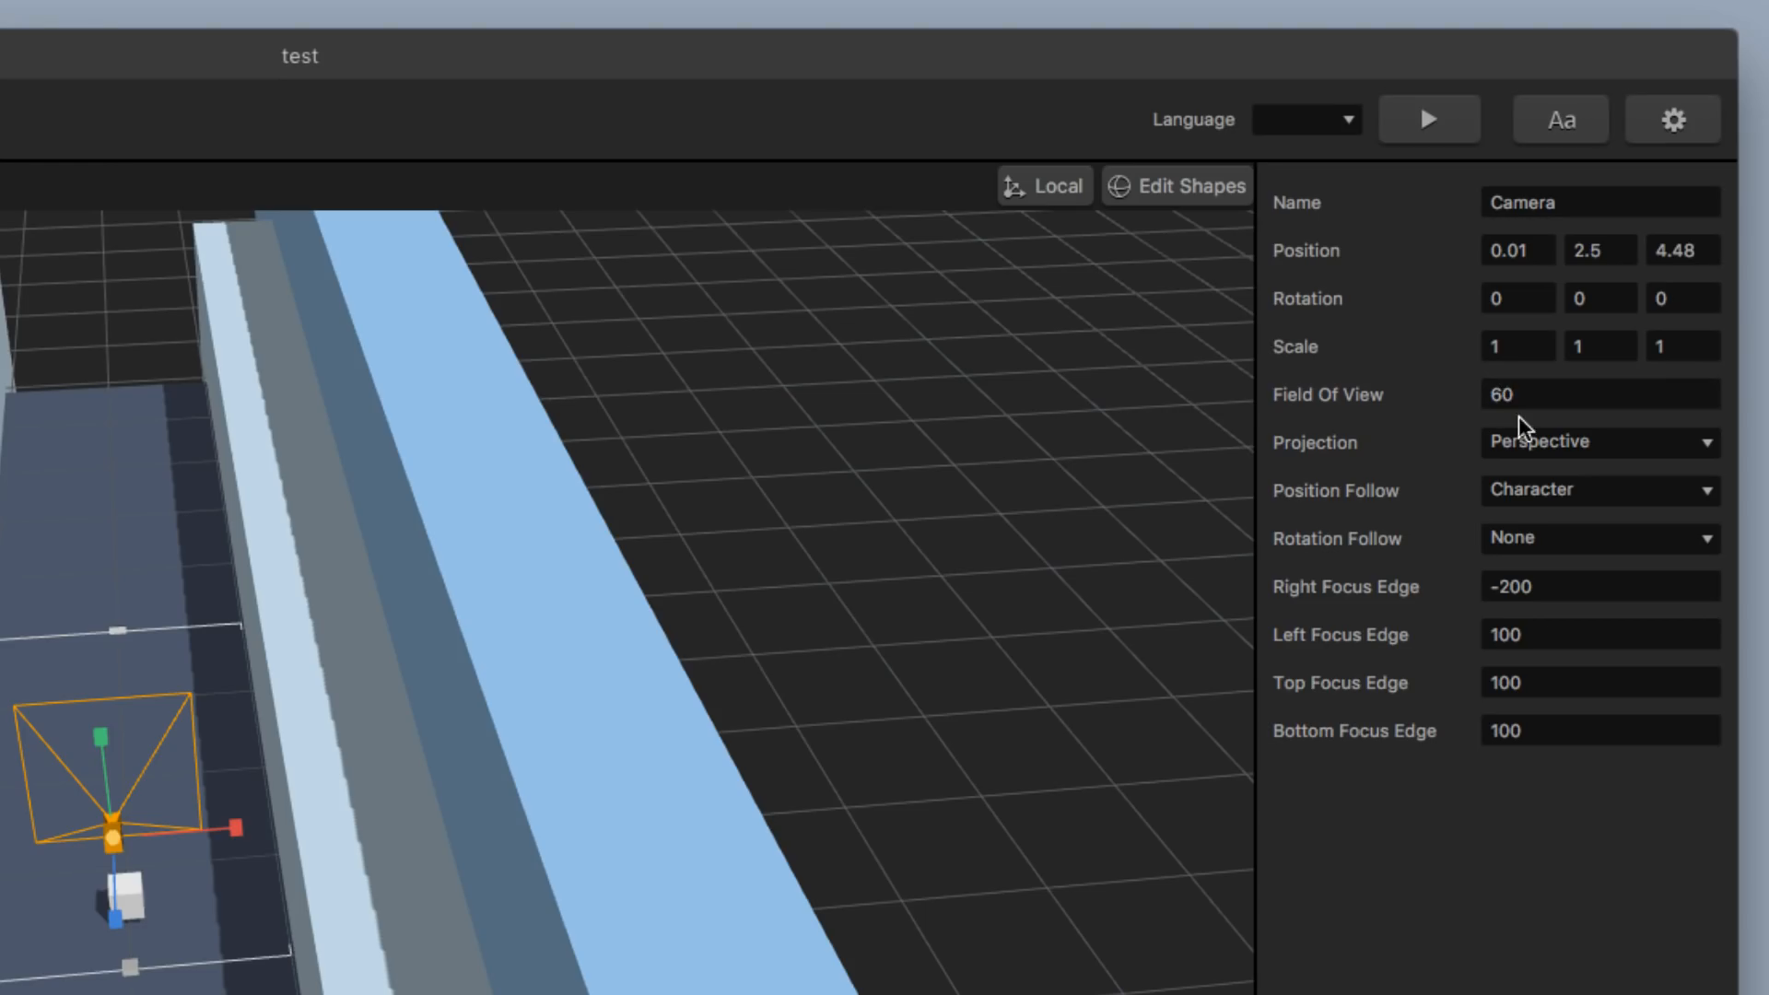
click(1576, 445)
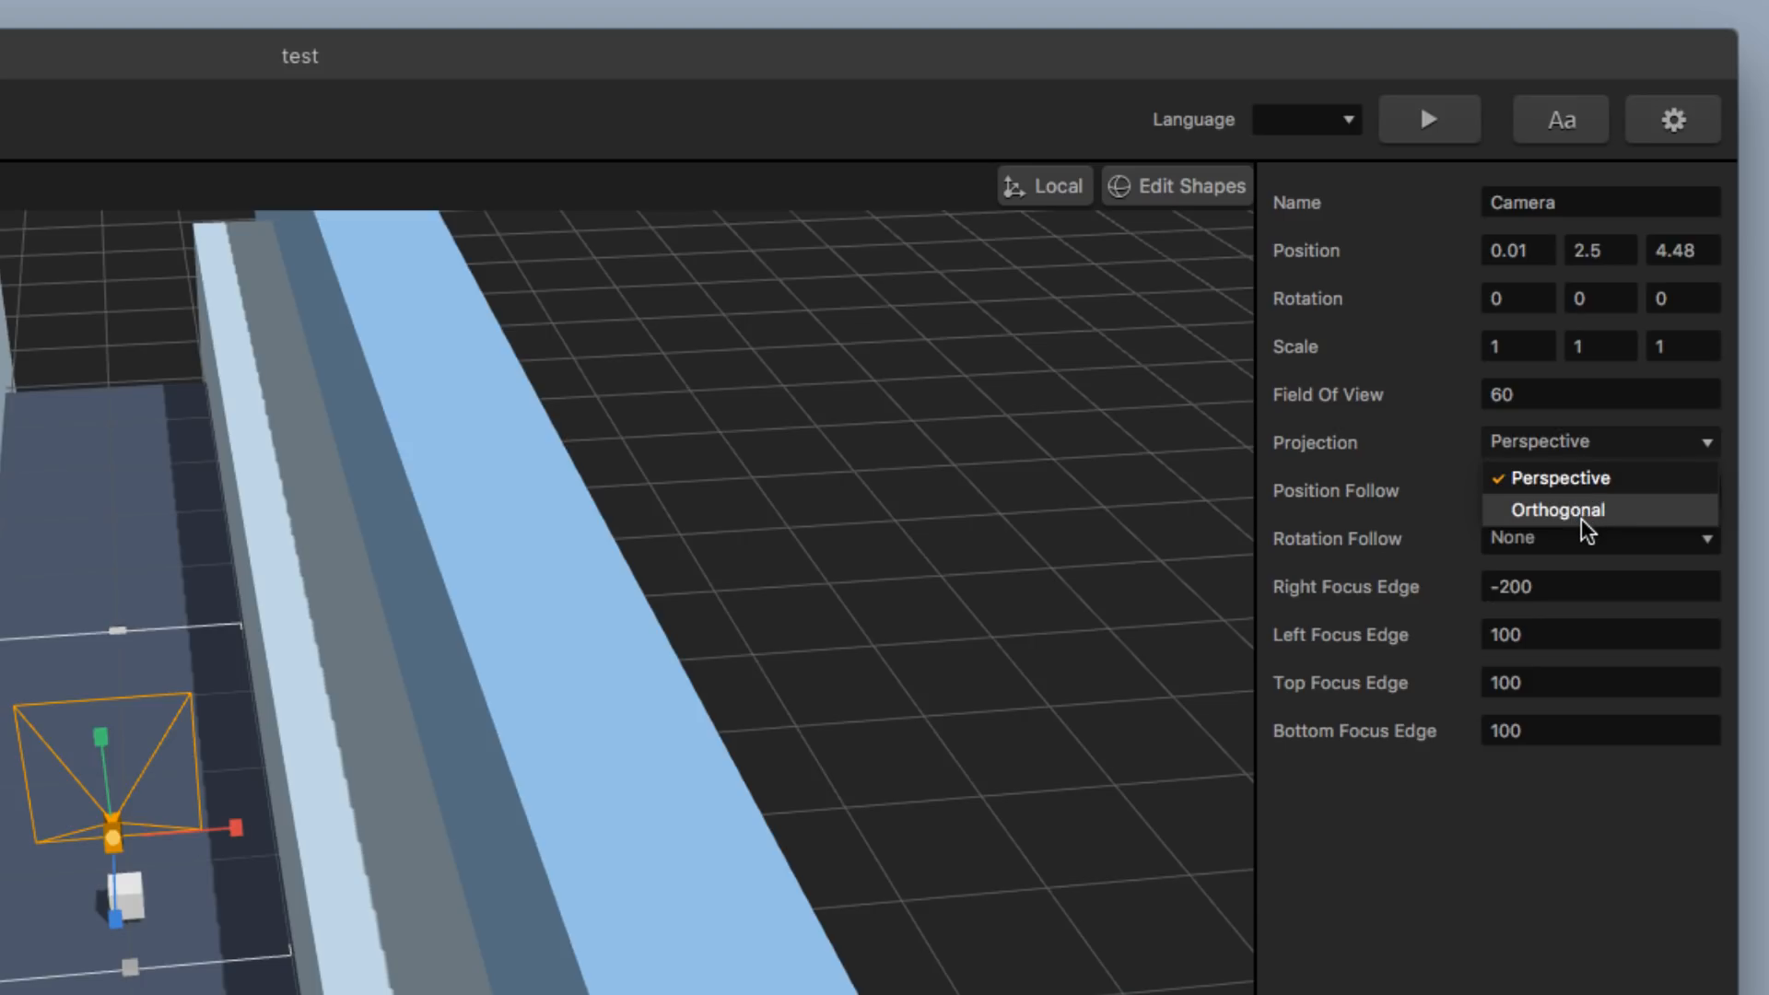
click(1578, 481)
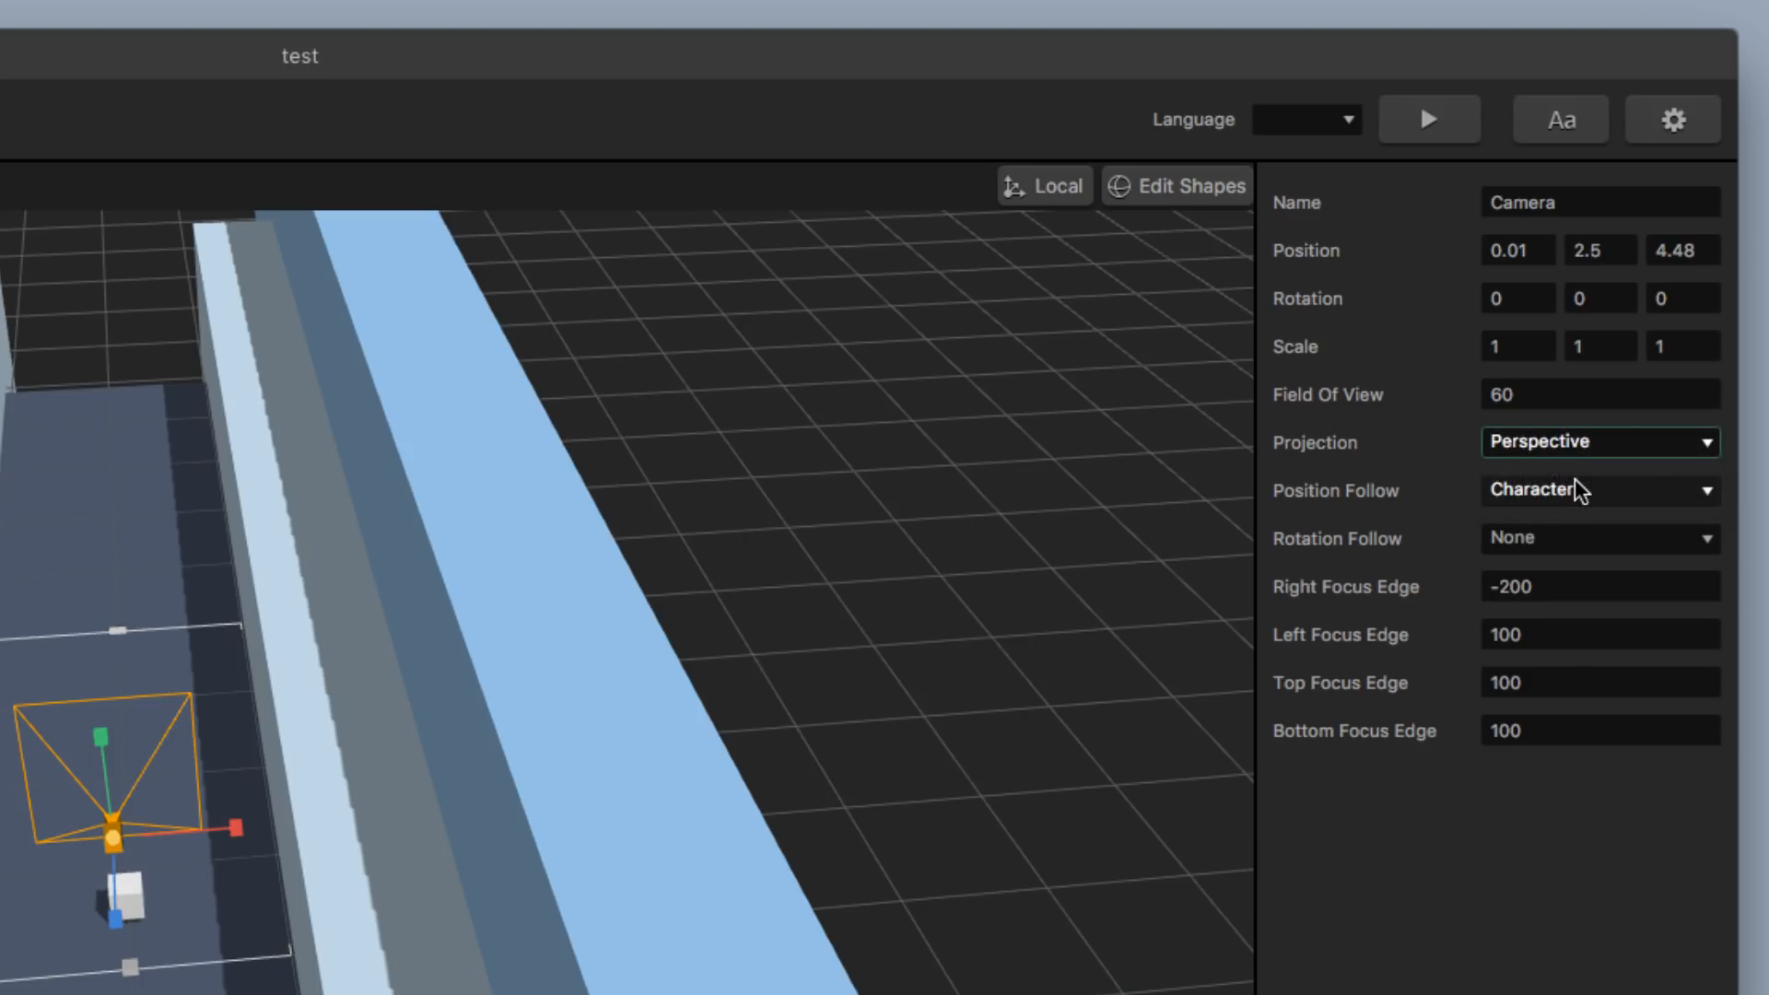
click(1570, 581)
text(10)
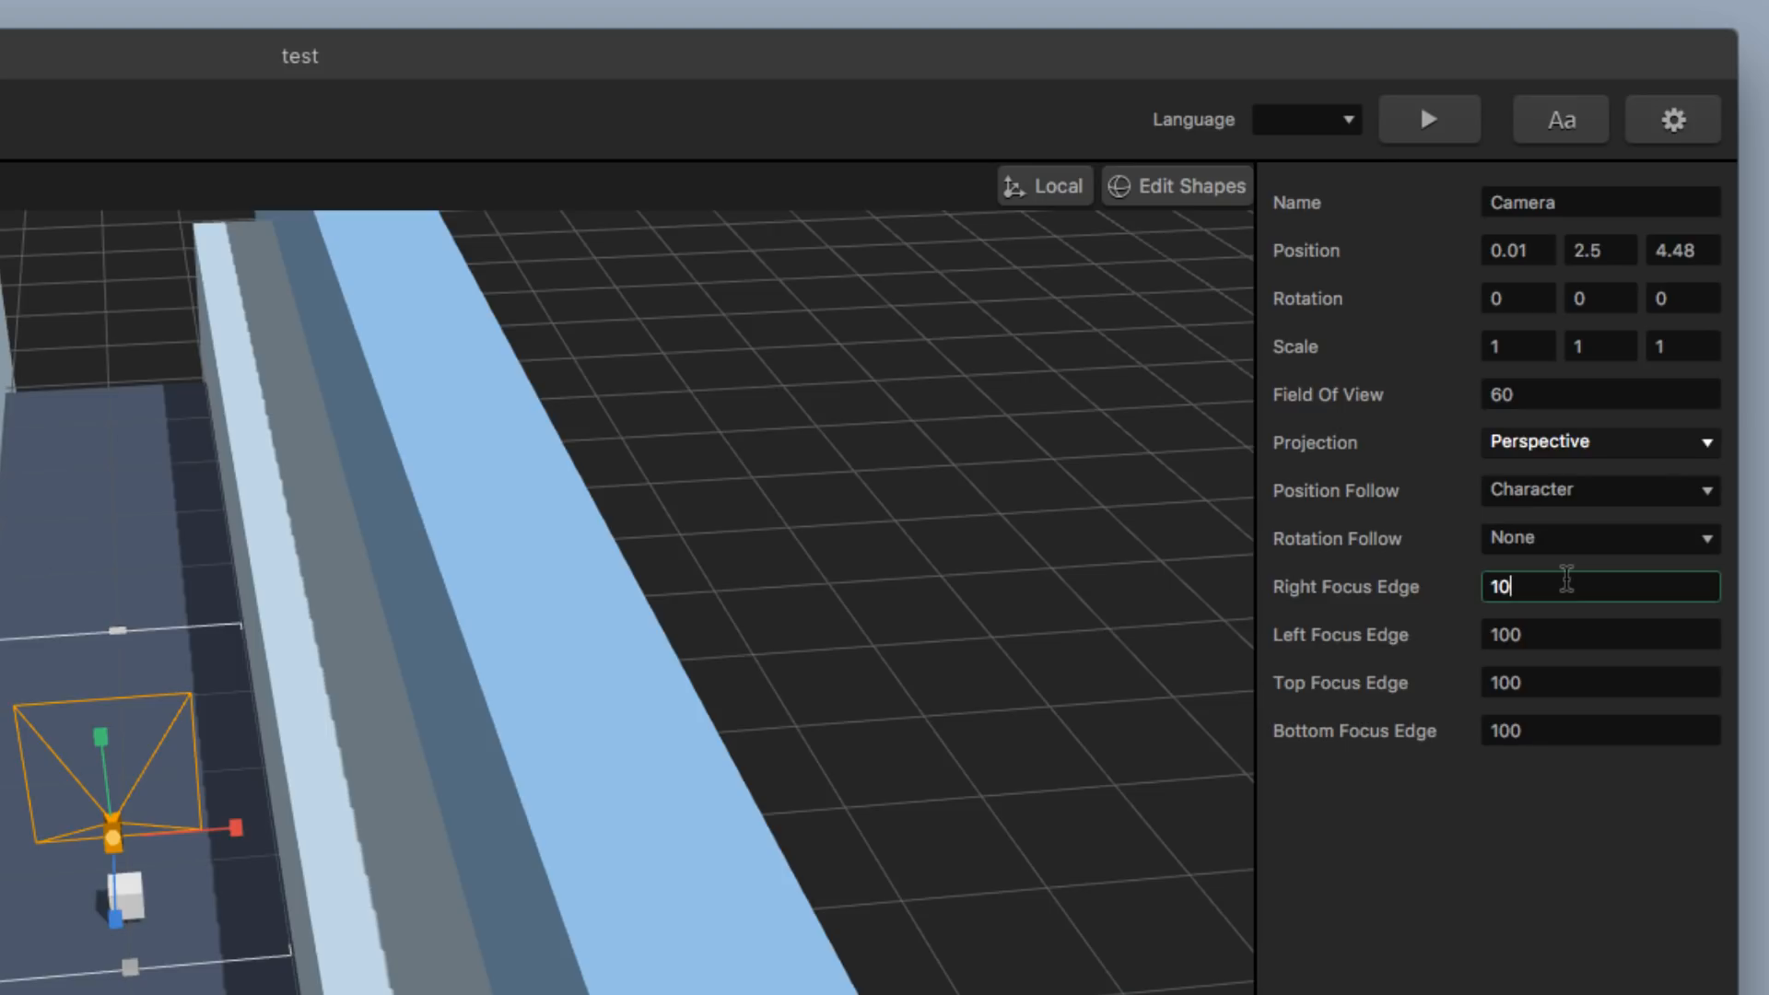
text(0)
click(1407, 114)
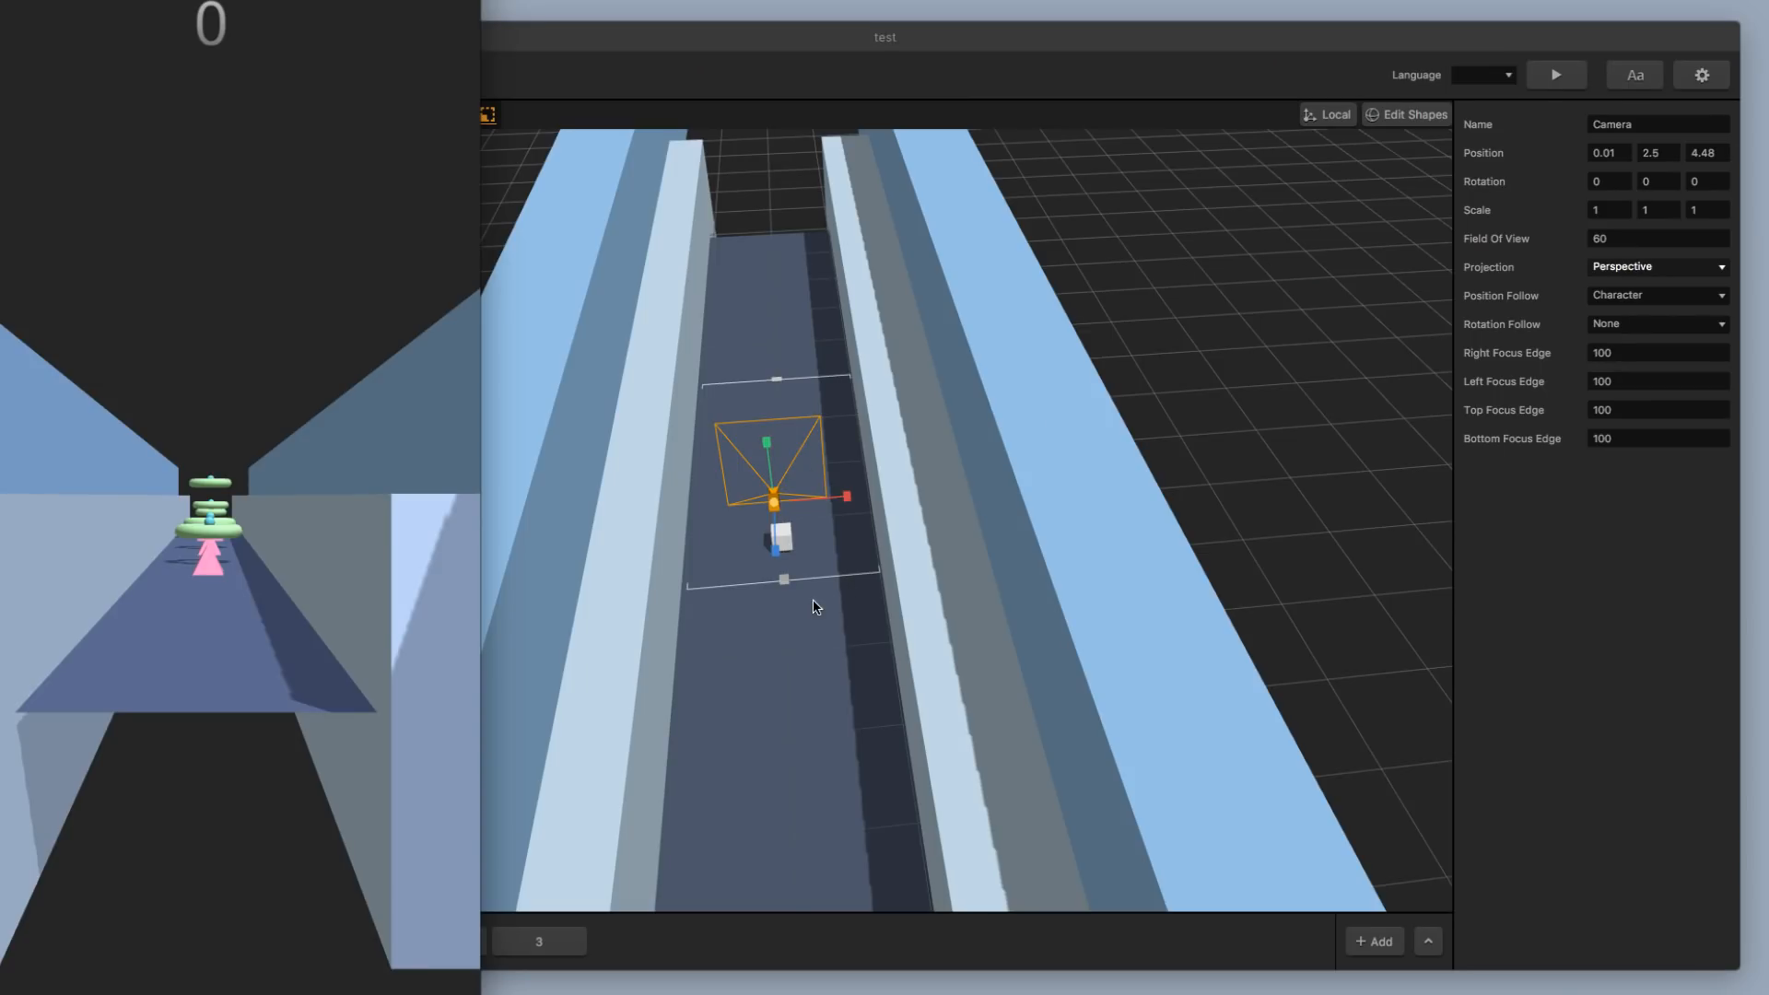
Move the camera back and up to position about 0.01, 3.43, 10.42 and tilt it to an X rotation of about -2.6
right_drag(813, 608, 813, 550)
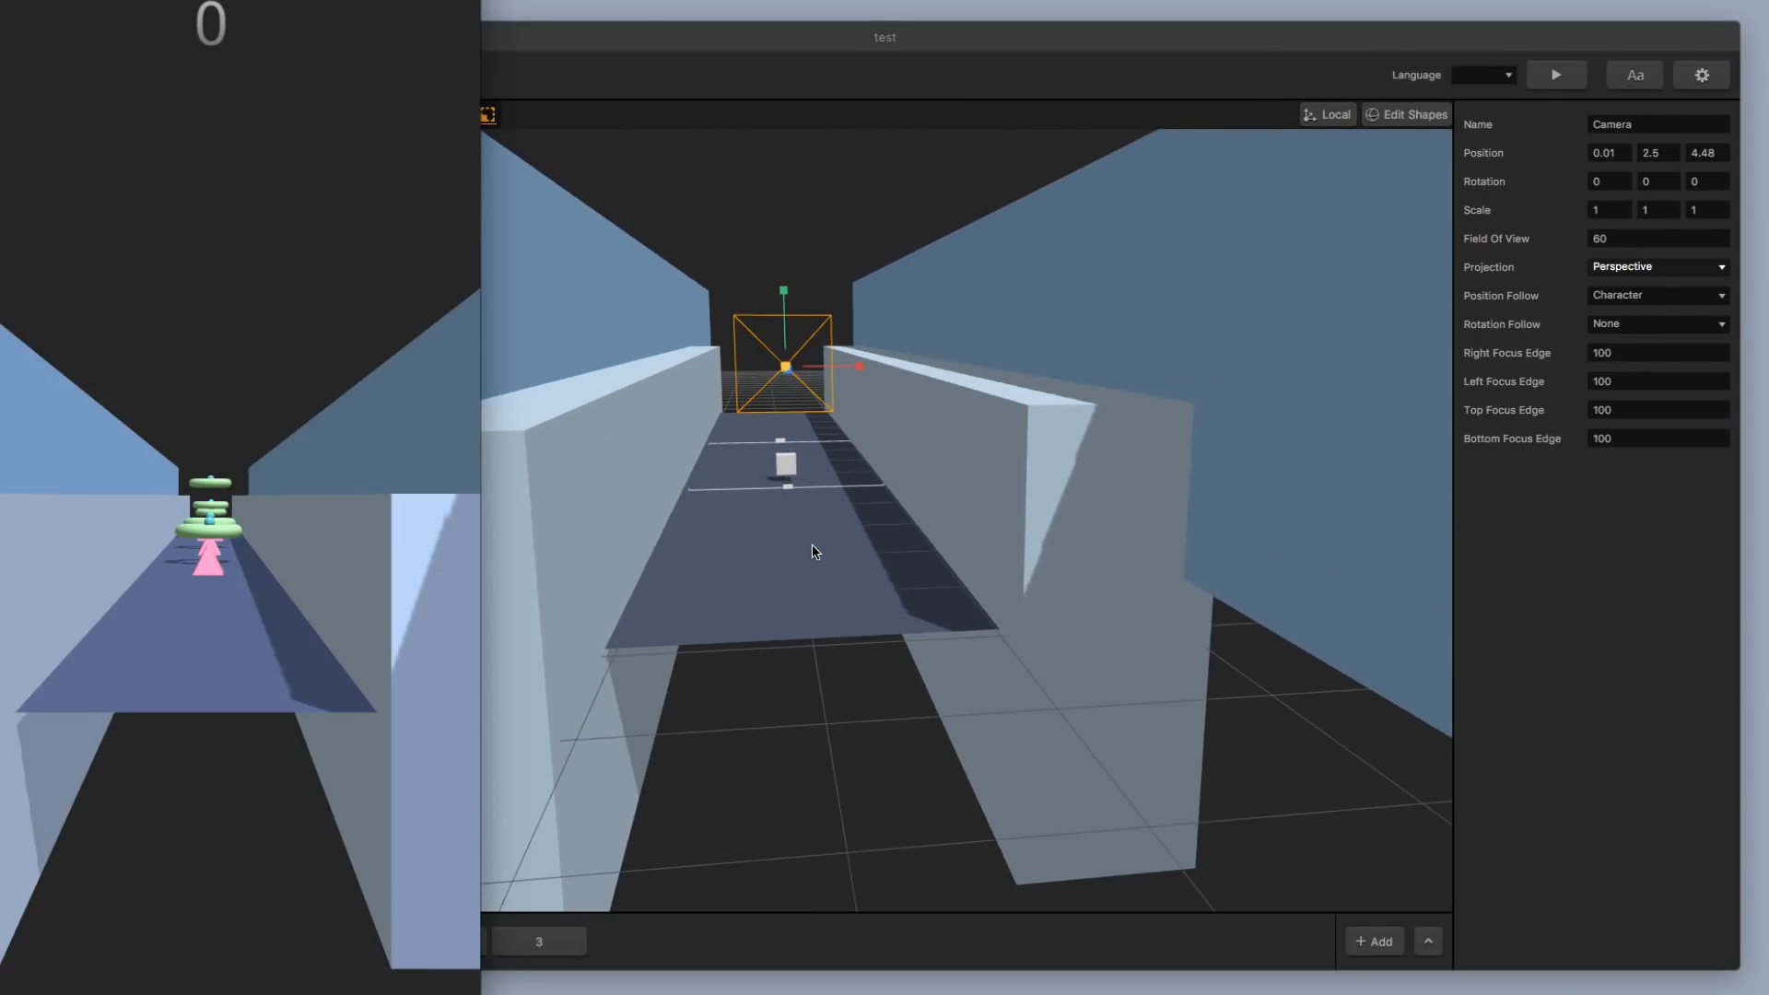
click(781, 372)
key(w)
drag(780, 376, 779, 406)
drag(777, 316, 775, 242)
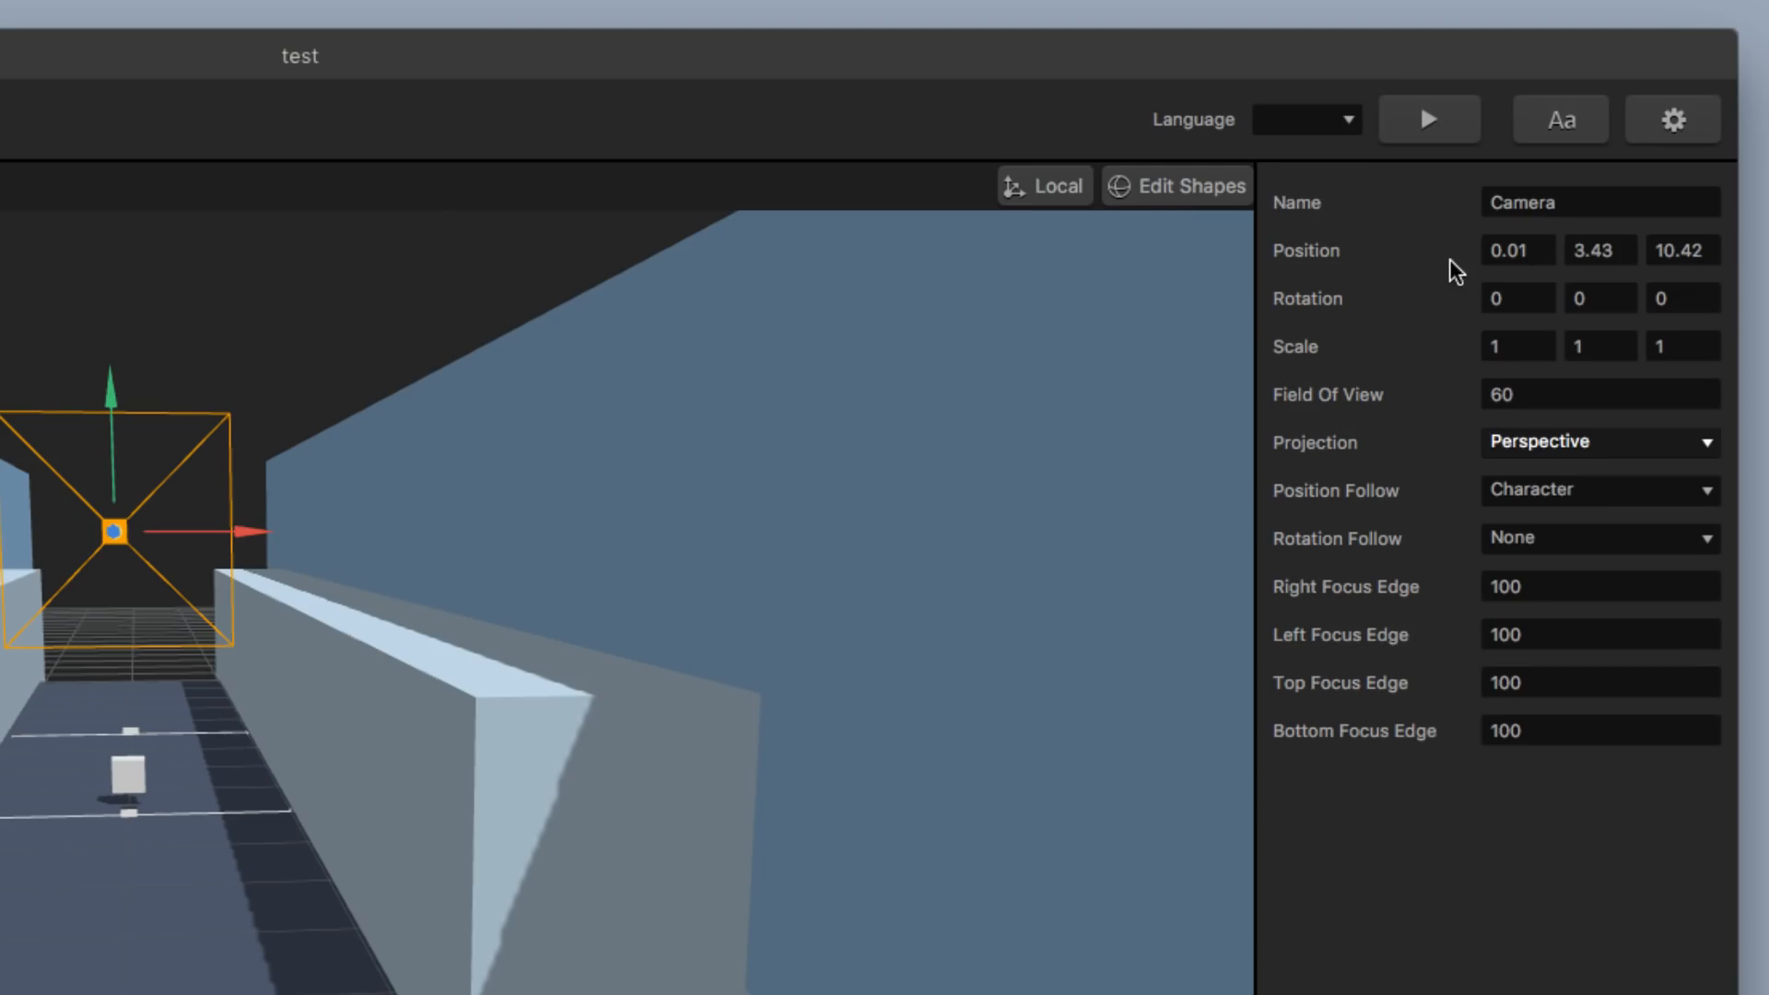
key(e)
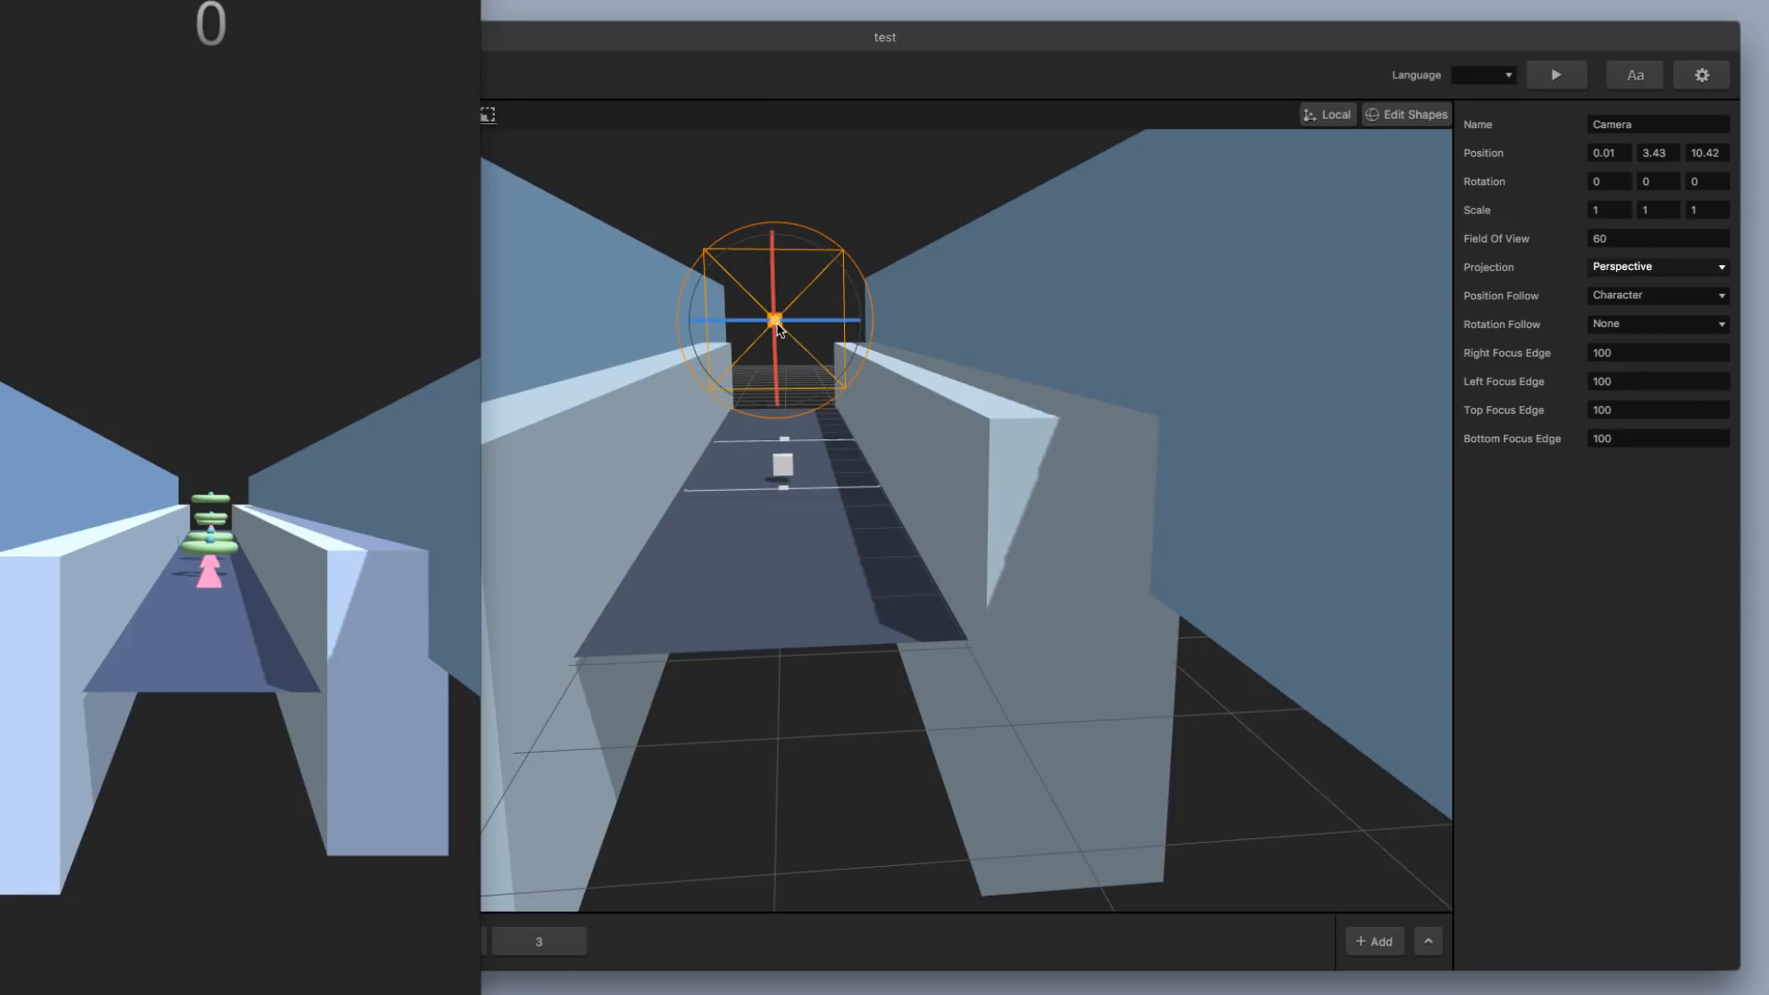
mouse_move(776, 324)
mouse_down()
mouse_move(776, 348)
mouse_move(775, 321)
mouse_up()
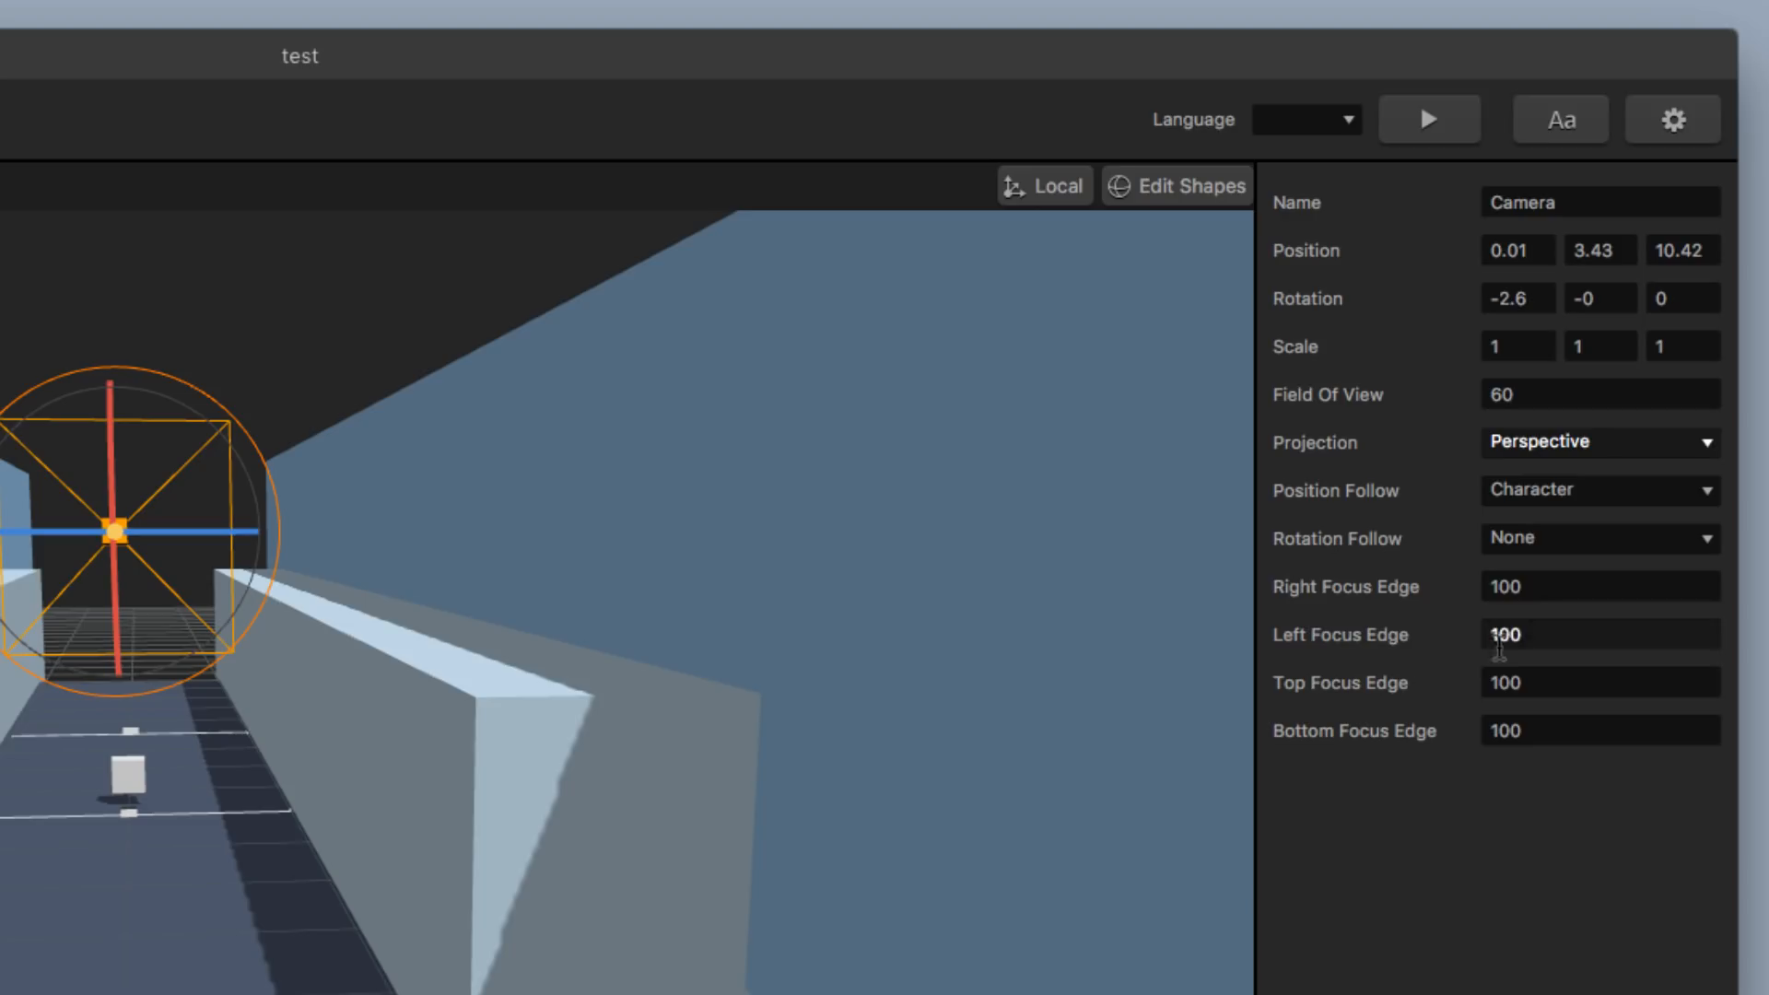
Set the camera's Top Focus Edge to -100 and preview the game
click(1549, 681)
text(-)
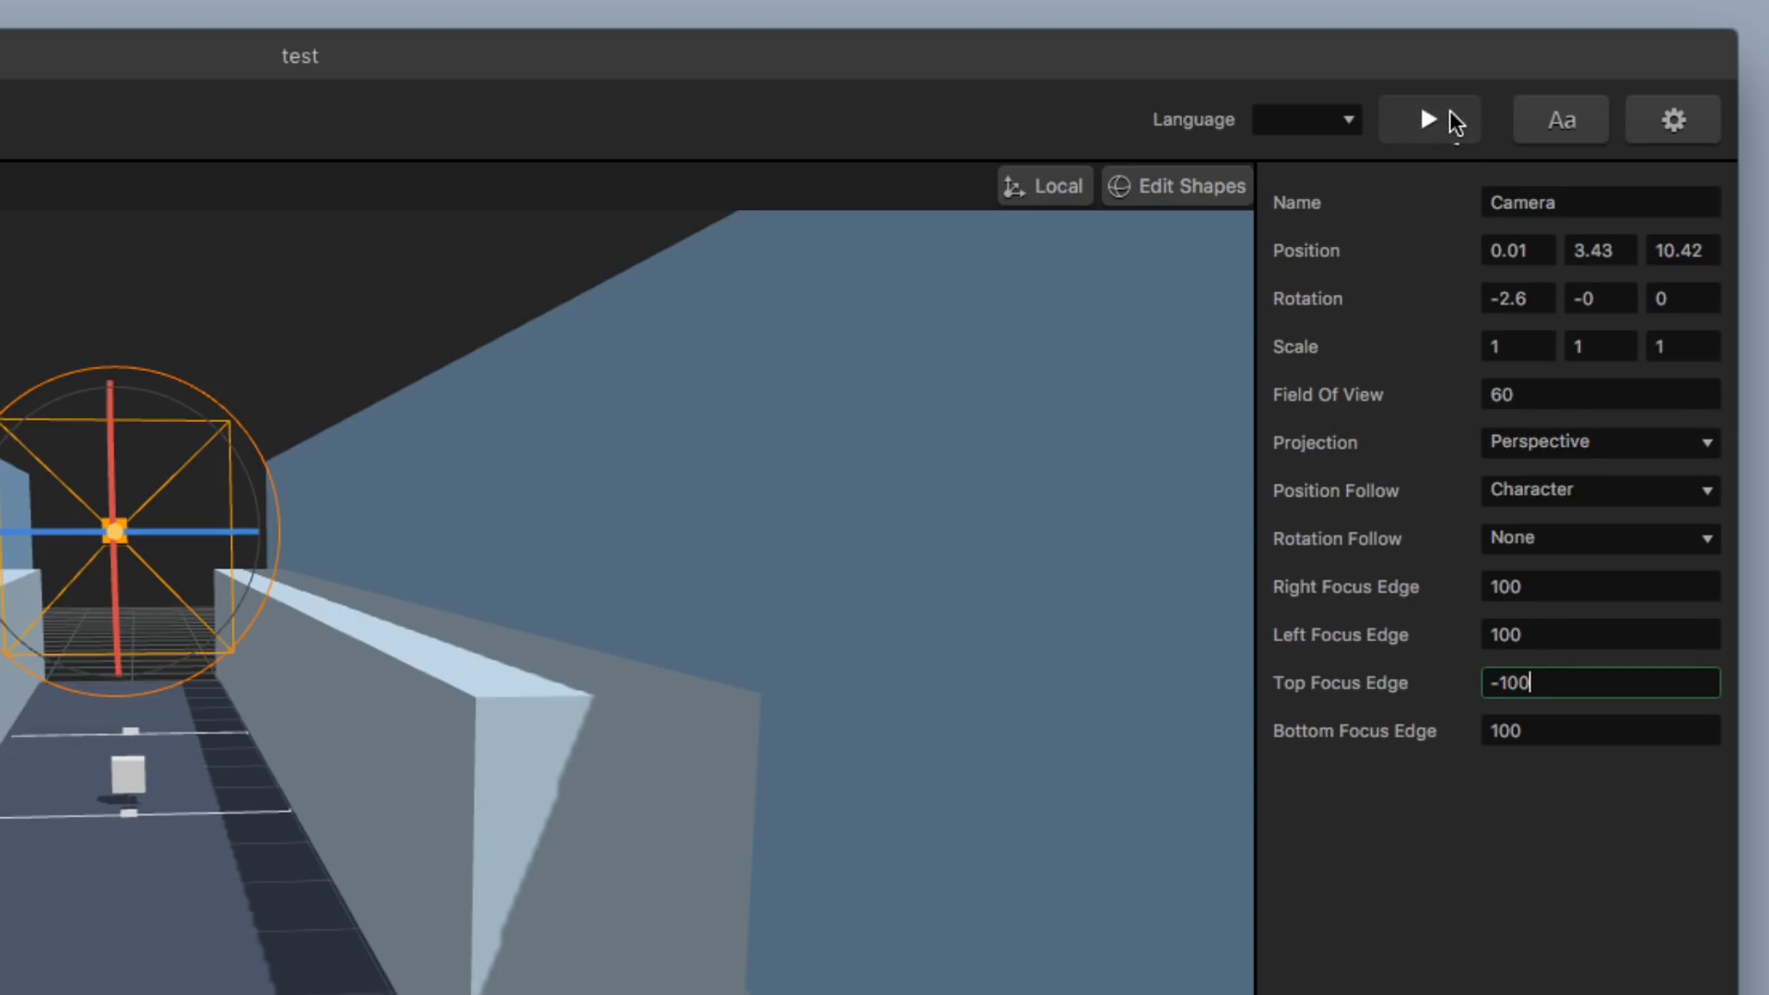
click(1445, 119)
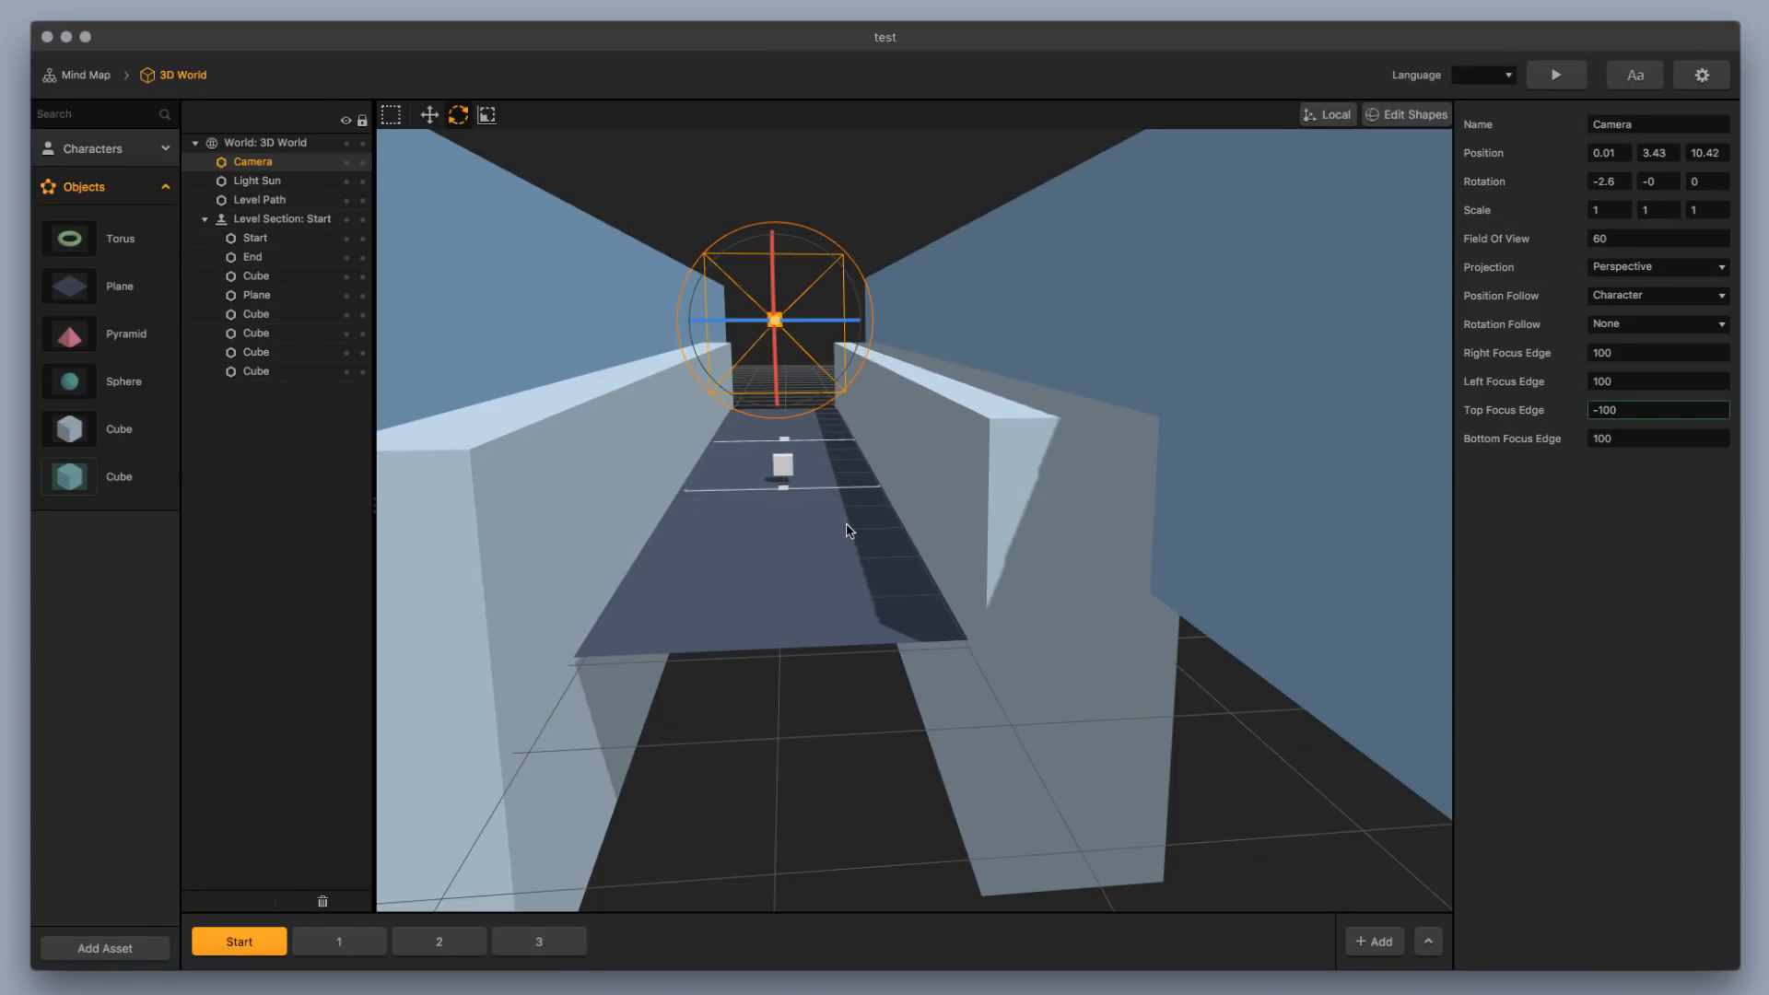
Turn the camera sideways and downward to a rotation of about -21.06, 24, -8.02
click(837, 528)
middle_drag(816, 531, 723, 663)
click(634, 693)
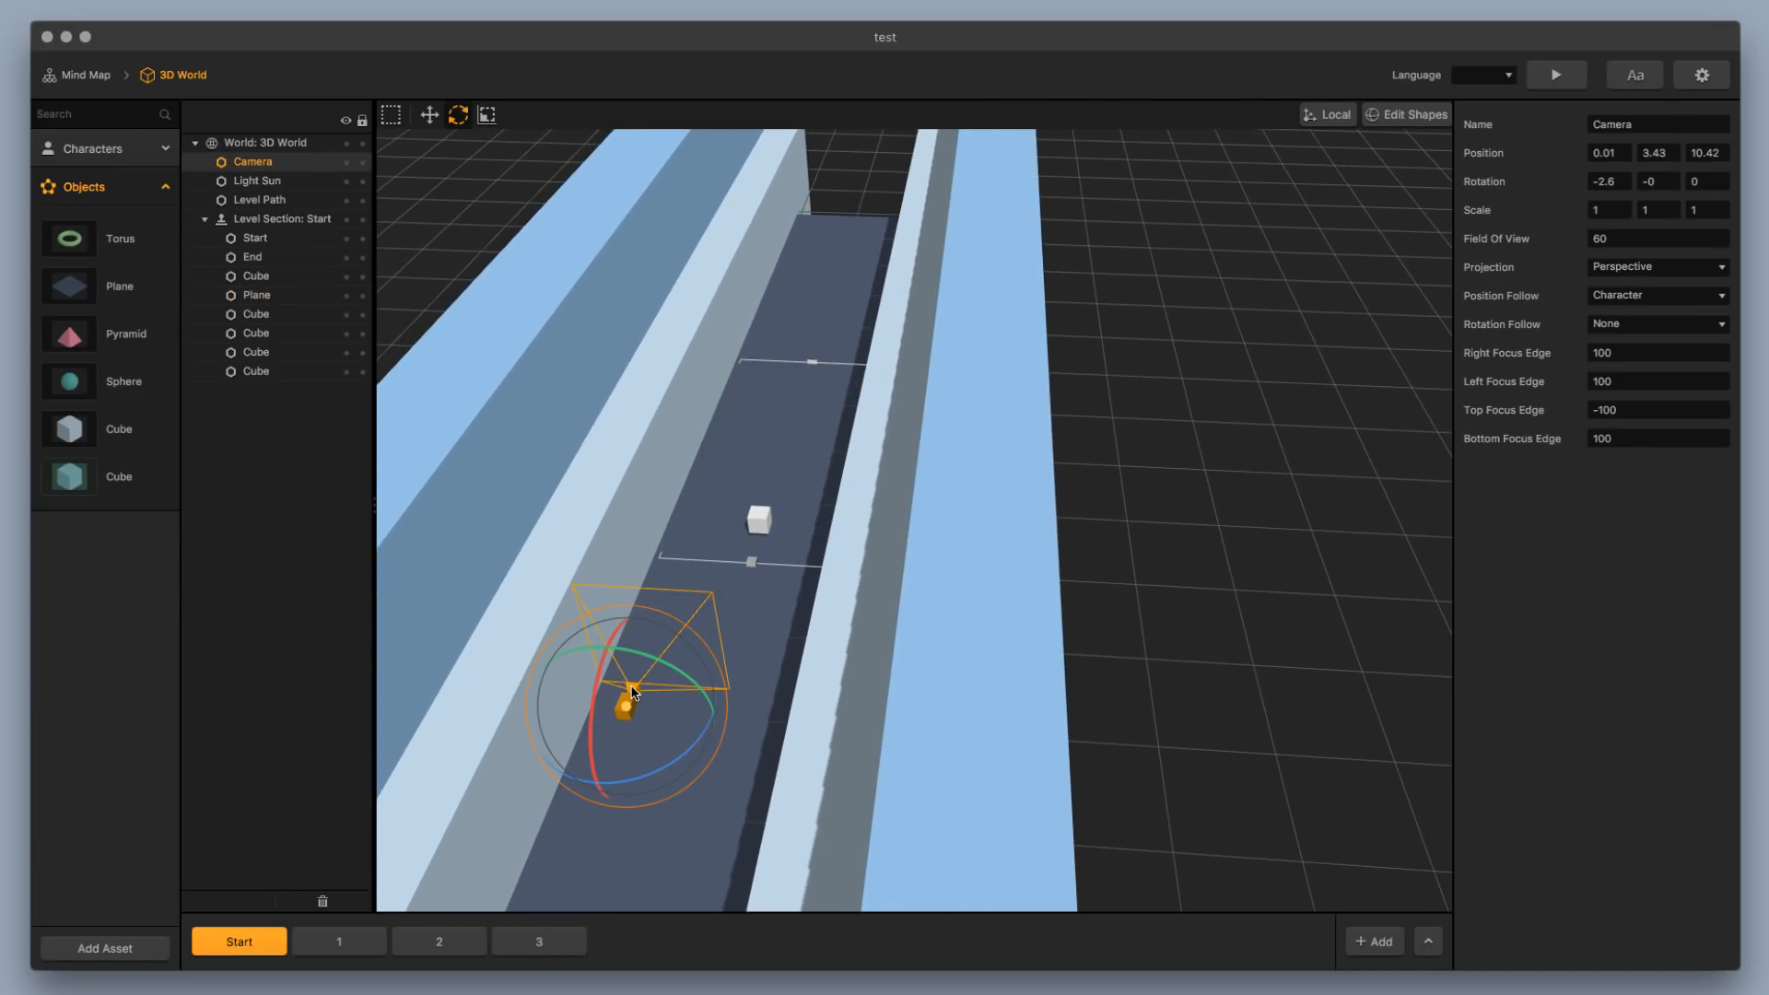
drag(631, 767, 598, 745)
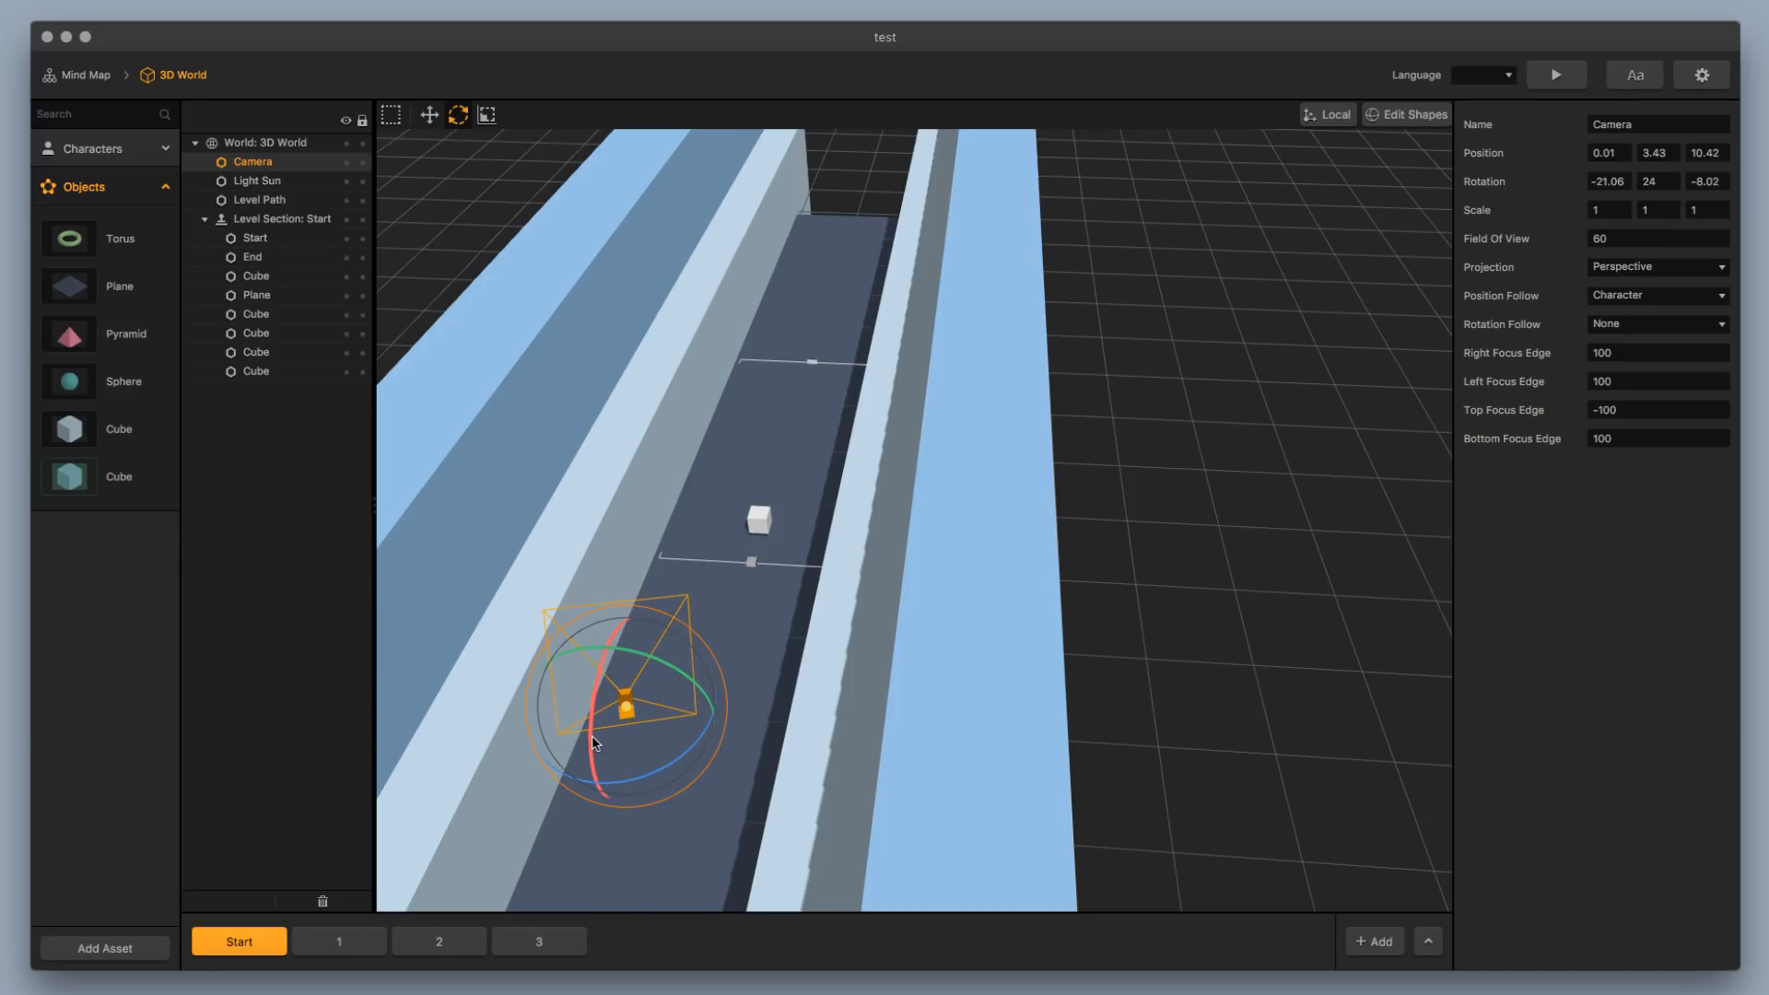
Move the camera sideways and up to position about 2, 5.89, 10.42 and preview the game
click(429, 114)
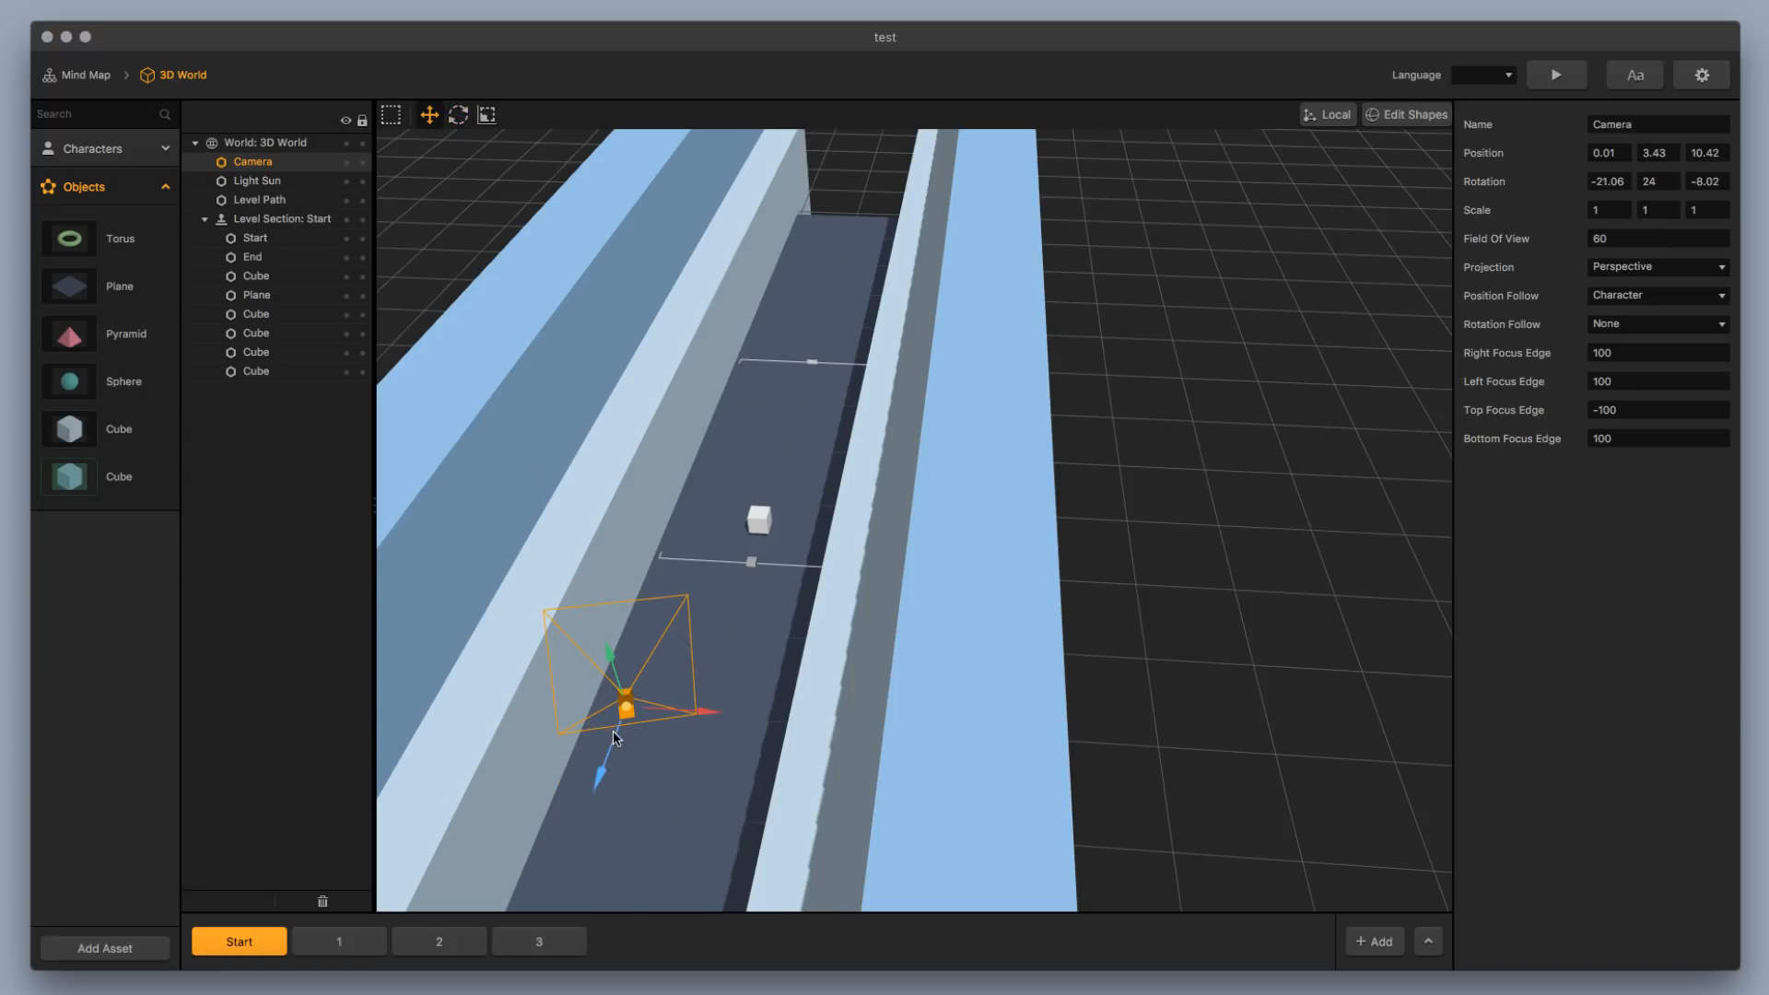
drag(693, 717, 825, 719)
drag(757, 667, 752, 529)
right_drag(754, 585, 671, 585)
scroll(691, 468, up, 5)
scroll(691, 465, down, 5)
right_drag(588, 388, 553, 427)
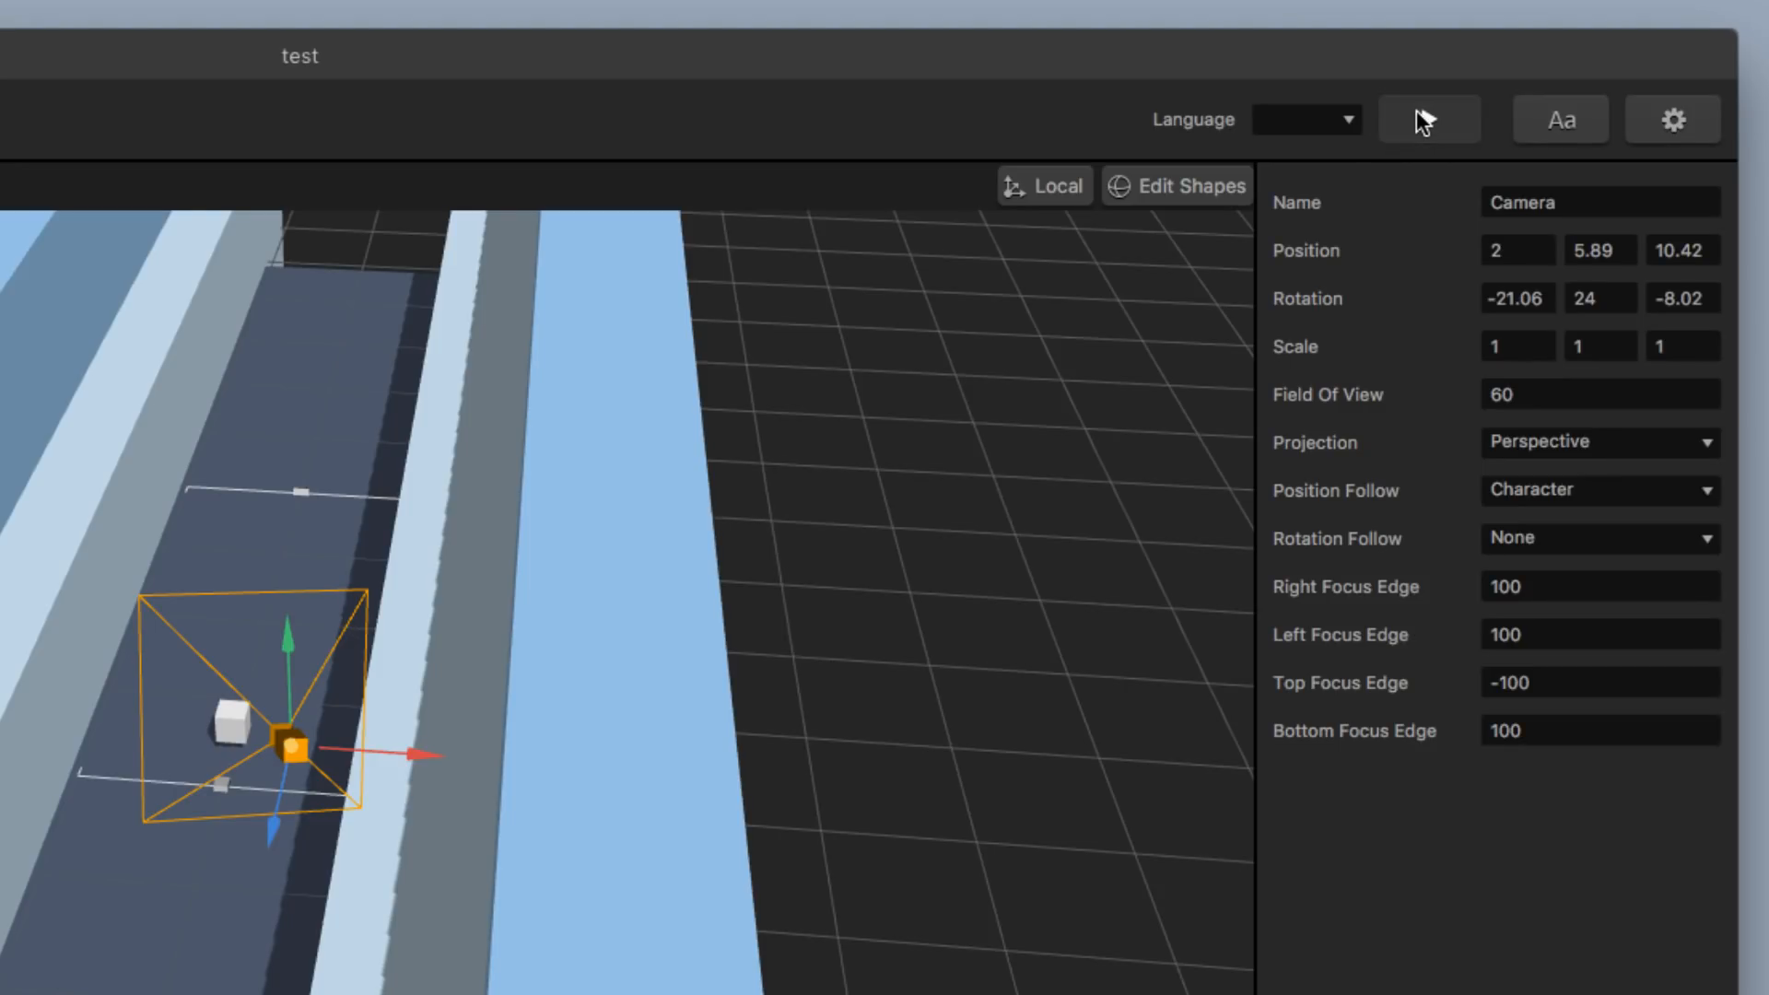
click(1556, 75)
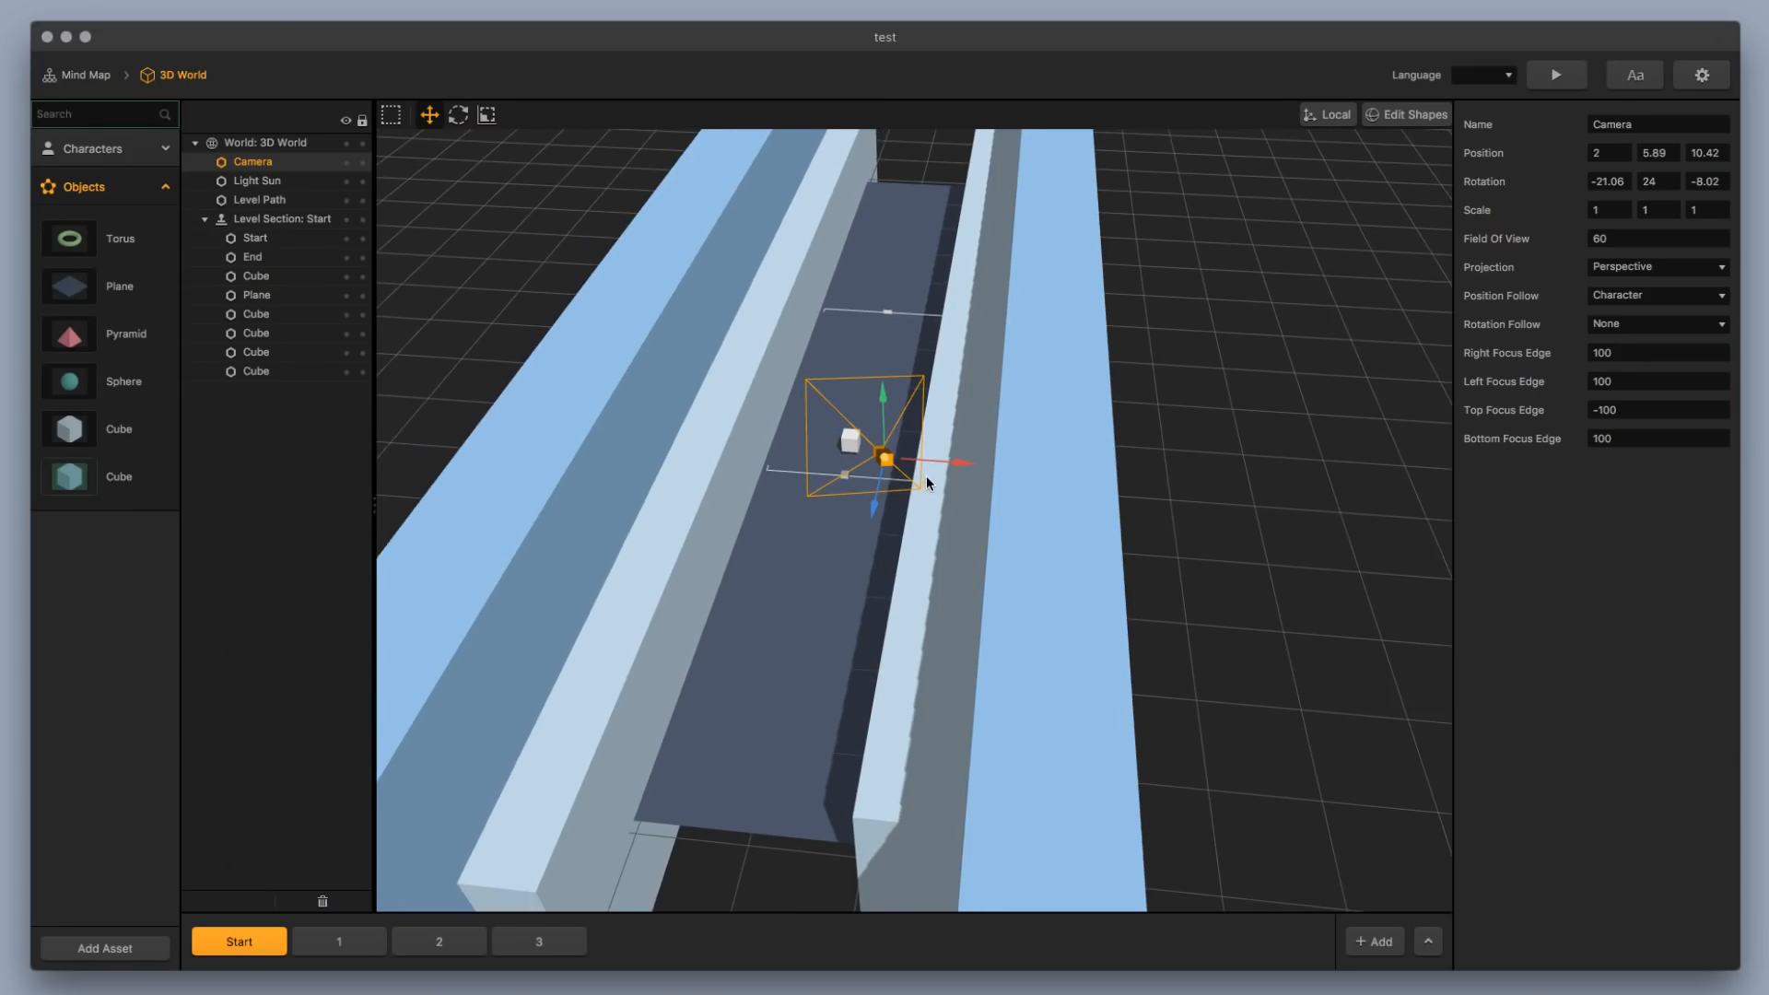
Move the camera farther back to about 3.45, 7.03, 14.07, rotate it to about -23.2, 14.15, -2.58, and preview the game
drag(876, 407, 989, 626)
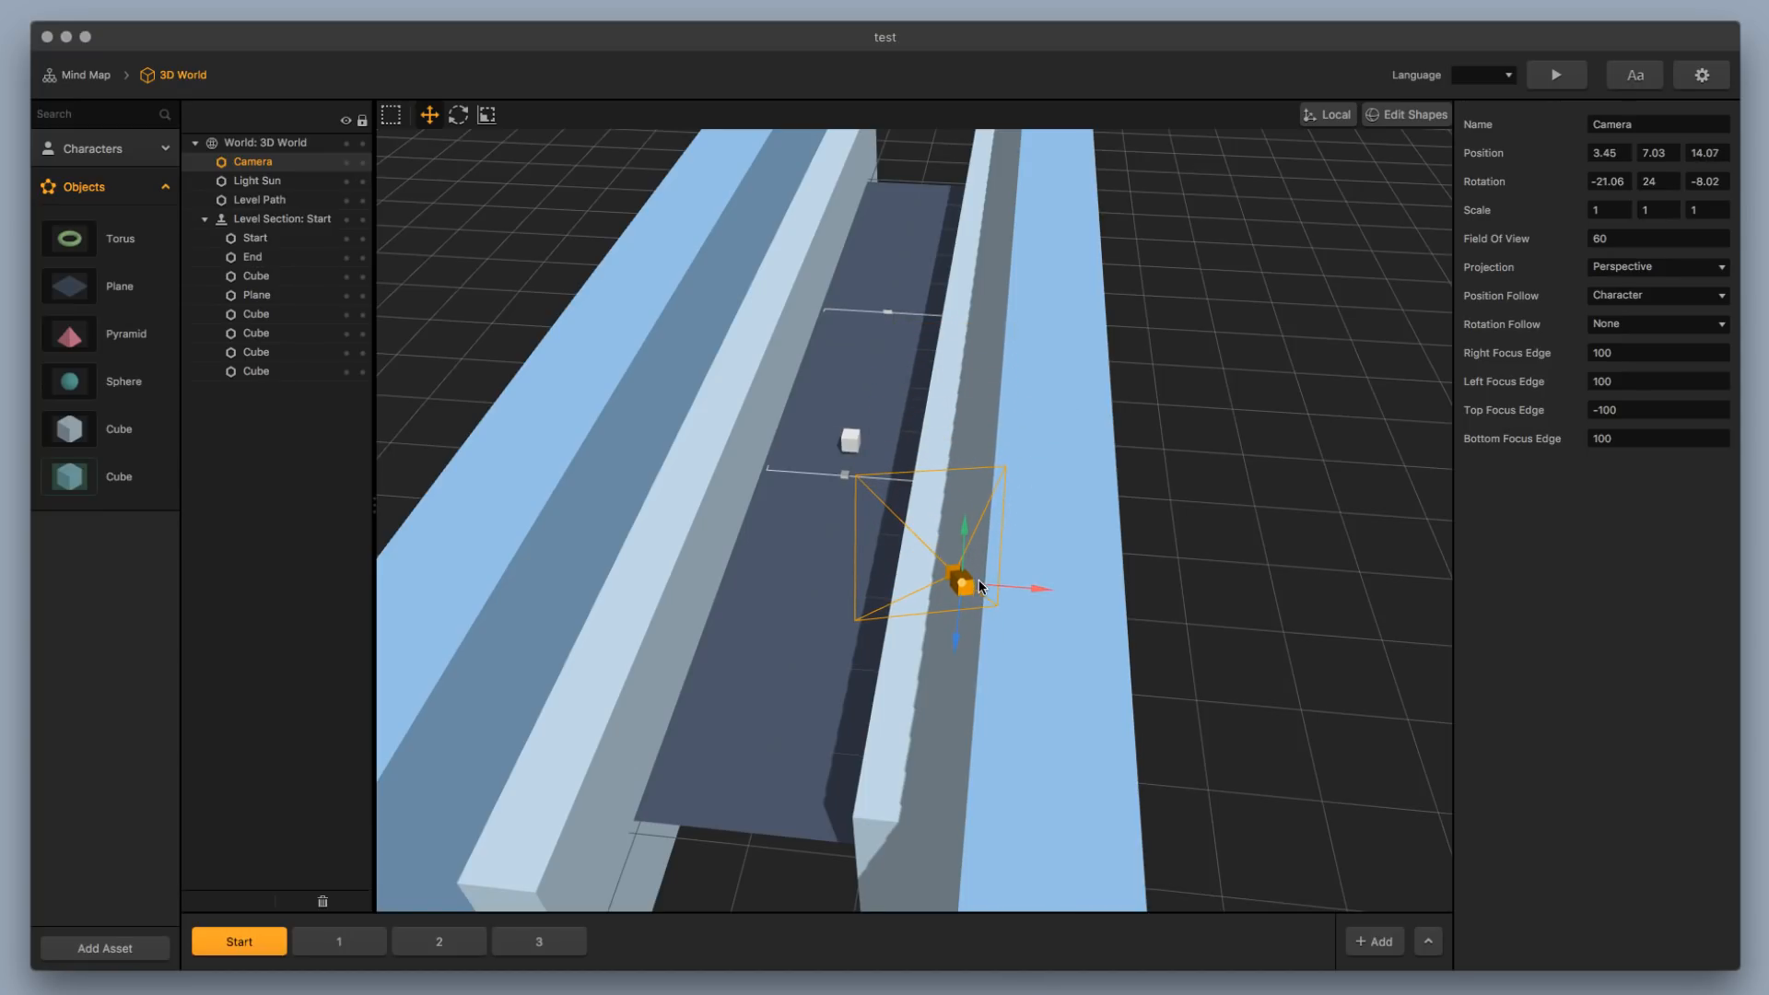
key(e)
mouse_move(984, 523)
mouse_down()
mouse_move(1013, 560)
mouse_move(983, 523)
mouse_up()
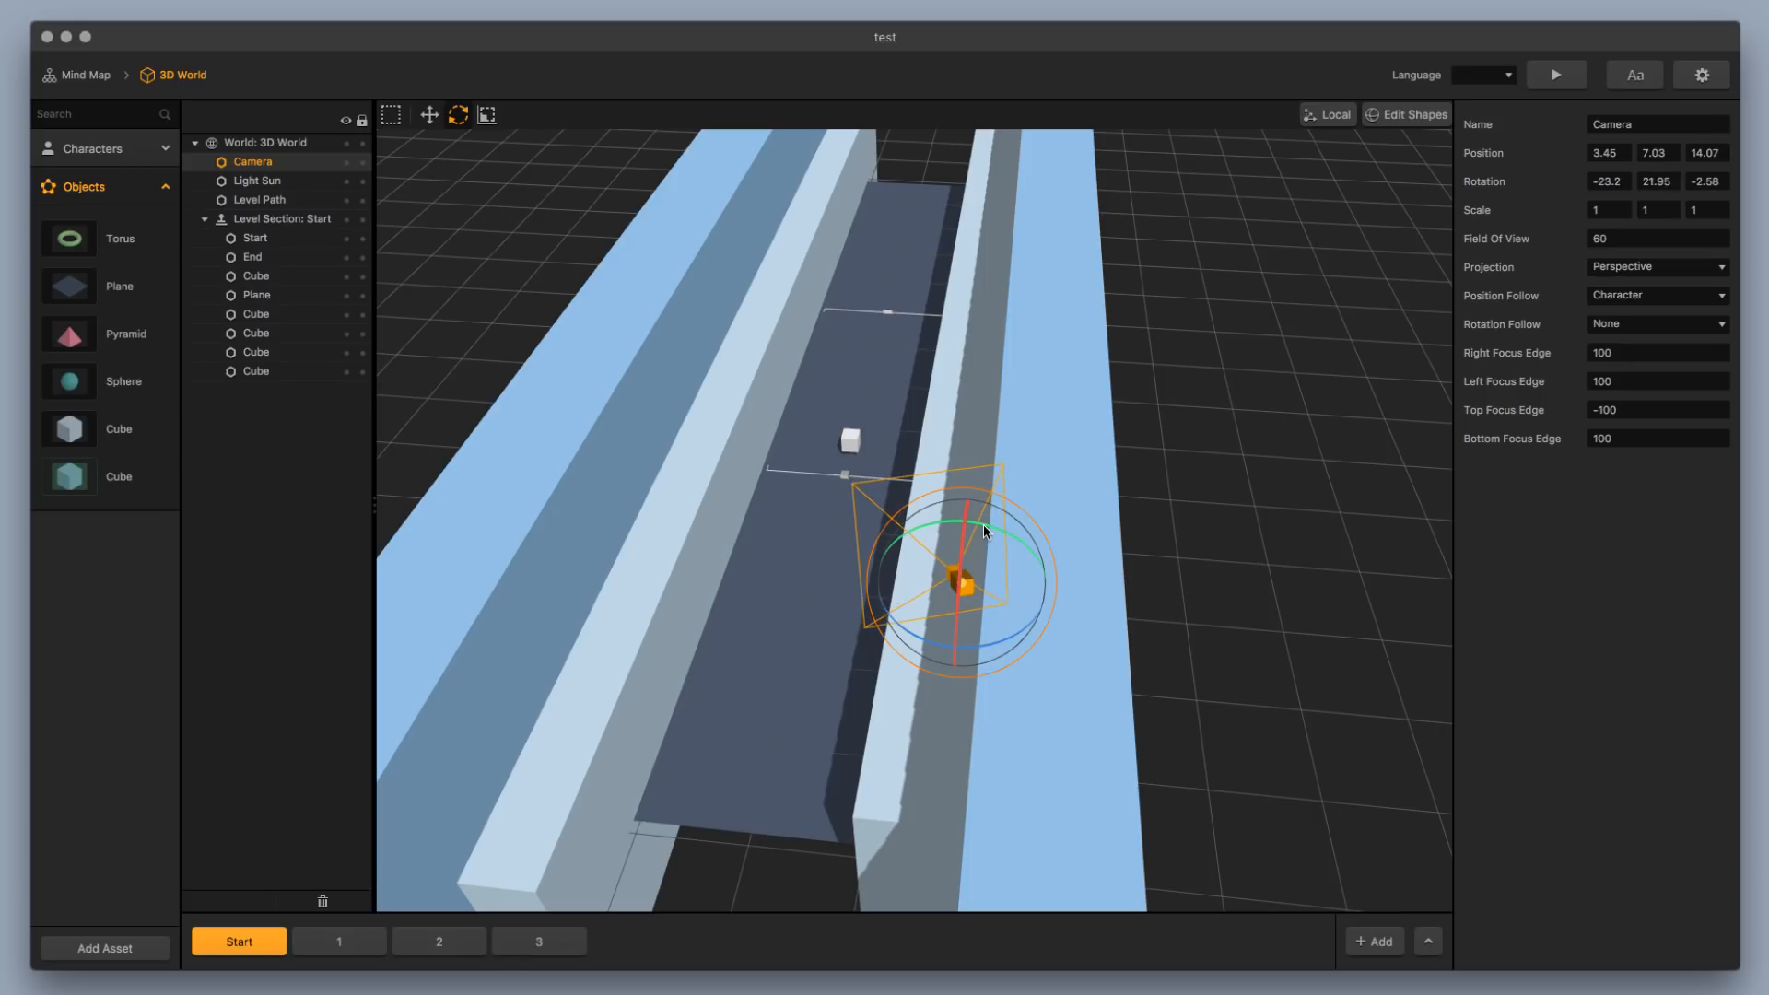
drag(1014, 634, 1015, 624)
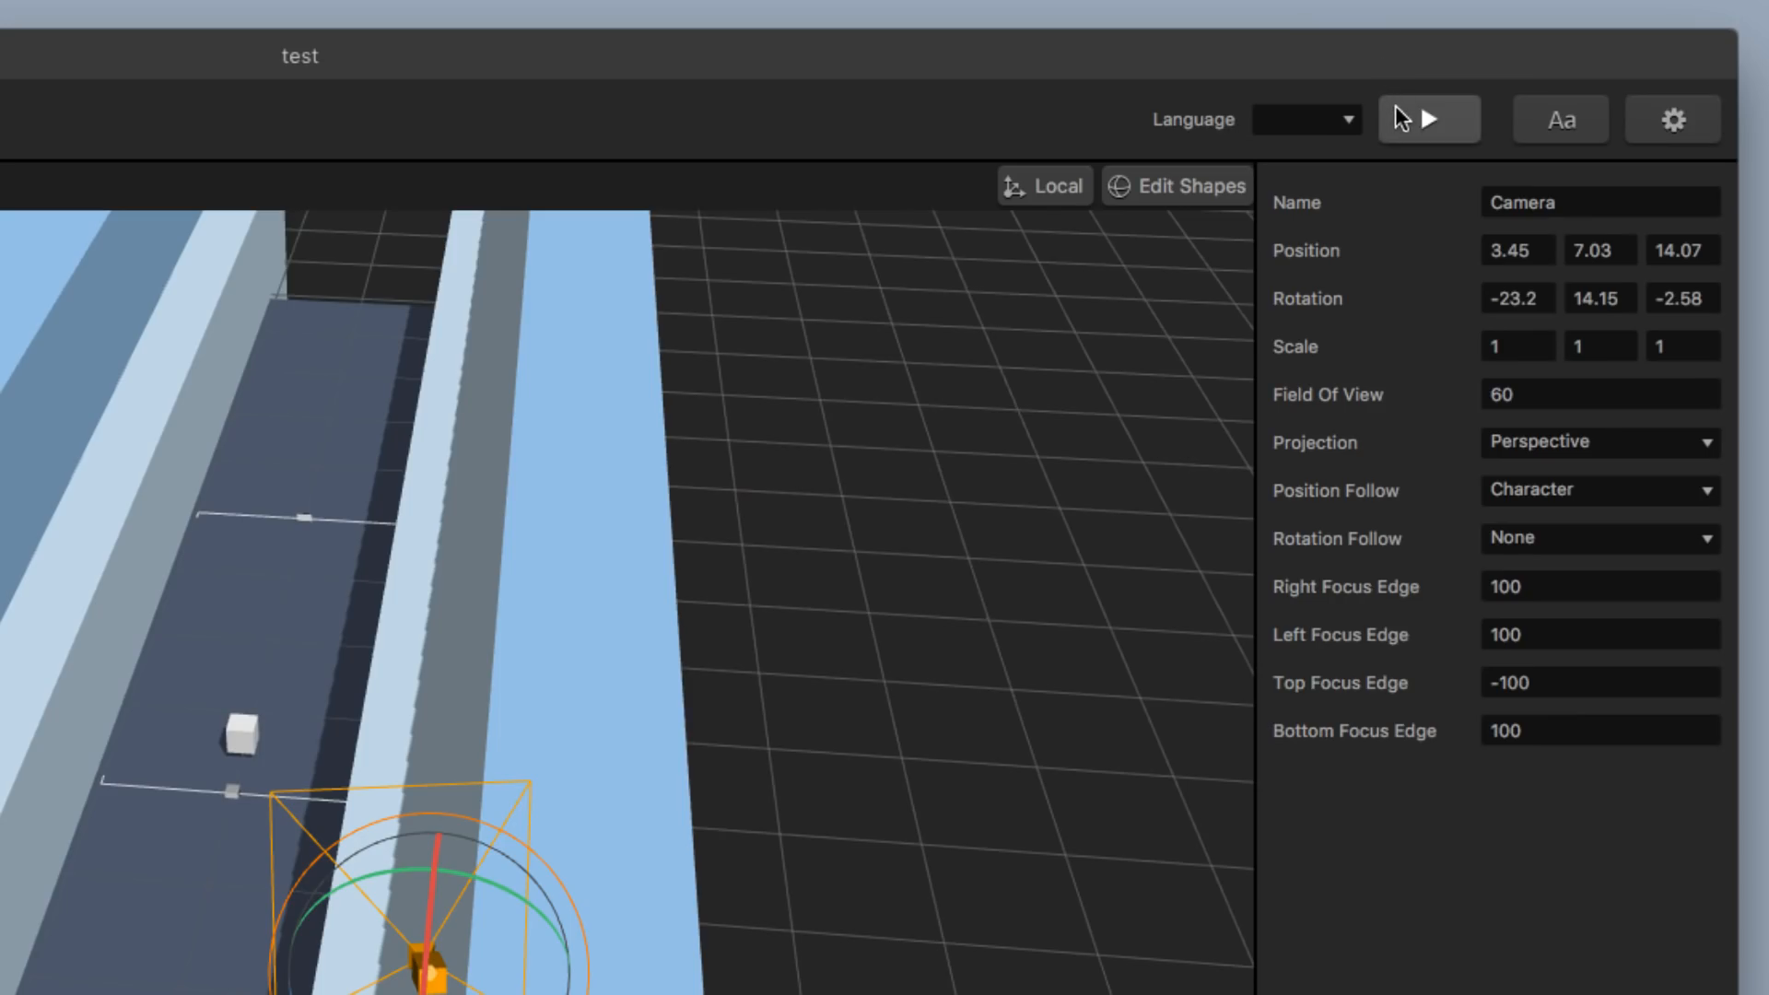
click(1417, 131)
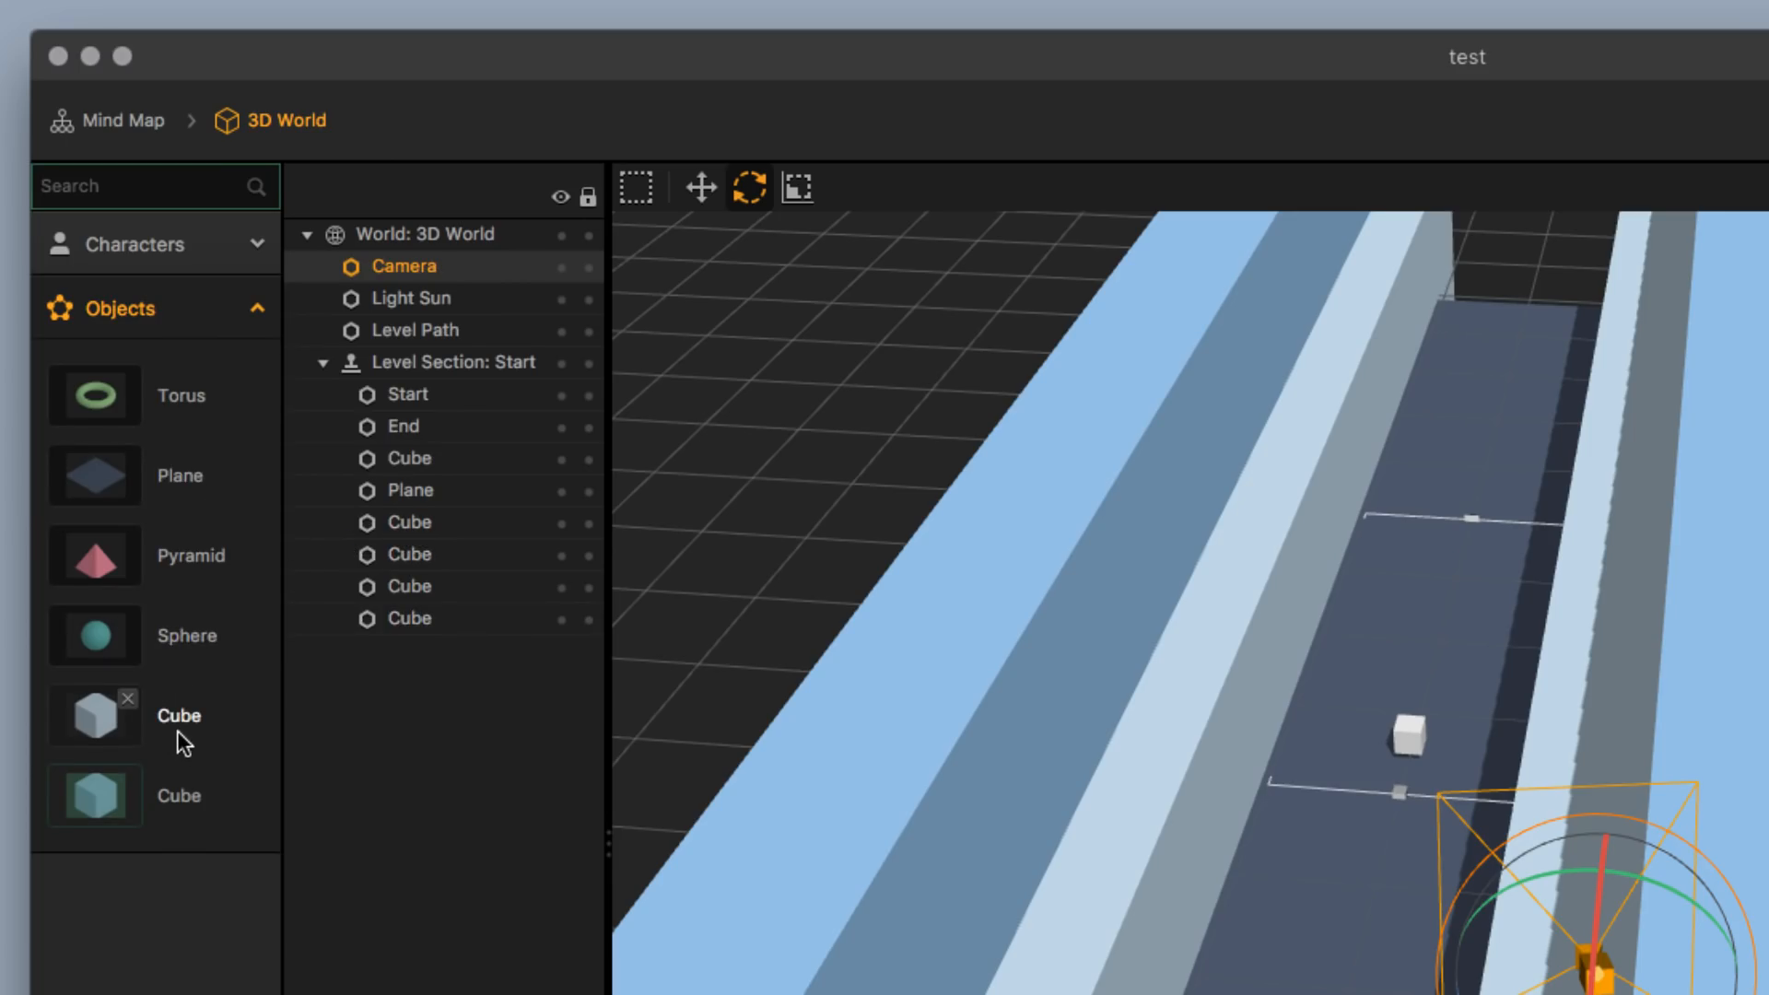
Open the Cube character's logic graph and add an Animation node beside the Defeat node
click(201, 245)
double_click(195, 333)
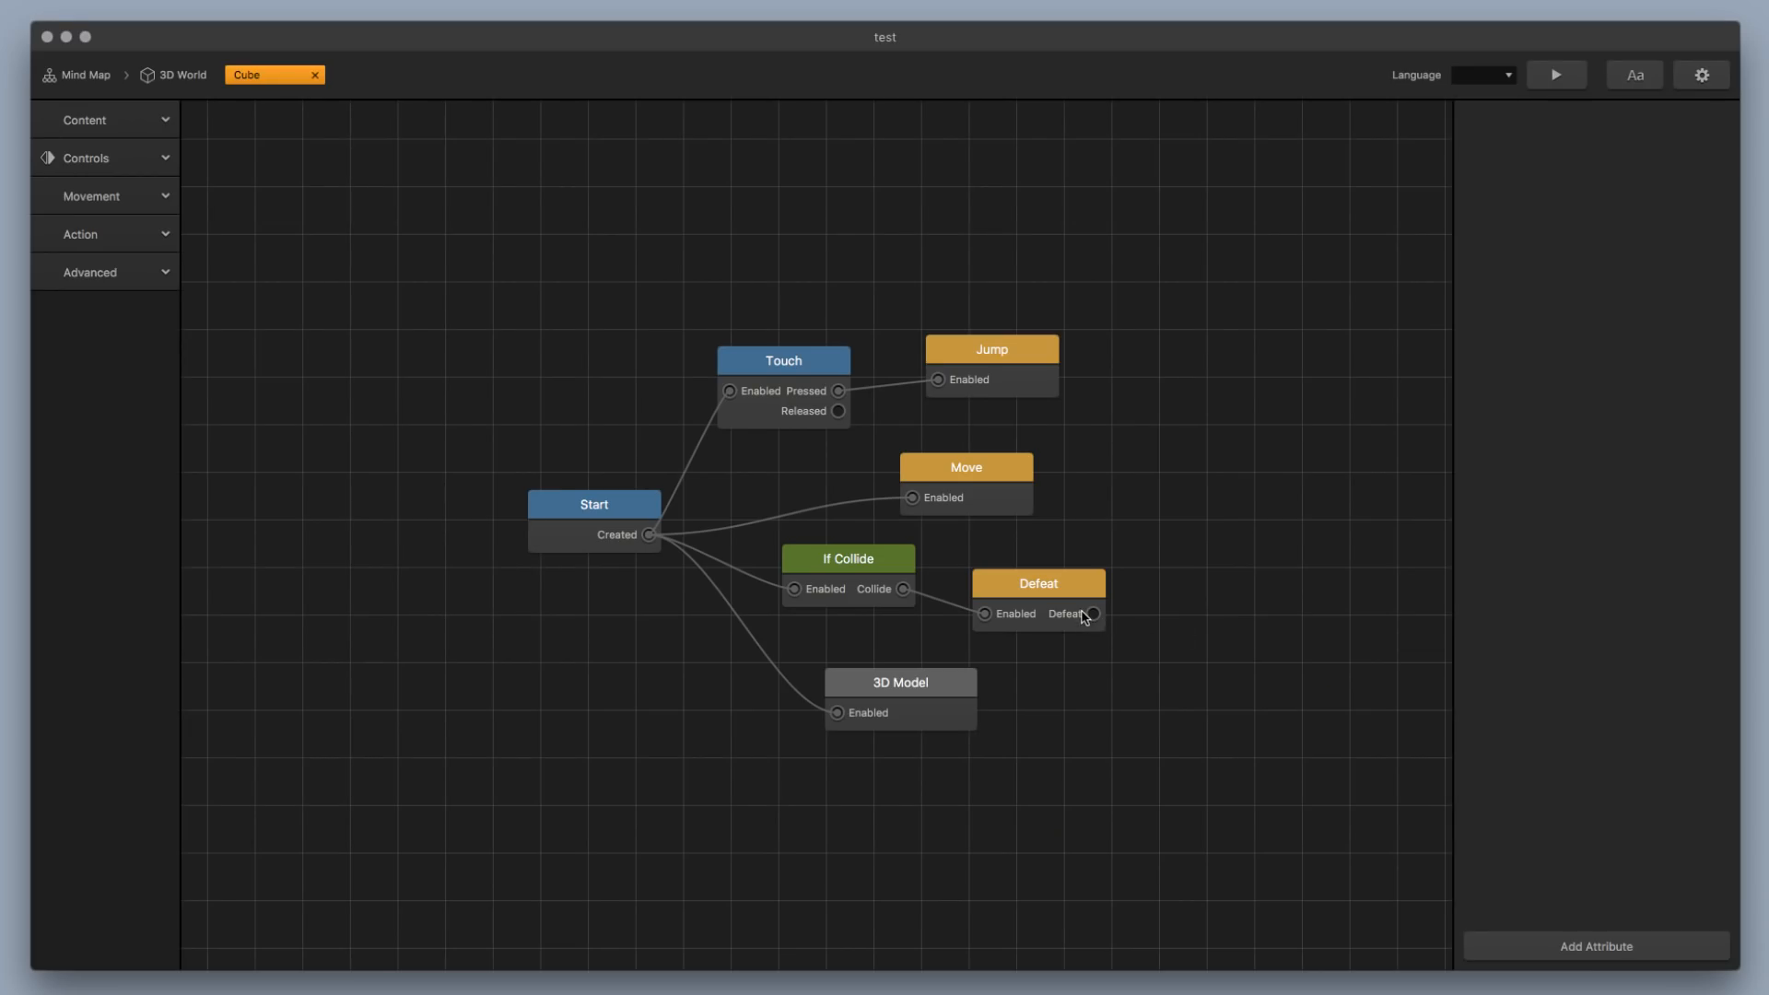
click(1085, 616)
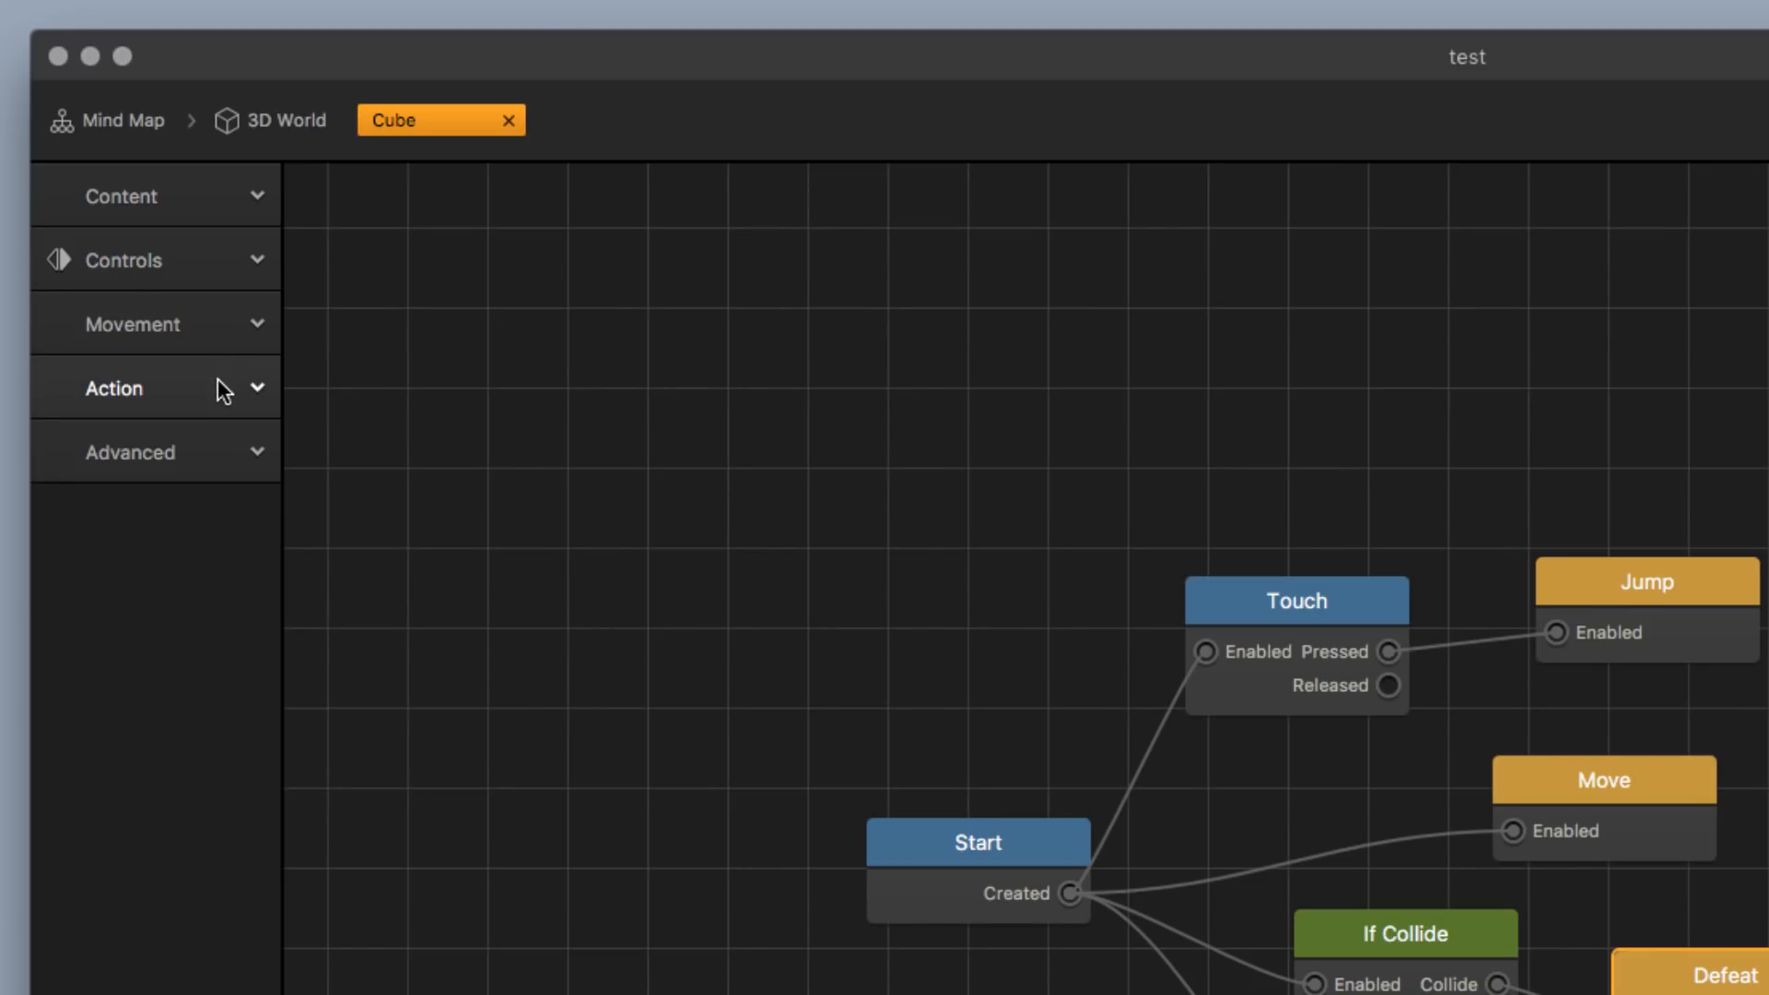
click(203, 207)
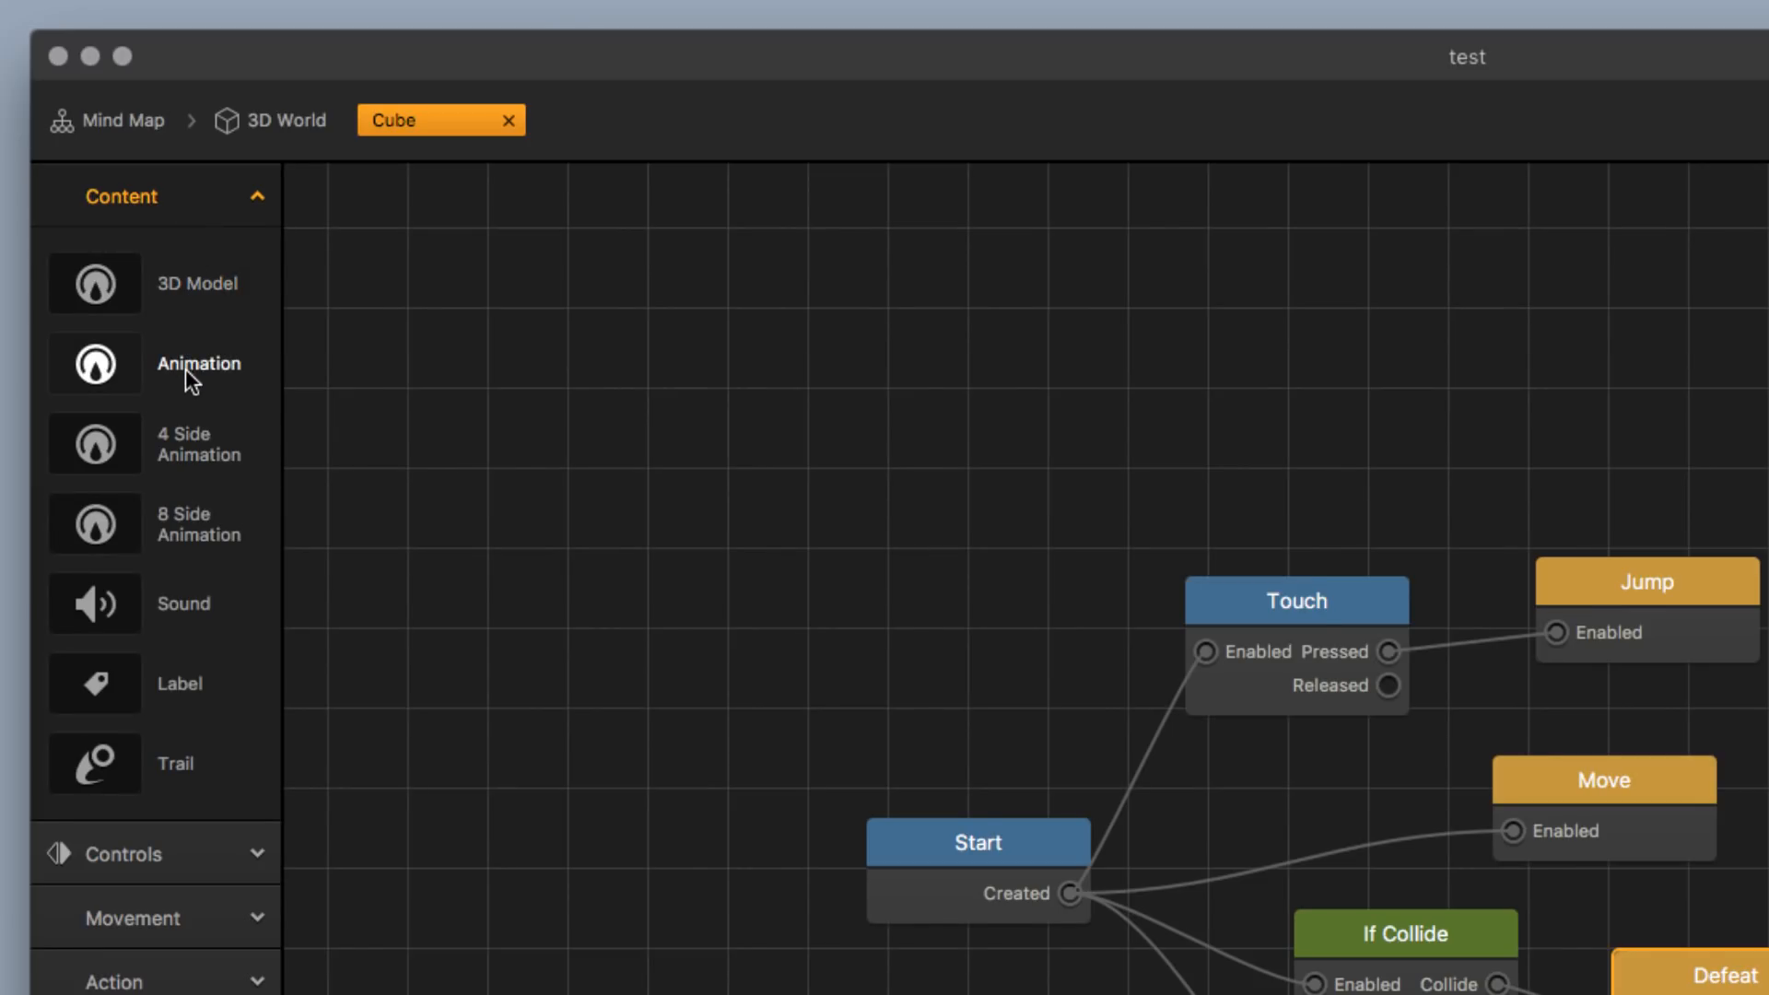
drag(186, 369, 1768, 994)
drag(1372, 605, 1193, 549)
Connect the Defeat node's output to the Animation node's Enabled input and open the animation editor
drag(1094, 614, 1126, 596)
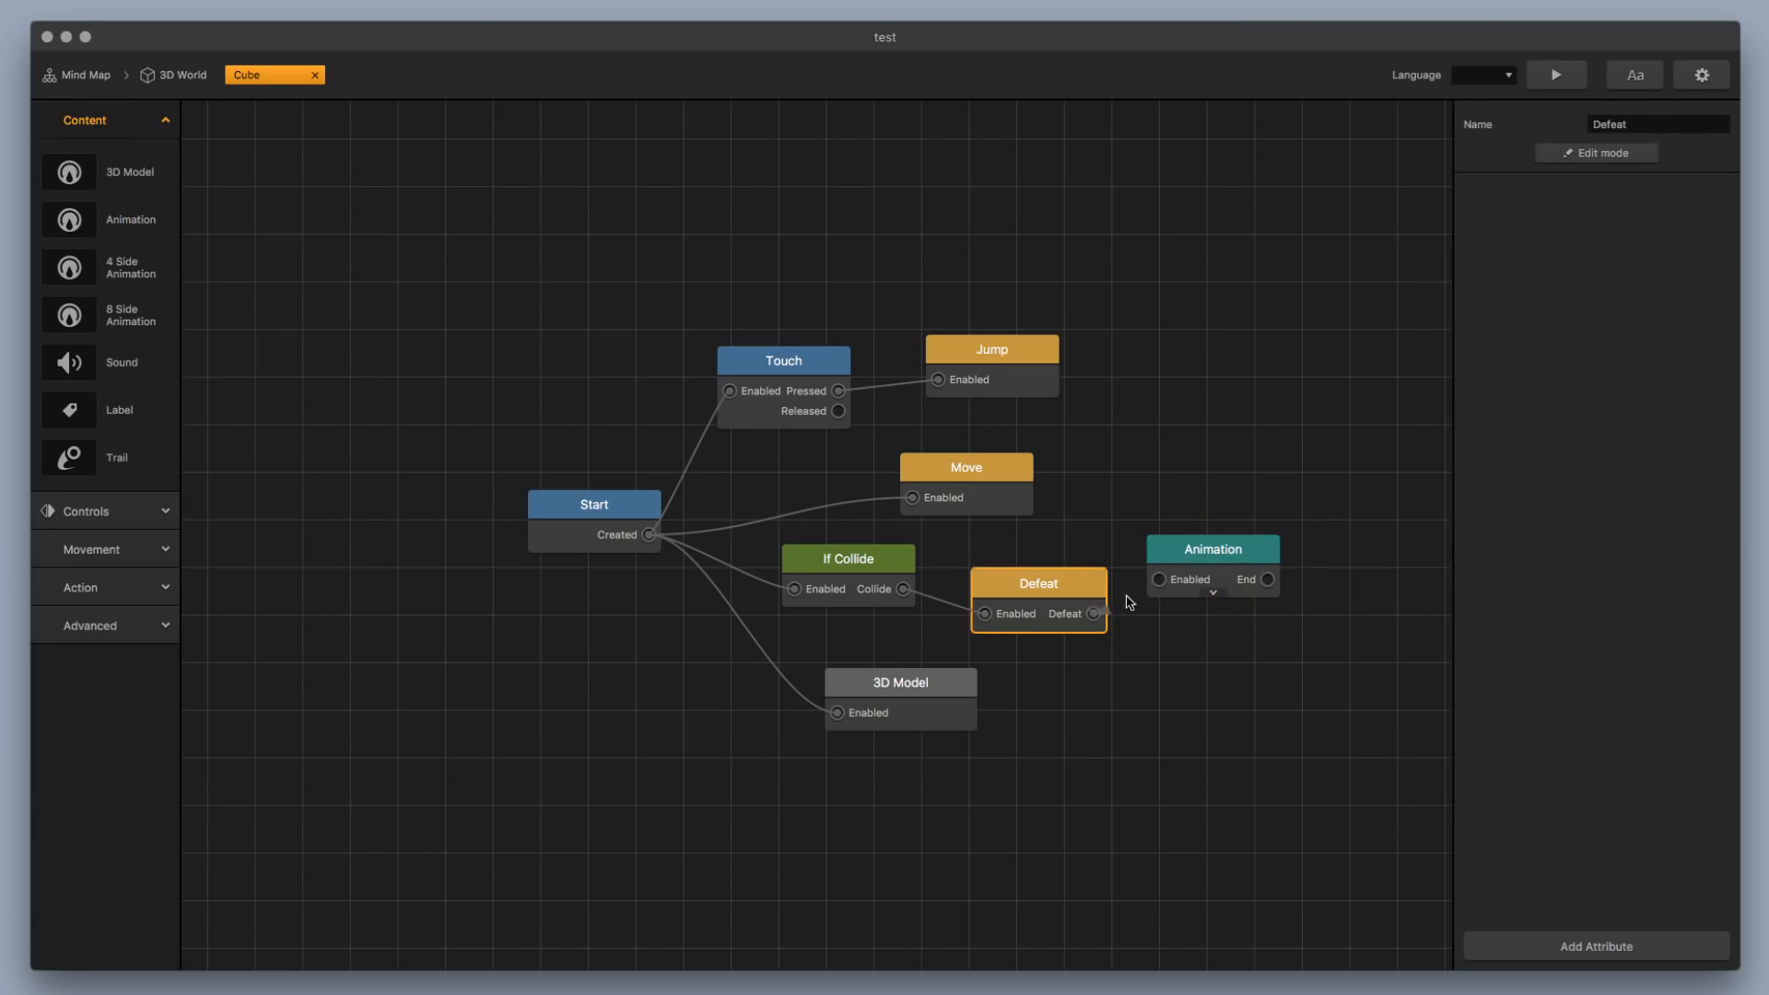
drag(1266, 549, 1282, 555)
click(1233, 600)
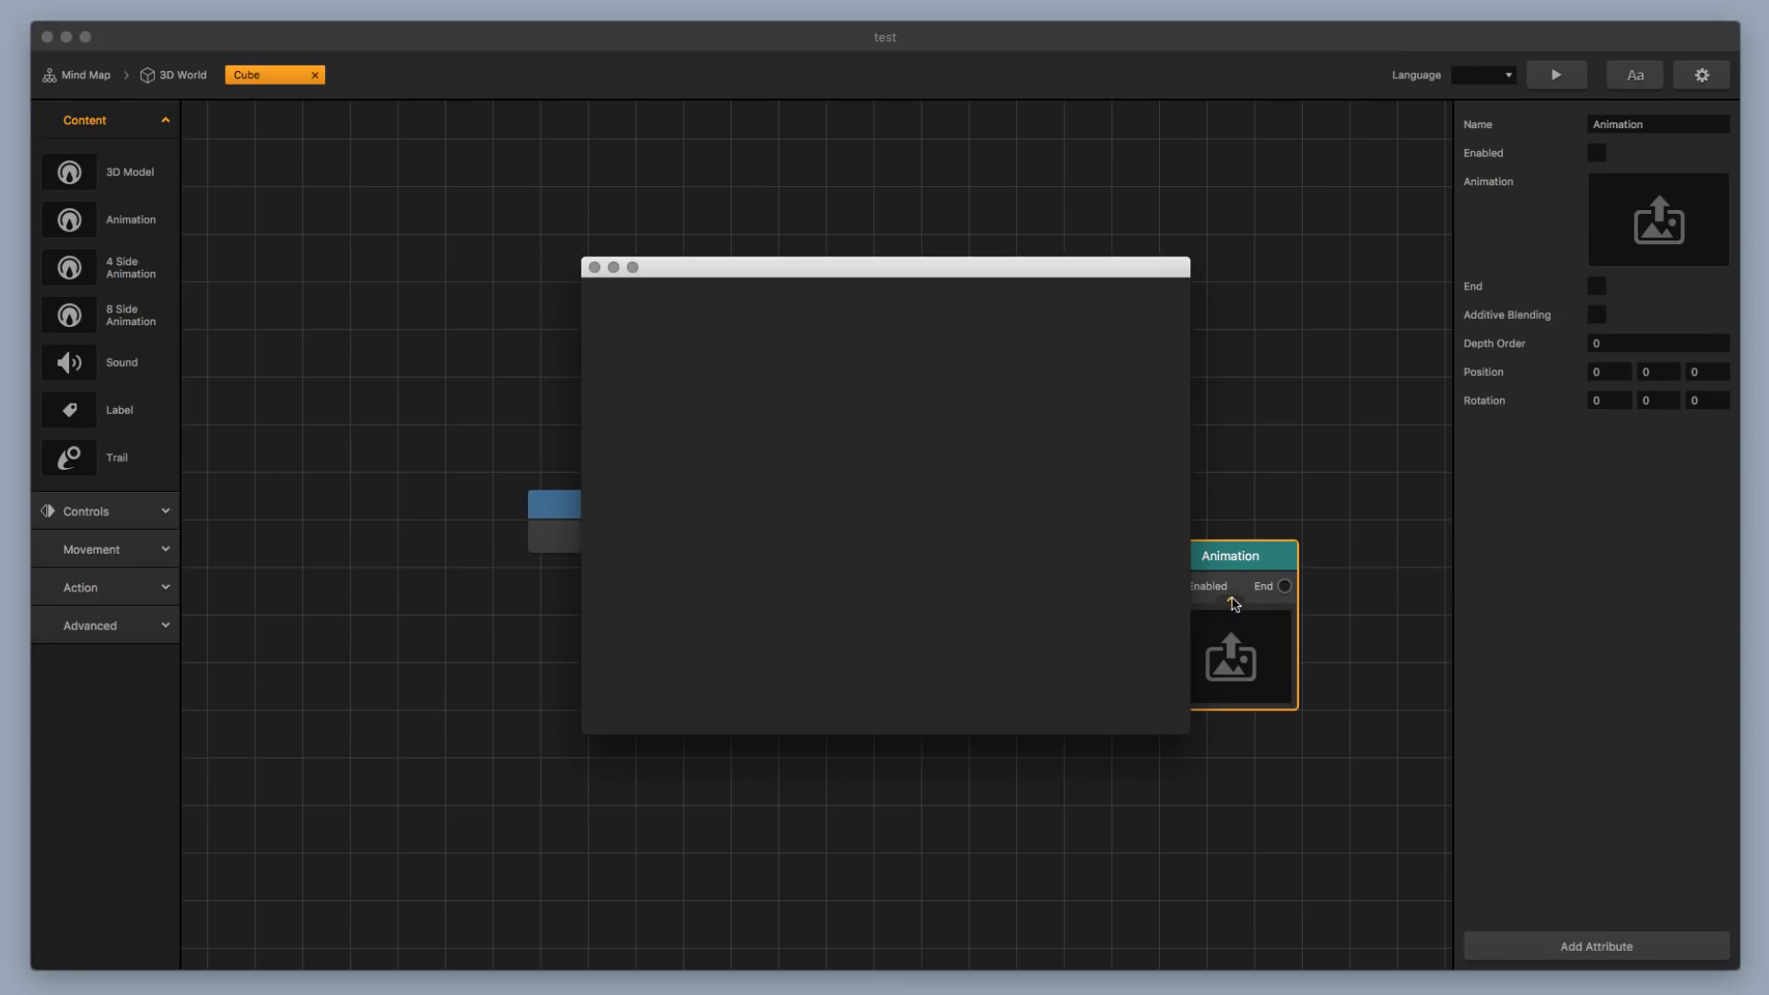